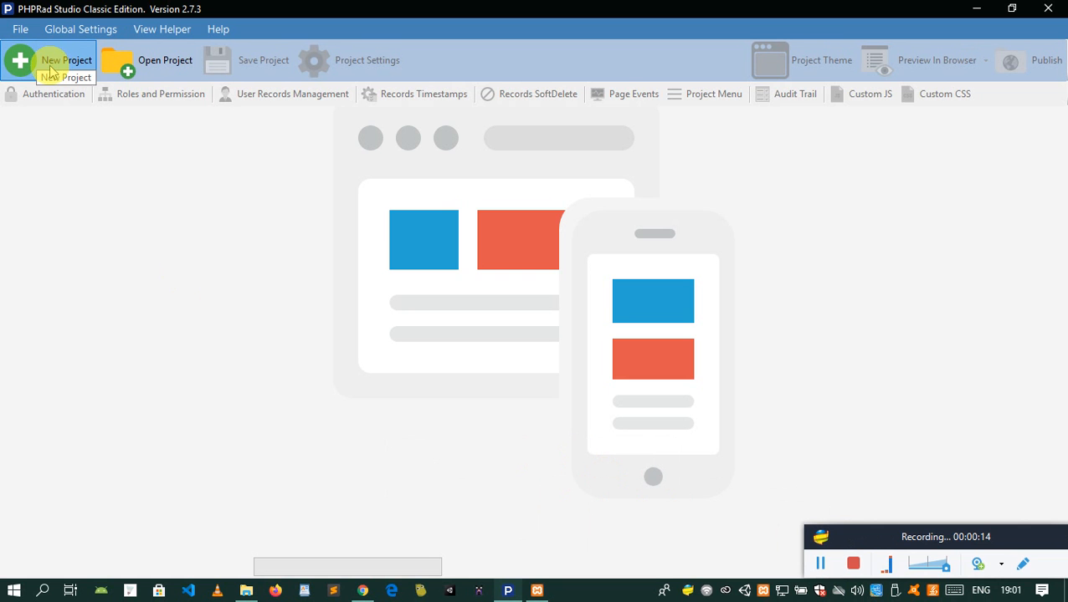
Start a new project named radcomplaint, so its location and site address follow that name
click(51, 71)
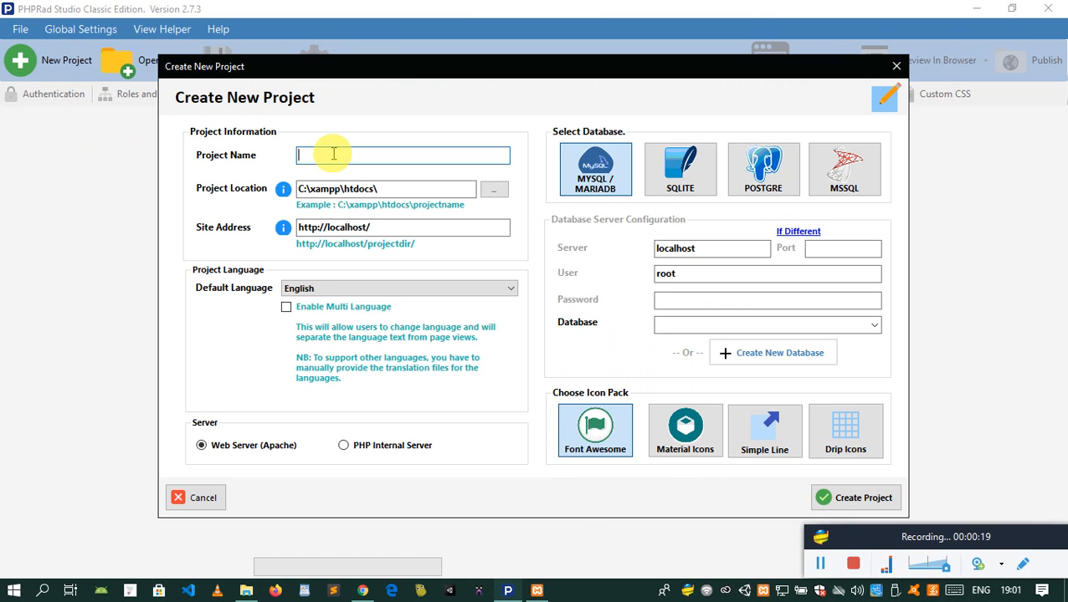
text(complaint)
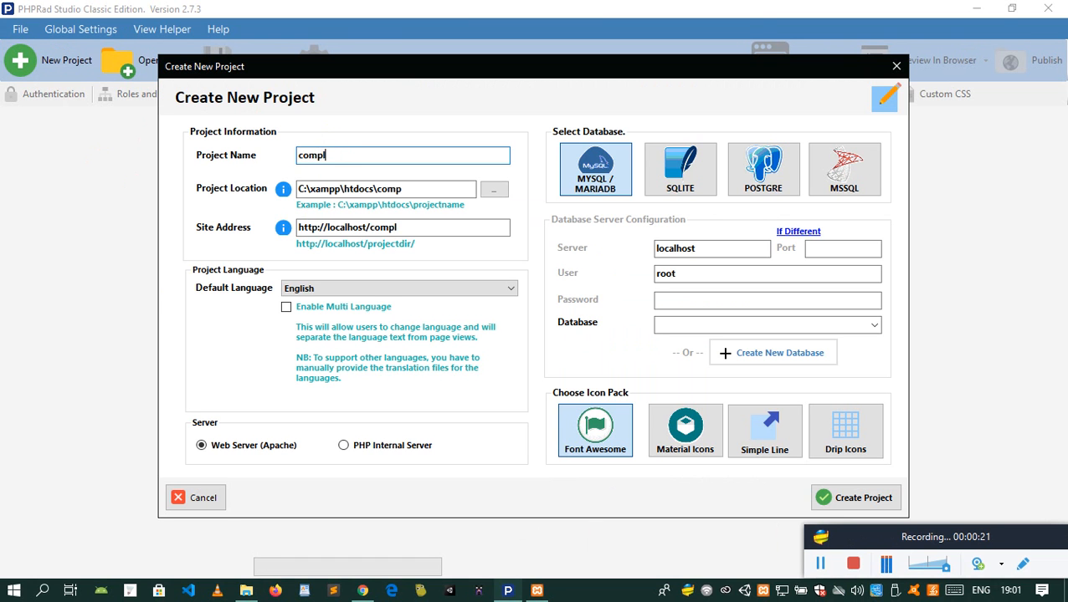
click(300, 157)
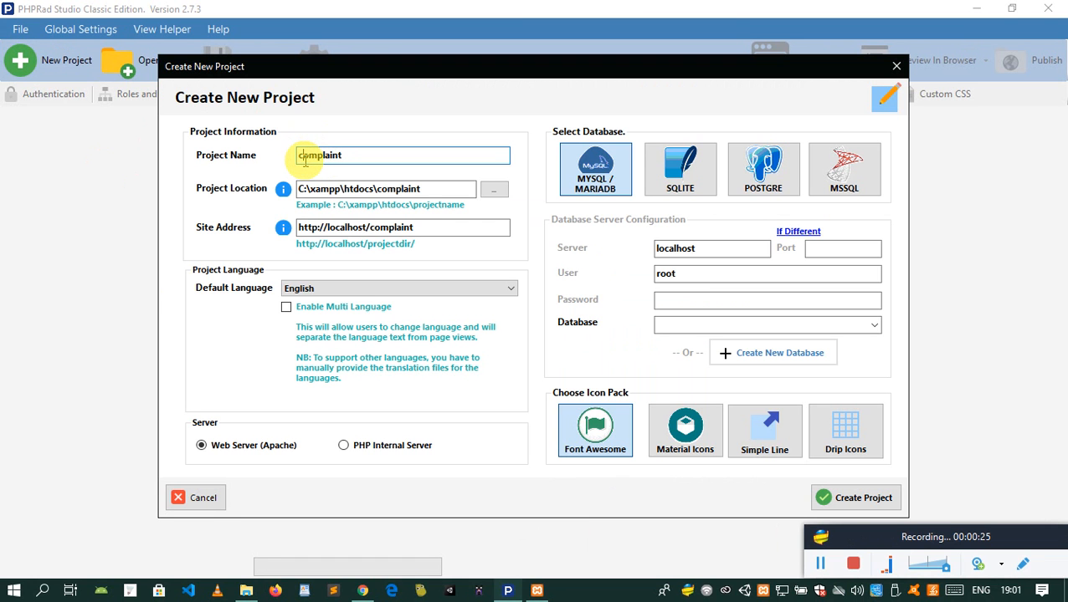
text(rad)
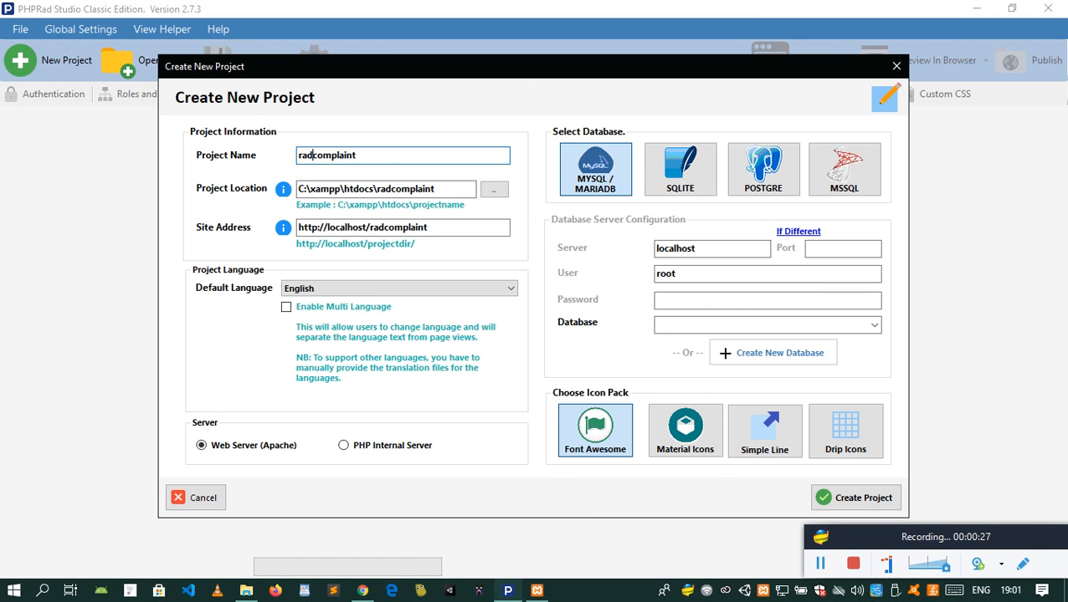
Create a new MySQL database named complaints for the project
click(736, 352)
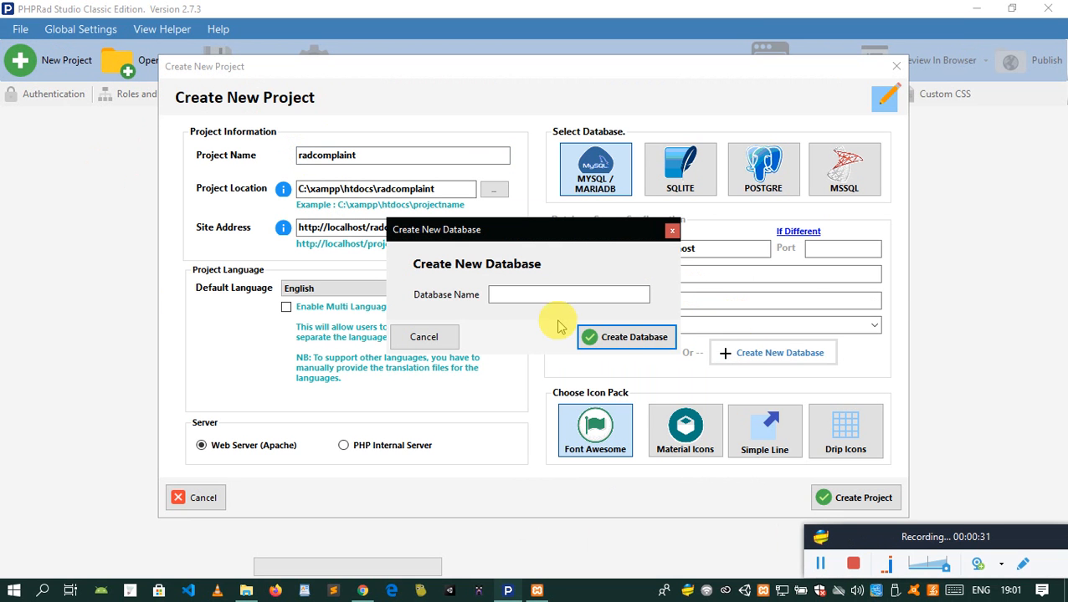
text(complaintsa)
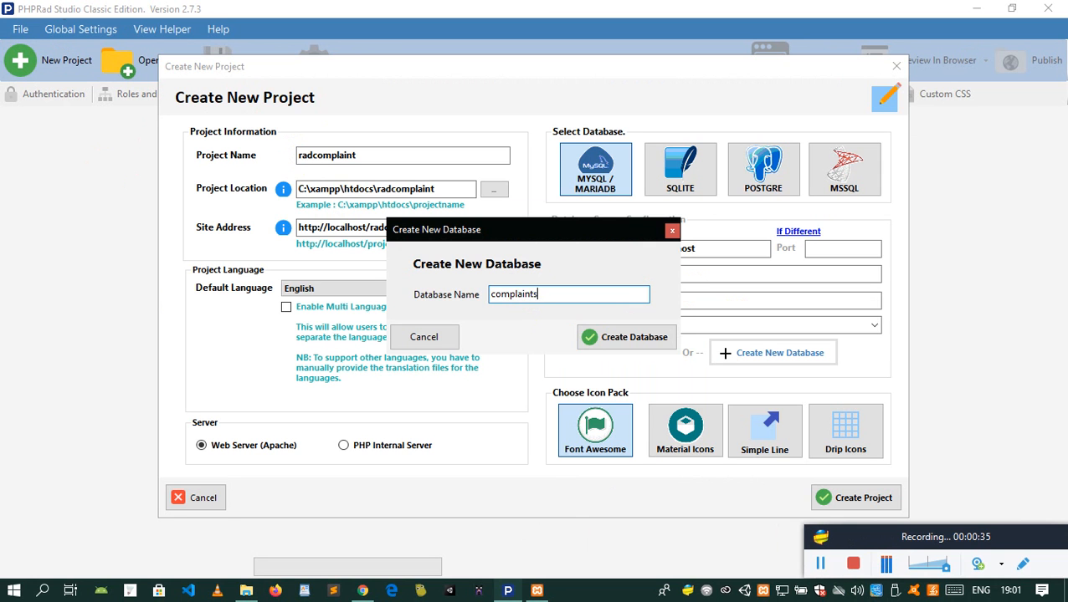
click(617, 336)
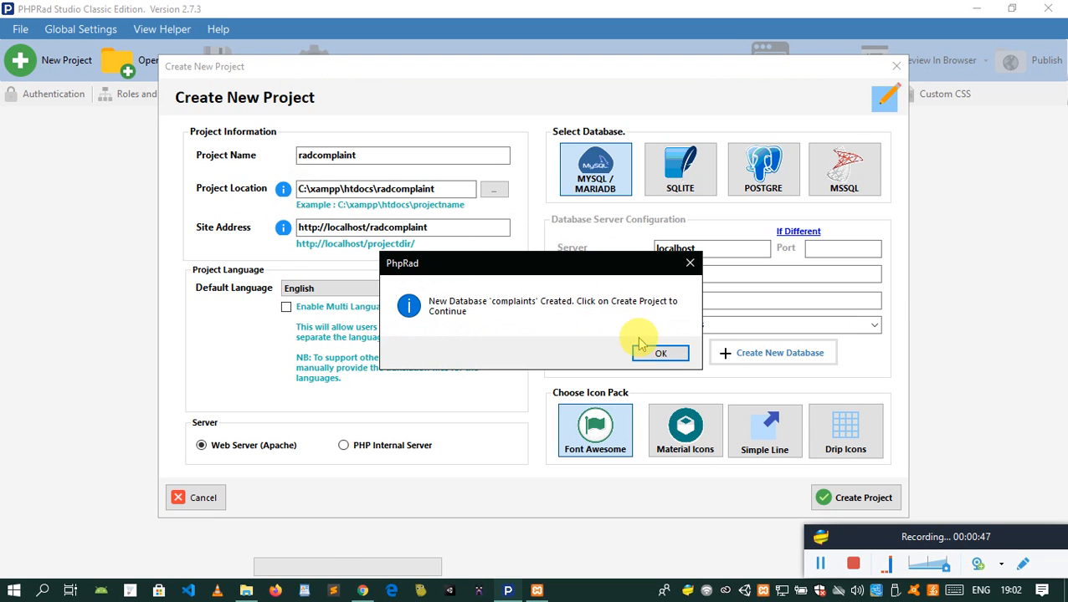
click(652, 352)
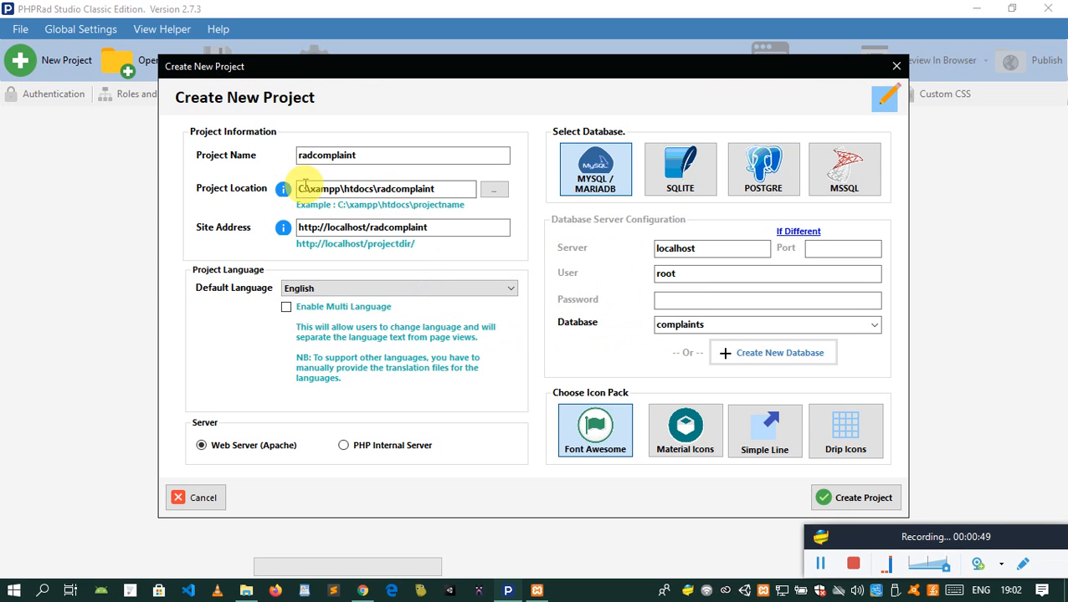
Move the project location to drive D (D:\xampp\htdocs\radcomplaint) and create the project
key(BackSpace)
text(D)
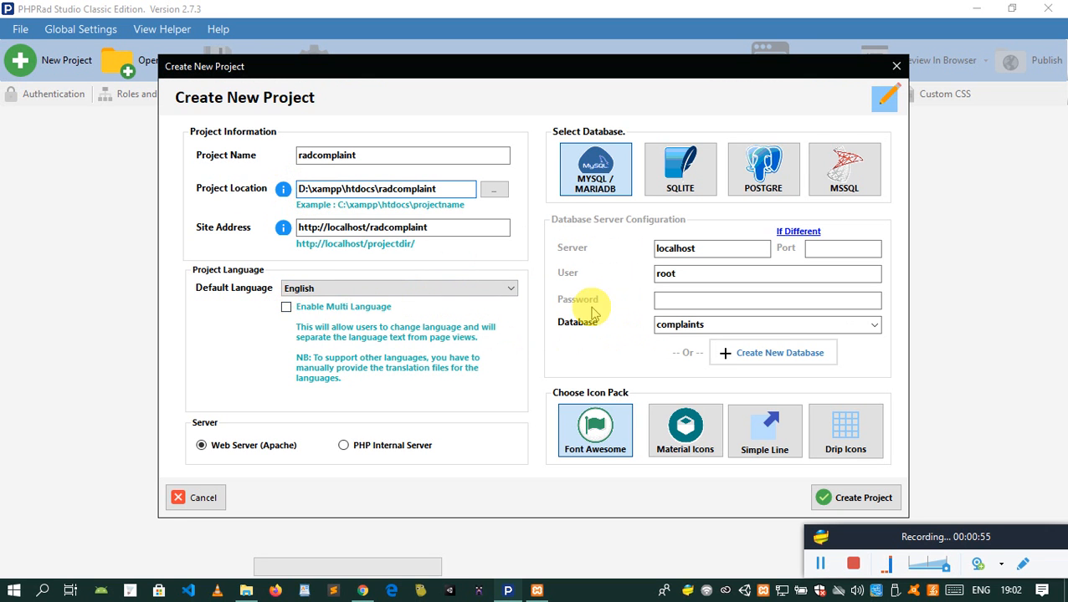
click(886, 497)
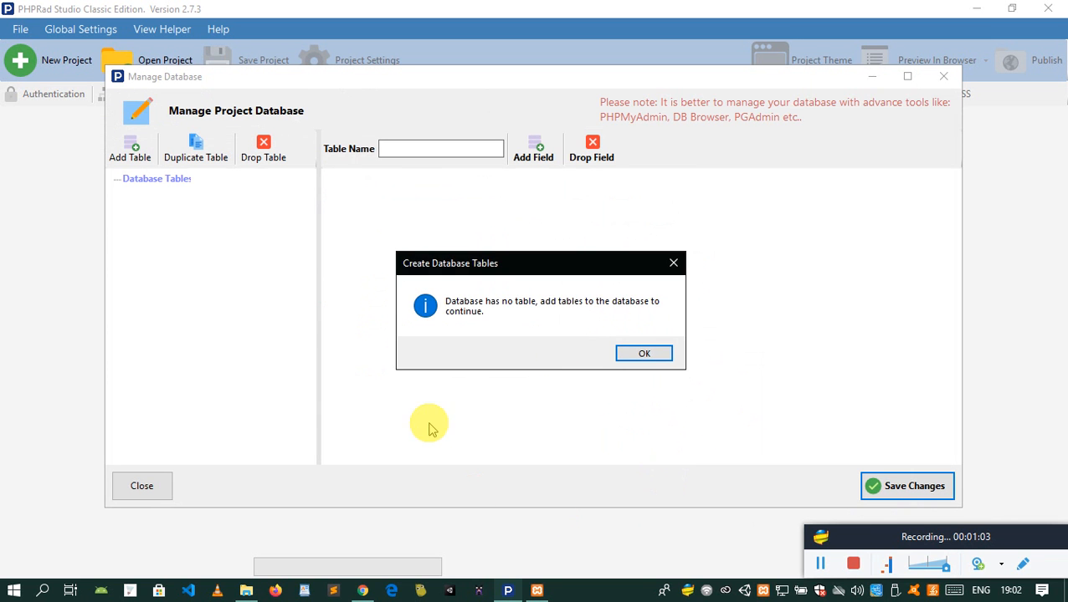
Rename the default table1 to users
click(619, 353)
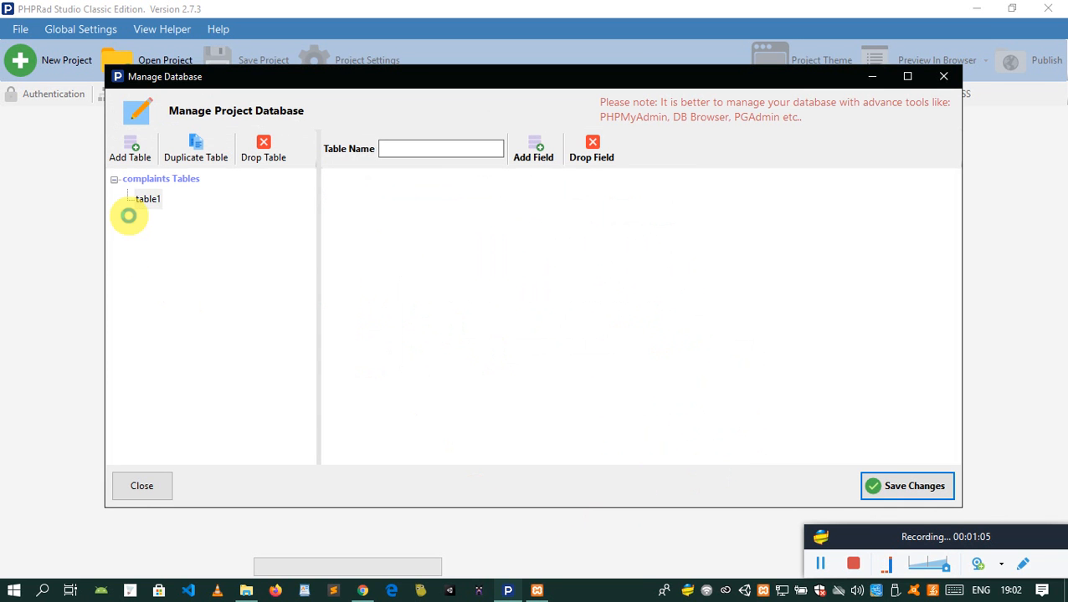
click(147, 198)
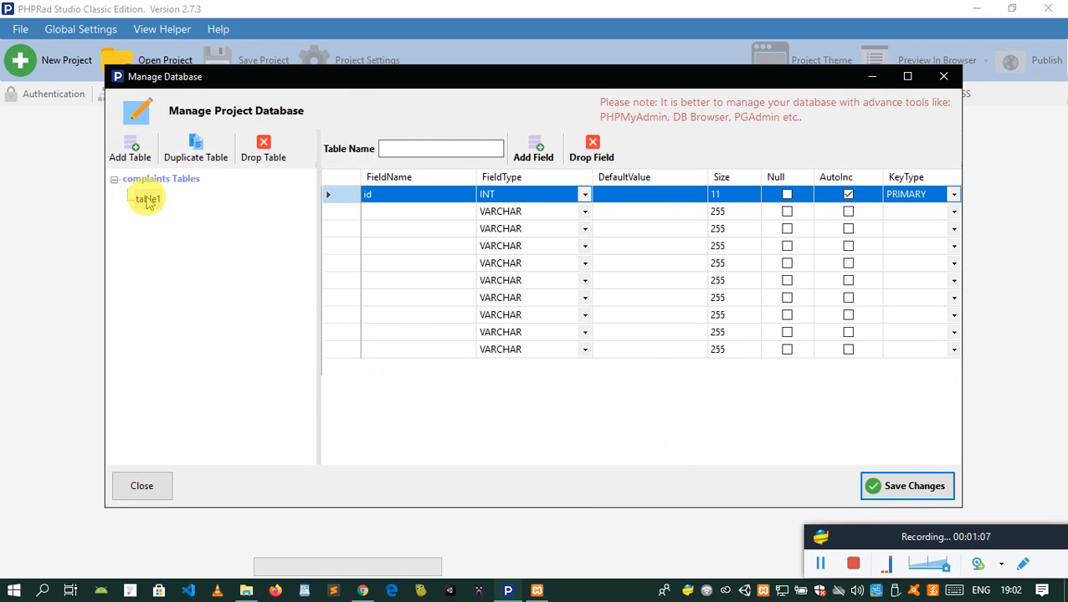
click(436, 148)
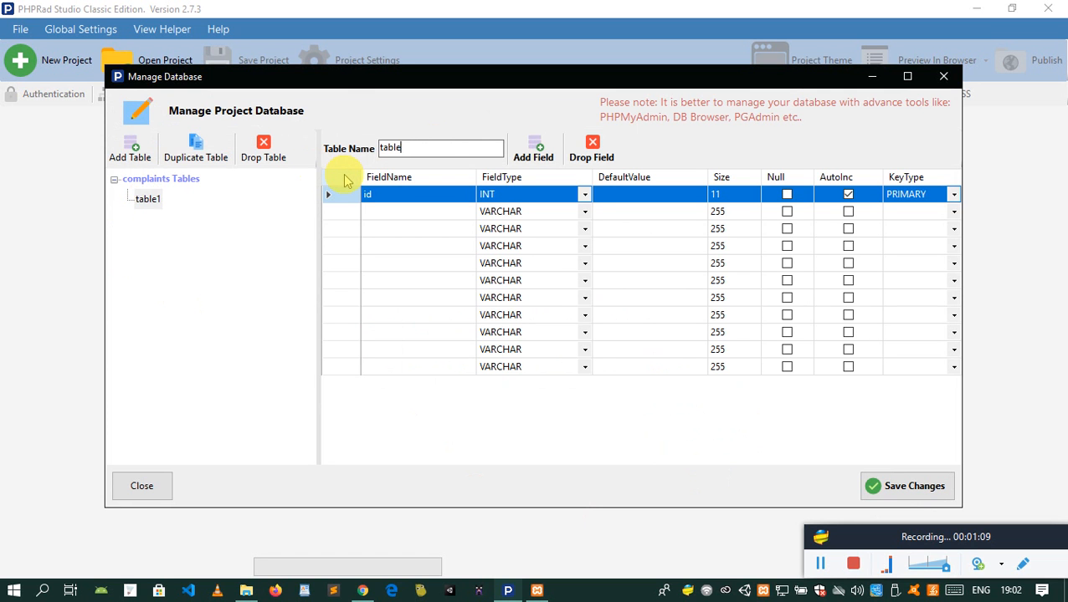
key(BackSpace)
key(BackSpace)
key(BackSpace)
key(BackSpace)
text(u)
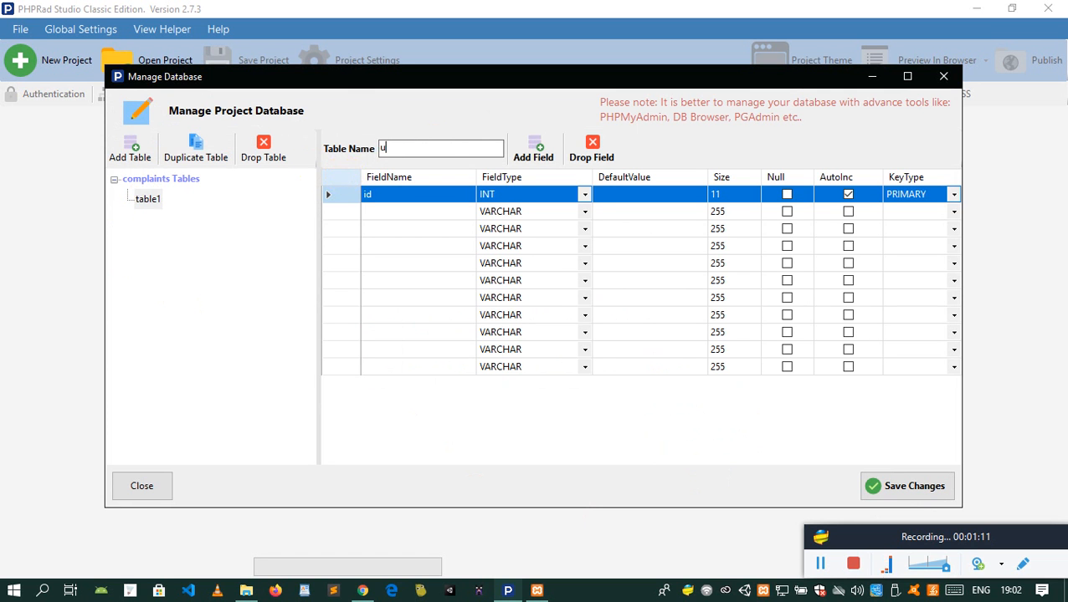
text(sers)
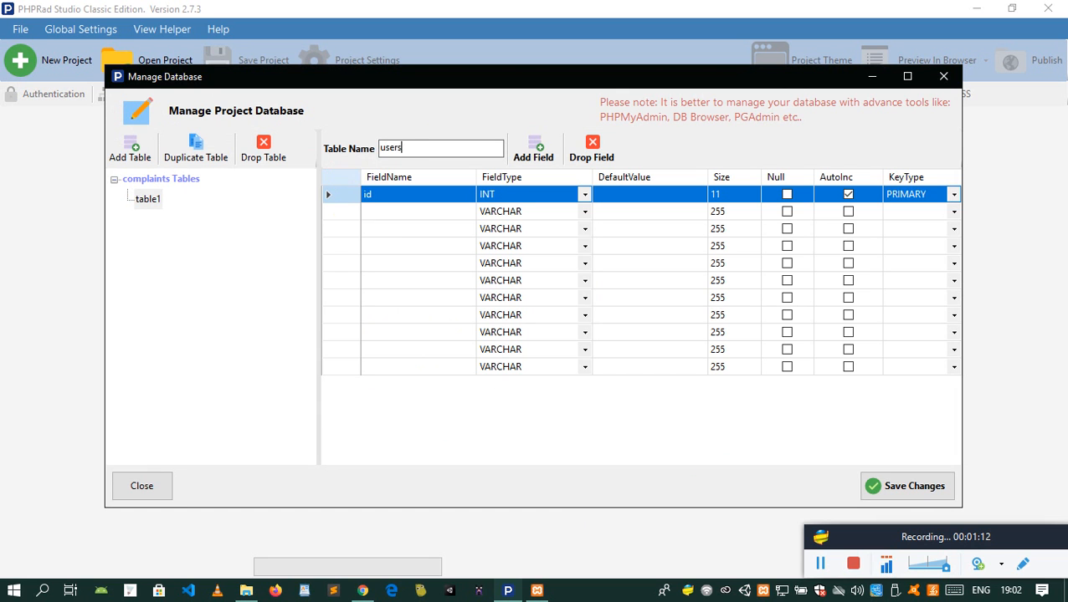
click(382, 213)
Add name, email and phone fields to the users table
text(name)
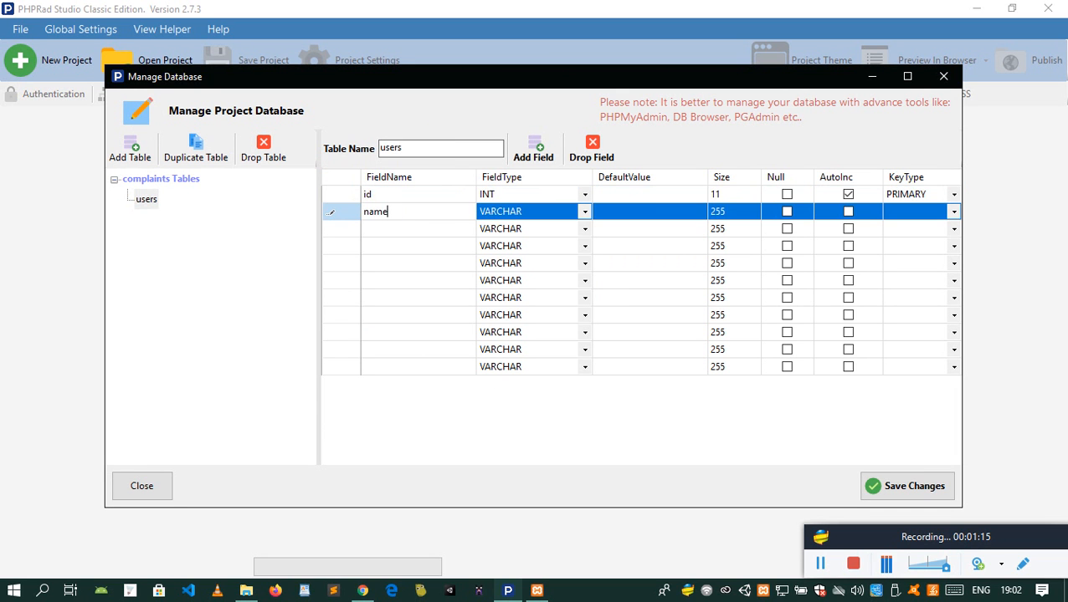
key(Return)
text(email)
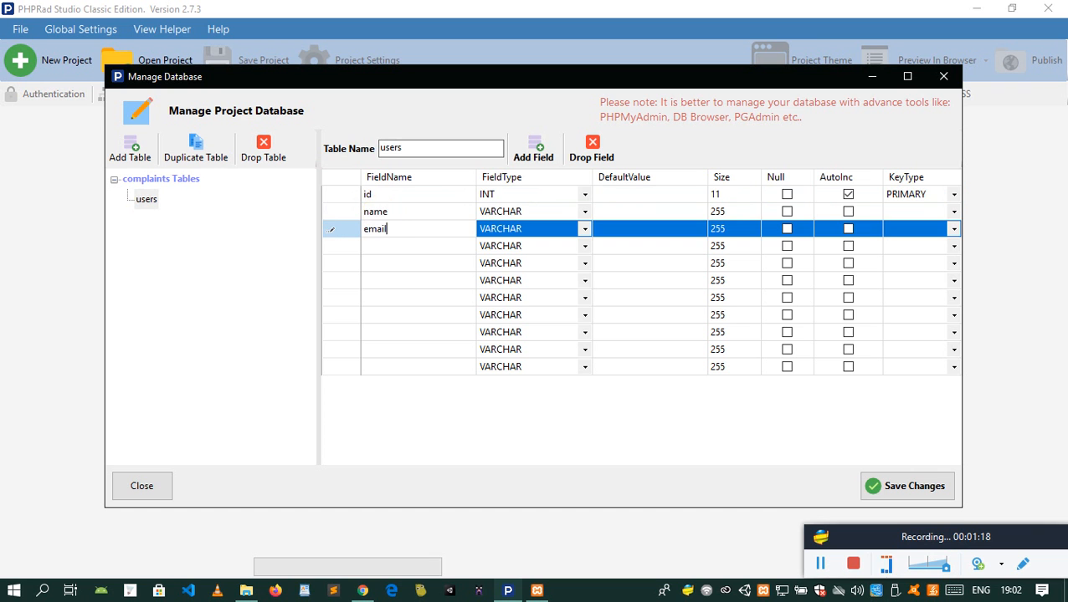
key(Return)
text(phone)
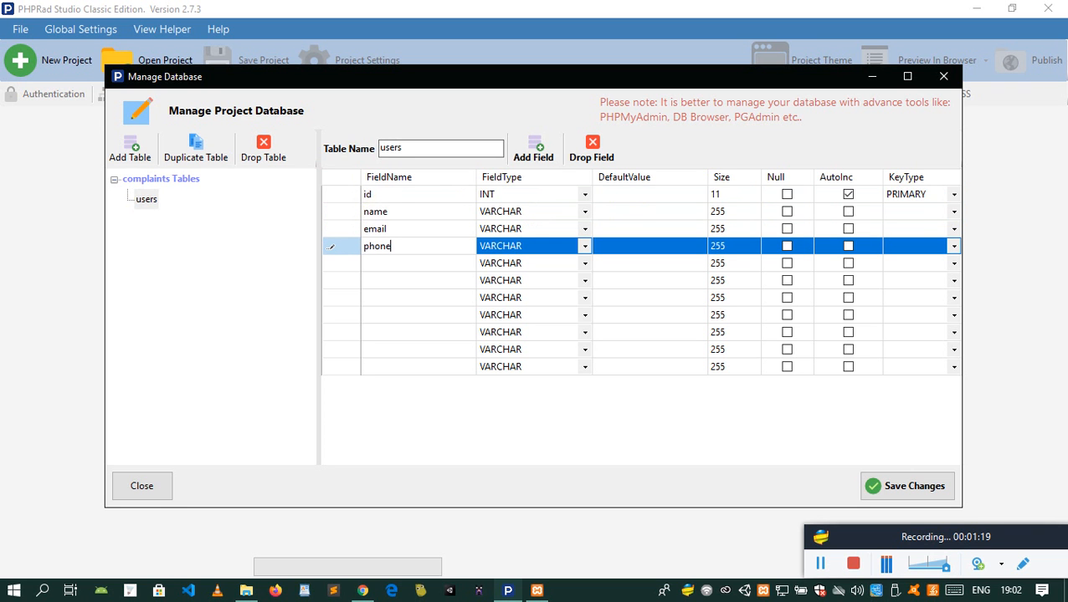
key(Return)
Add password, role and photo fields to the users table
text(oass)
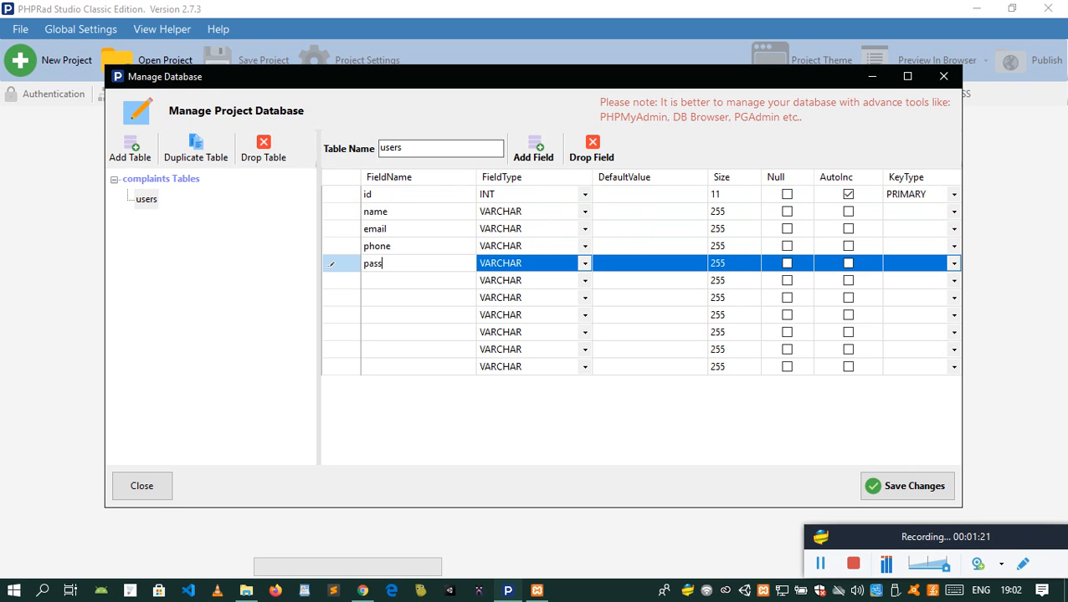
text(word)
key(Return)
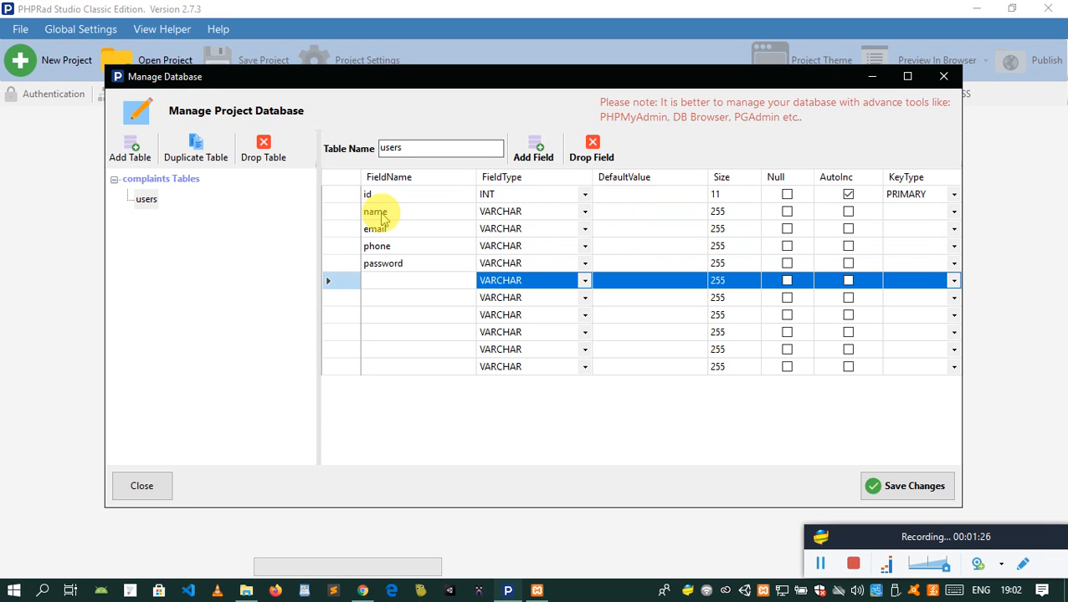
text(role)
key(Return)
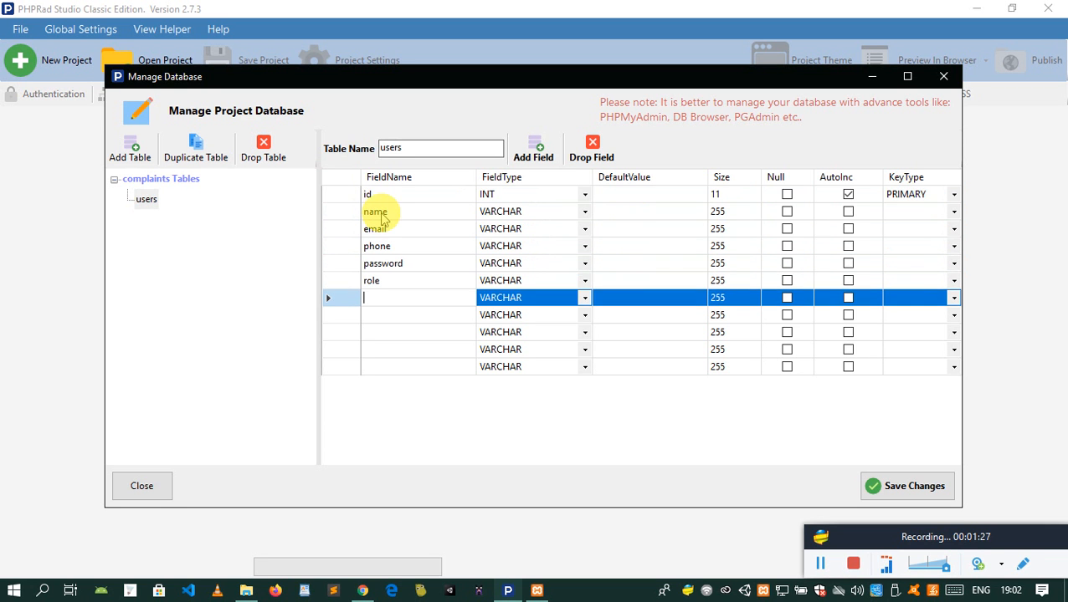
text(photo)
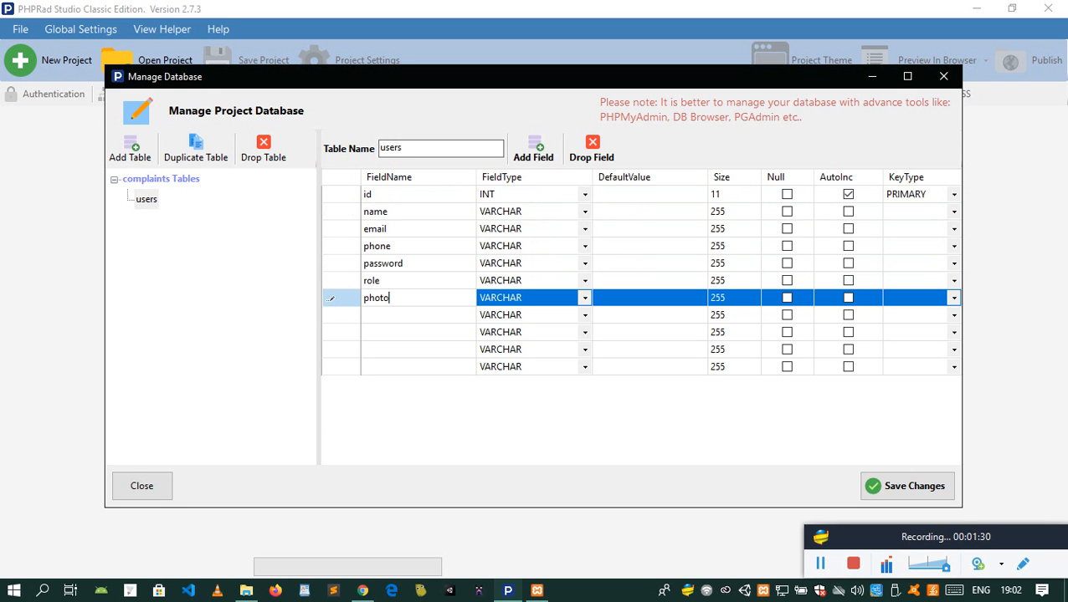
key(Return)
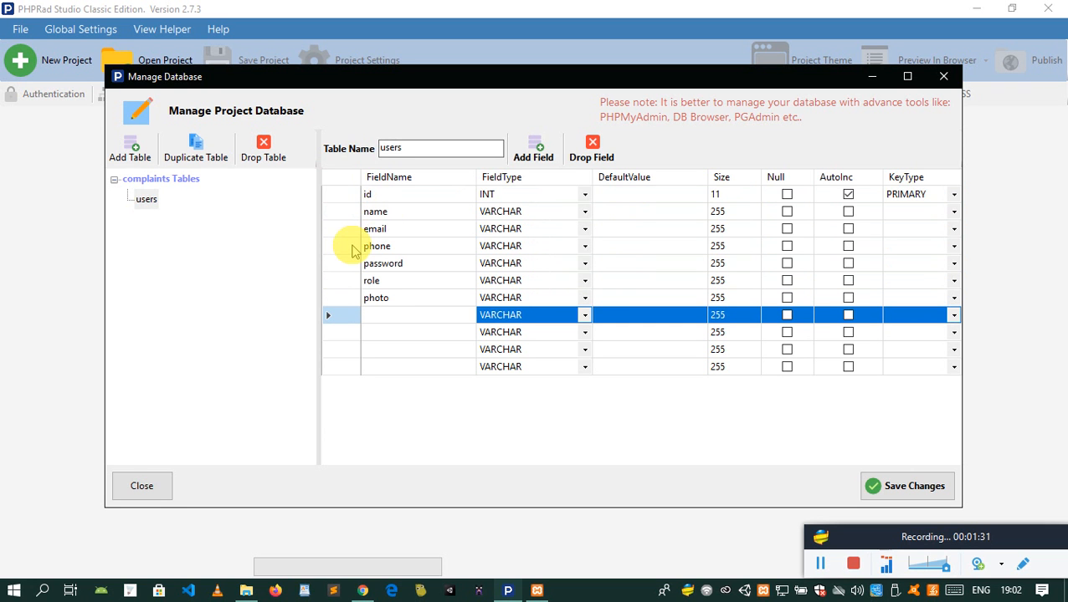
click(148, 199)
click(144, 157)
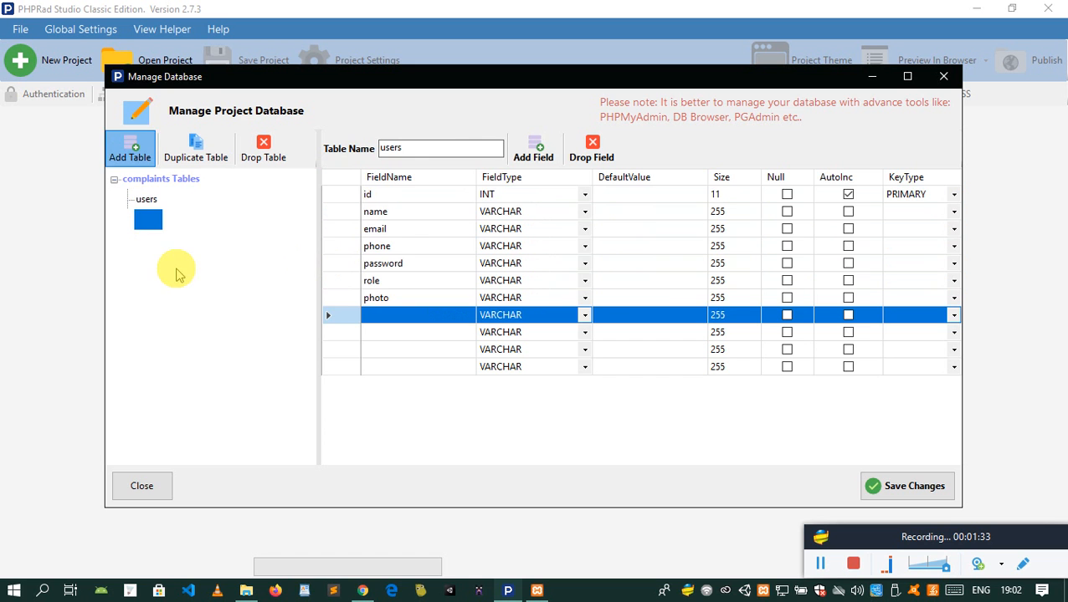
Rename the new table2 to complaints
click(432, 141)
double_click(417, 144)
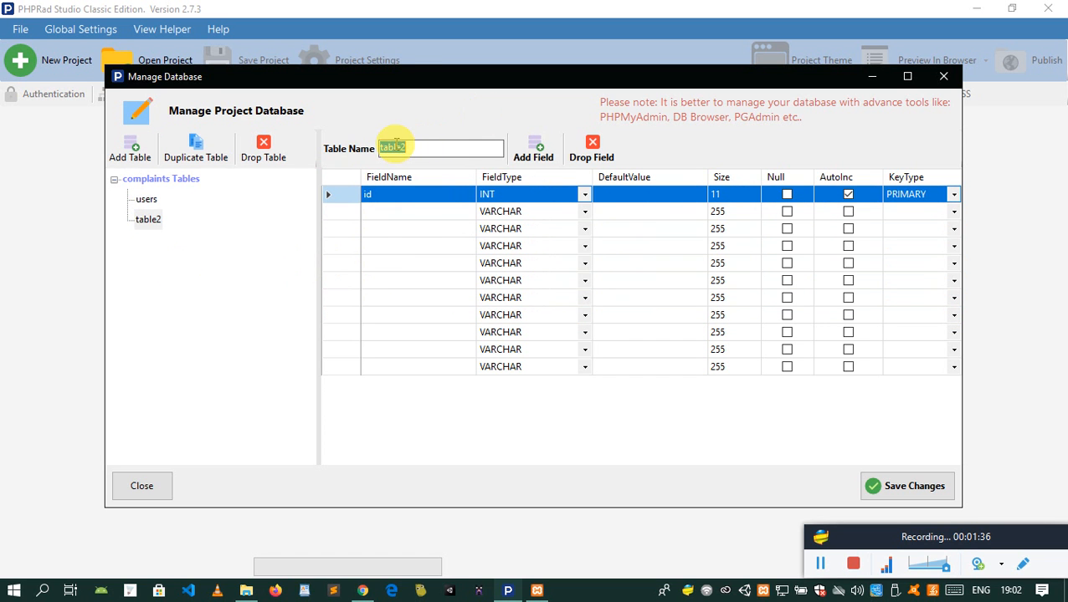
key(BackSpace)
text(complaints)
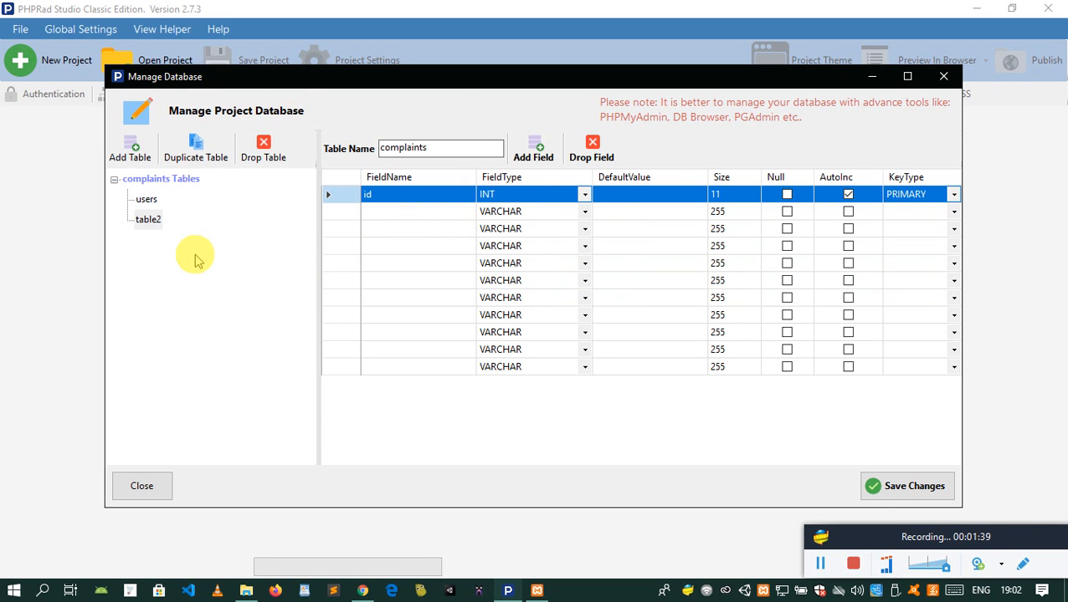
Add headline and message fields to the complaints table
click(384, 210)
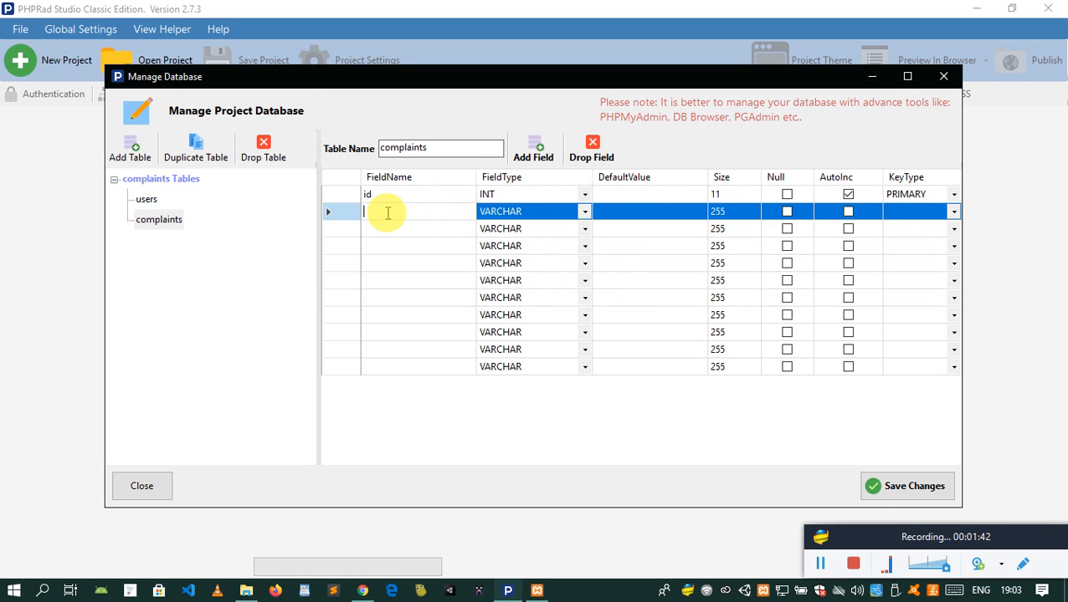
text(headline)
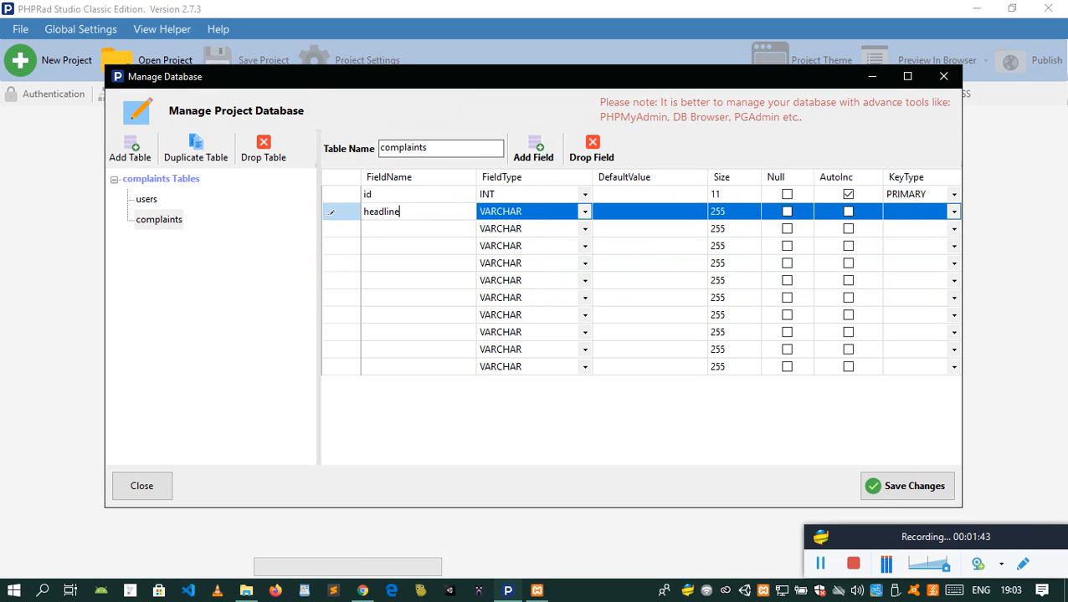
key(Return)
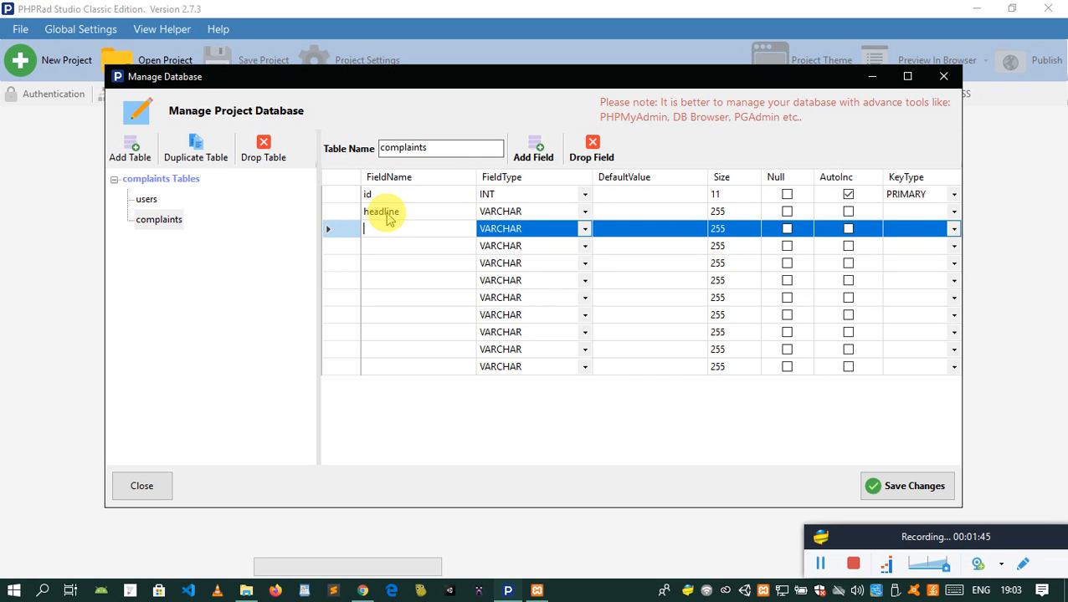
text(mnessage)
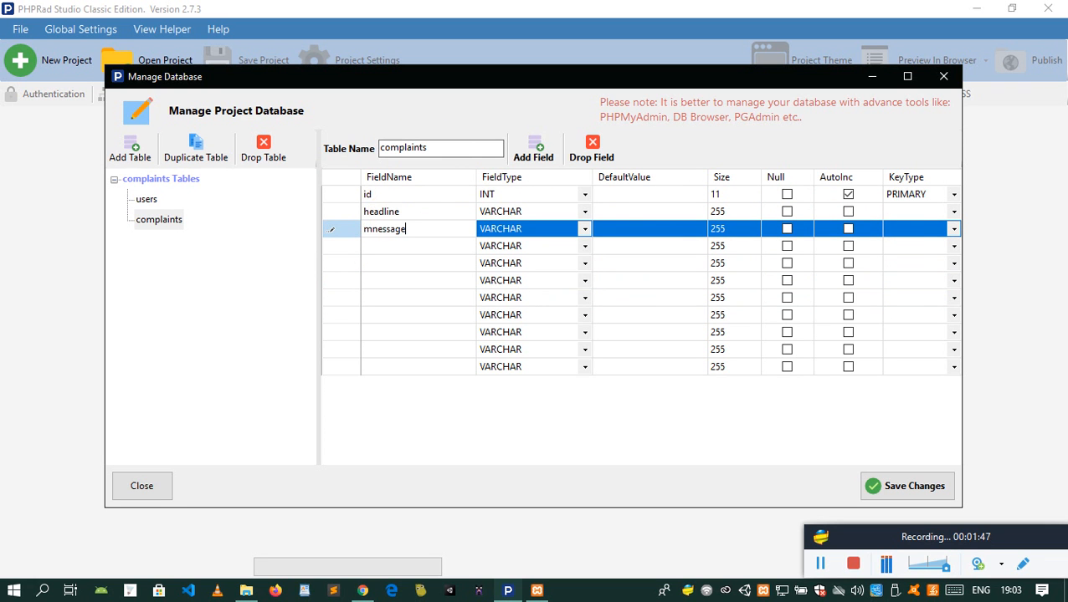
key(BackSpace)
key(BackSpace)
key(BackSpace)
key(BackSpace)
key(BackSpace)
key(BackSpace)
text(essage)
key(Return)
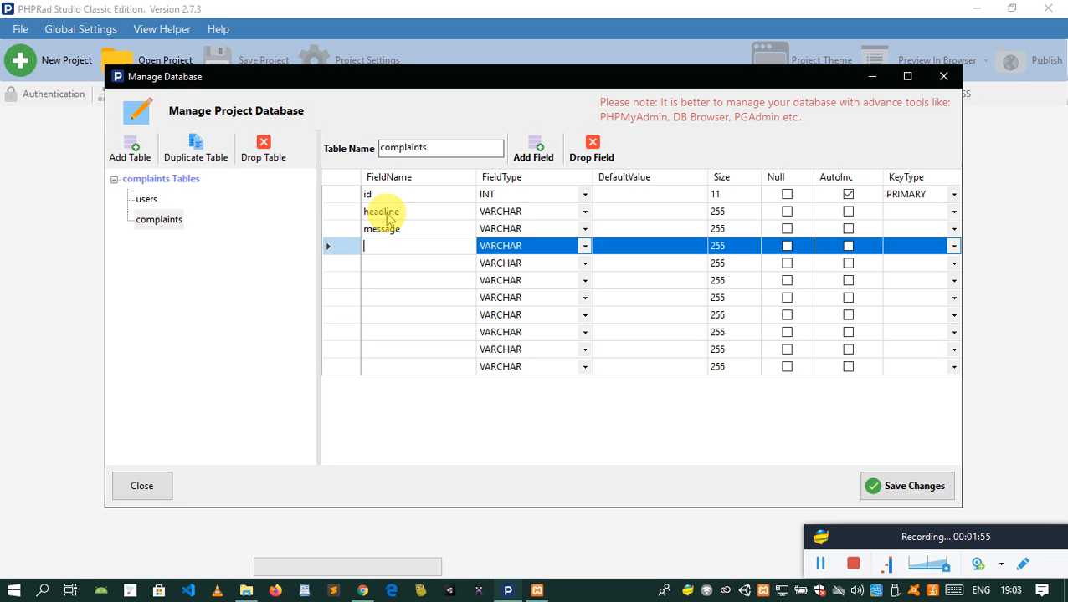
Add date, sender and status fields to the complaints table
text(date)
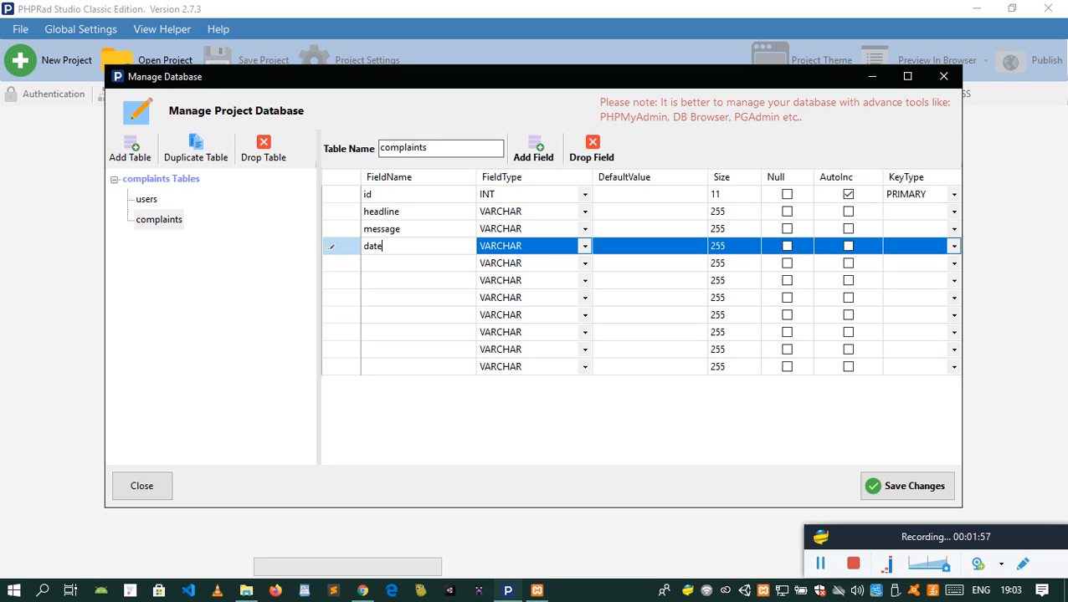
key(Return)
text(sender)
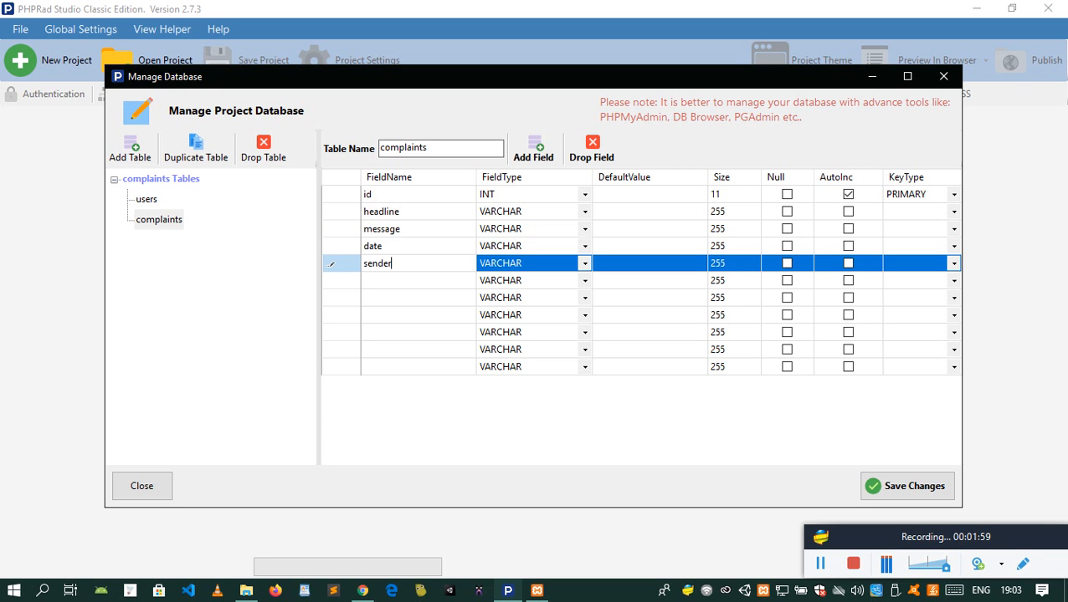
key(Return)
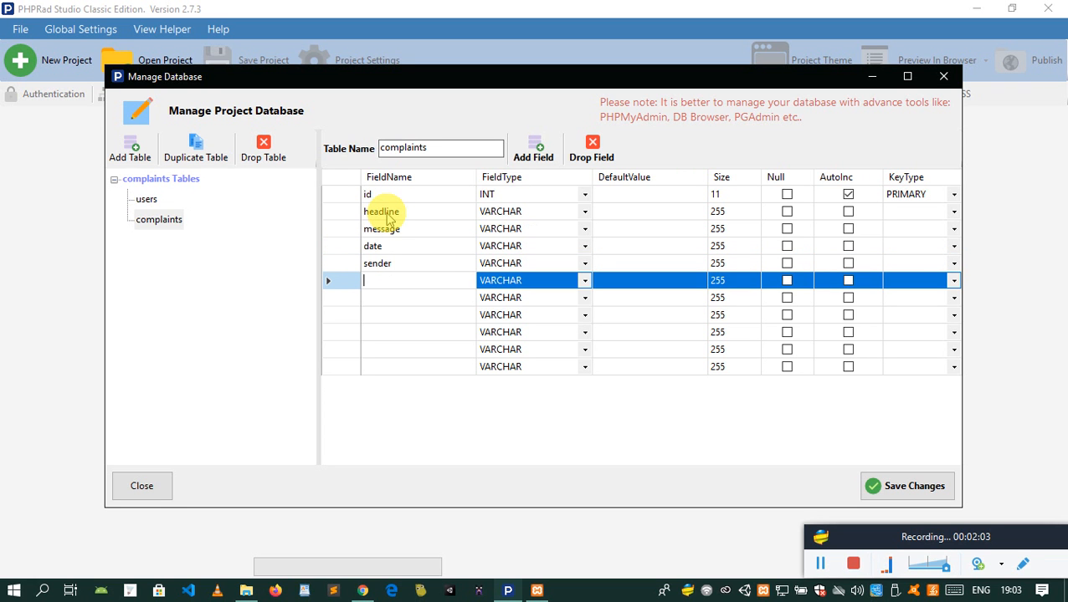
text(status)
key(Return)
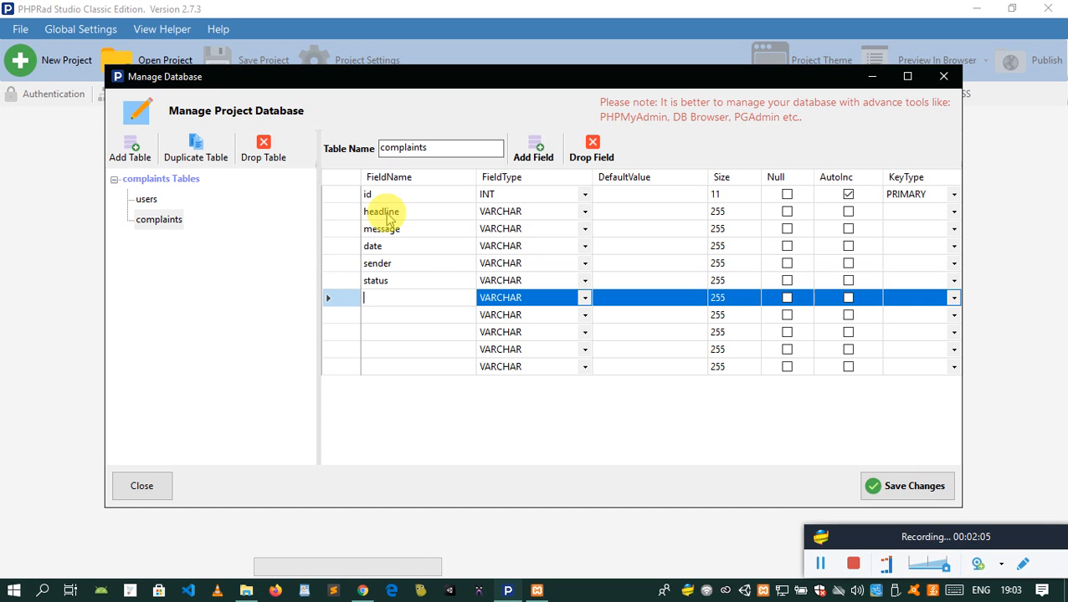
click(203, 360)
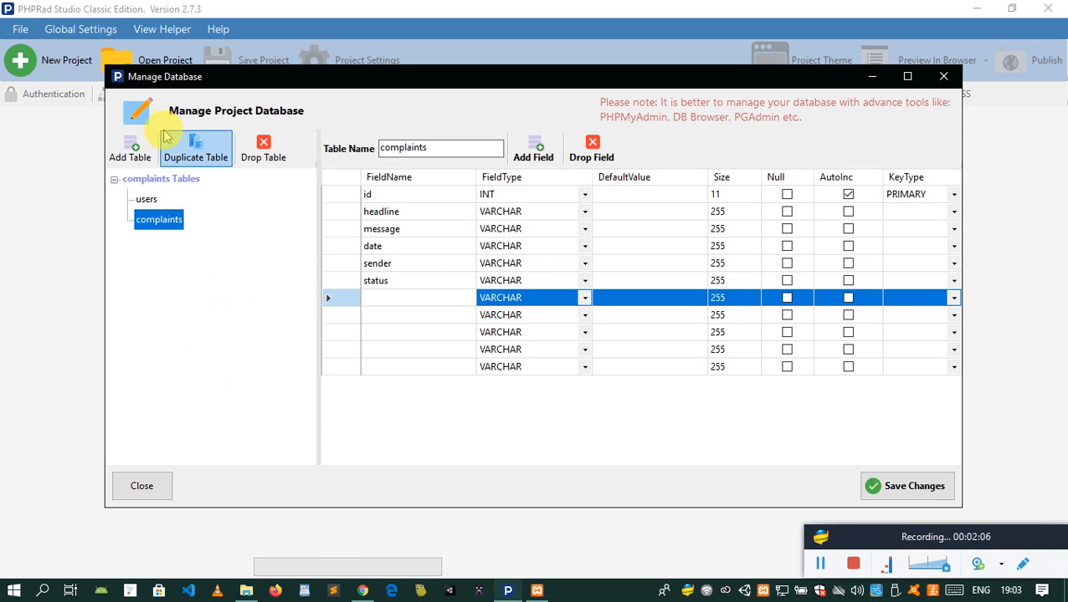
Add a third table and rename table3 to comment
click(130, 155)
click(457, 144)
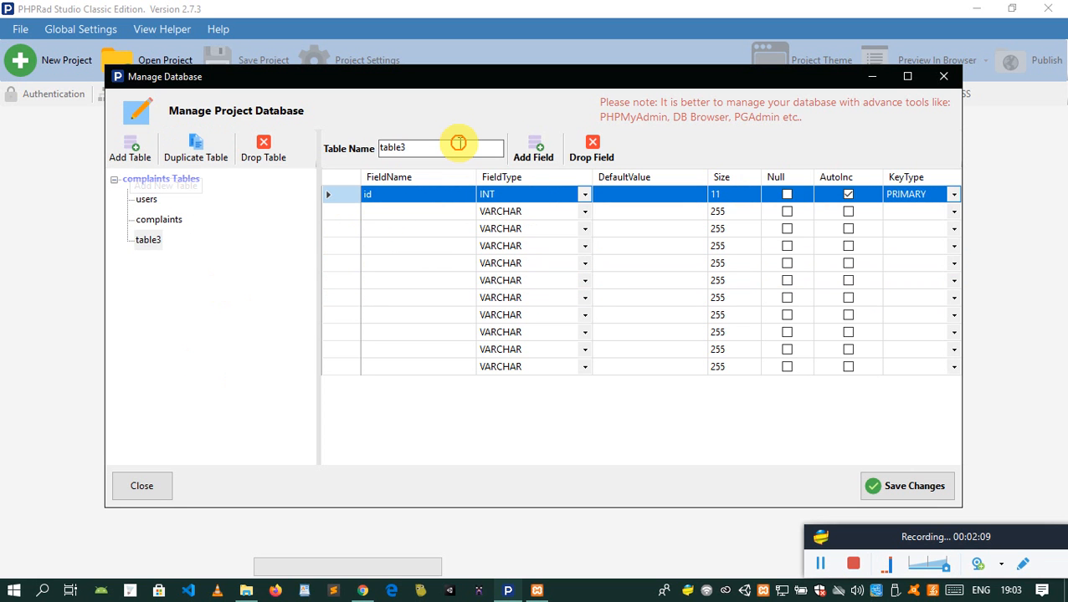
drag(431, 145, 357, 147)
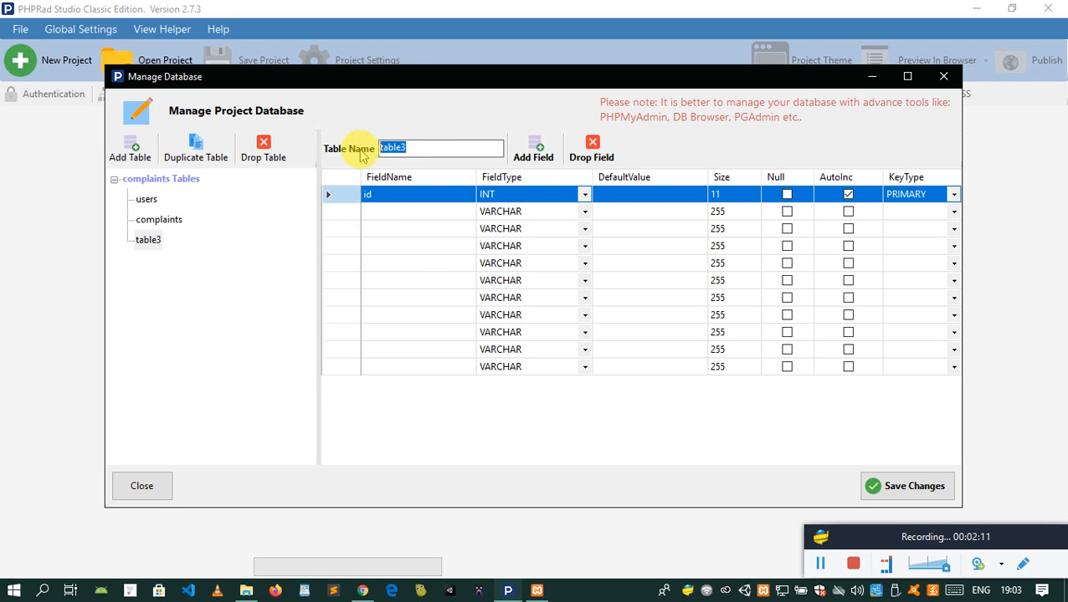
key(BackSpace)
text(comm)
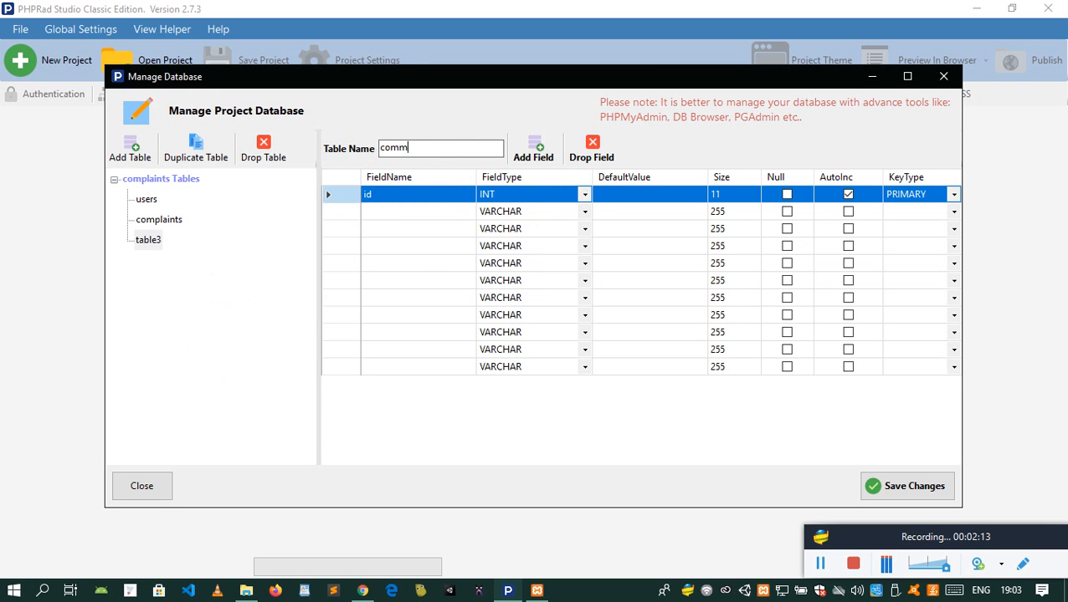
text(ent)
Add the complaint_id field to the comment table, correcting its underscore
click(390, 212)
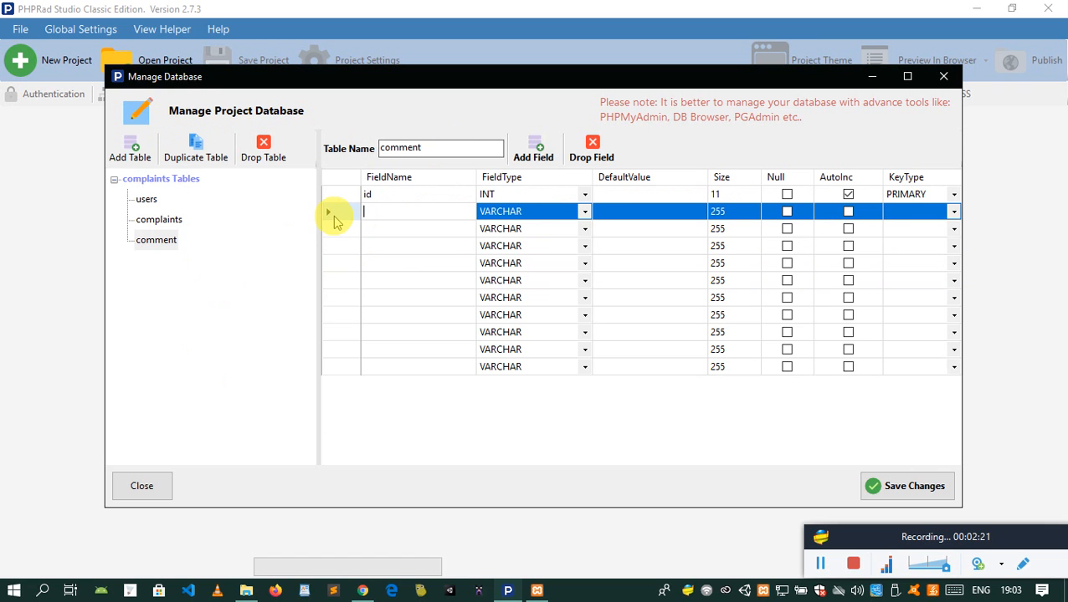
text(complaint)
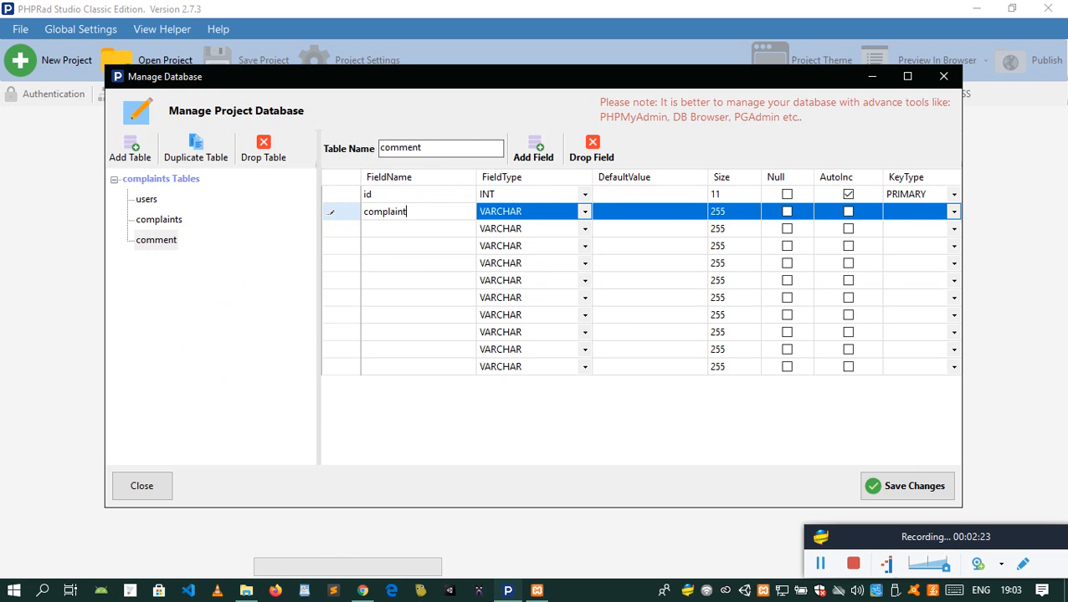
text(_id)
key(Return)
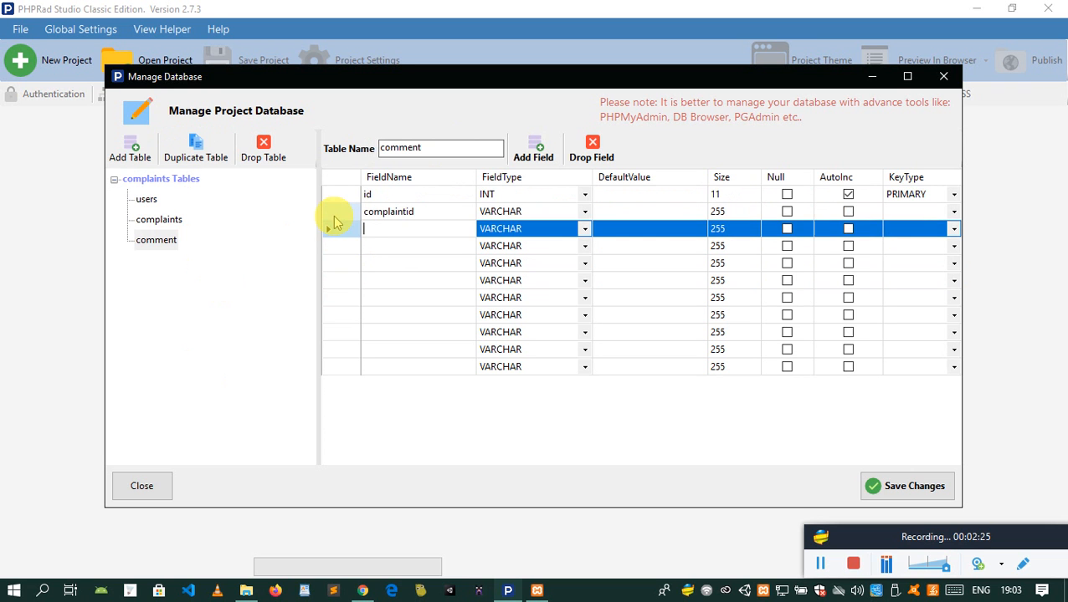
click(399, 211)
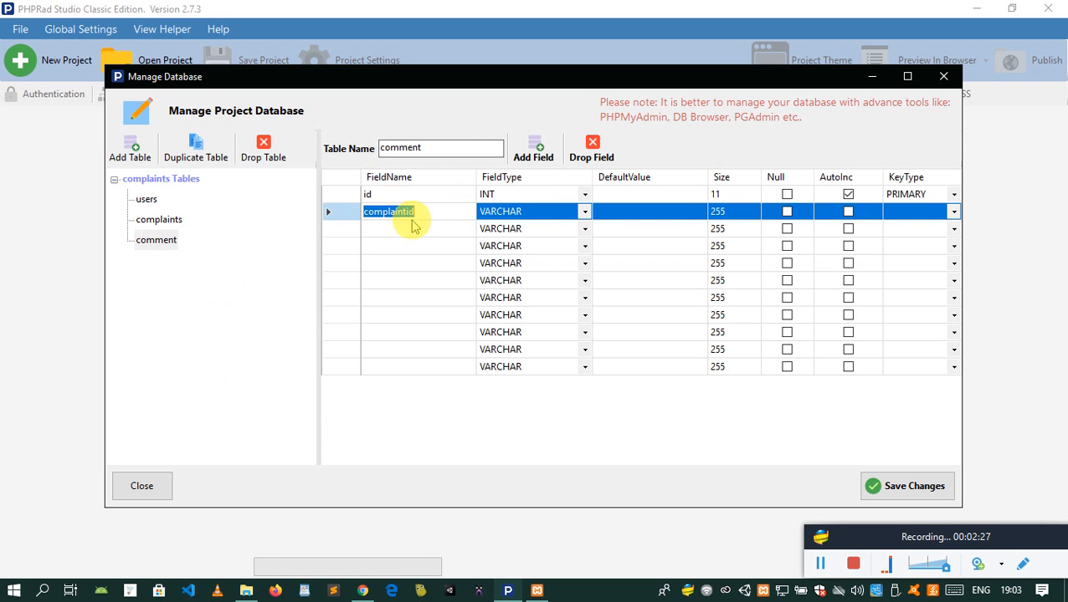
click(408, 214)
click(416, 251)
click(413, 227)
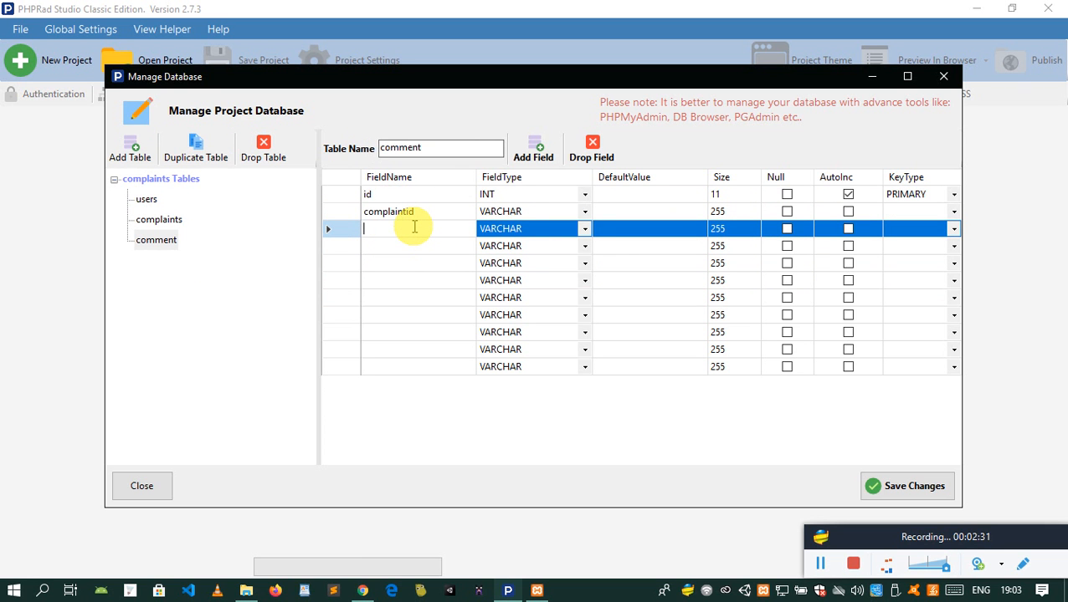
click(416, 229)
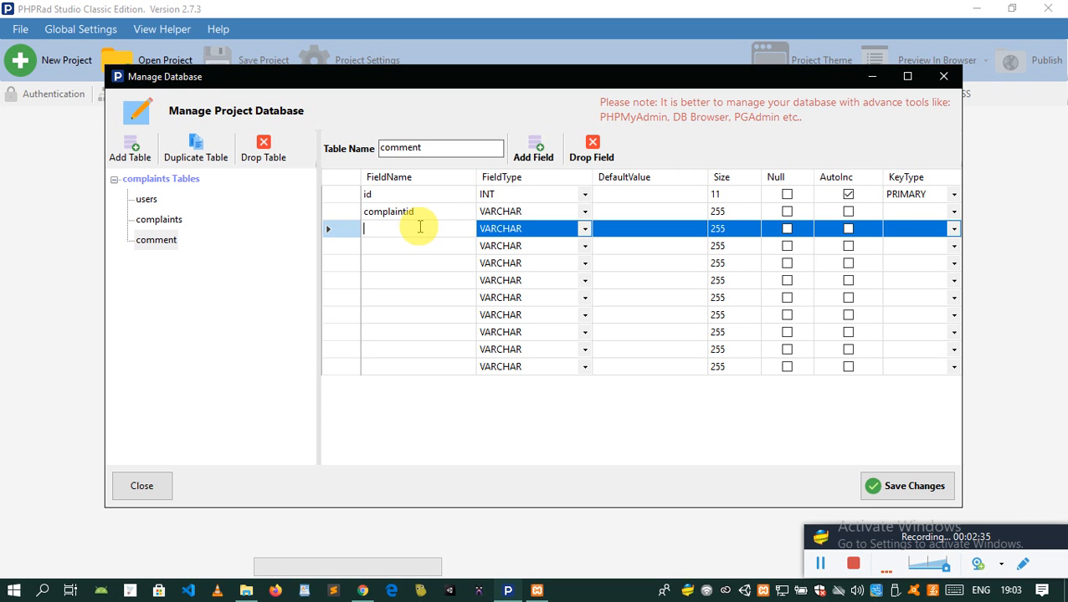
click(407, 211)
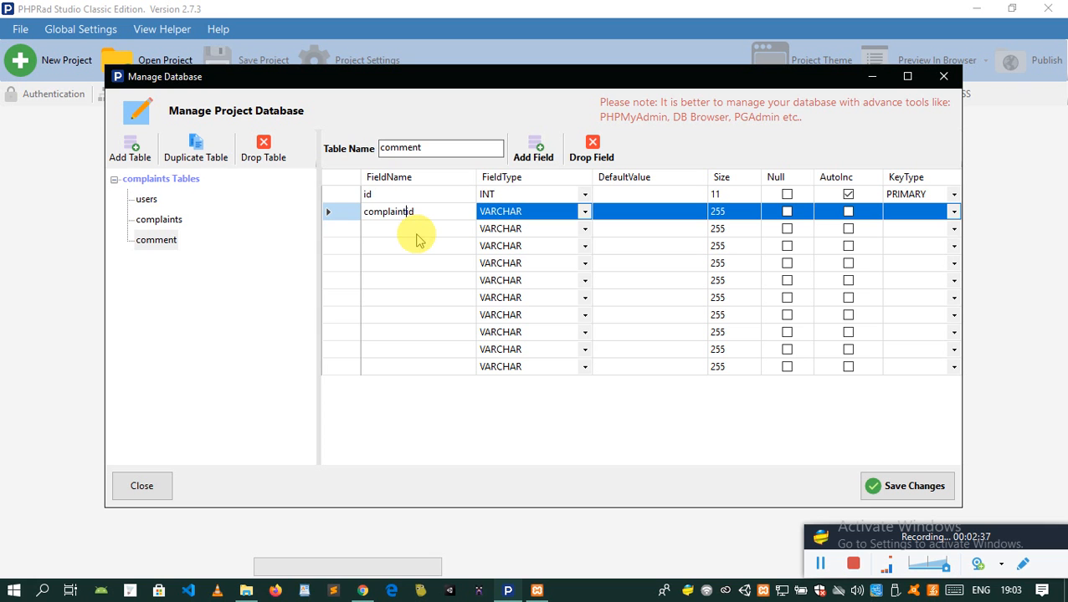
text(_)
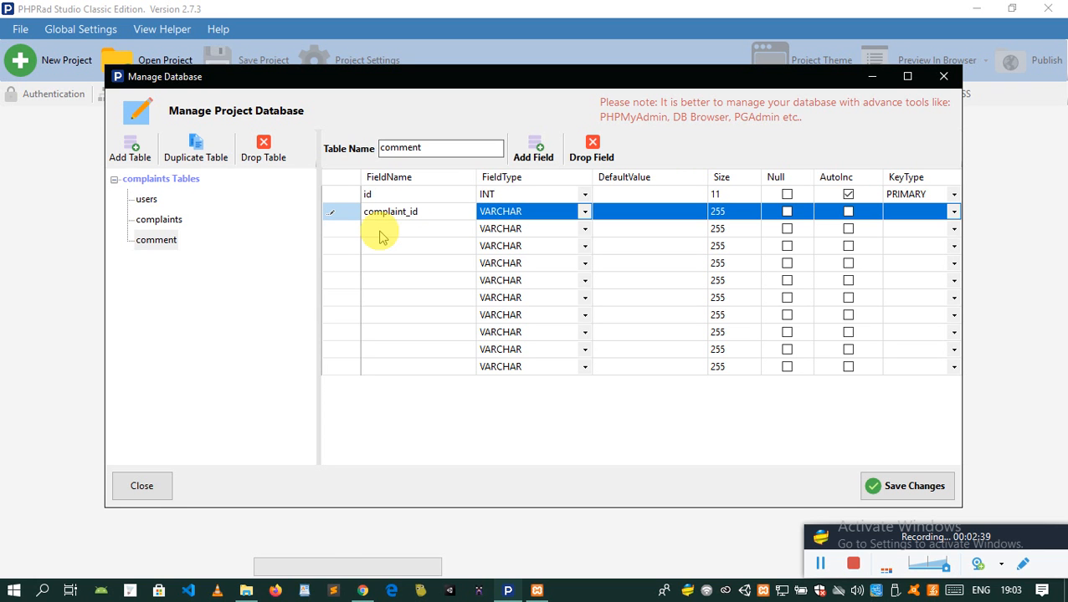
click(383, 229)
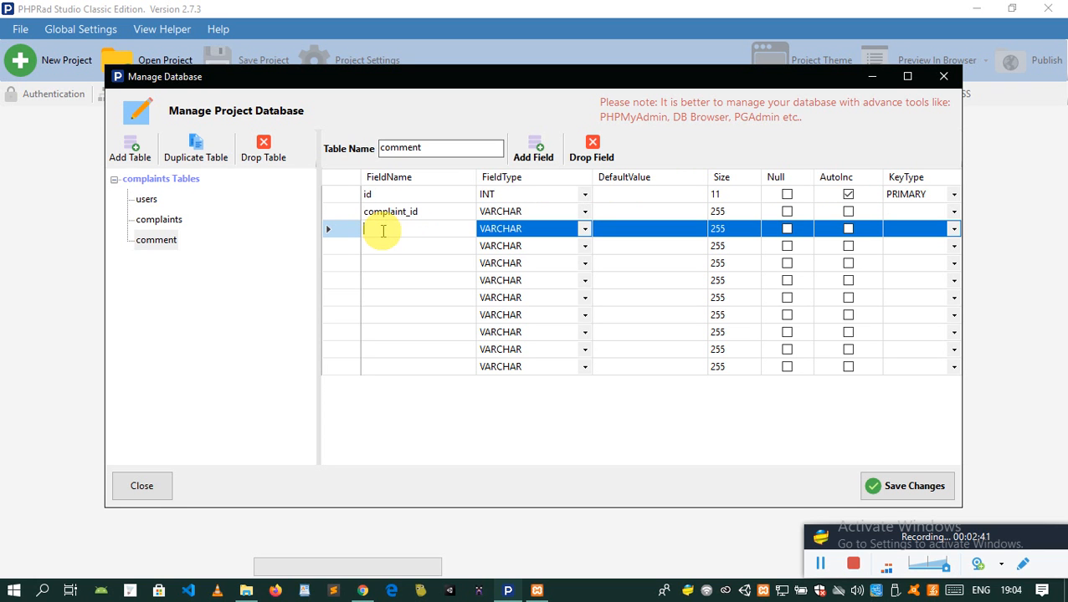
Add date, comment, sender_id and sender_name fields to the comment table
text(date)
key(Return)
text(comment)
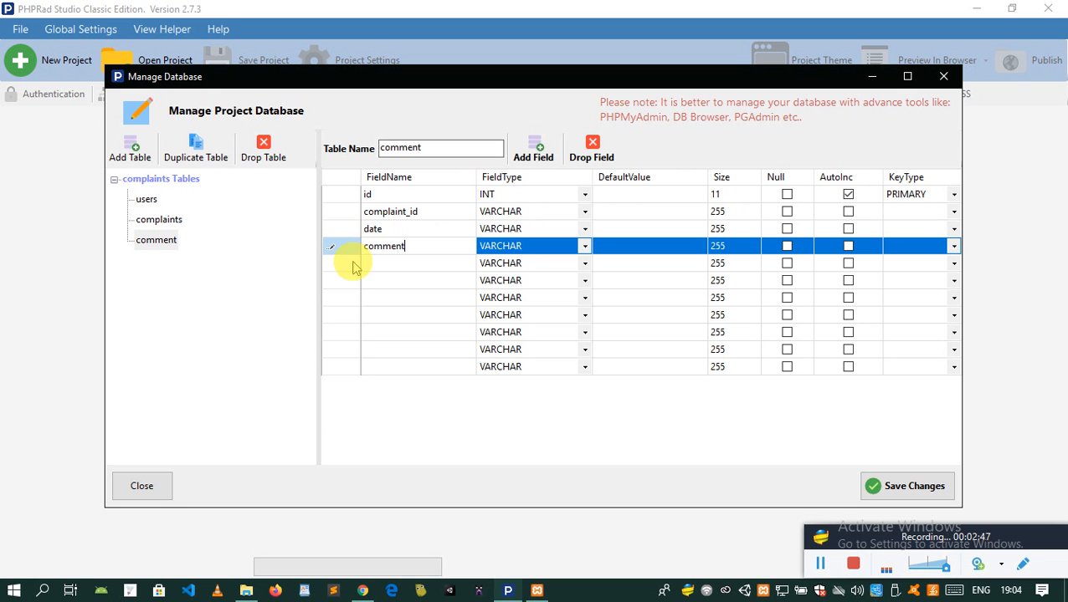
click(384, 266)
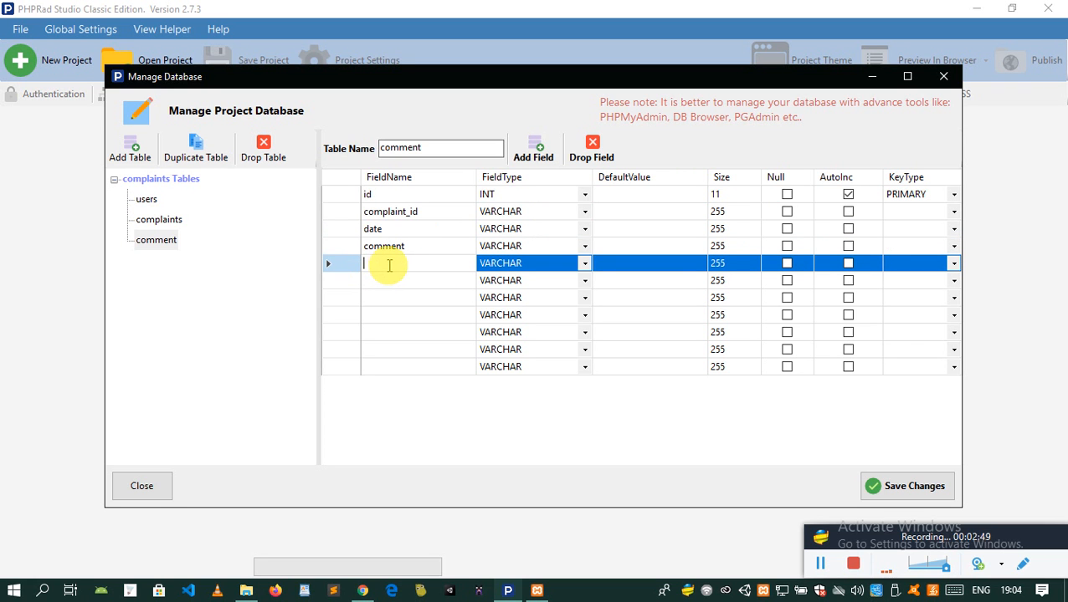
text(sender)
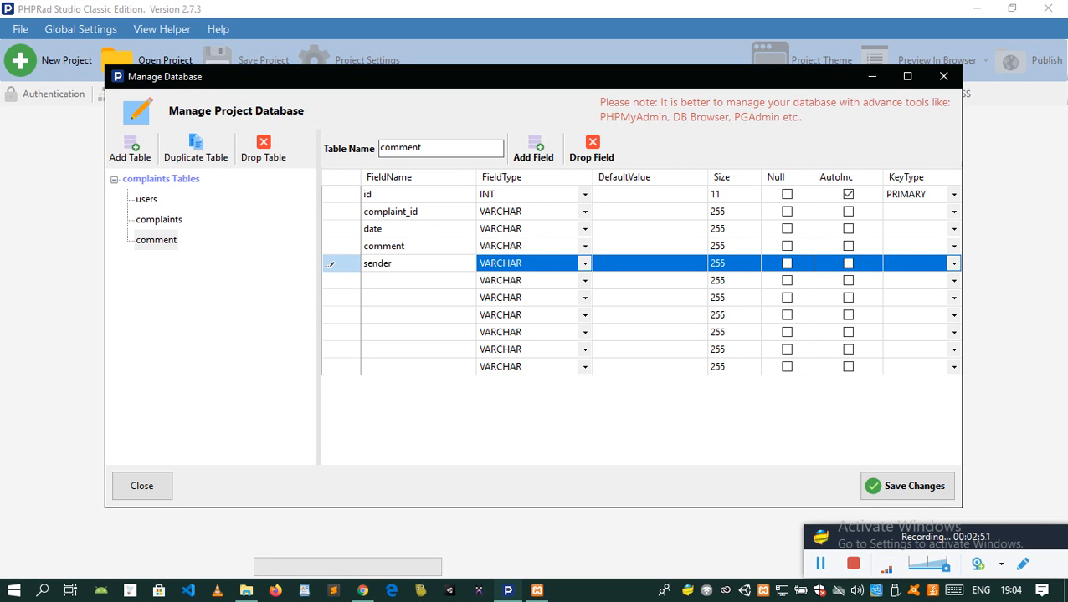
text(_id)
key(Return)
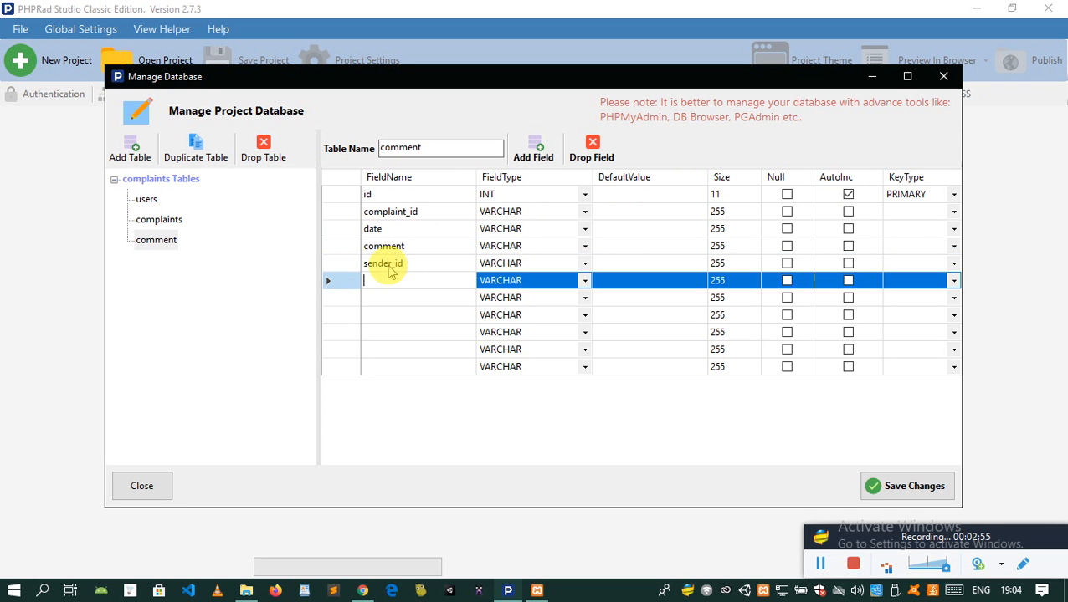
text(sender)
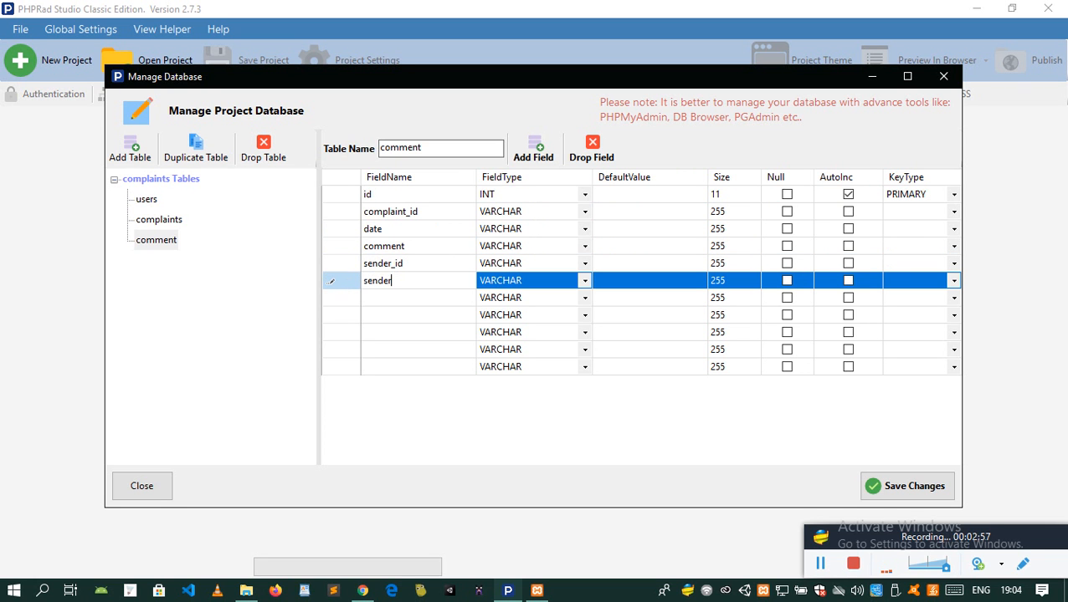
text(_name)
key(Return)
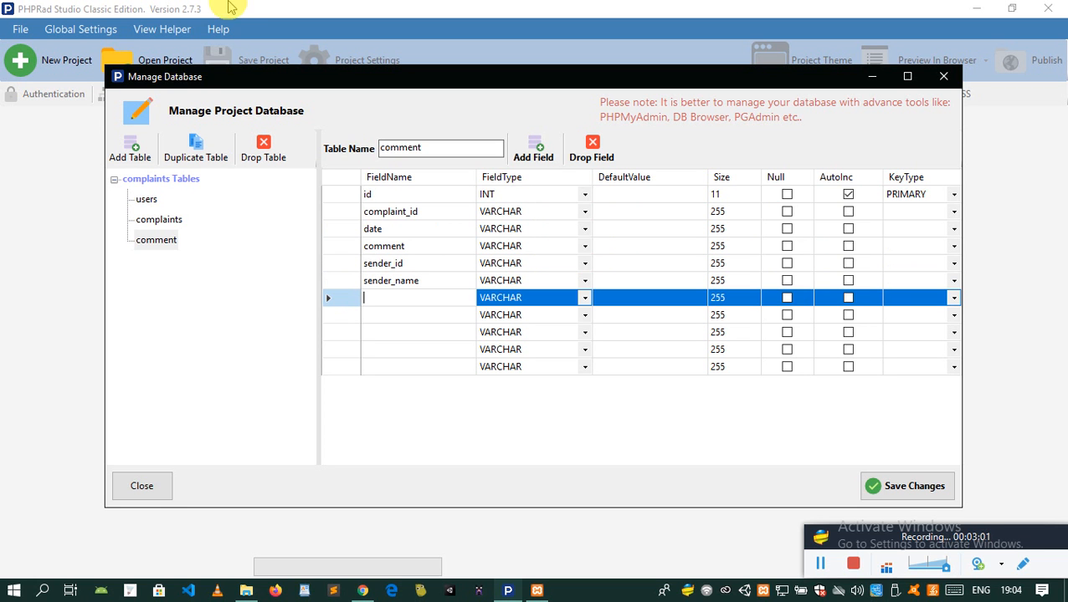
click(210, 292)
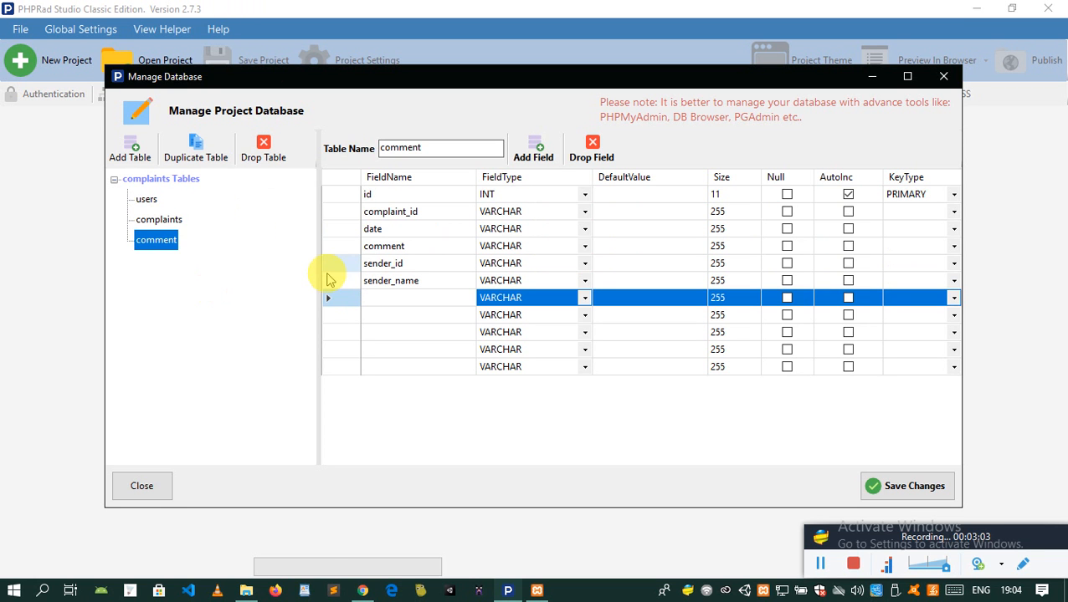
click(153, 243)
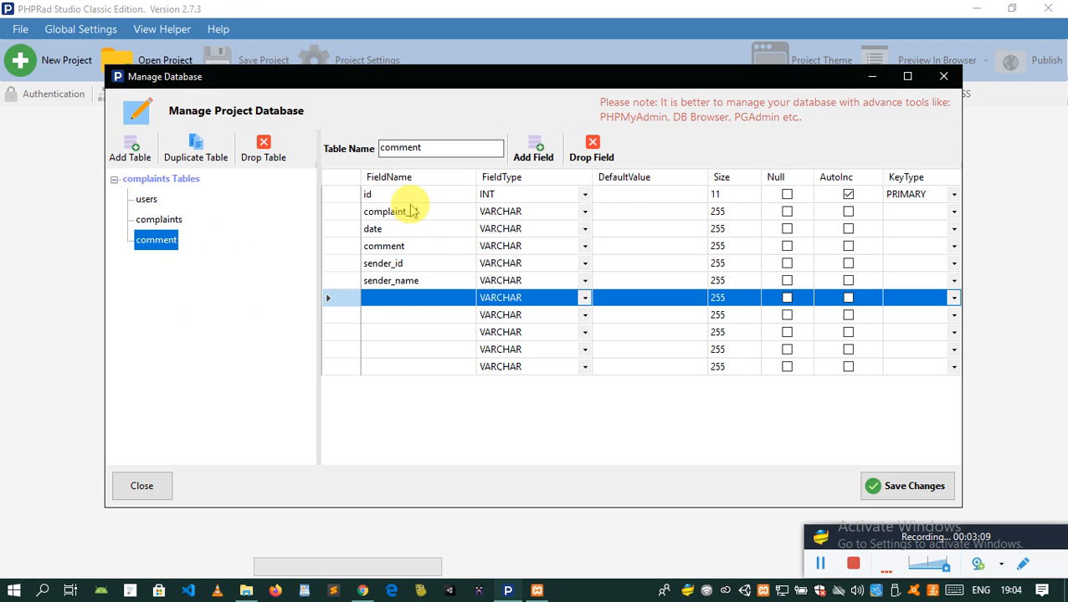
Save the database changes, then select the users table and open Preview
click(894, 496)
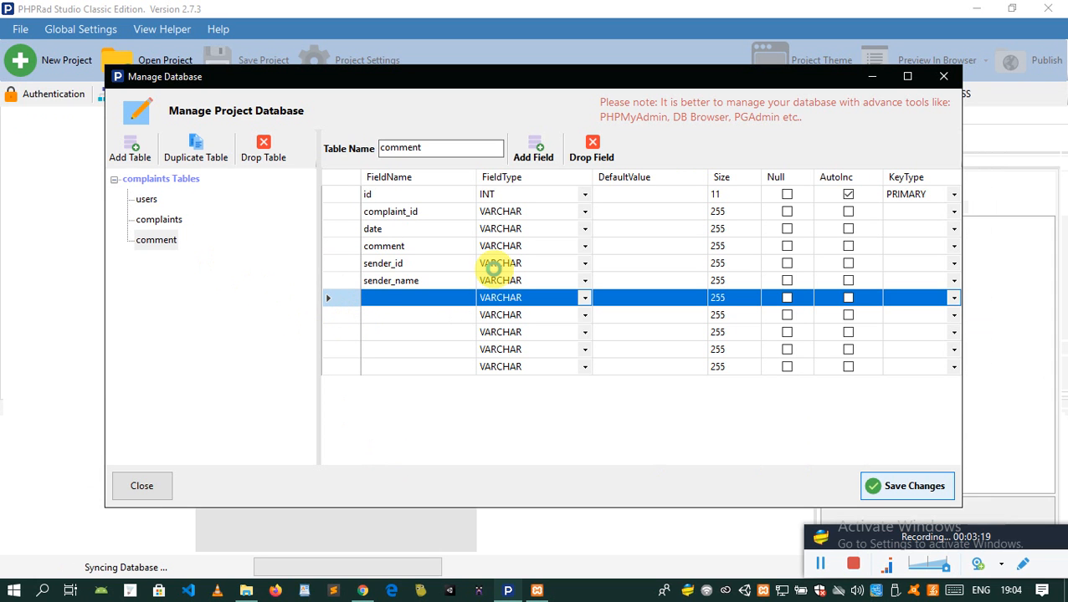
click(905, 483)
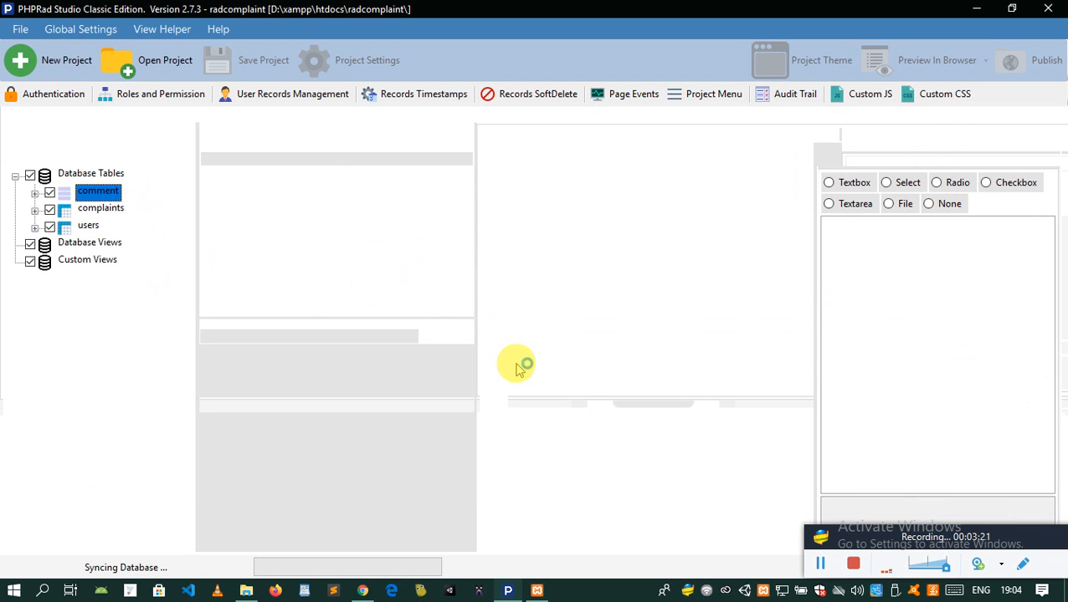
click(88, 226)
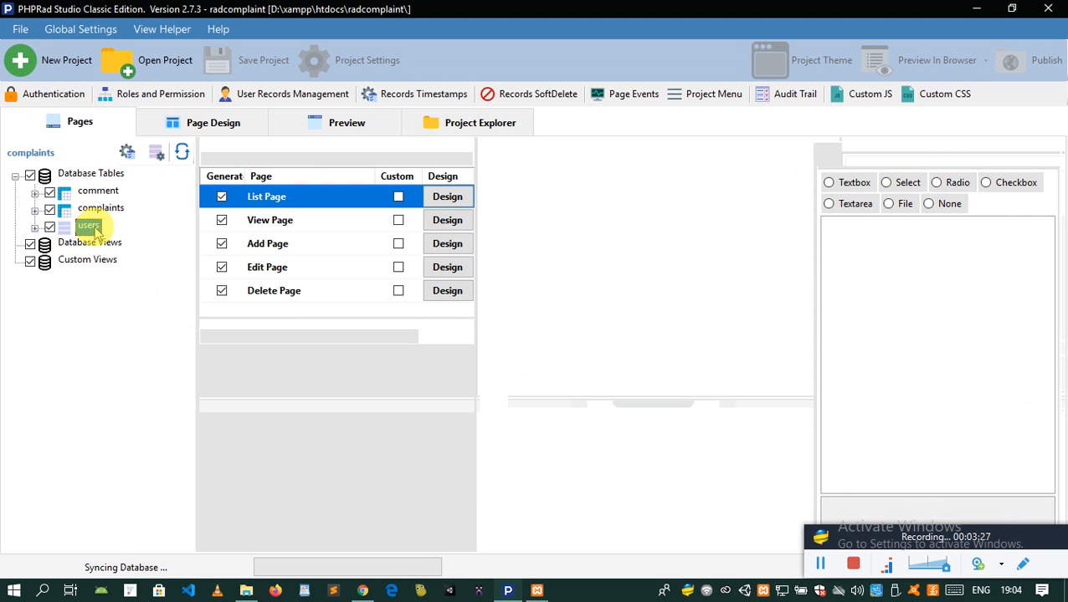
click(330, 134)
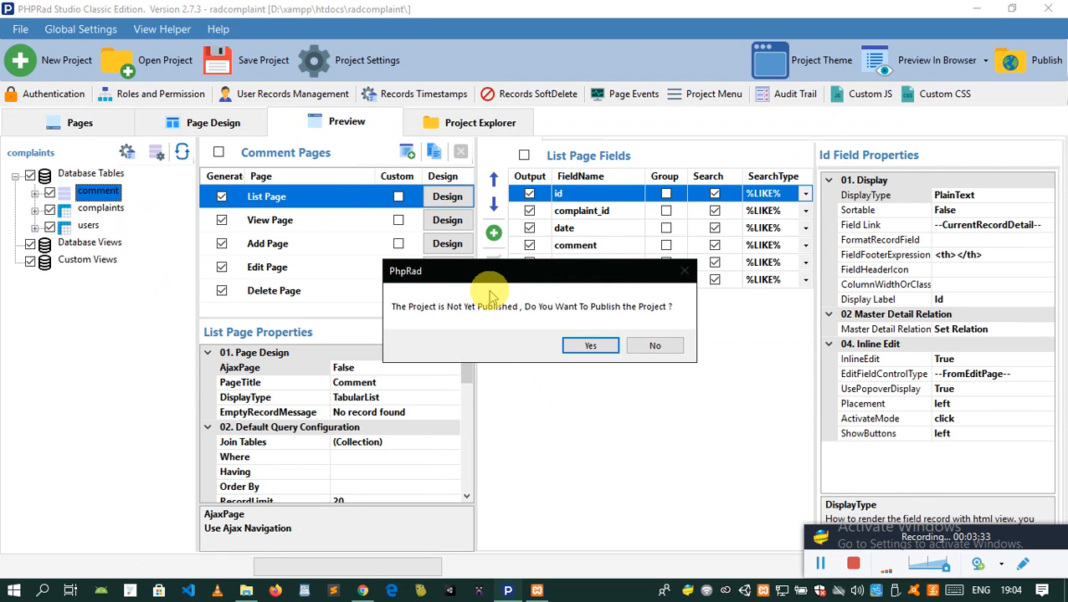
Confirm publishing the radcomplaint project
key(Return)
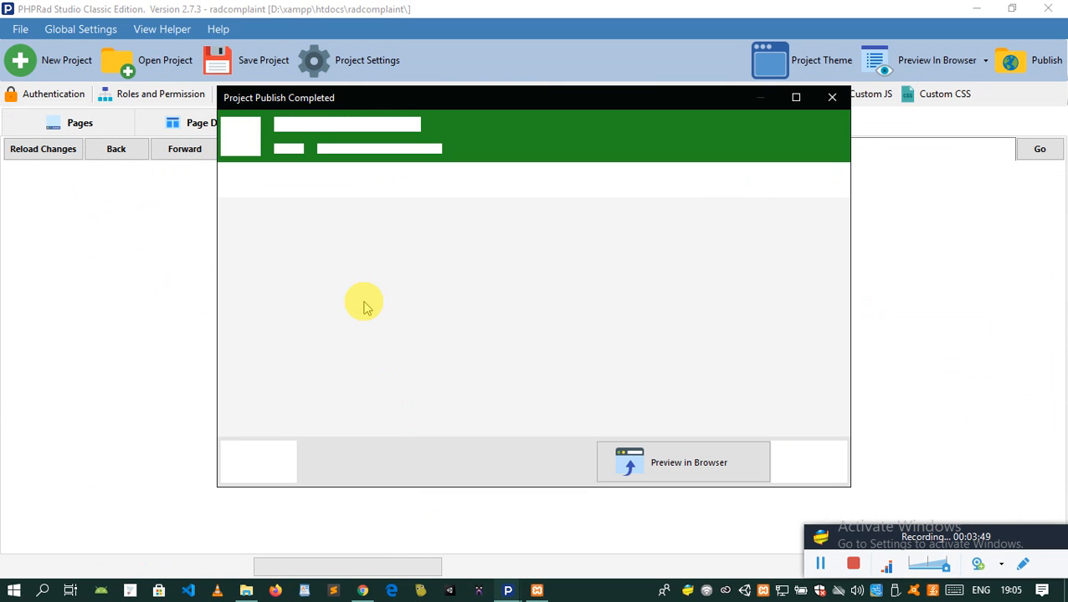
Check the Add New Complaints form's Message field, then view the Users list page
click(810, 465)
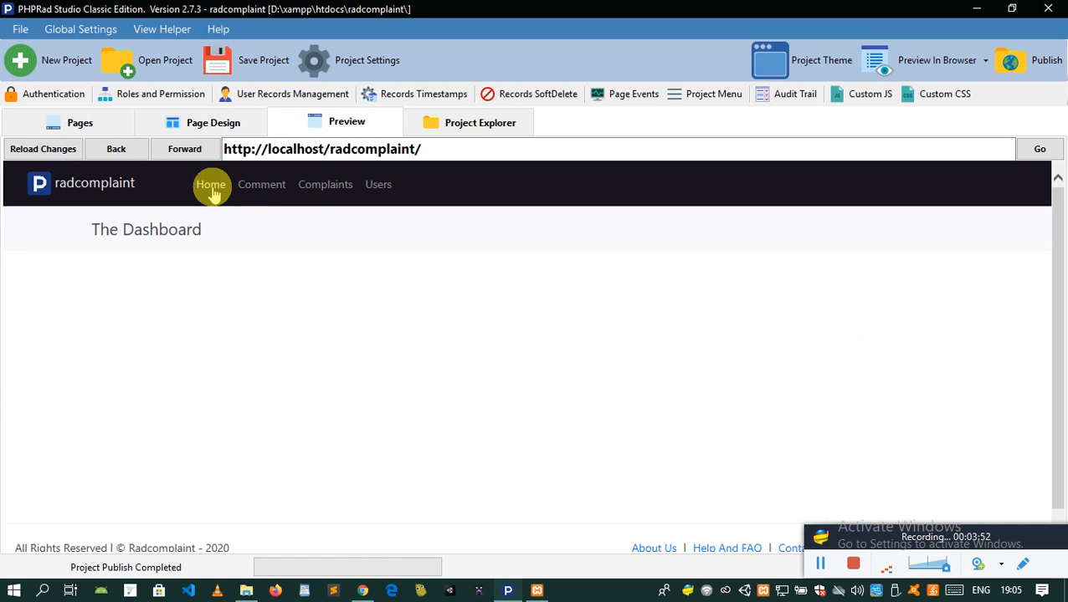
click(324, 192)
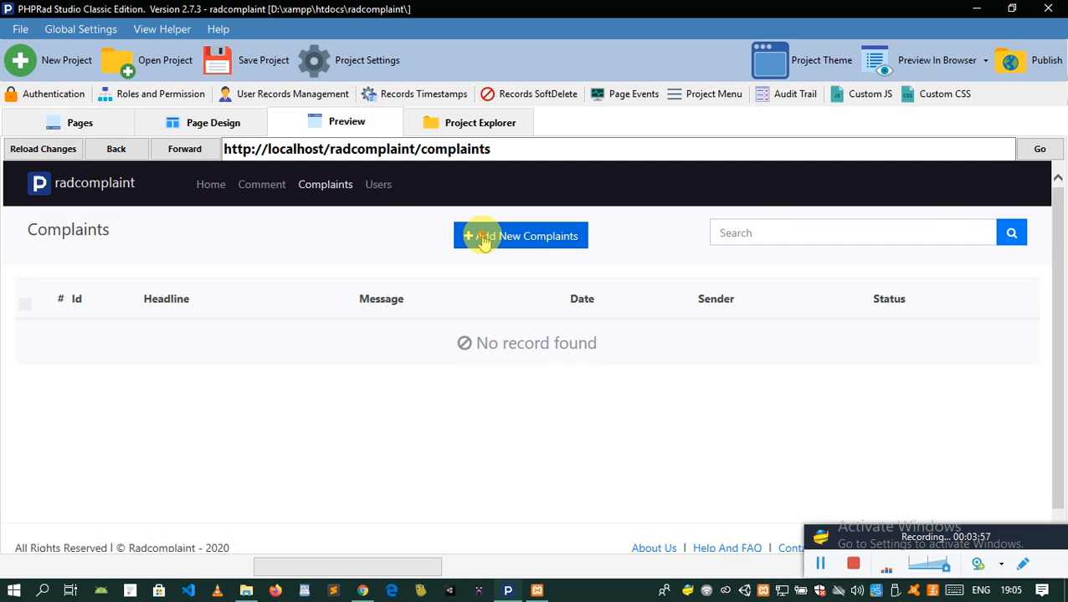
click(482, 239)
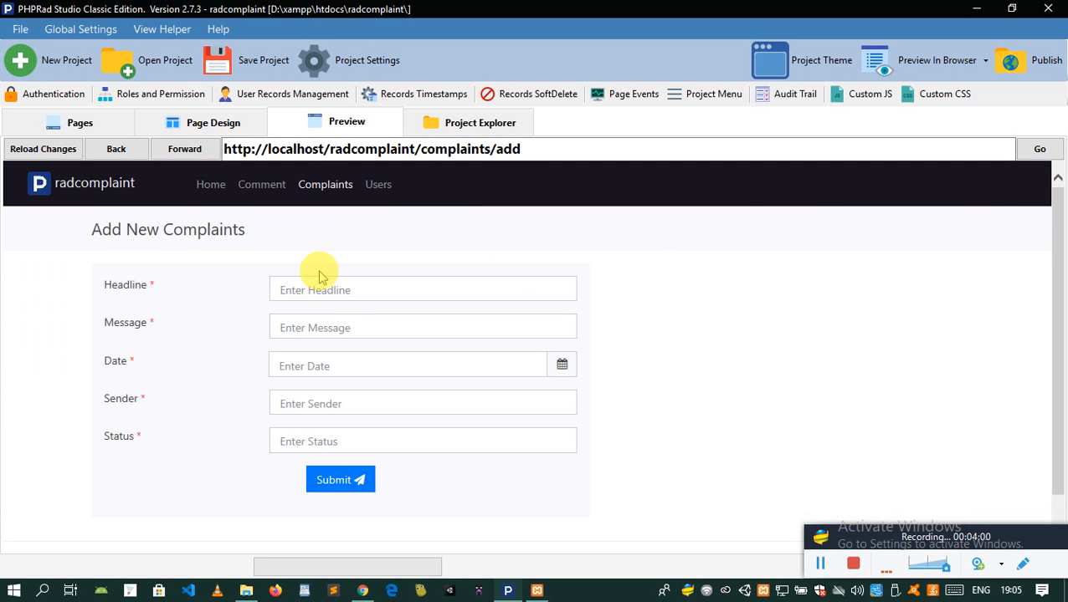
click(345, 324)
click(376, 187)
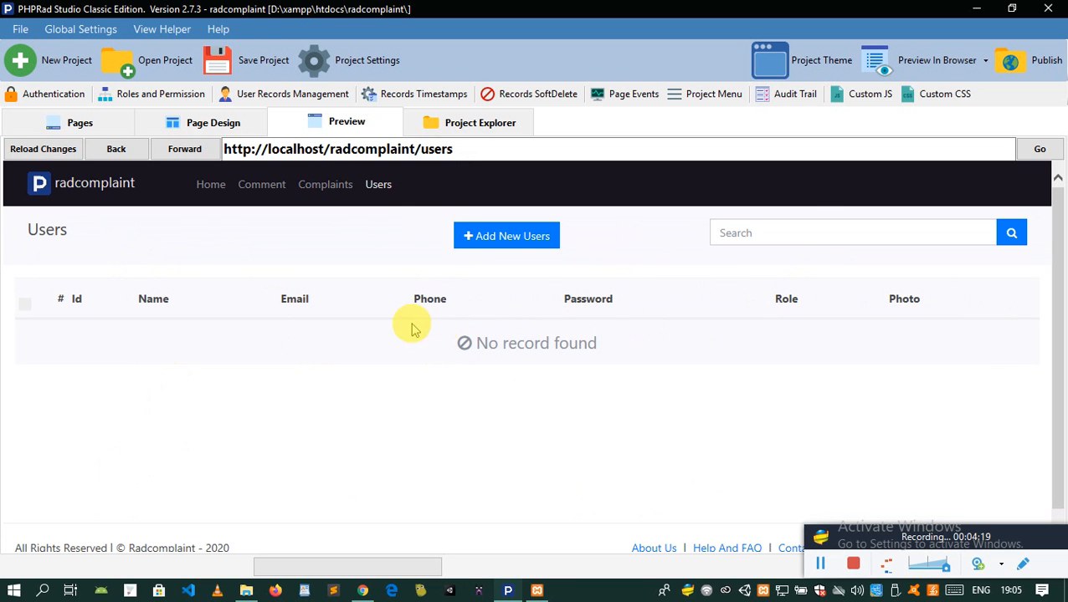
Replace the default custom JS with $("body,input,.card,textarea,section").addClass("bg-light");
click(870, 97)
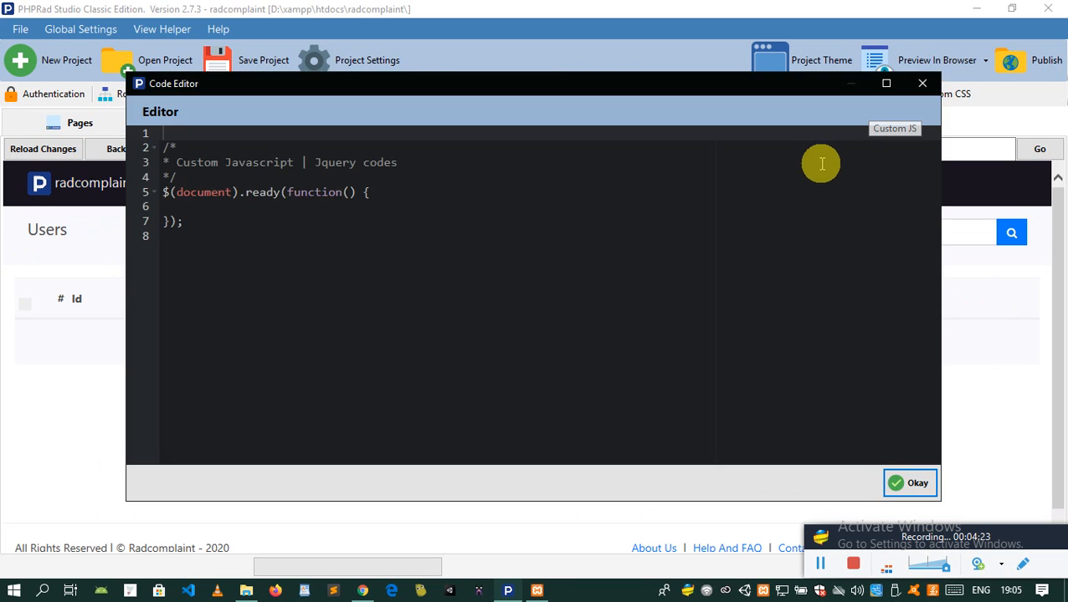
drag(191, 246, 142, 165)
key(BackSpace)
key(BackSpace)
key(BackSpace)
key(BackSpace)
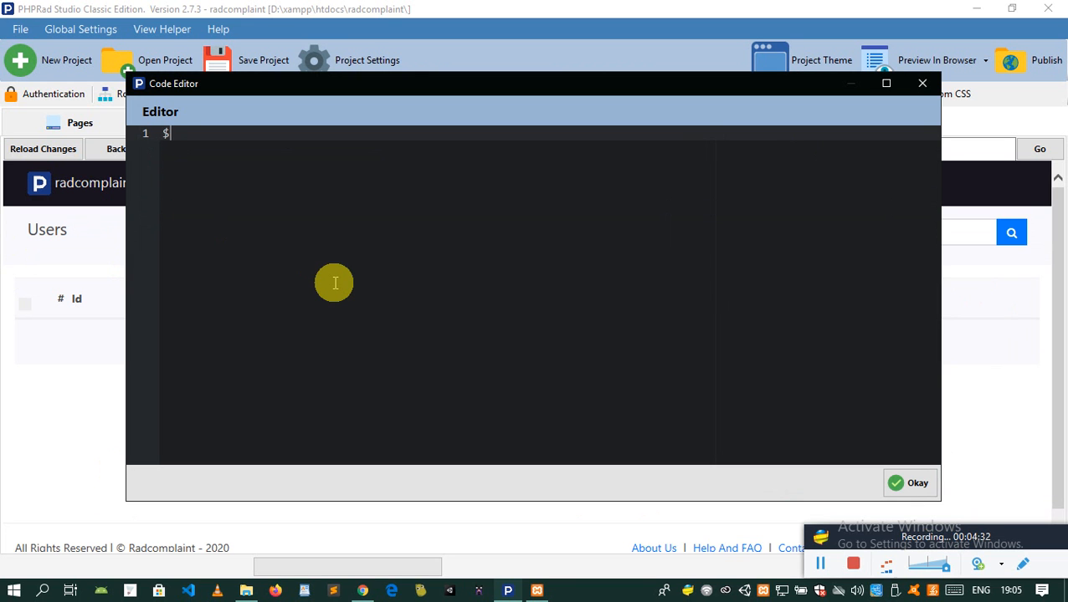
text($("body,input)
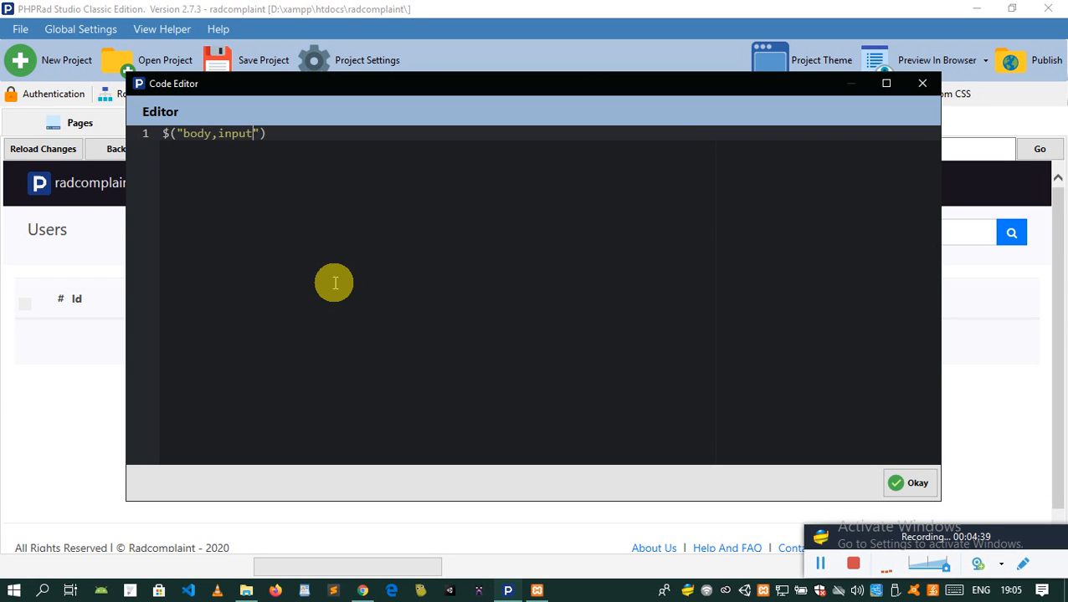
text(,ca)
key(BackSpace)
key(BackSpace)
text(.card,textarea)
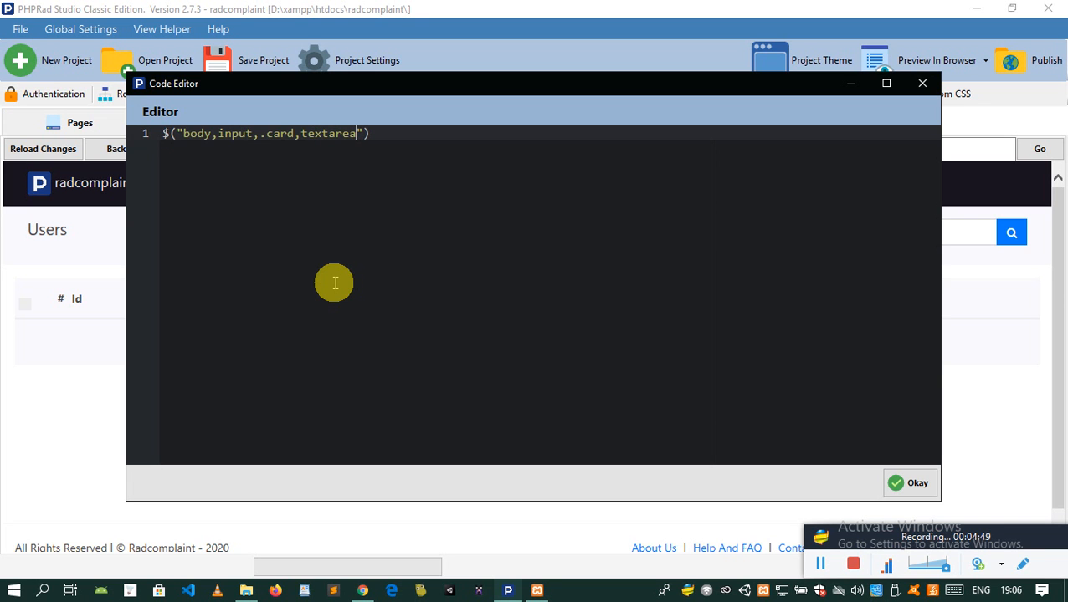
text(,section"))
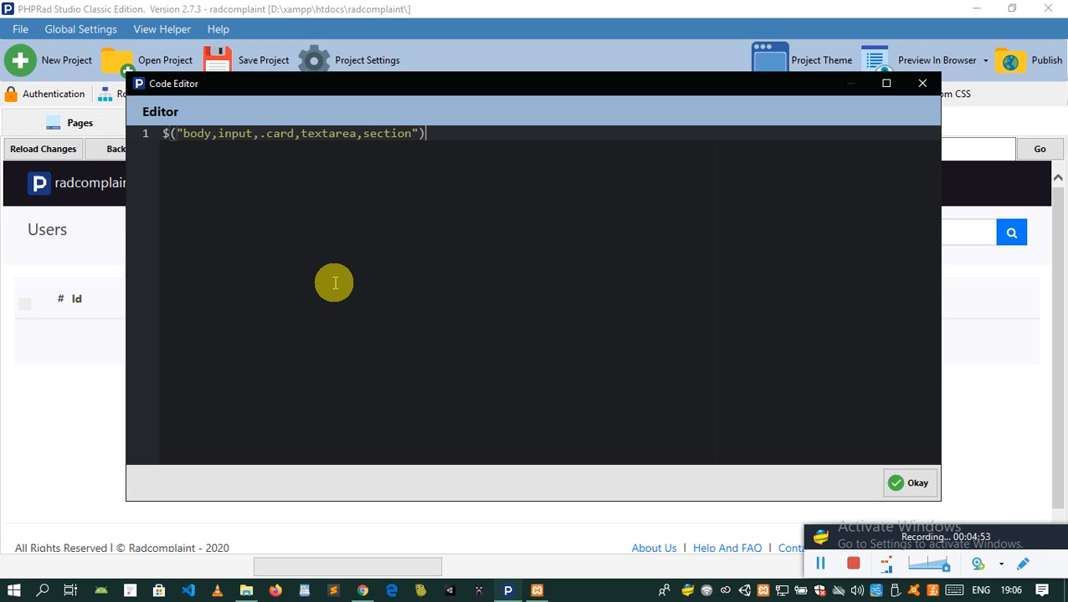
text(.addClass(")
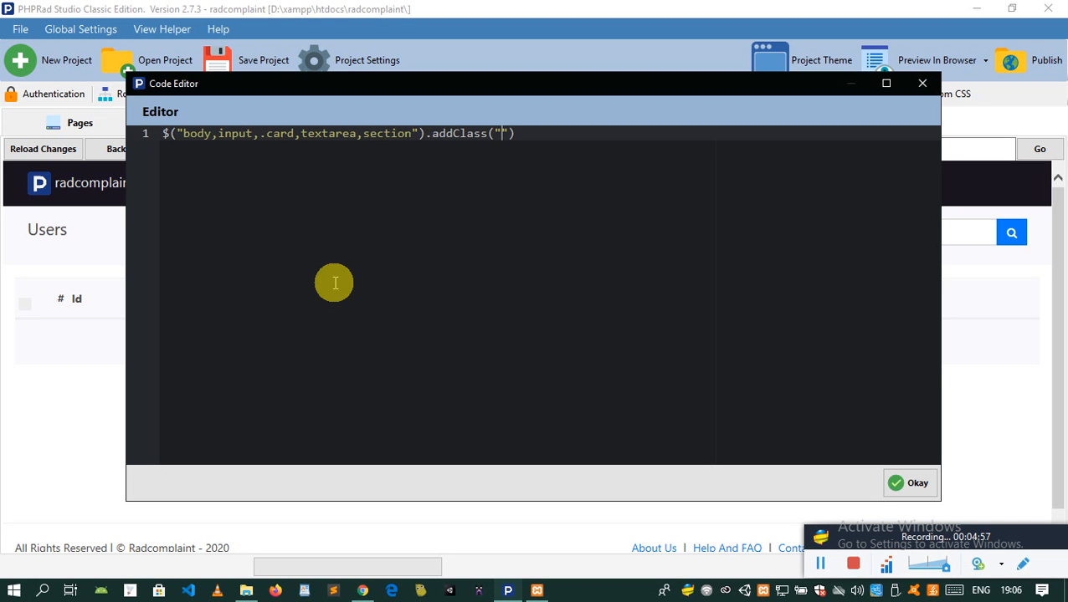
text(bg-light)
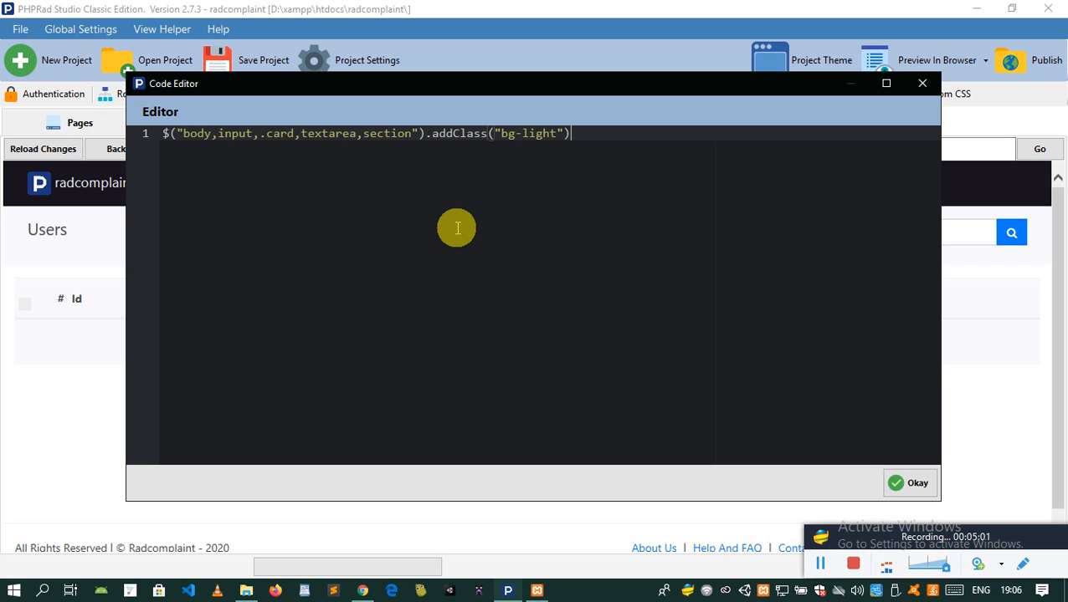
click(916, 483)
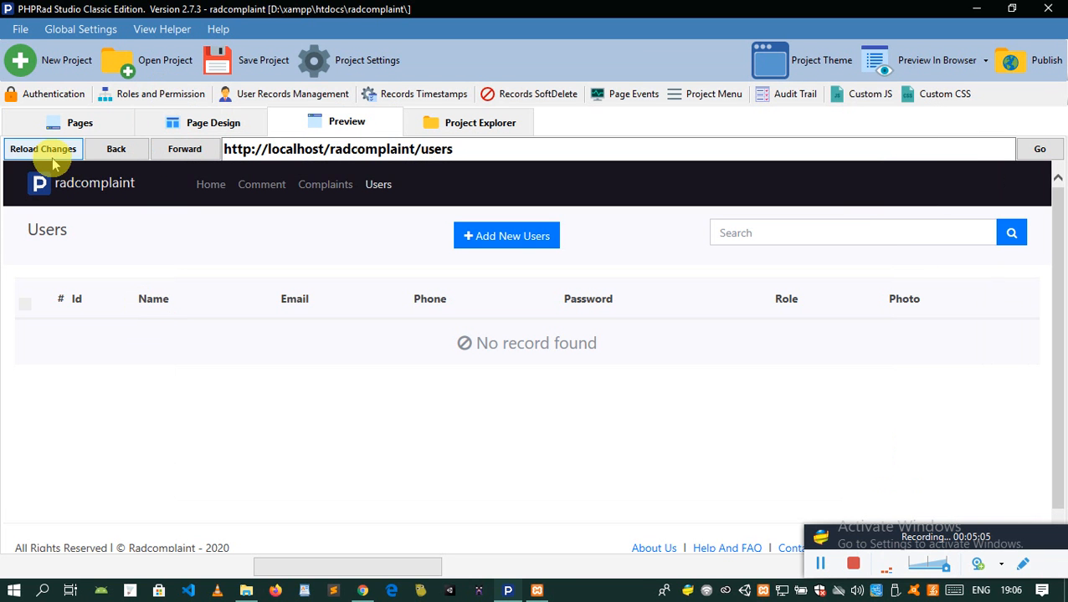
Set the comment Add Page's FormLayoutType to VerticalNoLabel
click(78, 131)
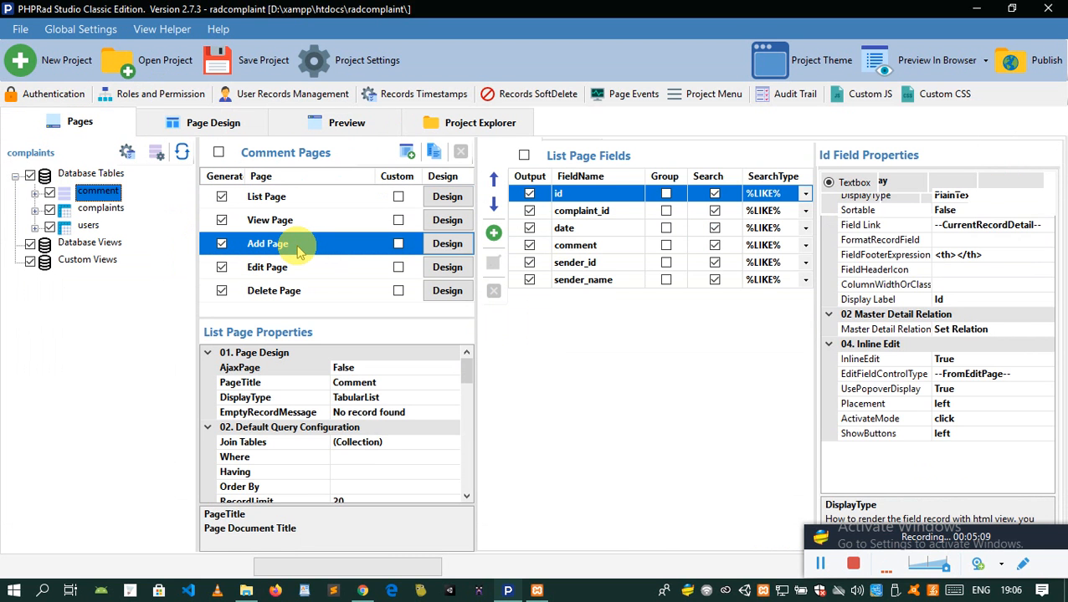
click(296, 248)
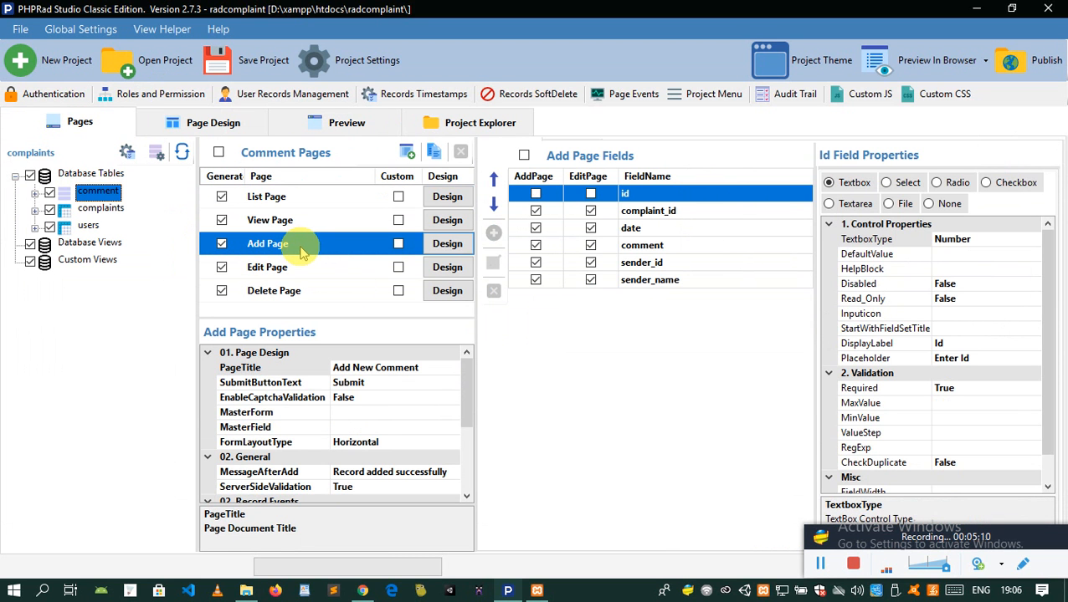
click(400, 442)
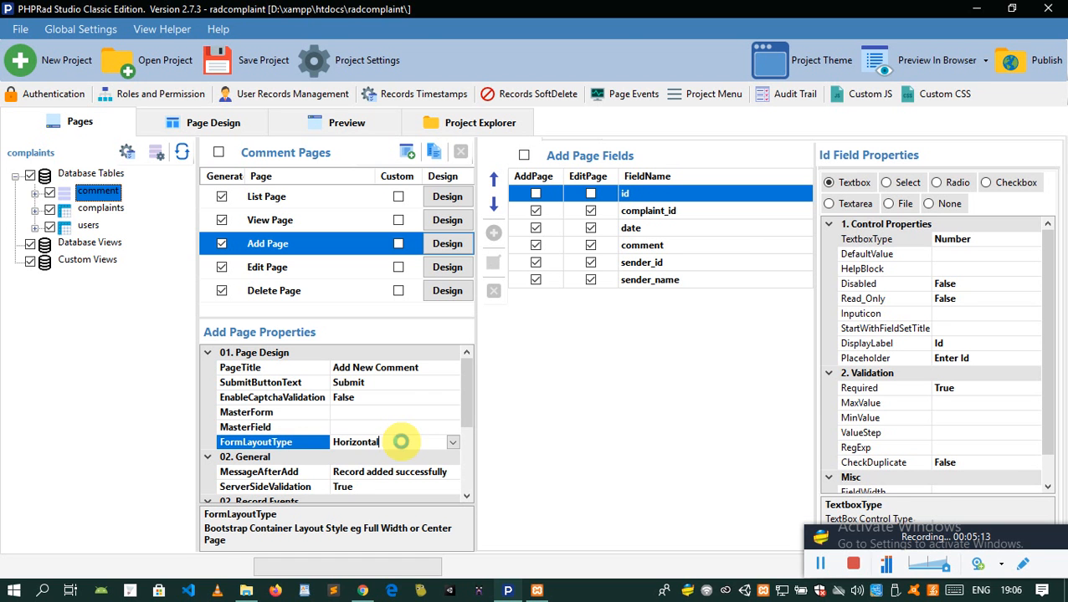
double_click(403, 442)
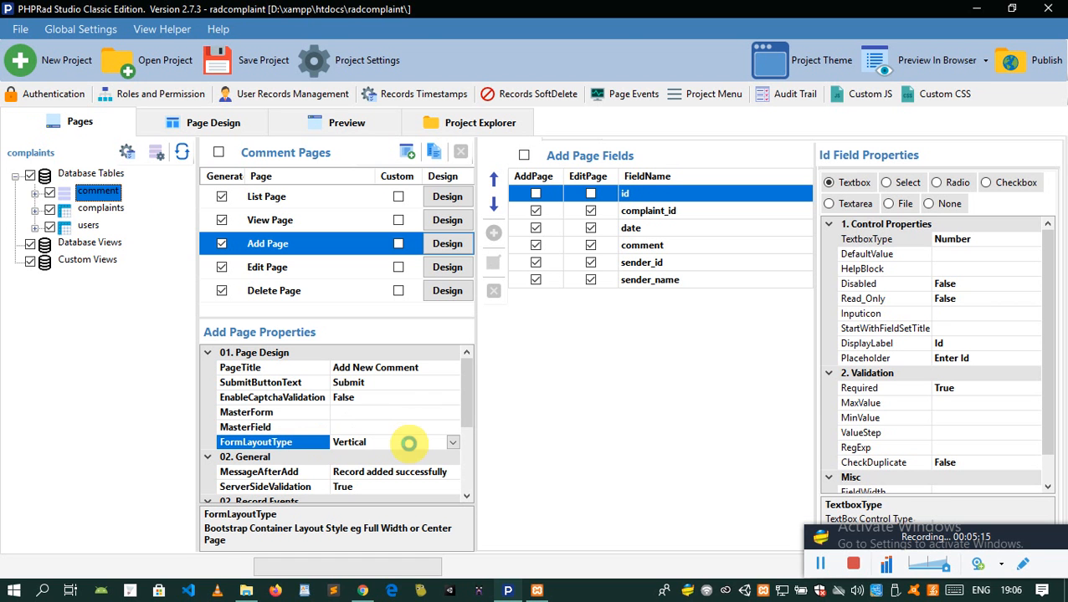
double_click(410, 444)
click(358, 123)
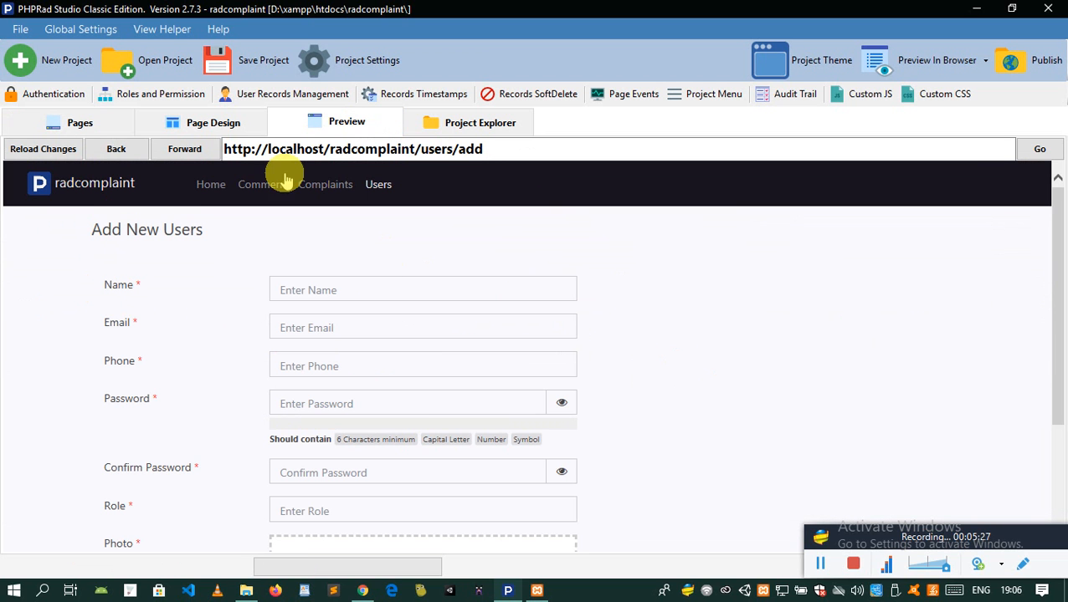
Set the complaints Add Page's FormLayoutType to VerticalNoLabel as well
click(37, 96)
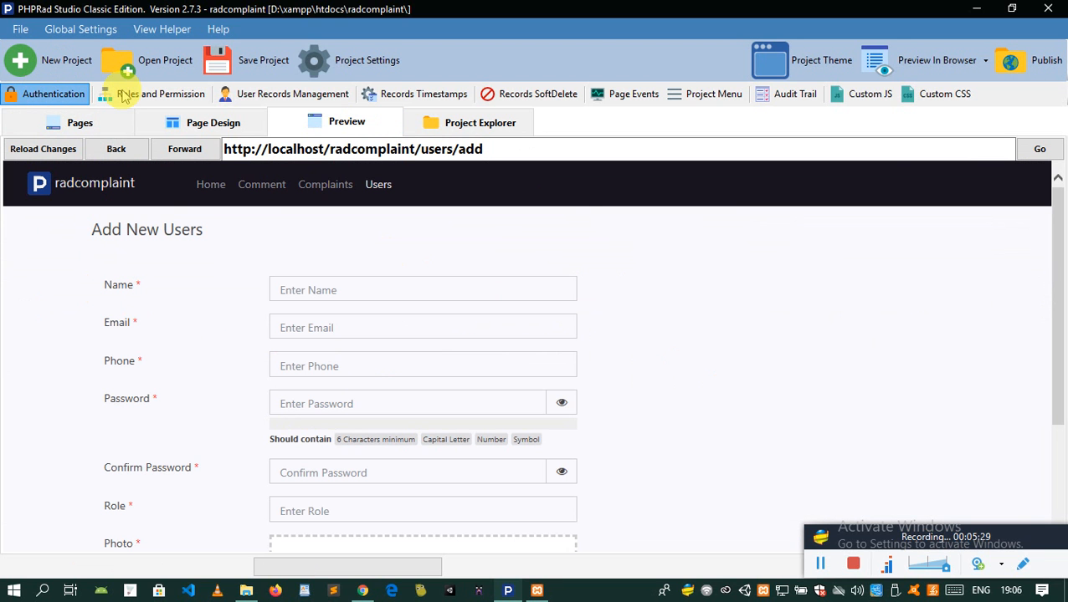
click(882, 52)
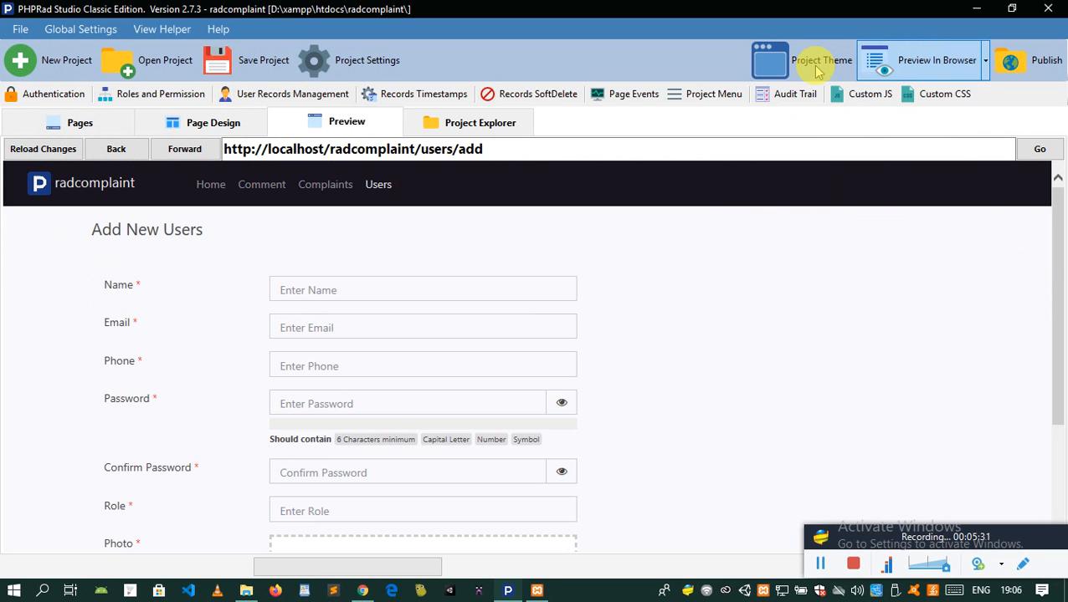
click(54, 120)
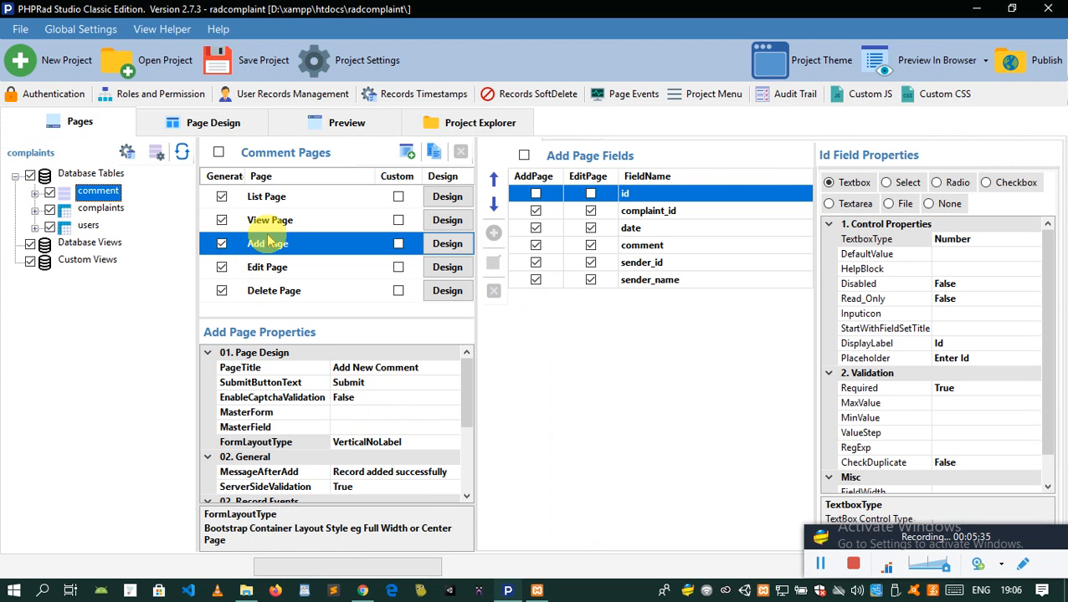
click(422, 442)
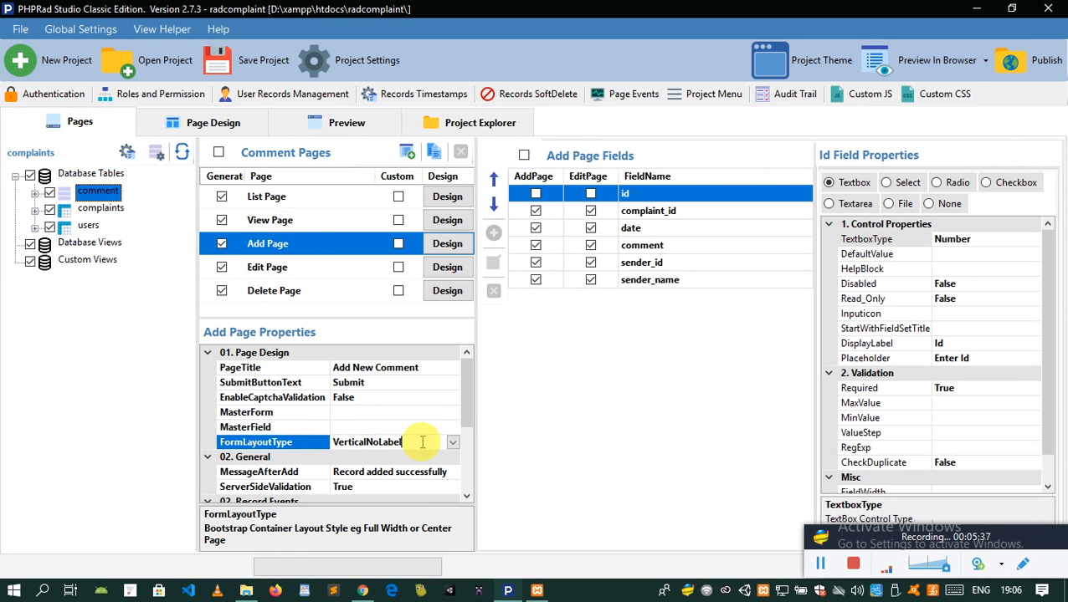
click(100, 208)
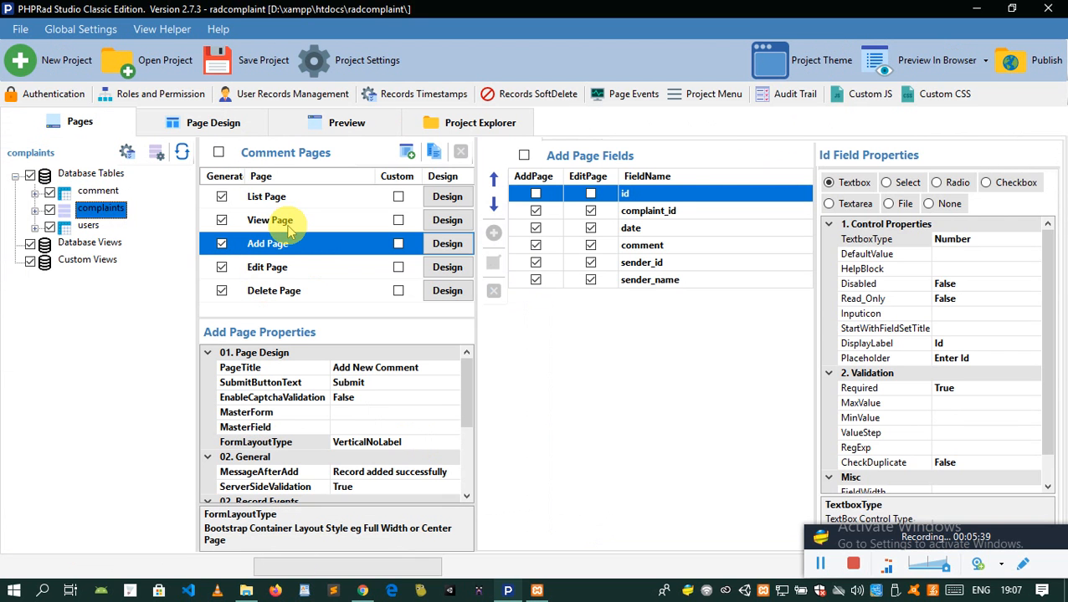
click(278, 242)
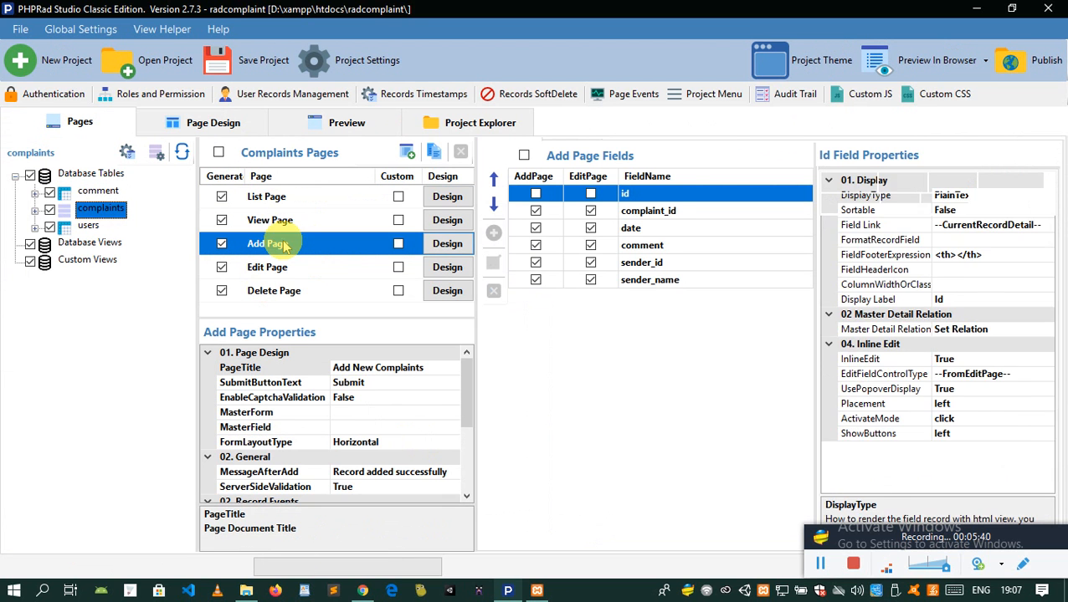
click(419, 443)
double_click(420, 448)
double_click(424, 448)
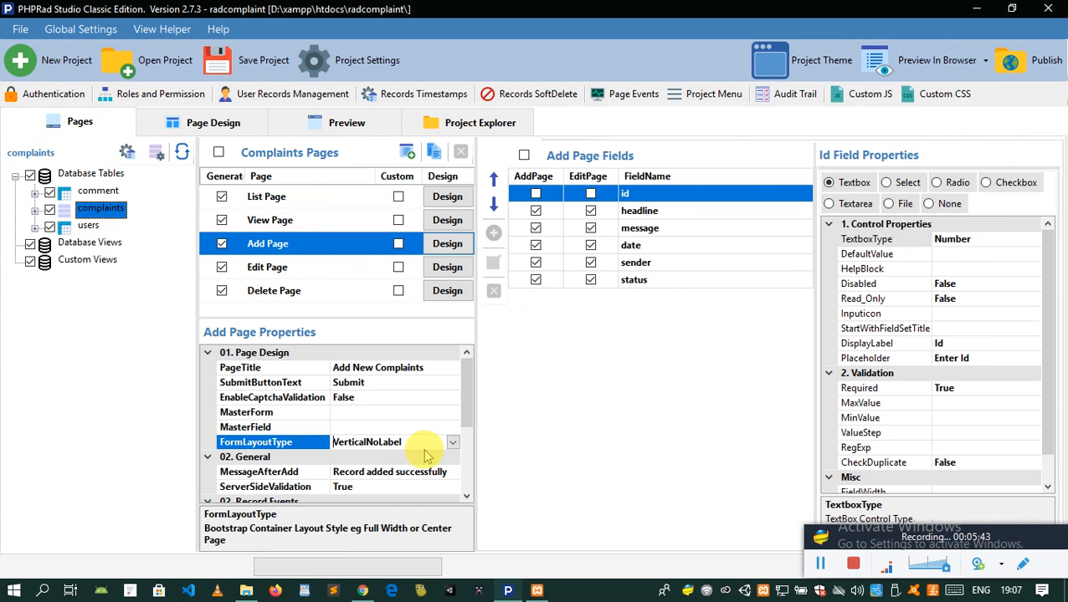
click(84, 228)
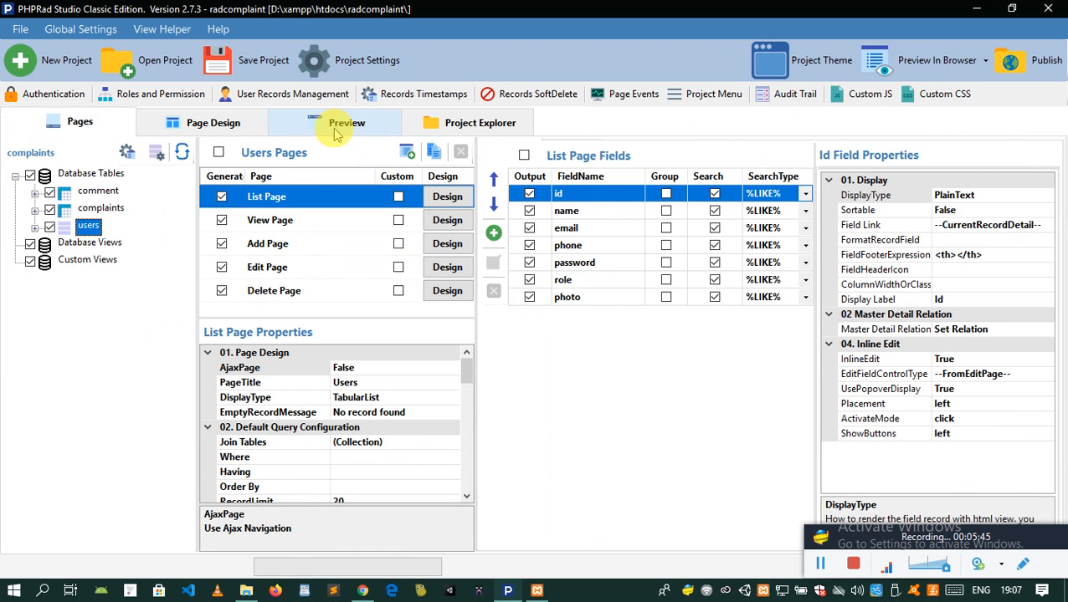
Preview the Add New Complaints form's Date field, then open the Users page's Add New form
click(296, 124)
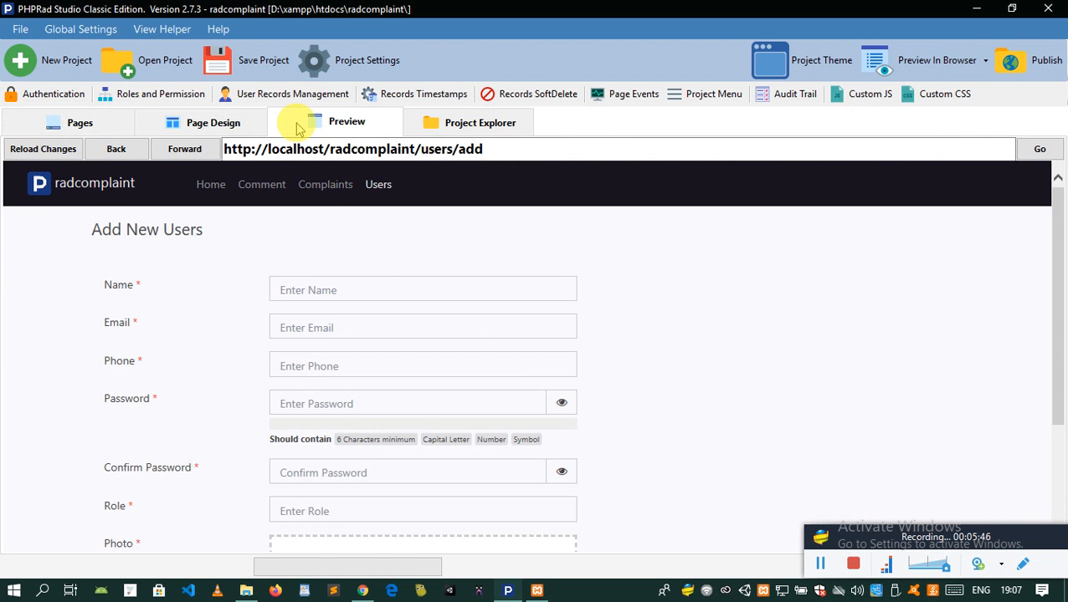
click(332, 192)
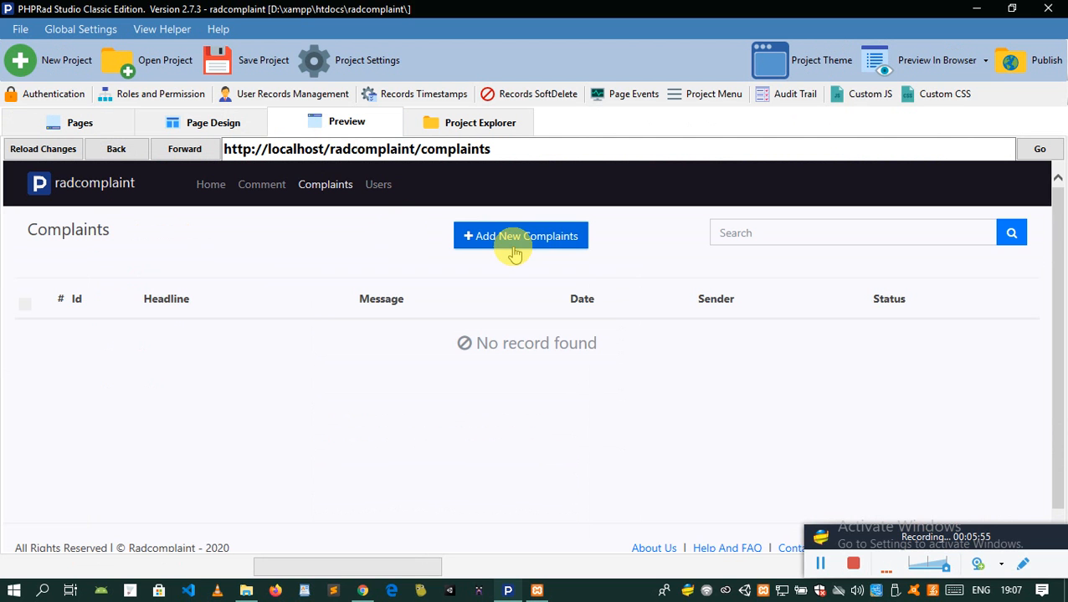
click(513, 247)
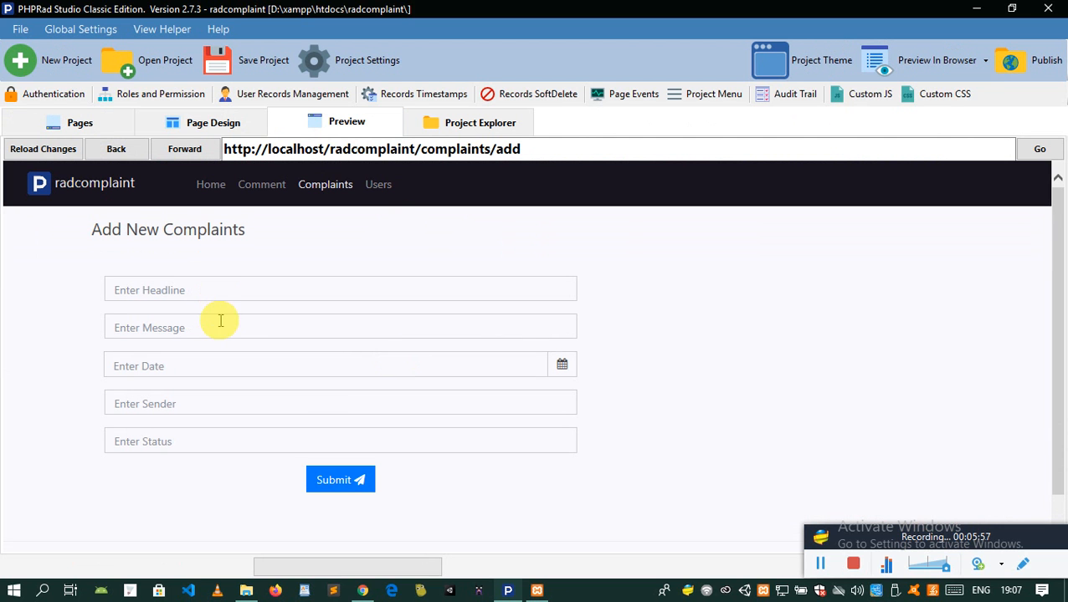
click(285, 366)
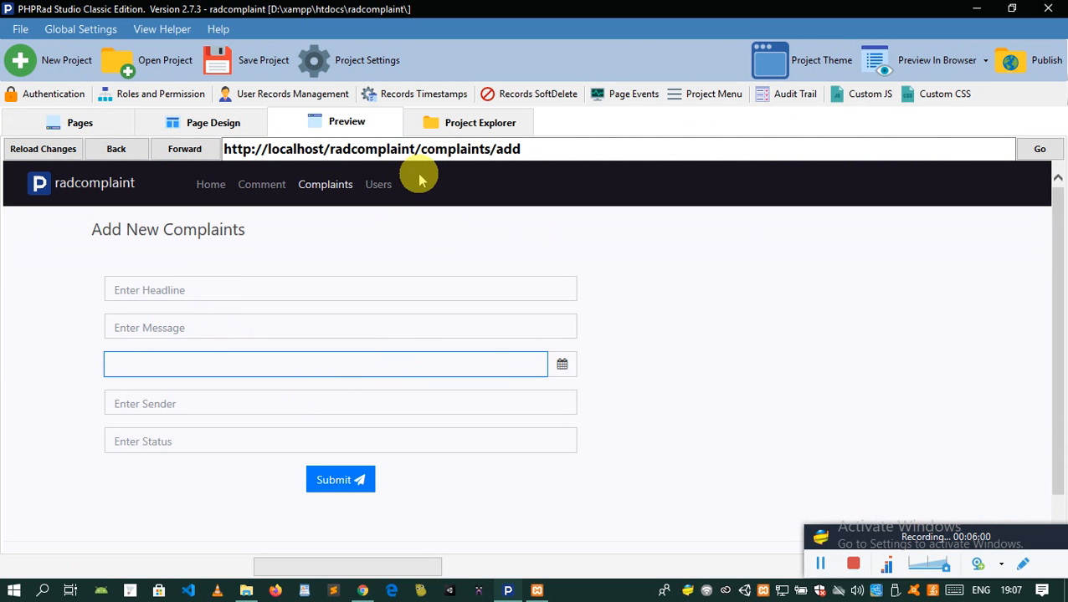
click(378, 188)
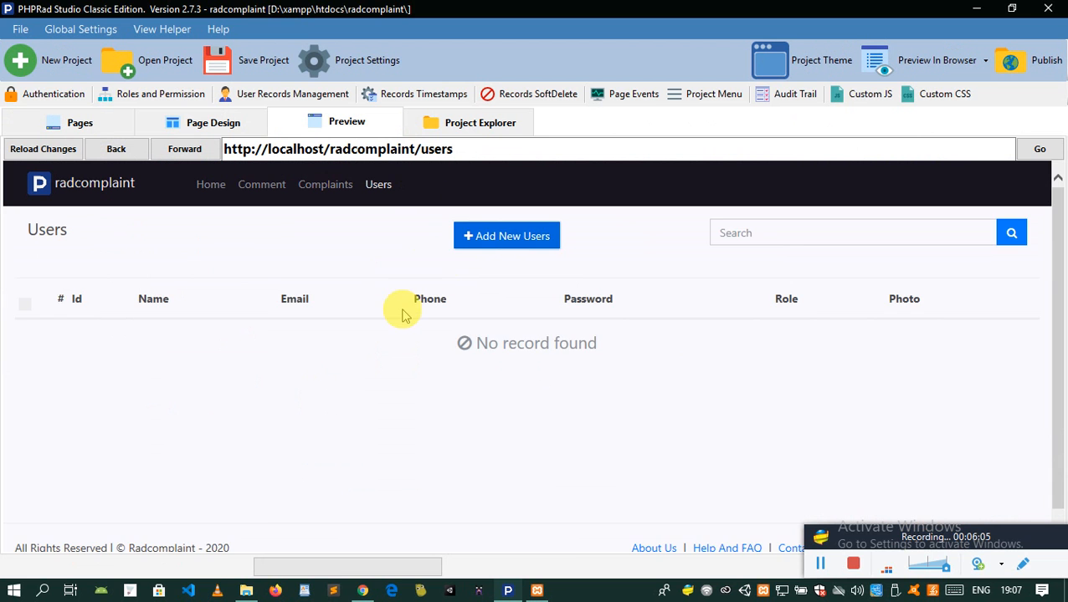
click(335, 278)
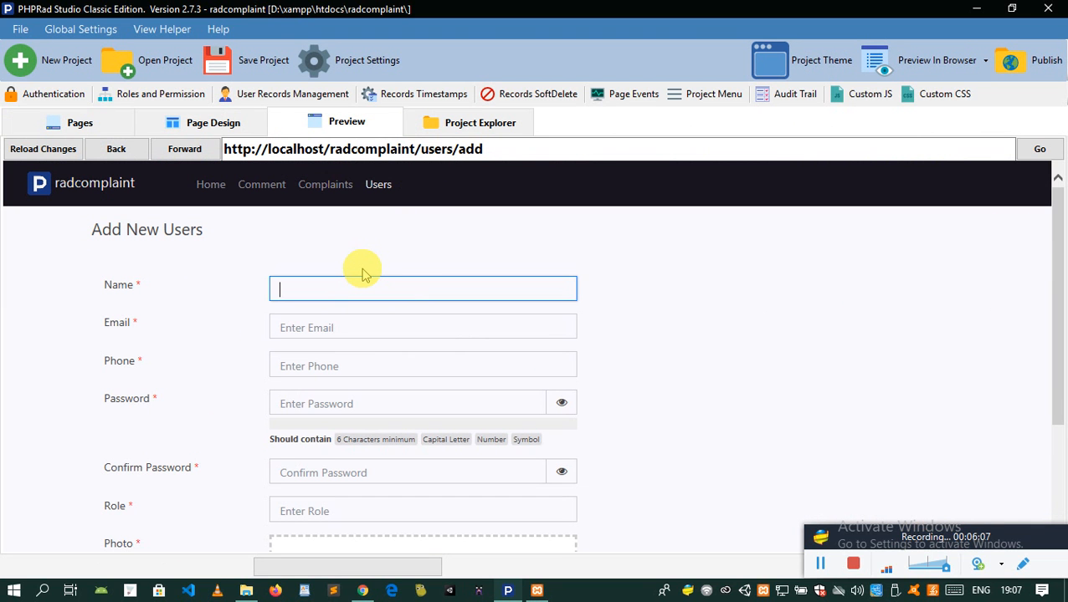
Enter a test user's name, e-mail, phone, the password twice, and role Admin
key(Tab)
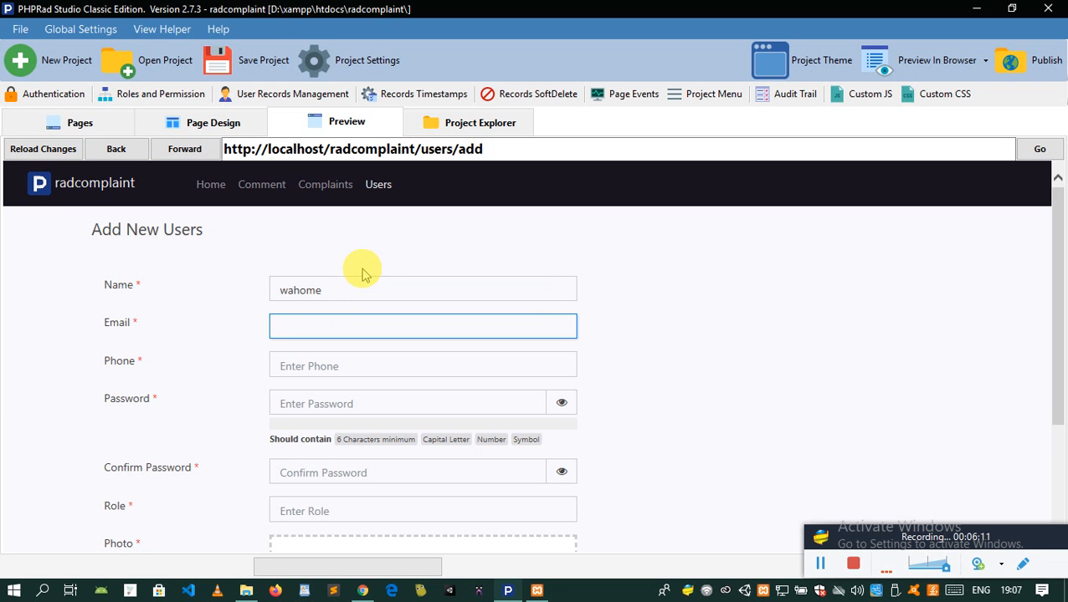
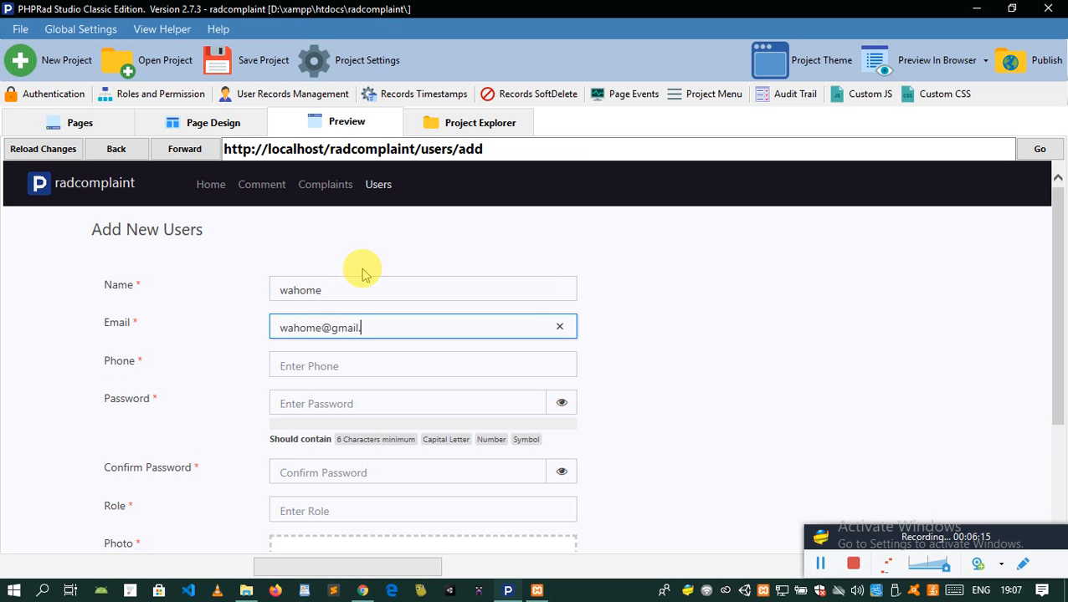
key(Tab)
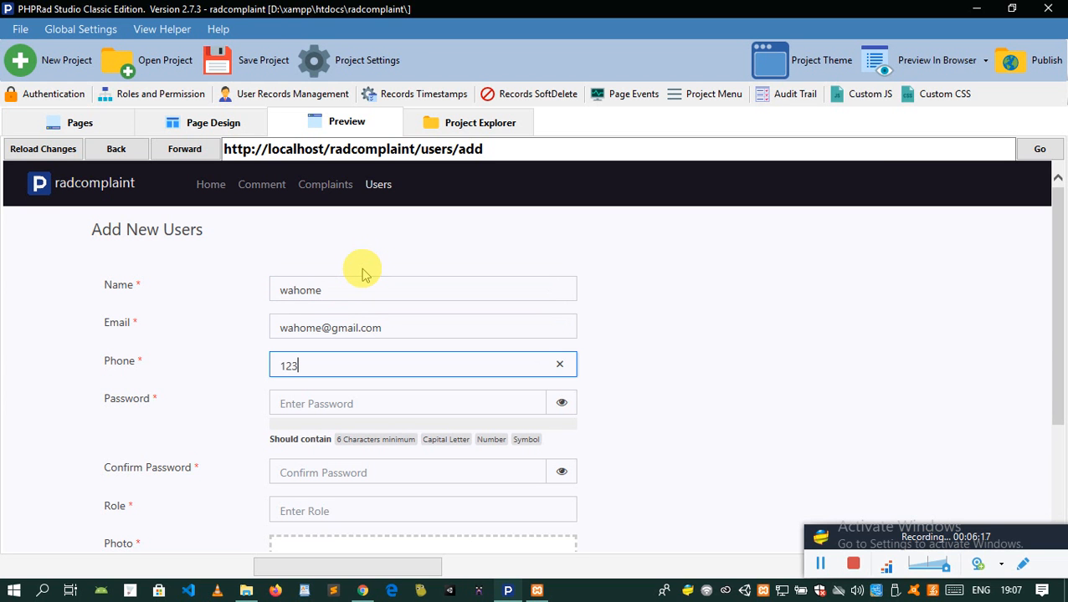
key(Tab)
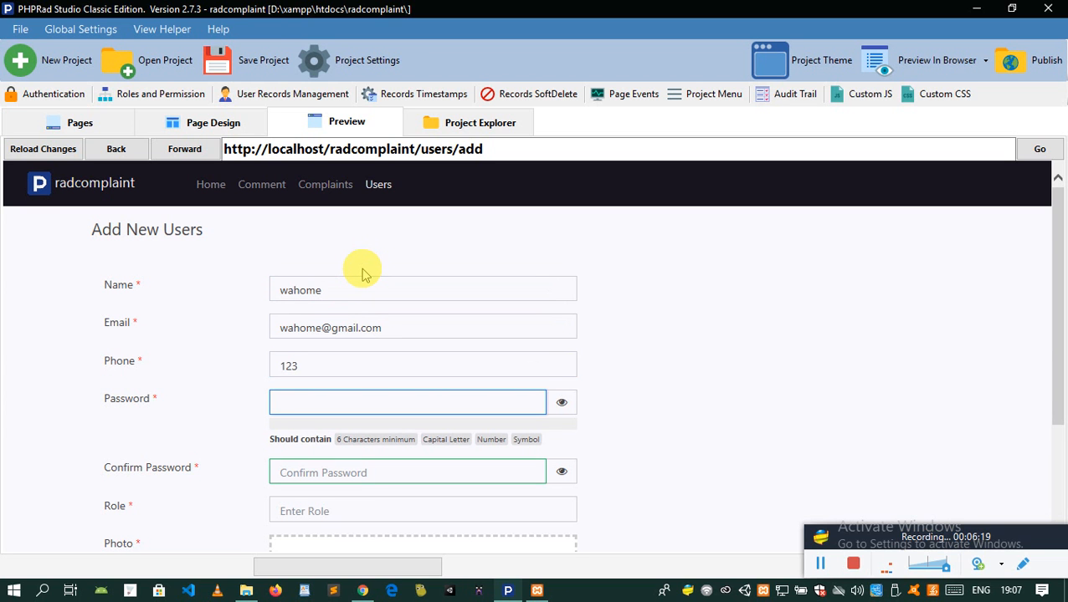
key(Tab)
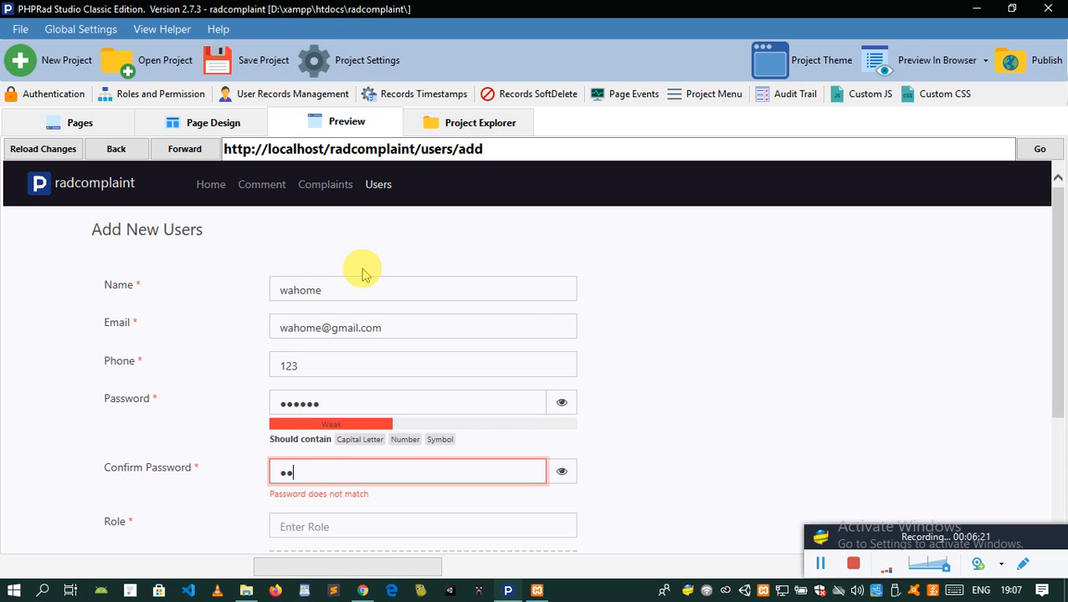
key(Tab)
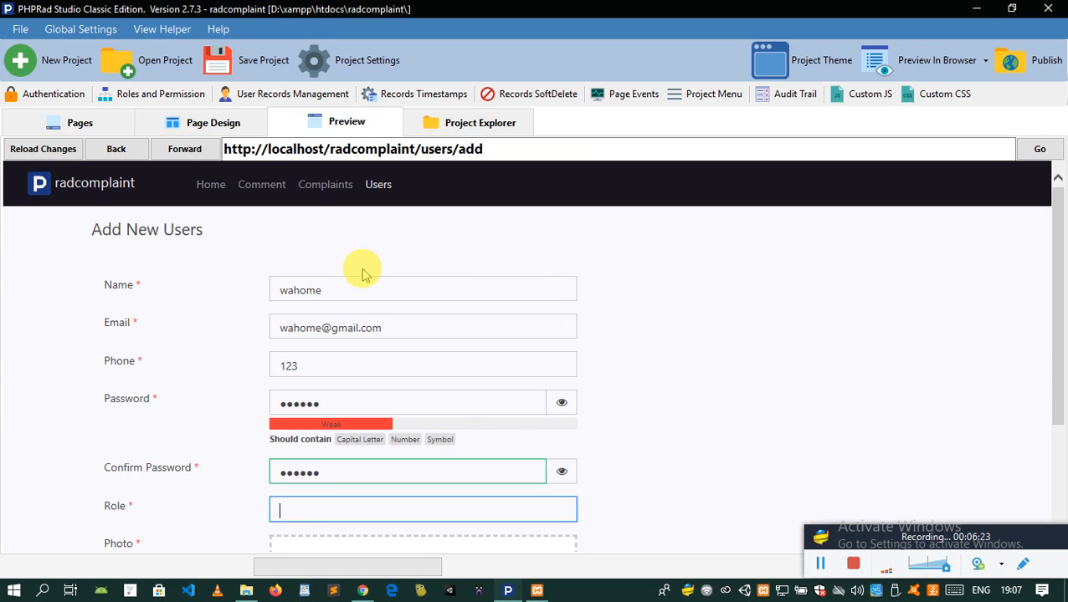
scroll(405, 405, down, 2)
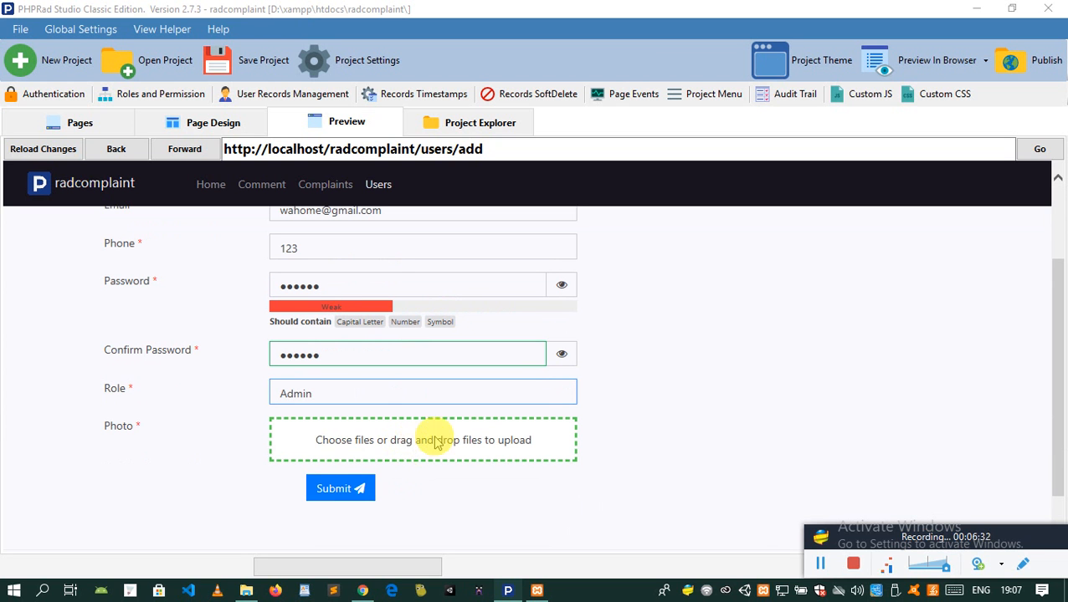
Attach the racket picture from the Pictures folder as the user's photo
click(291, 453)
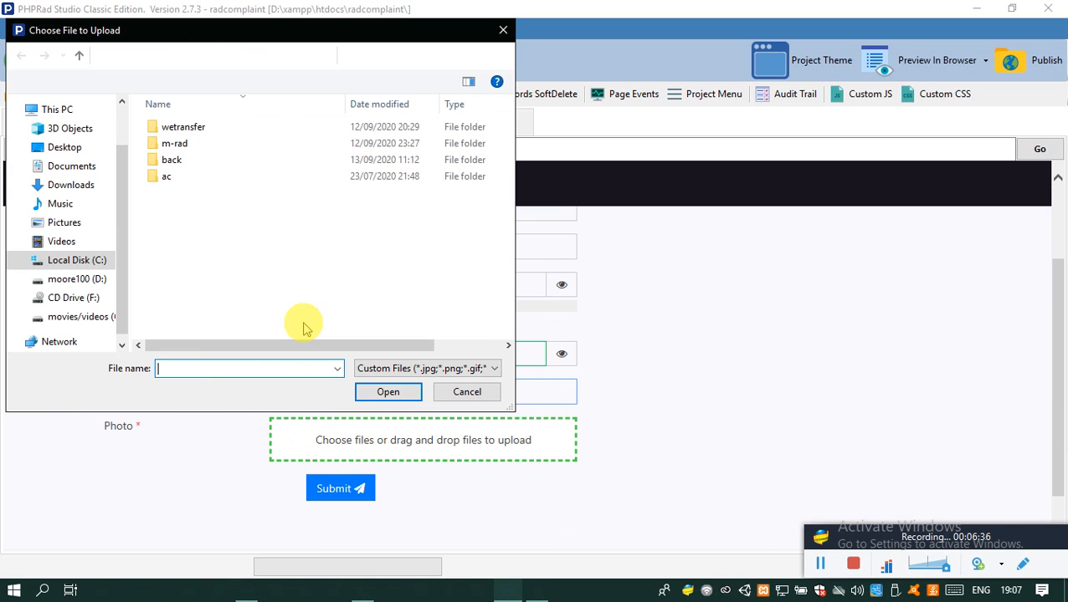
click(65, 223)
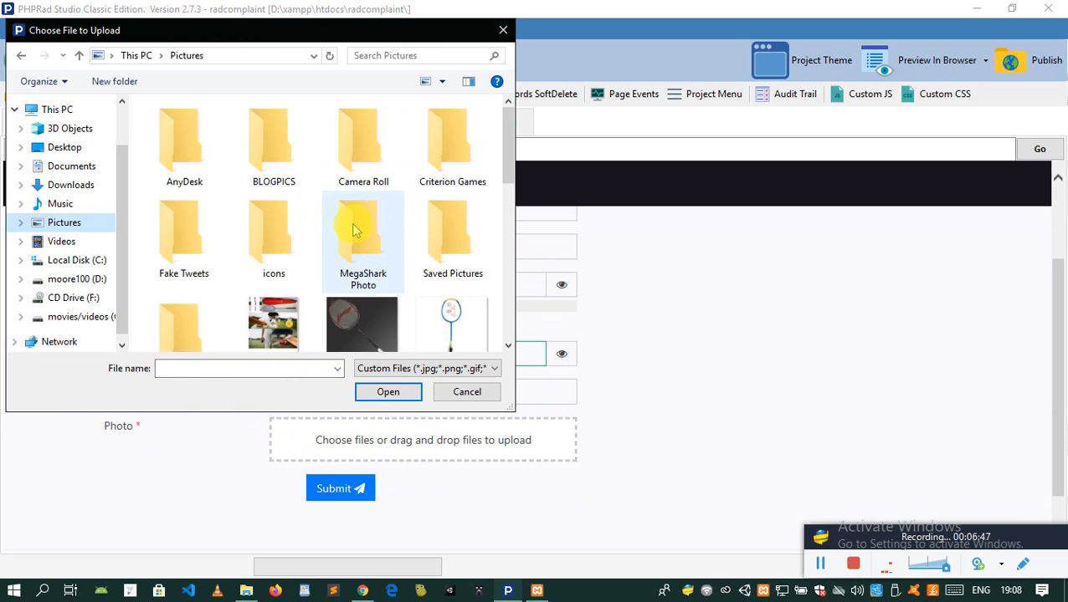
scroll(356, 293, down, 1)
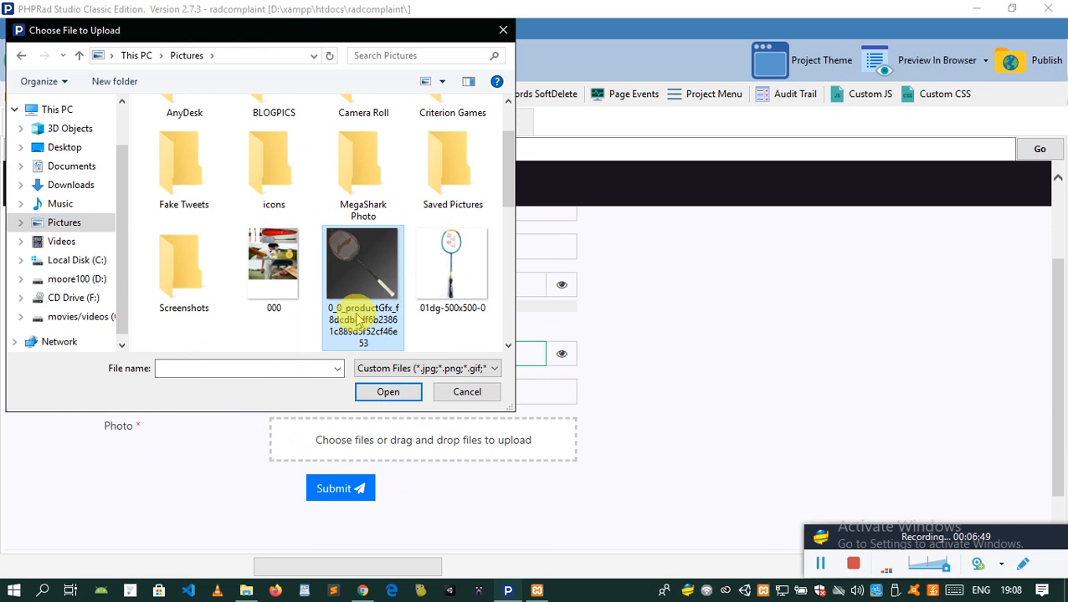
double_click(355, 284)
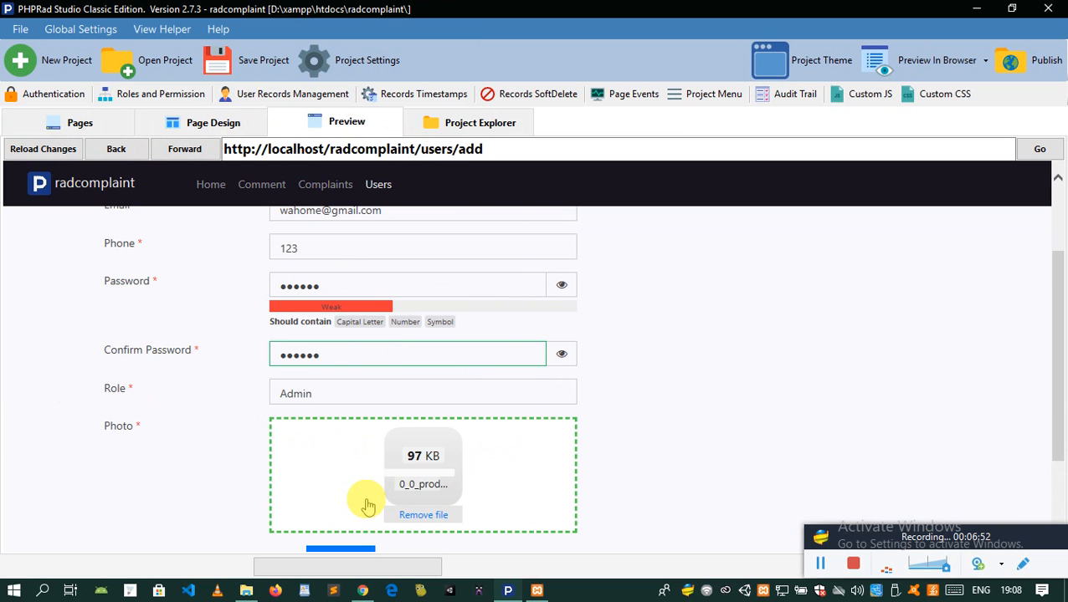
Submit the new Admin user form until the record is saved
scroll(381, 510, down, 2)
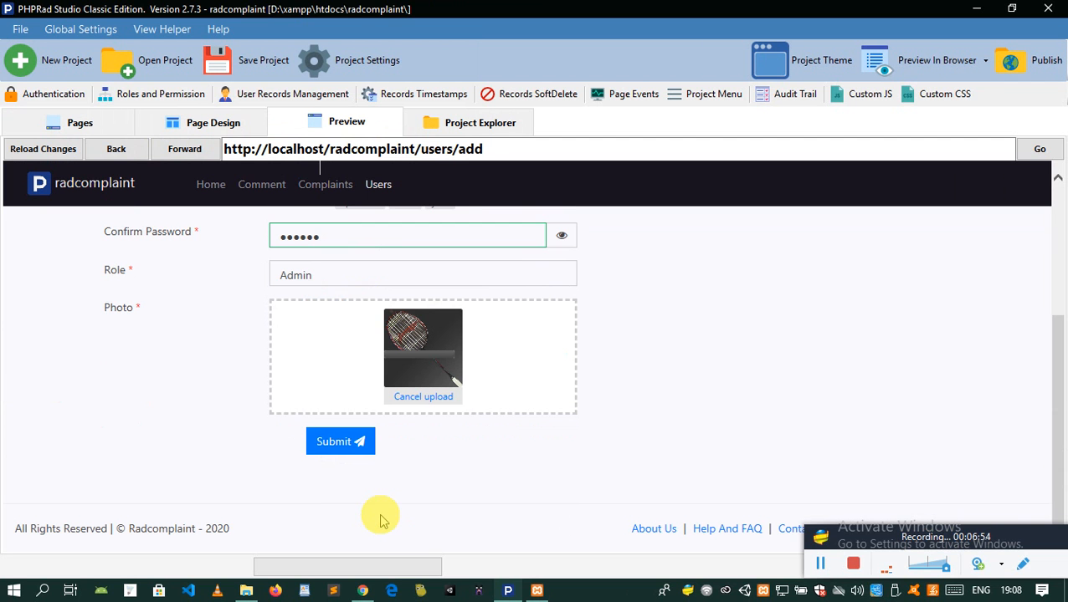
click(334, 450)
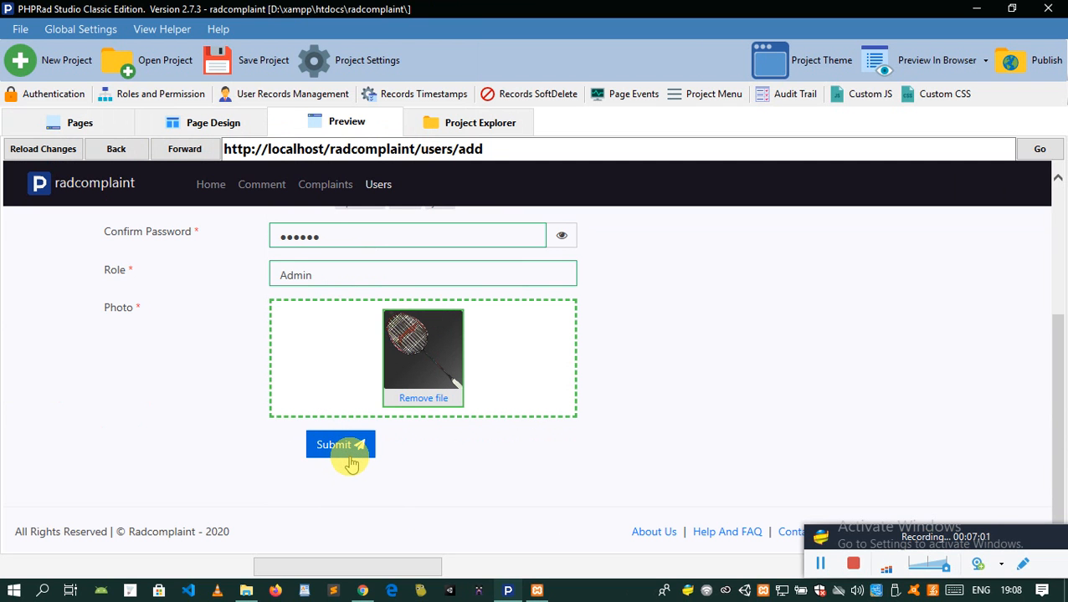
click(354, 455)
scroll(495, 410, up, 3)
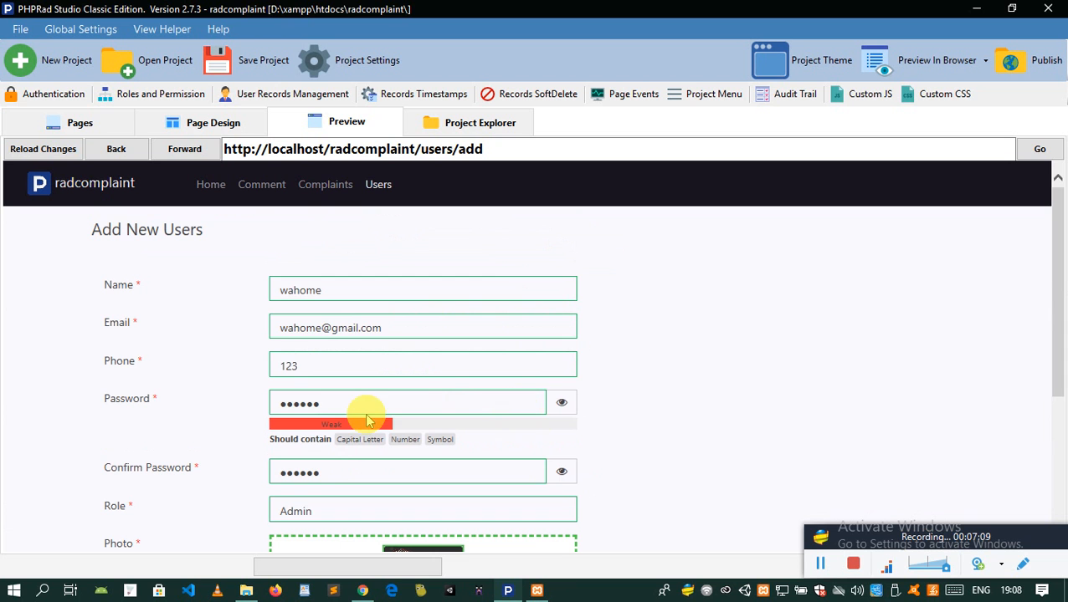
scroll(378, 410, down, 2)
scroll(381, 413, down, 1)
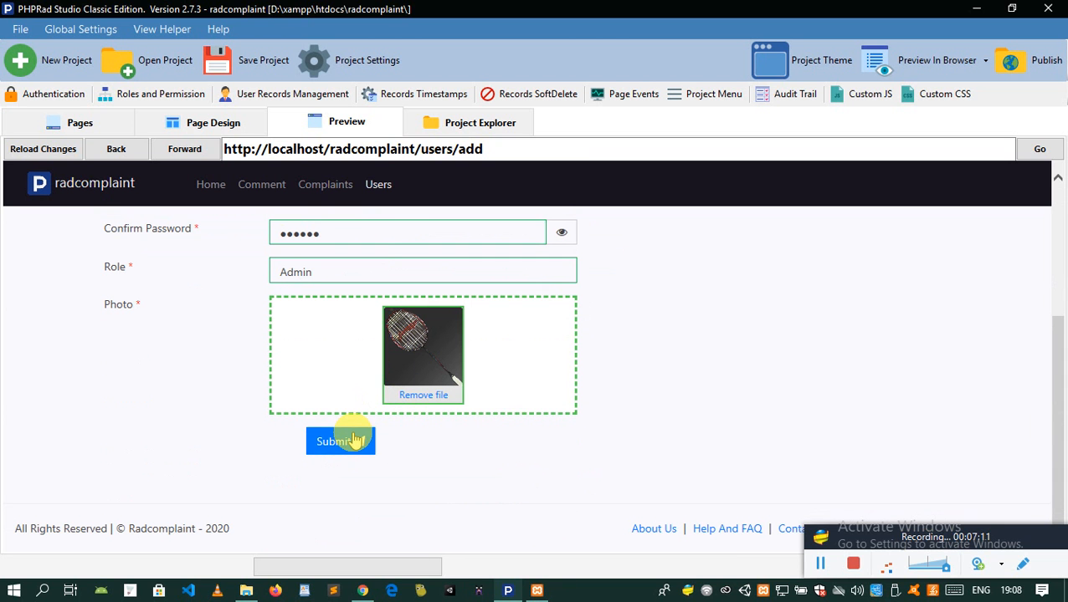
click(356, 443)
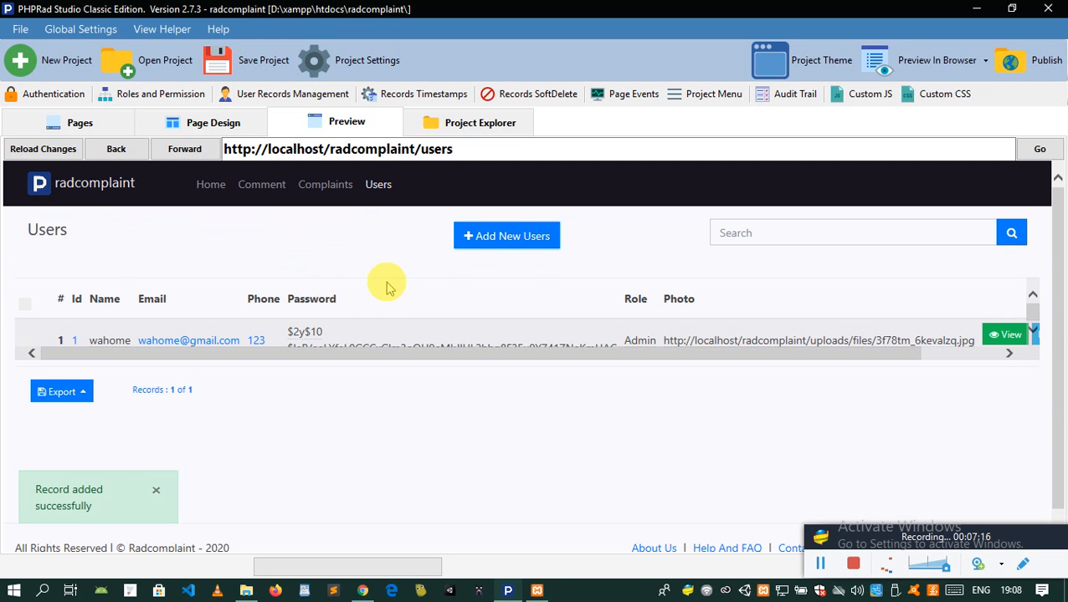
Fill in a second user with passwords and role User
click(336, 287)
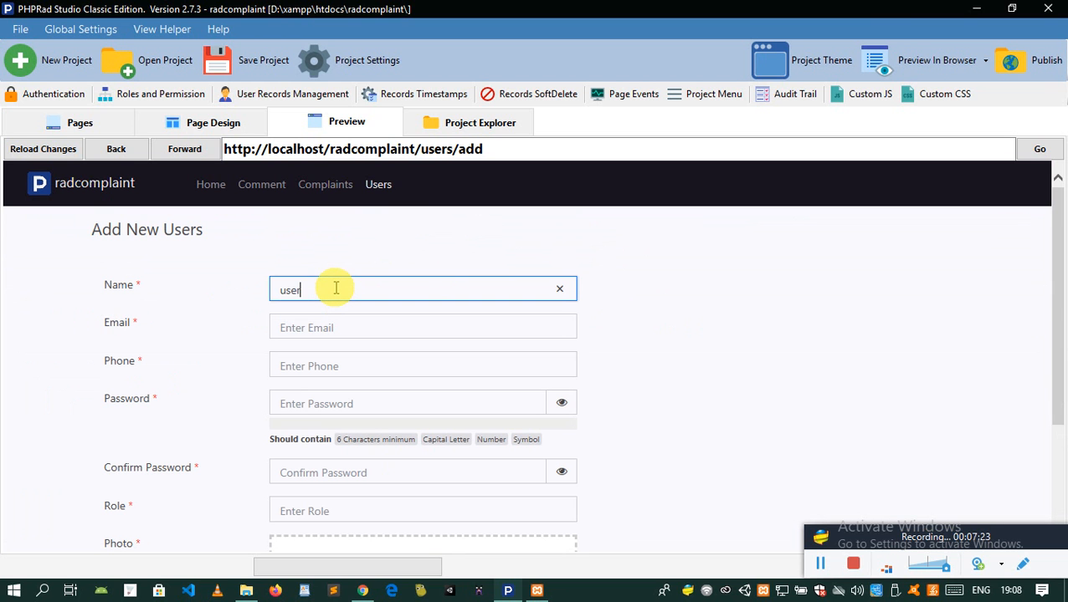
key(Tab)
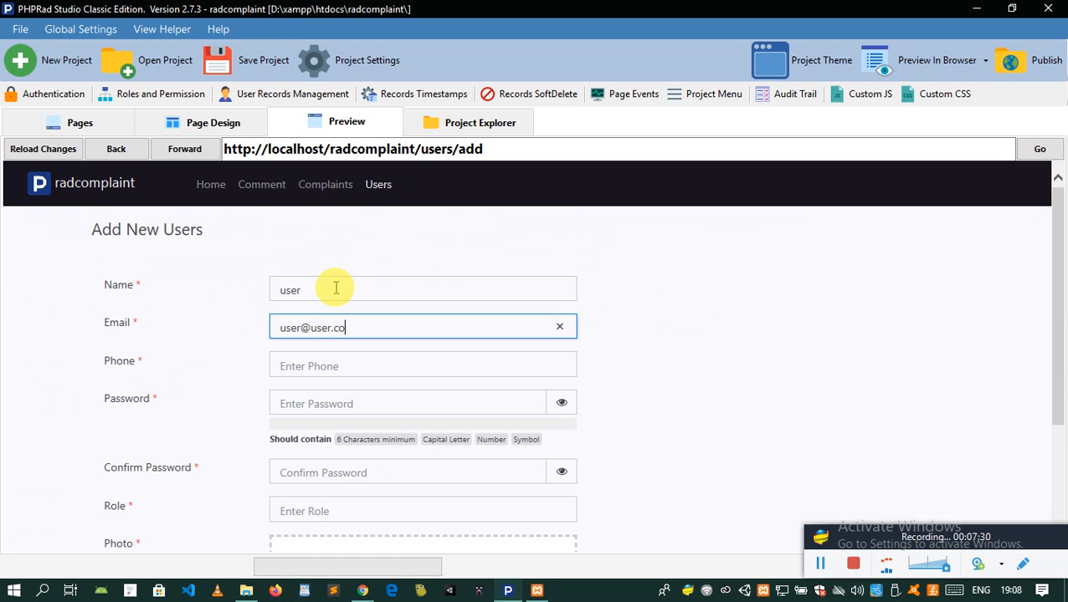
key(Tab)
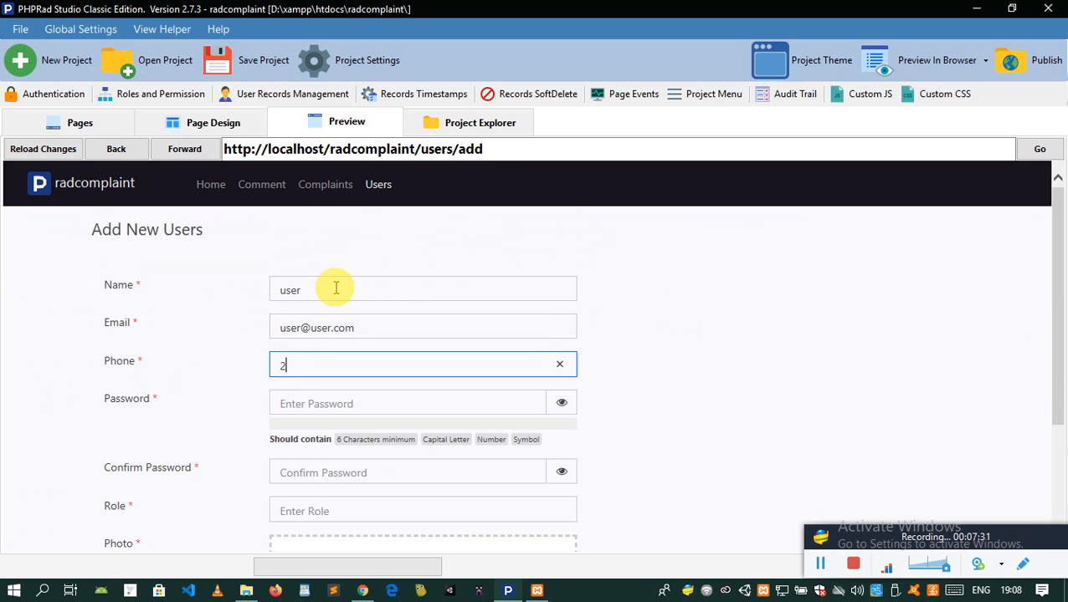
key(Tab)
text(1)
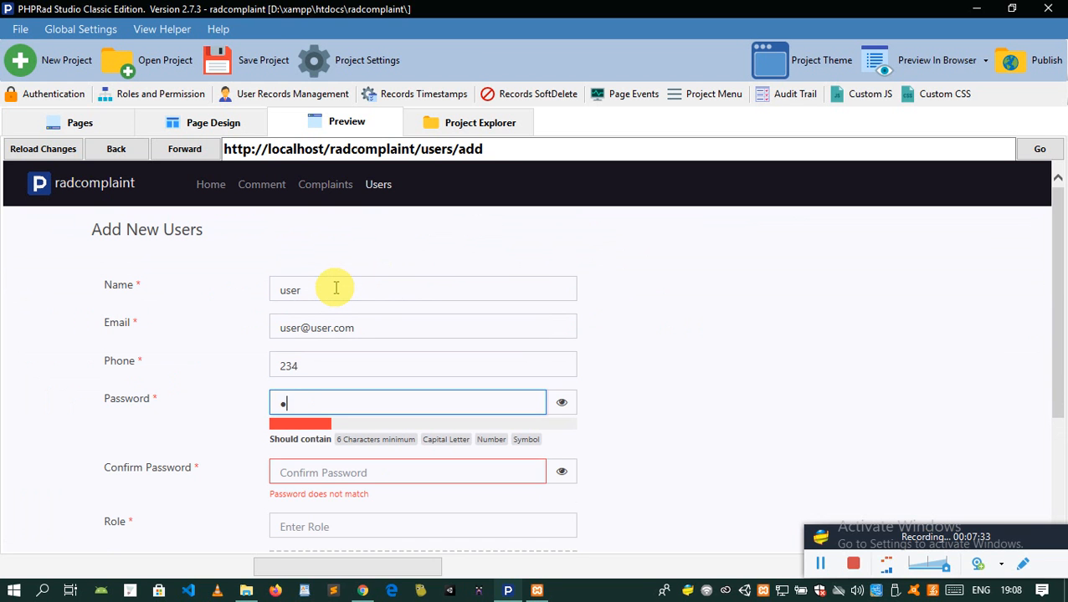
key(Tab)
text(12)
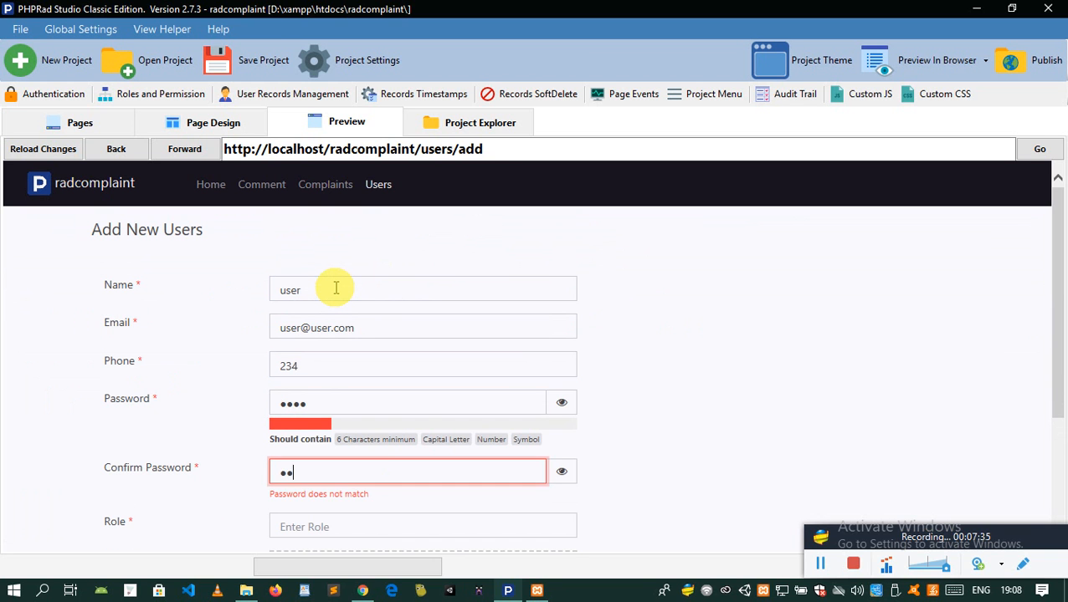
text(34)
key(Tab)
text(U)
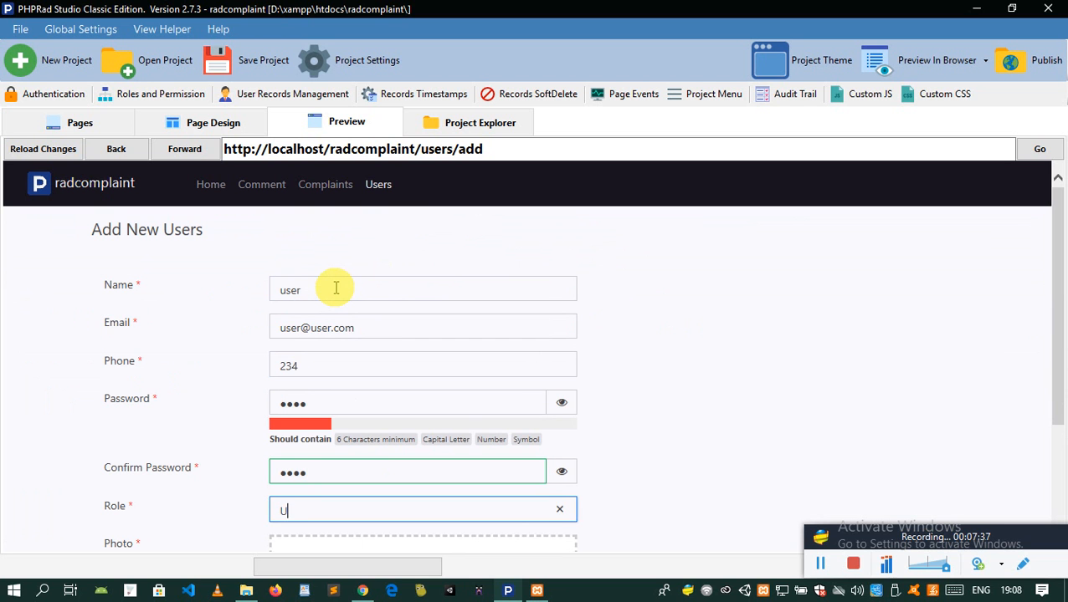
text(ser)
scroll(386, 512, down, 2)
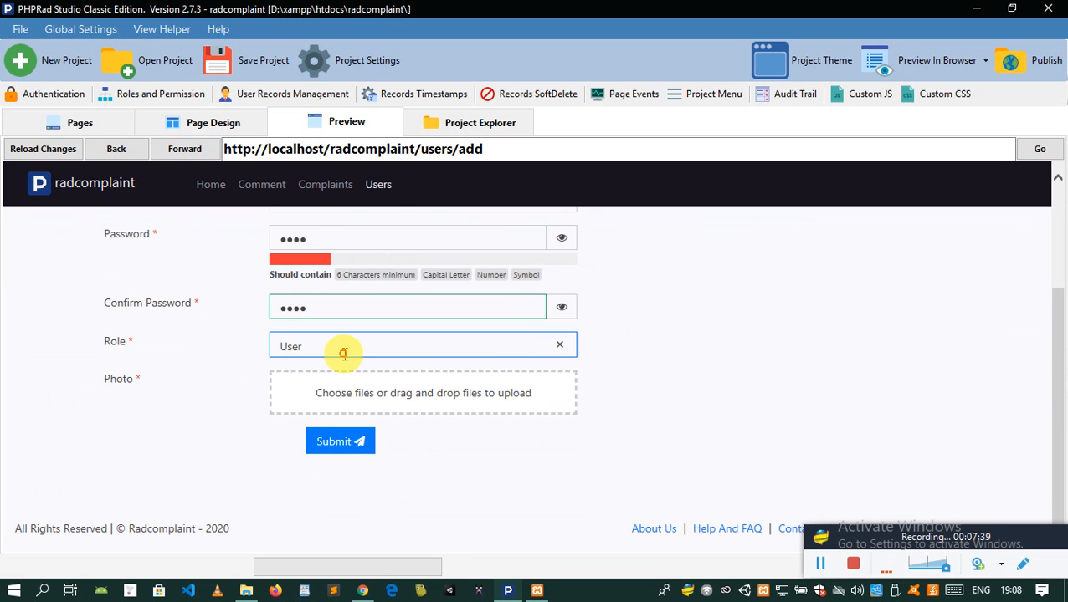
Upload the 01dg-500x500-0 racket image as the photo and submit the user
click(351, 398)
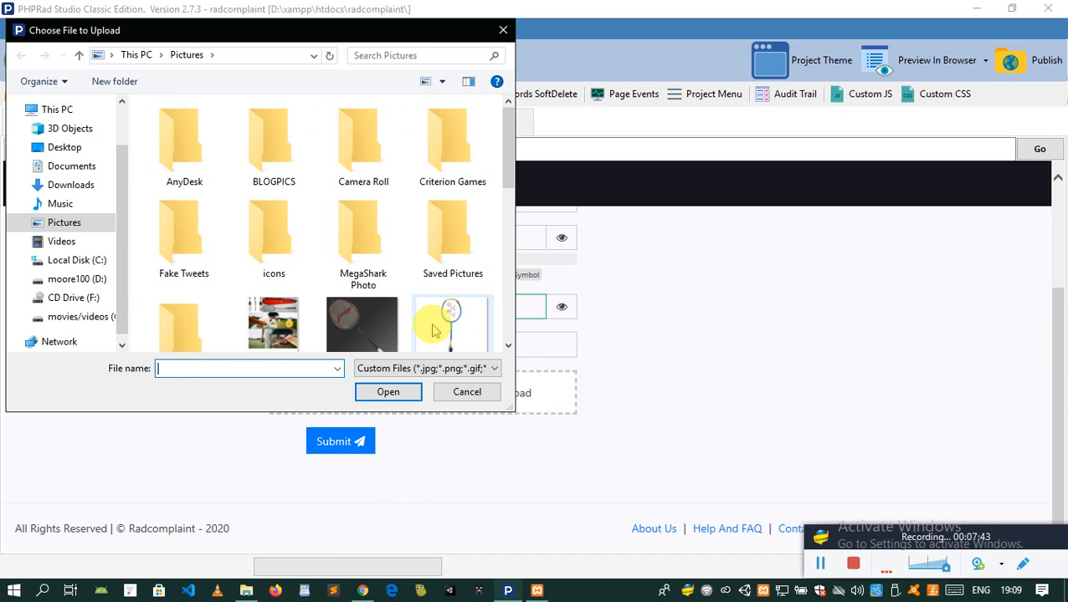
click(440, 318)
click(350, 448)
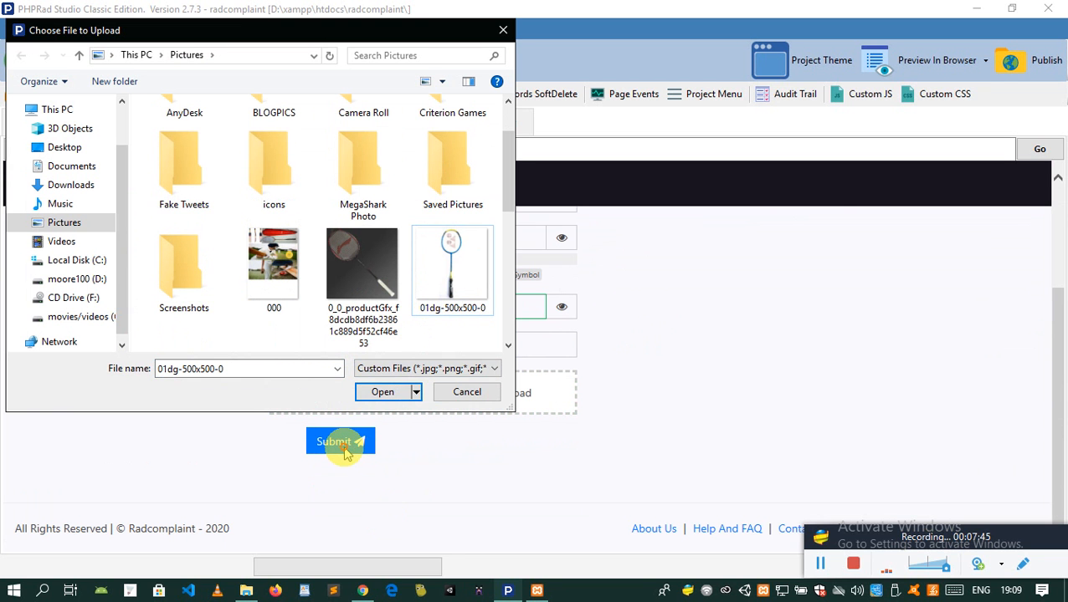
click(384, 392)
click(350, 518)
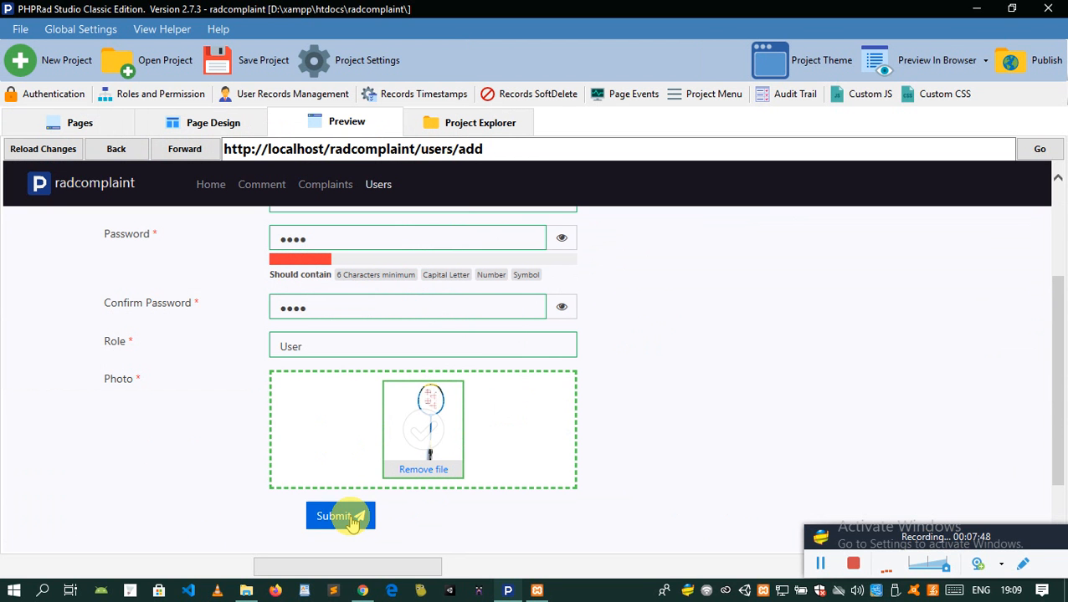
Use the users table for login, with name as User Name and password as Password
click(48, 95)
click(489, 81)
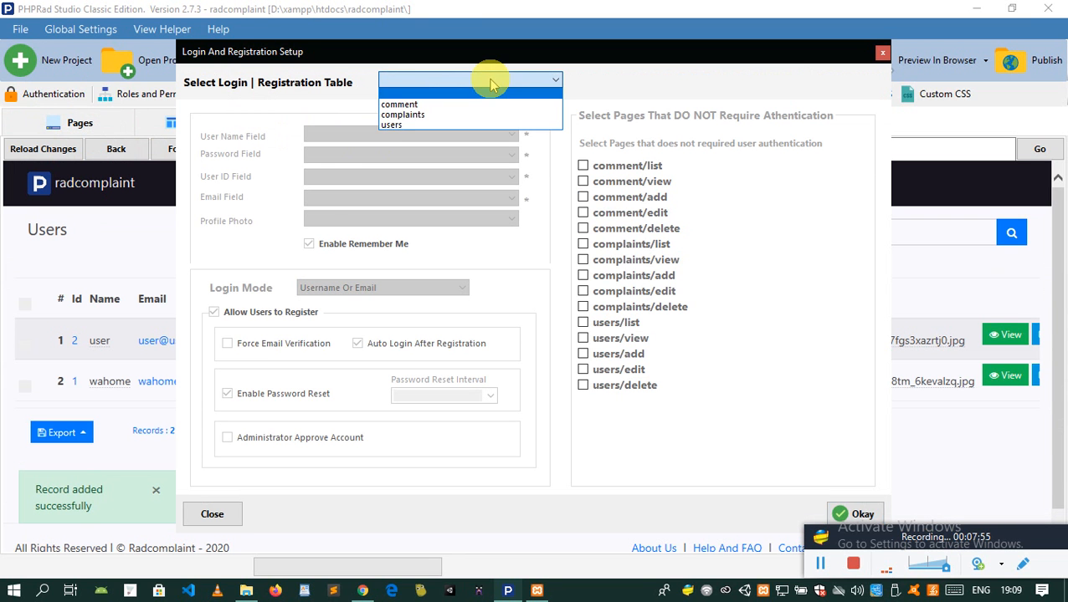
click(389, 124)
click(373, 136)
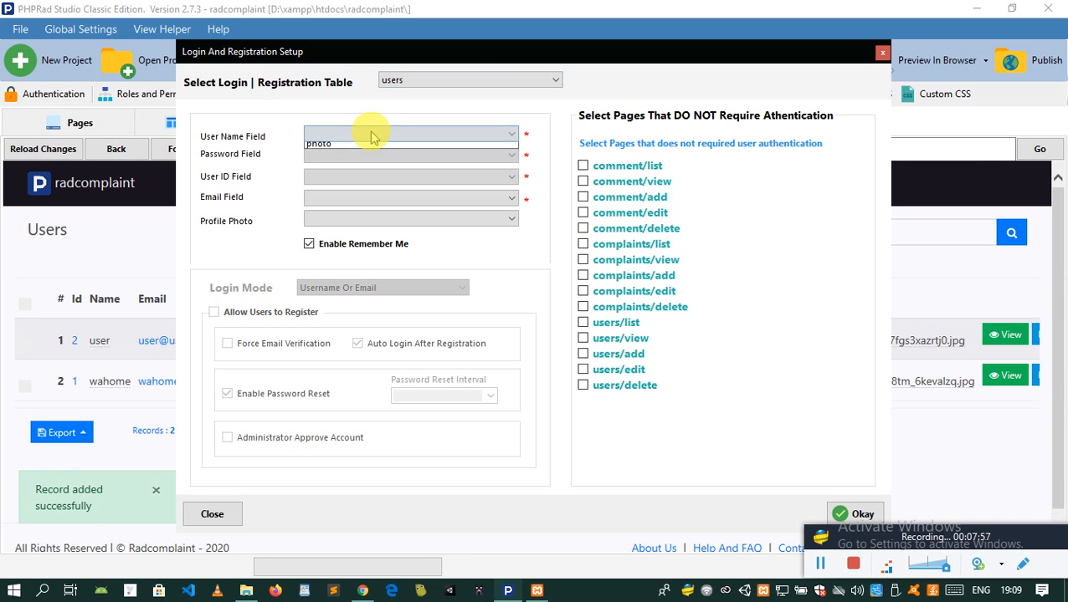
click(335, 157)
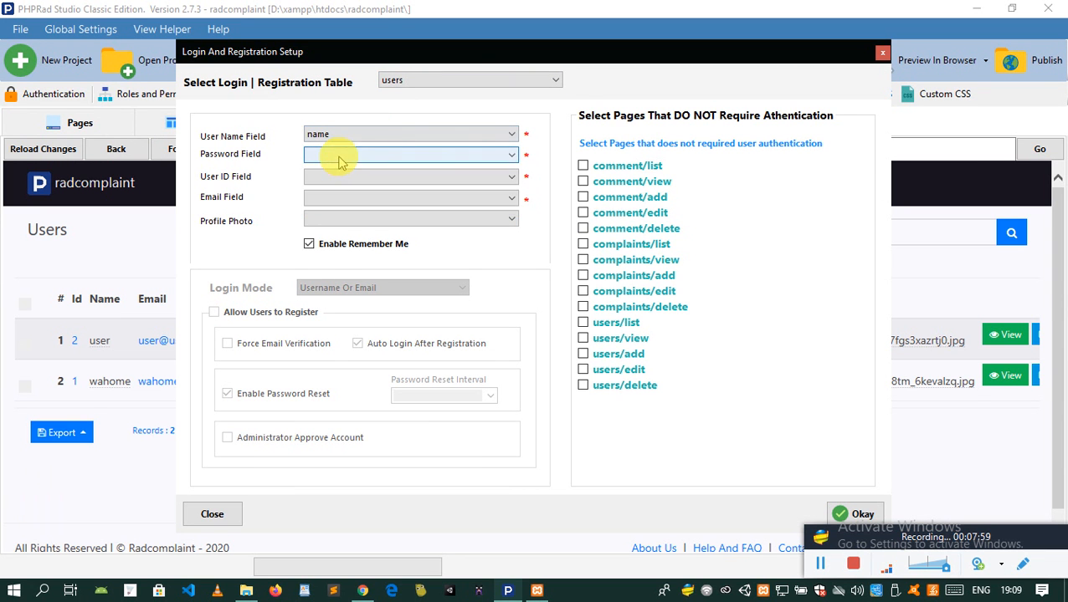
click(341, 163)
click(326, 209)
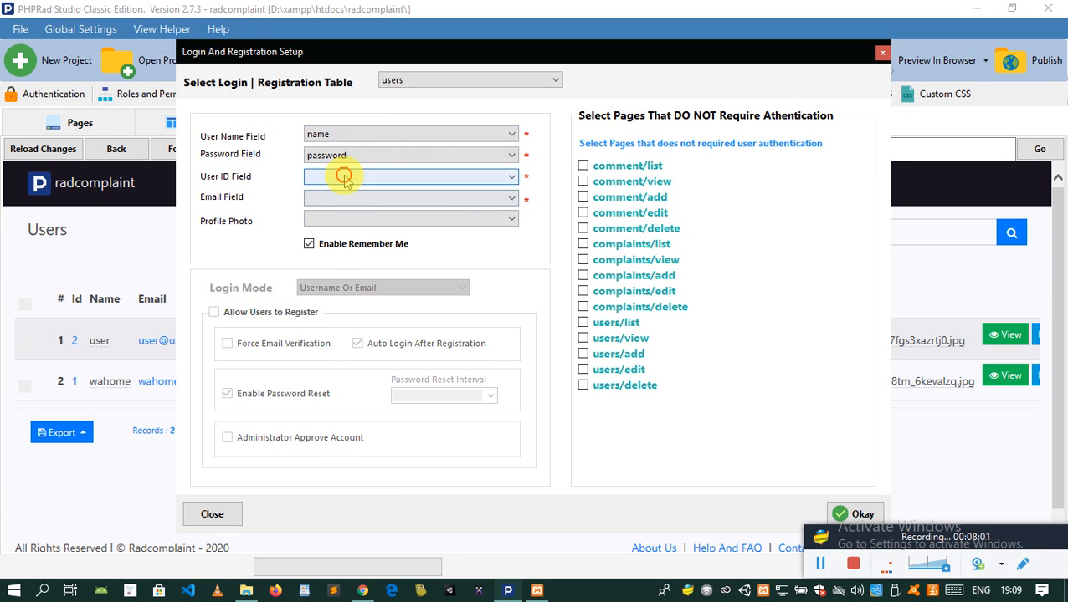
Map User ID to id, Email to email, Profile Photo to photo, and apply the settings
click(343, 177)
click(337, 201)
click(340, 178)
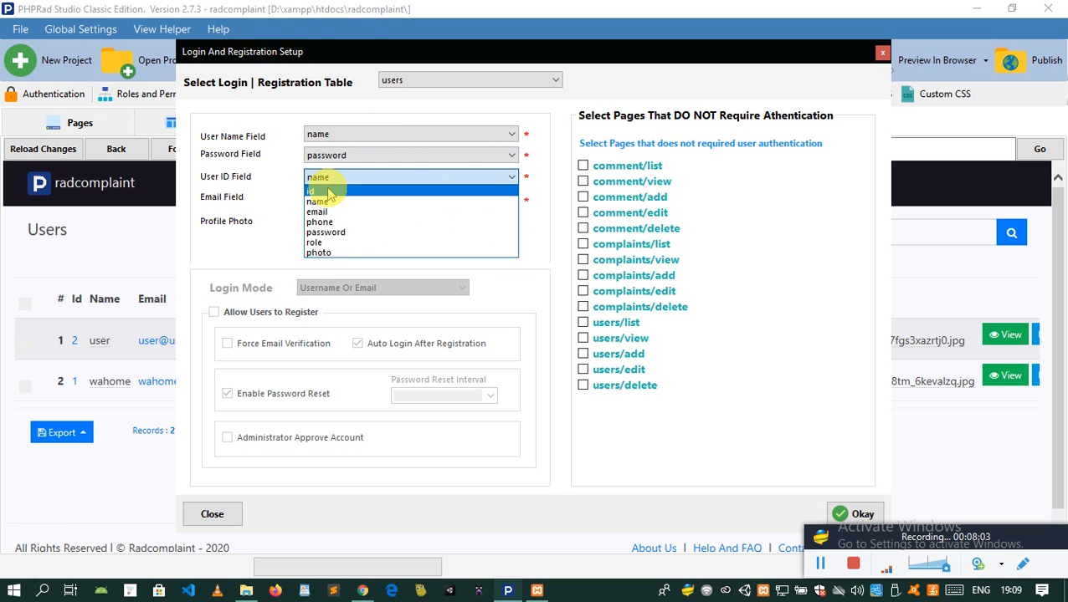
click(329, 192)
click(335, 199)
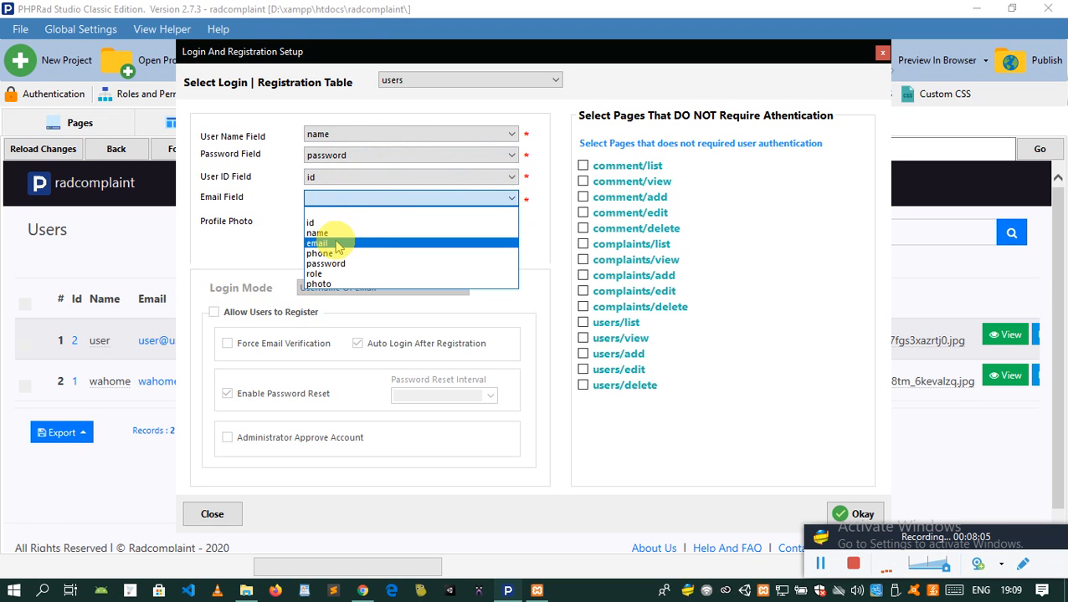
click(337, 243)
click(357, 219)
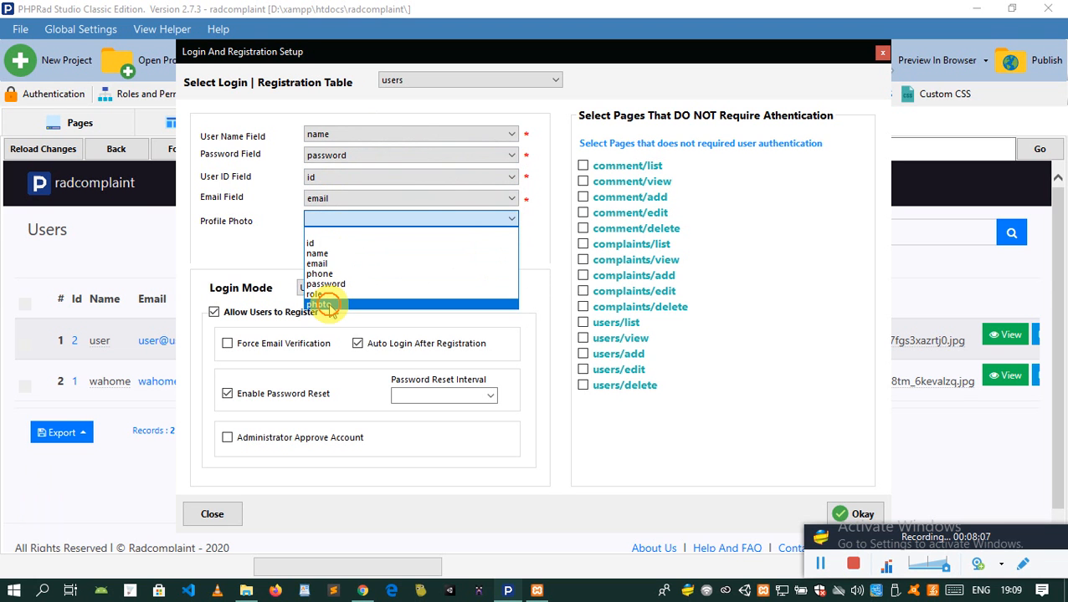
click(324, 305)
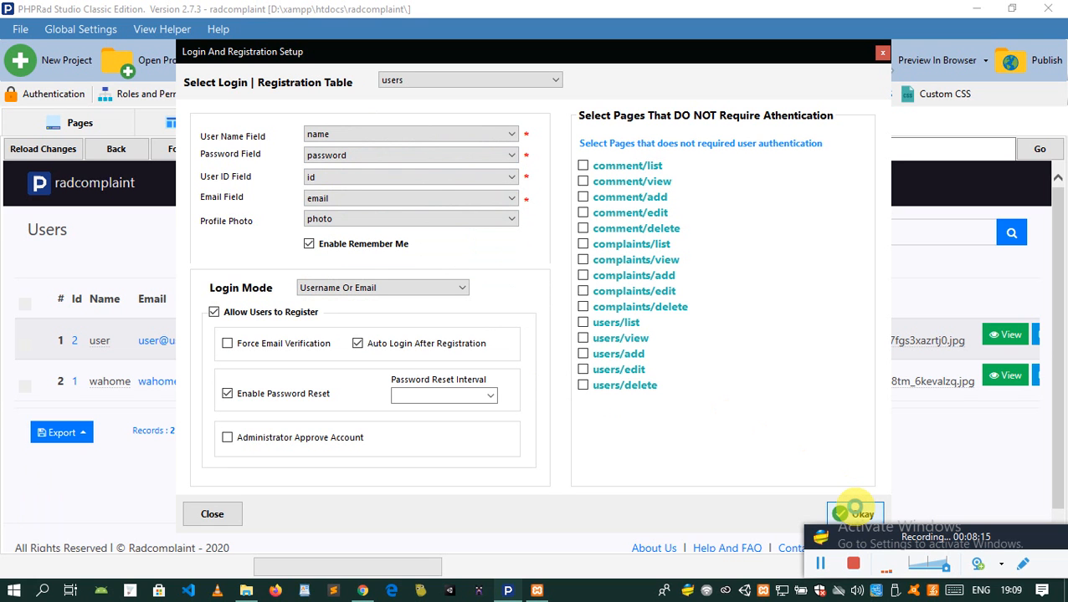
click(860, 503)
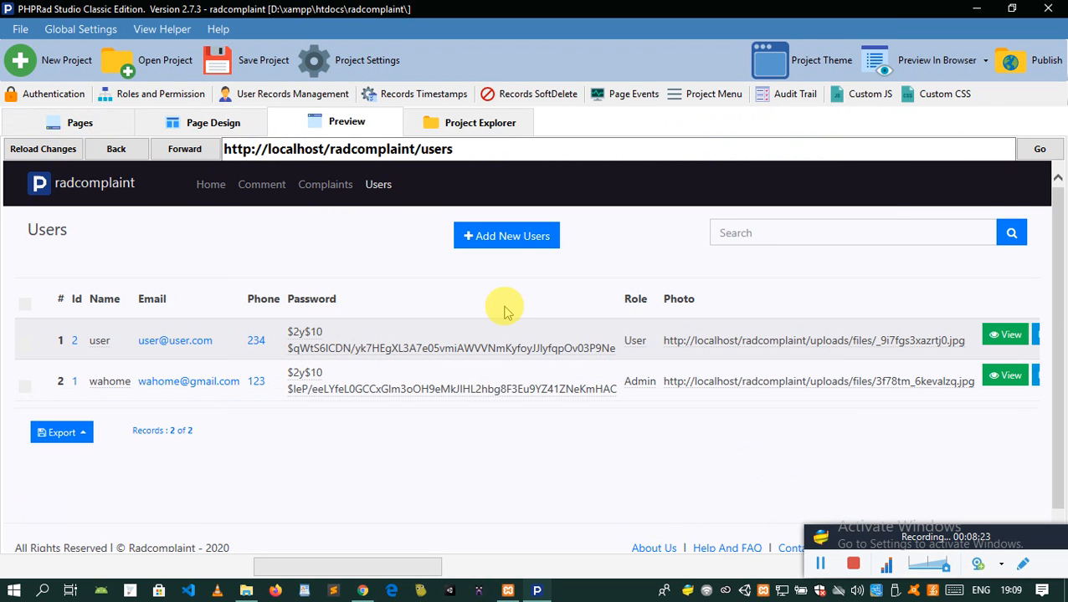
Reload the preview and log in with the Admin user's username and password
click(29, 154)
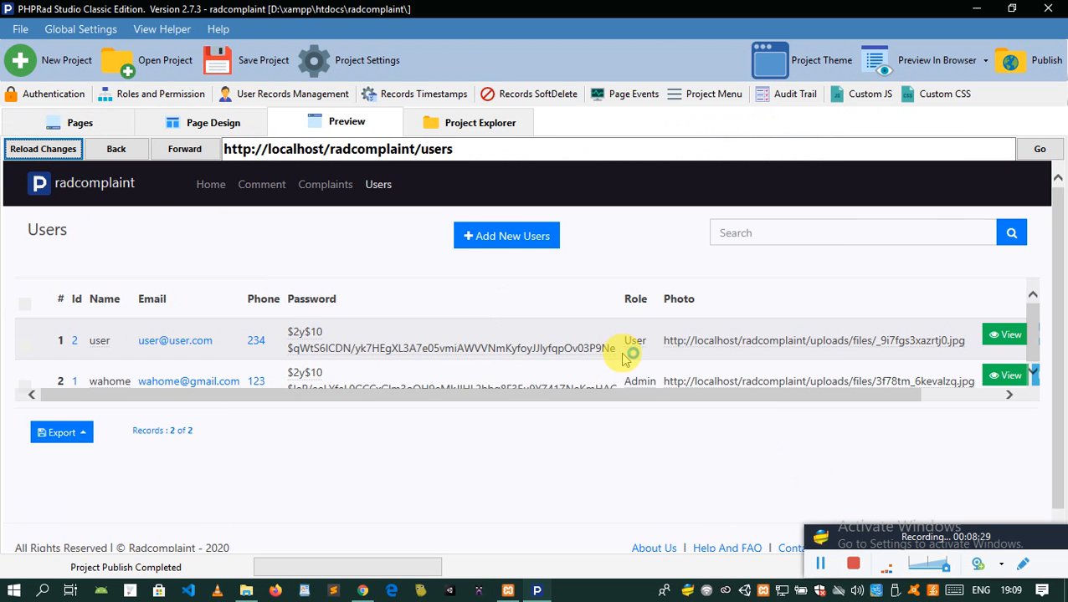
click(763, 314)
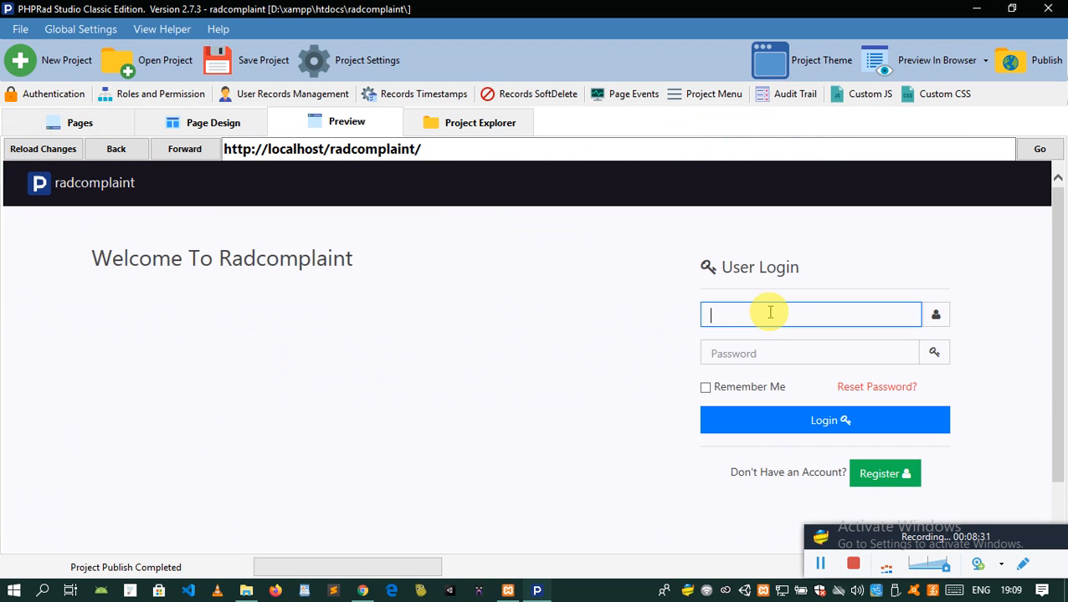
text(wahome)
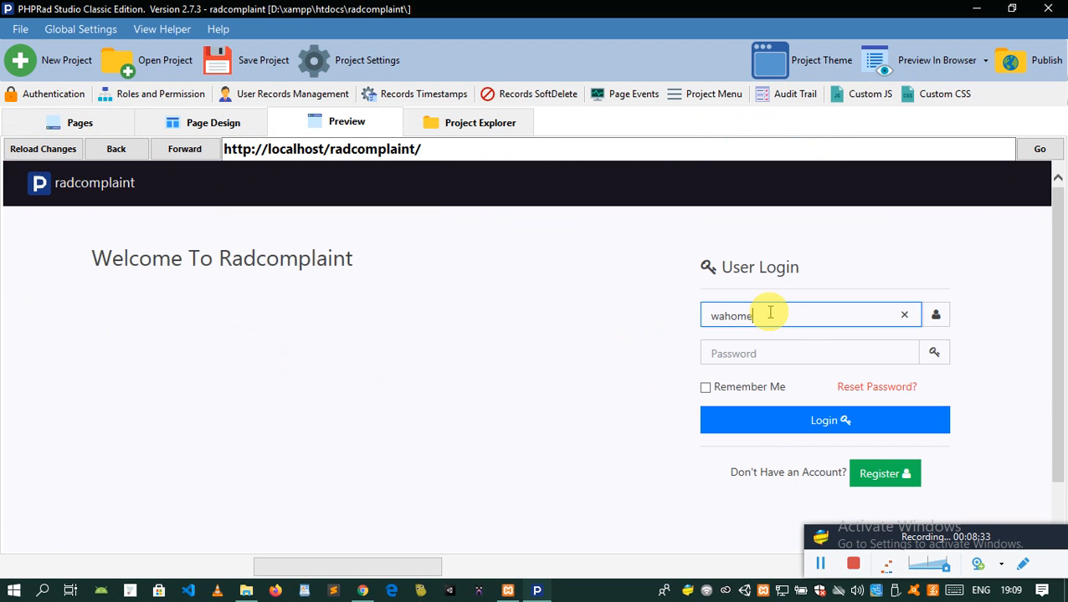
key(Tab)
text(aabc)
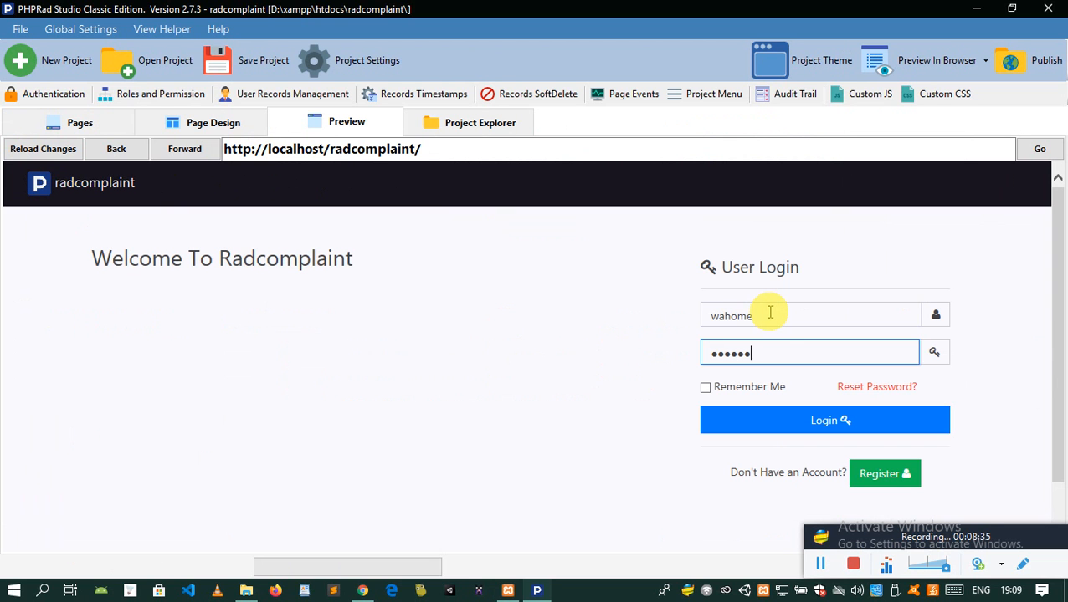
click(986, 72)
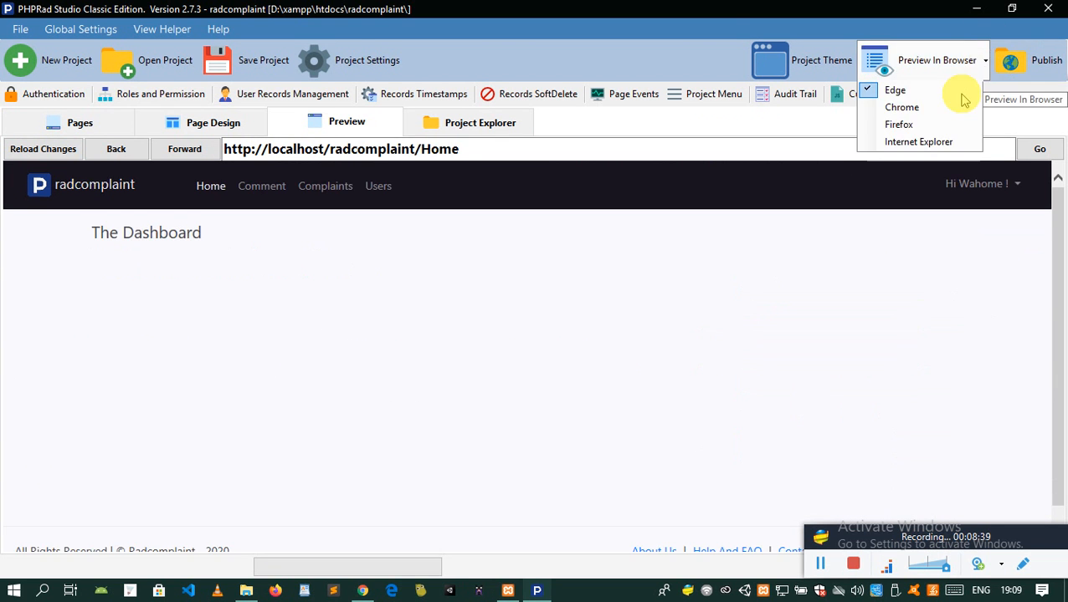
Open the preview in Chrome, close the two extra tabs, and return to PHPRad Studio
click(908, 108)
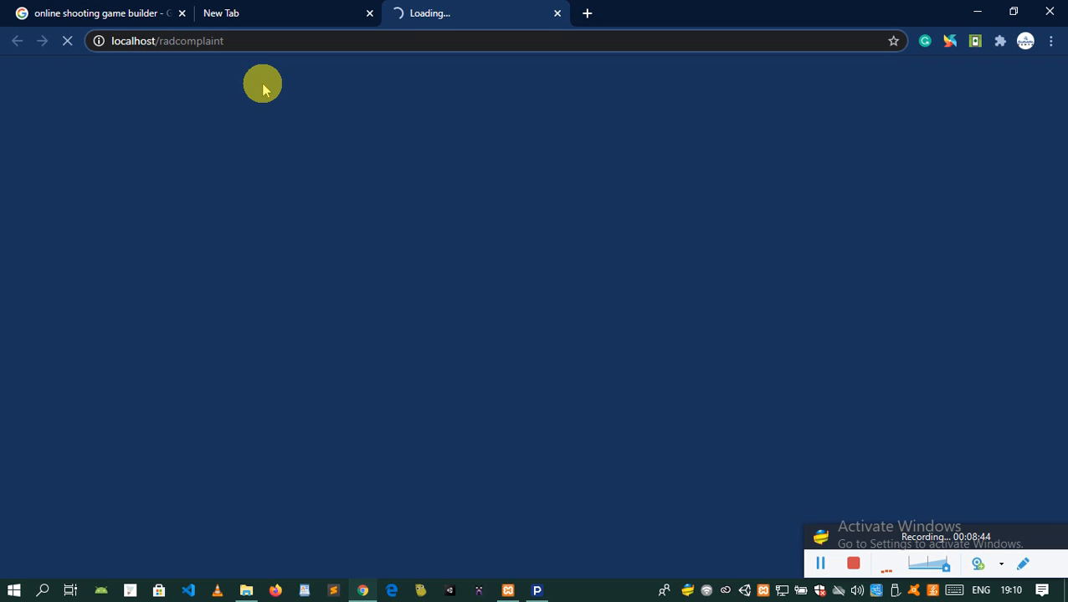
click(181, 13)
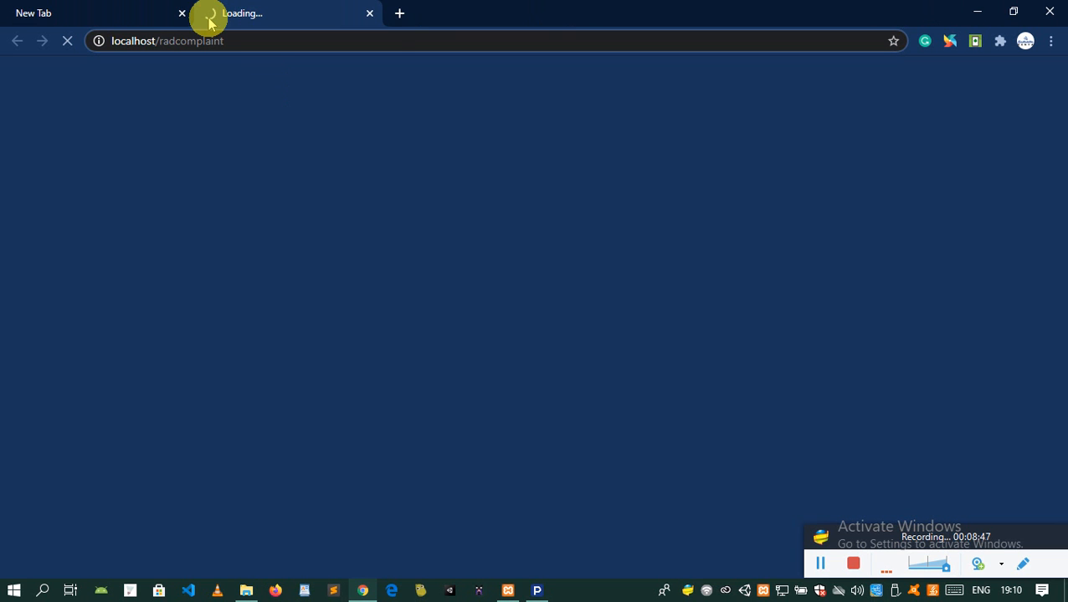
click(182, 13)
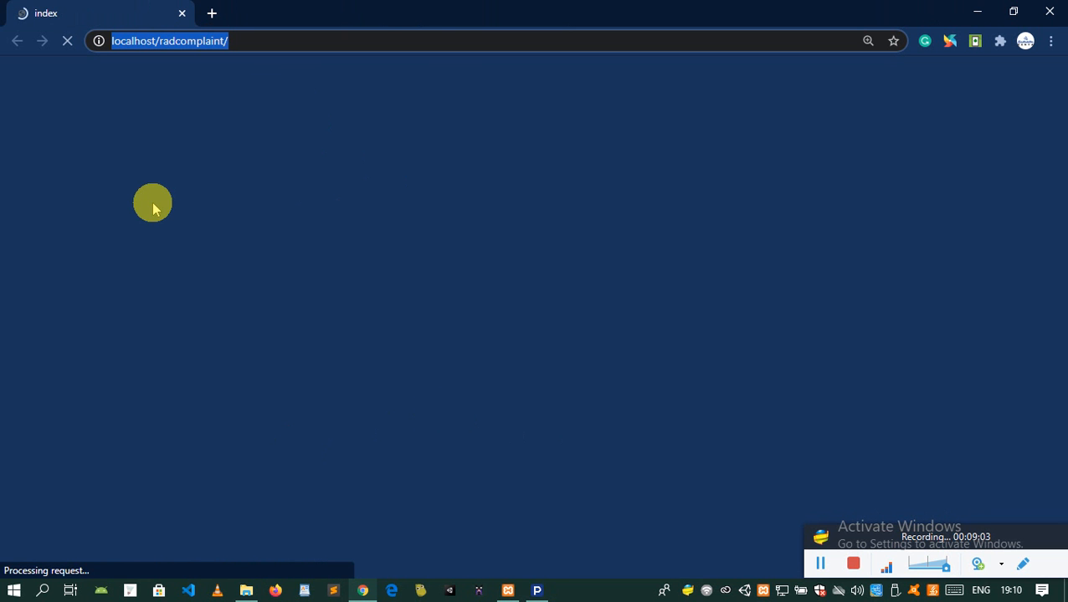
click(537, 590)
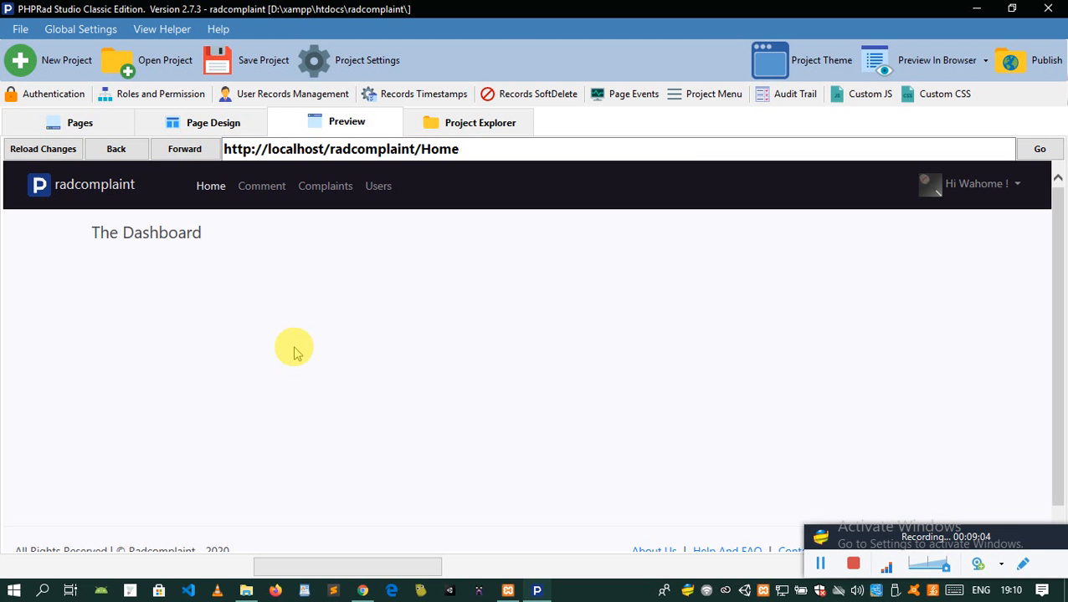
Open Complaints > Add New Complaints in the preview and focus the Headline field
click(331, 193)
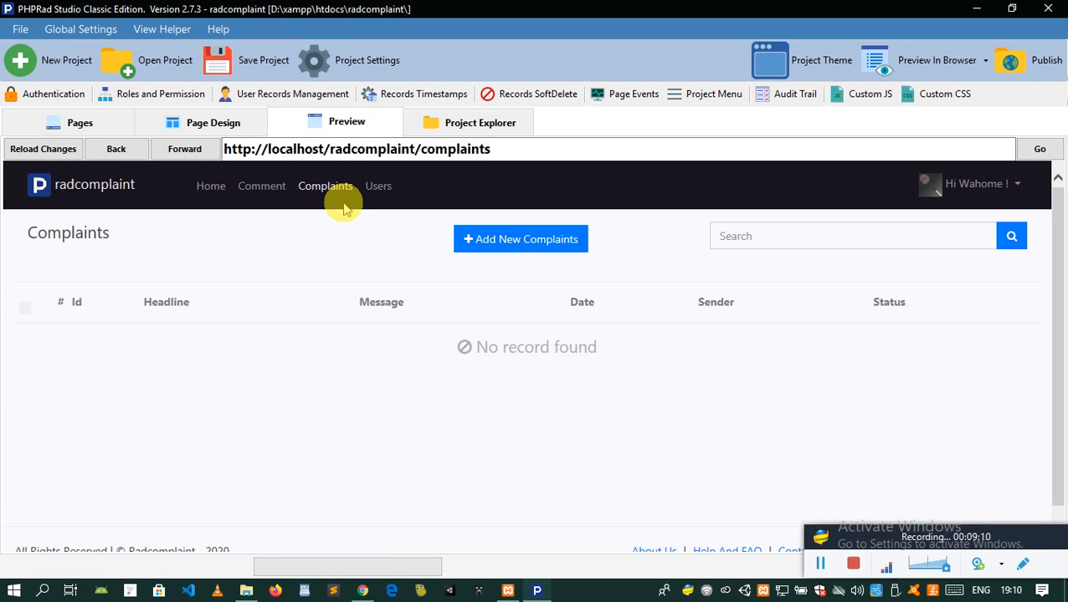
click(502, 241)
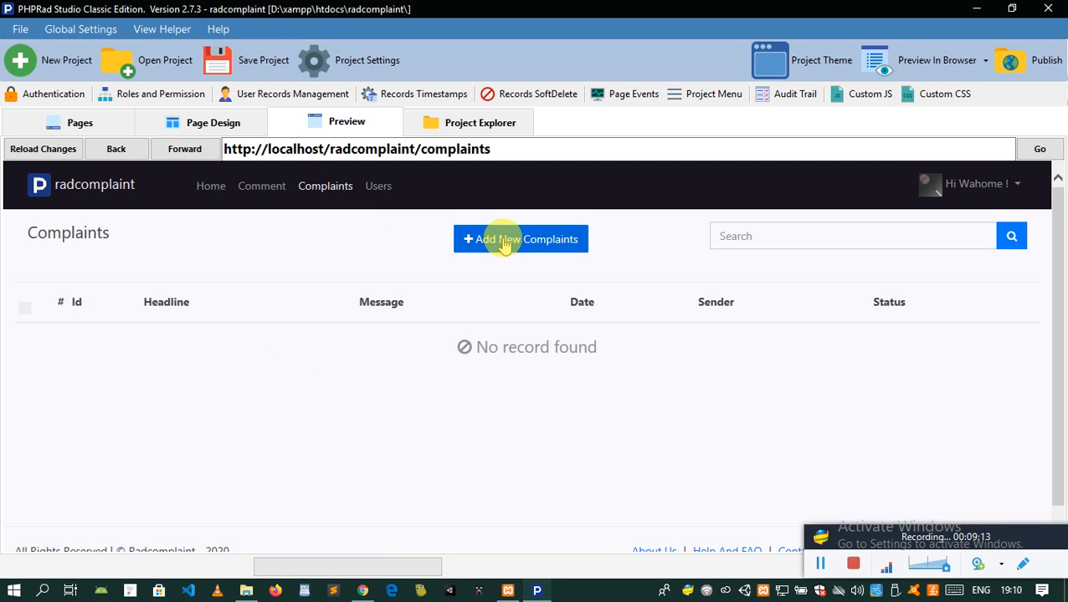
click(494, 250)
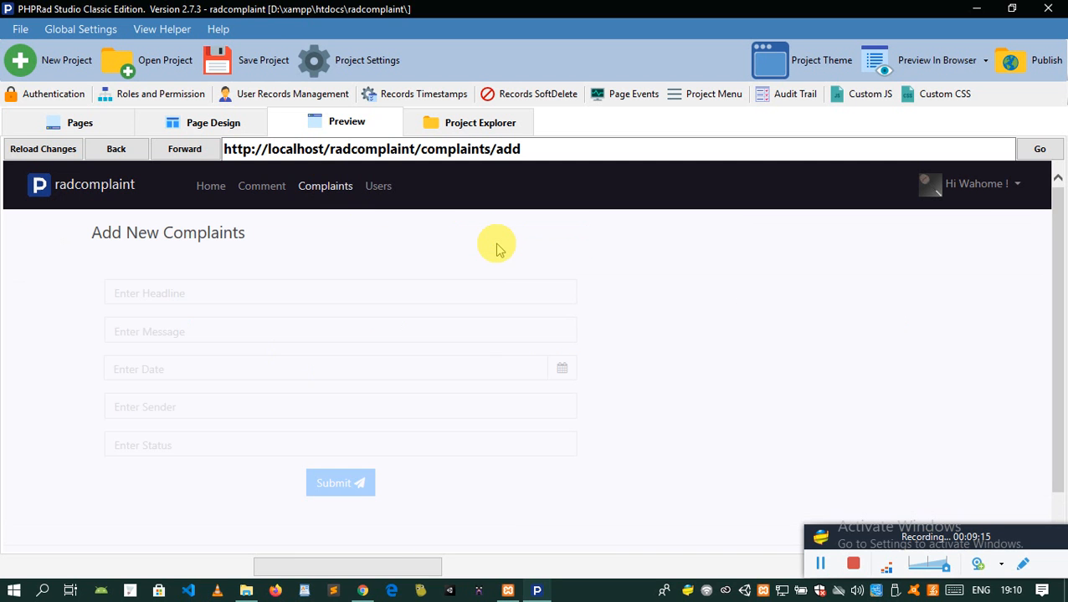
click(110, 291)
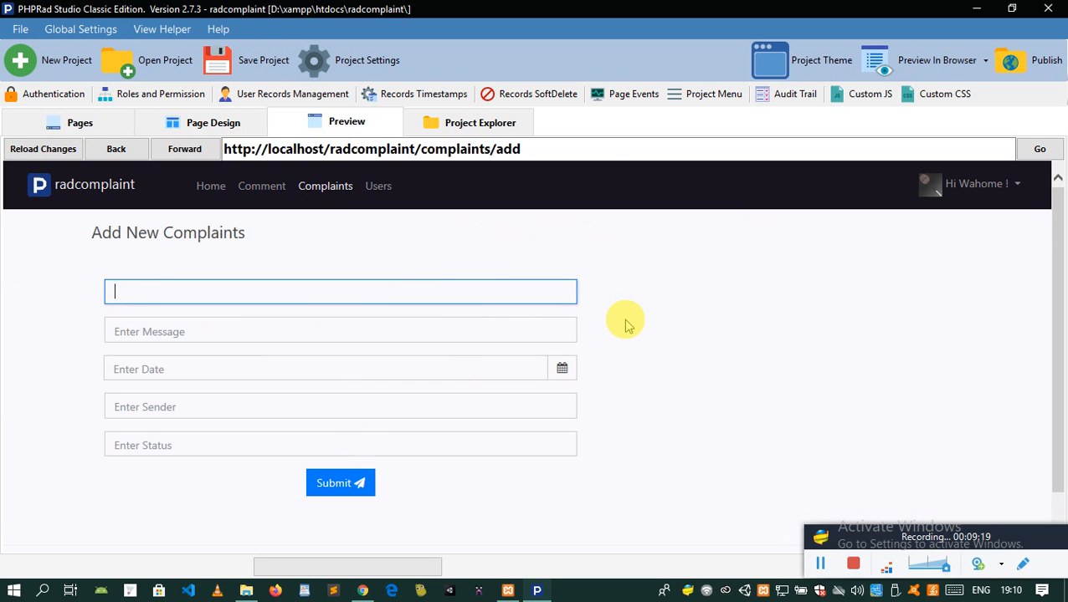
click(177, 122)
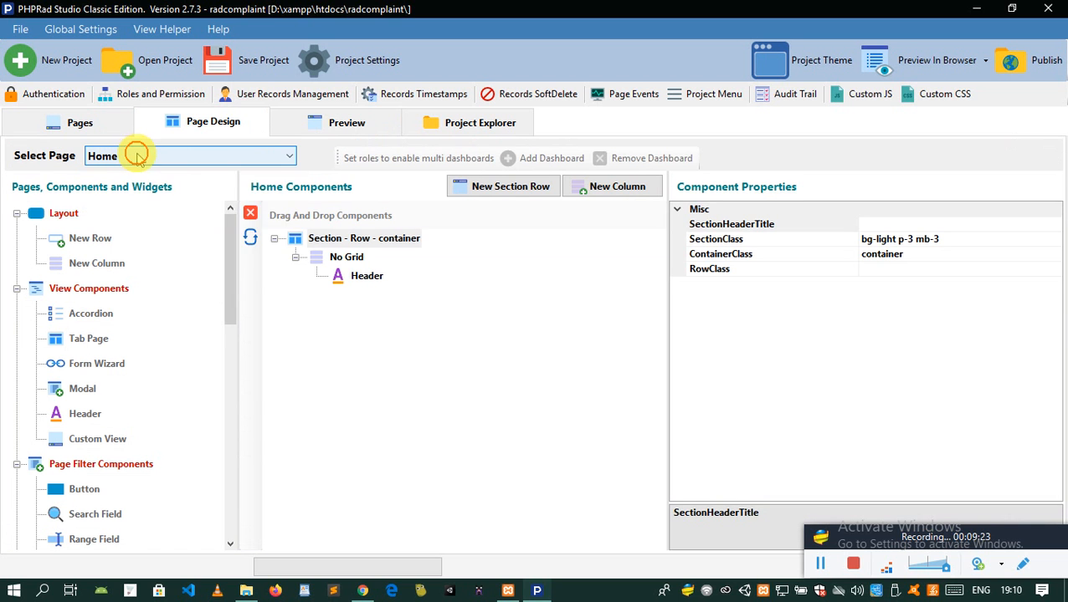
Load the complaints/Add page layout in Page Design
click(134, 156)
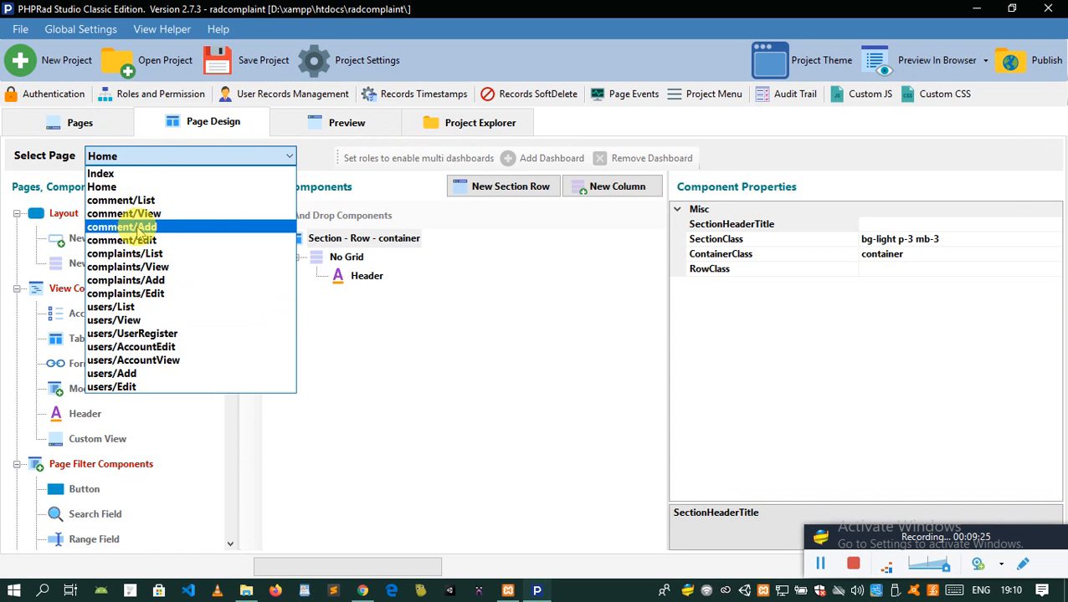
click(126, 226)
click(172, 159)
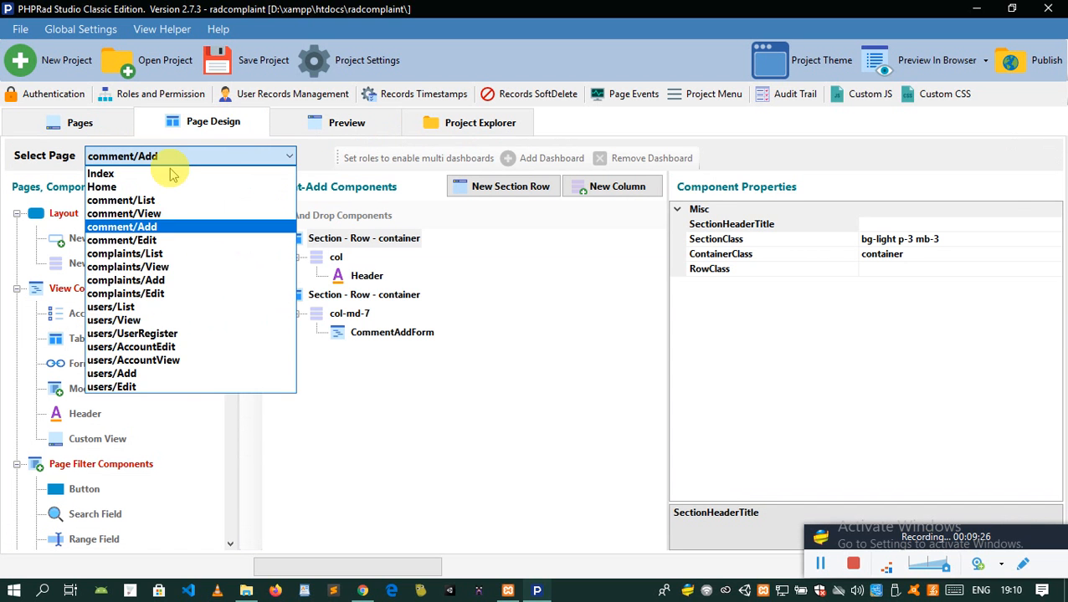
click(151, 280)
Set the form section's ContainerClass to container-fluid and RowClass to justify-content-center
click(365, 303)
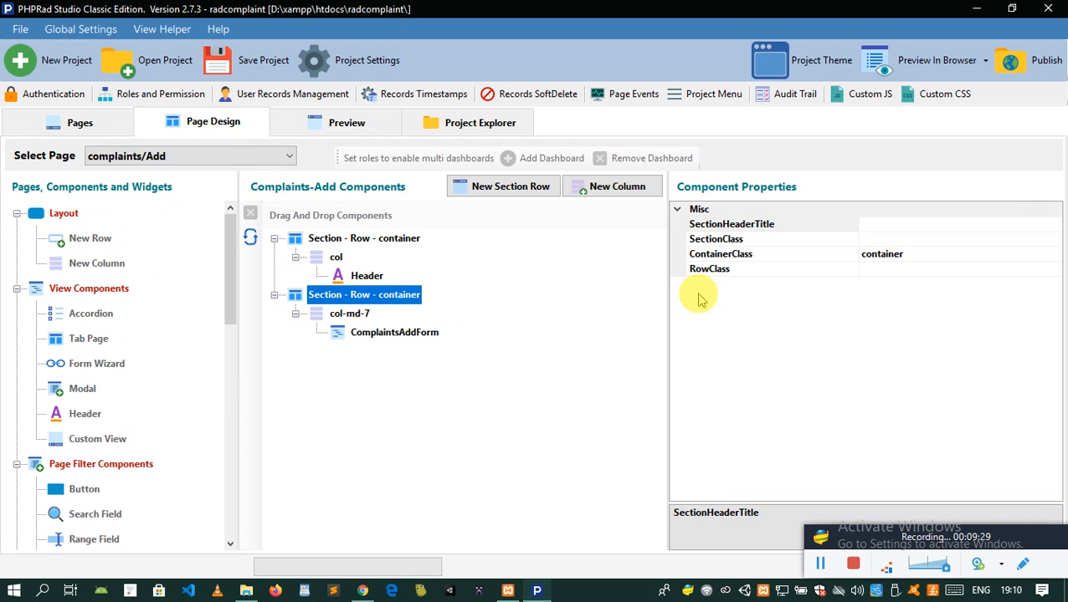
click(936, 261)
text(-fluid)
click(972, 267)
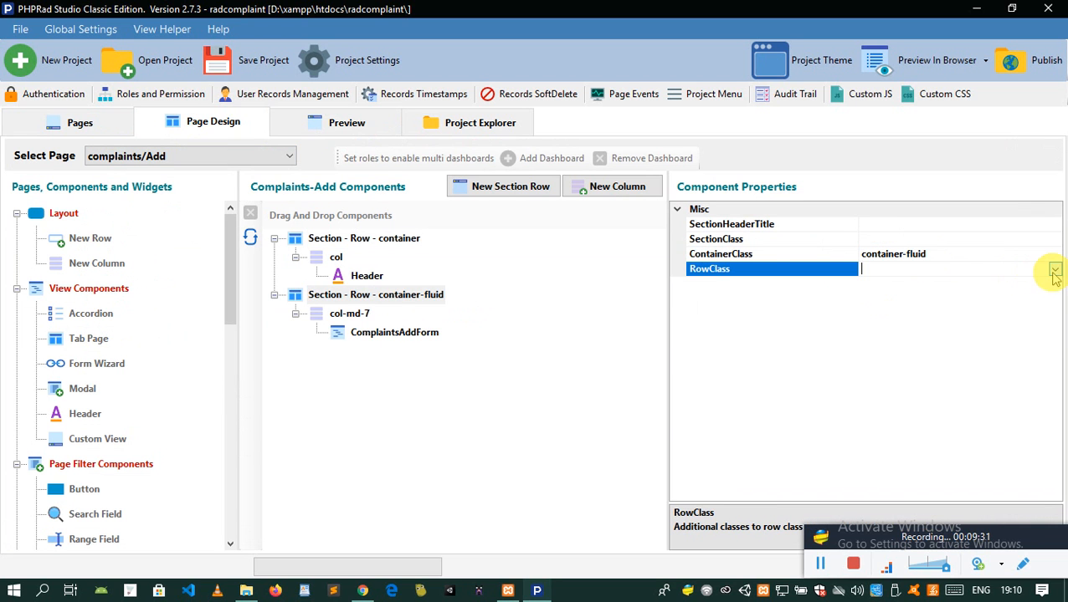
click(1053, 269)
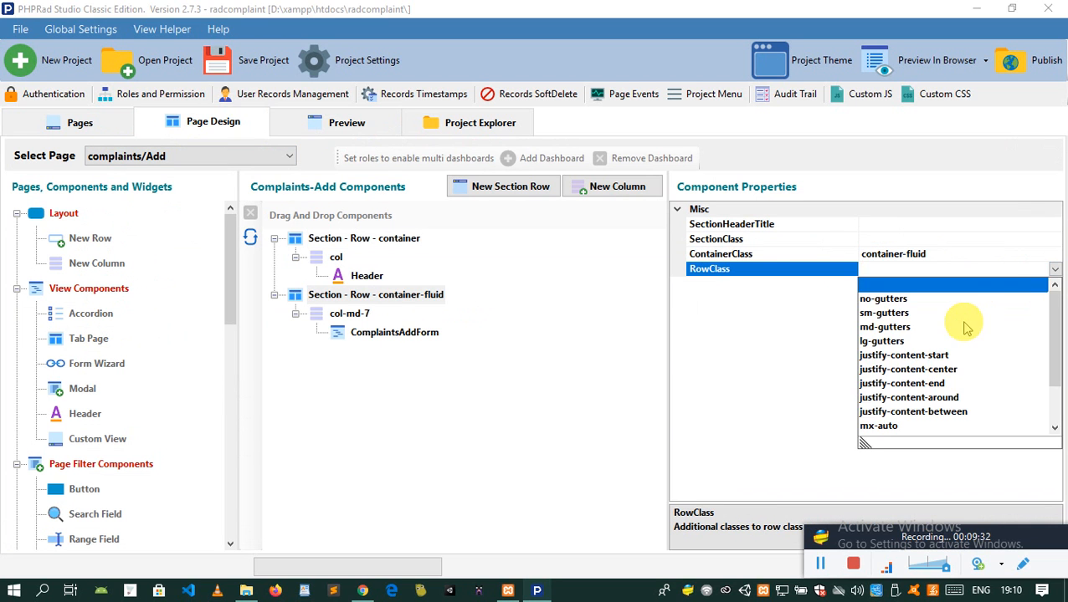
click(920, 370)
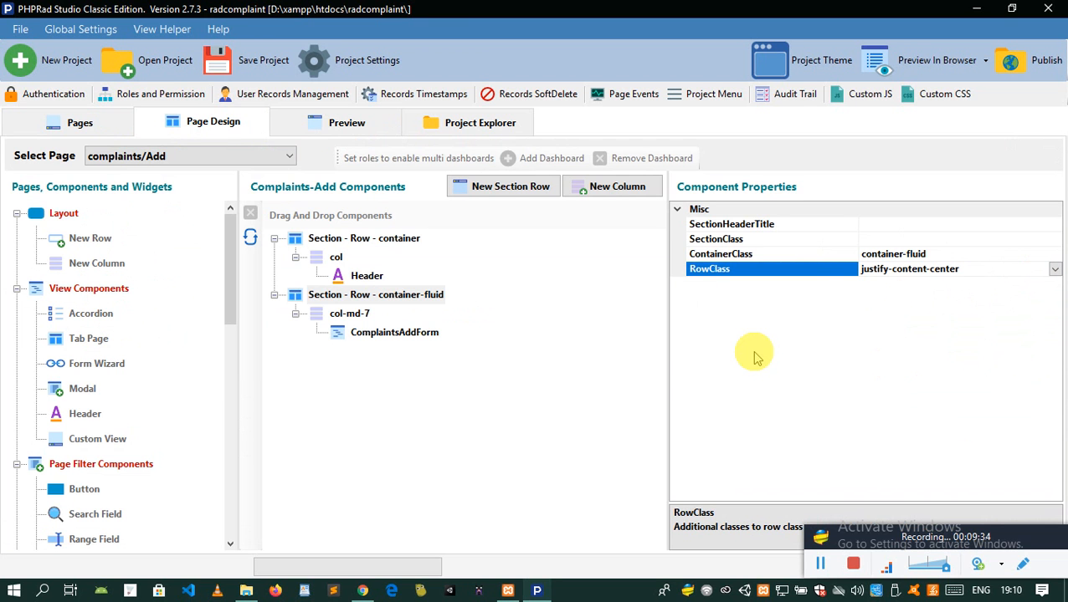
click(336, 125)
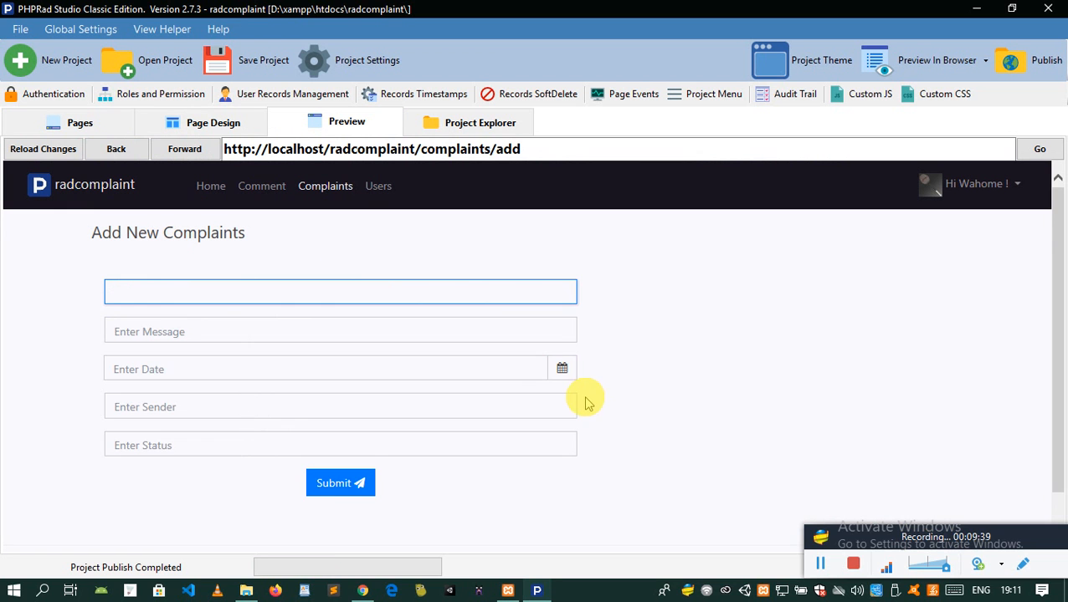
Try the centred form's Headline, Message, Date and Status fields
click(482, 286)
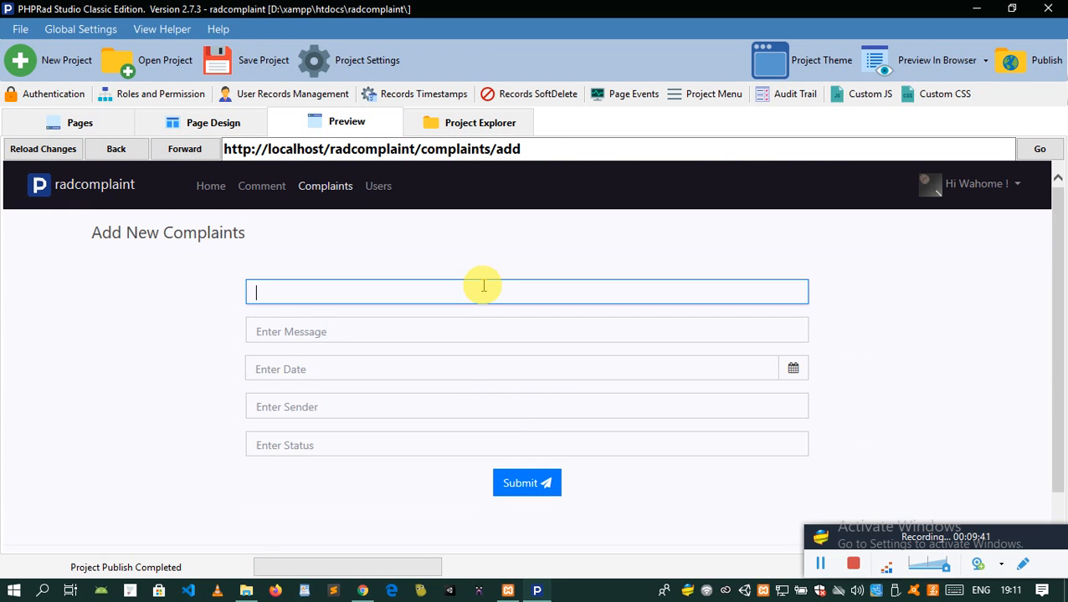
click(465, 329)
click(458, 369)
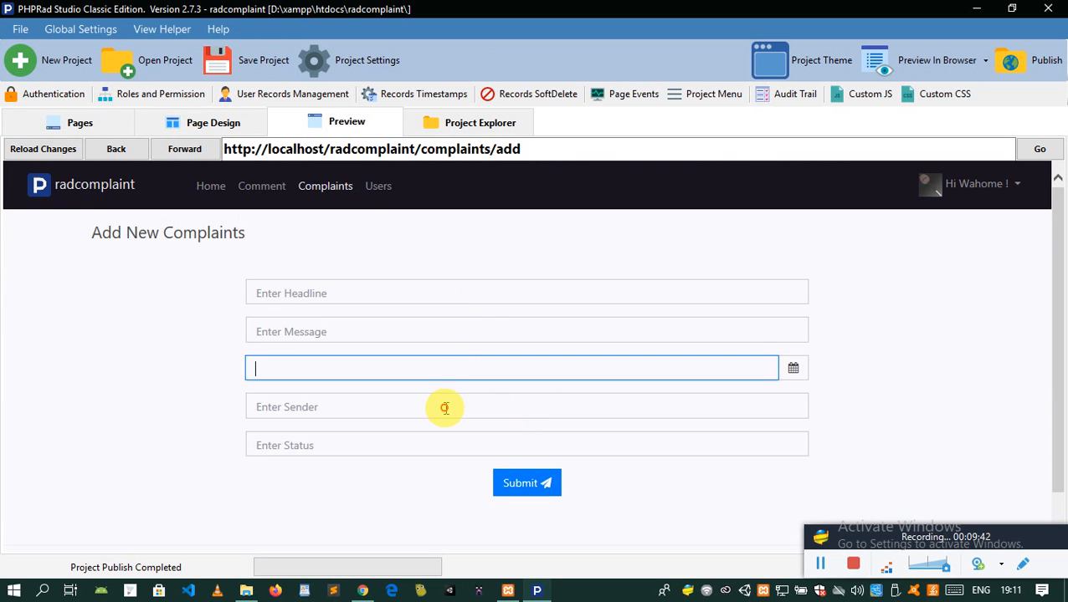
click(419, 445)
click(379, 511)
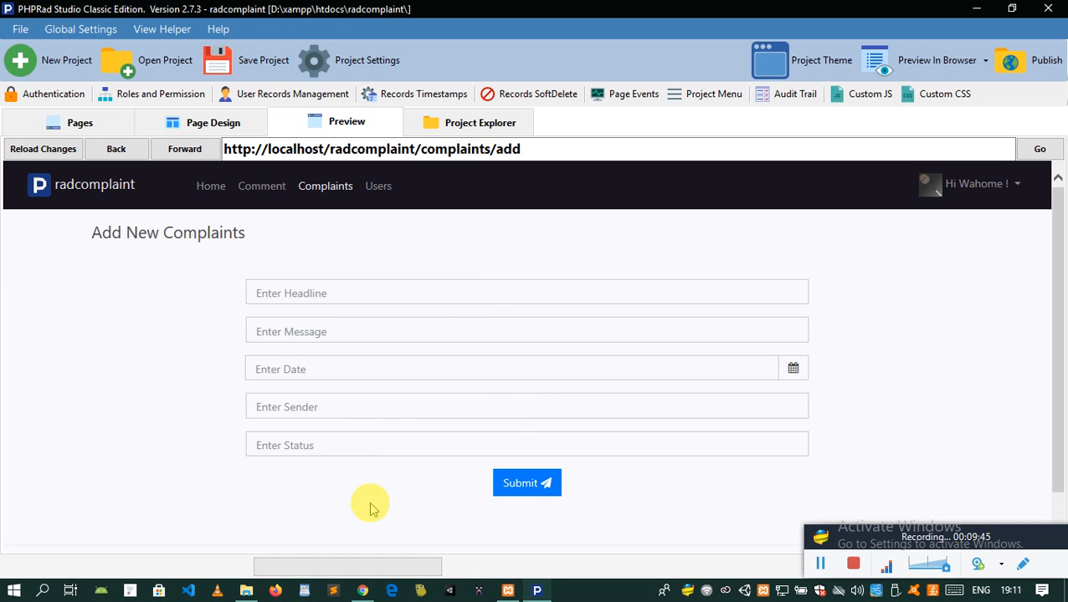
click(343, 444)
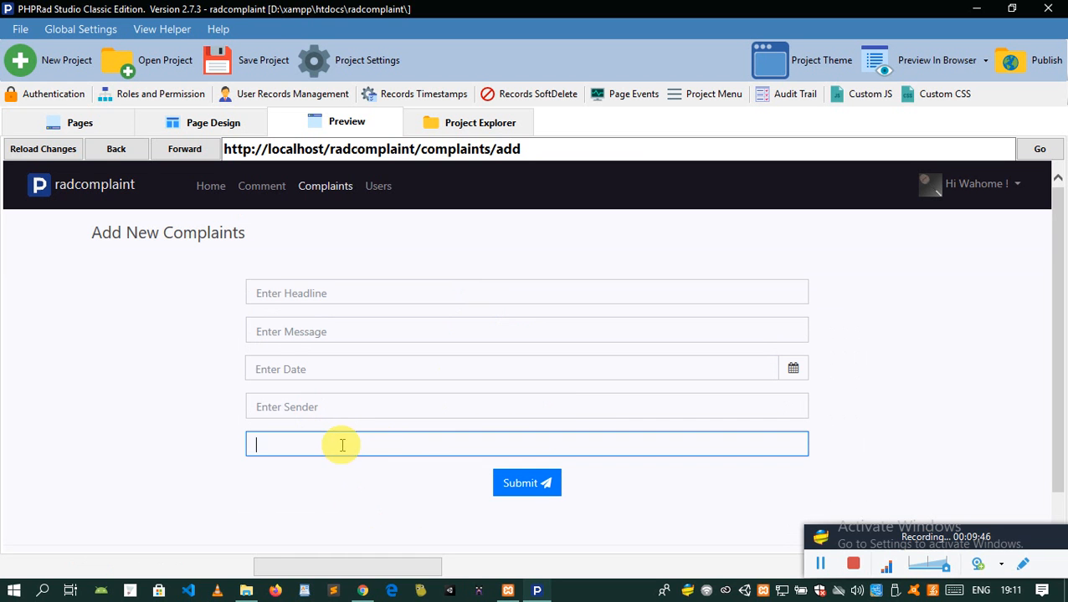
Recheck the Date and Sender fields, then return to the Pages view
click(333, 371)
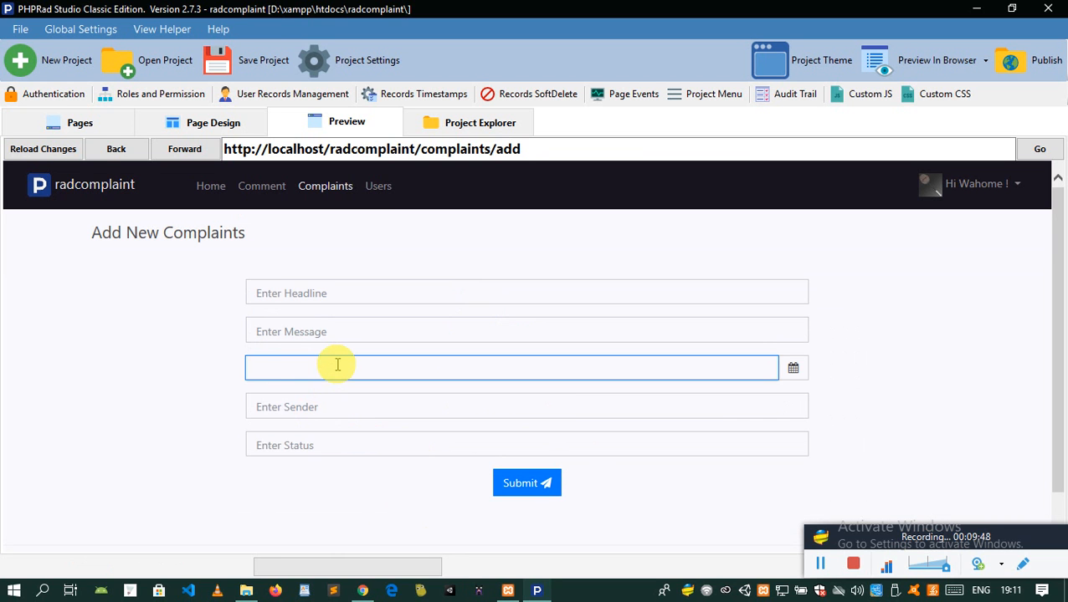
click(259, 388)
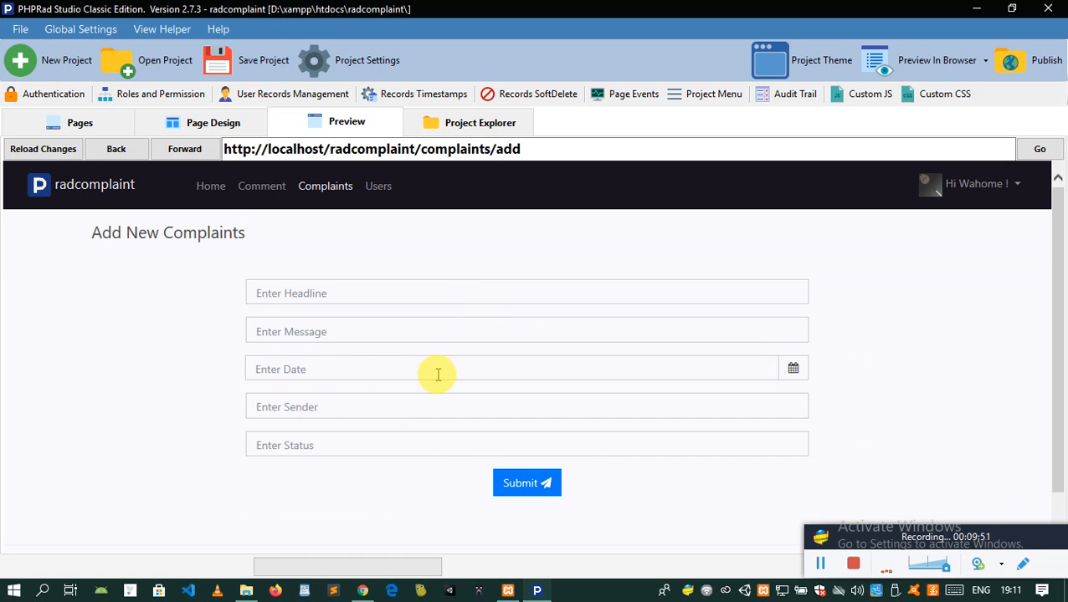
click(319, 414)
click(372, 371)
click(135, 388)
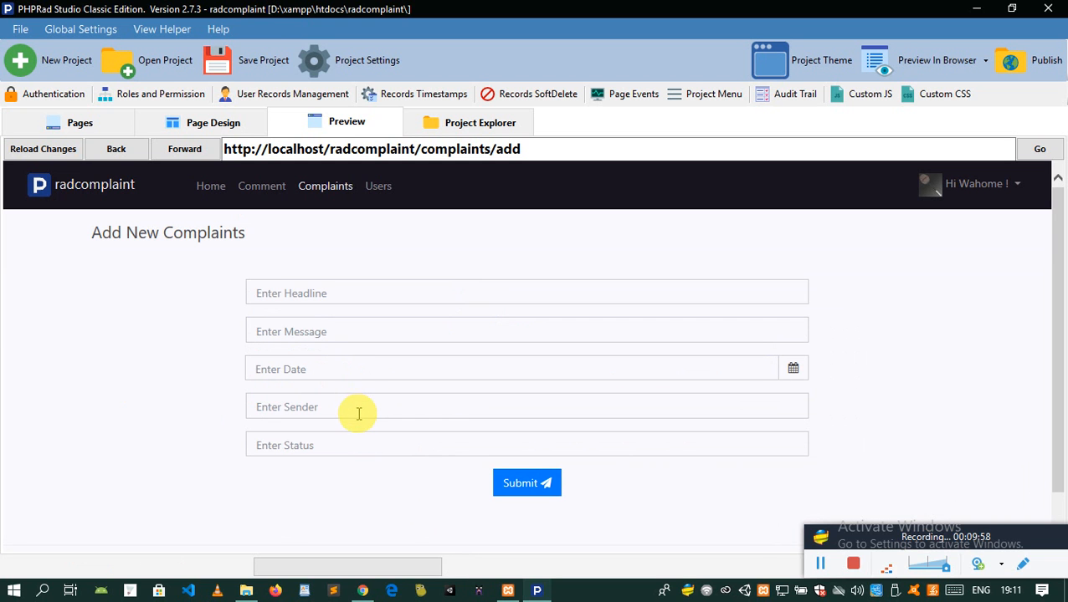
click(332, 408)
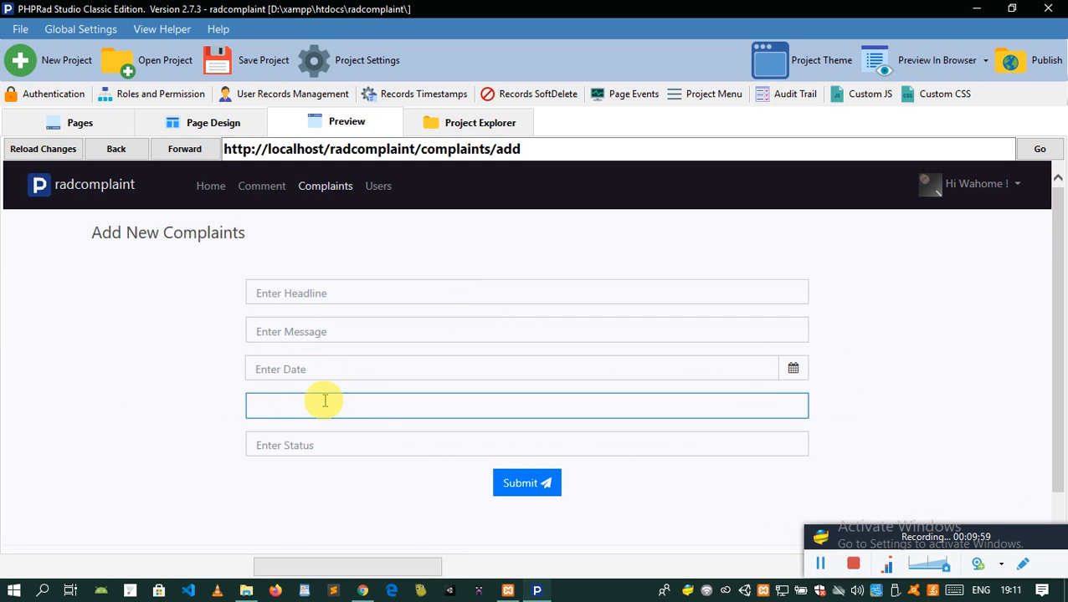
click(57, 132)
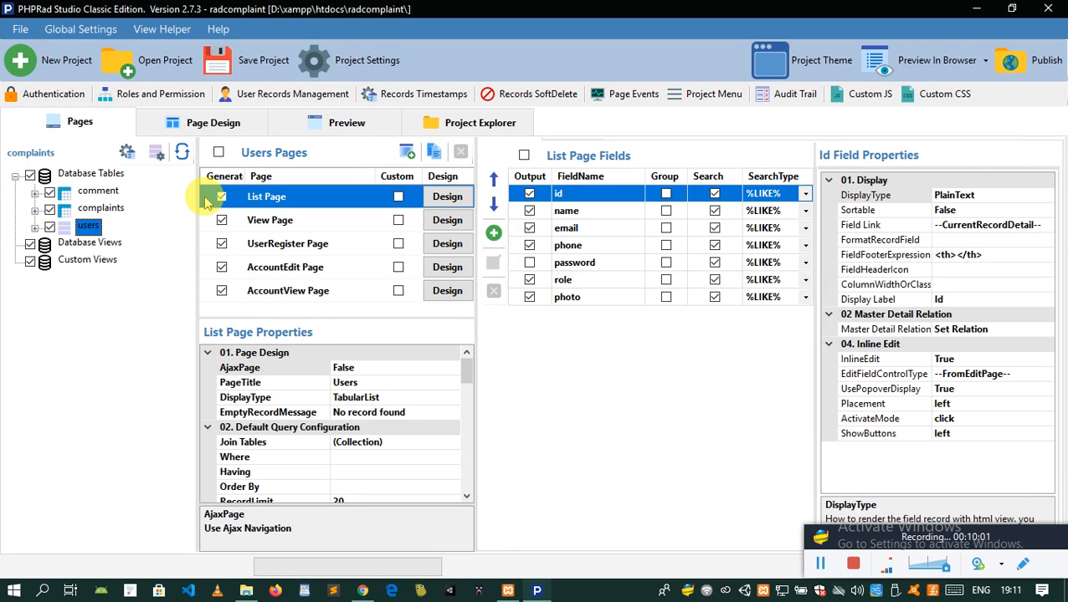
Make the message field on the complaints Add Page a Textarea
click(90, 210)
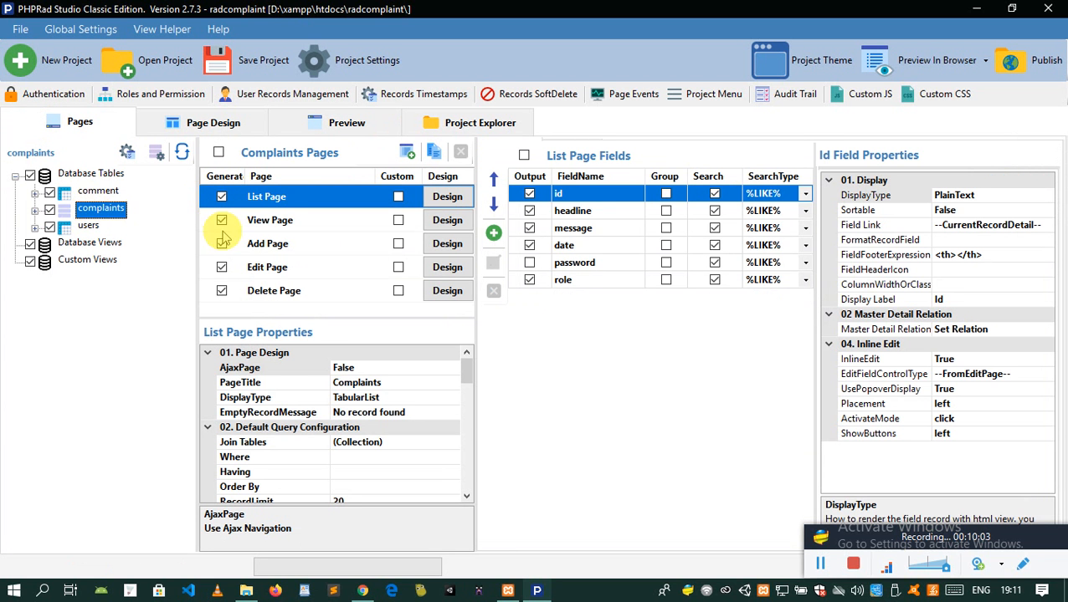
click(260, 245)
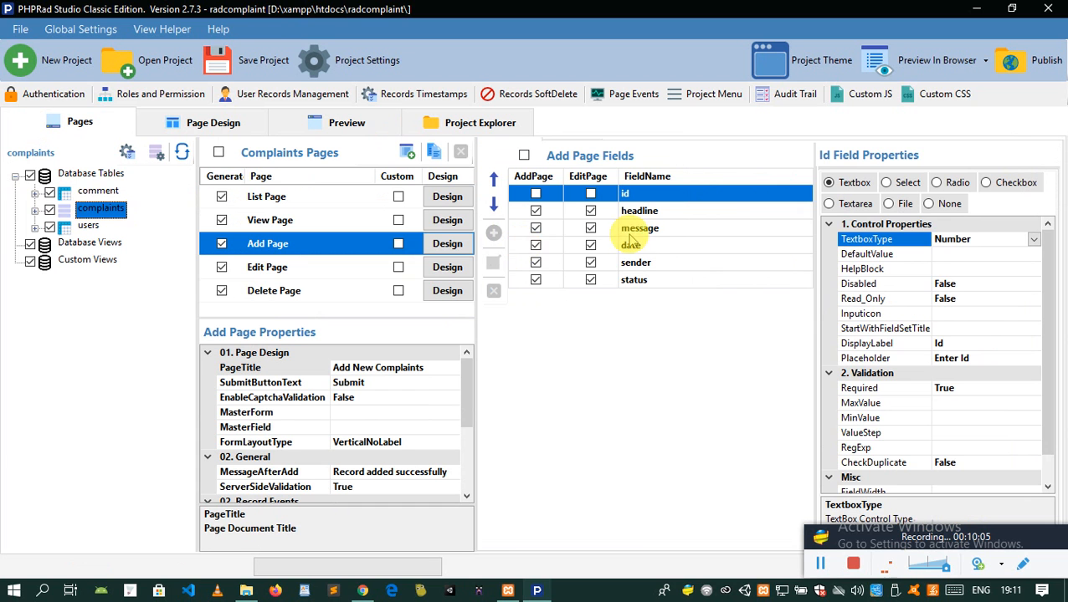
click(661, 229)
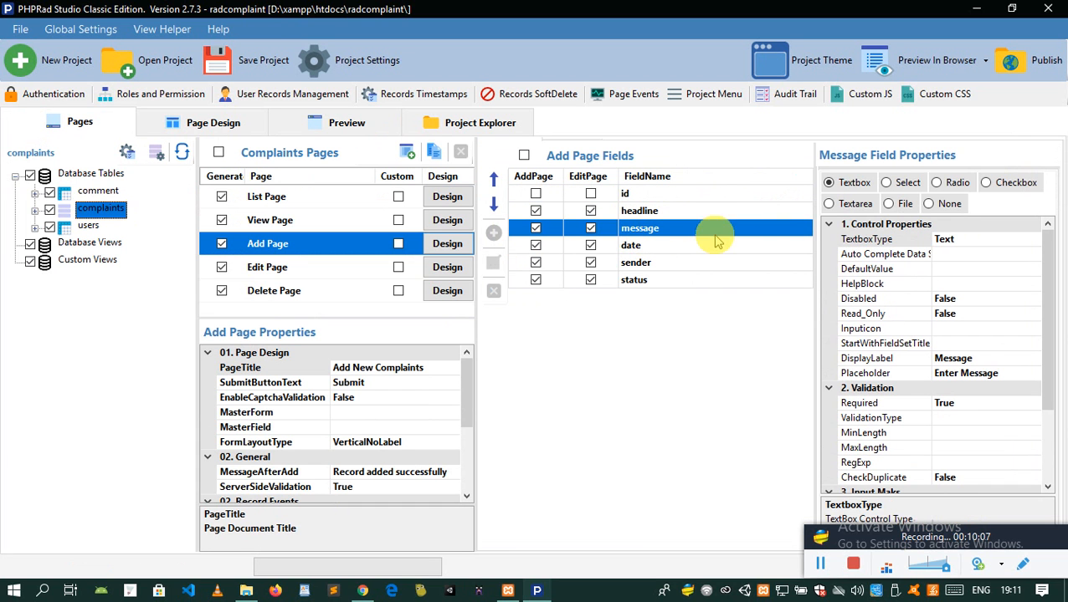
click(842, 209)
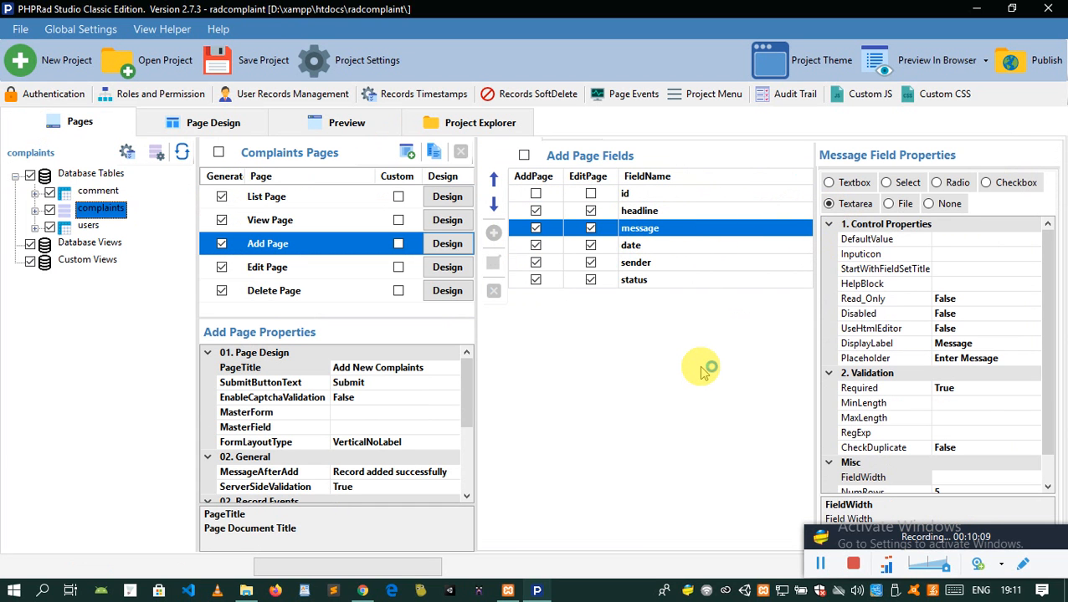
Keep the date field as Datetime and default it to --datetime_now()--
click(672, 249)
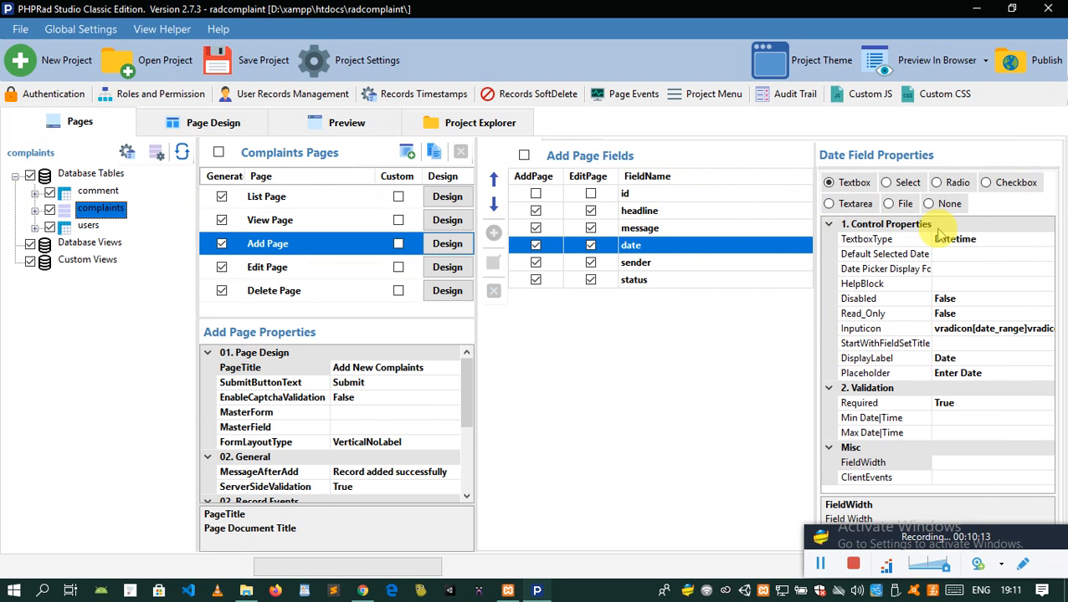
click(1012, 240)
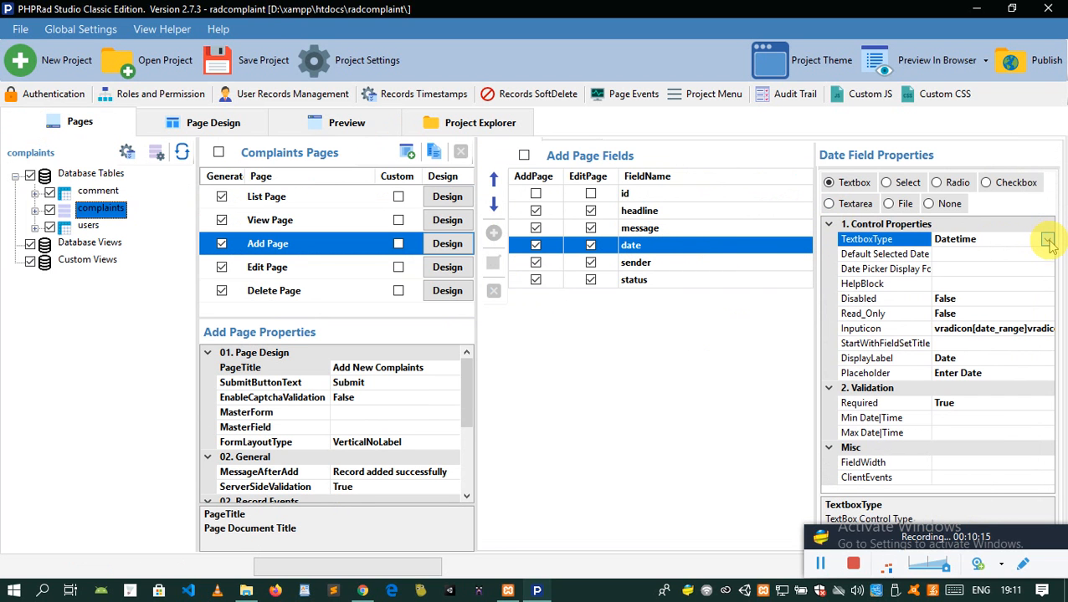
click(1046, 241)
click(1015, 239)
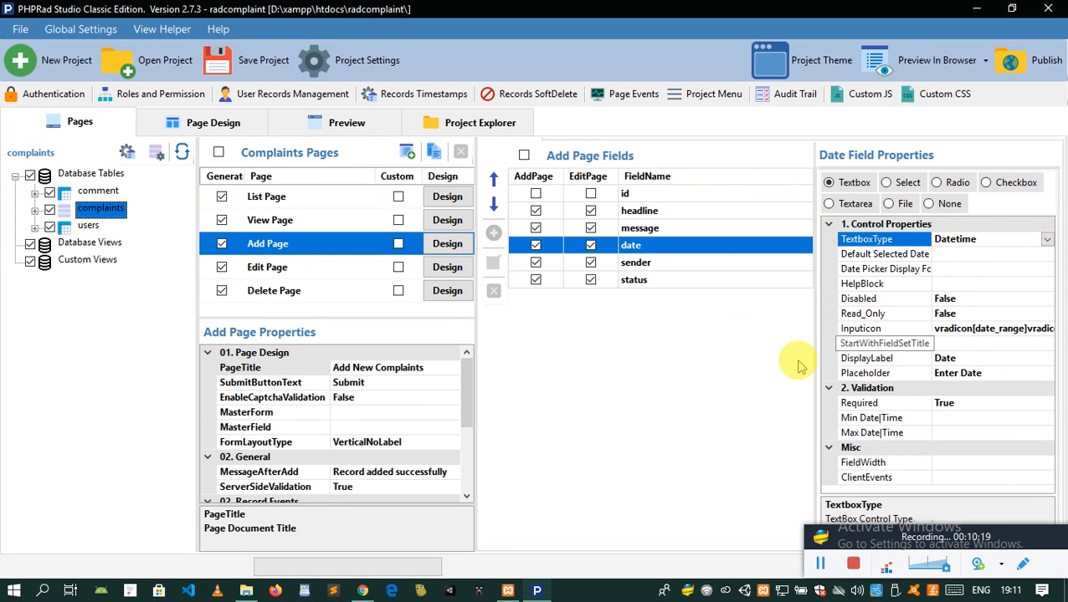
click(977, 256)
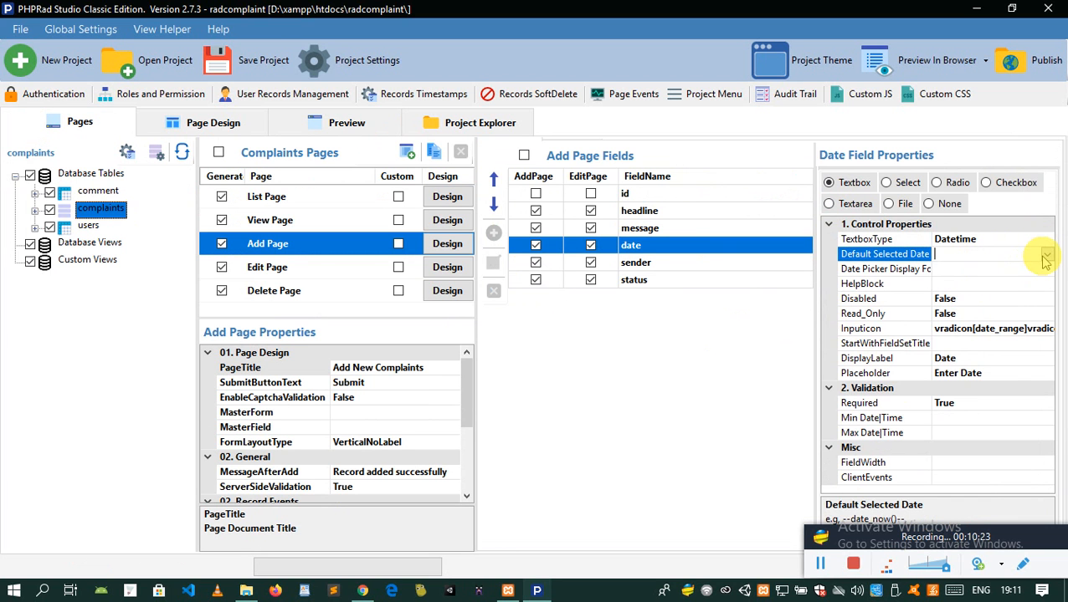
click(1046, 255)
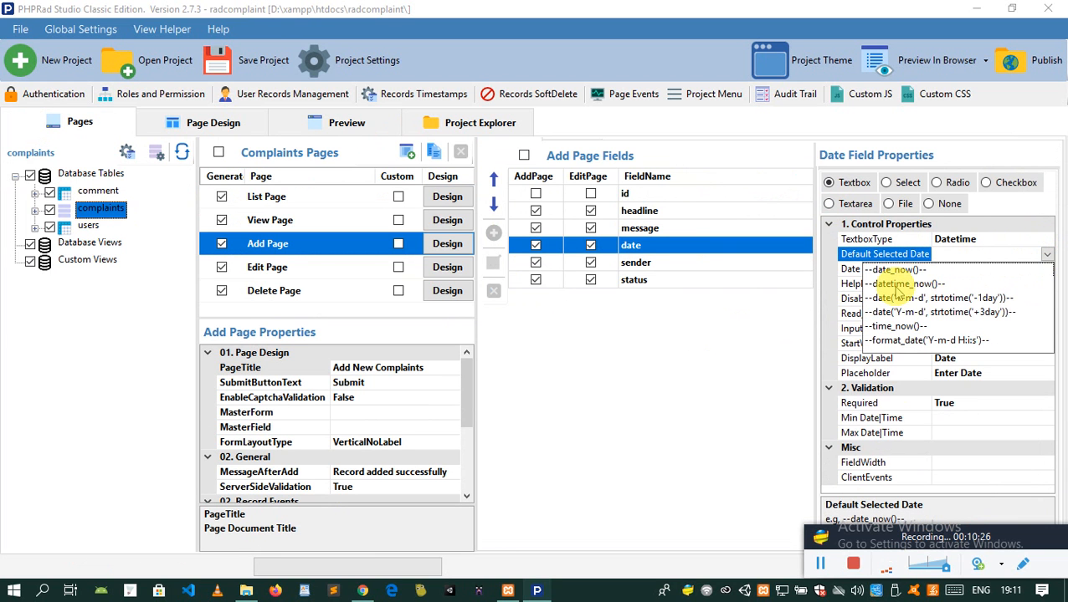
click(920, 284)
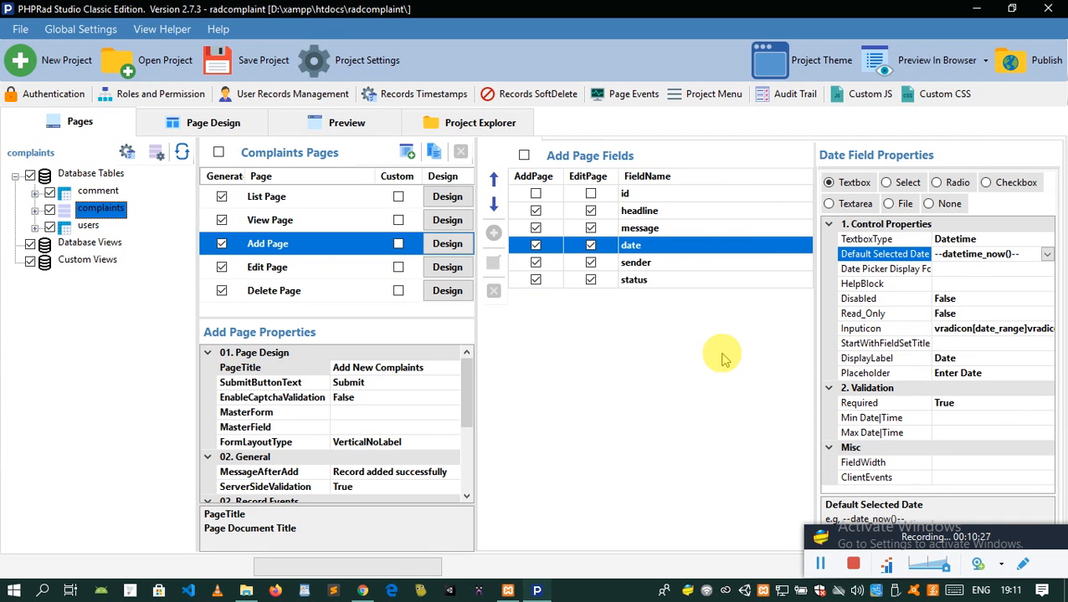
click(653, 264)
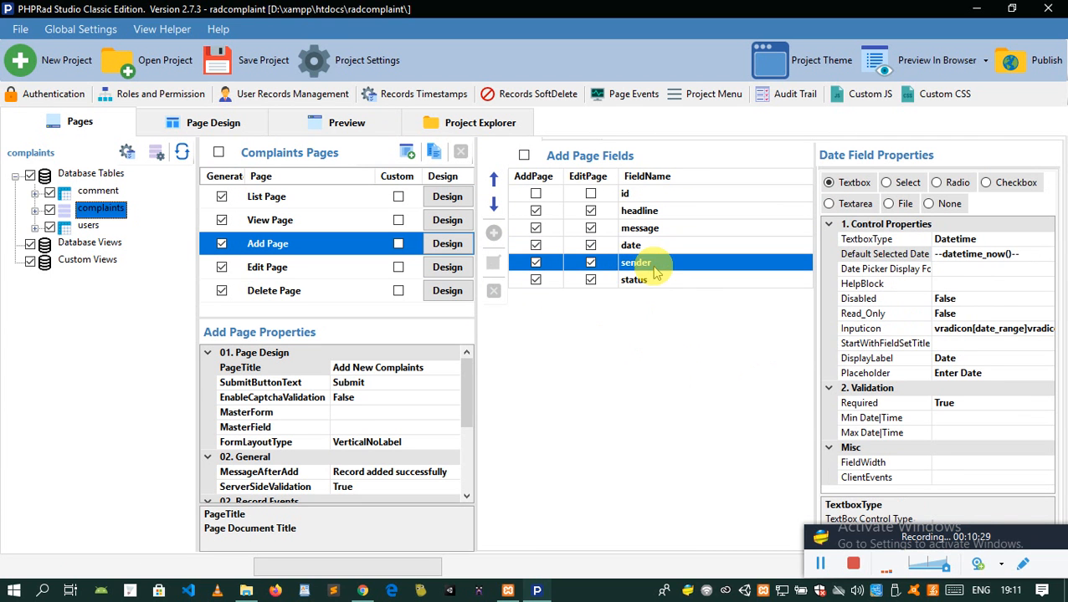
Change the sender field's input type from Datetime to a plain Text box
click(985, 244)
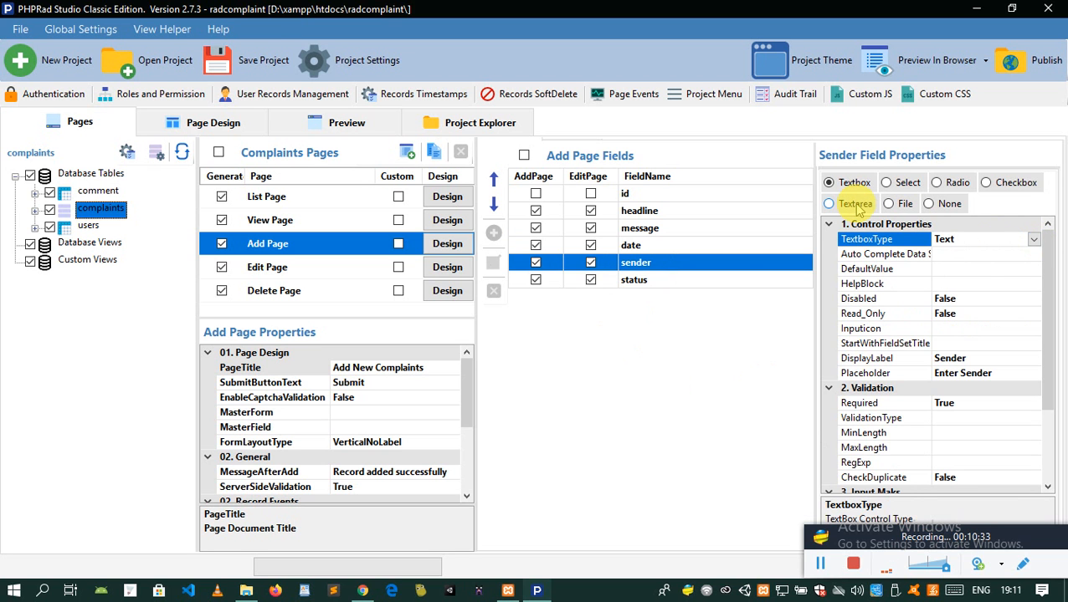
click(1035, 240)
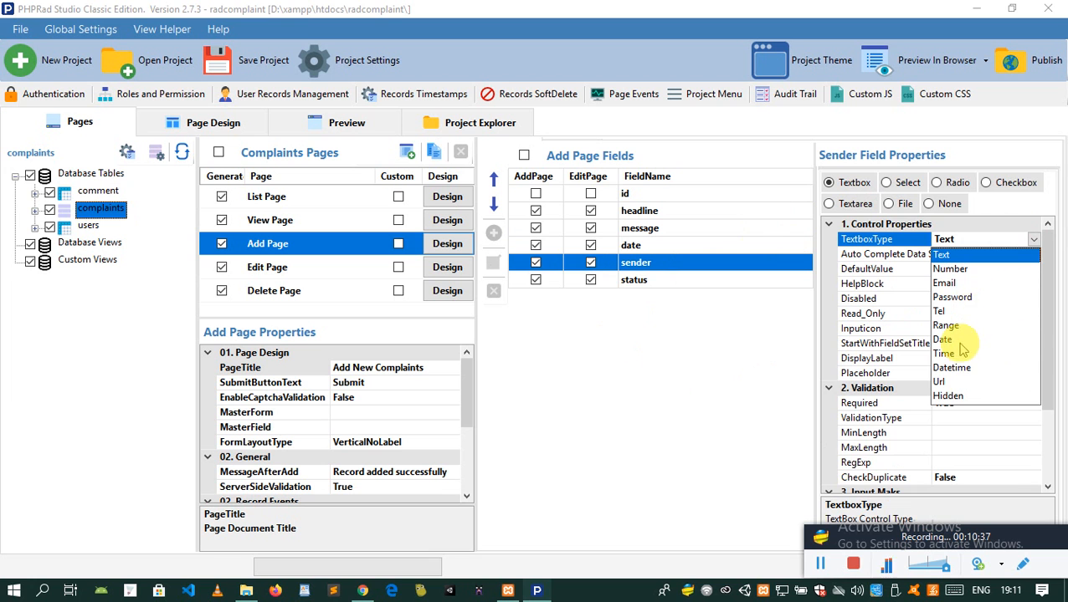
click(952, 369)
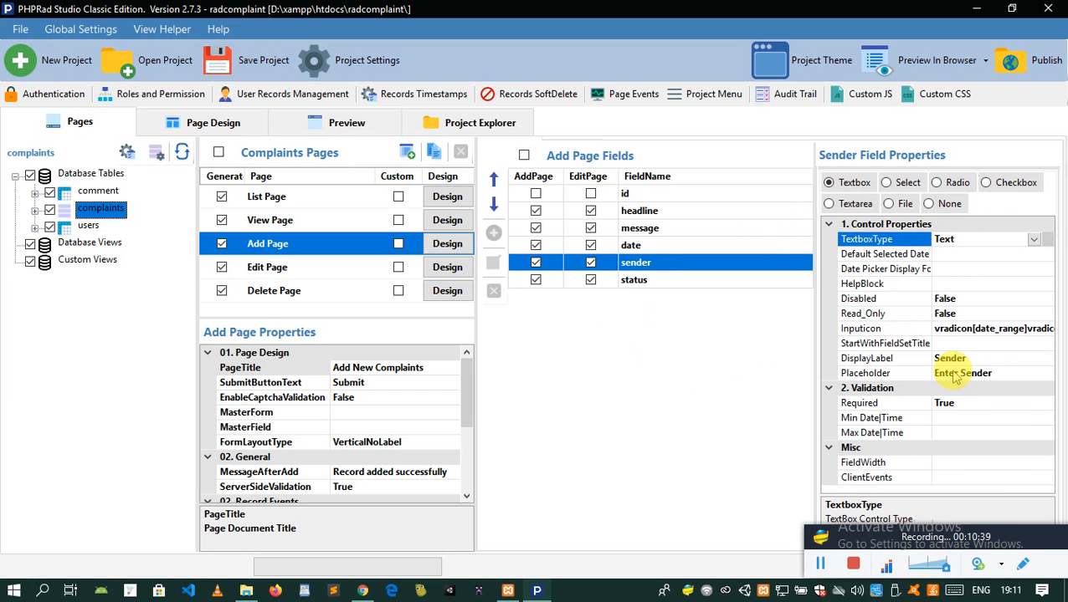
click(1047, 243)
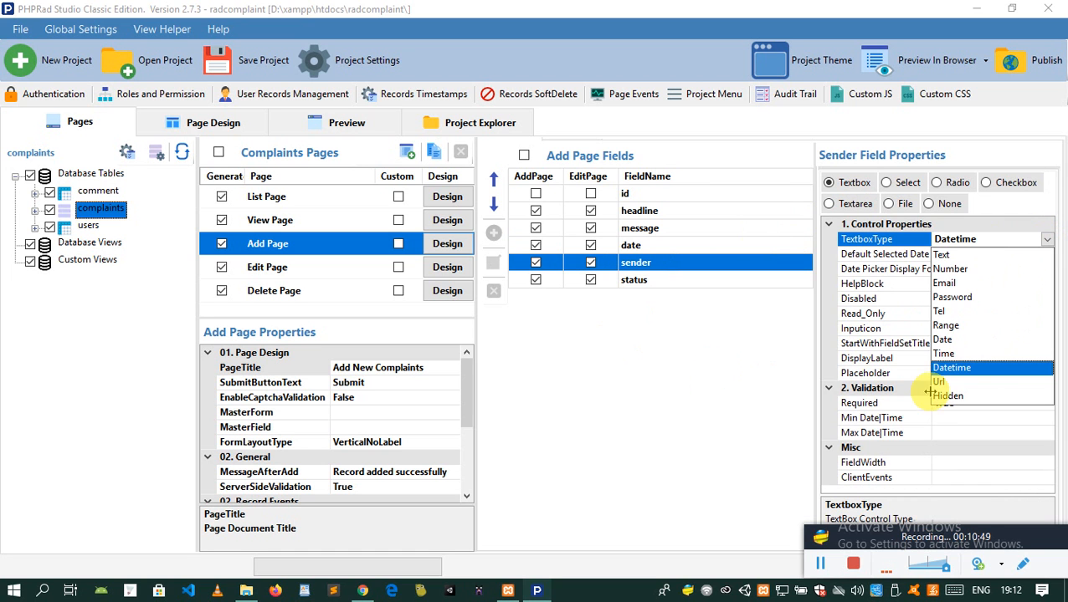
click(693, 372)
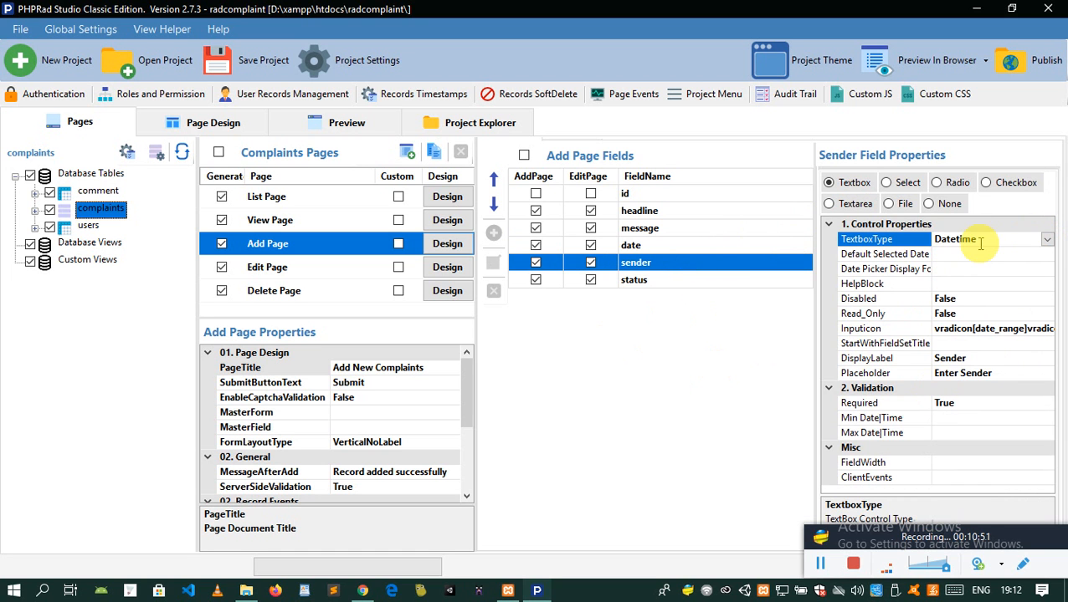
click(1046, 240)
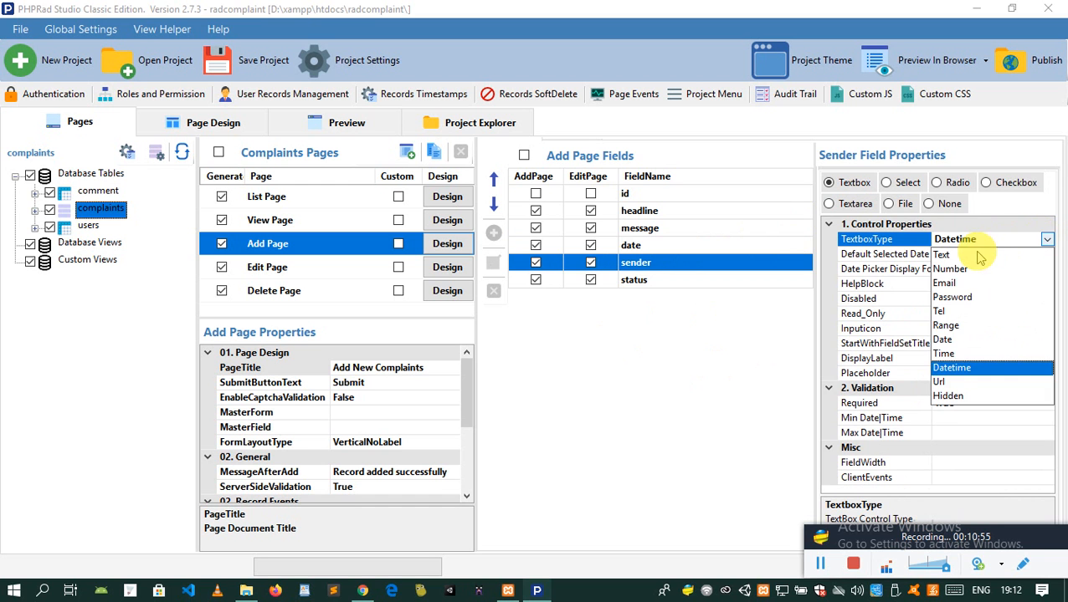
click(959, 263)
Check the sender's default value presets, then open the View Helper constants list
click(971, 254)
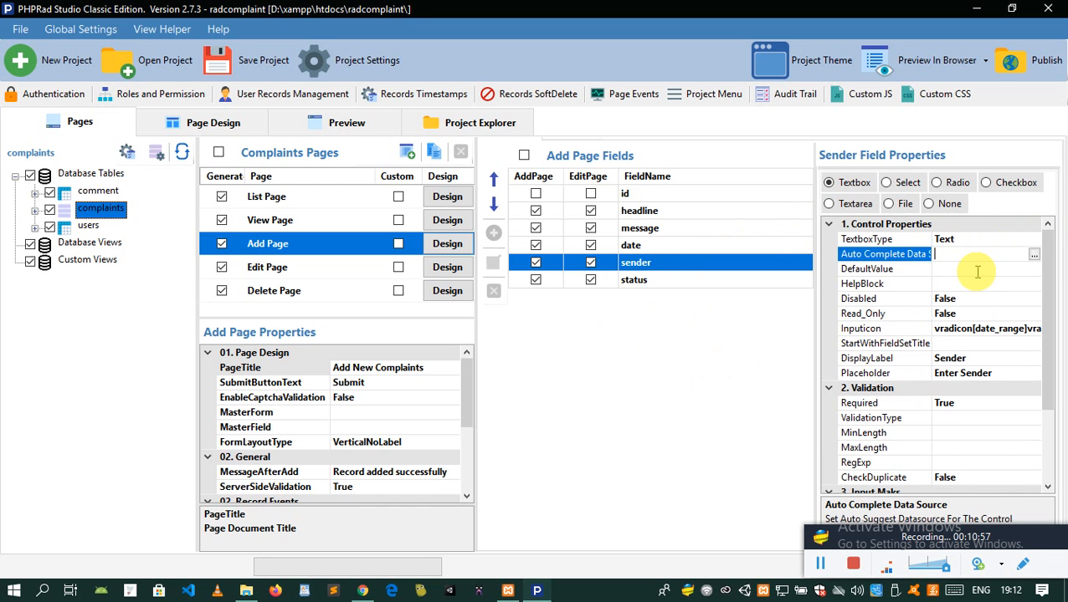
click(1003, 266)
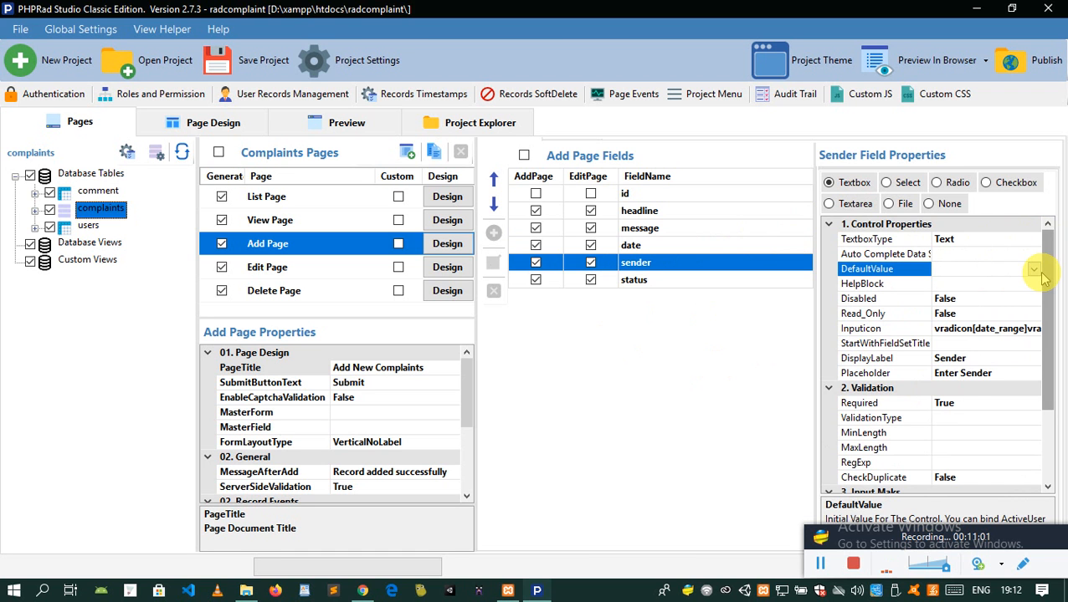
click(1035, 269)
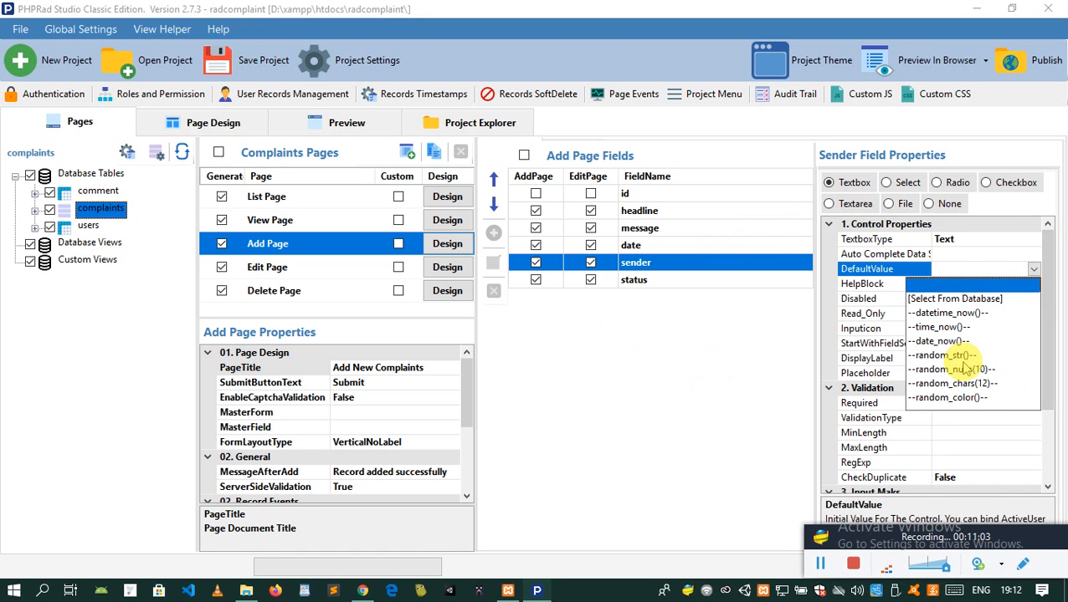
click(958, 269)
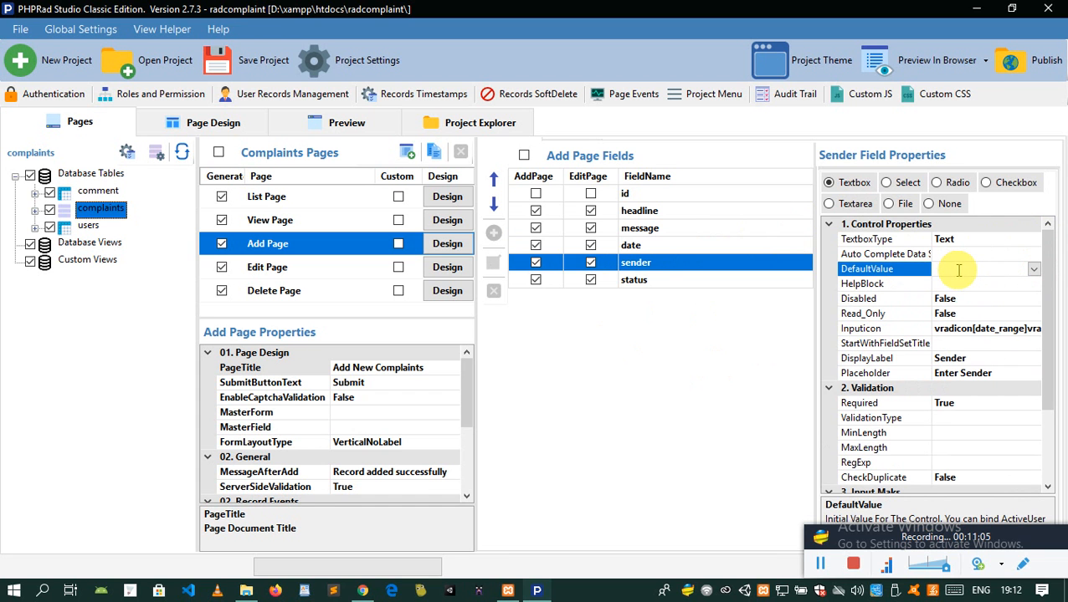
click(158, 31)
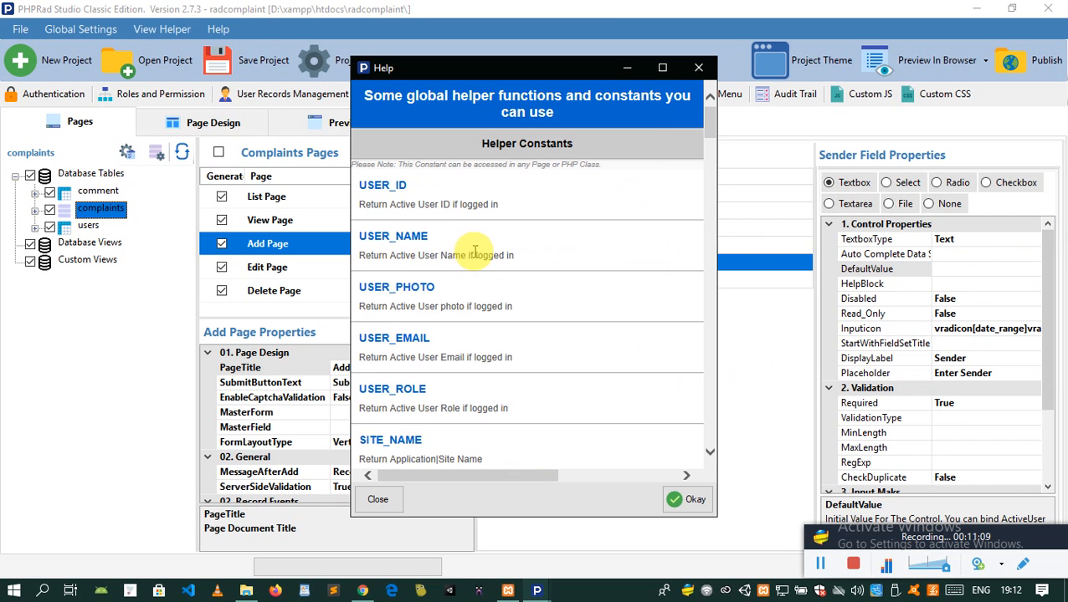
Copy USER_NAME from the Help list and type --USER_NAME into the sender's default value
double_click(362, 236)
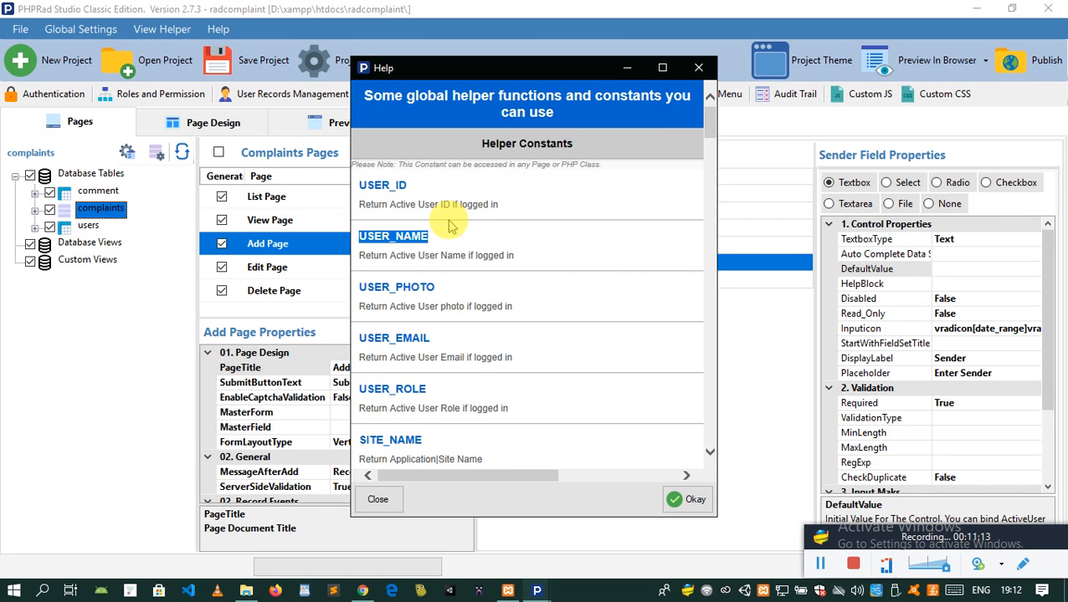
right_click(408, 240)
click(453, 267)
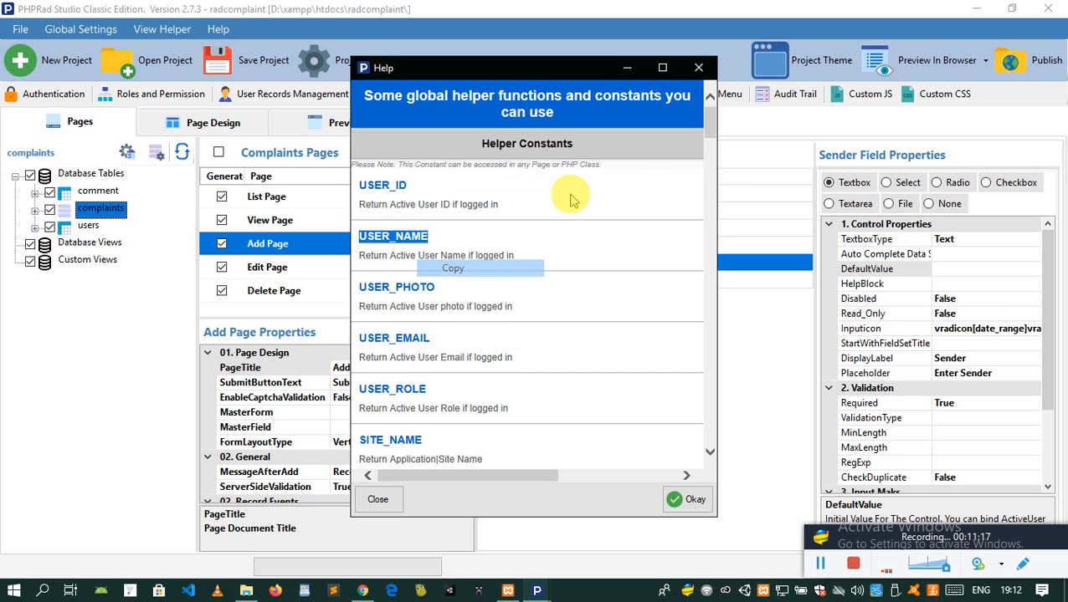
click(699, 67)
click(953, 269)
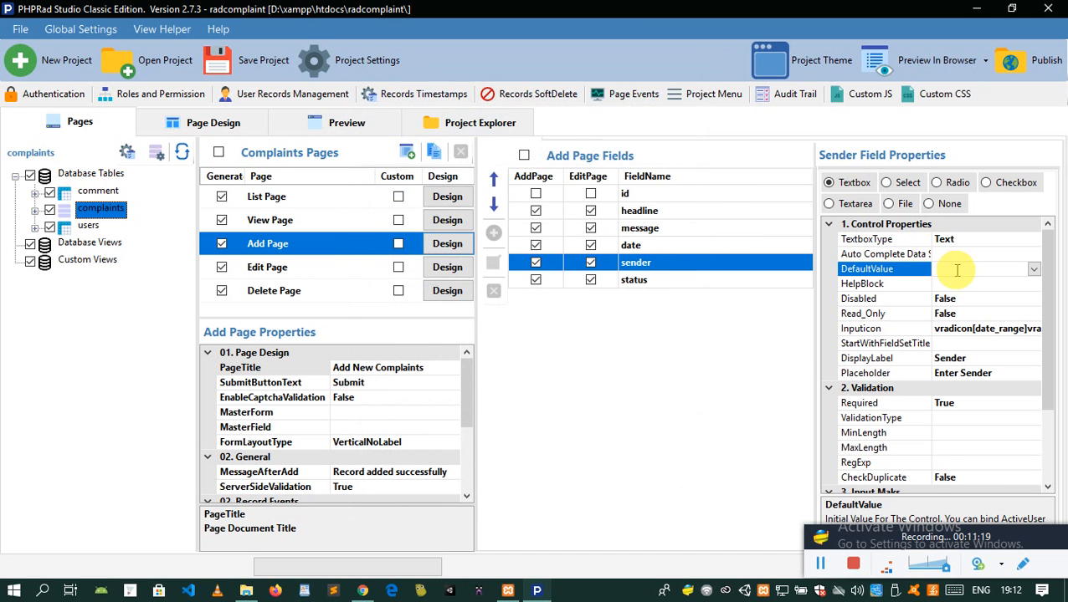
text(--)
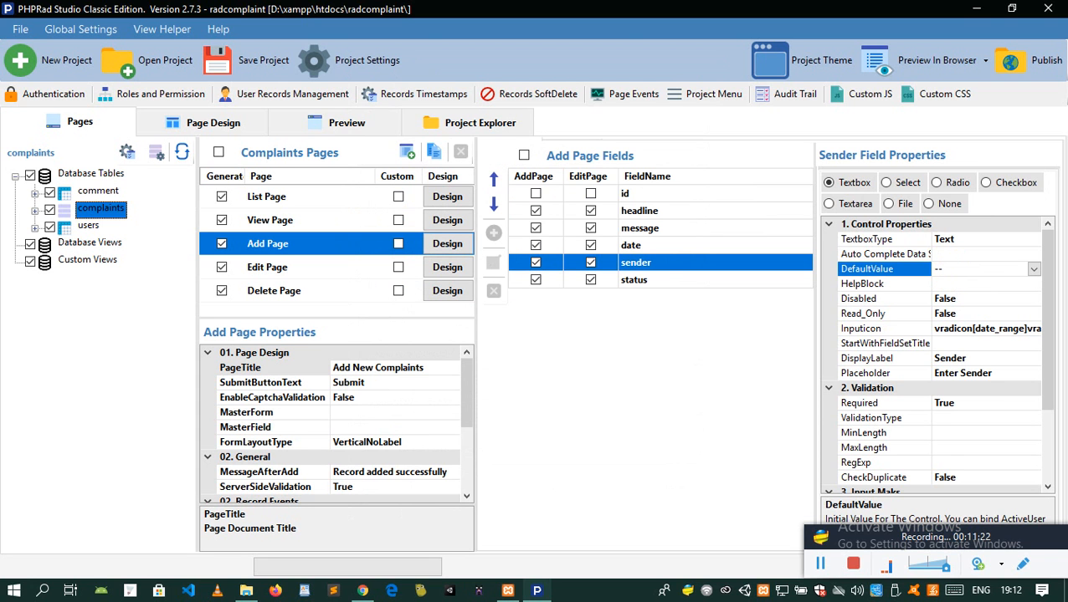
text(USER_NAME--)
Turn the status field into a Select whose options are entered manually
click(572, 418)
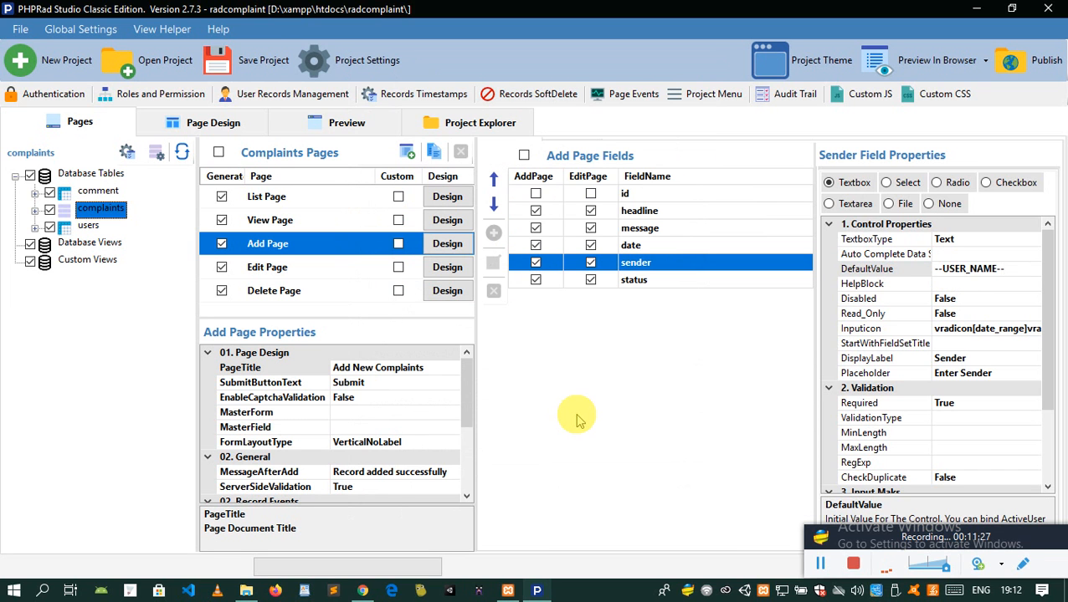
click(672, 279)
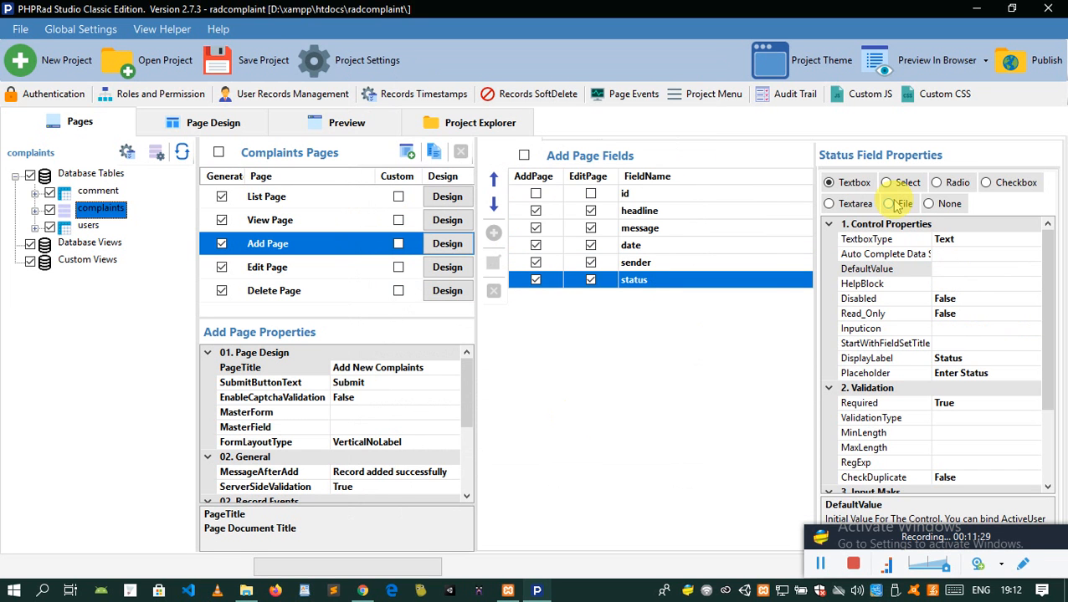
click(887, 184)
click(1002, 239)
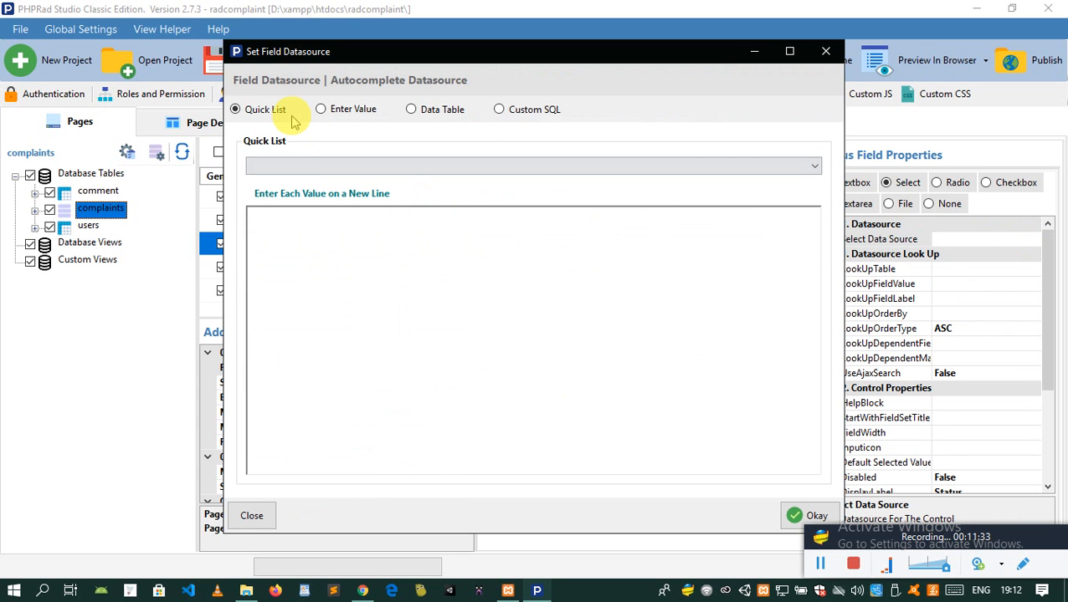
click(319, 109)
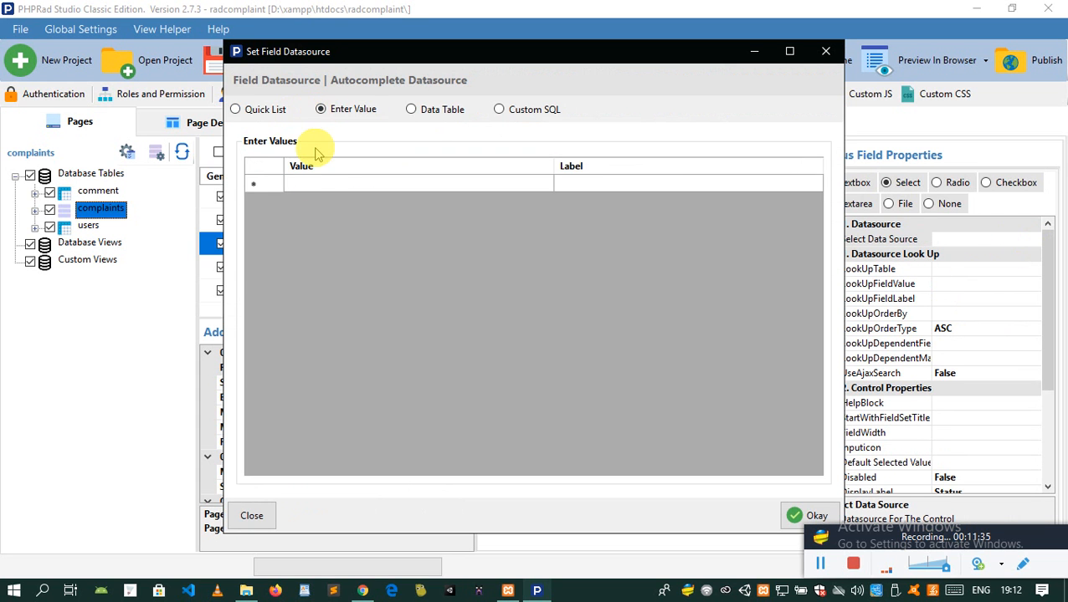
Enter the options active and complete, fixing a typo, and save the list
click(320, 183)
text(activfe)
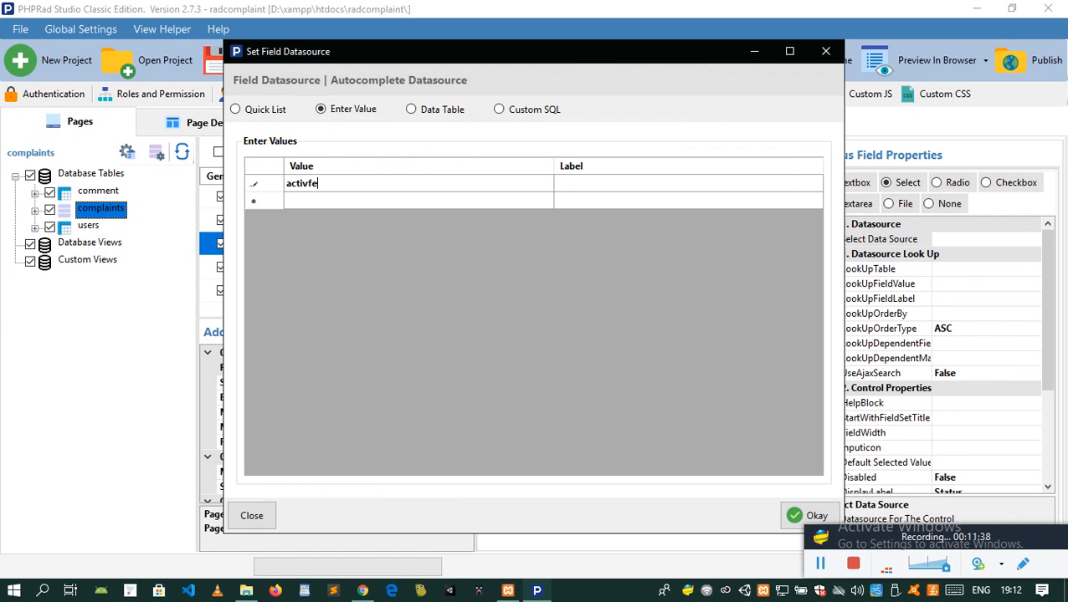
key(Return)
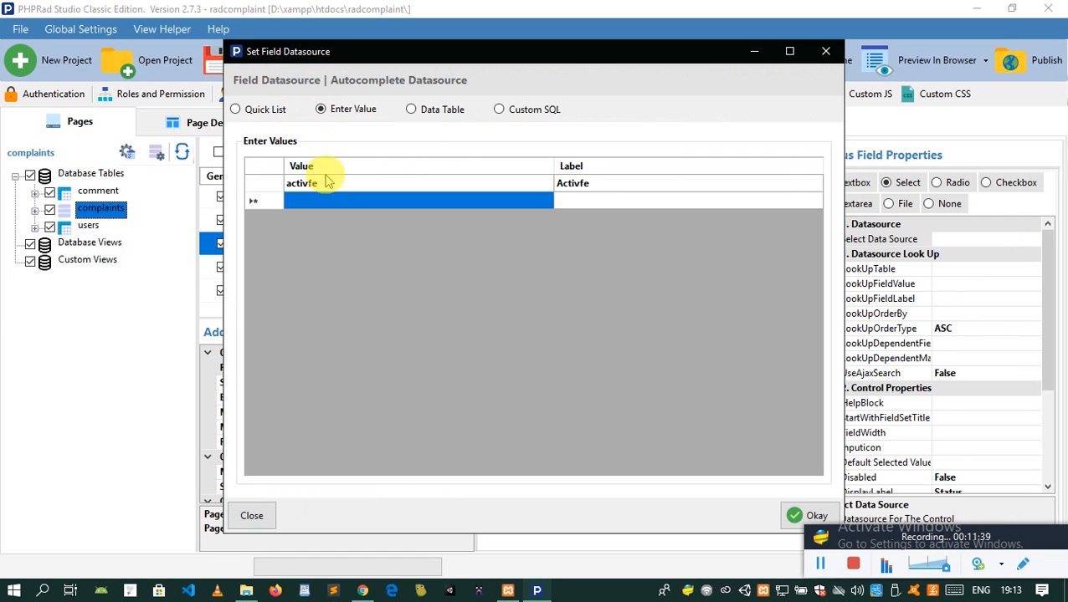
click(326, 183)
click(326, 183)
key(BackSpace)
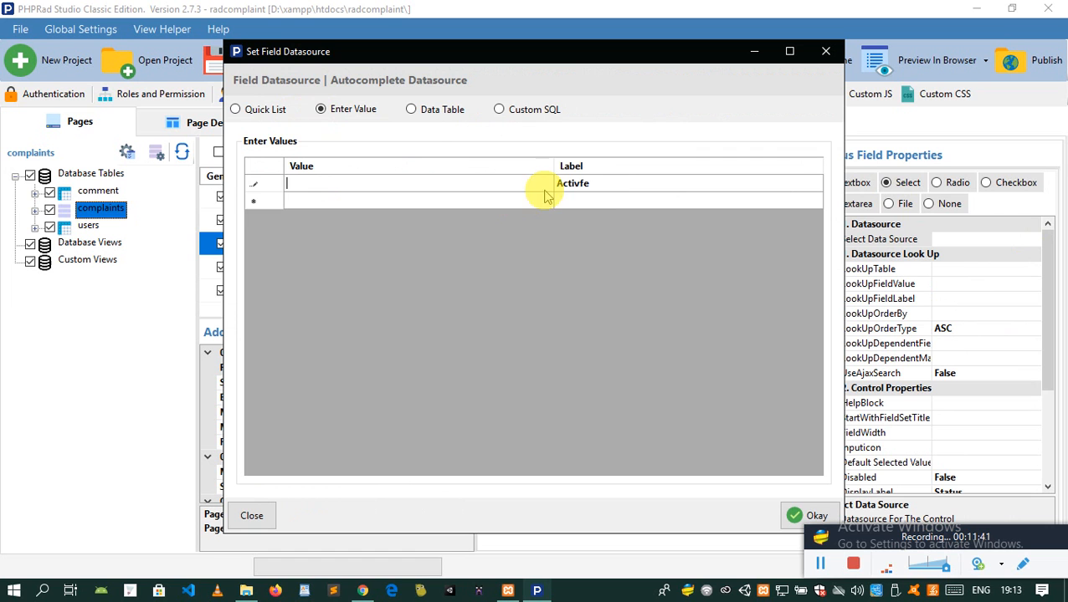
click(607, 185)
click(323, 184)
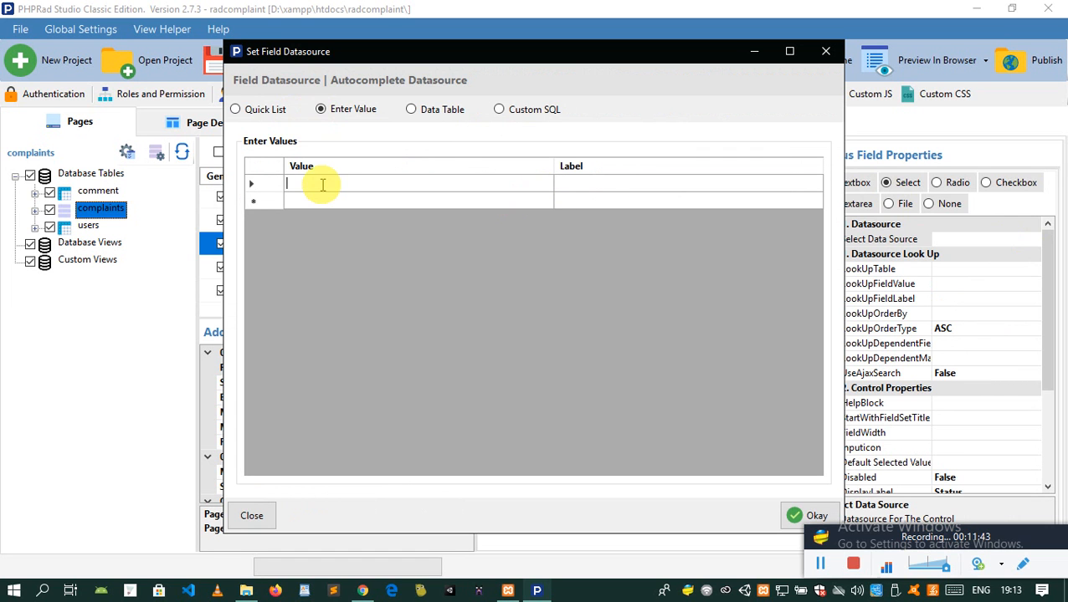
text(active)
key(Return)
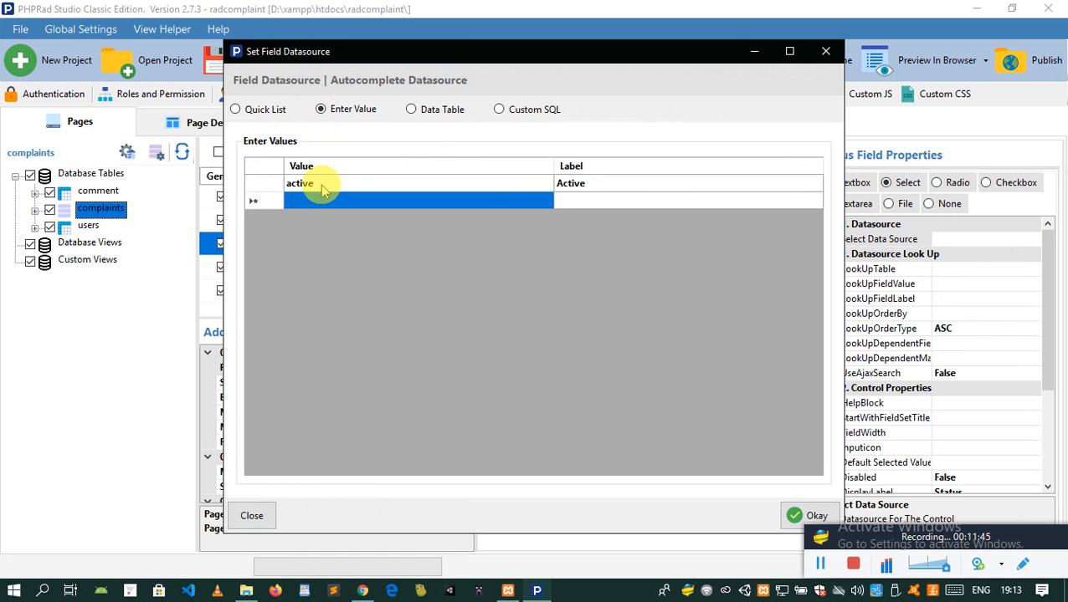
text(complete)
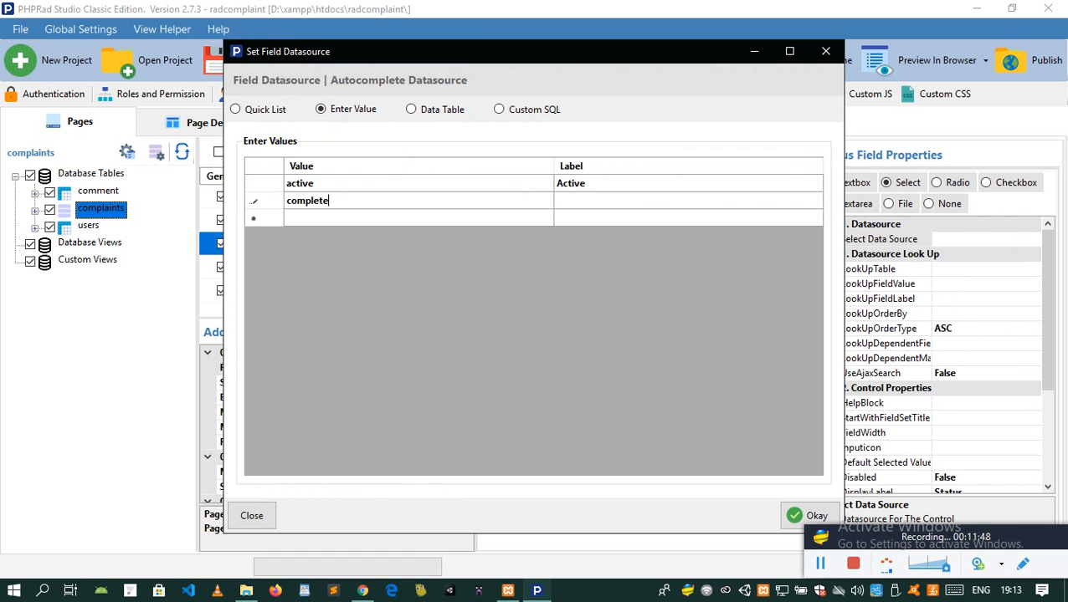
key(Return)
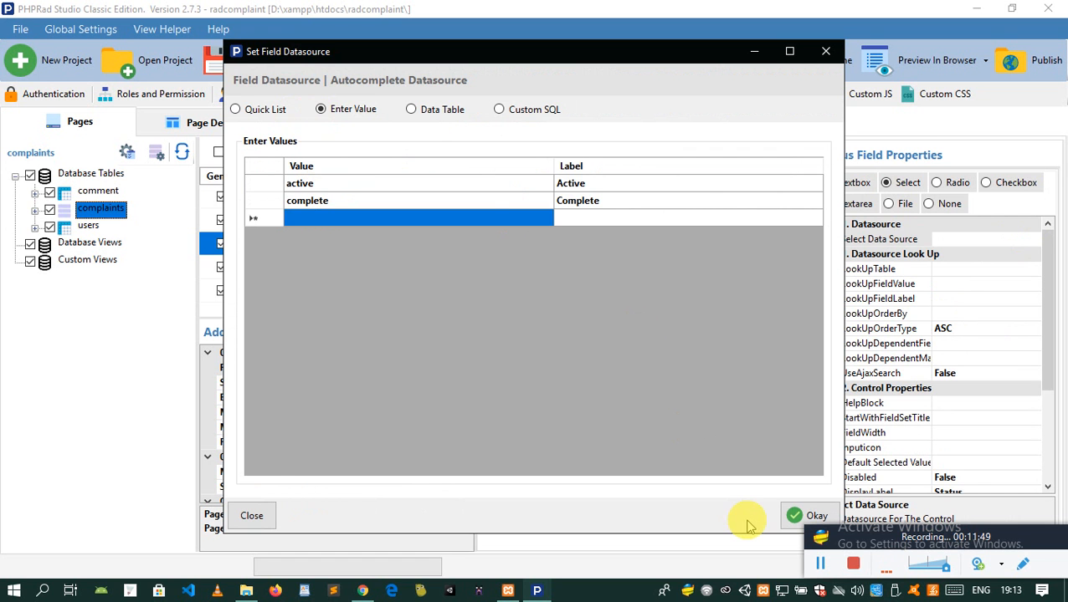
click(788, 516)
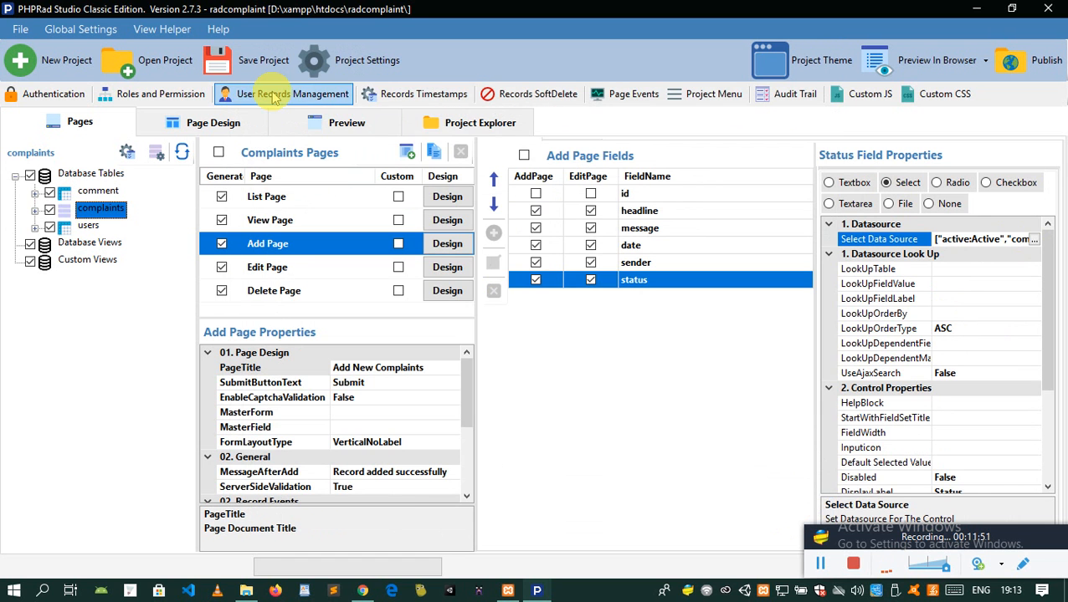
click(345, 122)
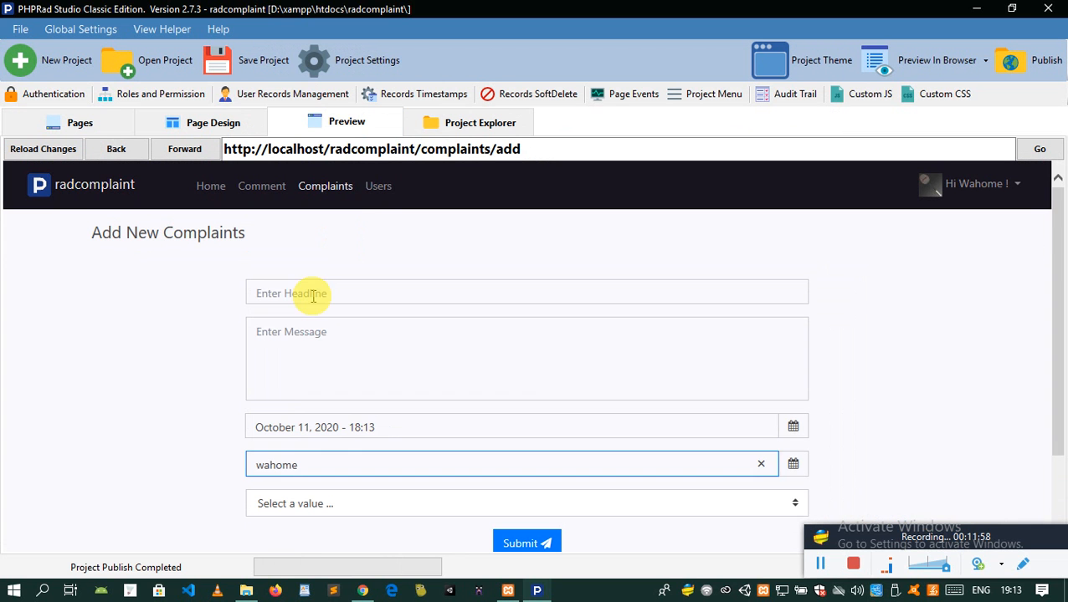
Check the preview's prefilled date, sender and status options, then return to the complaints pages
click(313, 294)
click(410, 371)
scroll(717, 332, down, 1)
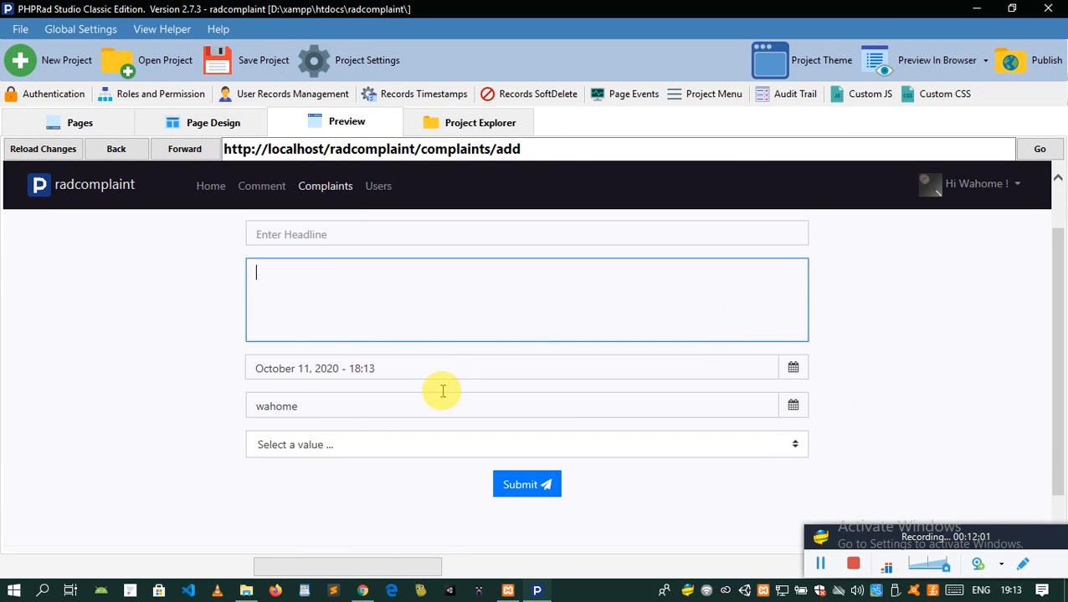
click(334, 368)
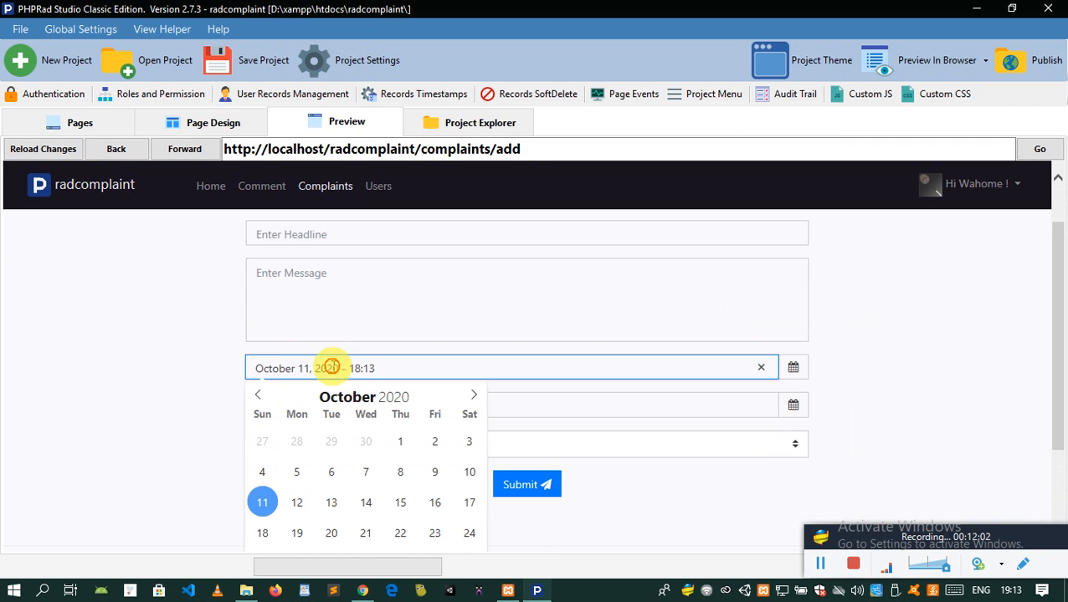
click(205, 376)
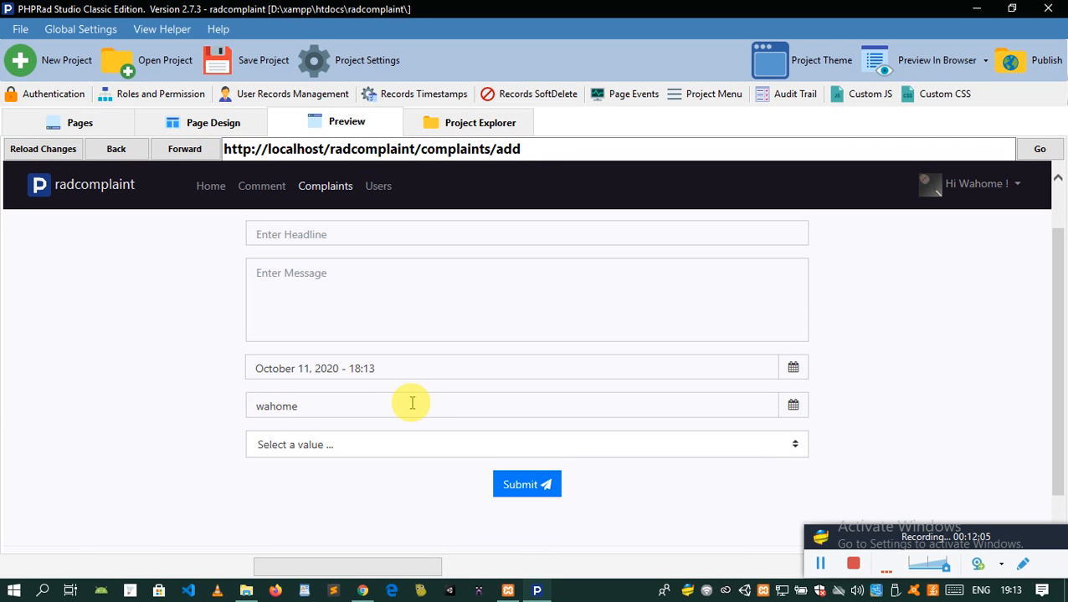
drag(398, 407, 233, 410)
click(191, 473)
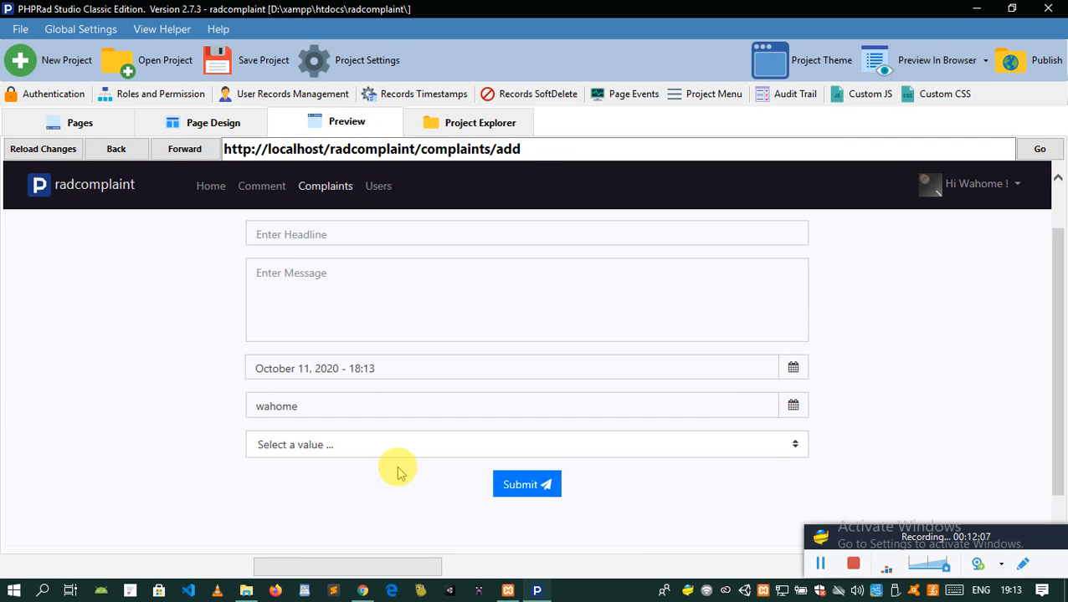
click(322, 446)
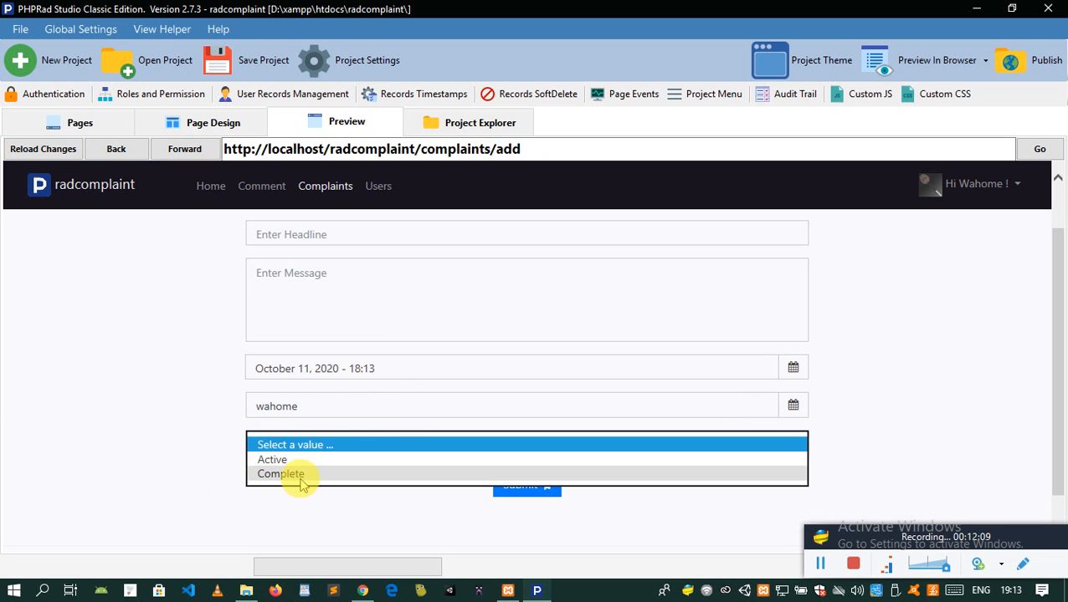
click(318, 473)
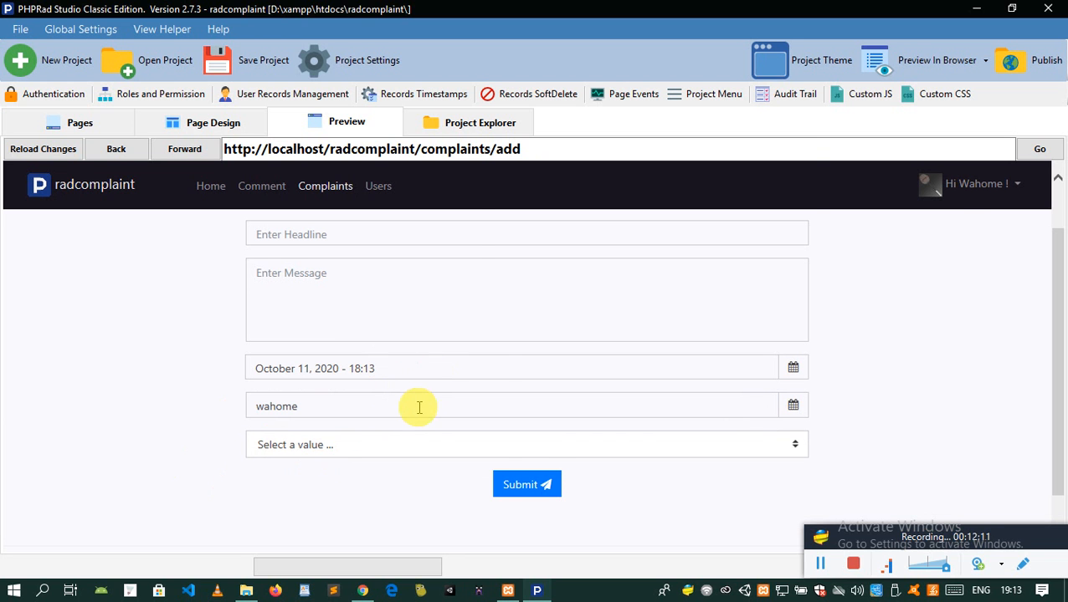
click(74, 123)
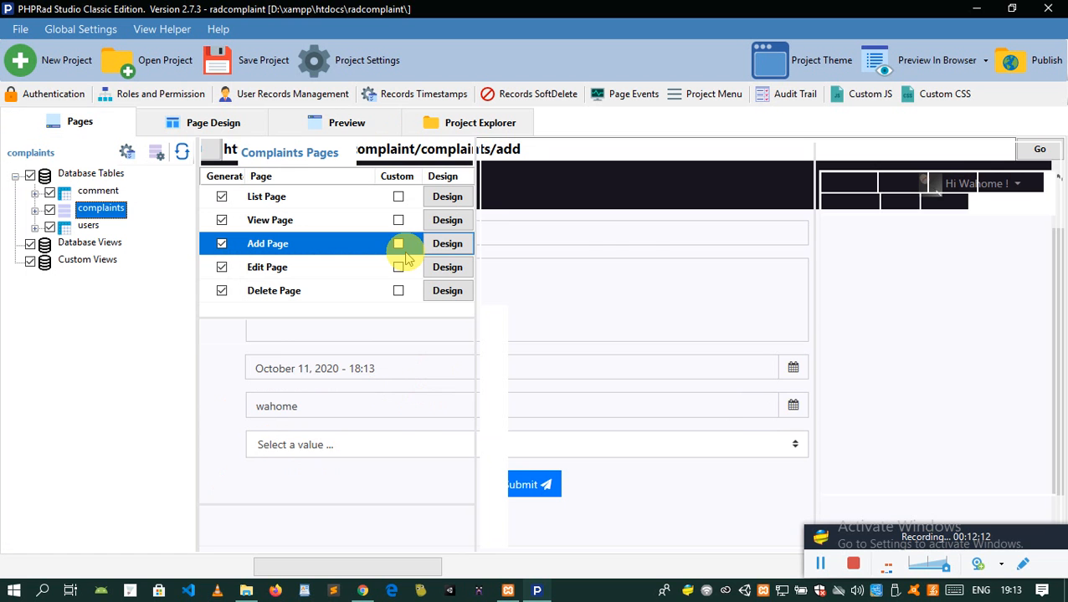
Make the date field a hidden input with Required set to False
click(665, 244)
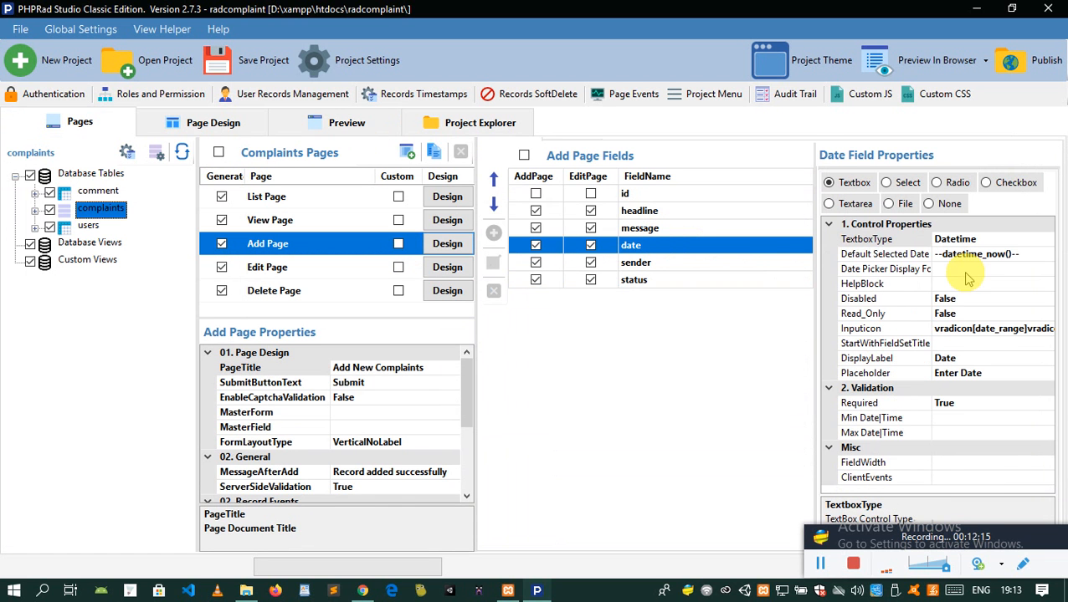
click(1023, 239)
click(1025, 240)
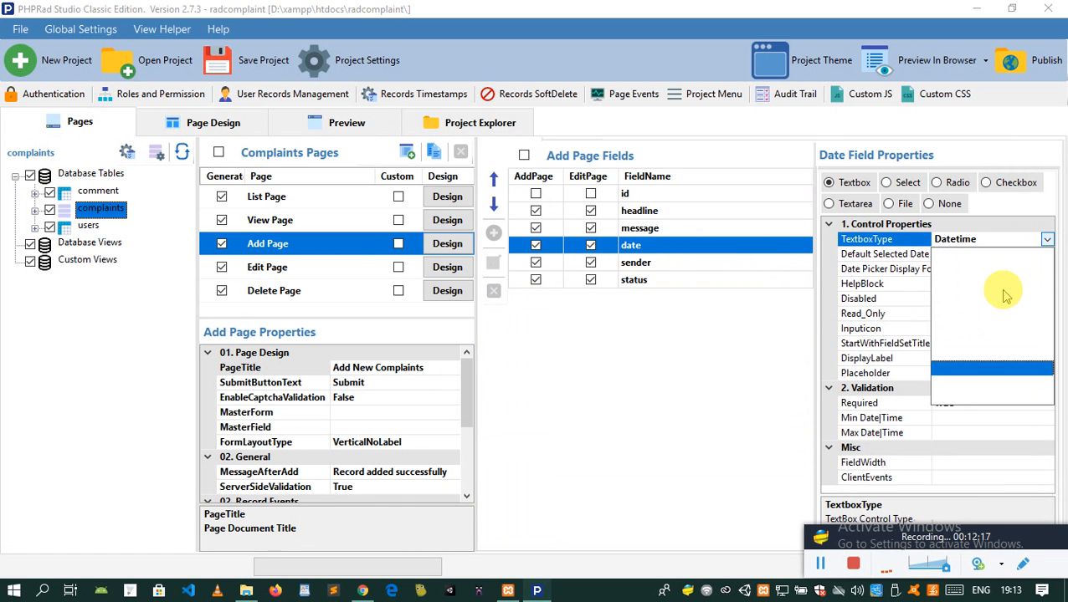
click(948, 397)
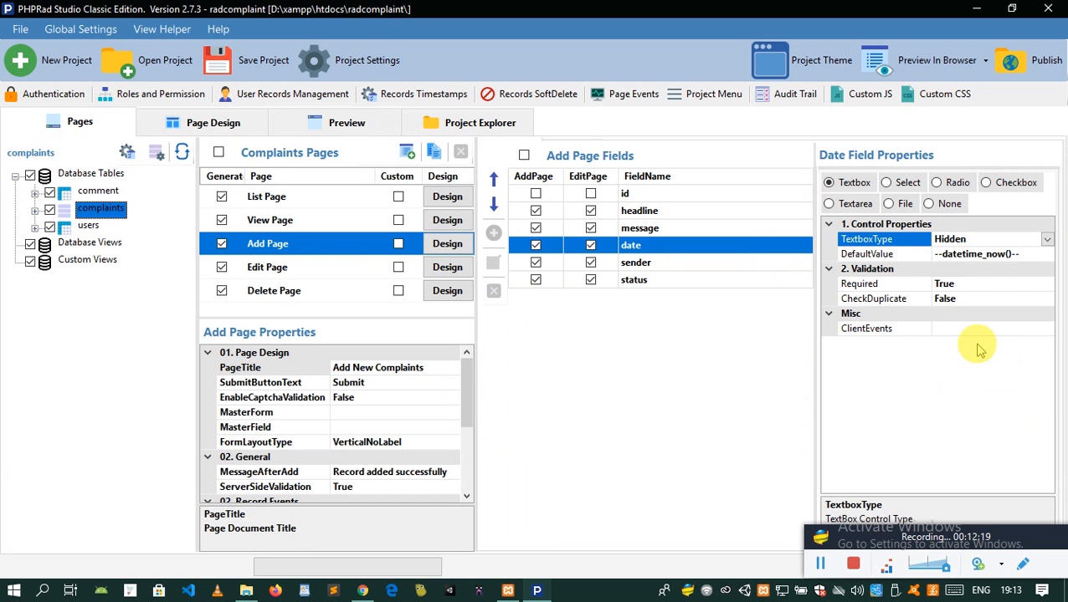
click(983, 288)
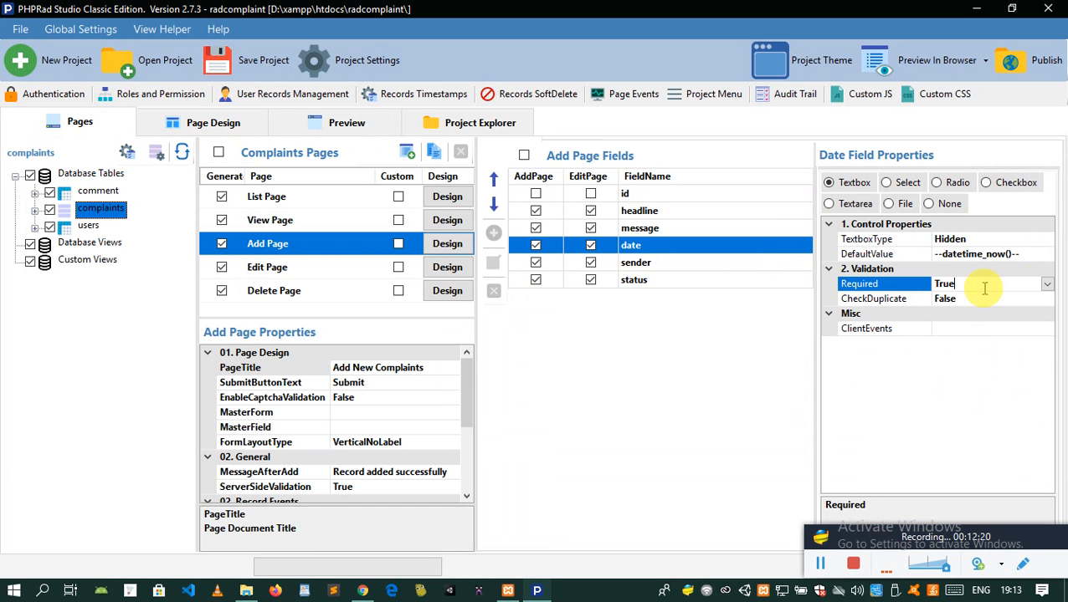
click(1044, 284)
click(946, 318)
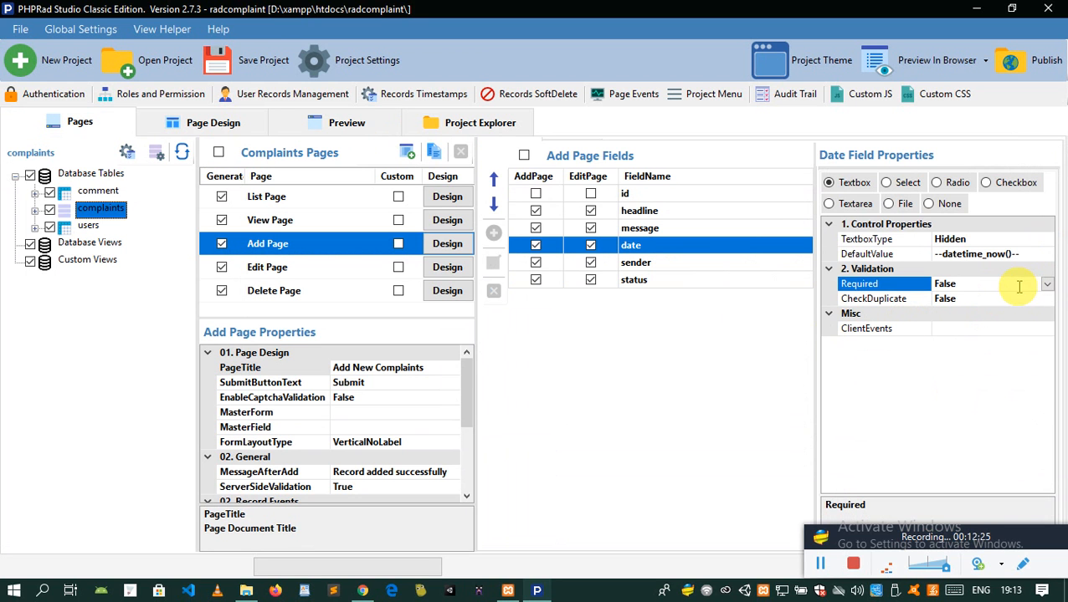
Make the sender field a hidden input with Required set to False
click(686, 262)
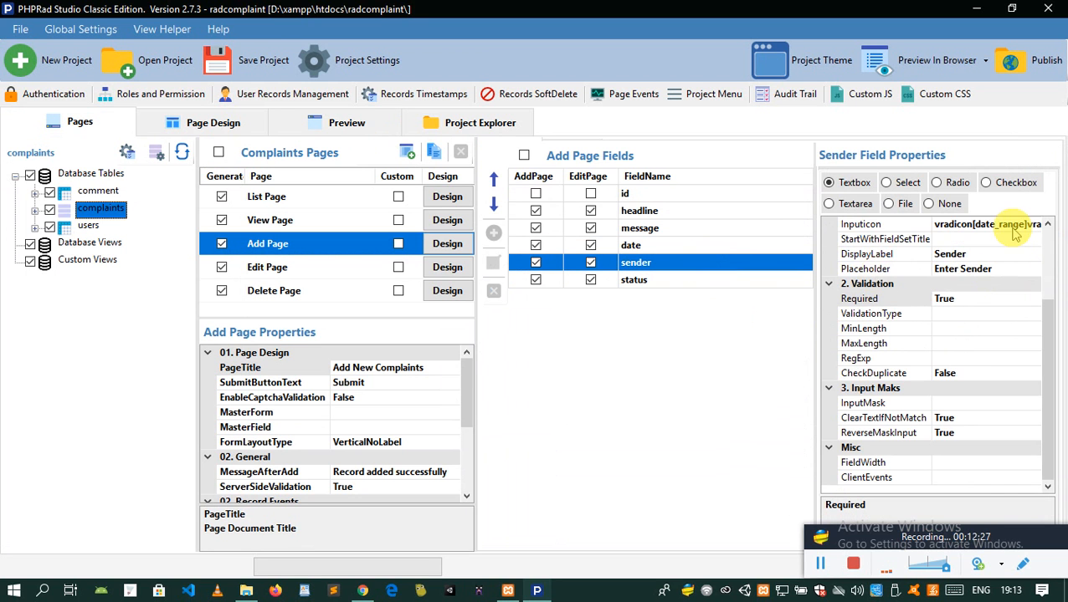
scroll(1016, 238, up, 3)
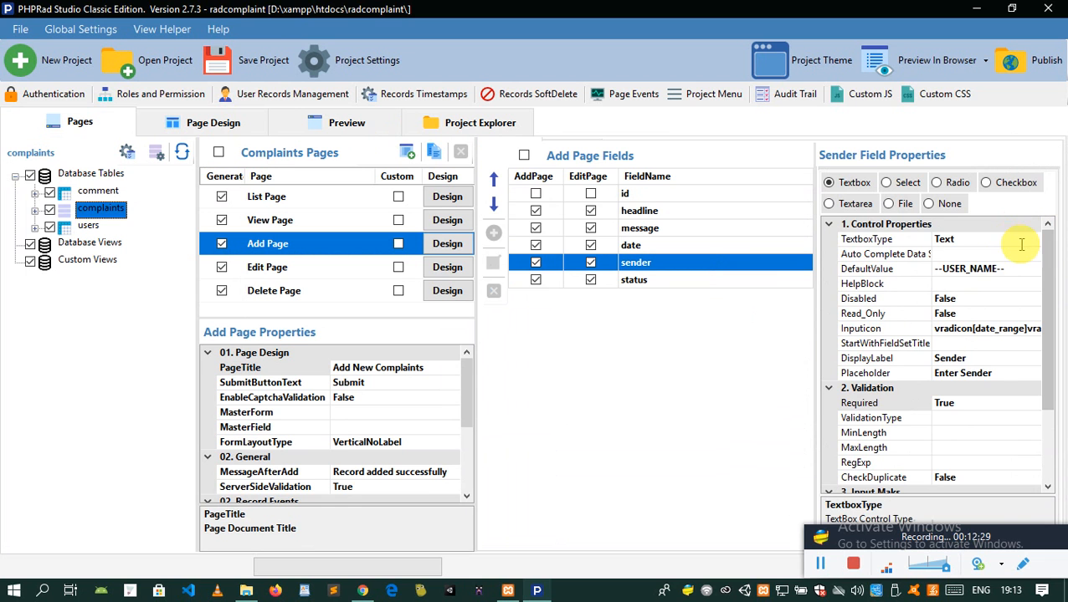
click(1021, 241)
click(1034, 239)
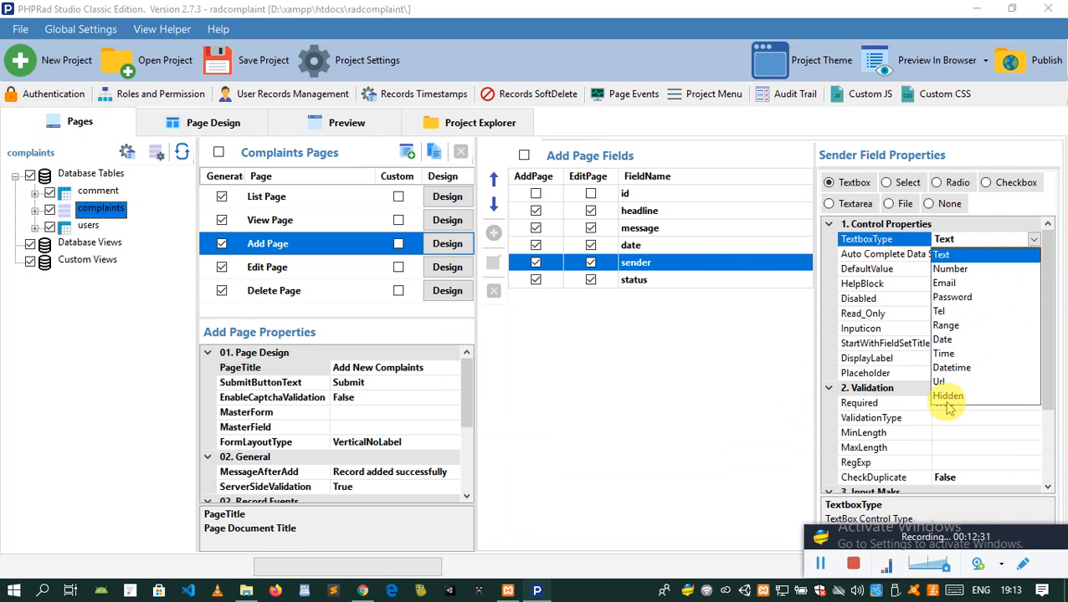
click(948, 398)
click(962, 284)
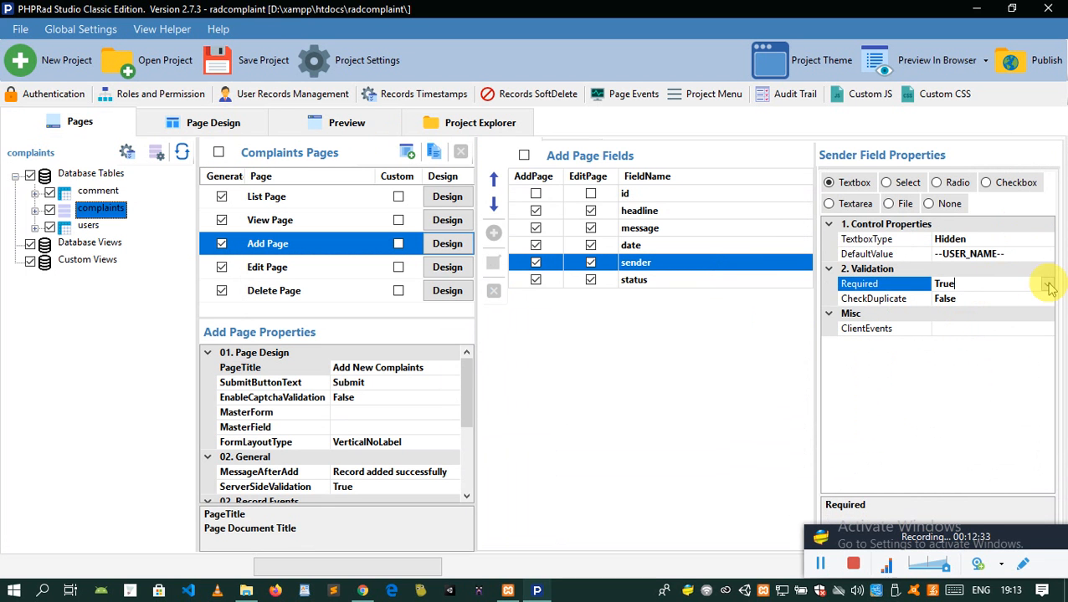
click(1048, 287)
click(944, 321)
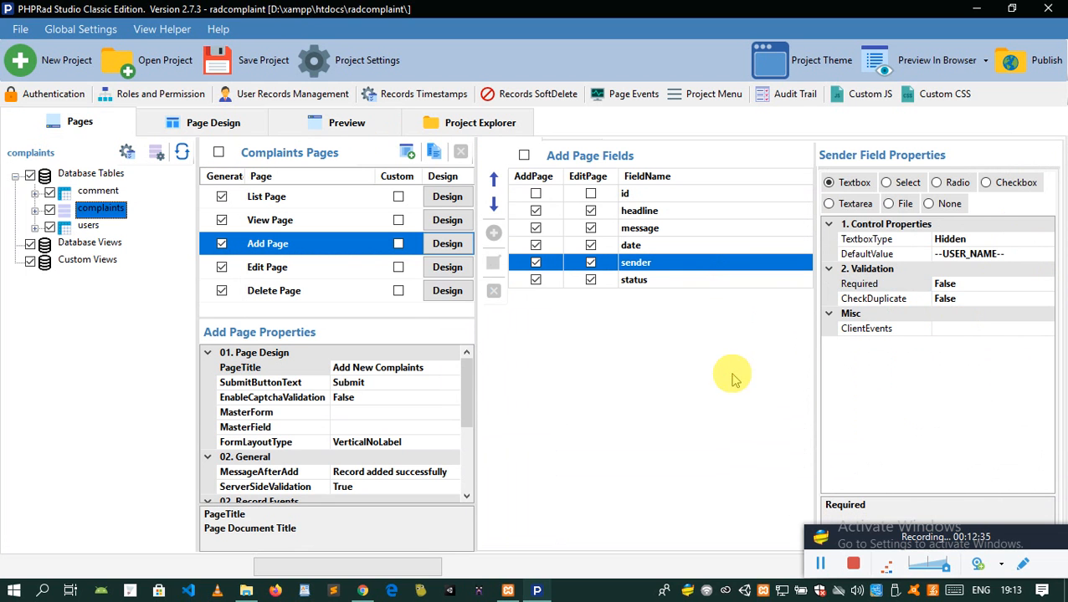
Give the status field the placeholder 'set status..' and preview the form
click(698, 281)
click(991, 358)
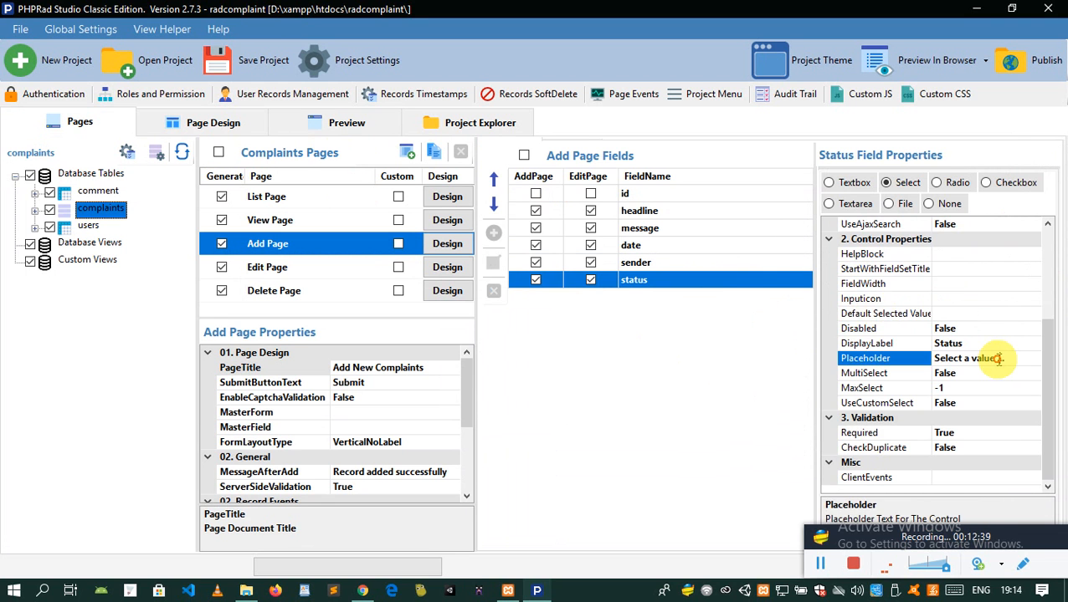
text(set status)
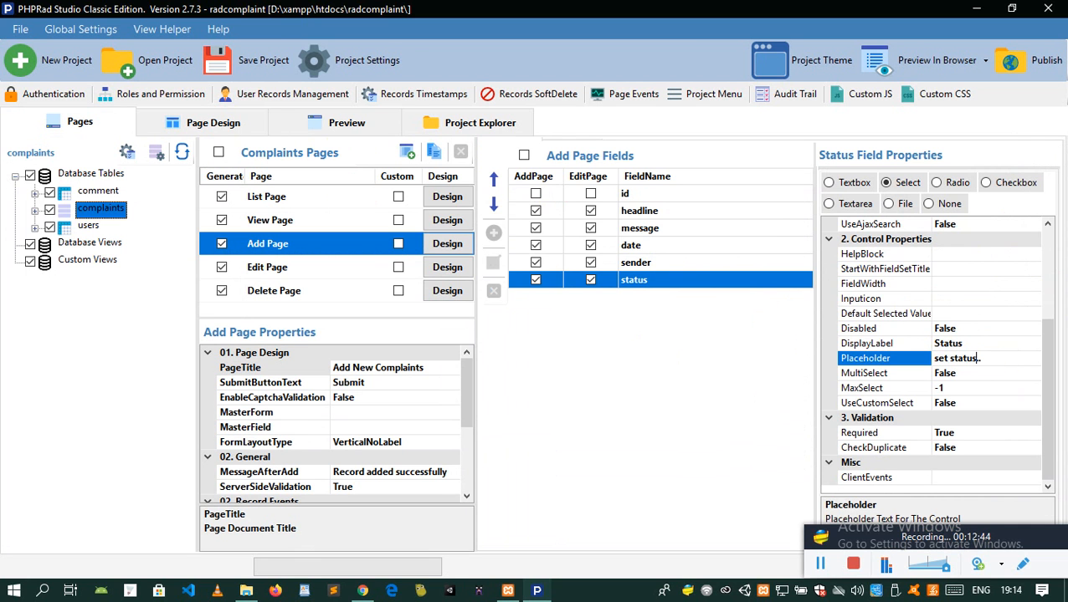
click(348, 124)
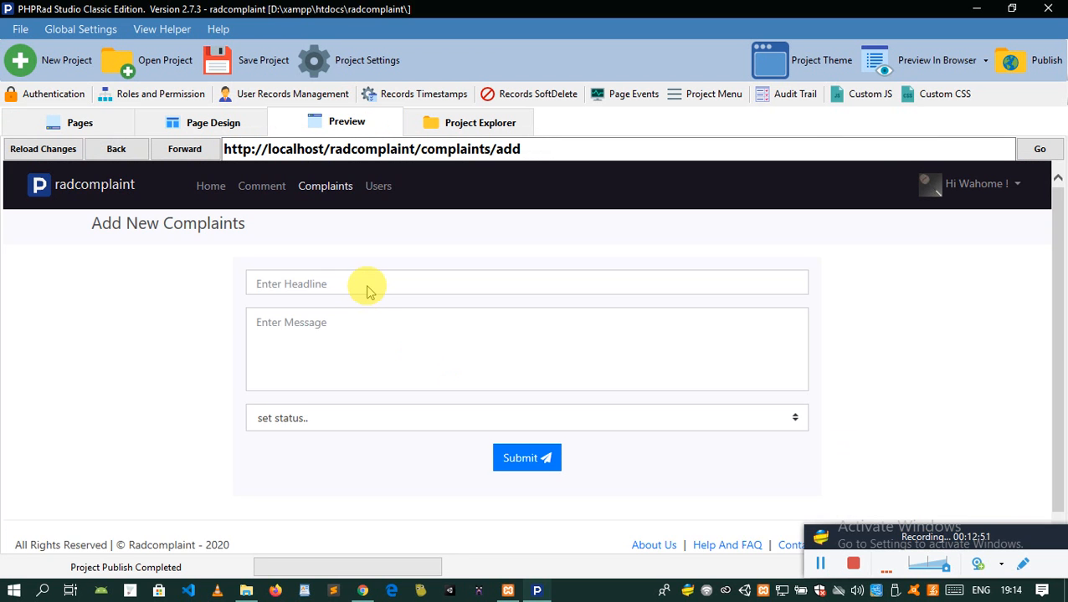
Enter the headline 'my app stopped working' in the preview complaint form
click(368, 290)
click(355, 344)
click(372, 294)
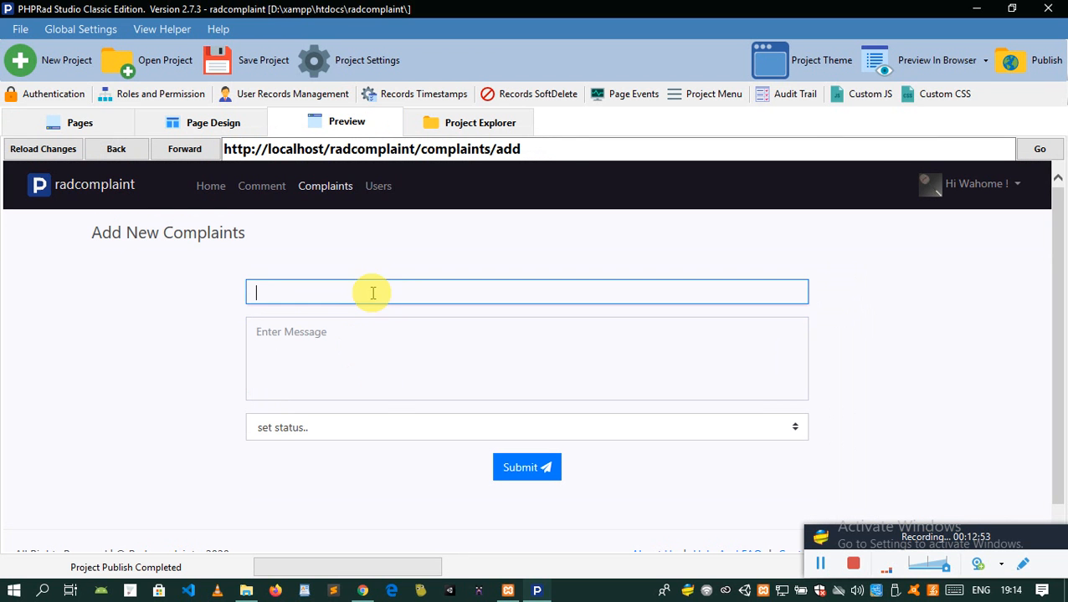
click(149, 348)
click(312, 291)
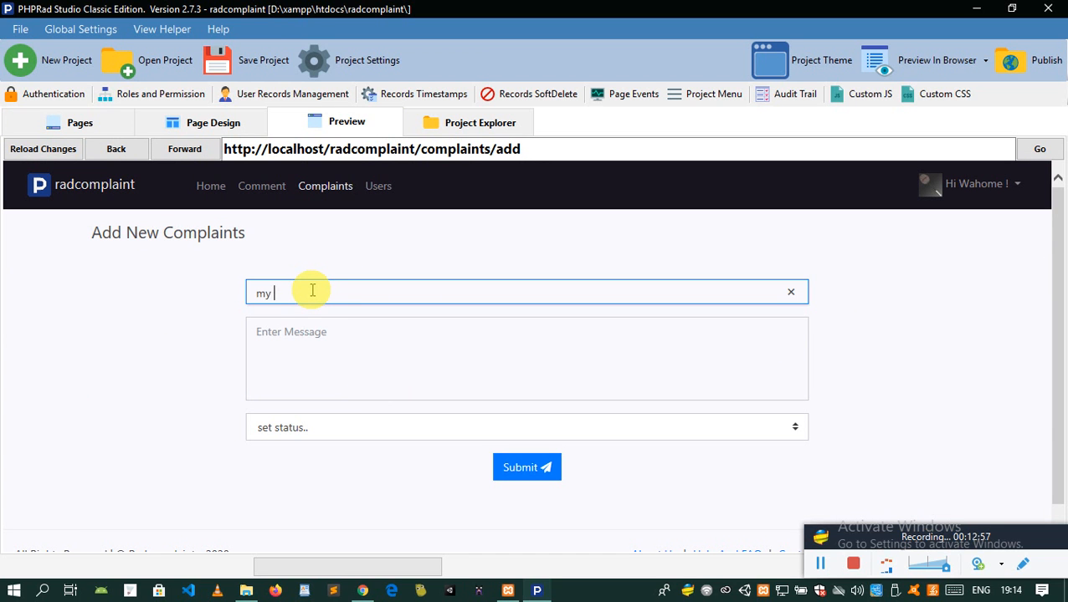
text(my app stopped work)
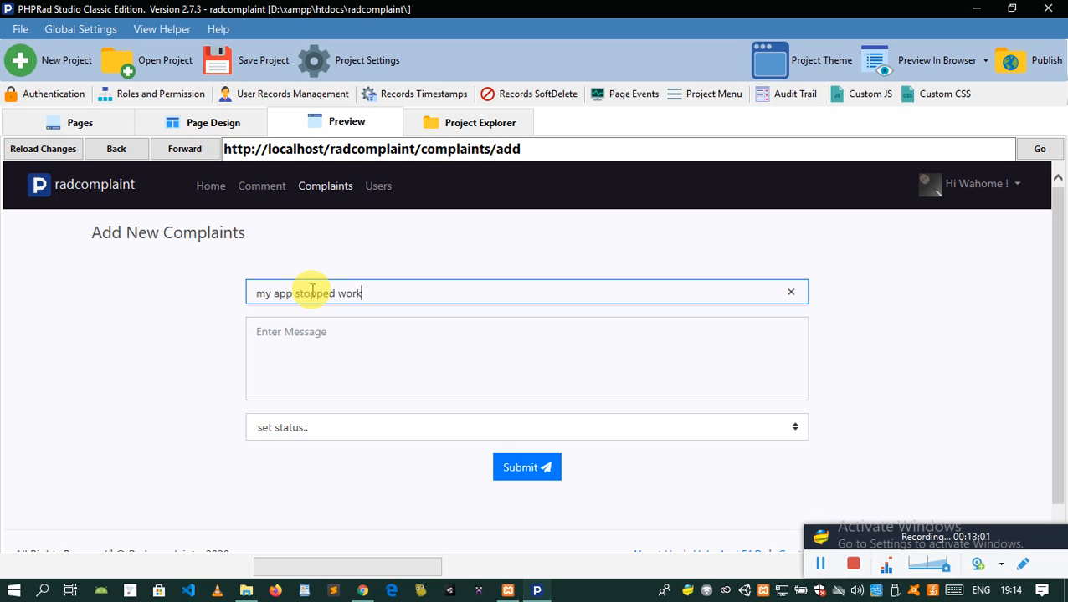
text(ing)
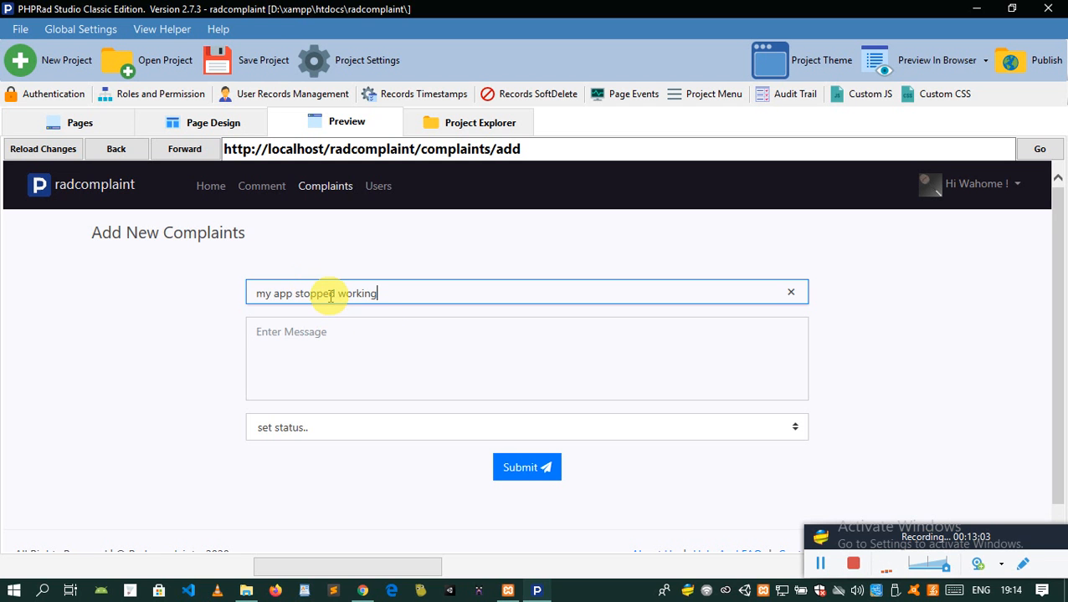
Type a bug-report message and choose Active as the complaint status
click(306, 339)
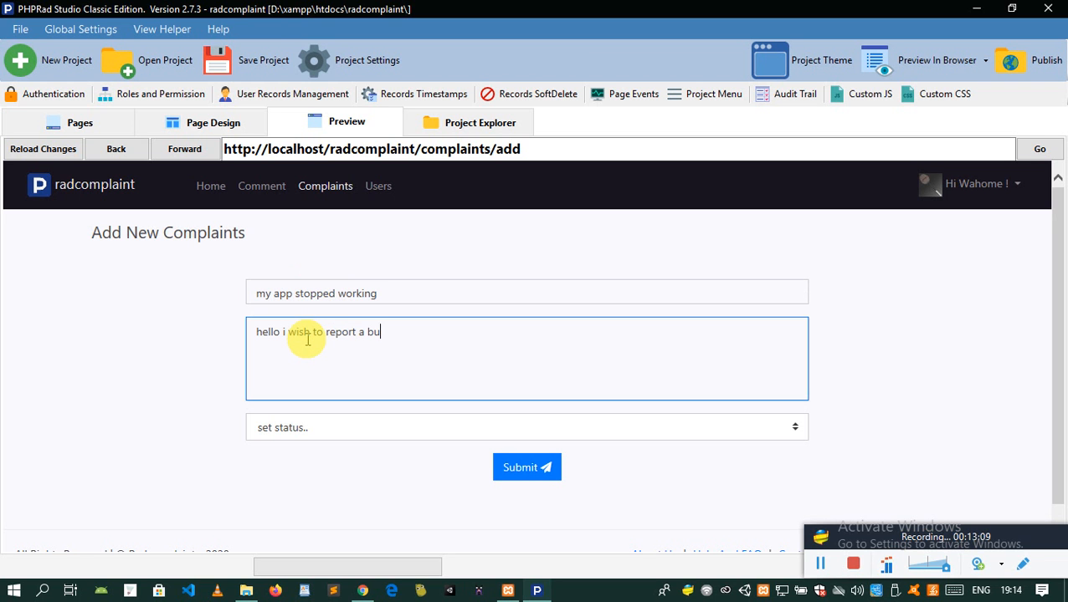
text(at ru)
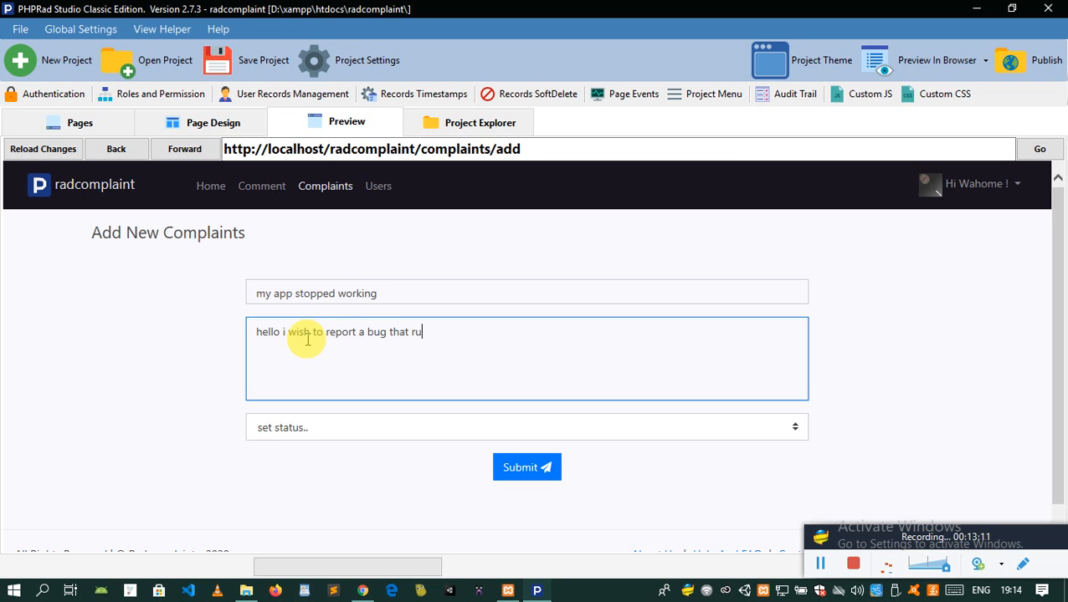
text(shes my app)
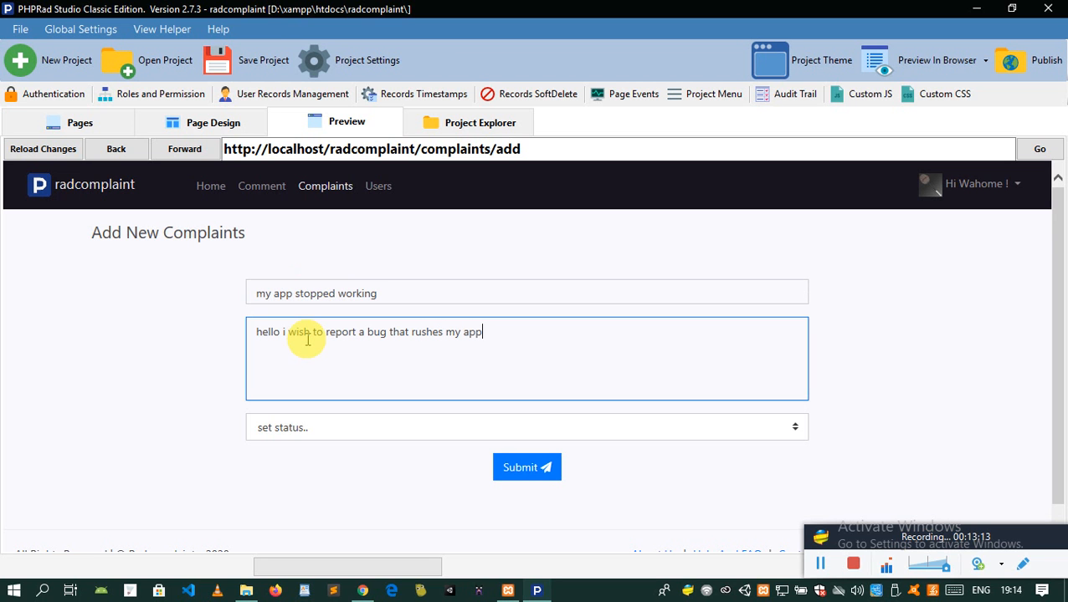
click(357, 431)
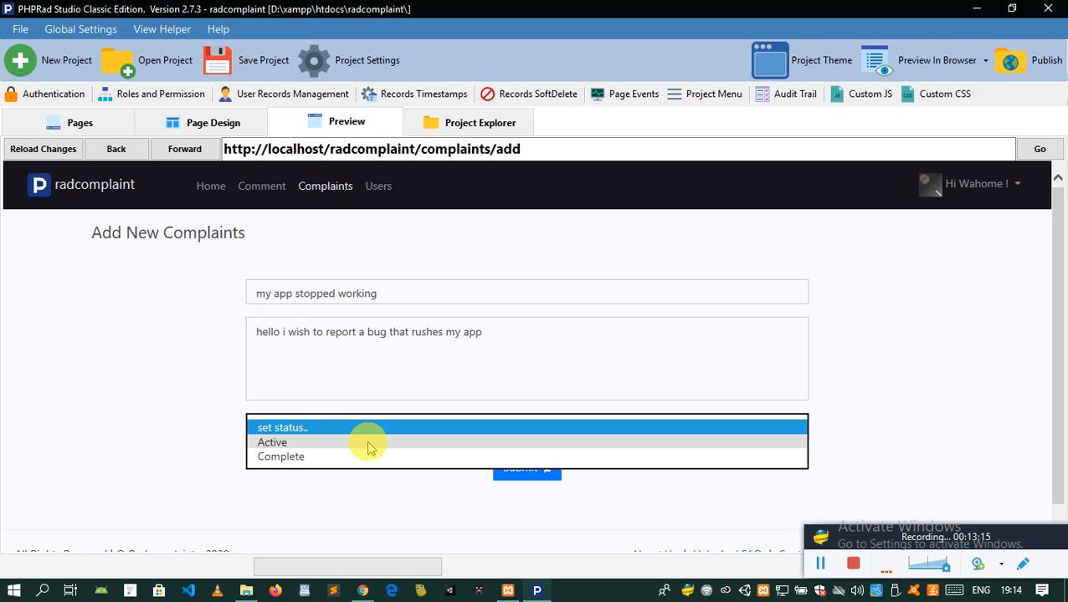
click(338, 448)
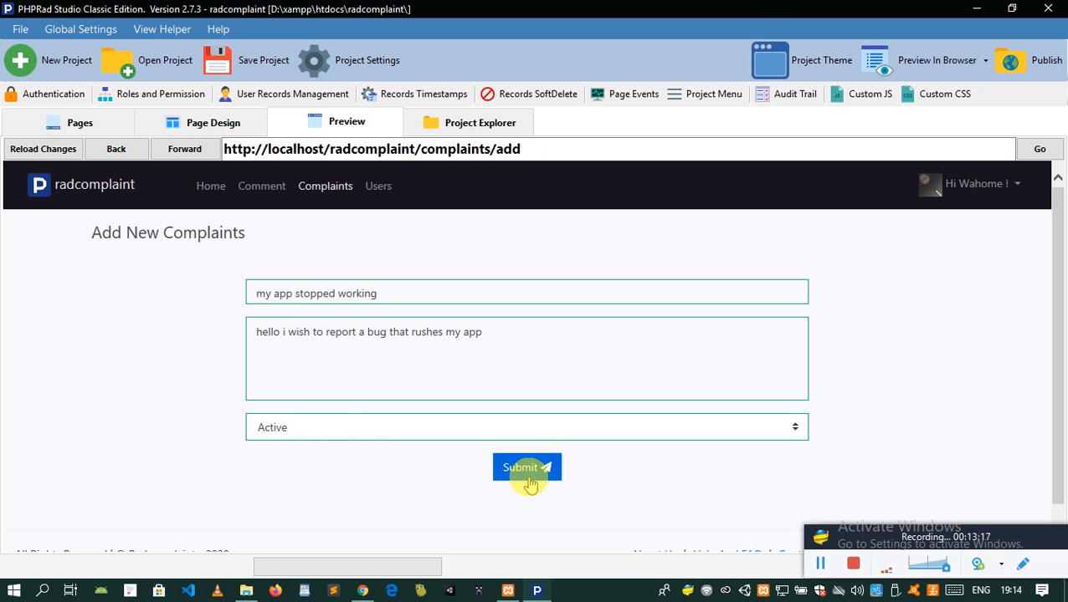
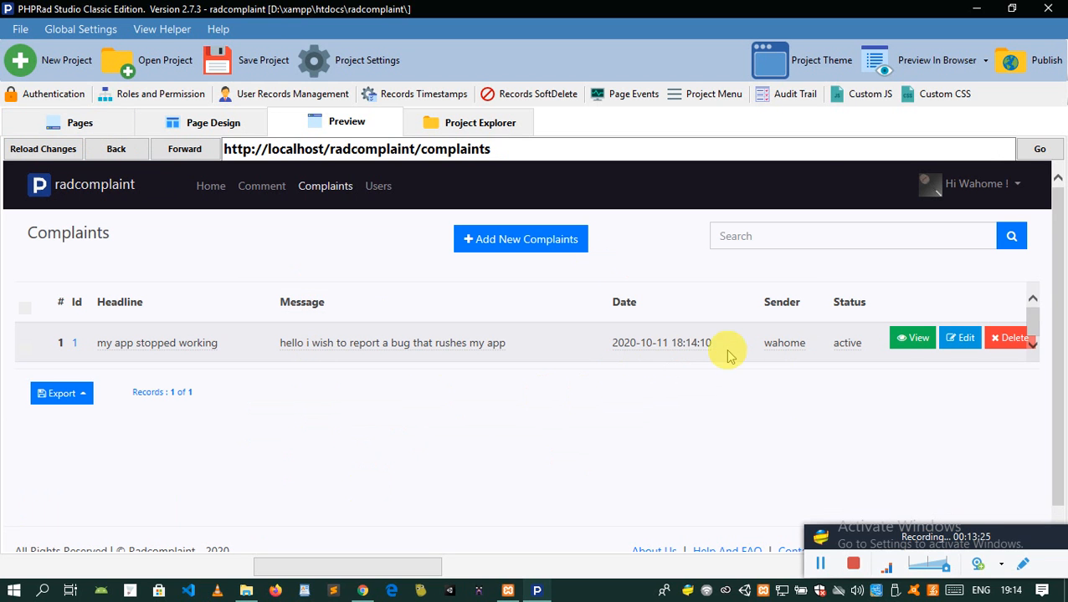
Set the list page date field's FormatRecordField to --human_datetime--
triple_click(686, 343)
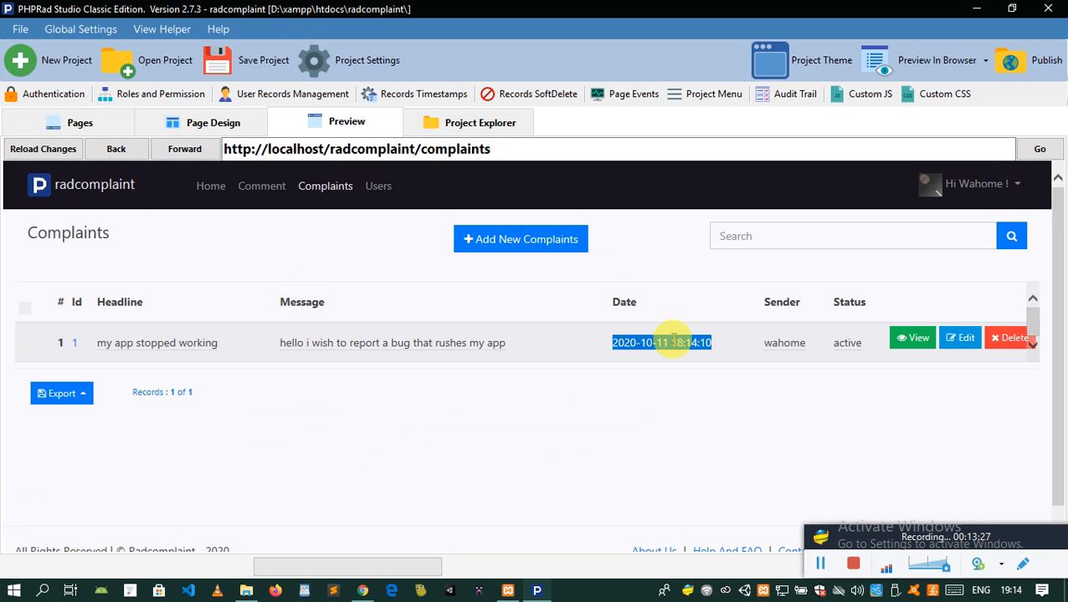
click(711, 343)
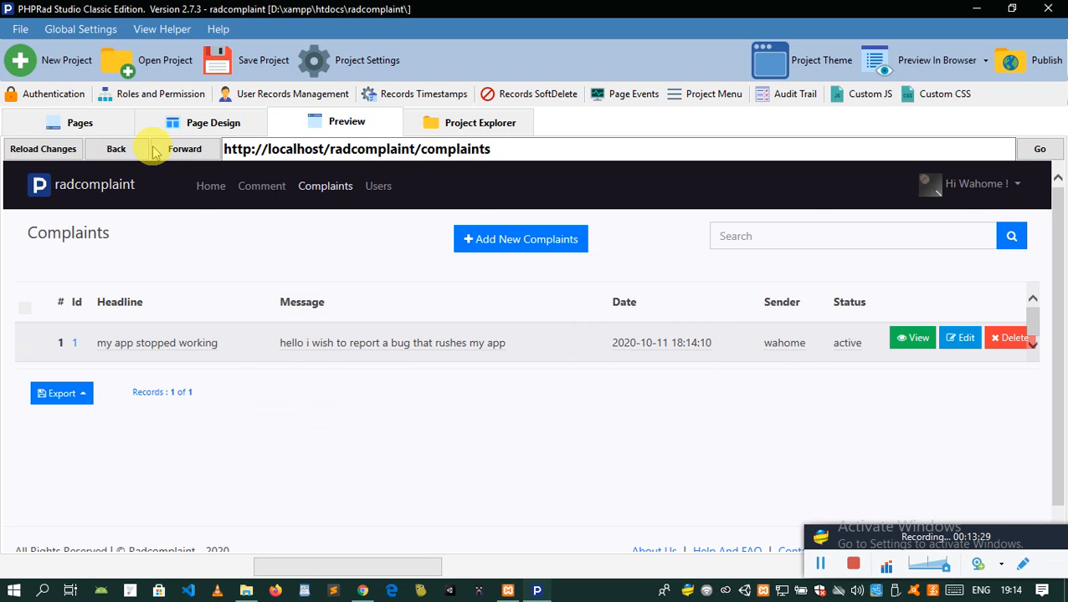
click(80, 123)
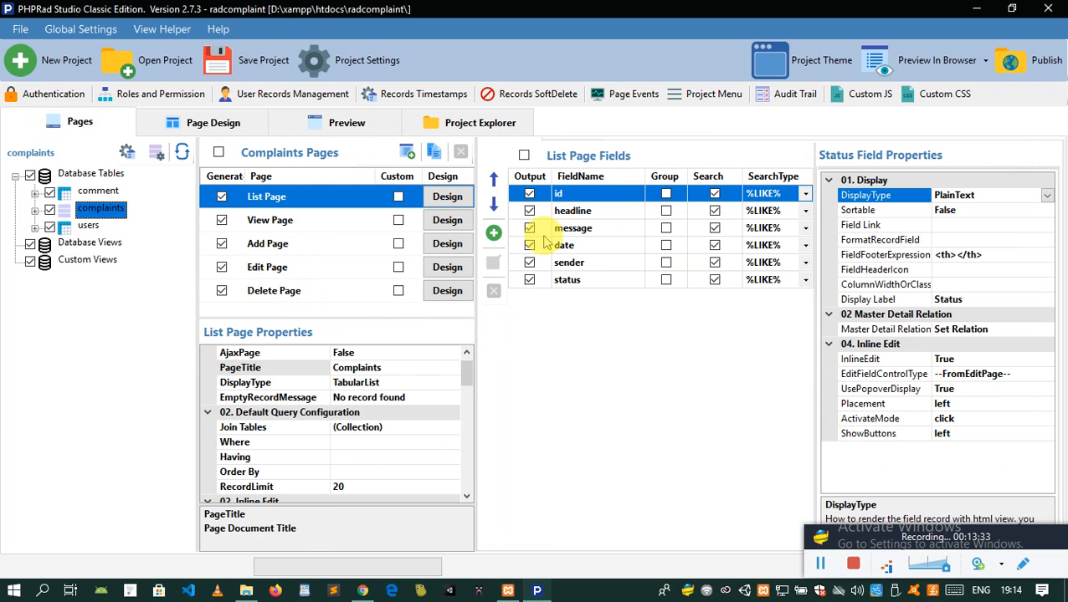
click(604, 245)
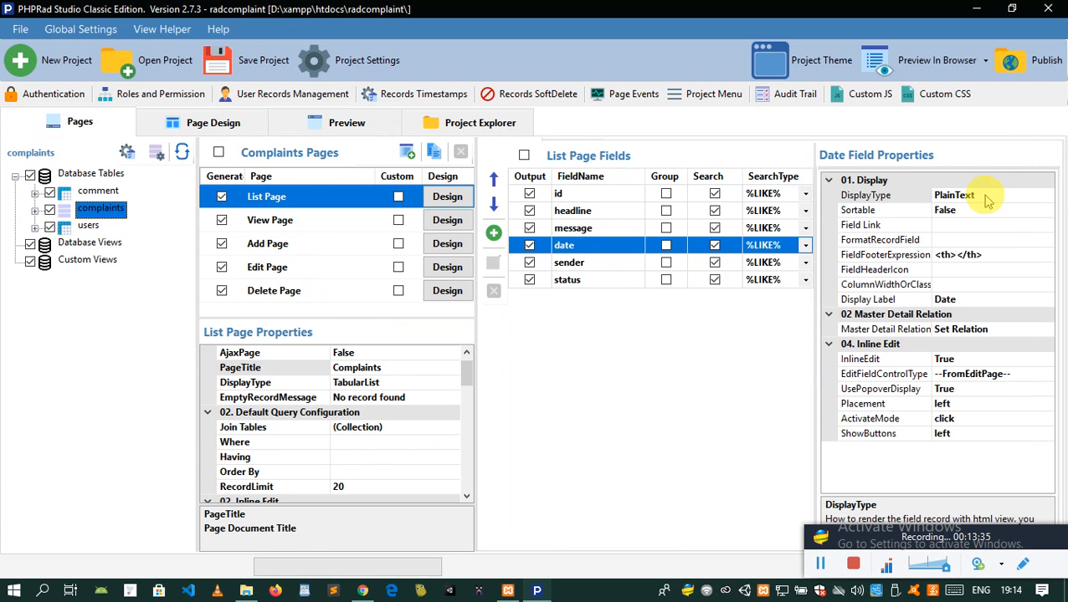
click(1040, 235)
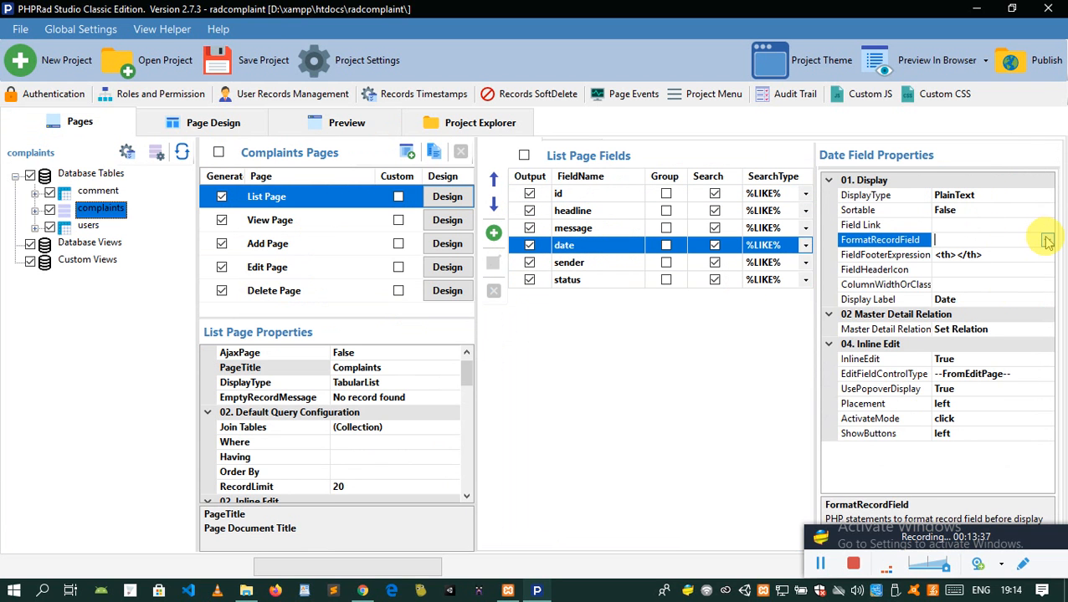
click(1046, 241)
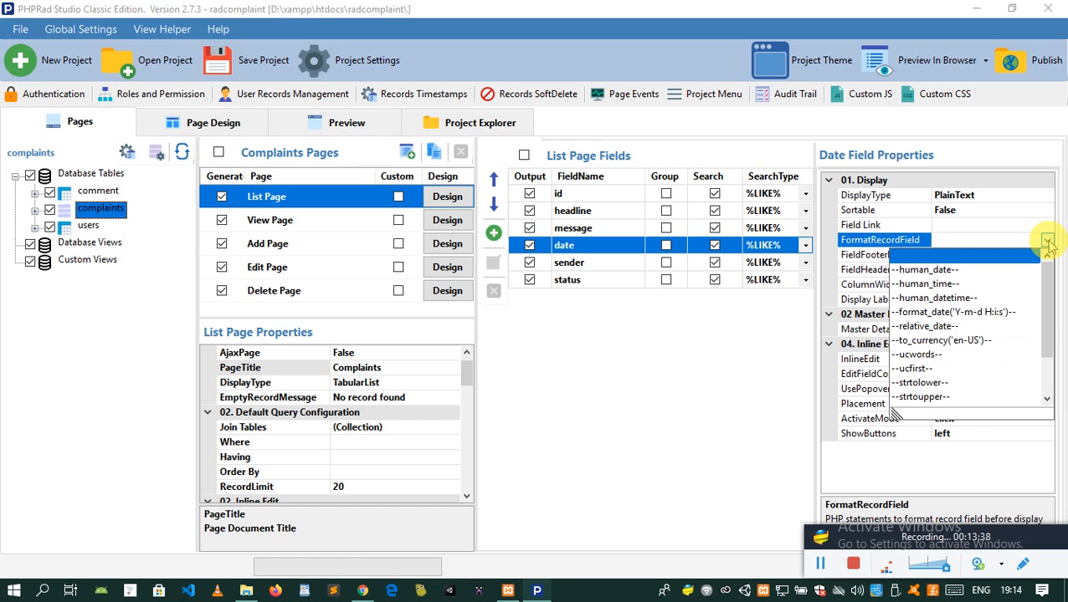
click(933, 298)
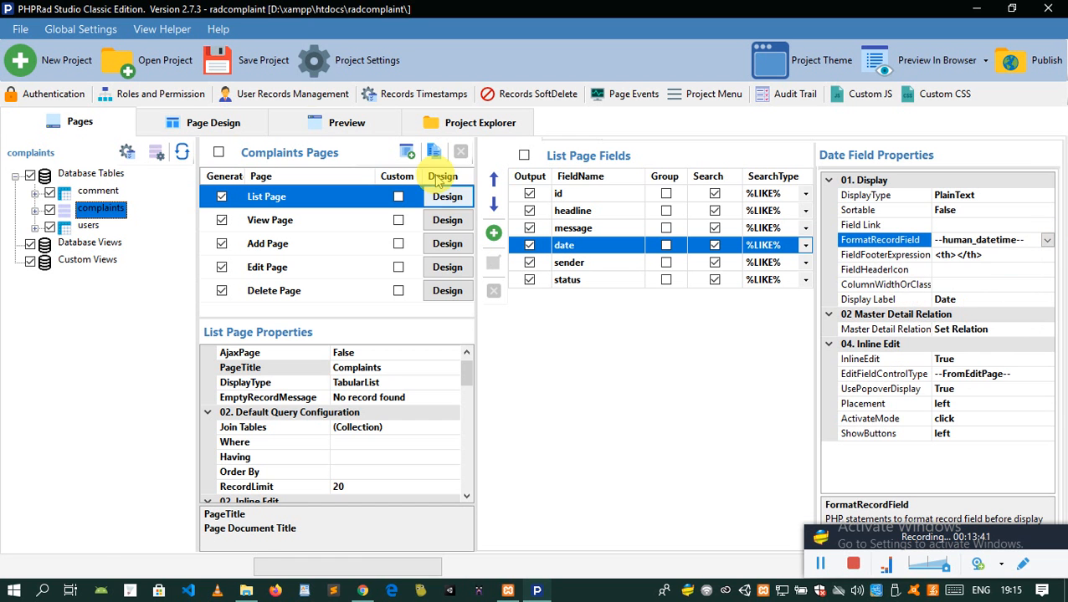
Preview the complaints list to confirm the date reads 11th October, 2020 06:14
click(312, 127)
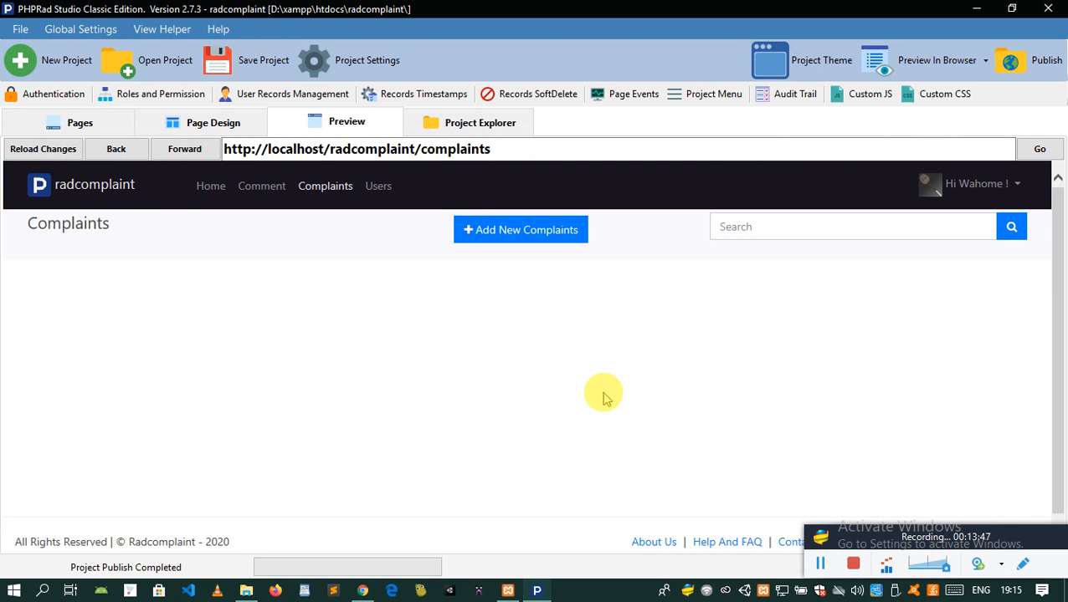
drag(589, 343, 717, 353)
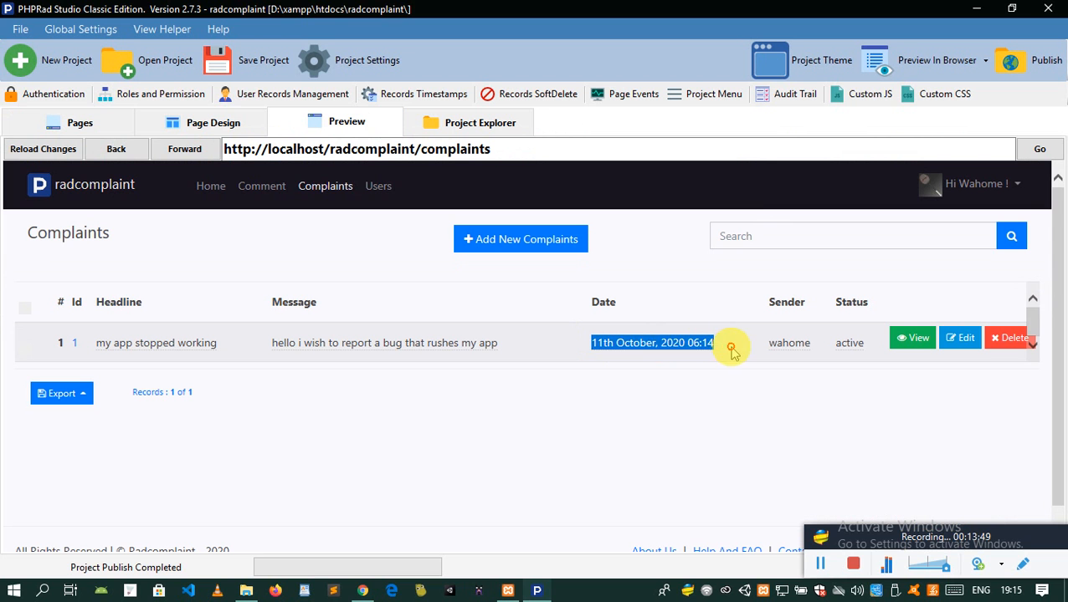
click(624, 424)
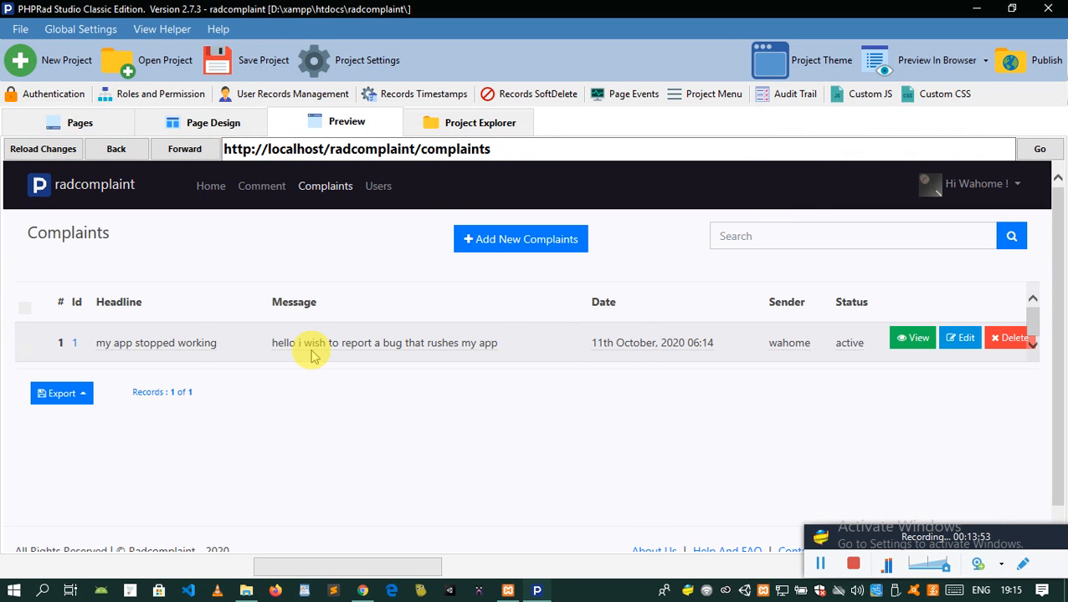
Change the date field's FormatRecordField to --relative_date--
click(81, 121)
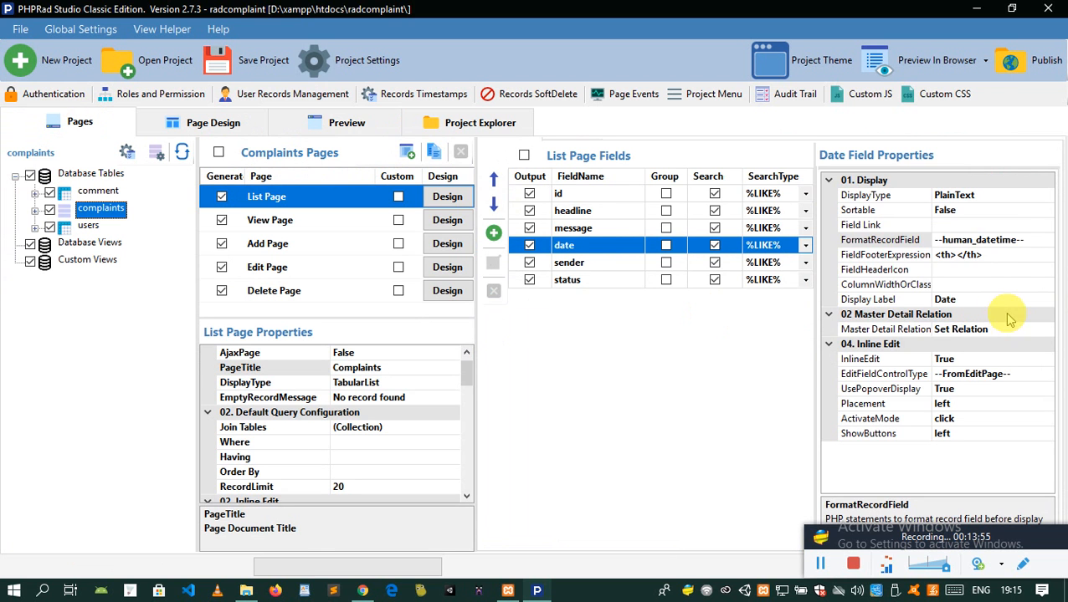
click(1029, 240)
click(1048, 242)
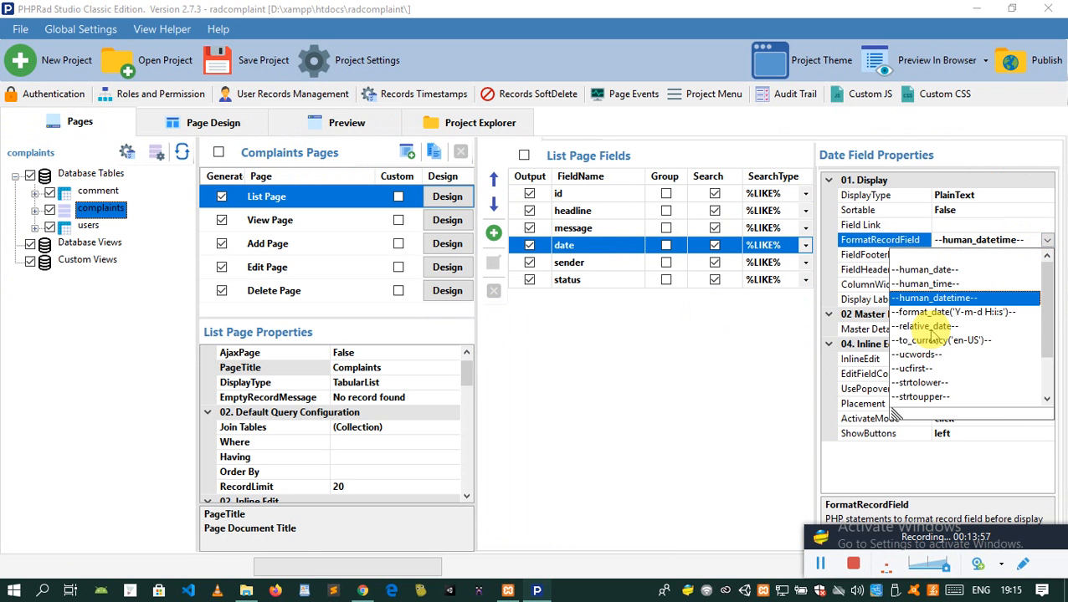
click(926, 326)
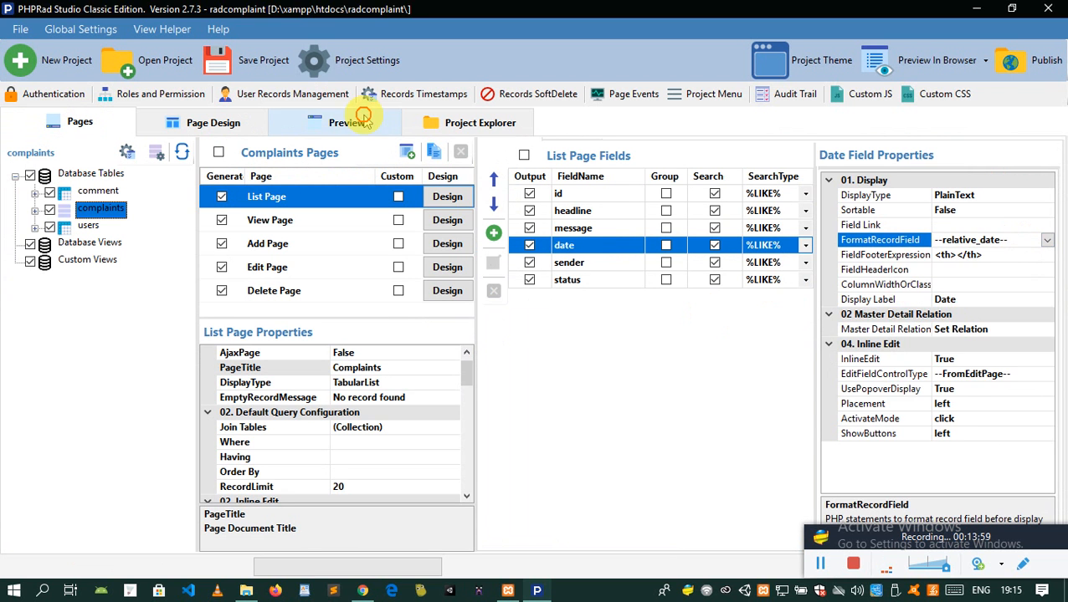
Preview the list showing the date as '1 min ago', then return to page settings
click(346, 122)
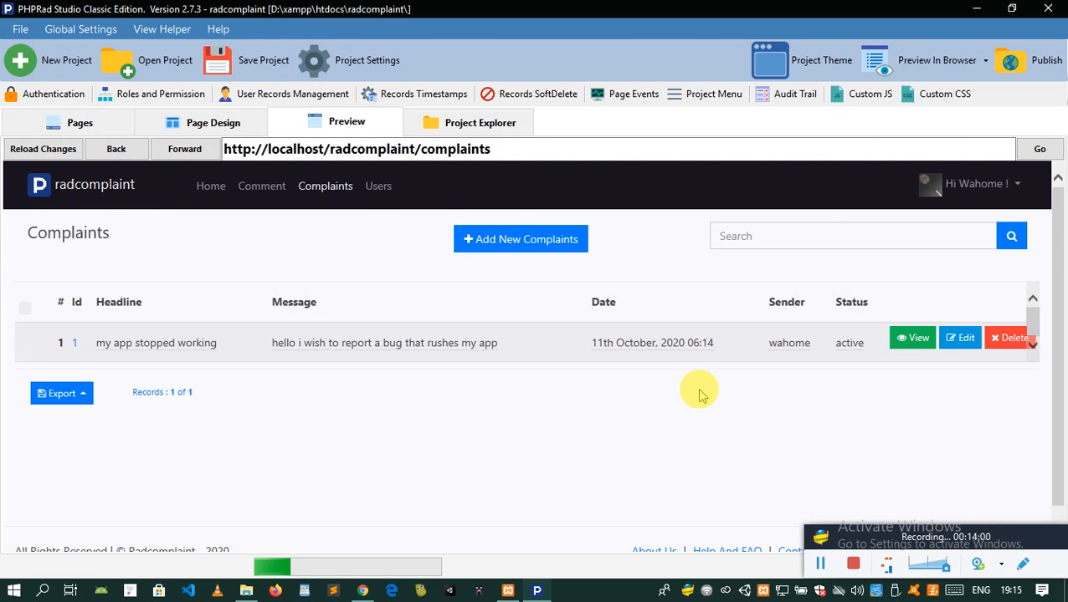
double_click(720, 345)
click(647, 461)
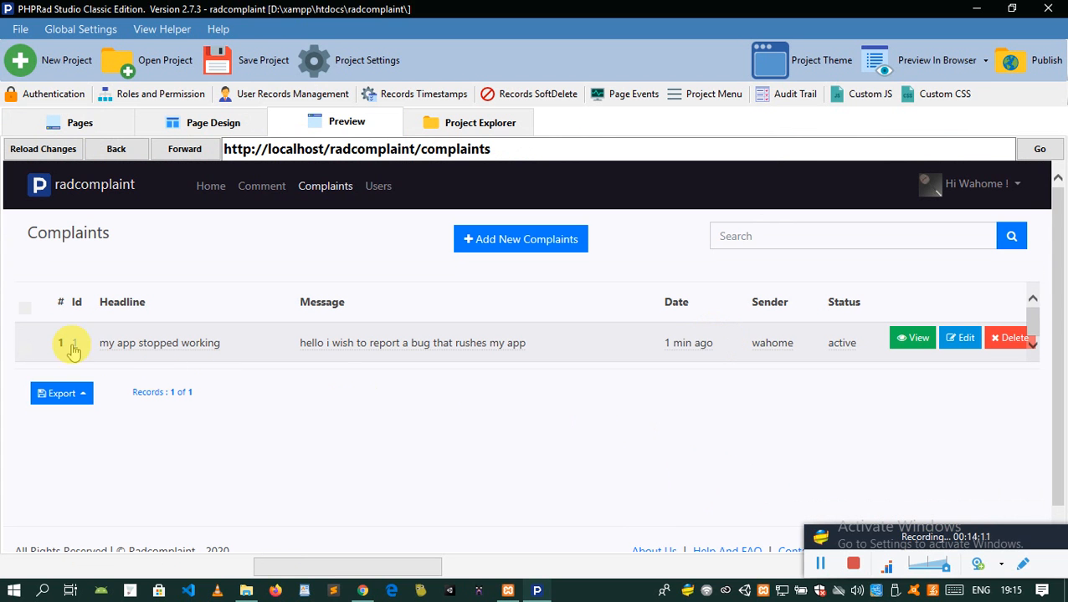
drag(29, 302, 857, 336)
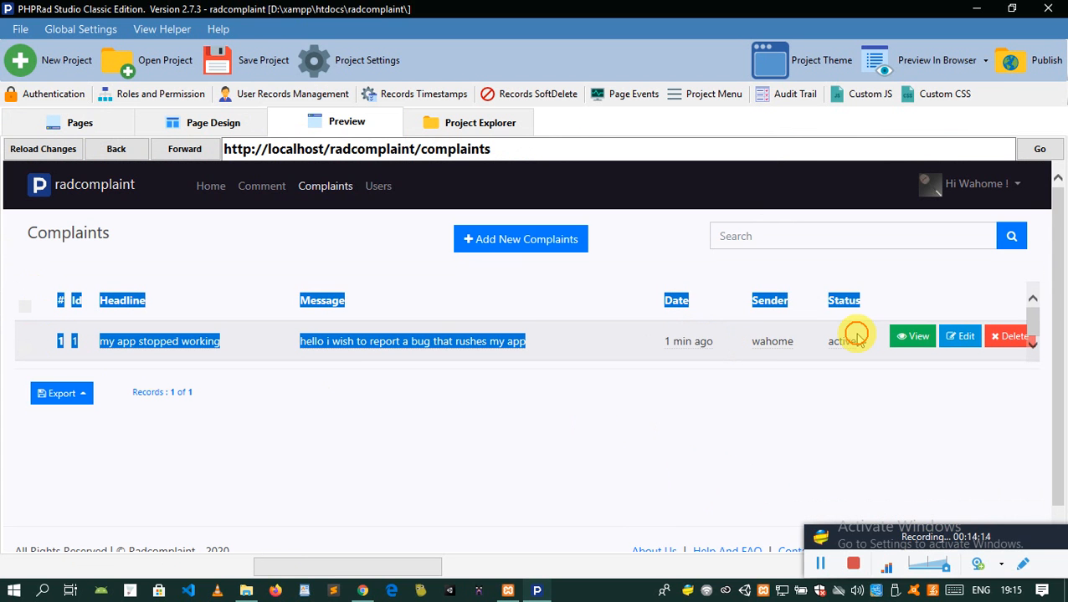
click(691, 452)
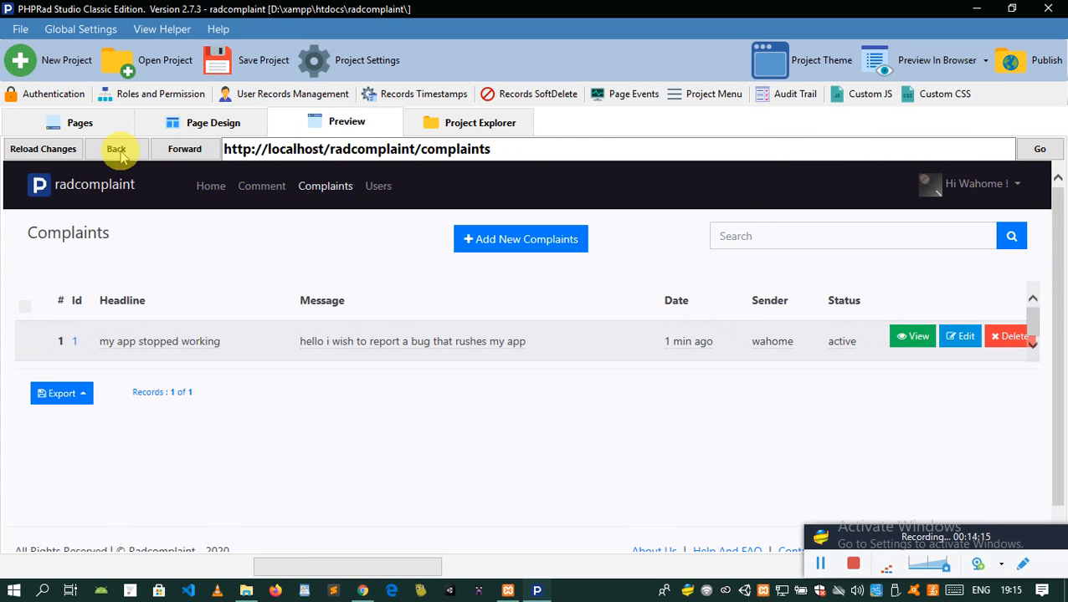
click(80, 123)
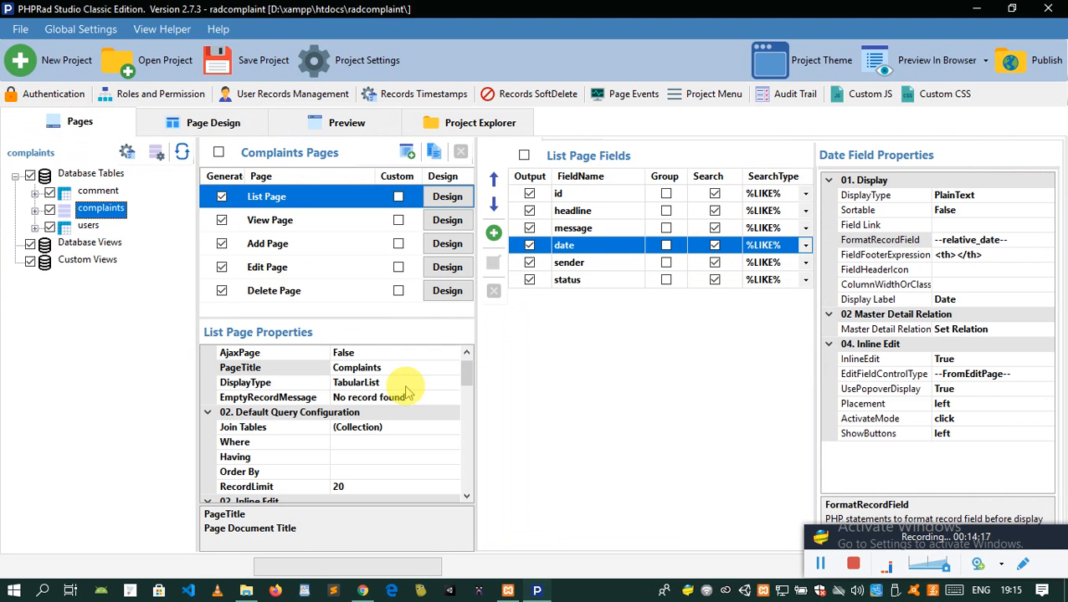
Set the List Page DisplayType to Grid with Grid Row Class md-gutters
click(426, 383)
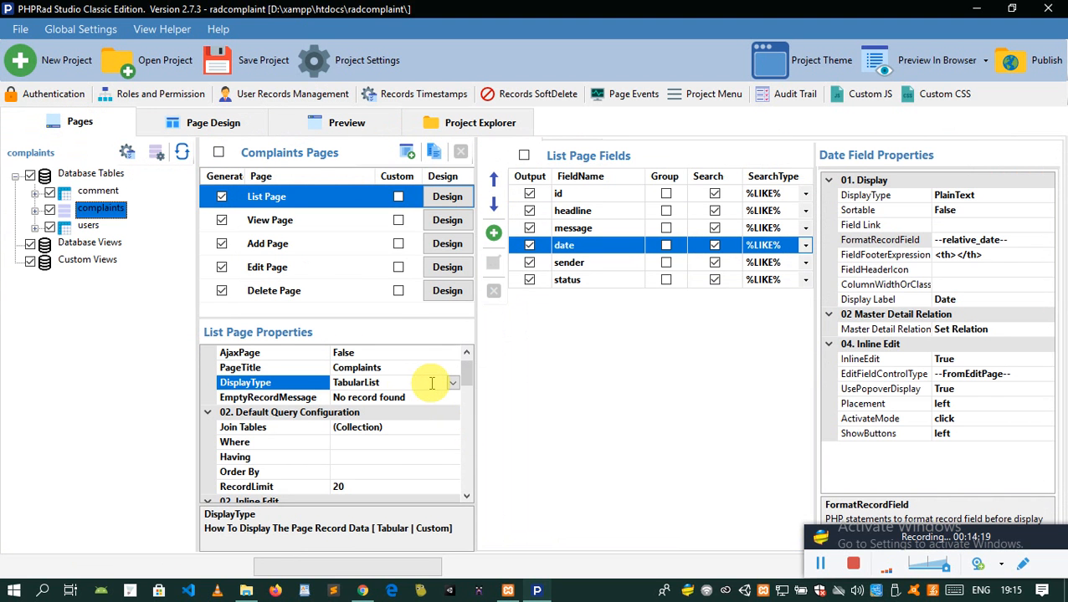
double_click(432, 383)
click(414, 398)
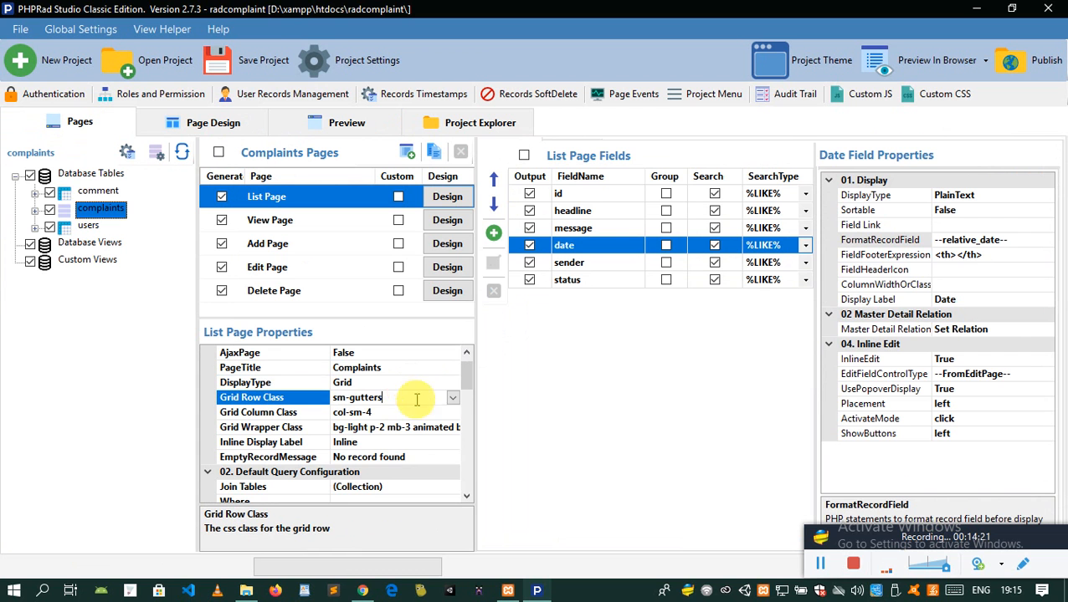
click(453, 398)
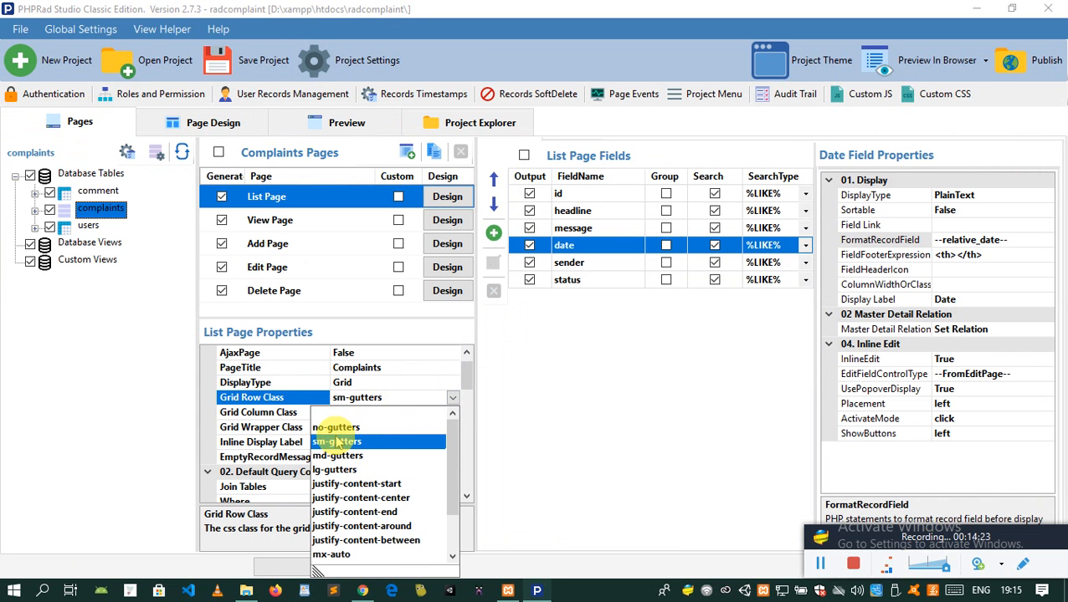
click(339, 456)
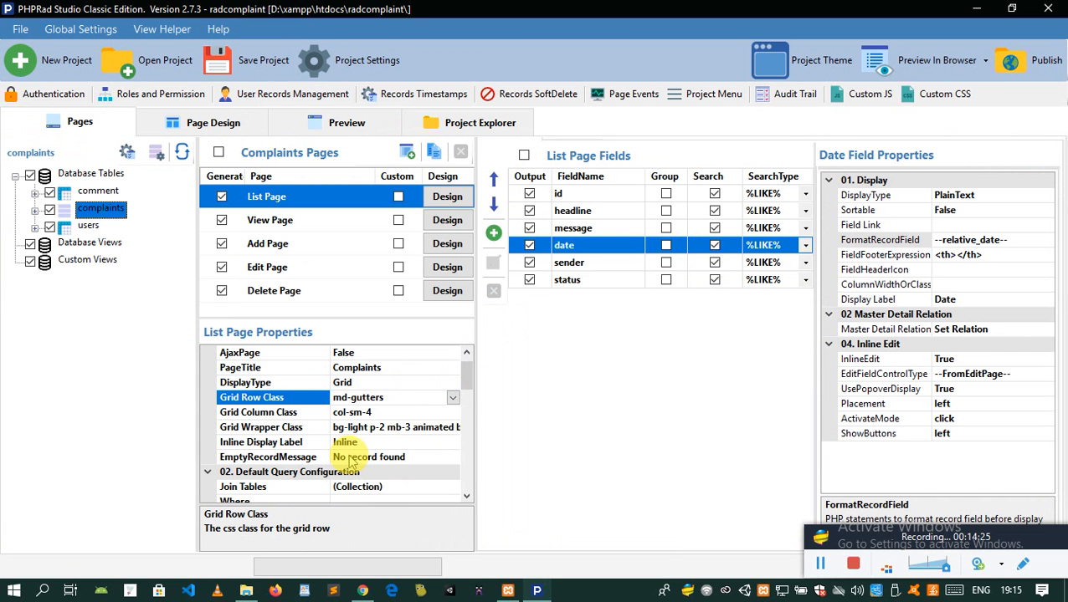
click(573, 430)
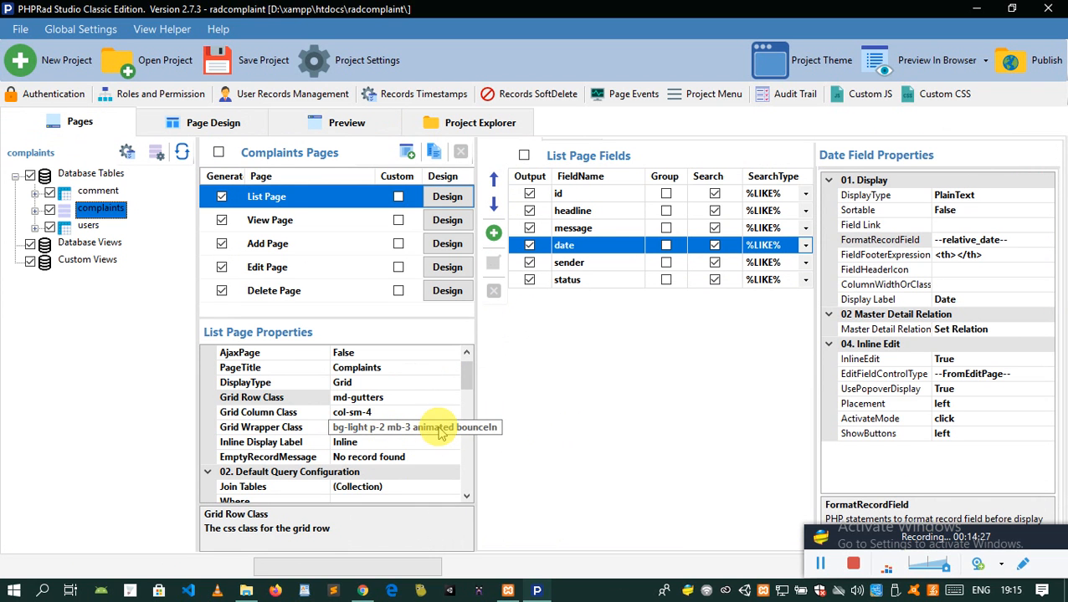
Add card-small to the Grid Wrapper Class and preview the grid card layout
click(365, 429)
click(370, 428)
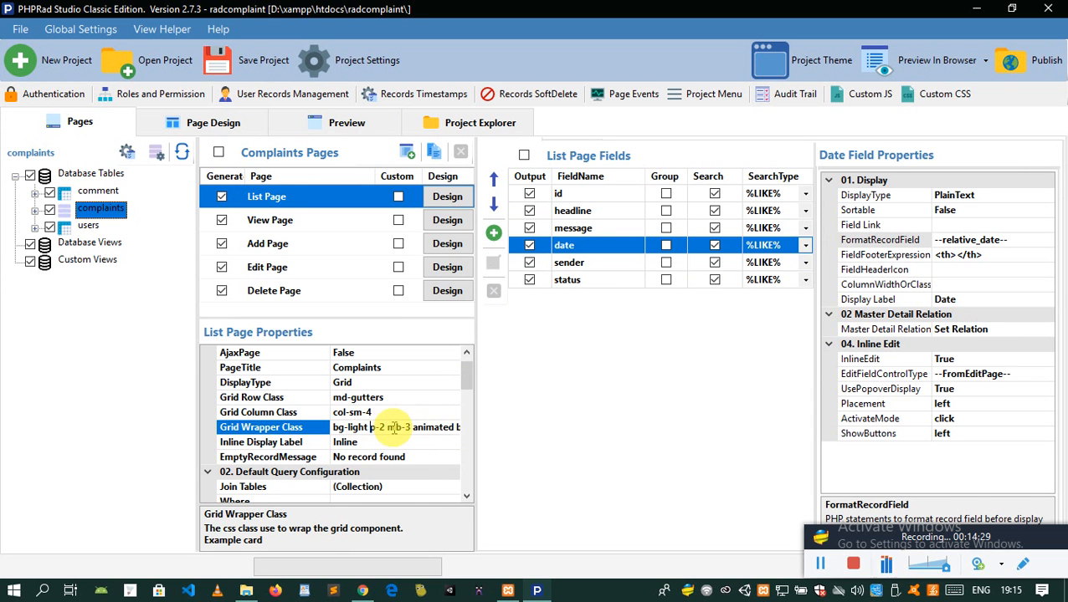
text(card-small)
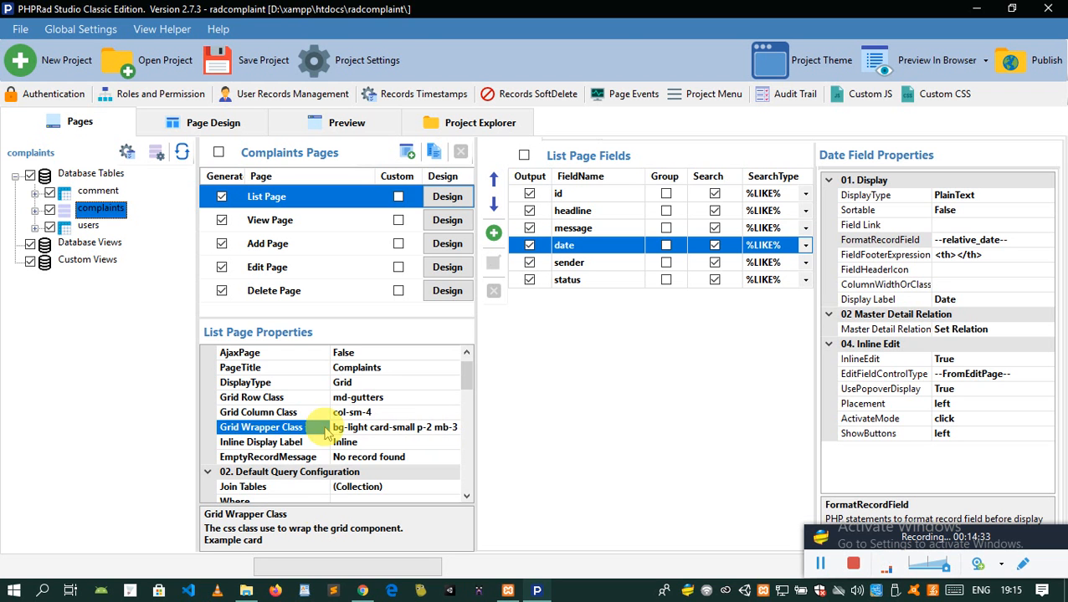
click(399, 446)
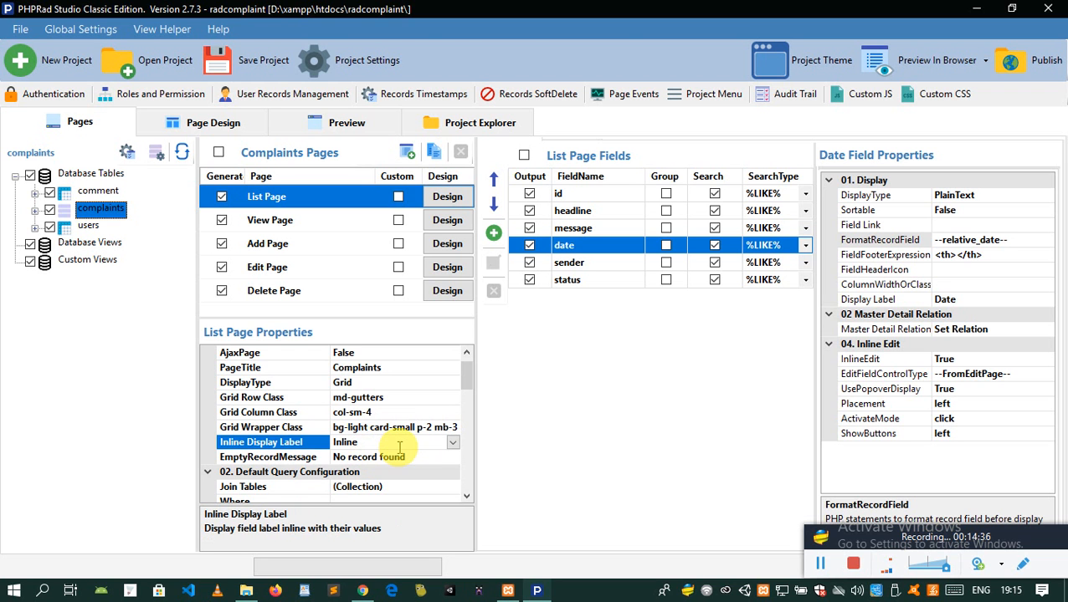
click(346, 123)
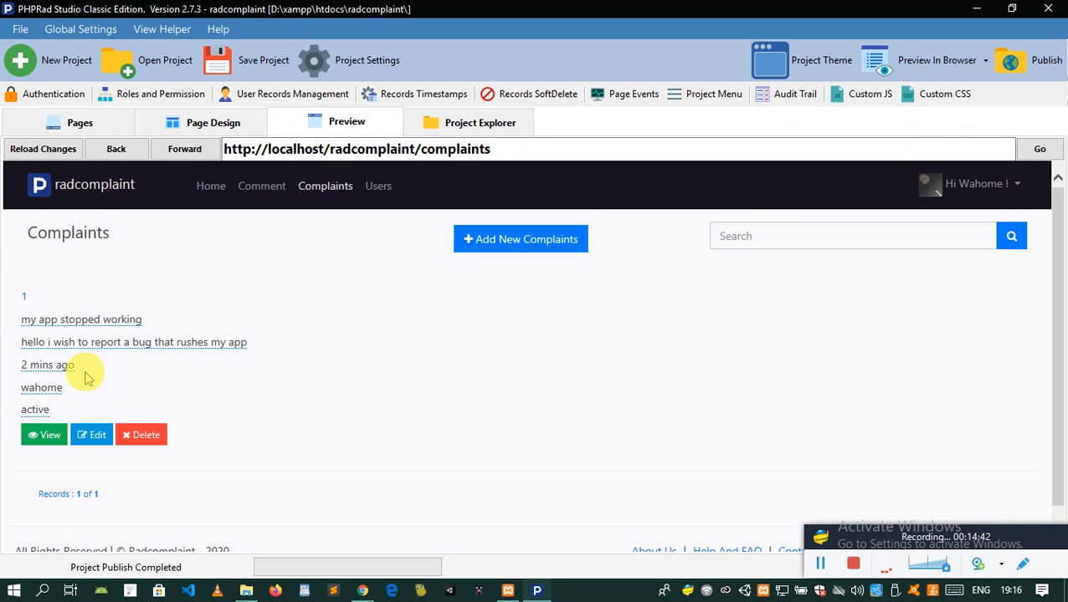
scroll(99, 395, down, 1)
scroll(99, 368, up, 1)
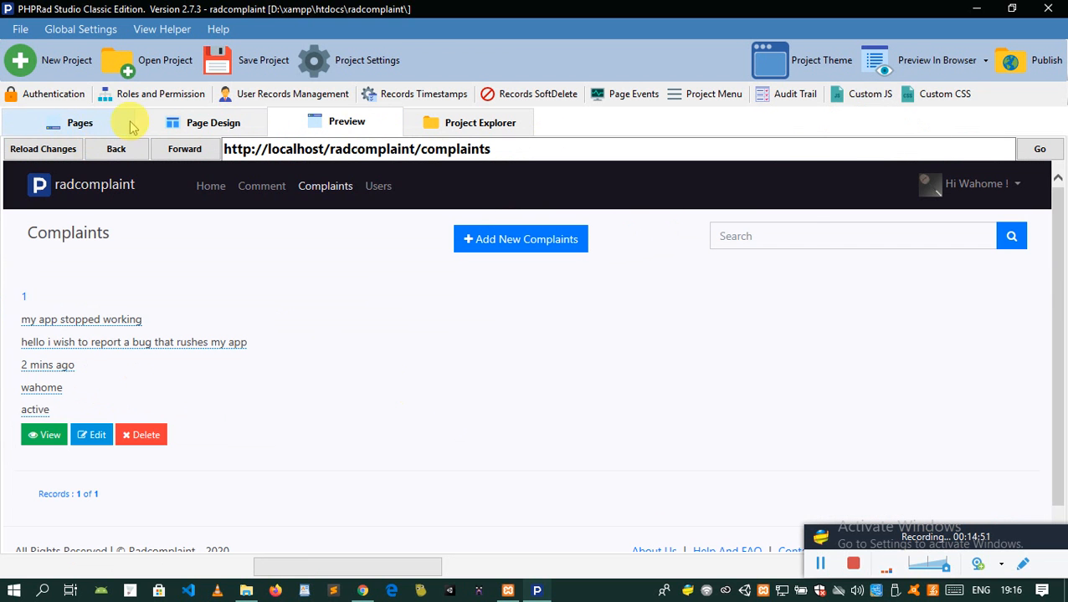
Set InlineEdit to False for the Complaints list page
click(80, 123)
scroll(385, 458, down, 3)
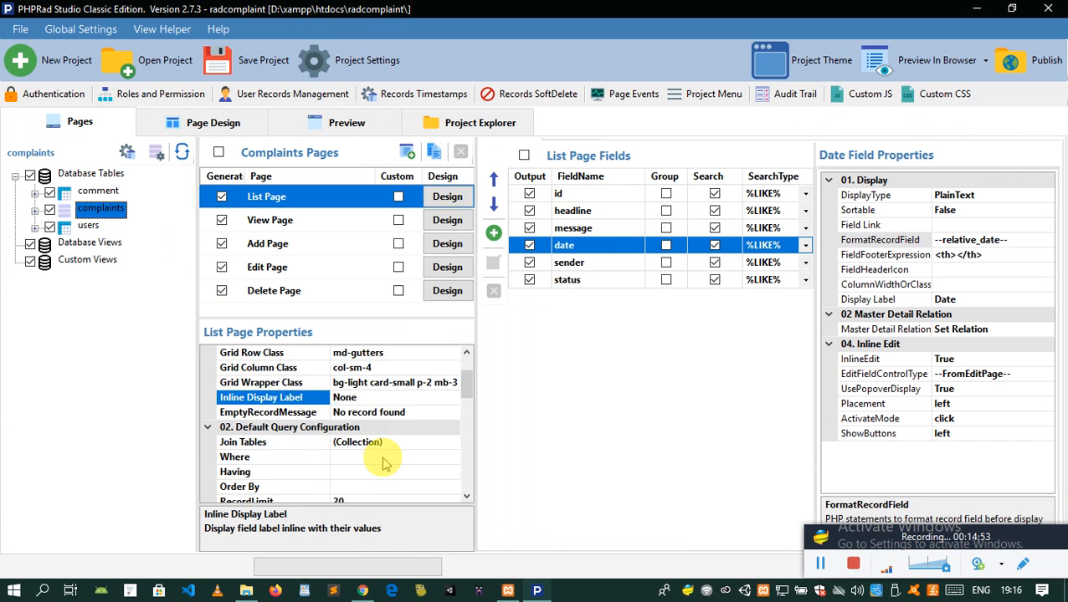
scroll(386, 458, down, 1)
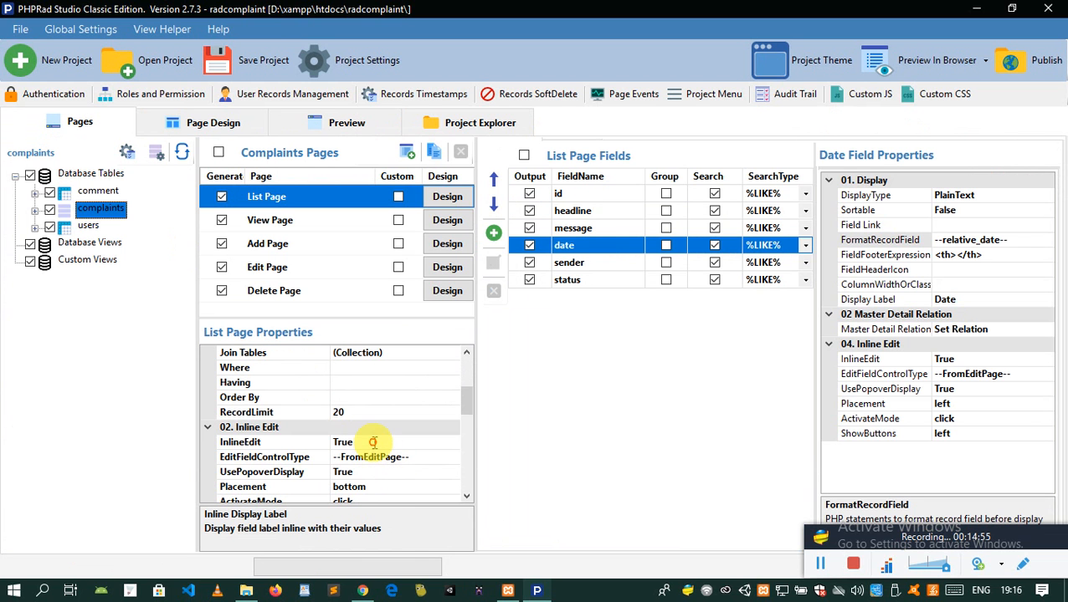
double_click(377, 442)
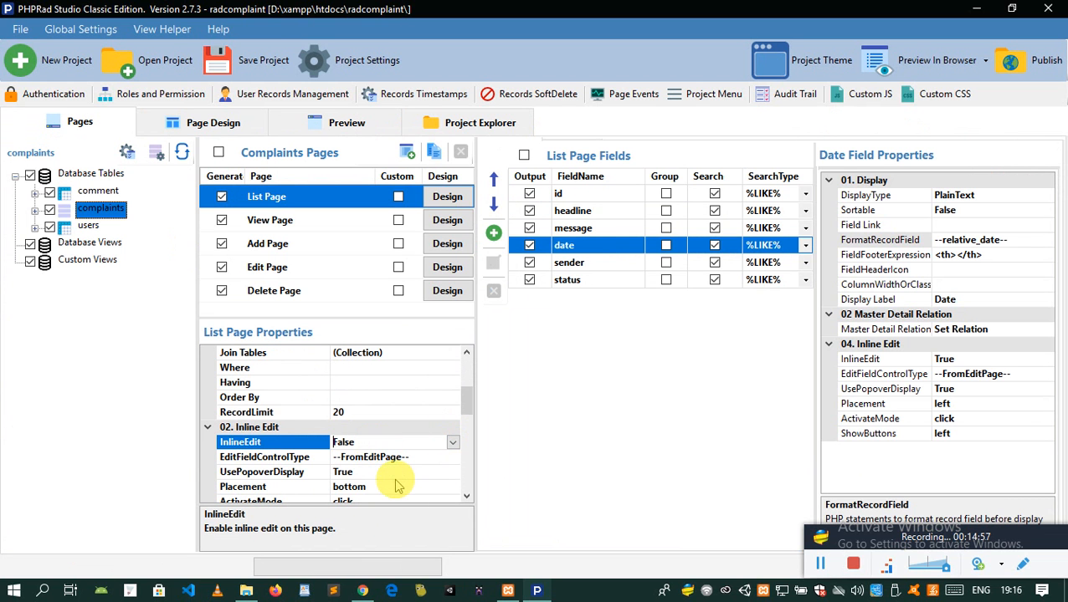
double_click(393, 444)
double_click(405, 442)
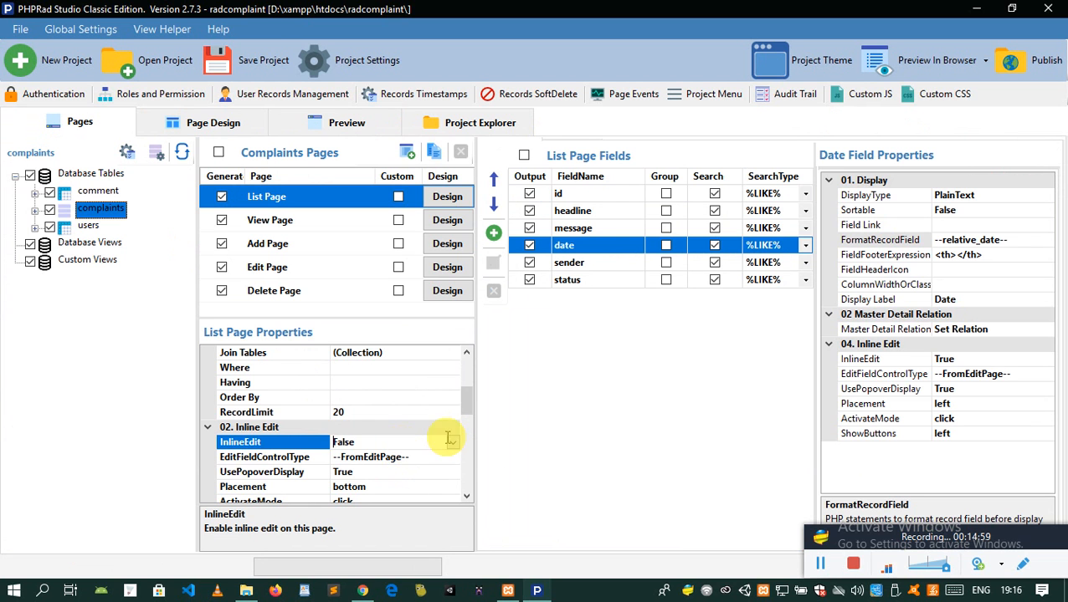
Set ActionButtonDisplayStyle to Dropdown and ActionButtonInFront to True
scroll(469, 410, down, 3)
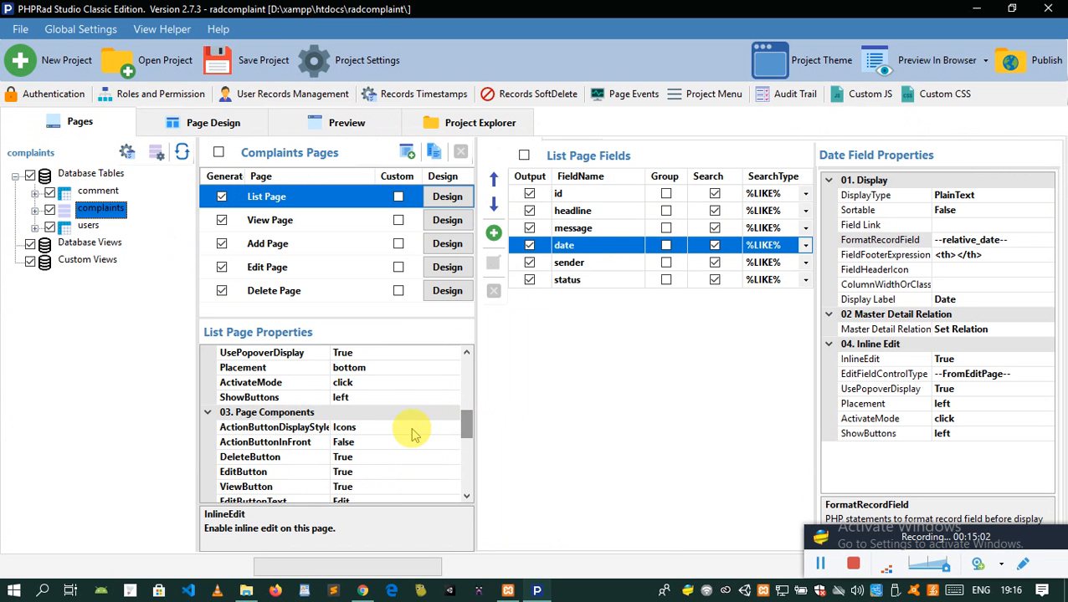
click(411, 428)
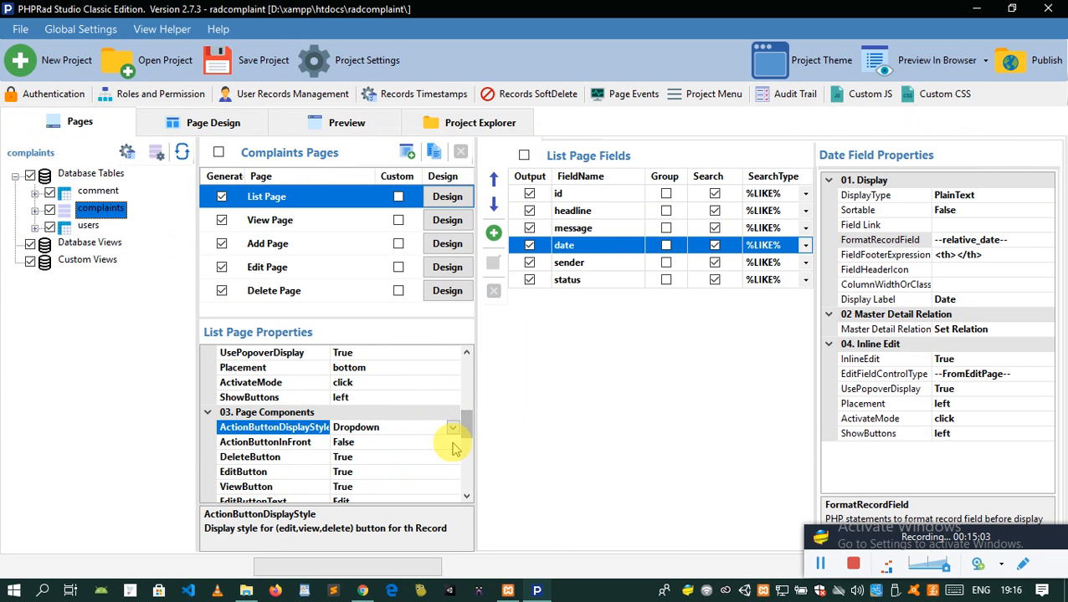
click(388, 445)
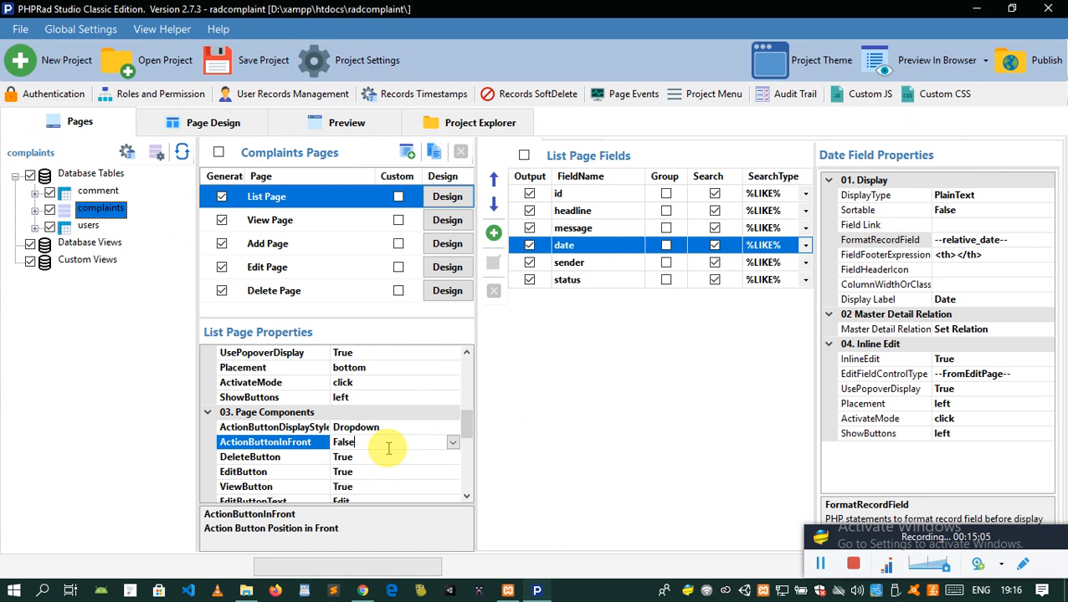
double_click(388, 449)
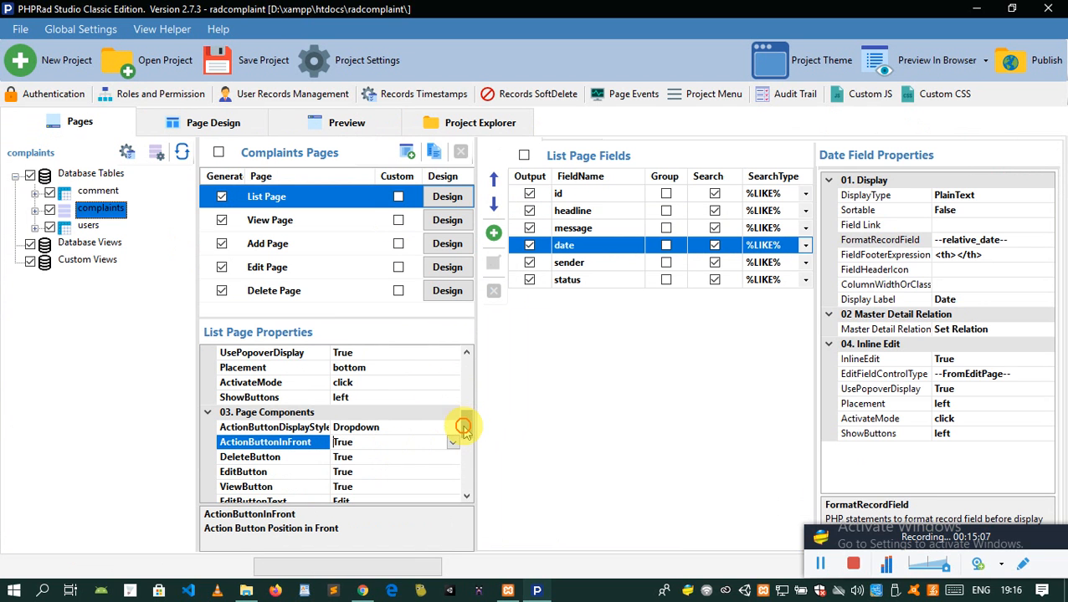
drag(464, 428, 467, 368)
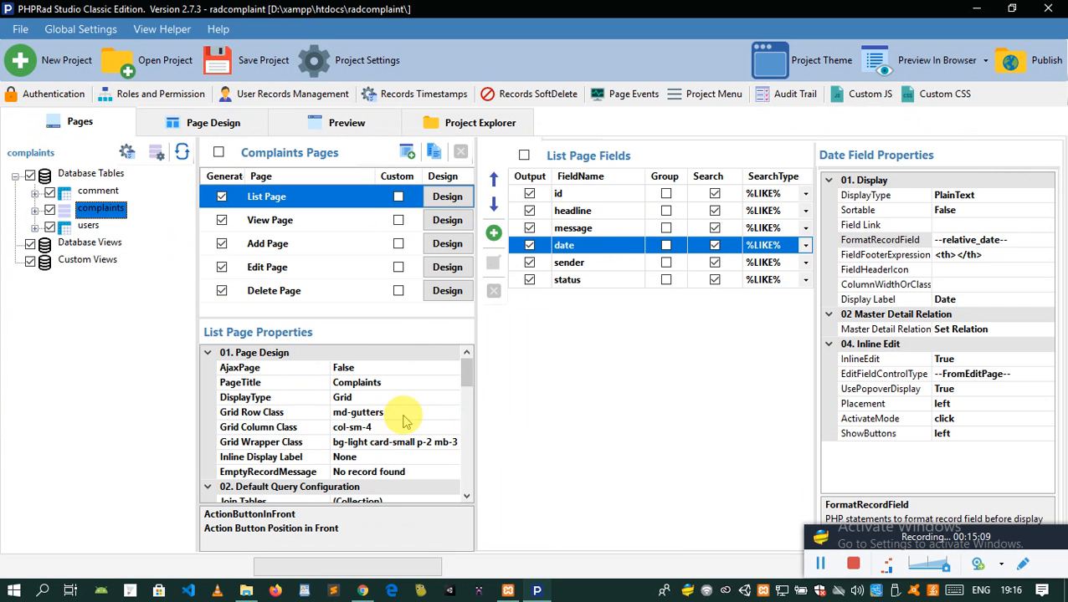
Delete bg-light from the Grid Wrapper Class and preview the card's dropdown actions menu
click(374, 444)
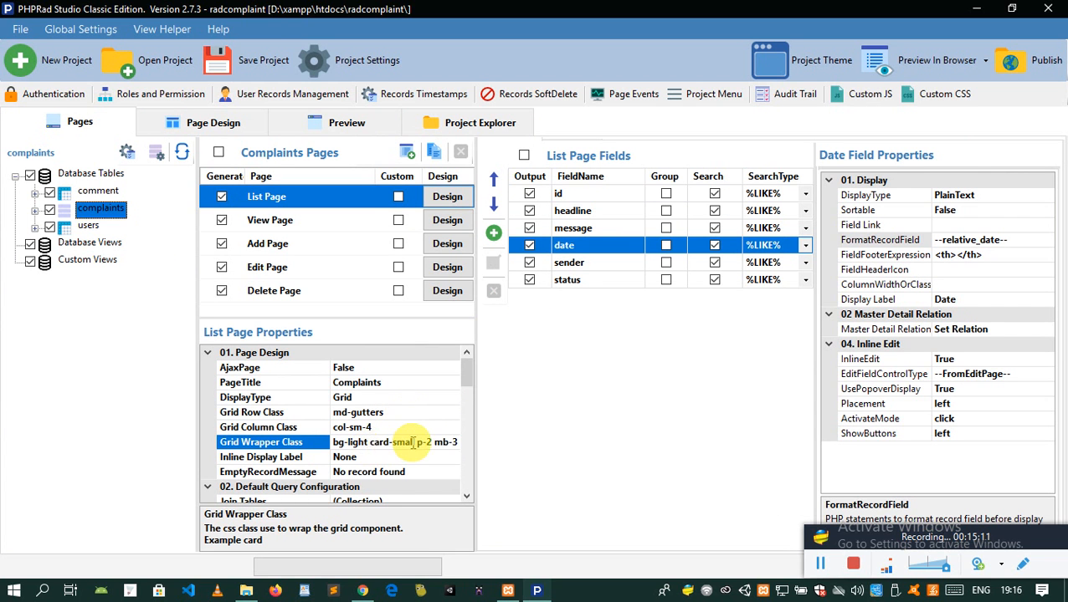
key(BackSpace)
key(BackSpace)
key(BackSpace)
key(BackSpace)
key(BackSpace)
key(BackSpace)
key(BackSpace)
key(BackSpace)
key(BackSpace)
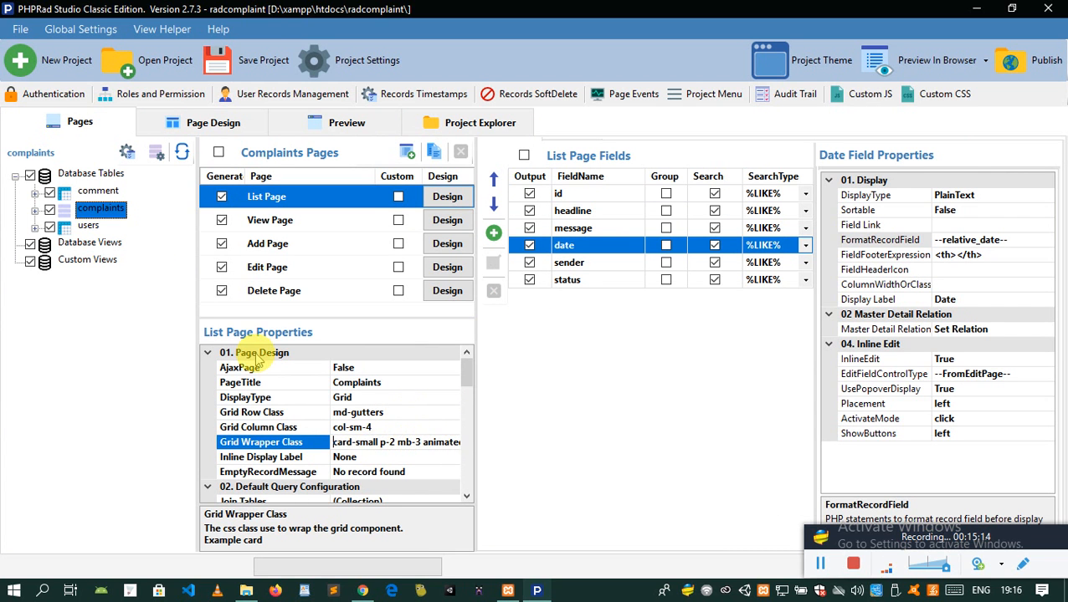
click(343, 123)
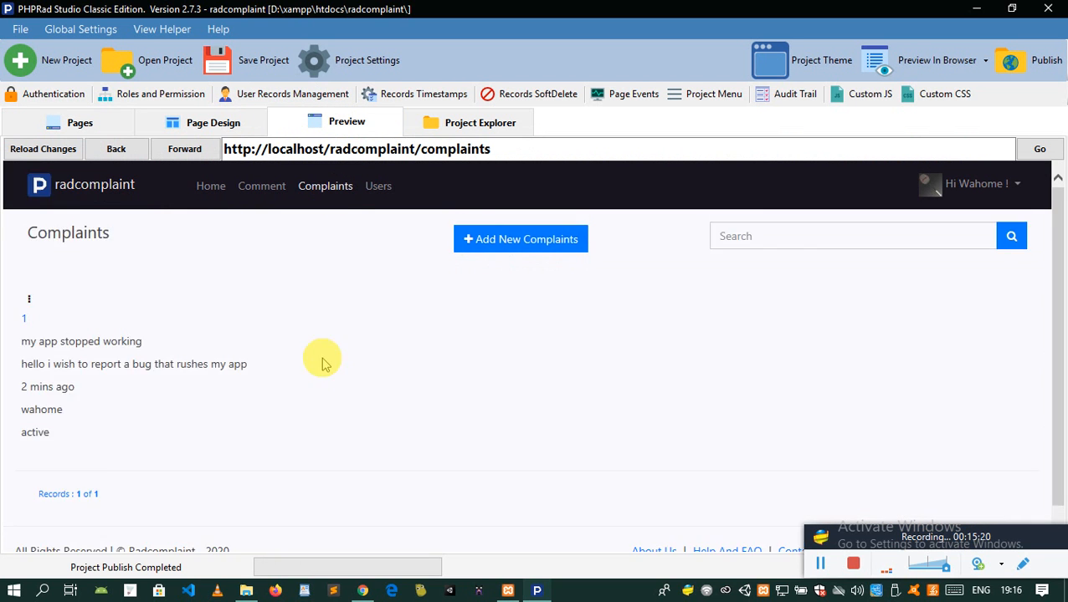
click(27, 301)
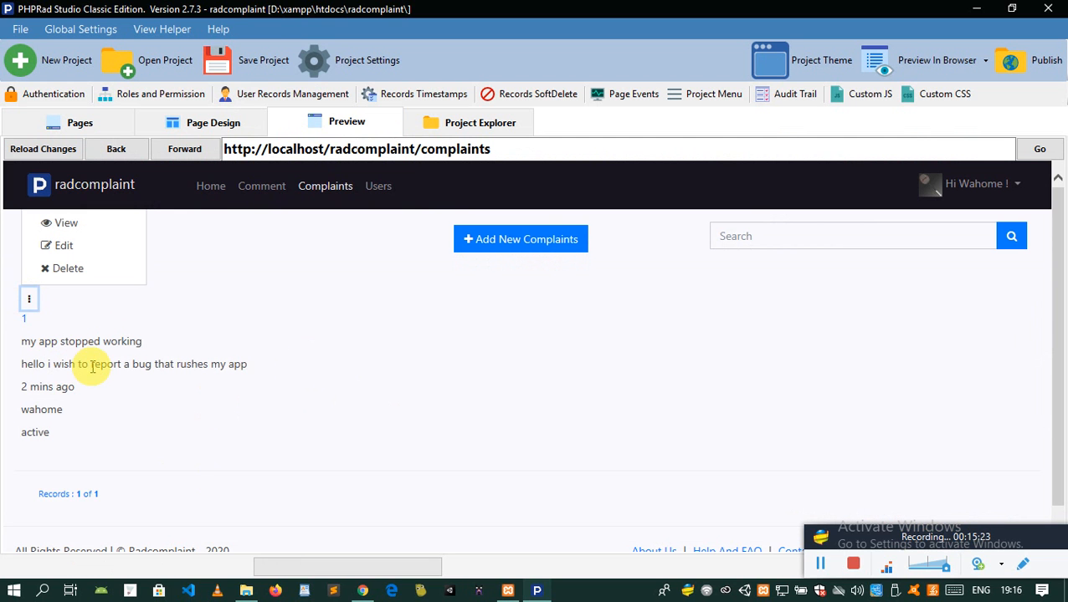
click(284, 305)
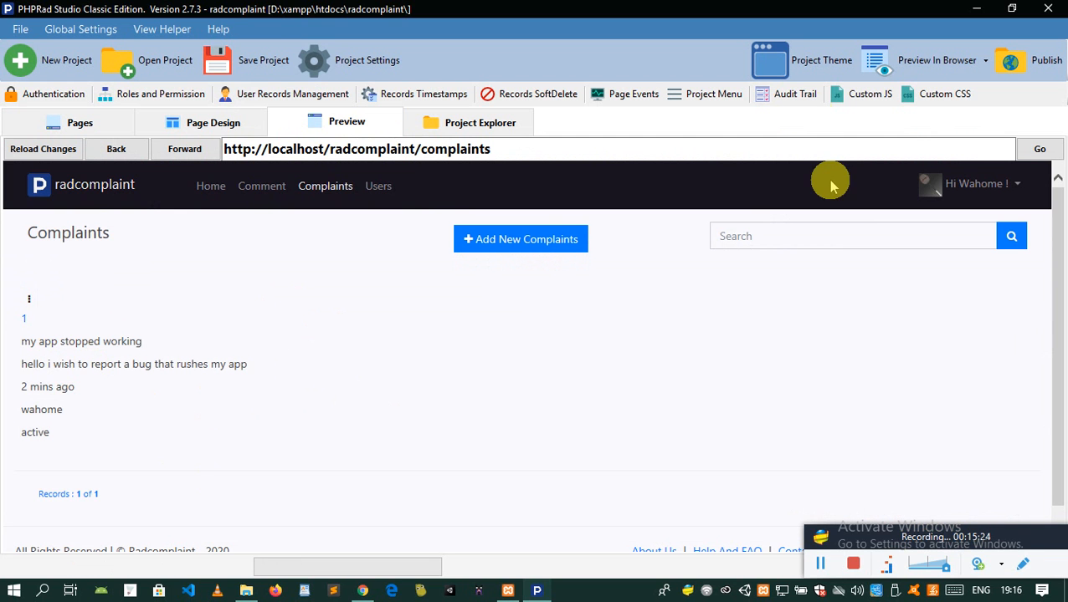
Delete '.card,' from the bg-light selector in Custom JS and save the script
click(881, 95)
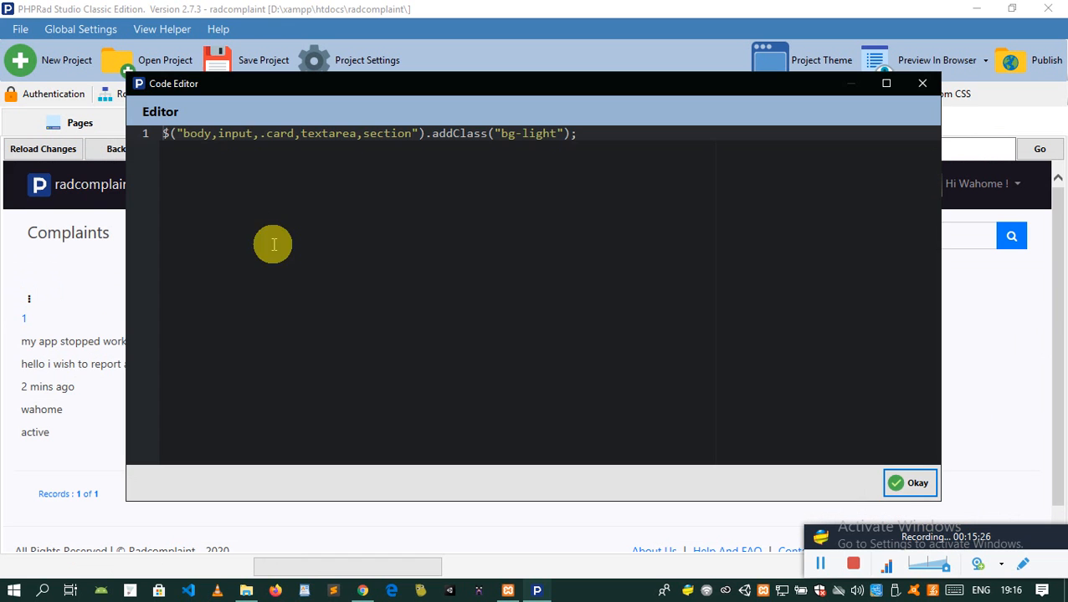
click(279, 132)
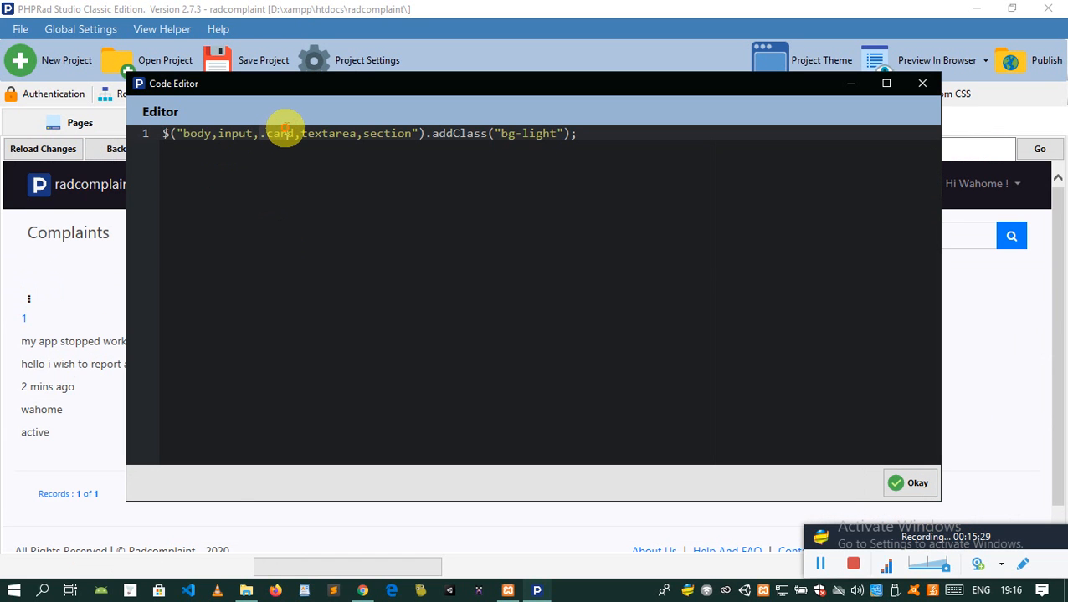
key(BackSpace)
key(BackSpace)
key(BackSpace)
key(BackSpace)
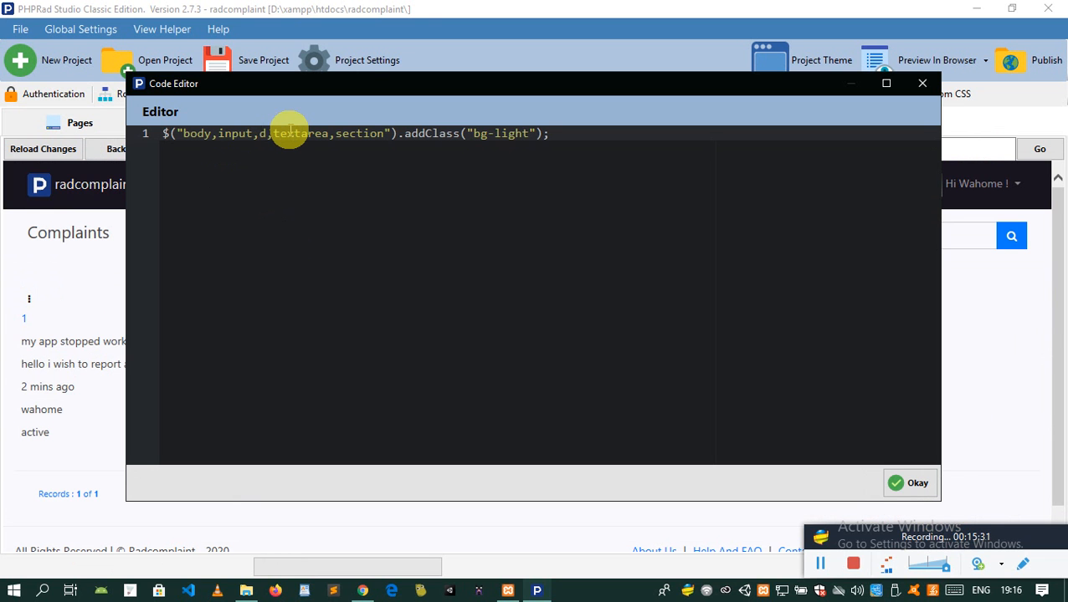
key(Delete)
key(Delete)
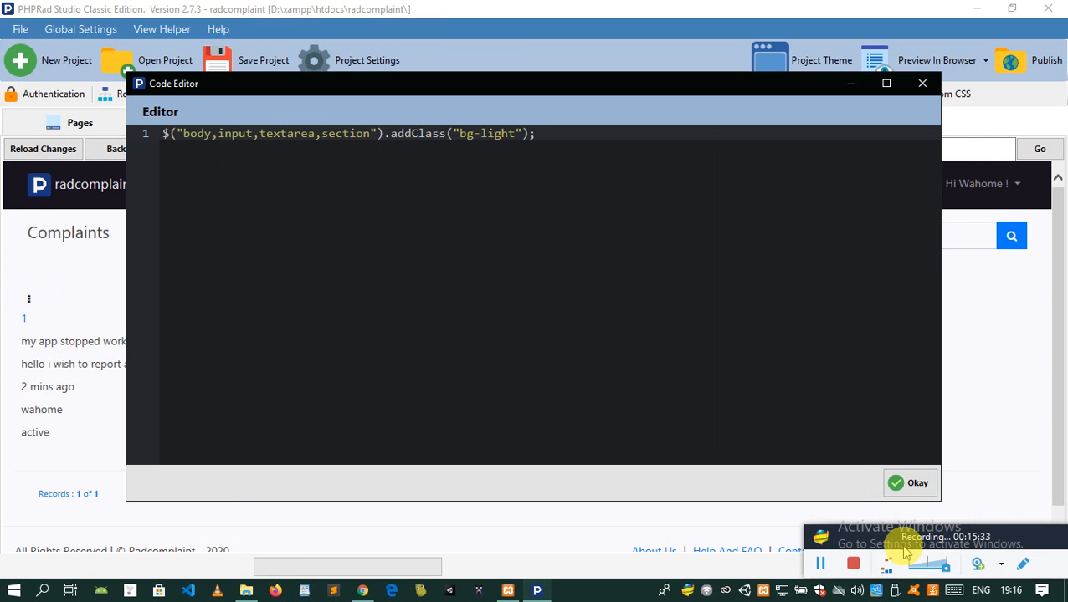
click(910, 483)
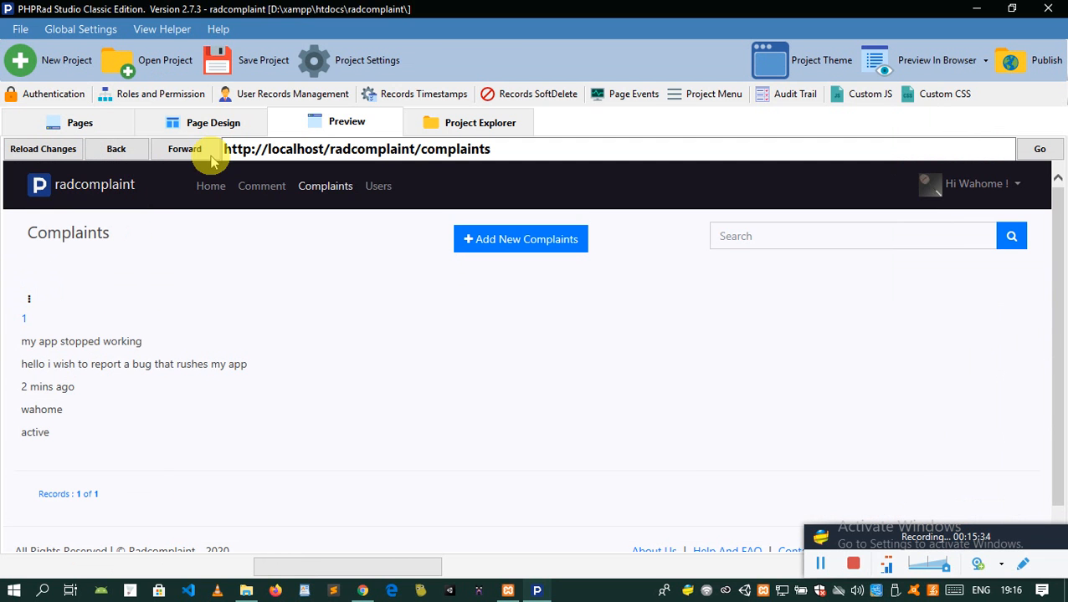
Uncheck Output for the id field in the complaints List Page Fields
click(57, 127)
click(132, 209)
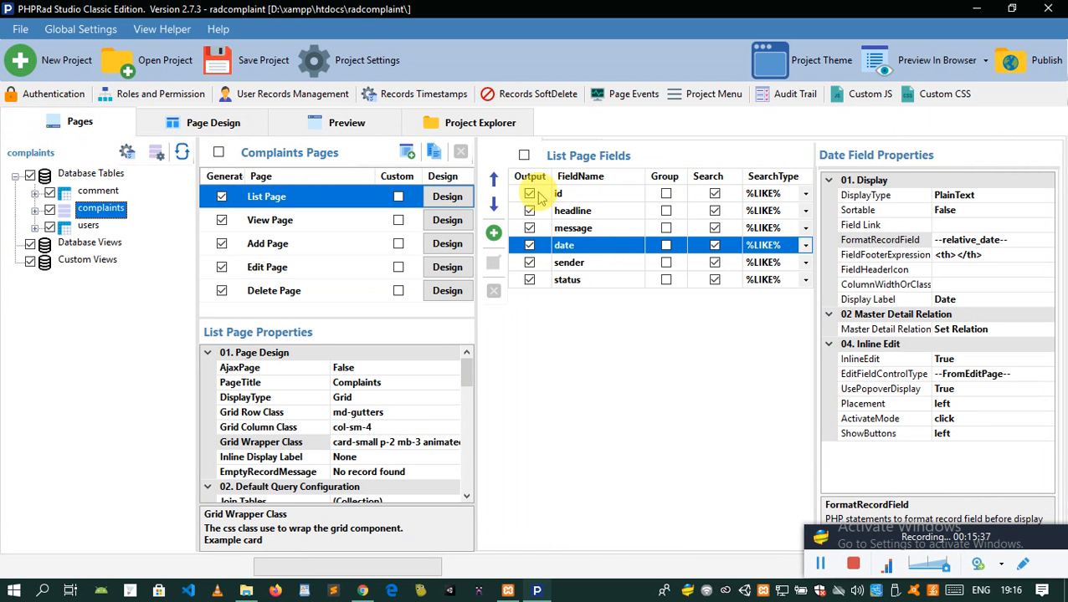
click(531, 194)
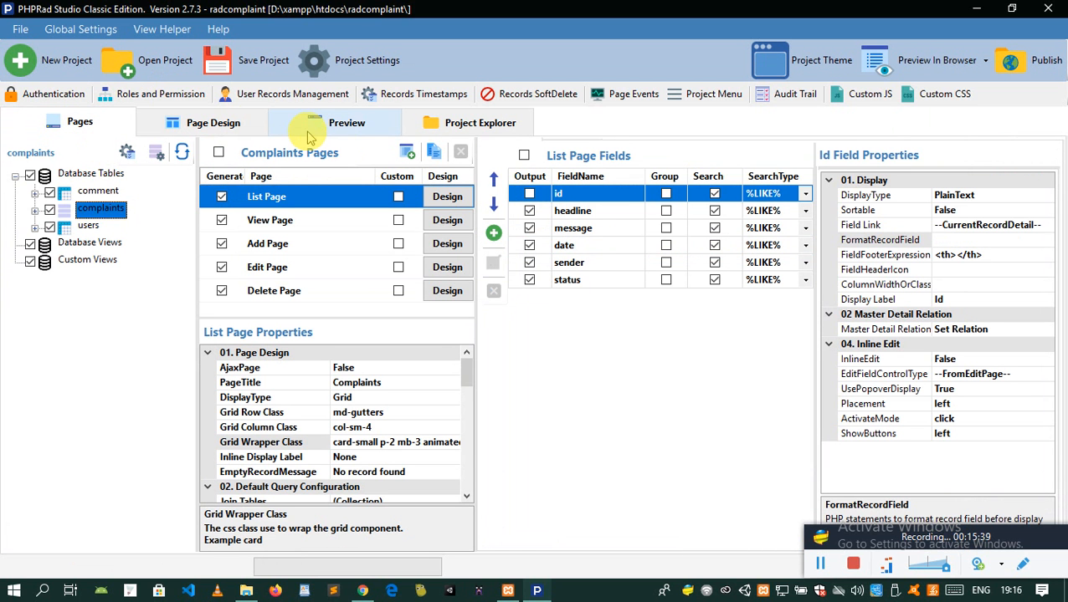
Preview the Complaints card without the id, then open the complaints/Add page design
click(301, 125)
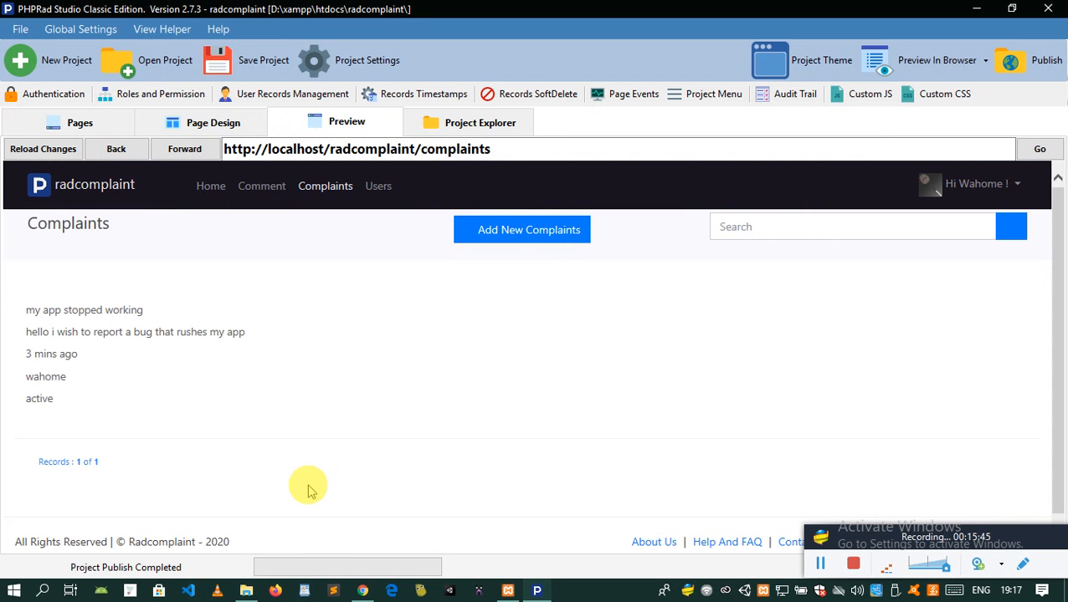
click(29, 299)
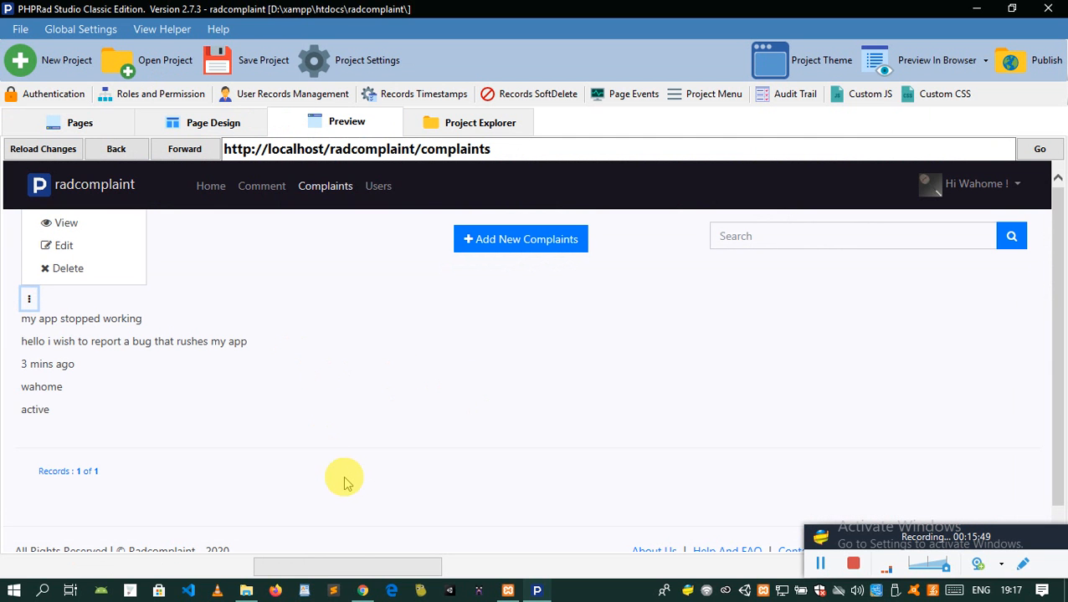
click(191, 124)
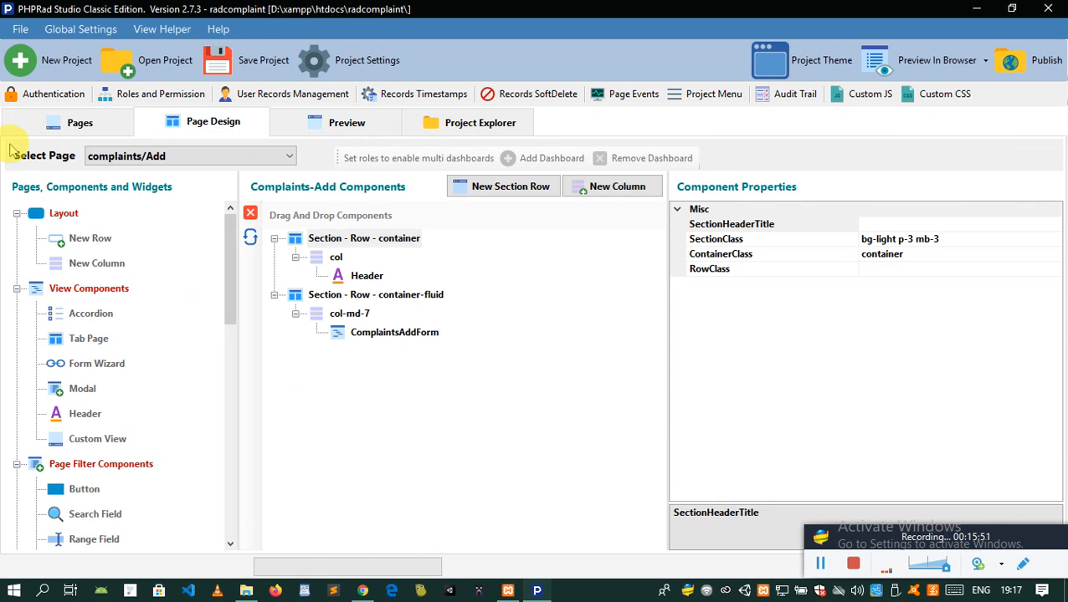
Browse the comment, users and complaints tables' pages, ending on complaints
click(55, 121)
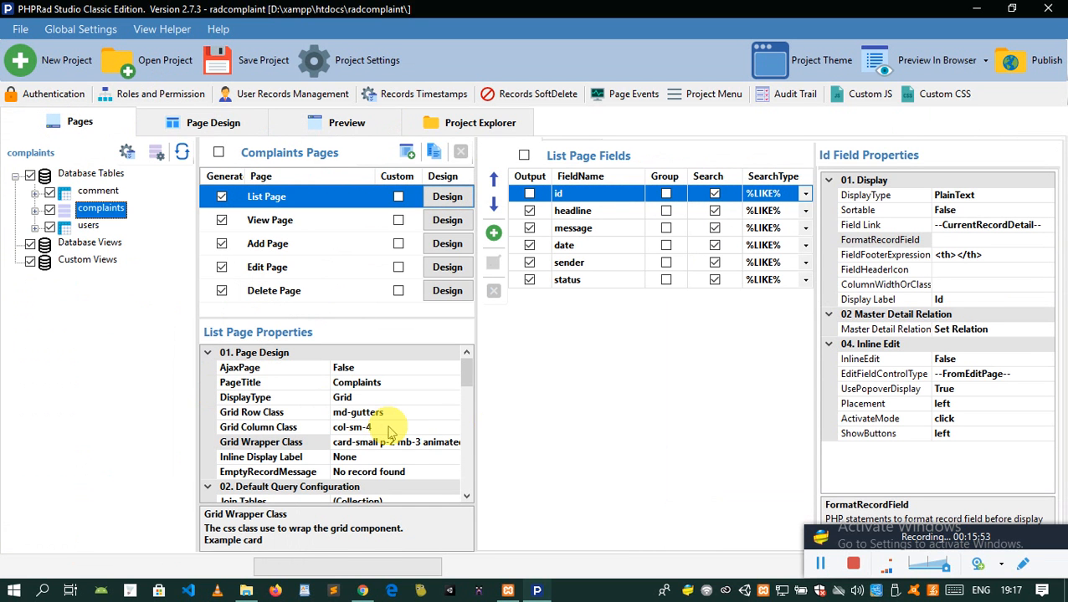
click(97, 192)
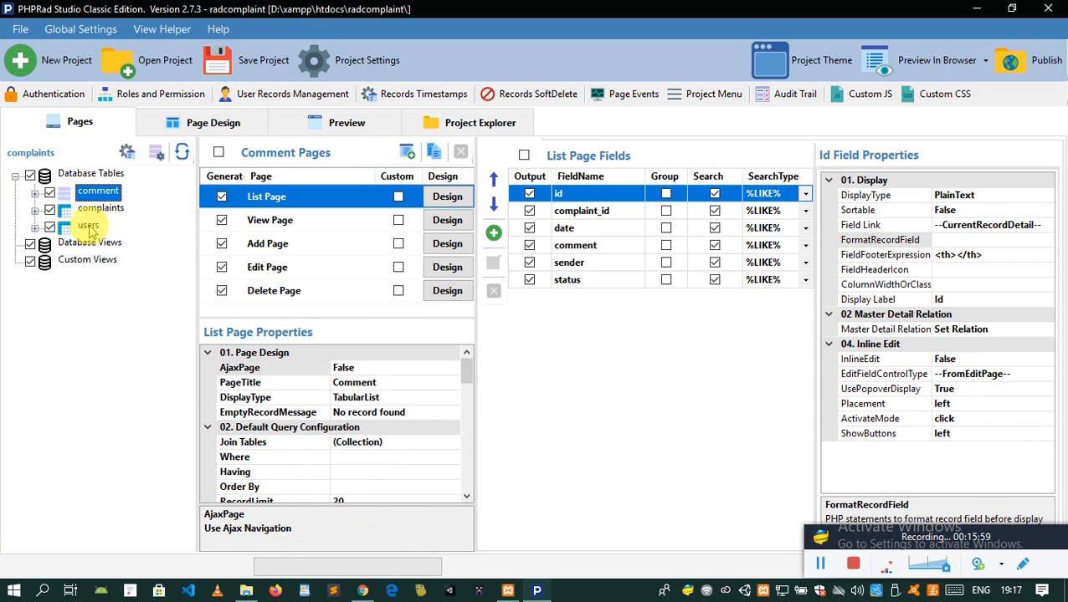
click(88, 225)
click(95, 209)
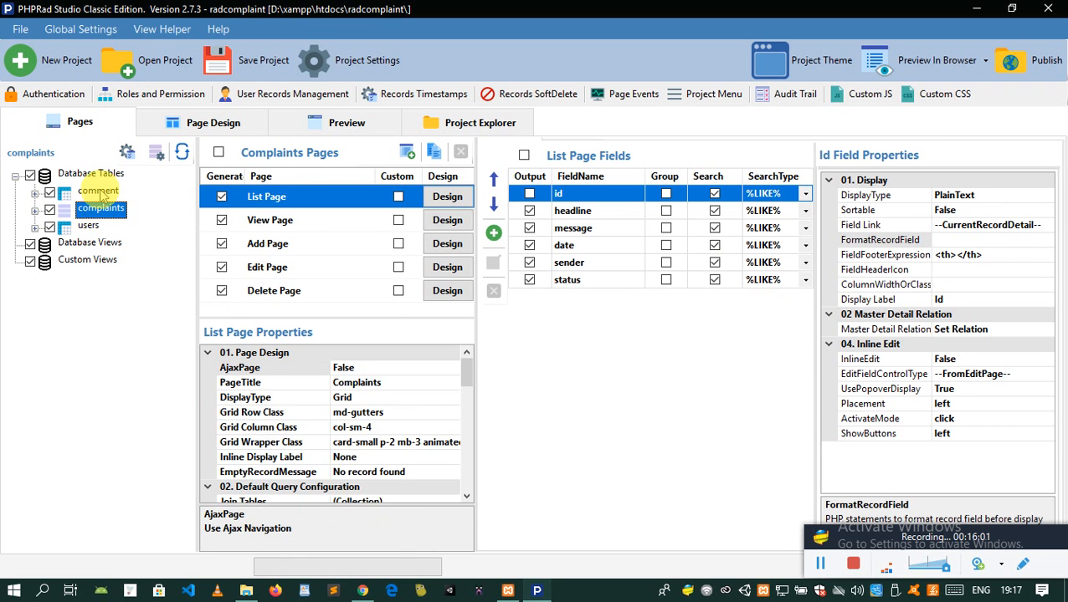
click(99, 191)
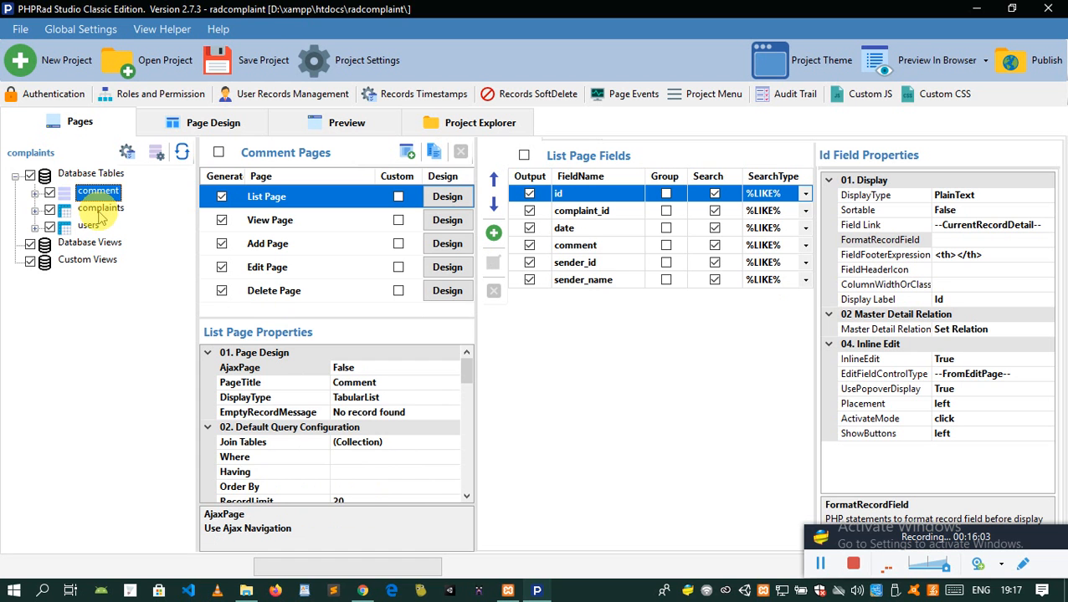
click(99, 209)
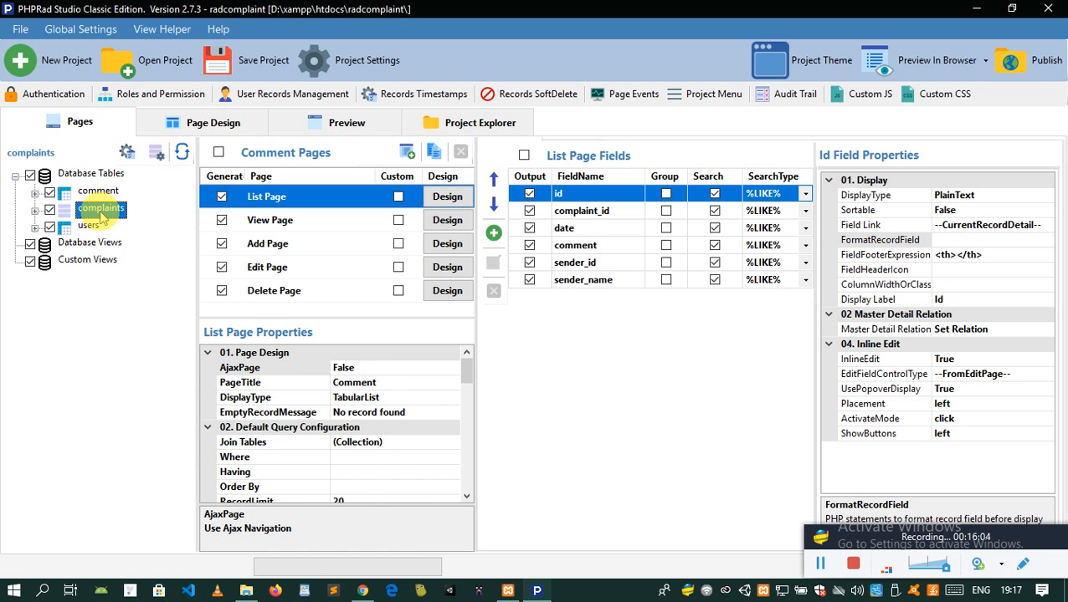
In Preview, choose View from the complaint's ⋮ menu to open complaints/view/1
click(305, 125)
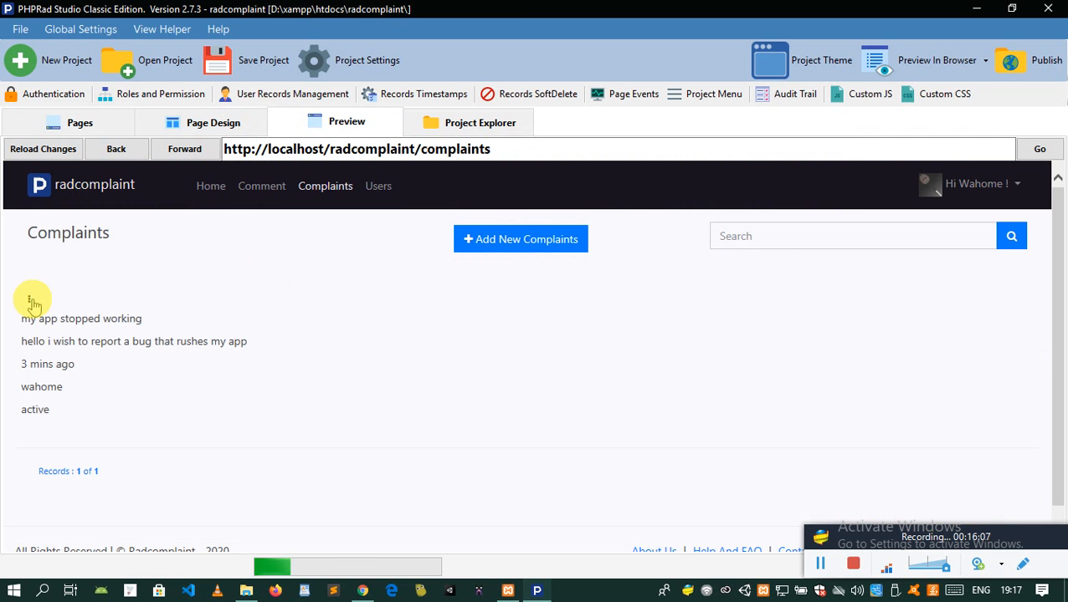
click(30, 301)
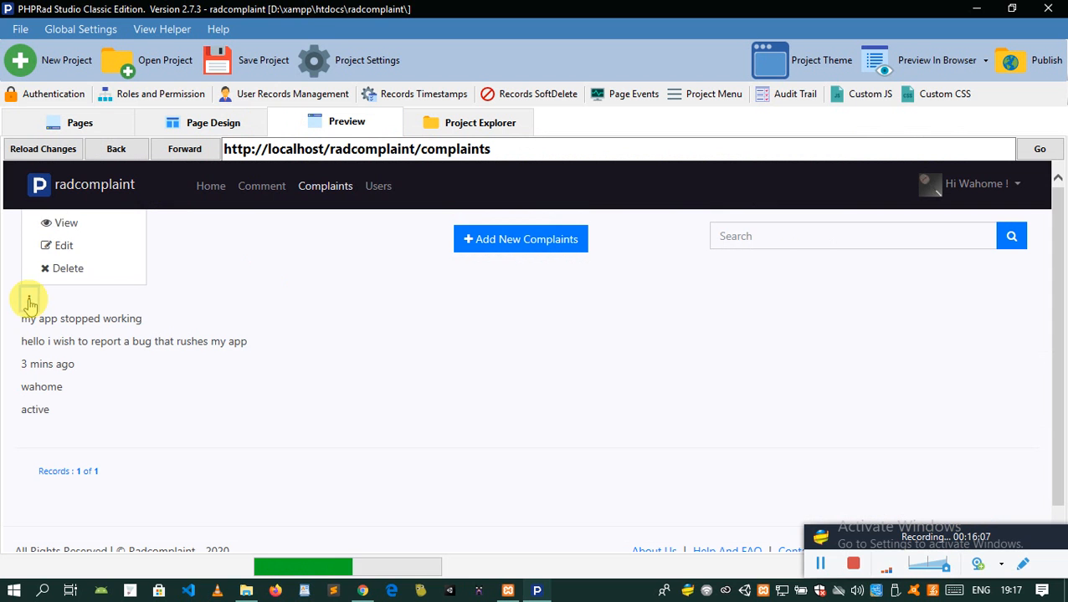
click(65, 226)
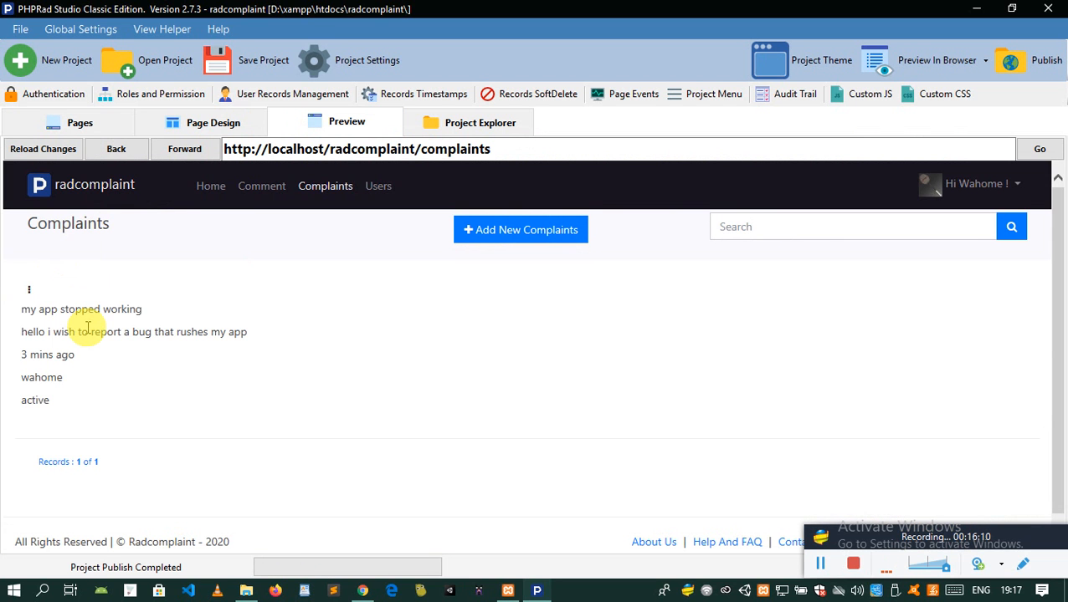
click(28, 298)
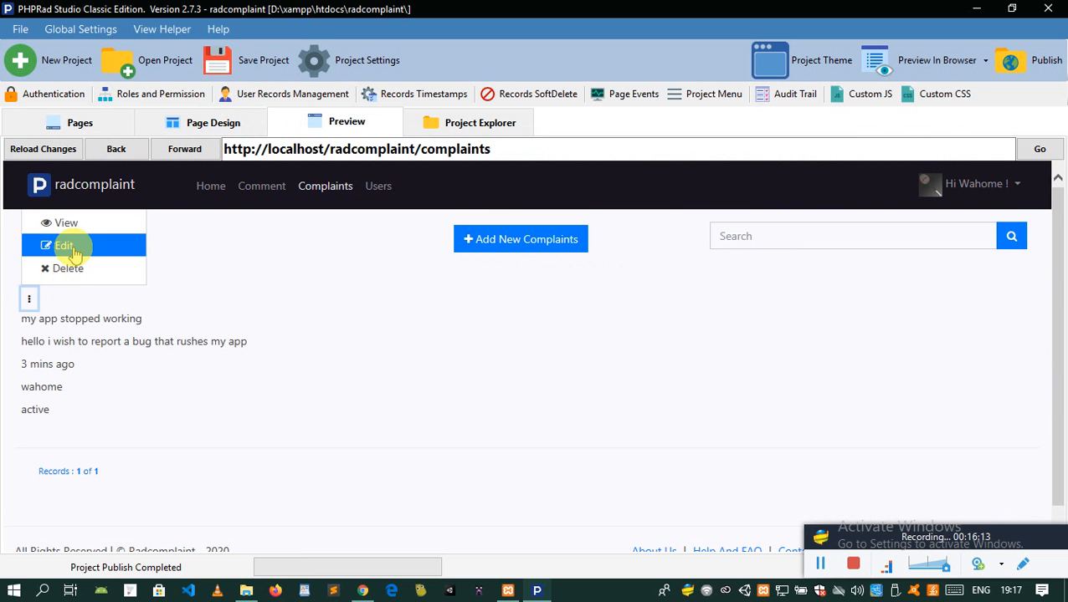
click(198, 314)
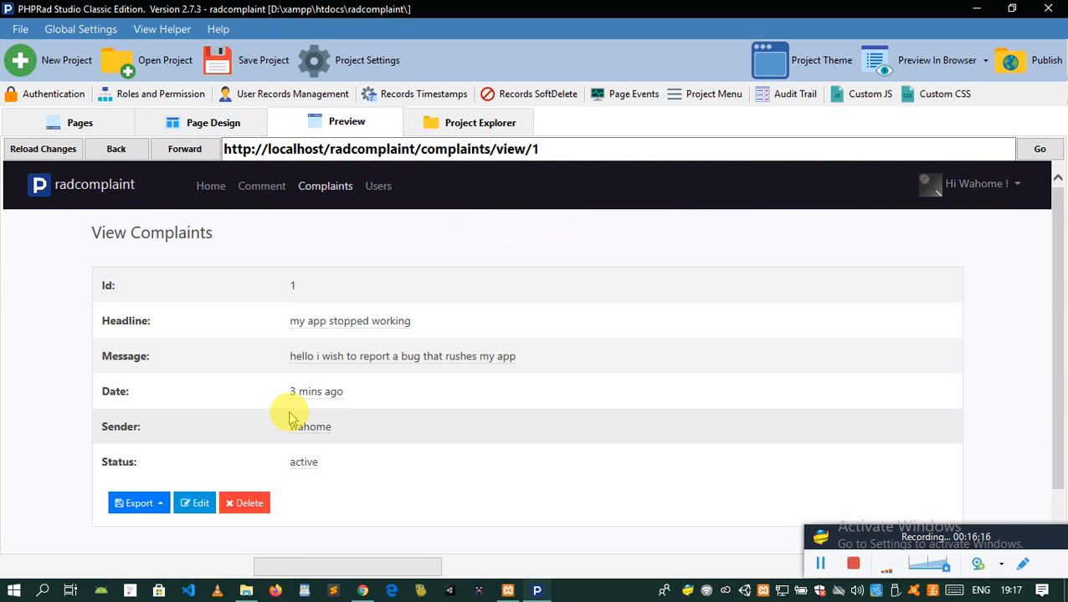
scroll(289, 419, down, 1)
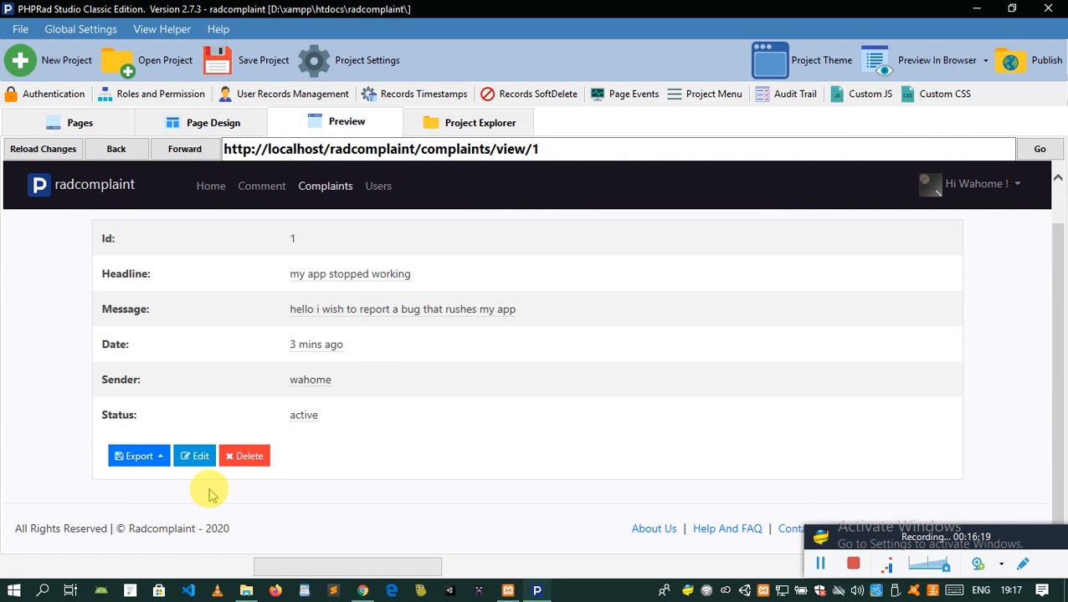
Select the complaints View Page and set its DisplayType to Custom
click(79, 126)
click(297, 224)
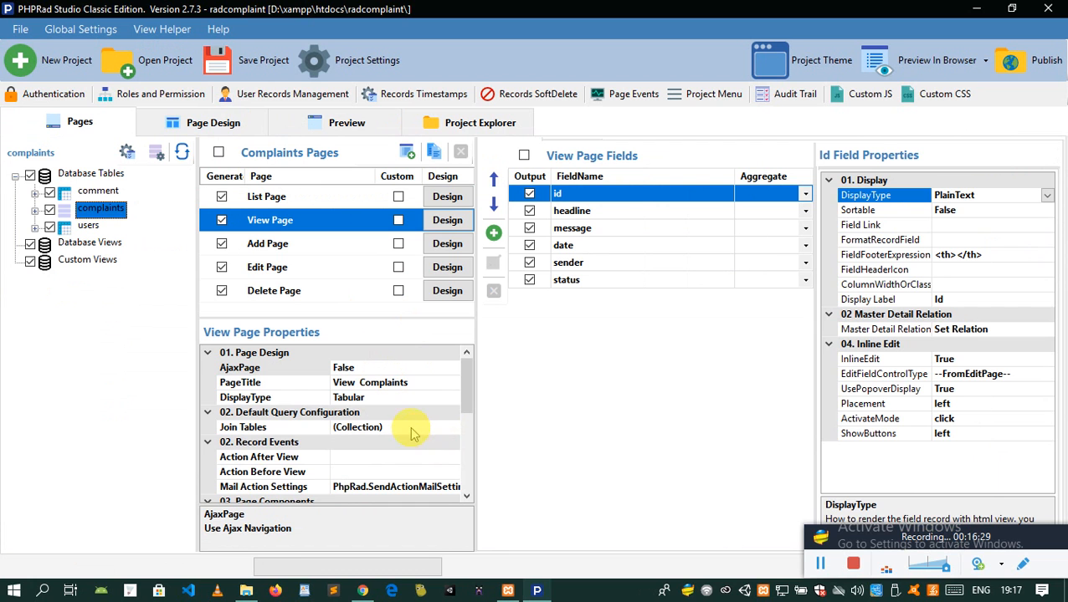
click(427, 398)
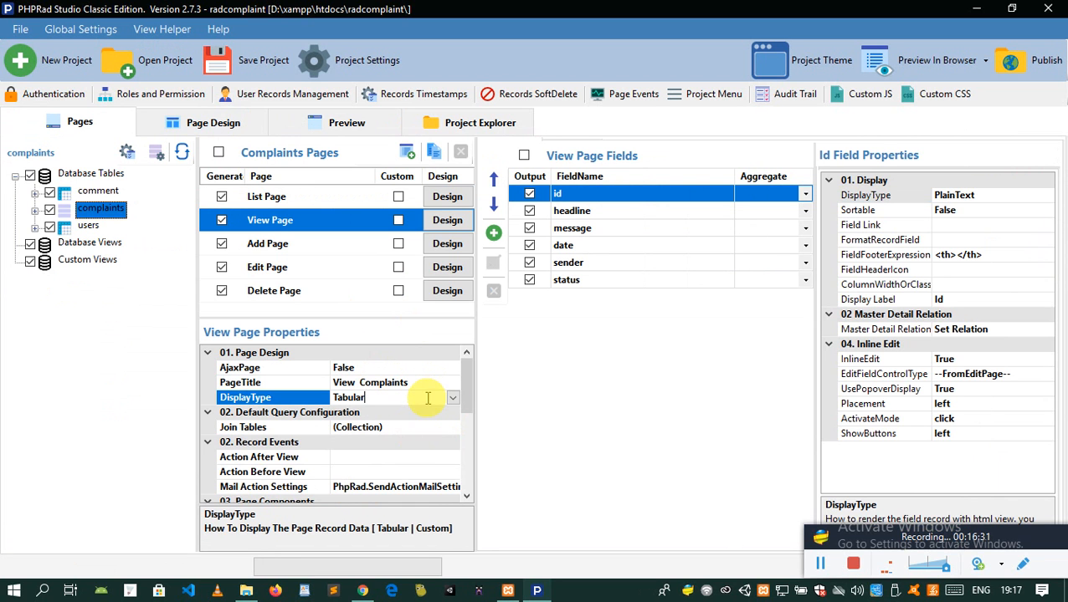
double_click(428, 398)
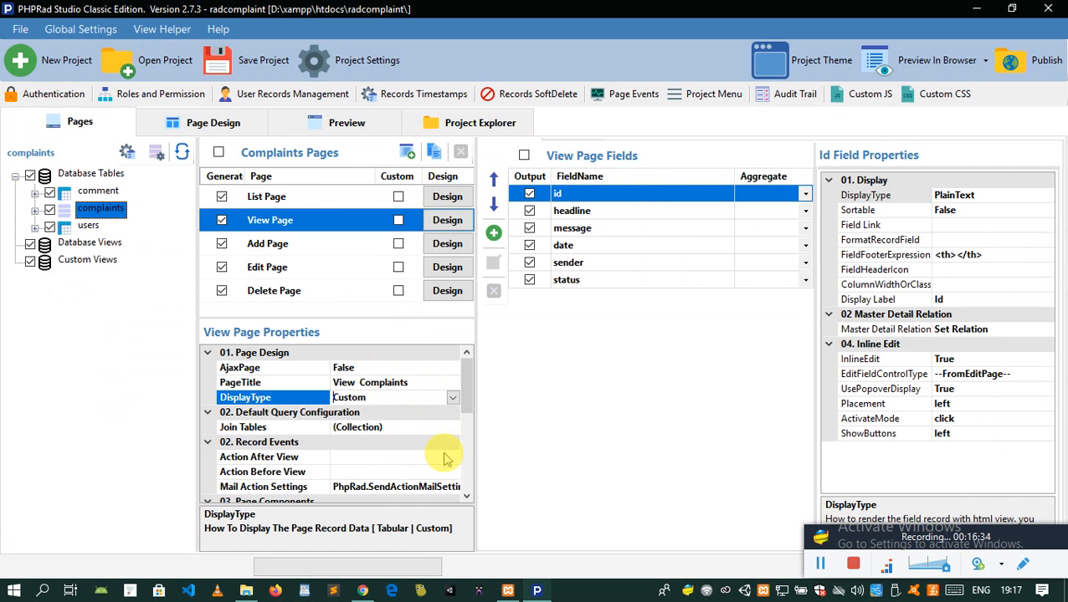
Set EditButton, DeleteButton and ExportButton to False, then preview the view page
scroll(469, 409, down, 2)
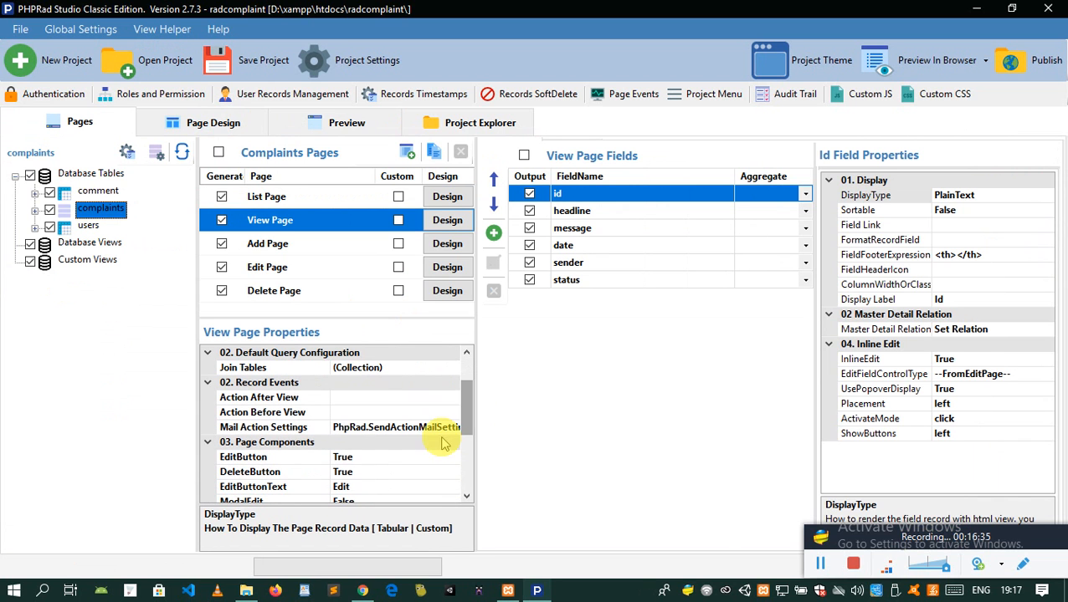
click(381, 458)
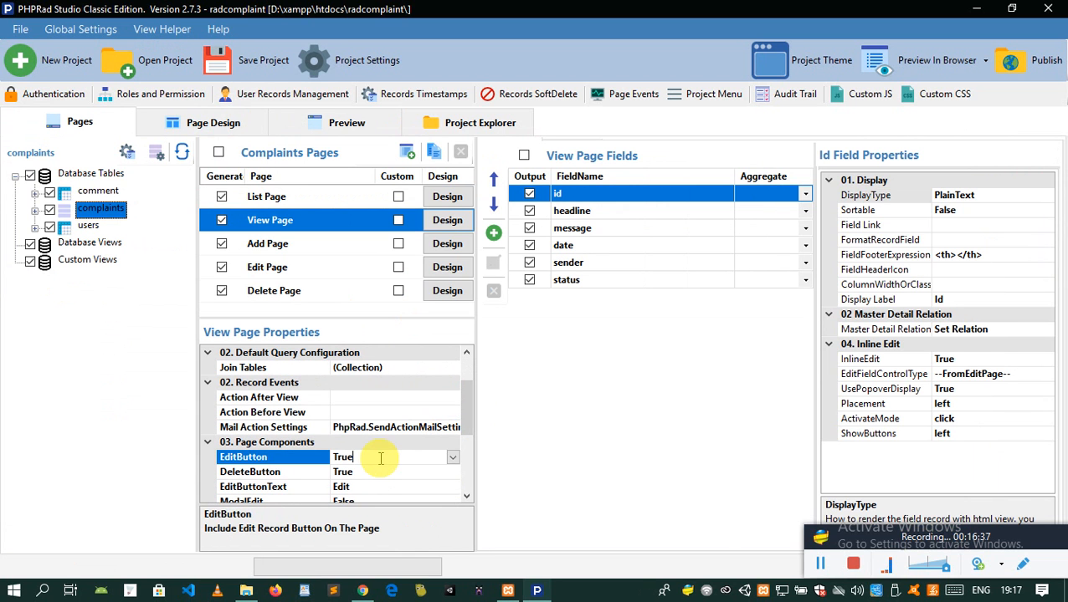
click(375, 472)
double_click(379, 474)
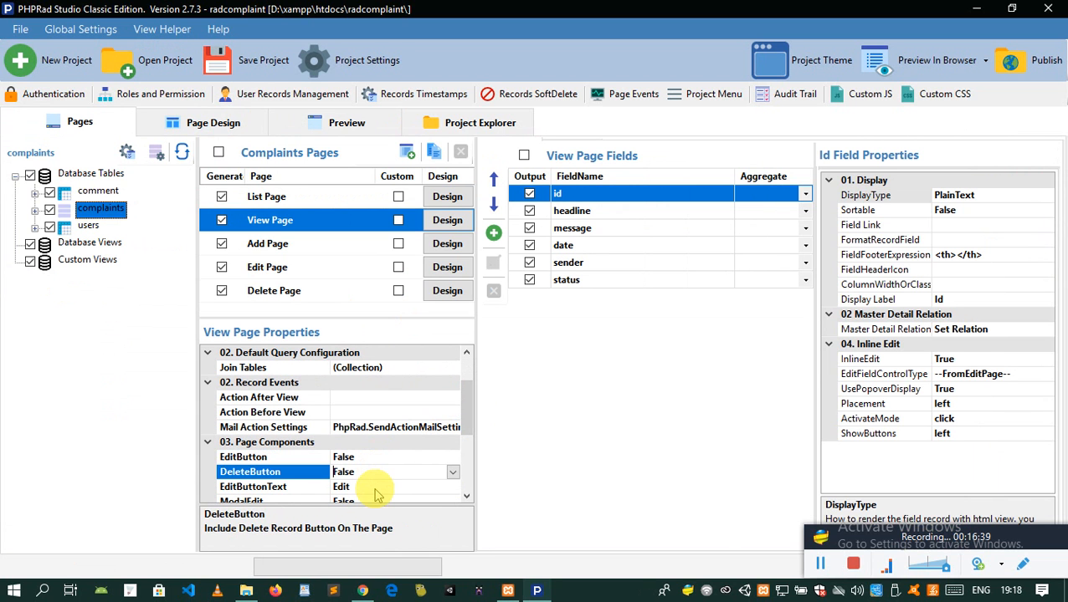
click(374, 487)
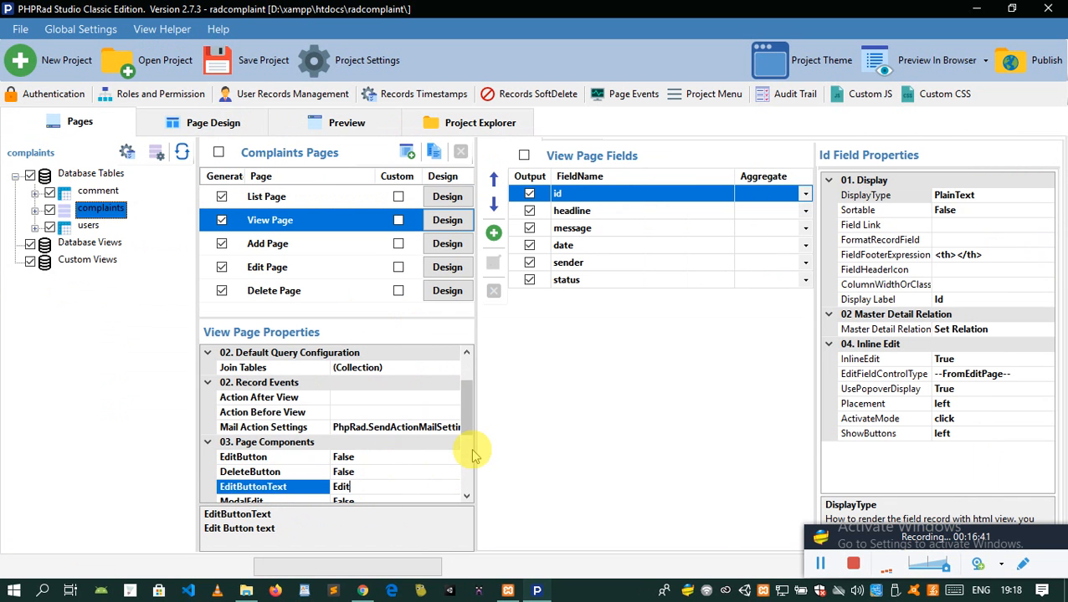
drag(467, 424, 466, 456)
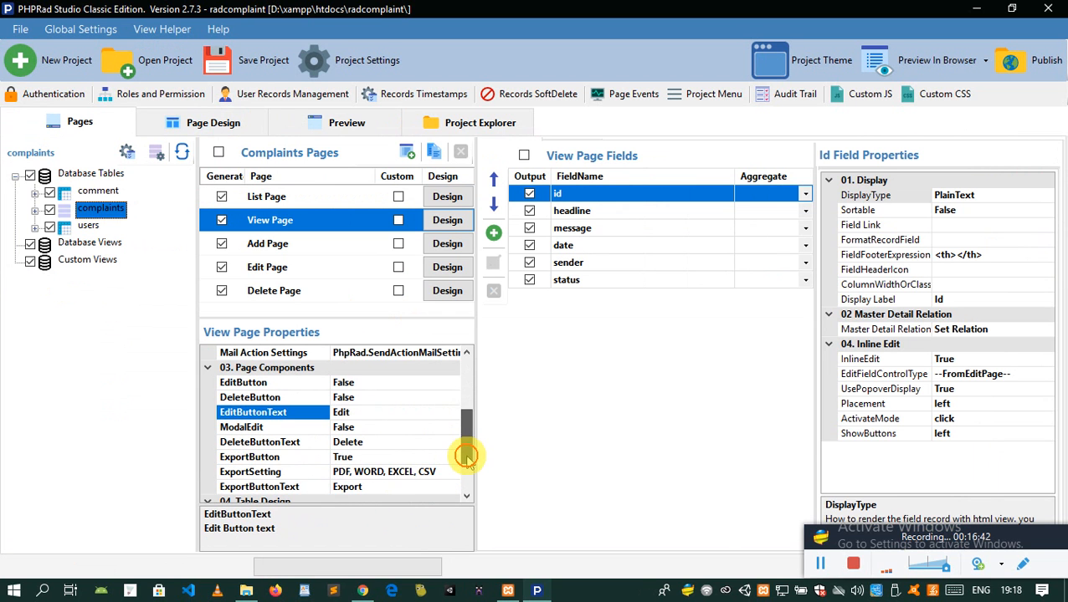
click(393, 456)
double_click(393, 457)
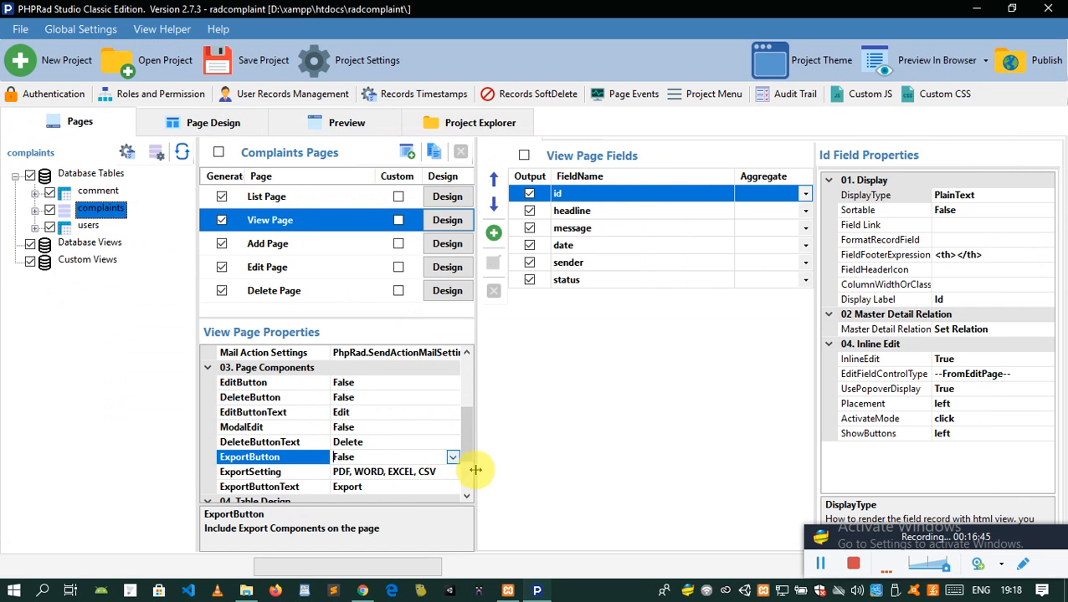
click(334, 132)
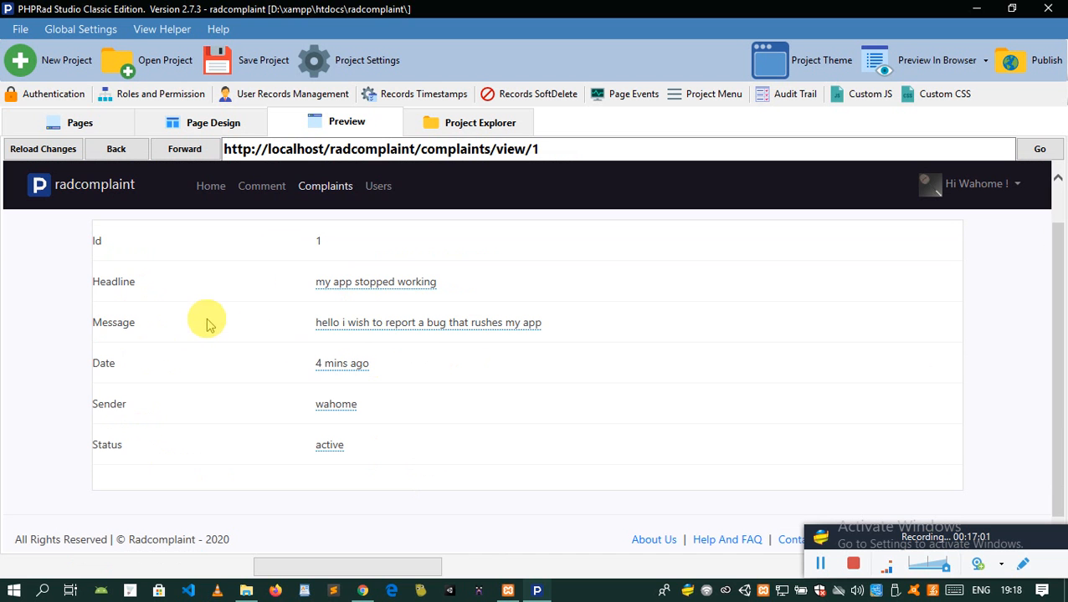
Inspect the Message row on the button-free view page, then return to Pages
drag(99, 322, 584, 309)
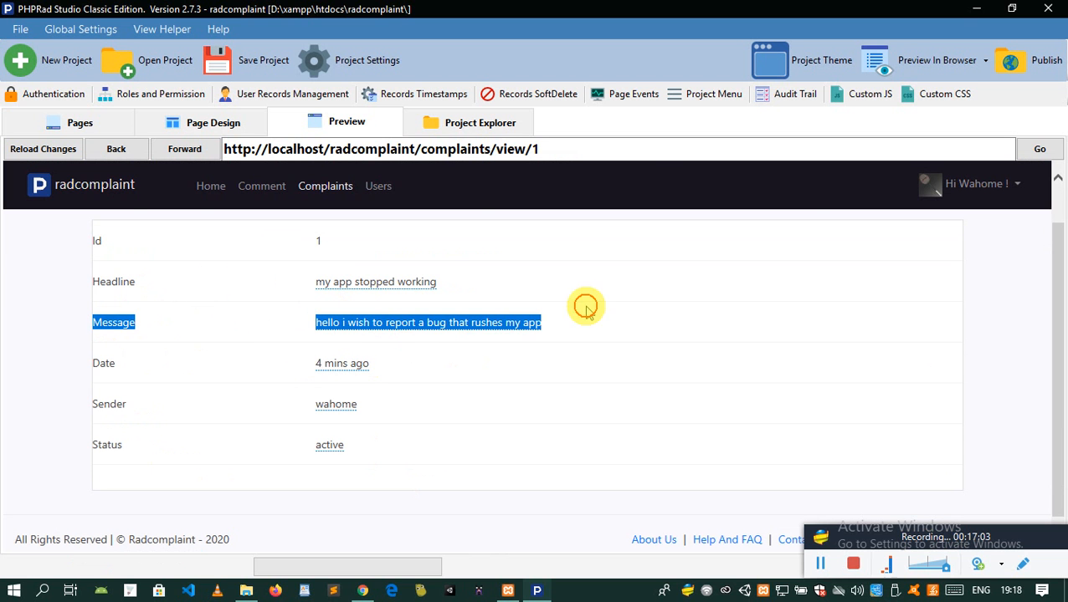
click(53, 122)
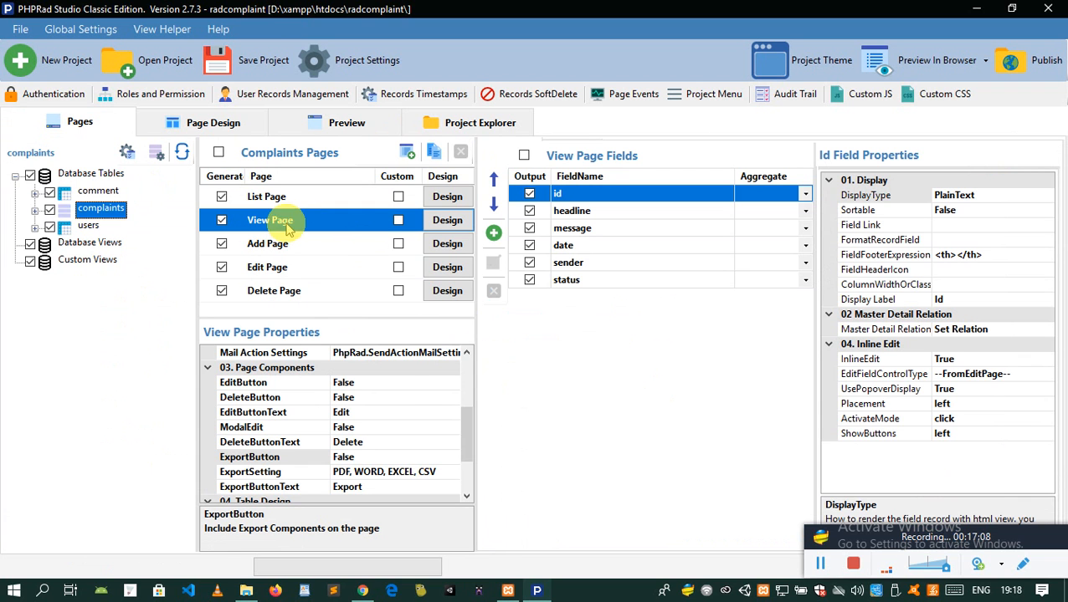
Hide sender, status, date, headline and id on the View Page, leaving only message, and preview
click(530, 262)
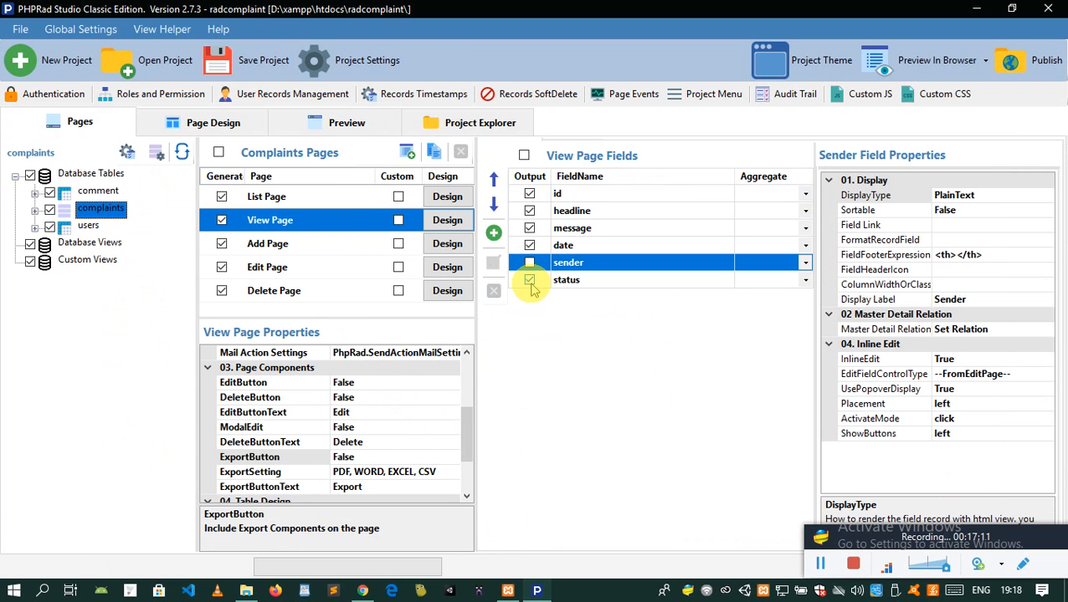
click(530, 280)
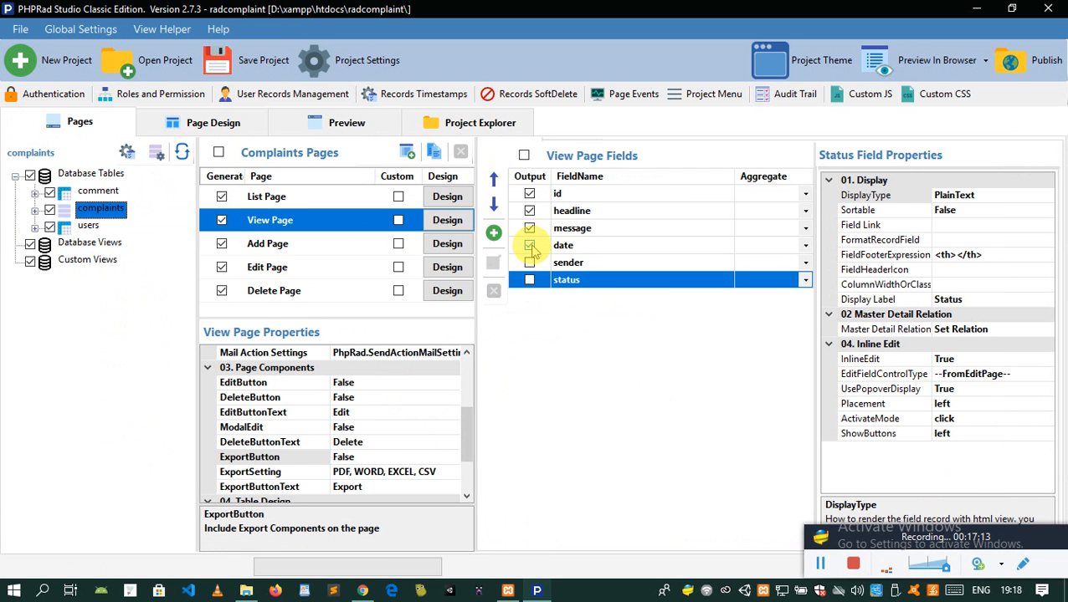
click(531, 246)
click(530, 211)
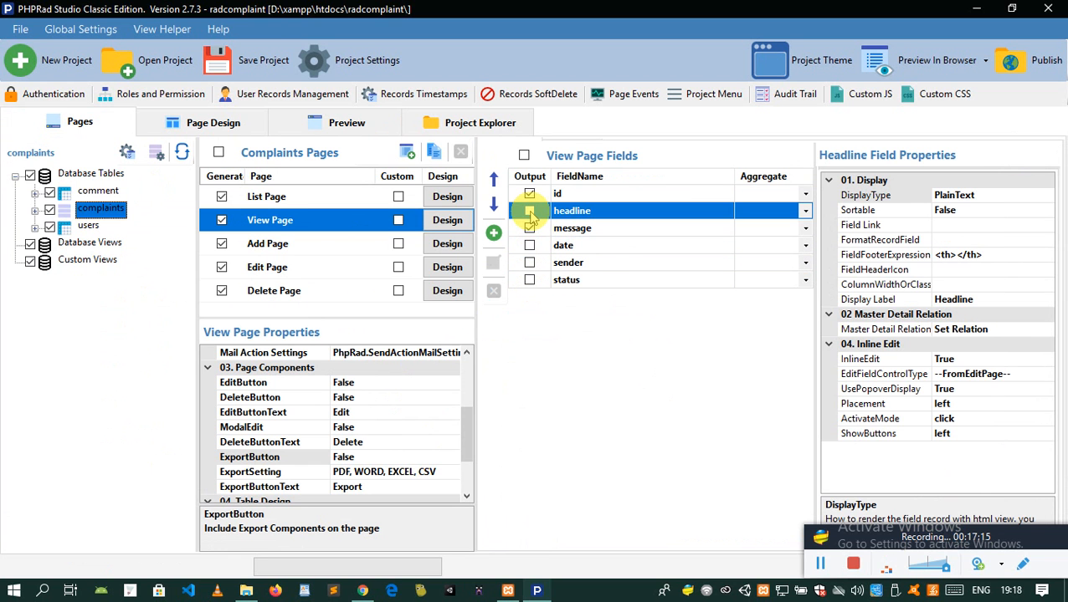
click(530, 194)
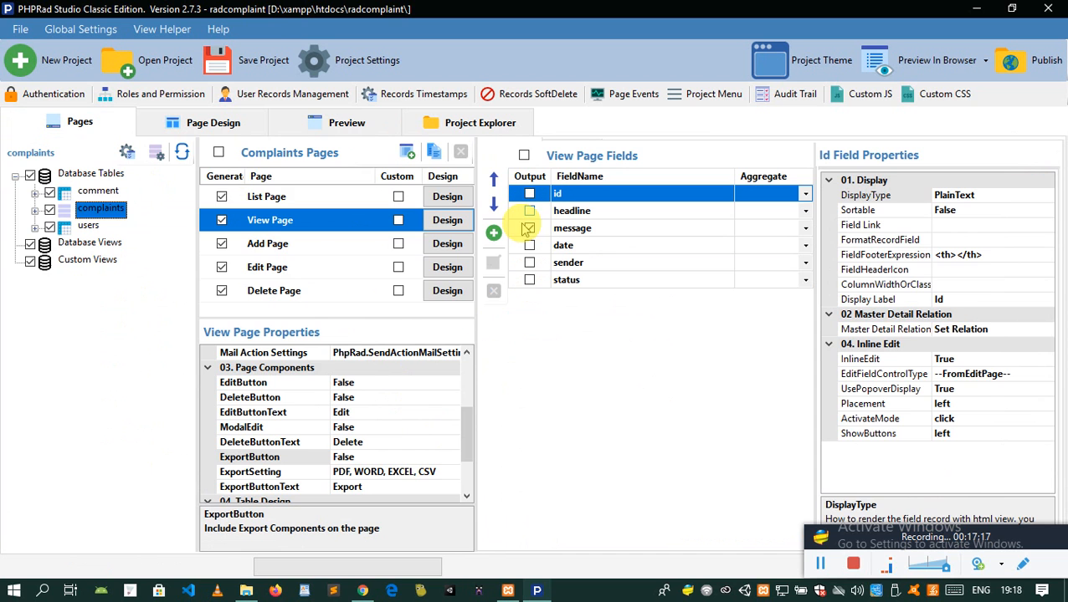
click(292, 135)
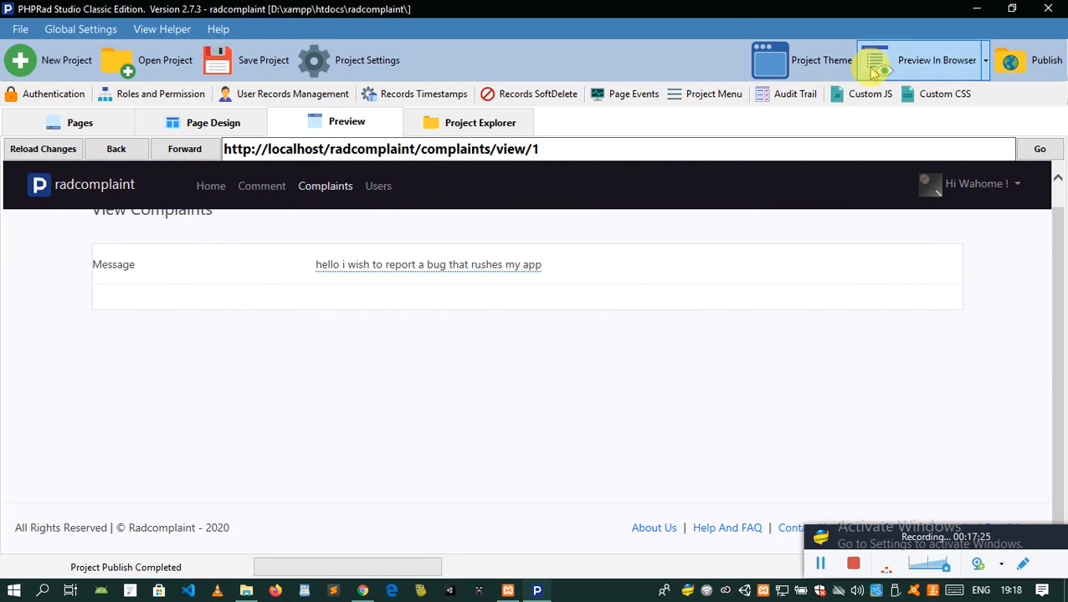
Insert .card before textarea in the custom JS bg-light selector, save, and reload the preview
click(867, 94)
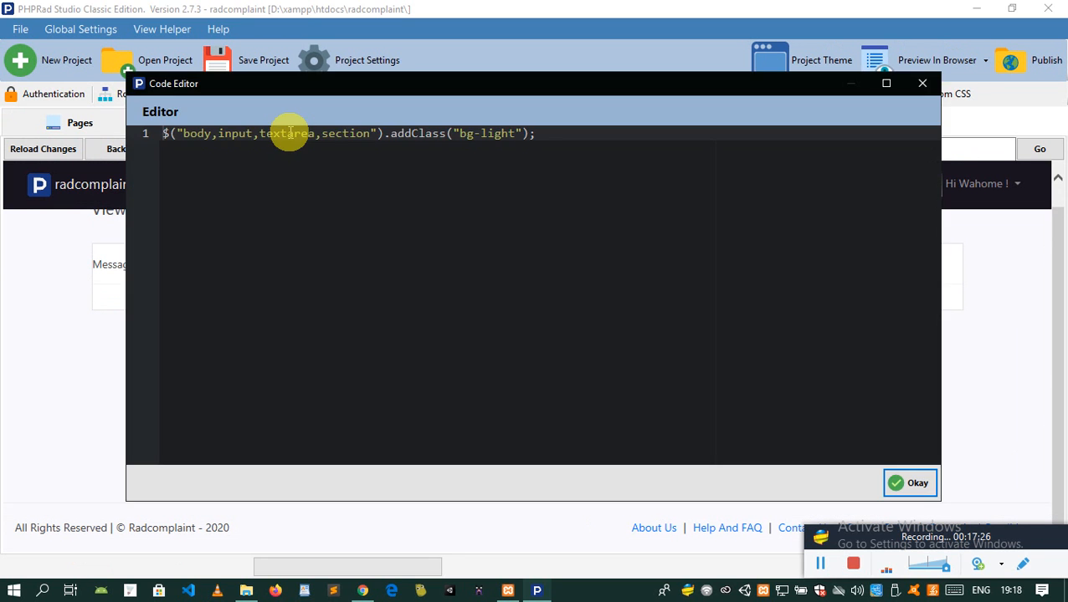
click(259, 134)
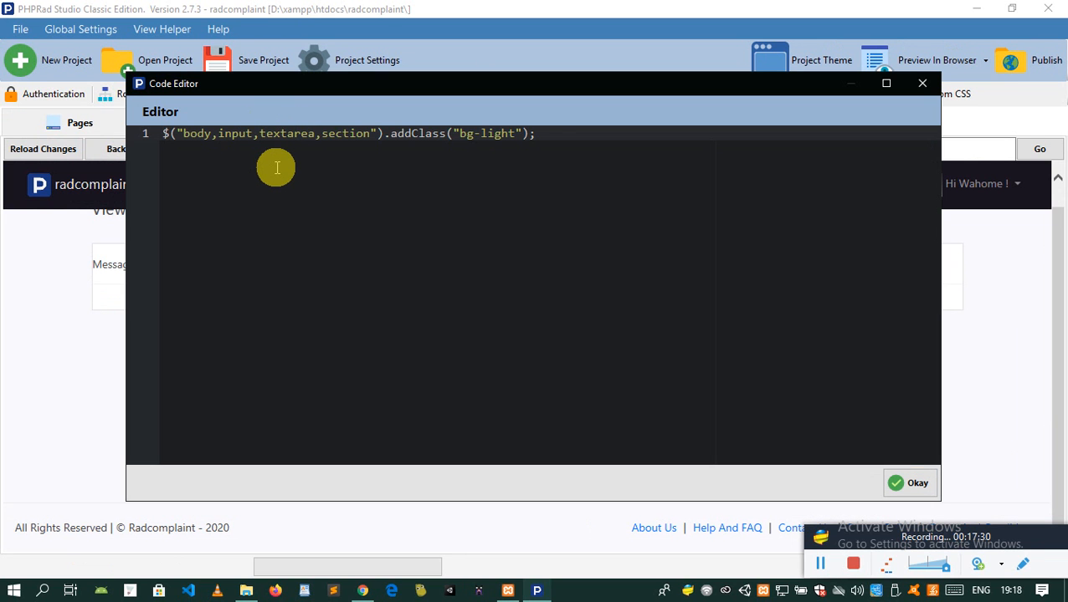
text(.card,)
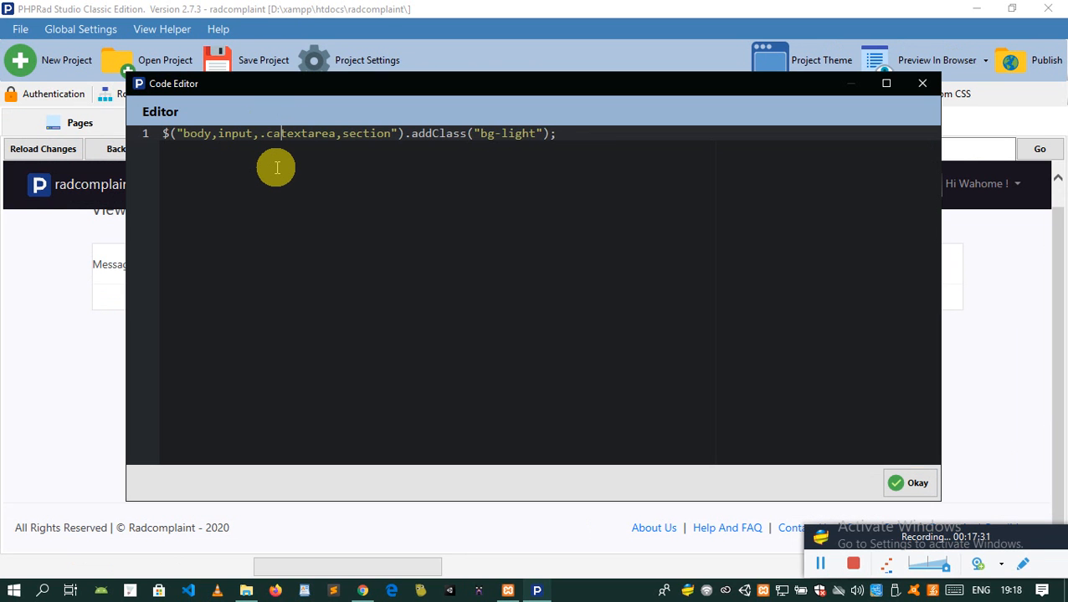
click(917, 483)
click(43, 149)
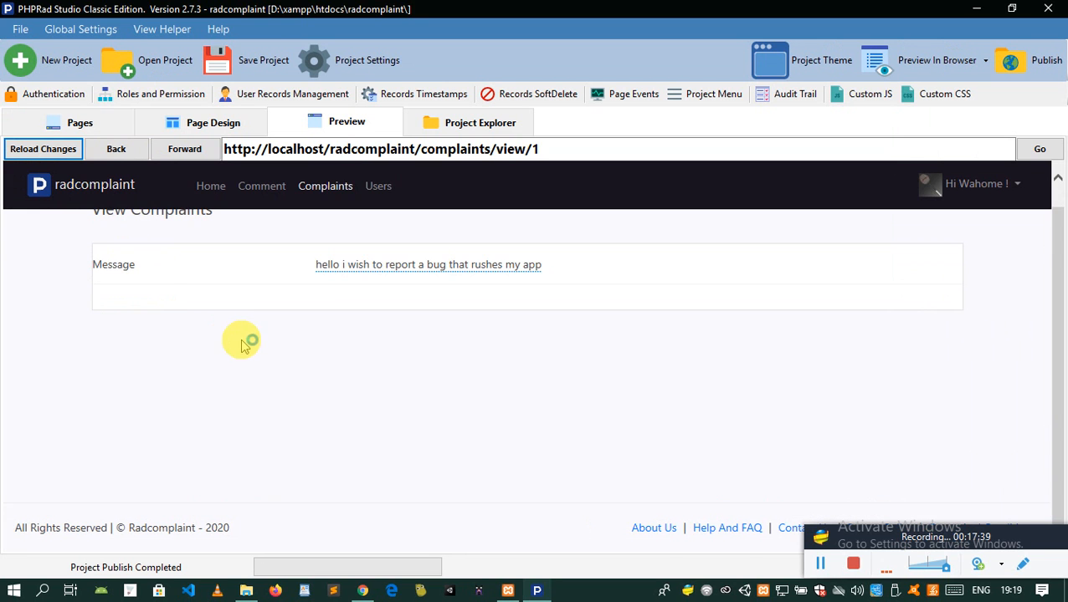
Recheck the first complaint's Message-only view page from the Complaints list, then return to Pages
click(349, 187)
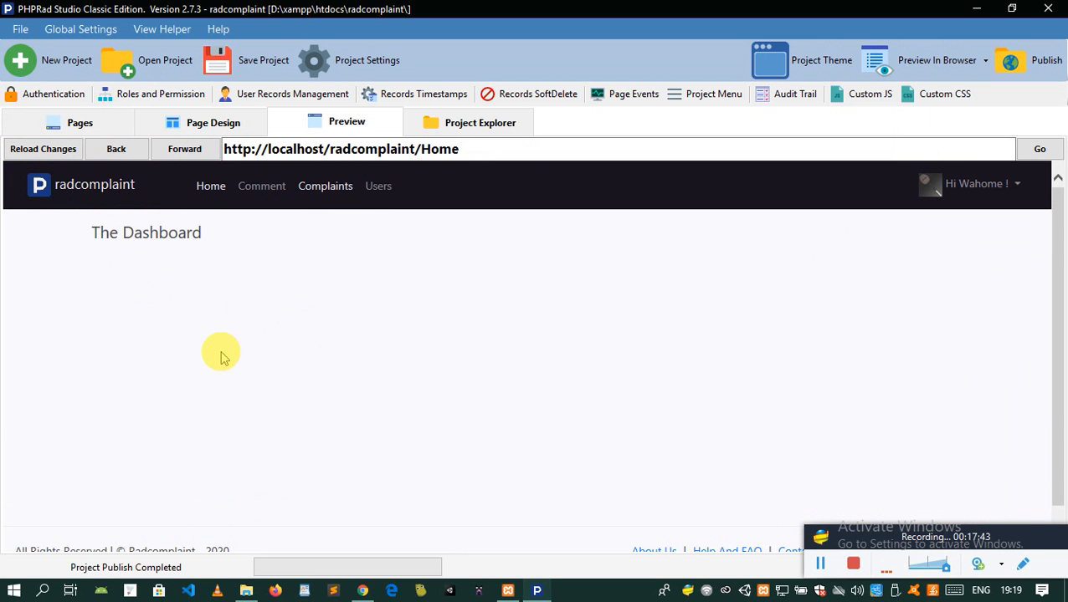
click(28, 300)
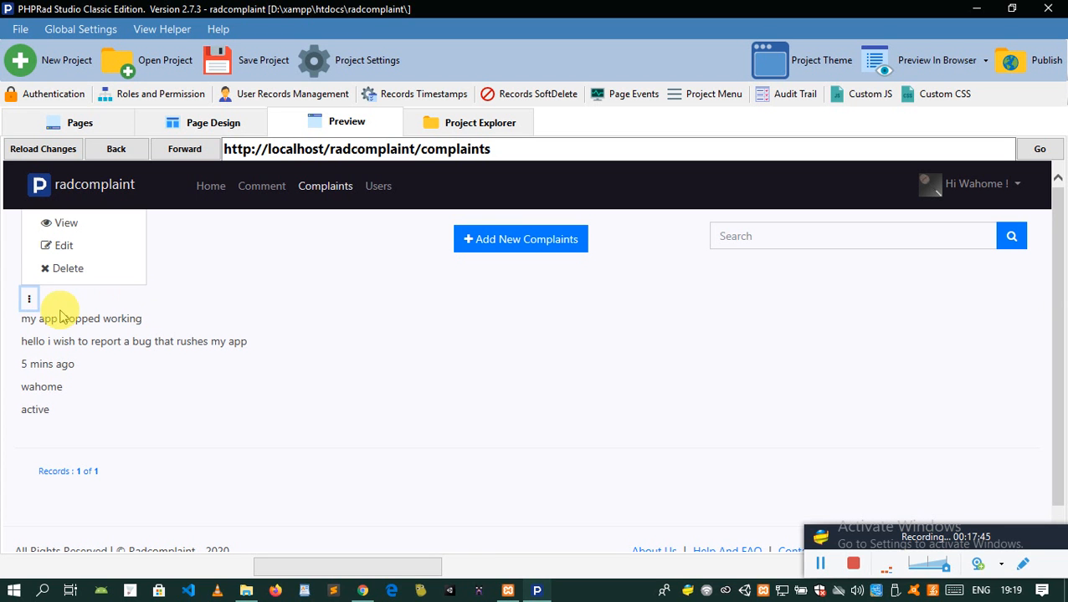
click(316, 389)
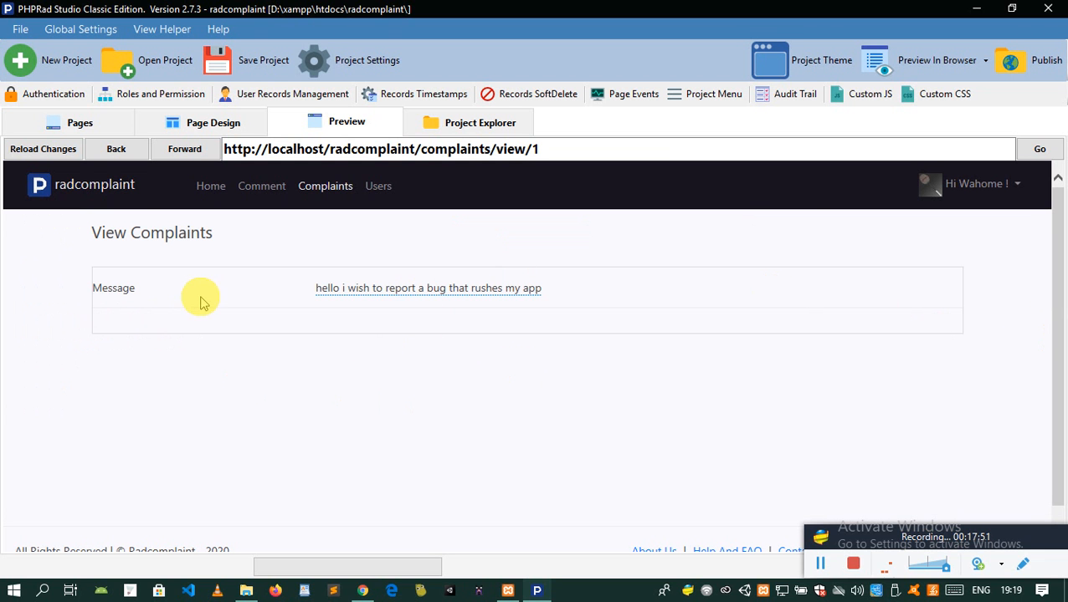
click(84, 123)
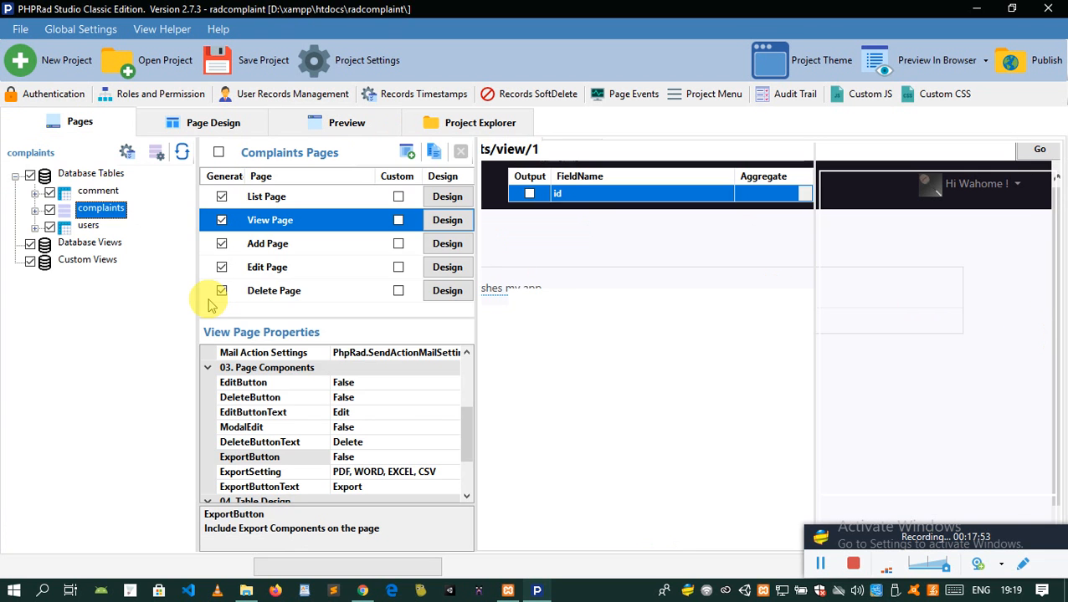
Open the complaints/View page in the Page Design layout designer
scroll(458, 409, up, 3)
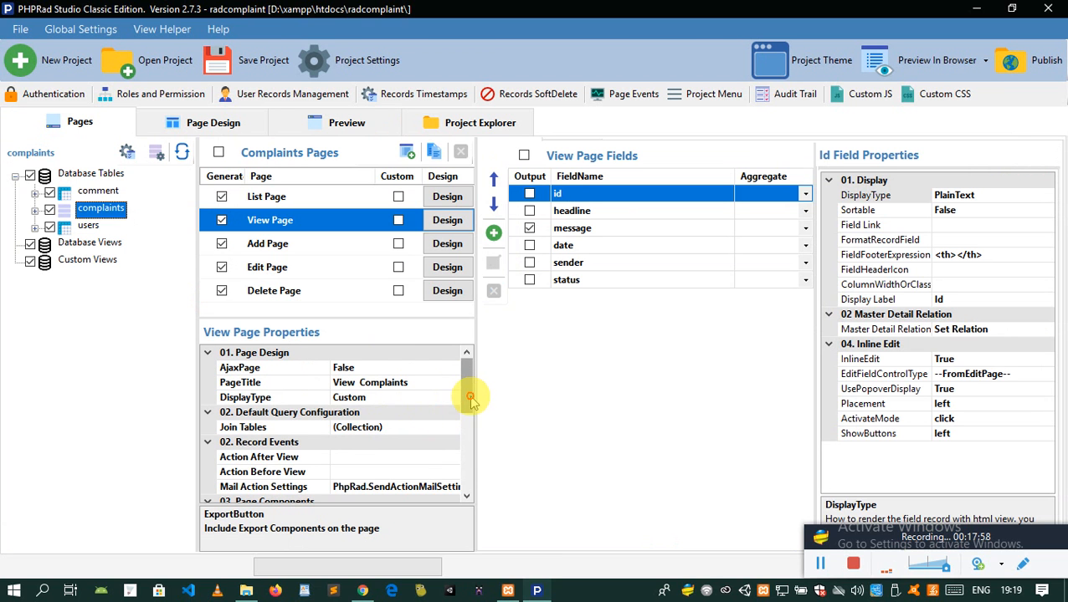
drag(471, 400, 469, 423)
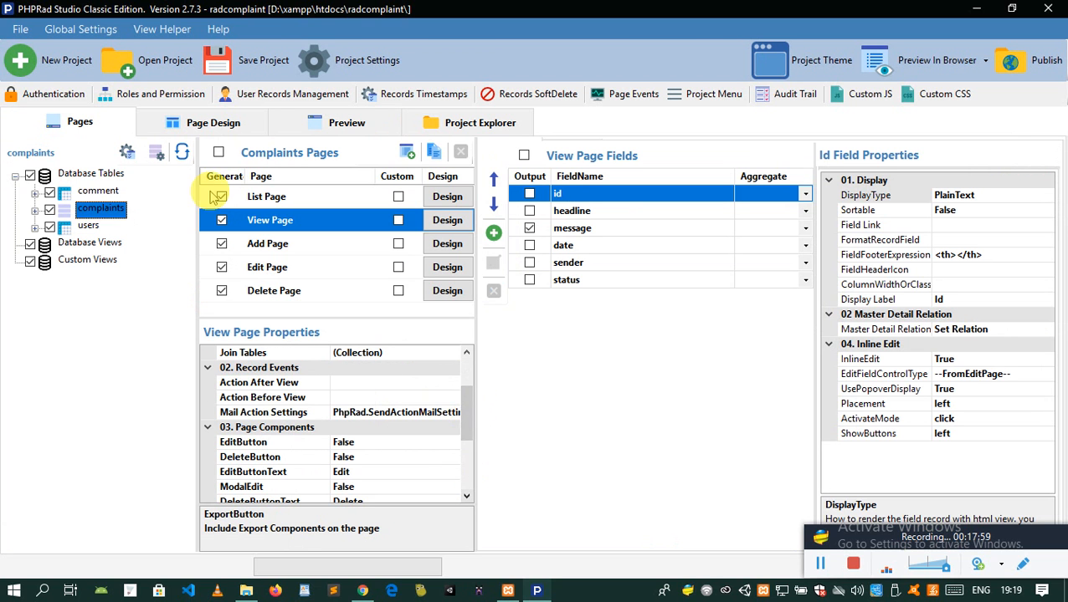
click(176, 122)
click(102, 156)
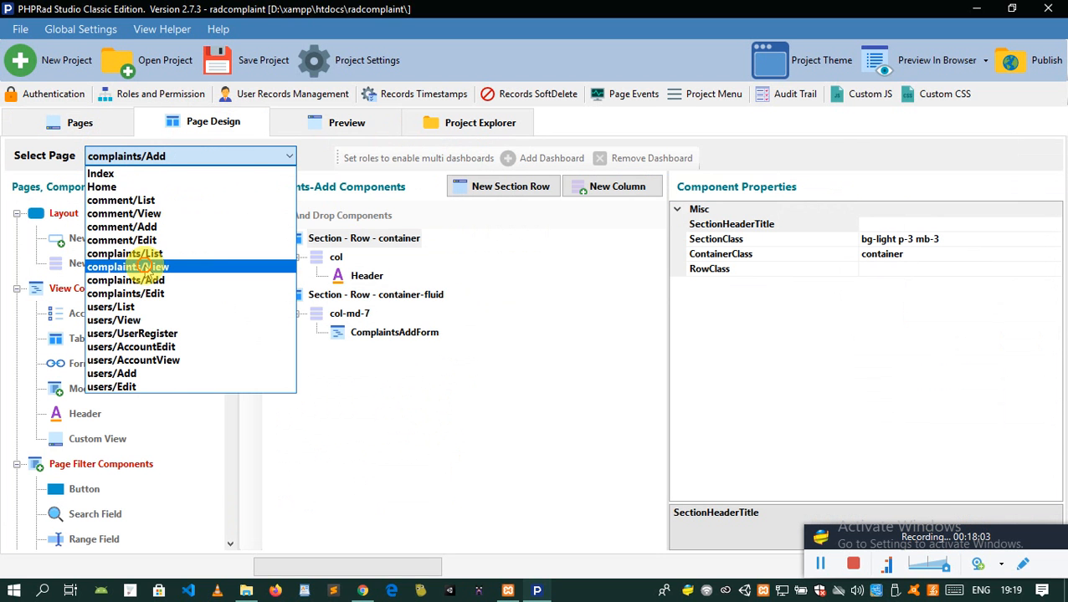
click(143, 267)
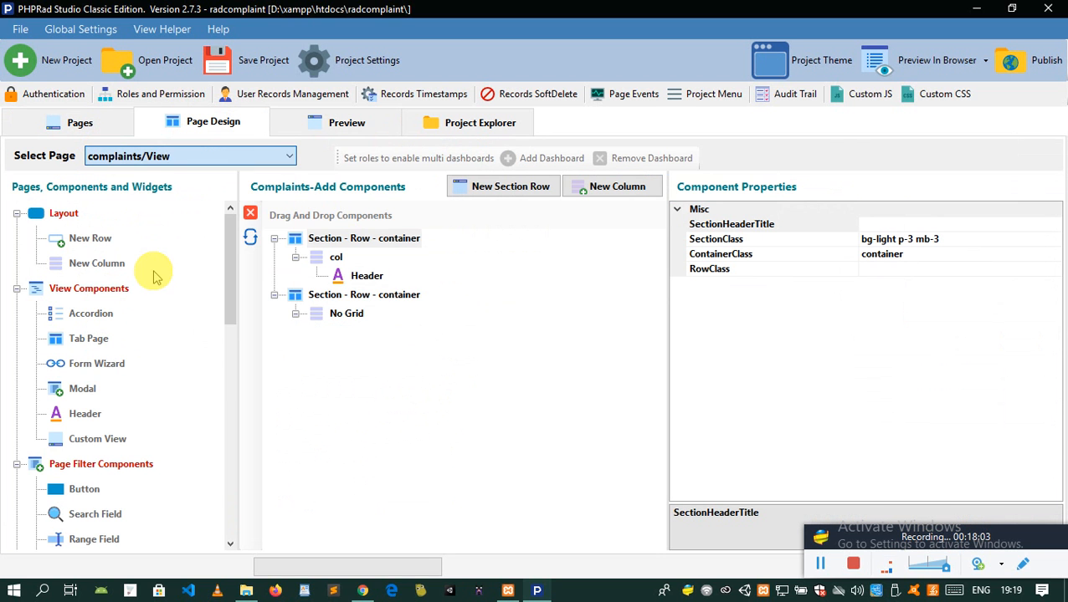
Set the detail section to container-fluid with a col-md-12 column, then preview complaint 1
click(402, 295)
double_click(915, 254)
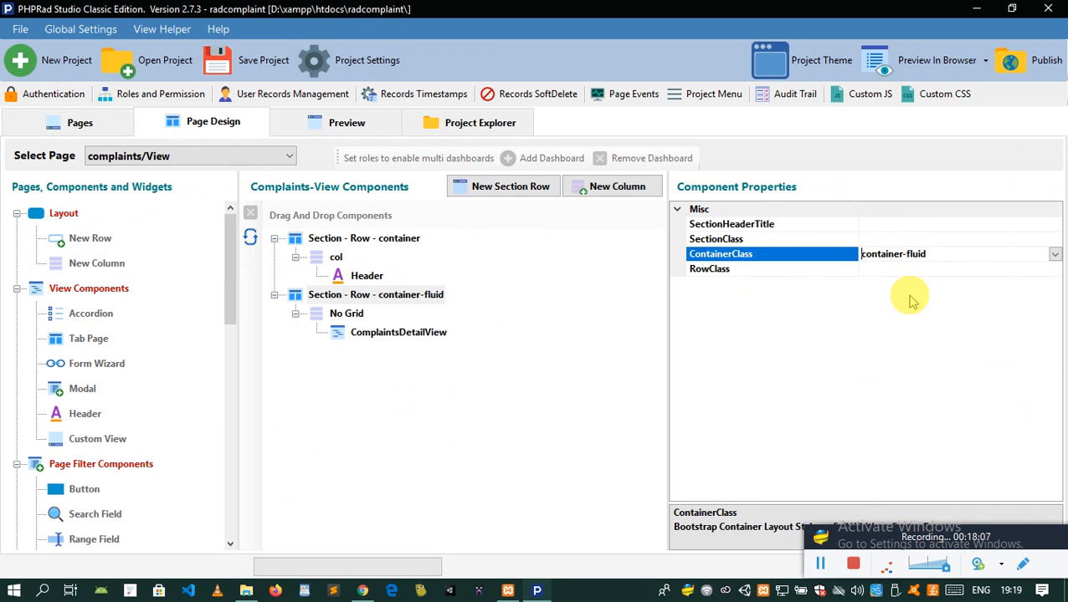
click(358, 294)
click(346, 313)
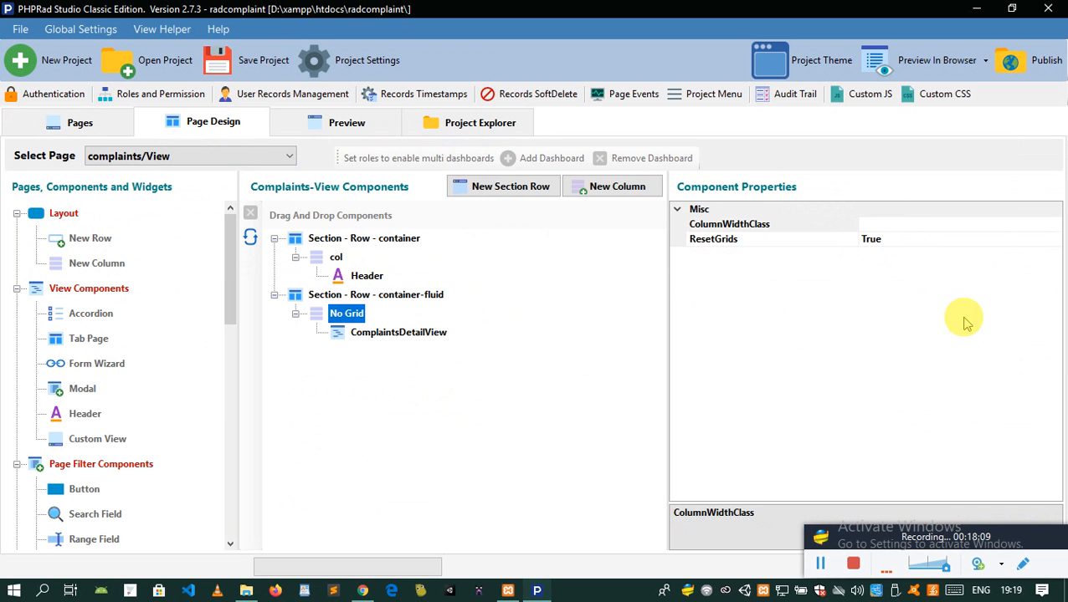
click(946, 239)
click(939, 225)
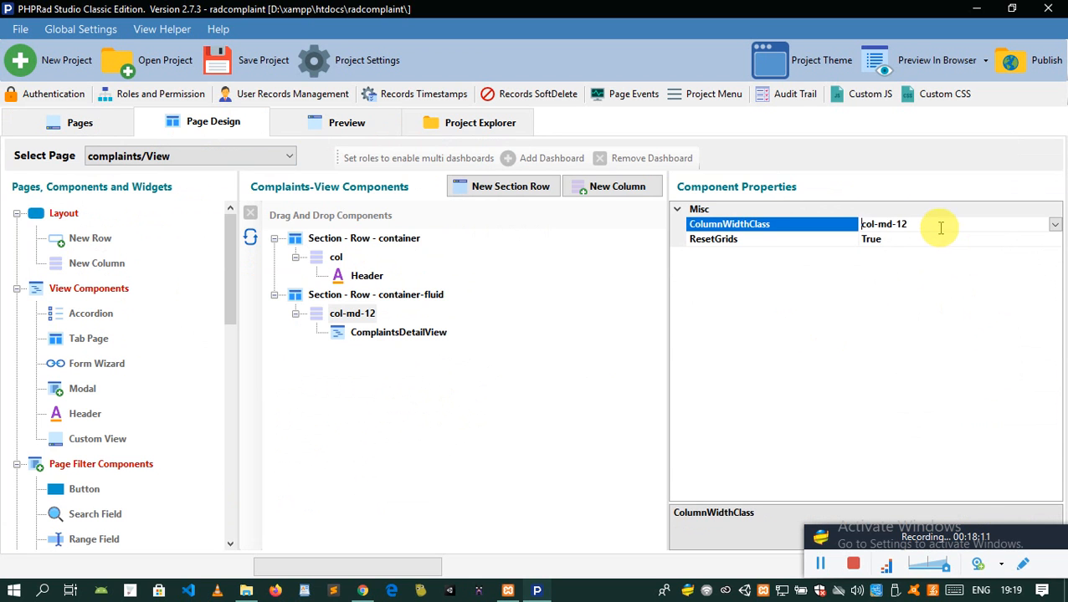
click(391, 125)
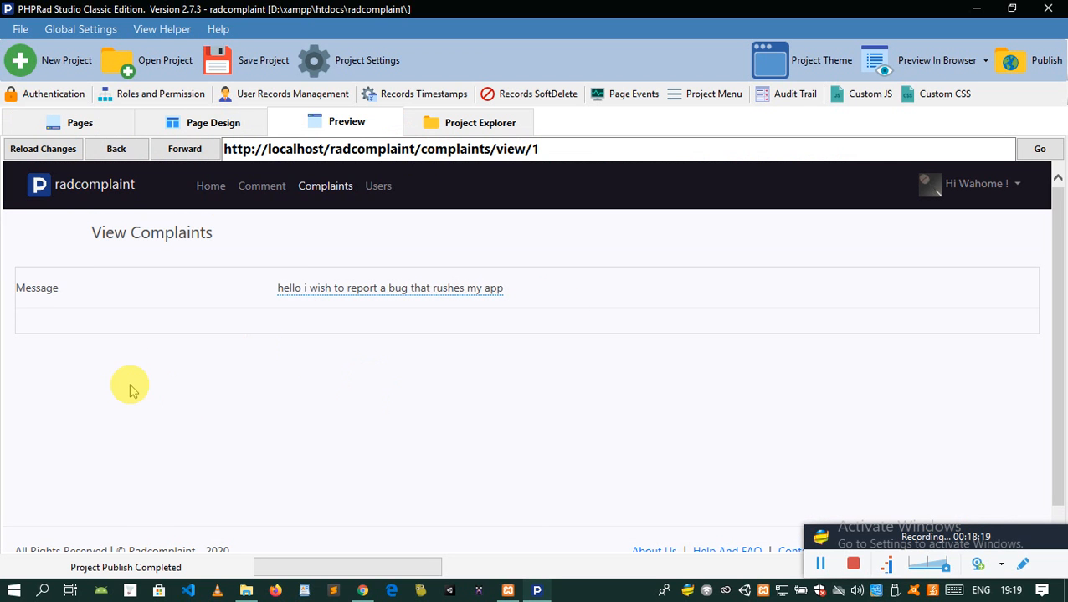
Check the complaints/view/1 preview's full-width Message box, then go back to the Pages settings
scroll(209, 374, down, 1)
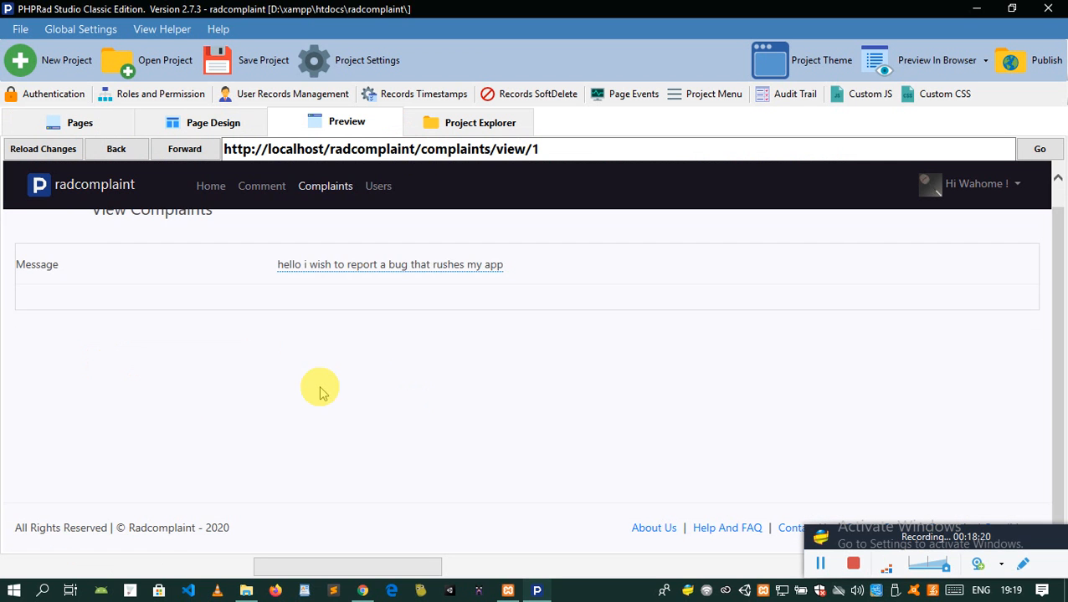
click(156, 127)
click(106, 123)
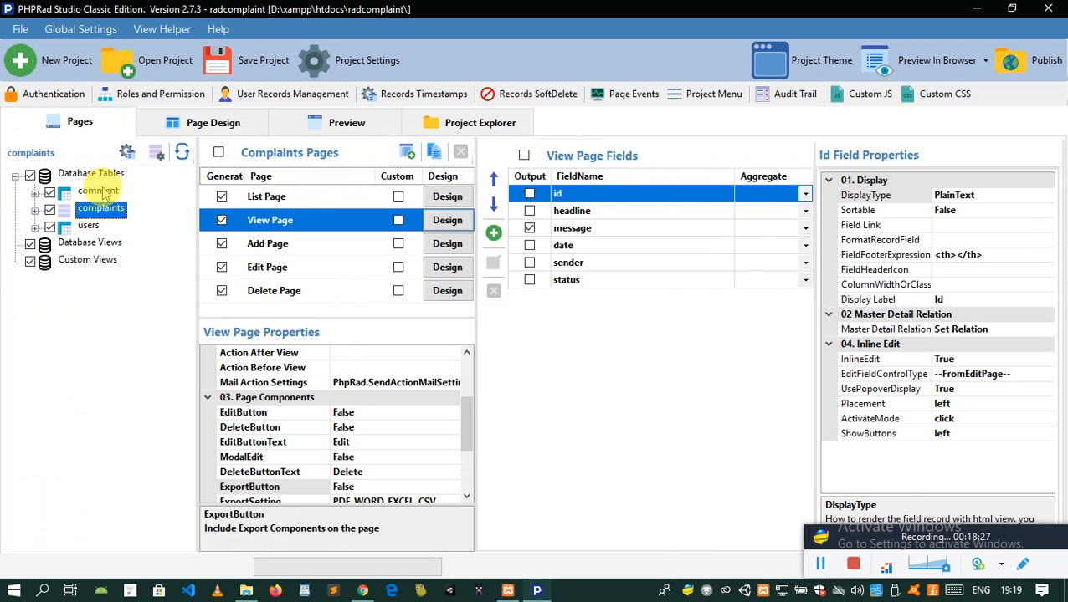
On the comment table's List Page, set DisplayType to Grid and InlineEdit to False
click(104, 193)
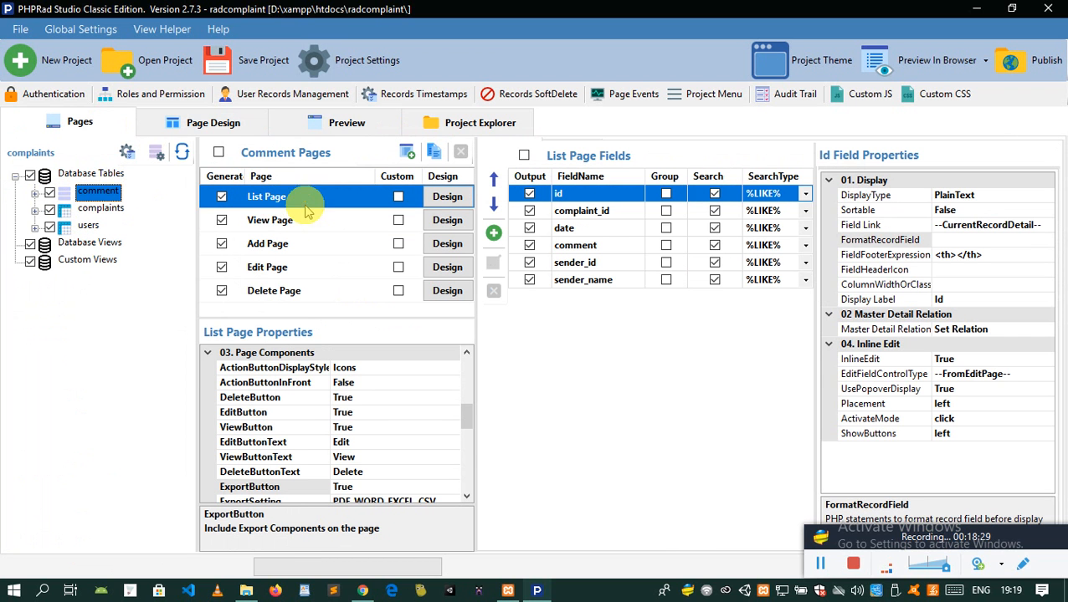
scroll(400, 382, down, 2)
scroll(401, 381, up, 4)
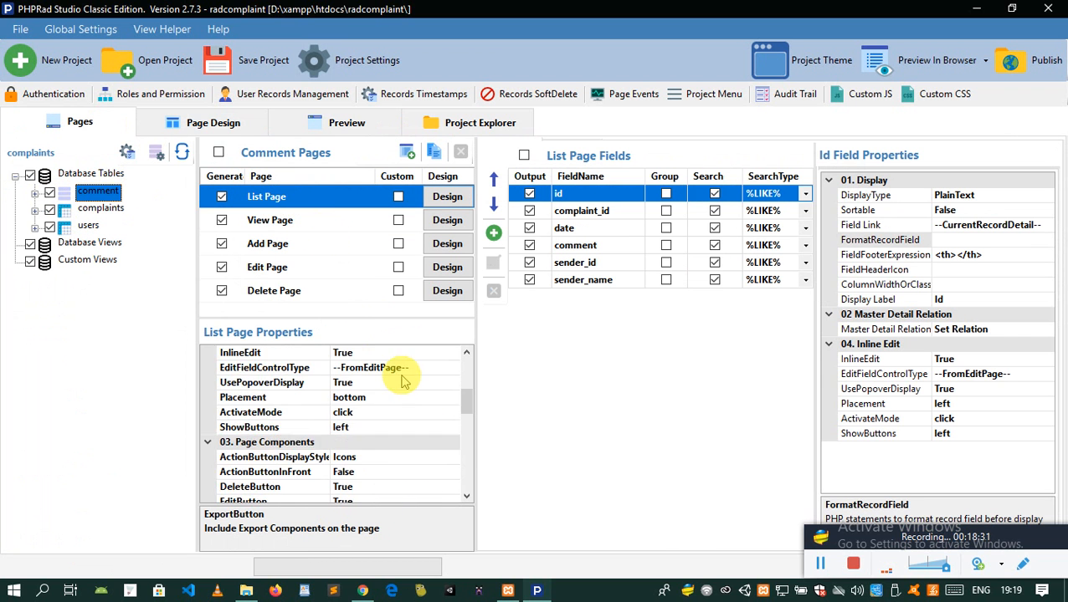
scroll(402, 381, up, 3)
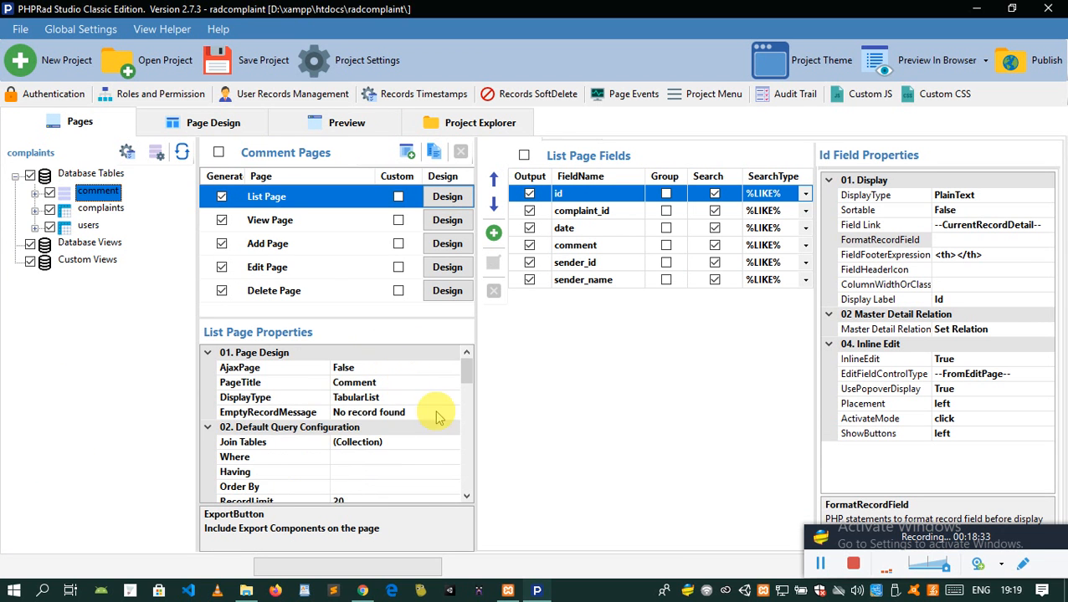
scroll(418, 435, down, 3)
scroll(399, 439, up, 3)
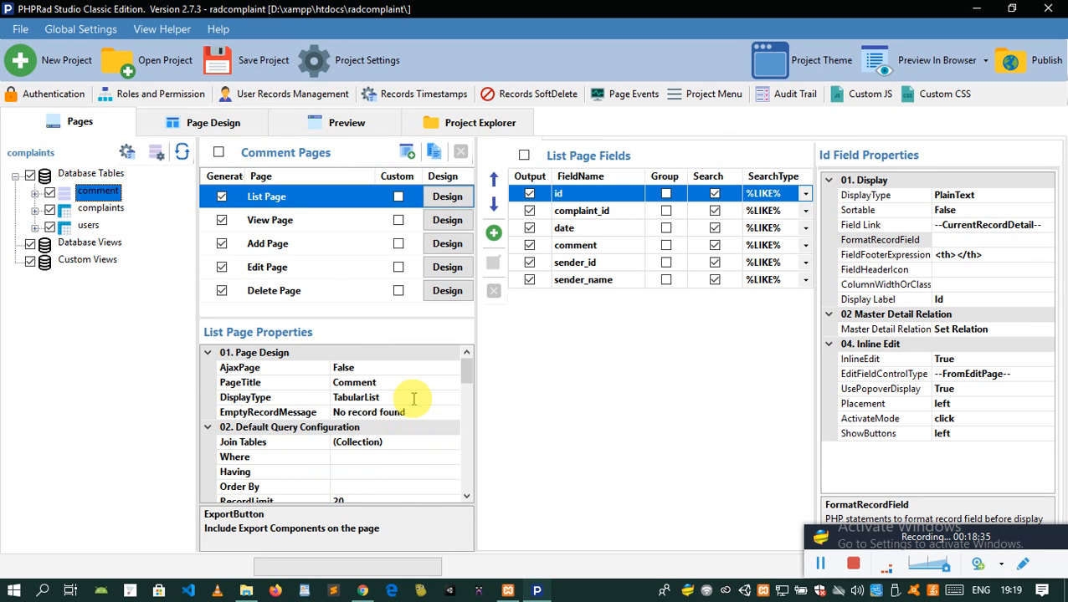
click(410, 399)
double_click(413, 399)
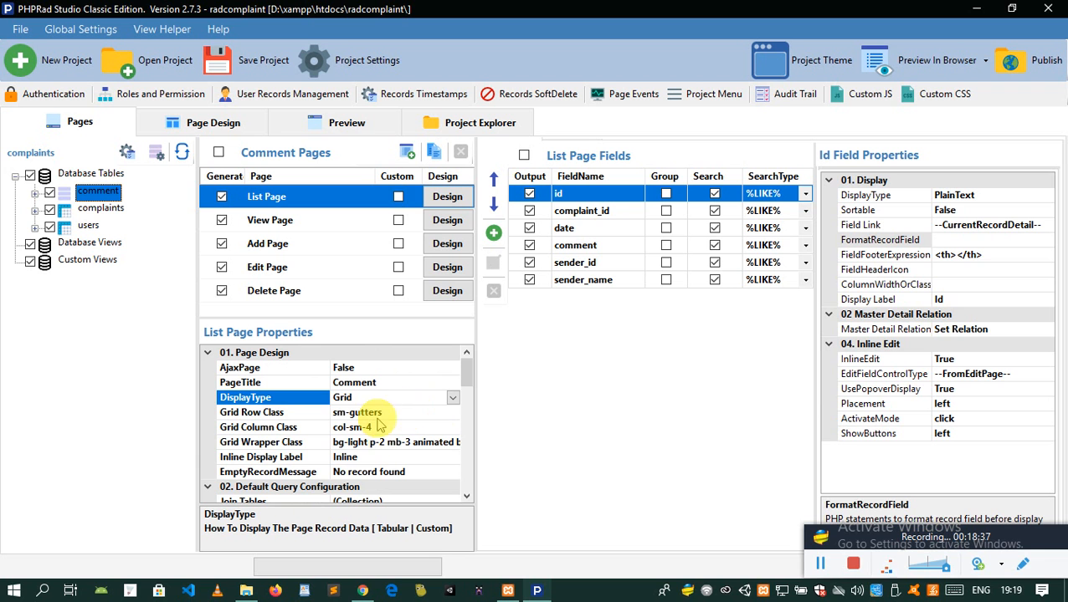
click(337, 399)
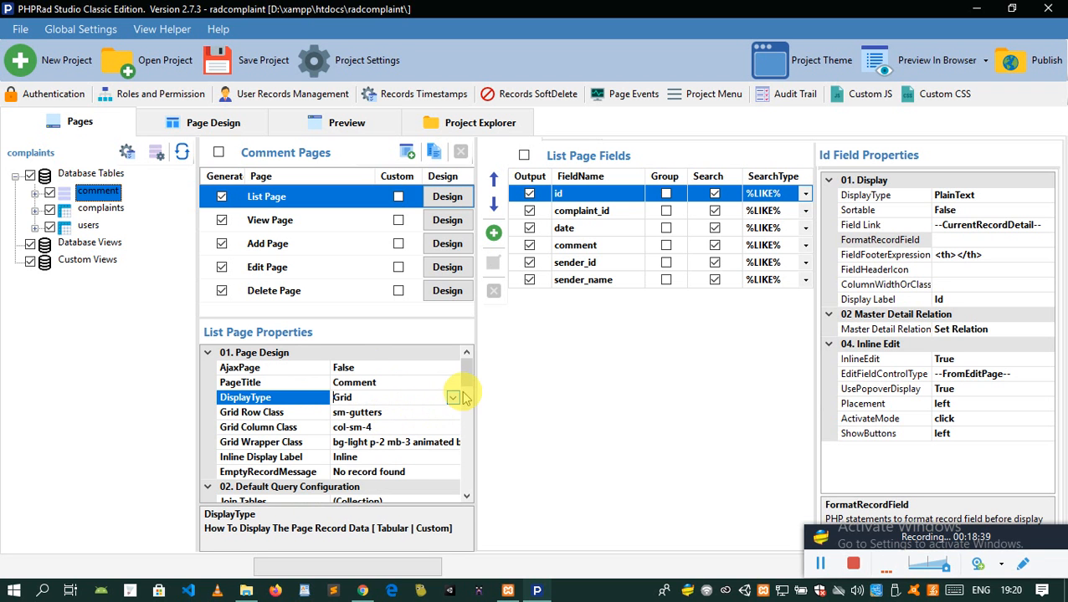
drag(469, 382, 470, 412)
click(368, 410)
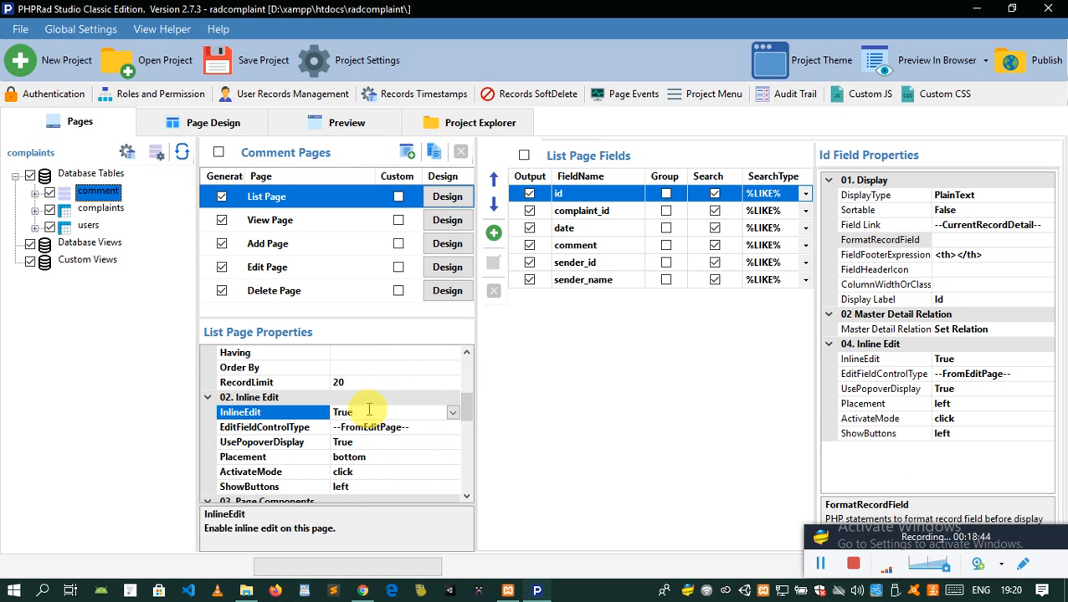
double_click(368, 411)
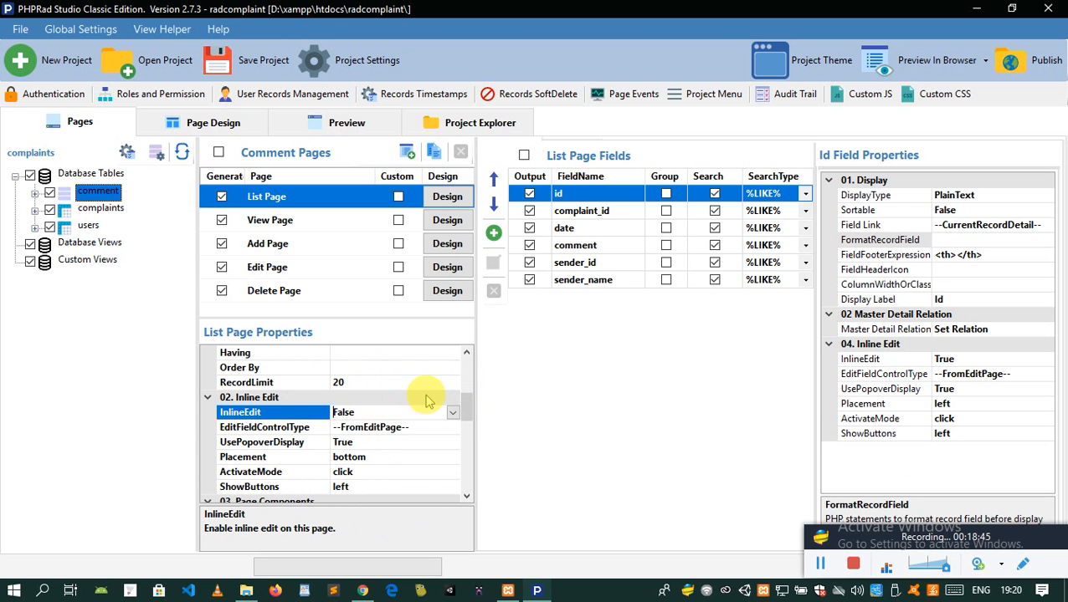
scroll(464, 403, down, 1)
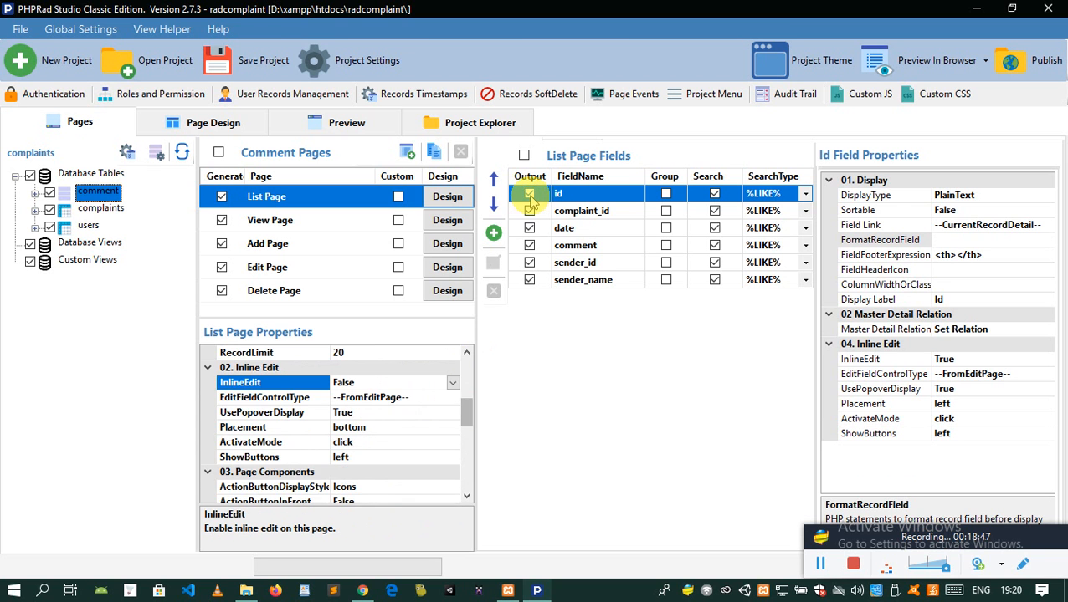
Uncheck Output for id and complaint_id, and move comment, sender_id and sender_name above date
click(530, 194)
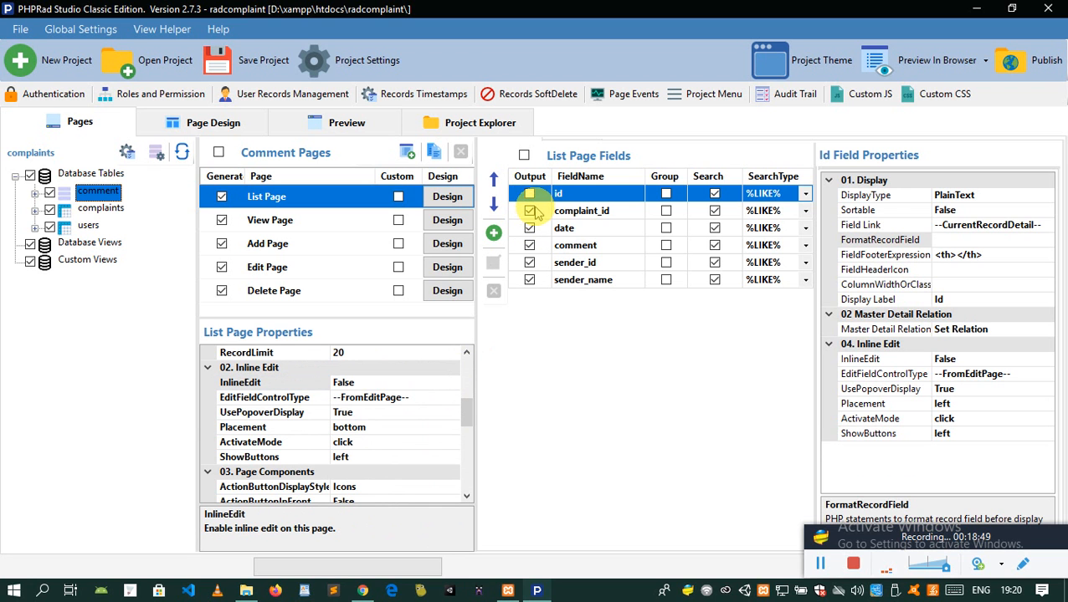
click(530, 212)
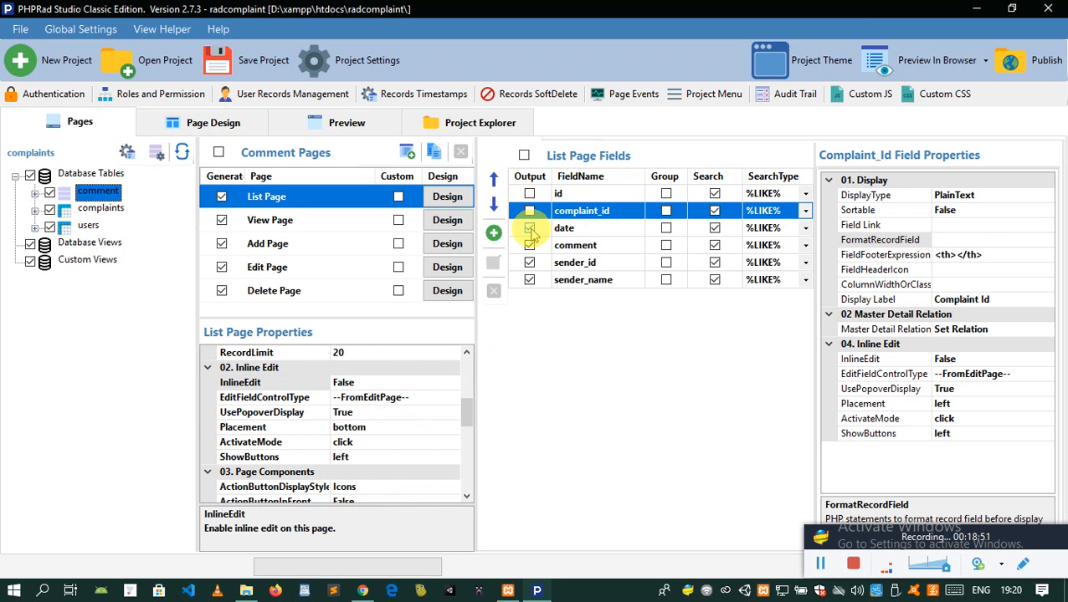
click(571, 248)
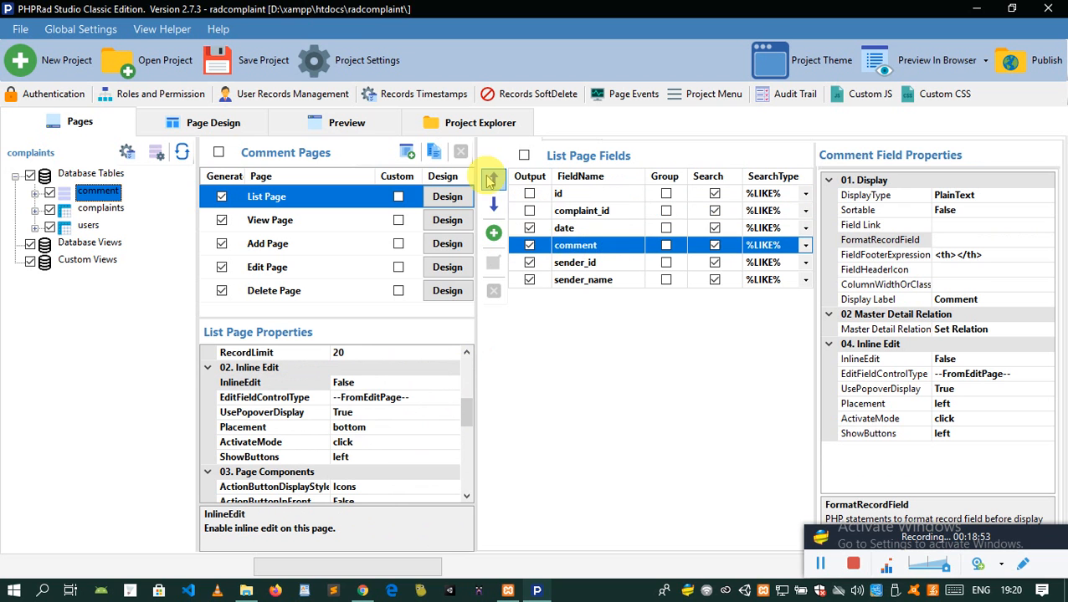
click(494, 180)
click(585, 264)
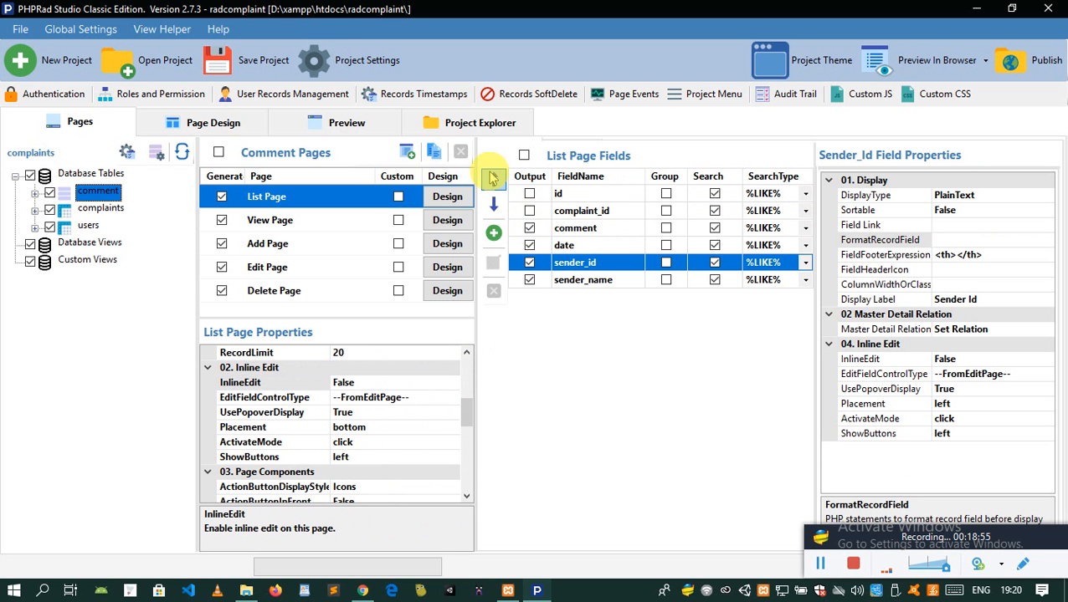
click(495, 181)
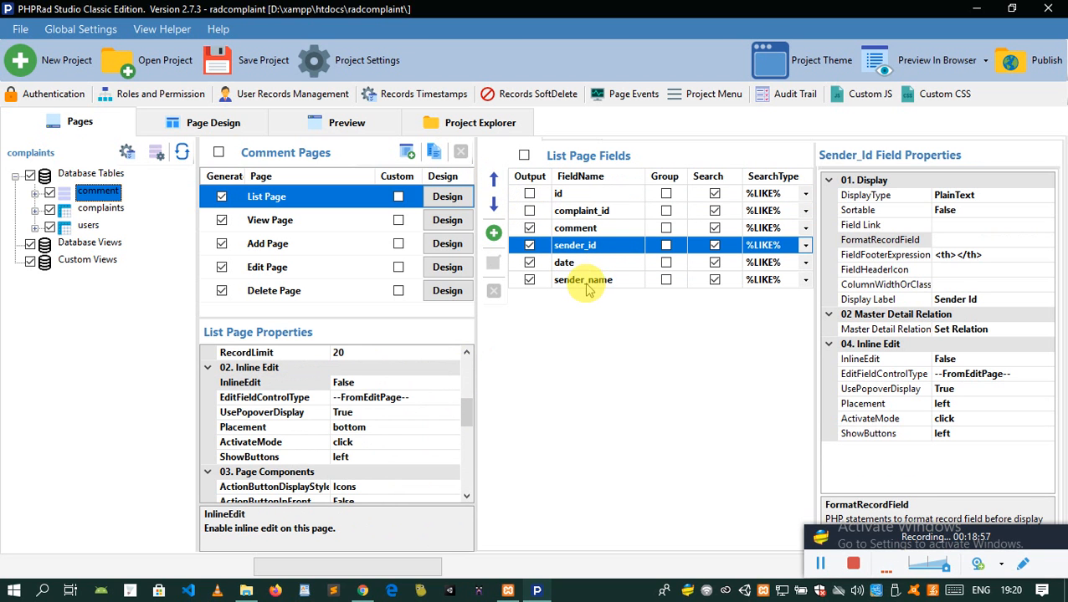
click(585, 283)
click(498, 179)
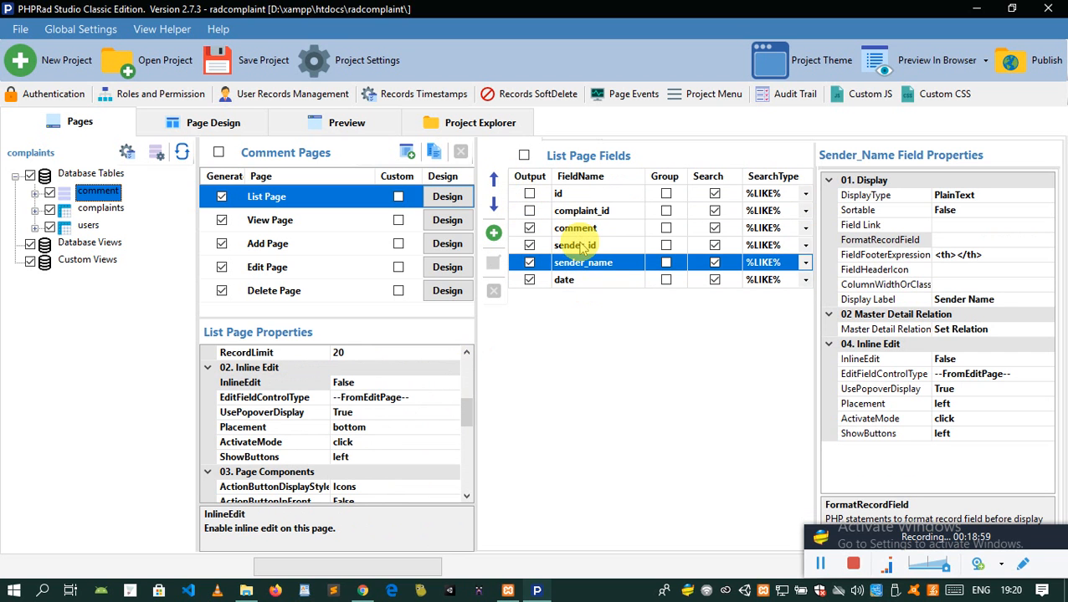
click(529, 245)
click(565, 283)
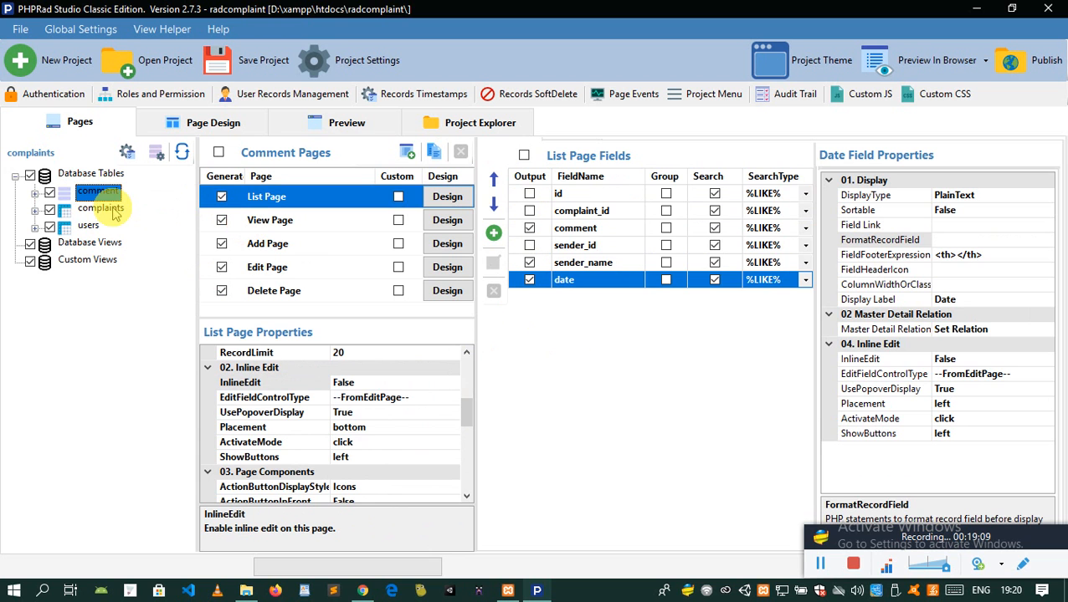
On the comment Add Page, make sender_id a Textbox with TextboxType Hidden
click(266, 243)
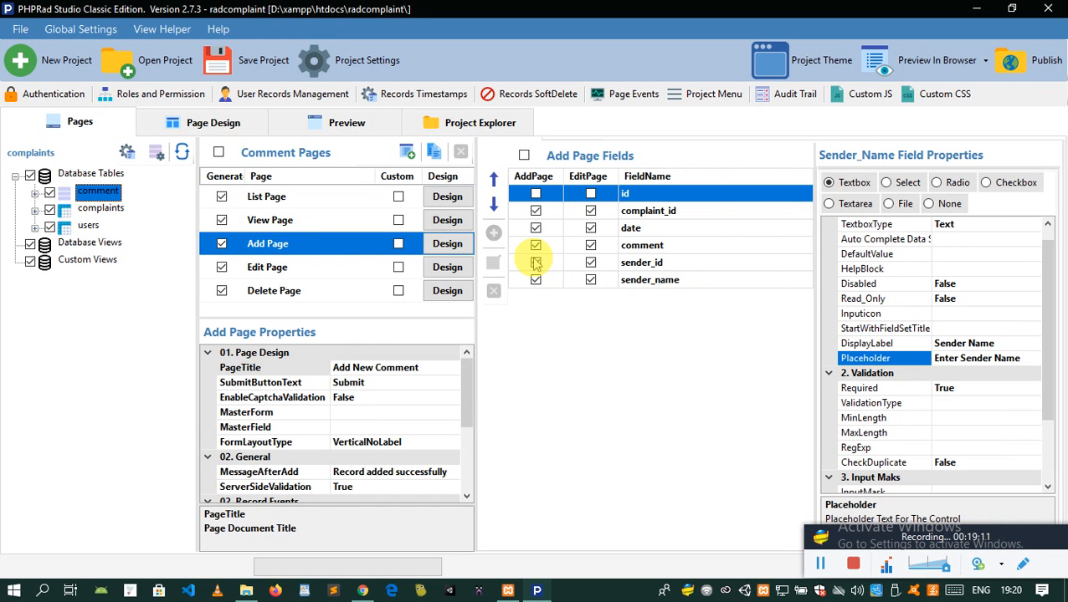
click(682, 283)
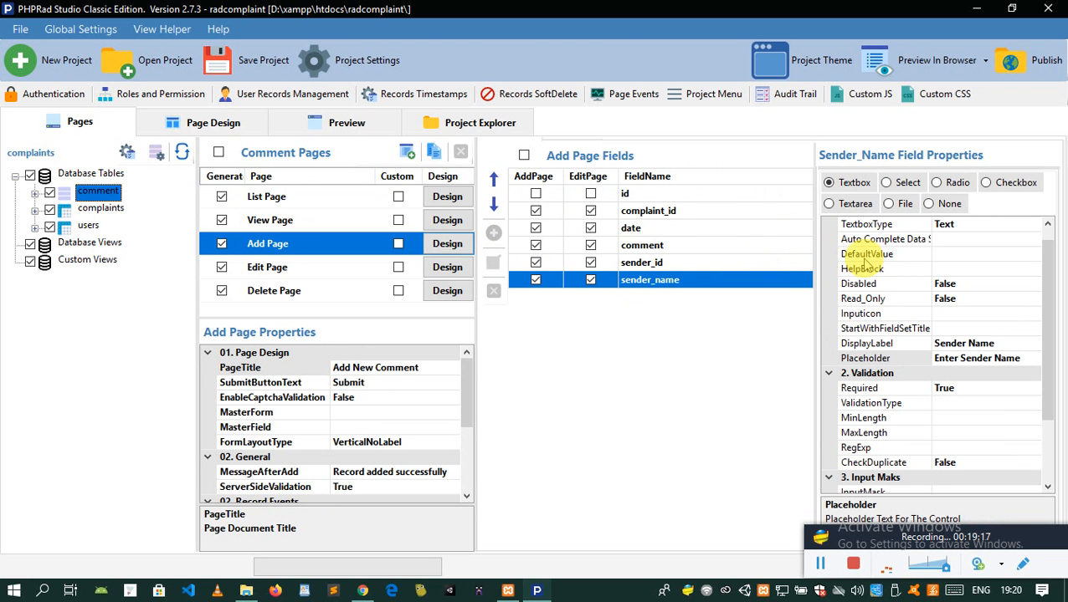
click(669, 261)
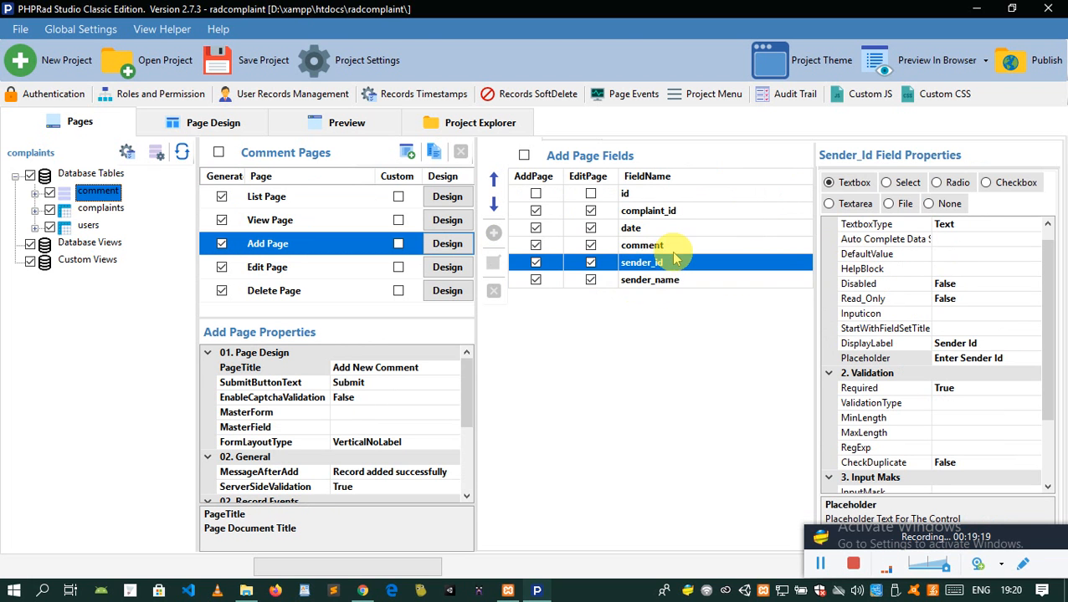
click(676, 244)
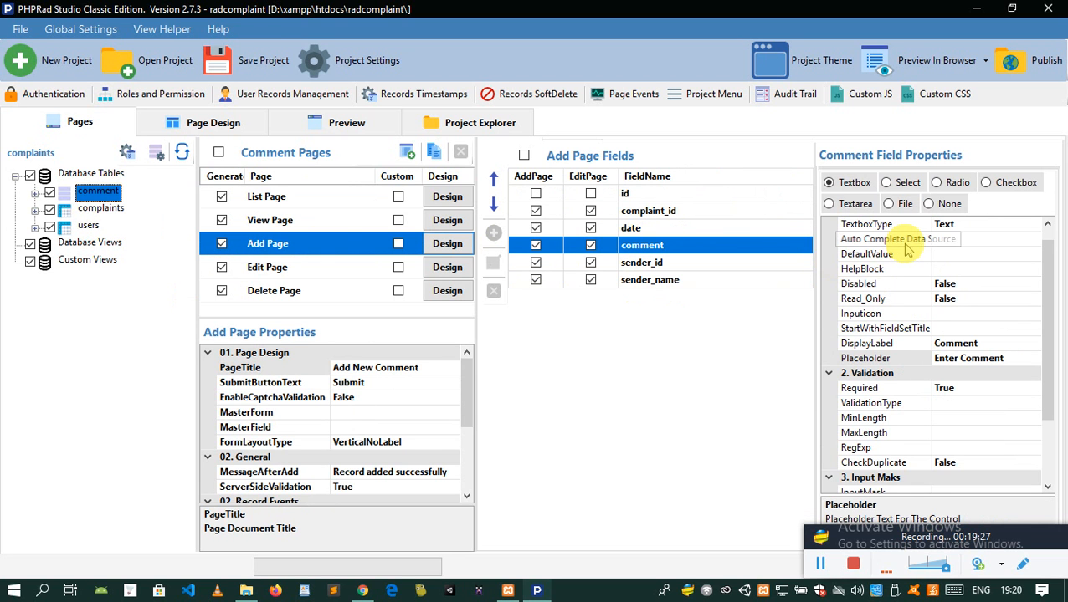
click(661, 263)
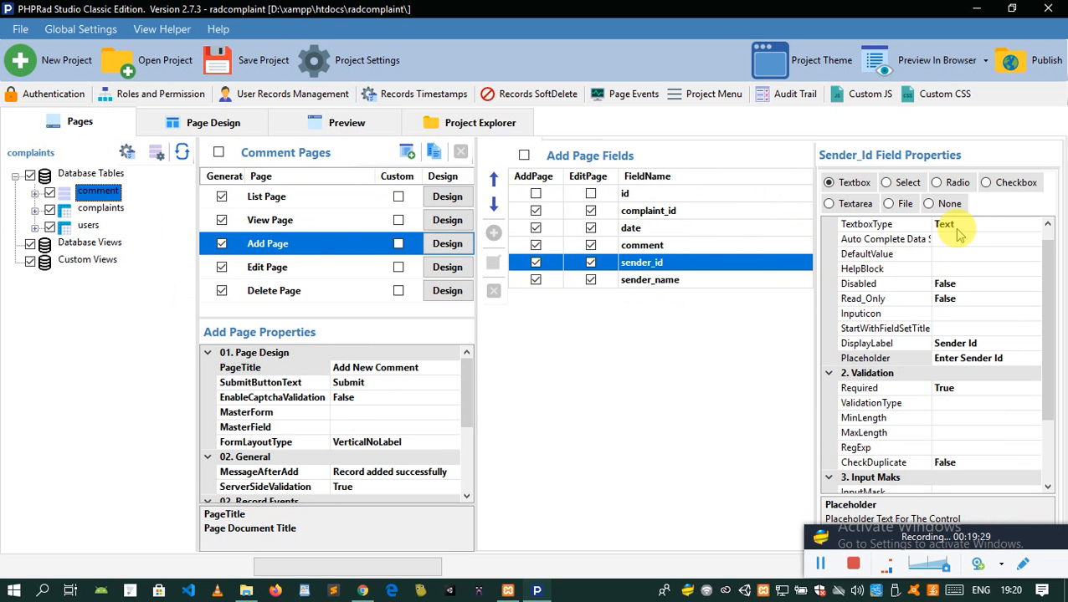
click(829, 205)
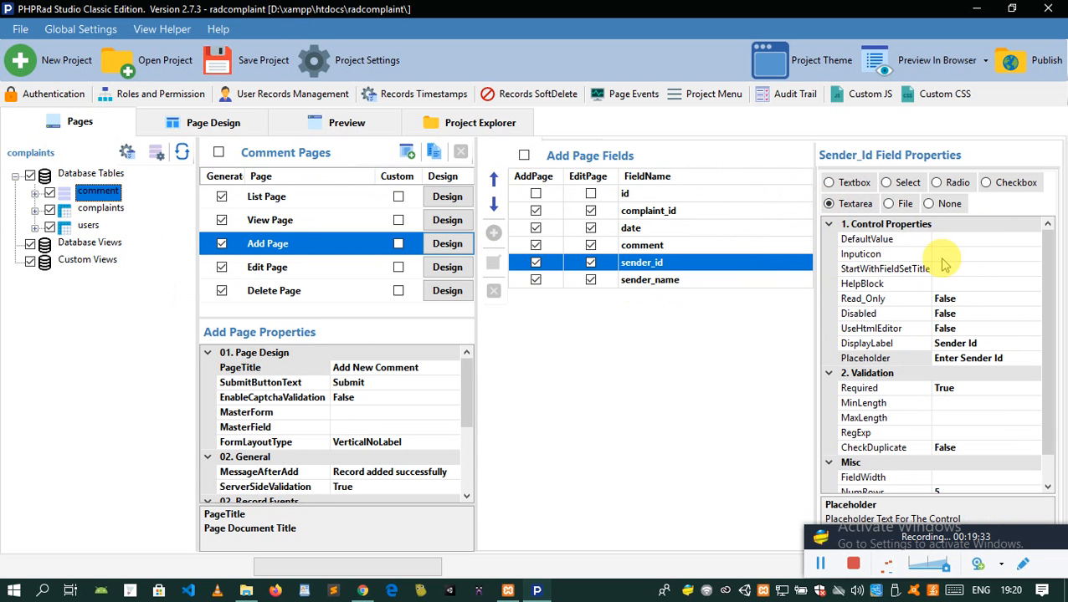
click(830, 183)
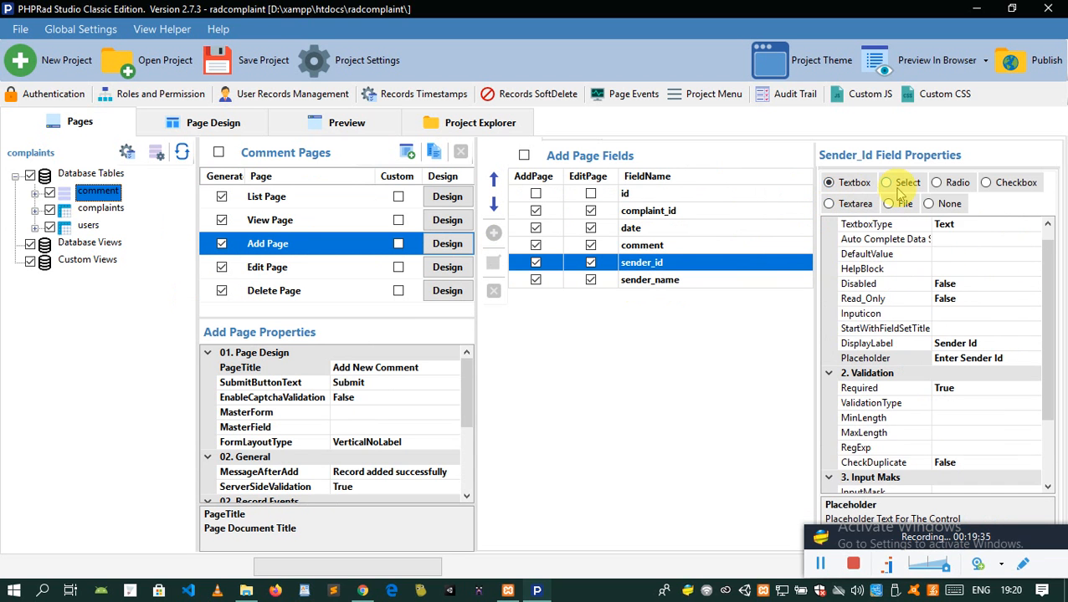
click(997, 226)
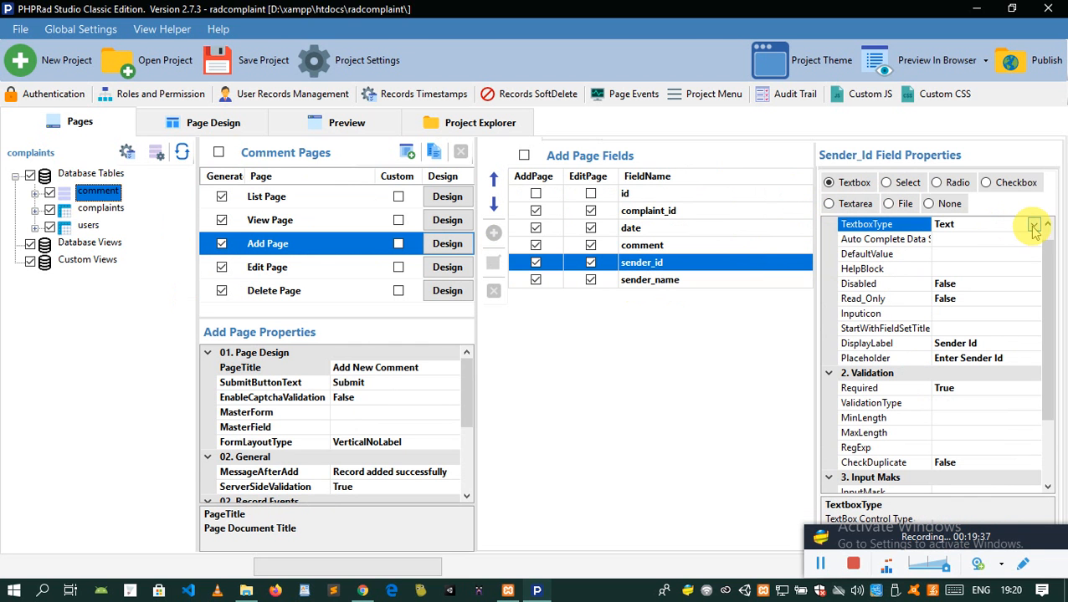
click(1033, 224)
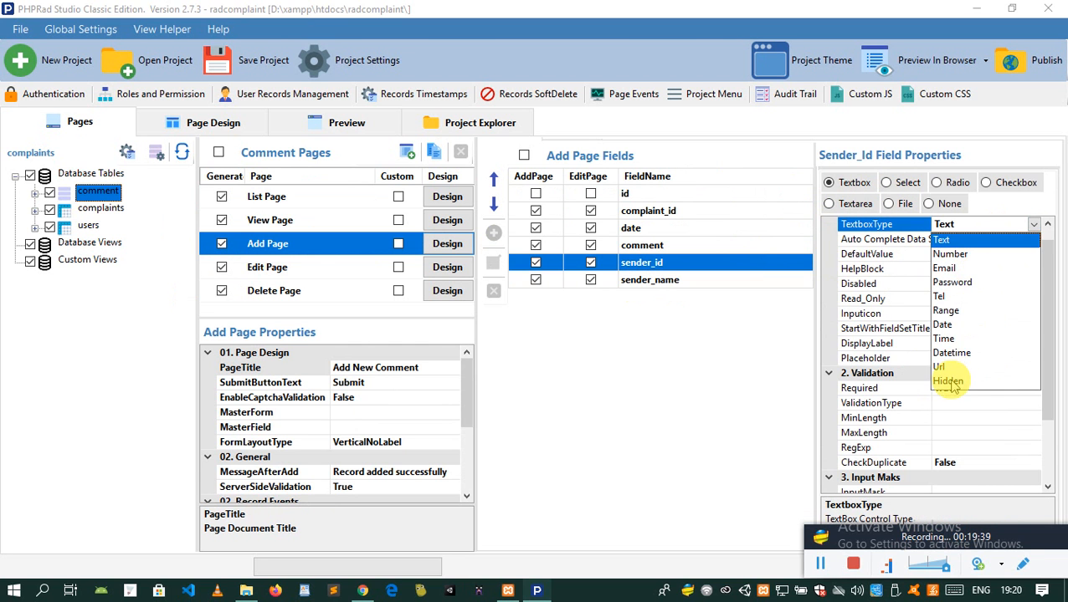
click(949, 382)
Give sender_id the default value --USER_ID-- from View Helper and set Required to False
click(962, 255)
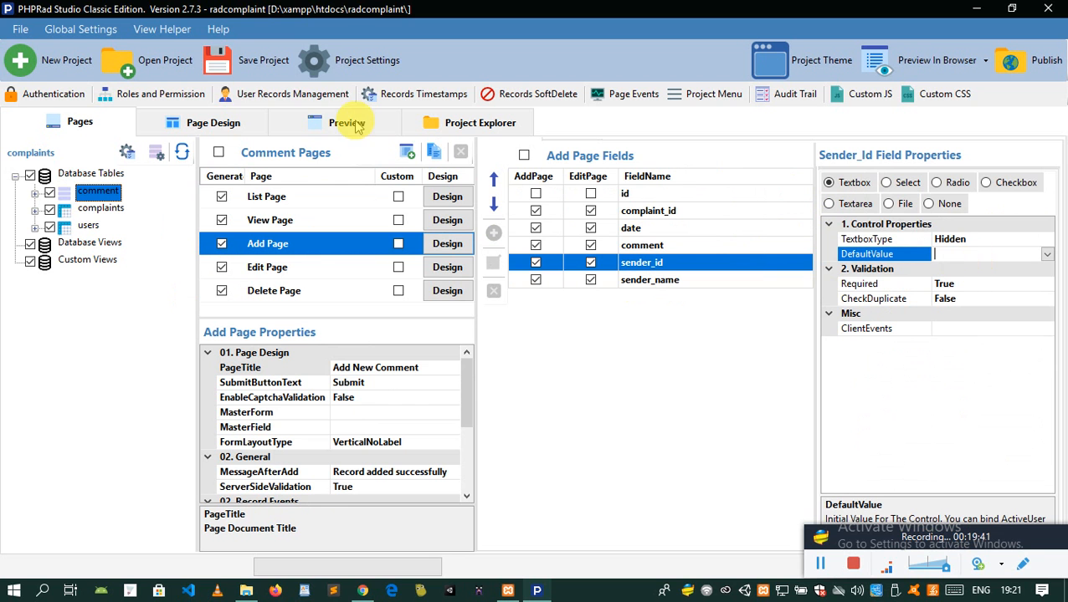
click(166, 35)
drag(408, 187, 348, 181)
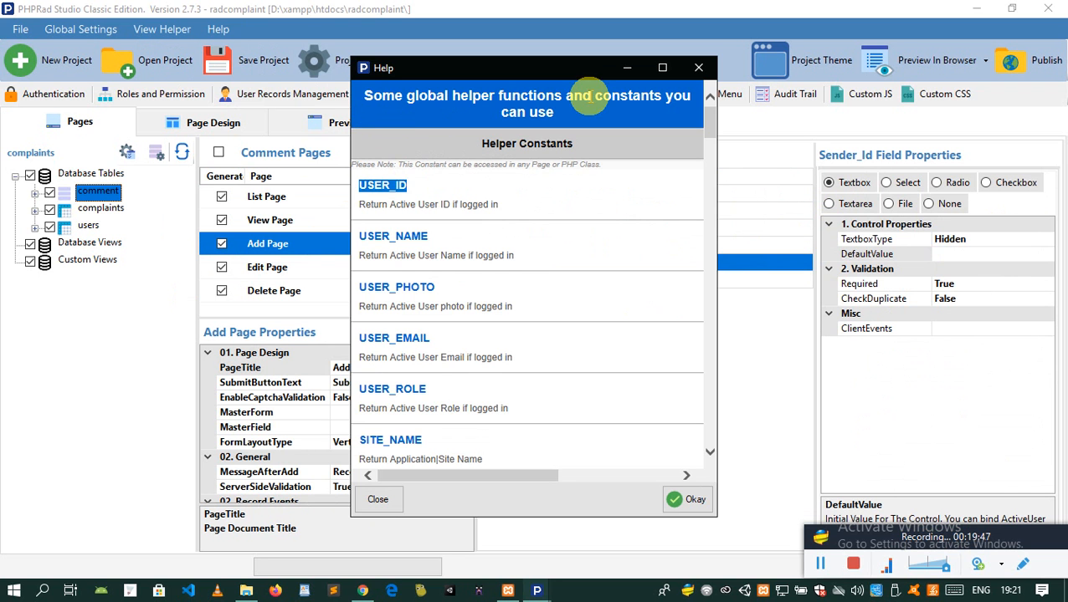
click(714, 70)
click(939, 253)
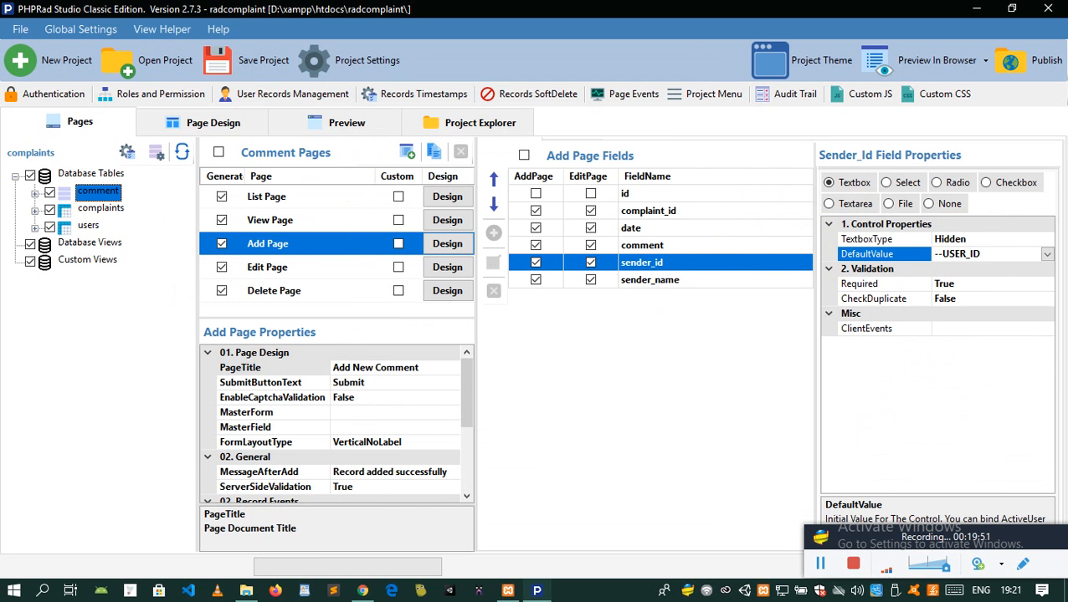
double_click(983, 284)
click(636, 281)
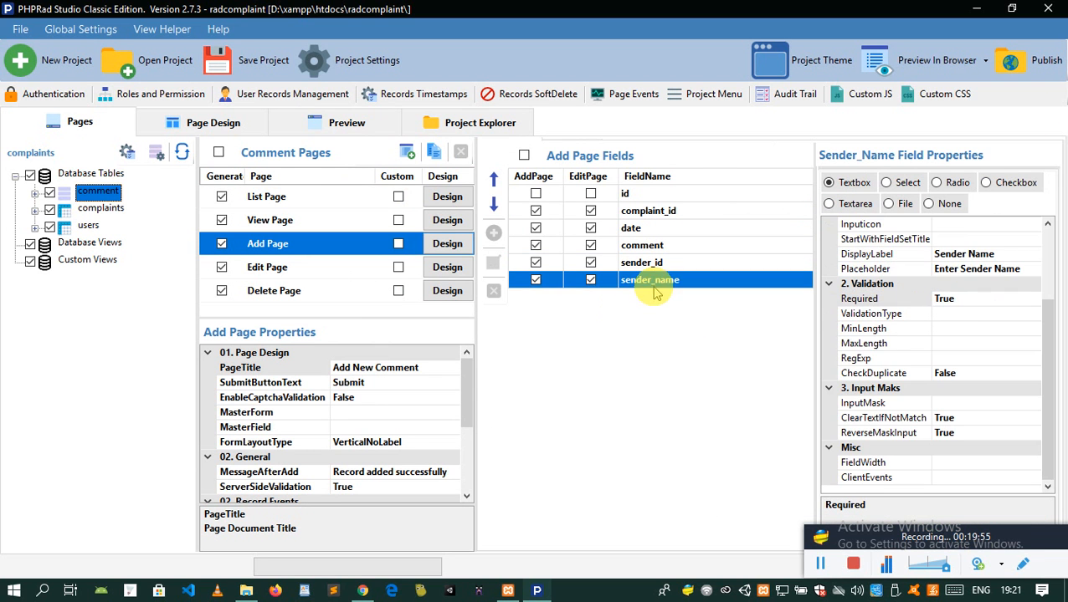
Make sender_name hidden with default --USER_NAME-- and Required set to False
scroll(1000, 239, up, 3)
click(1006, 238)
double_click(1007, 239)
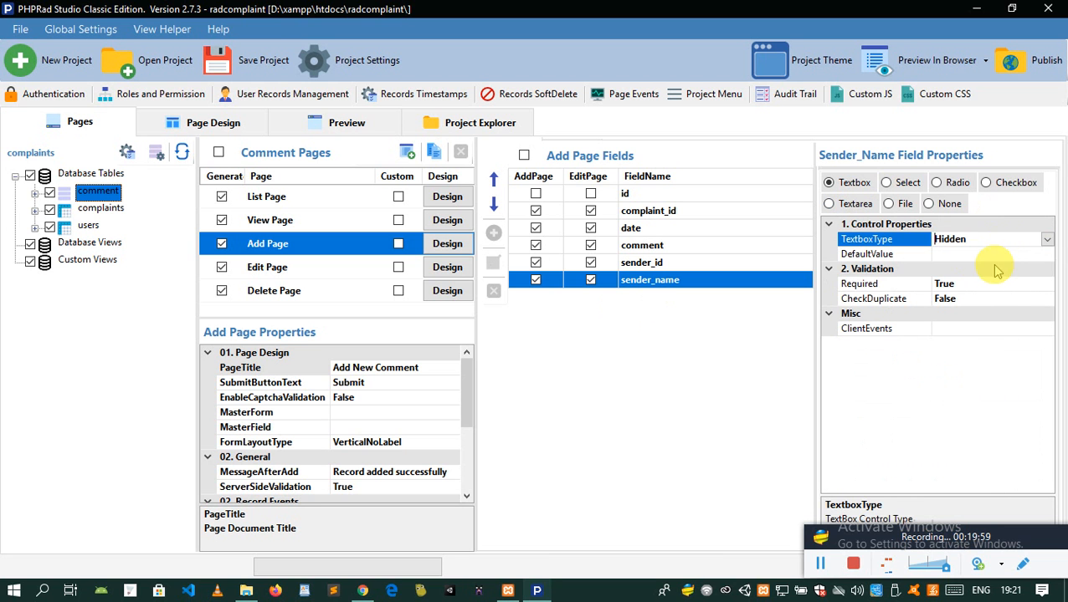
click(979, 283)
click(979, 252)
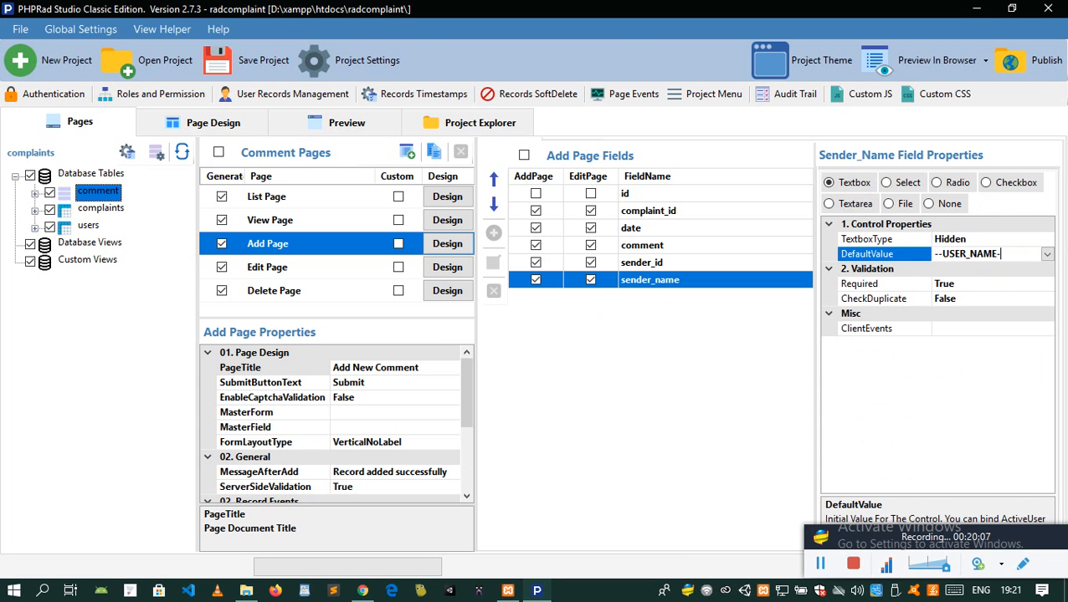
click(801, 381)
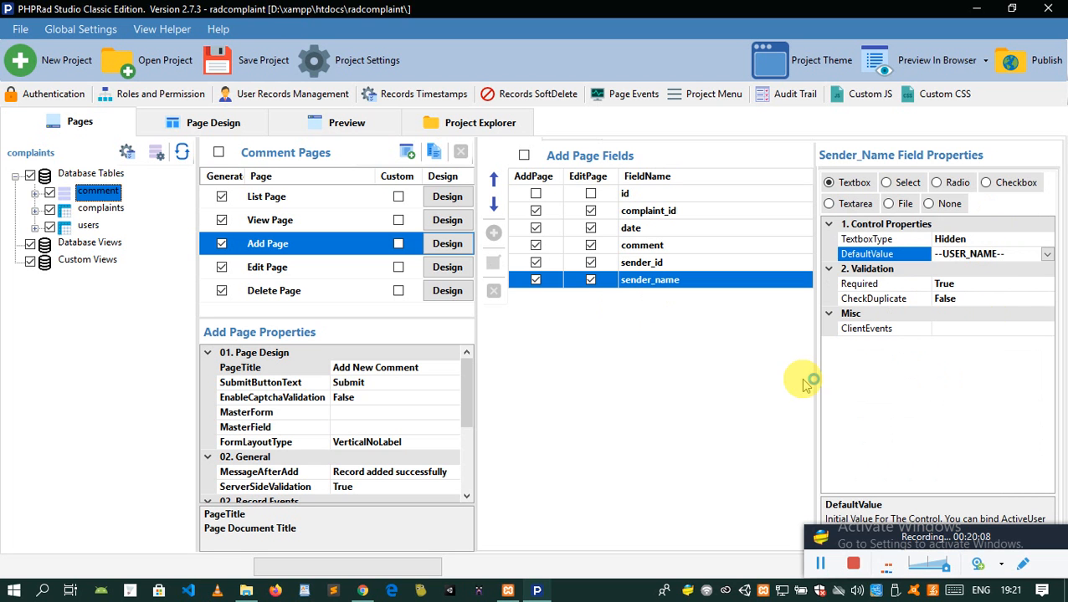
double_click(985, 285)
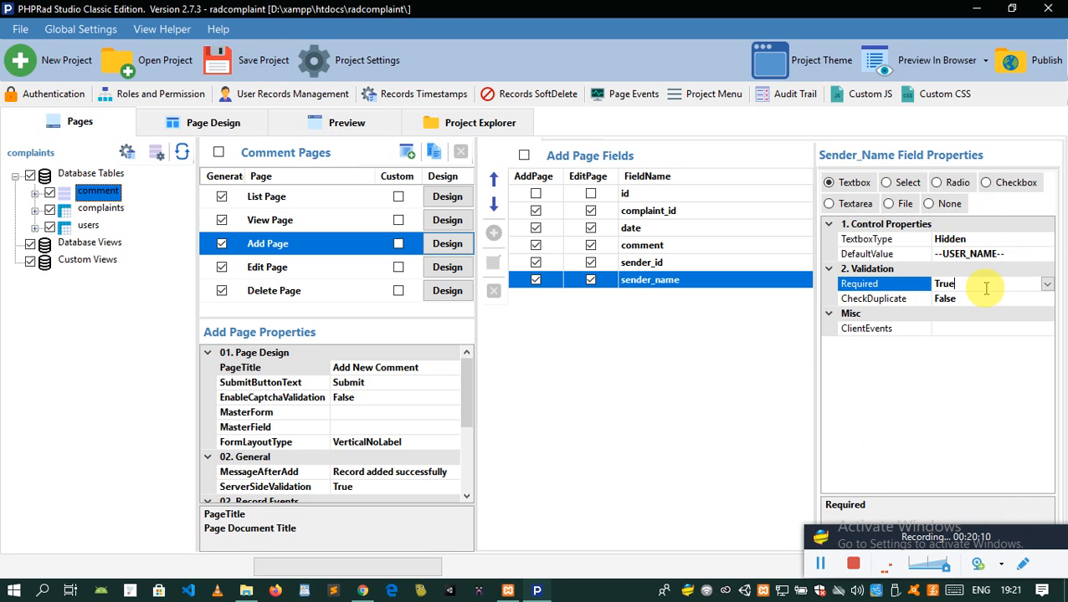
click(706, 364)
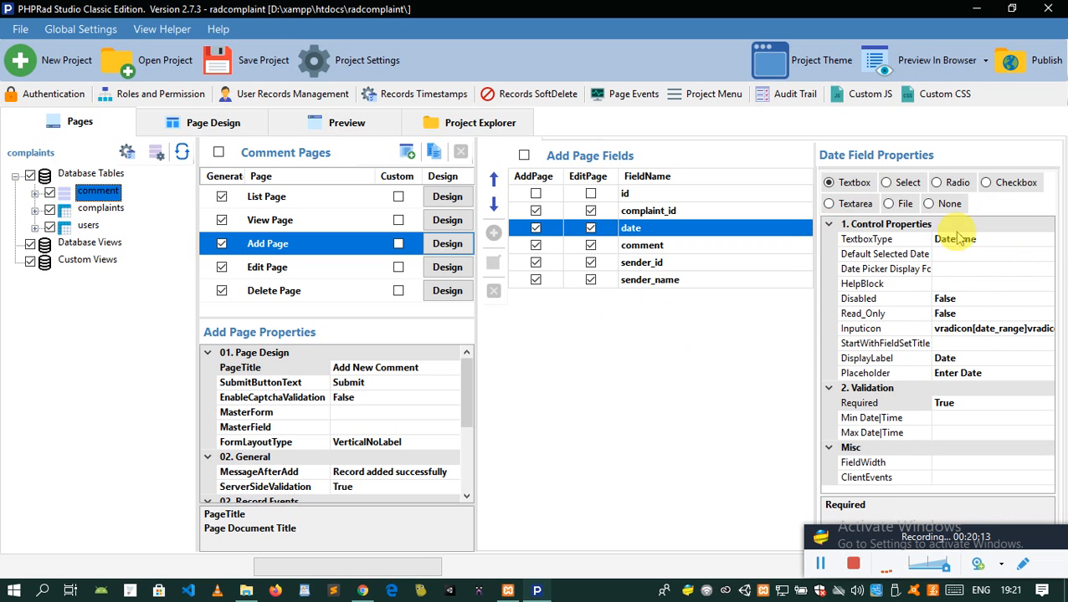
Make date hidden with default --datetime_now()-- and Required False, then return to List Page
click(1036, 239)
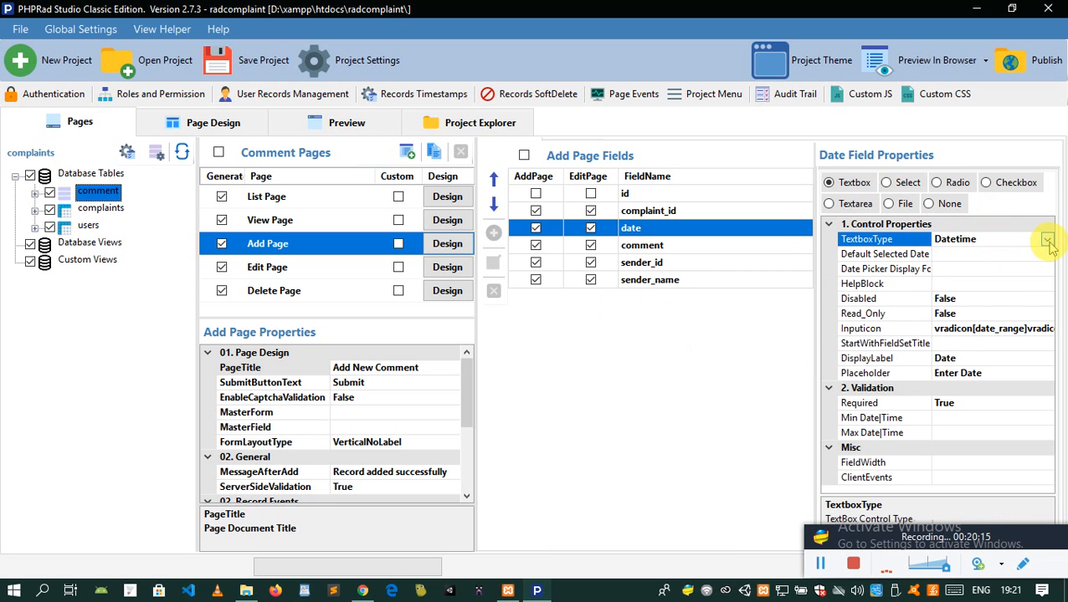
click(1047, 241)
click(954, 396)
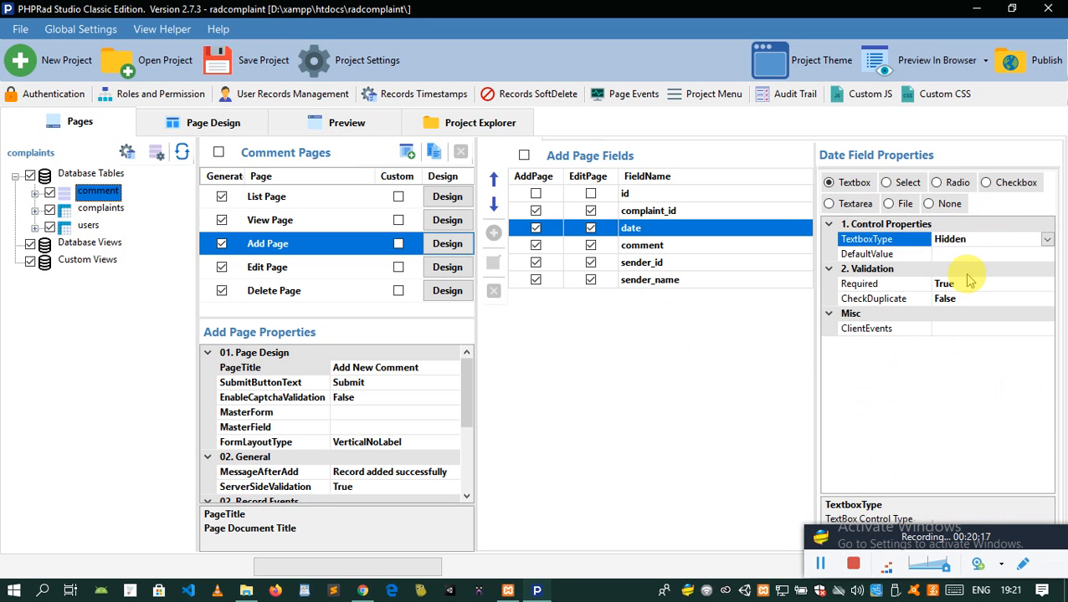
click(992, 253)
click(1049, 254)
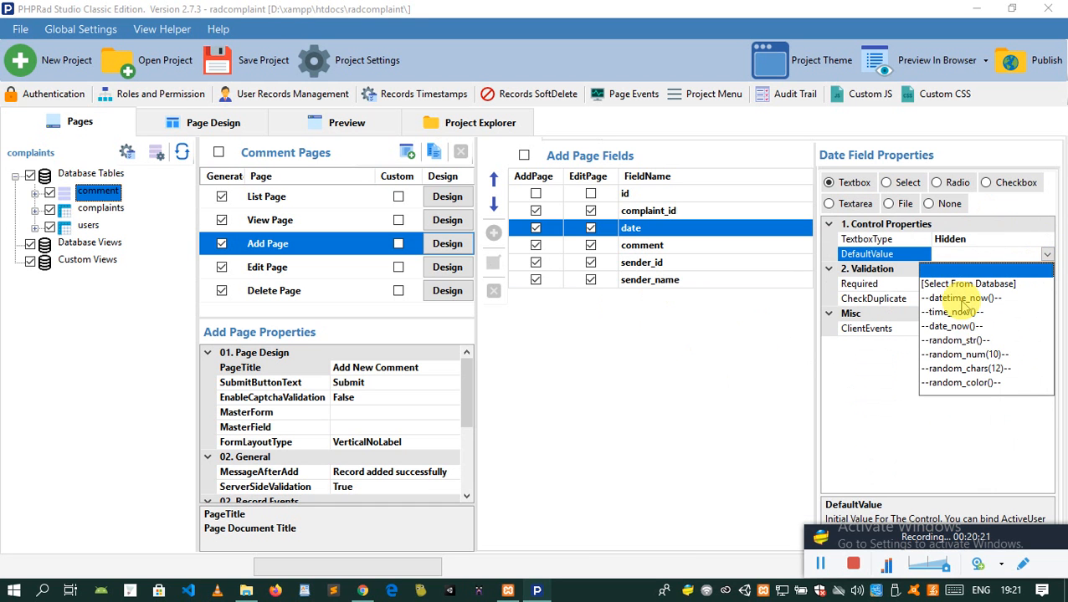
click(960, 297)
click(968, 283)
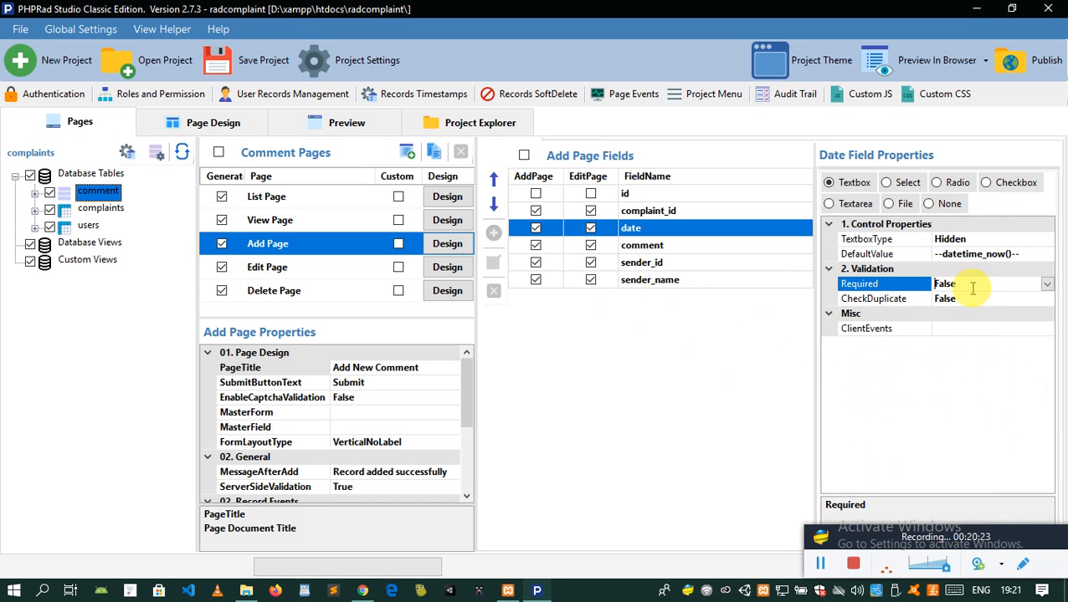
click(278, 199)
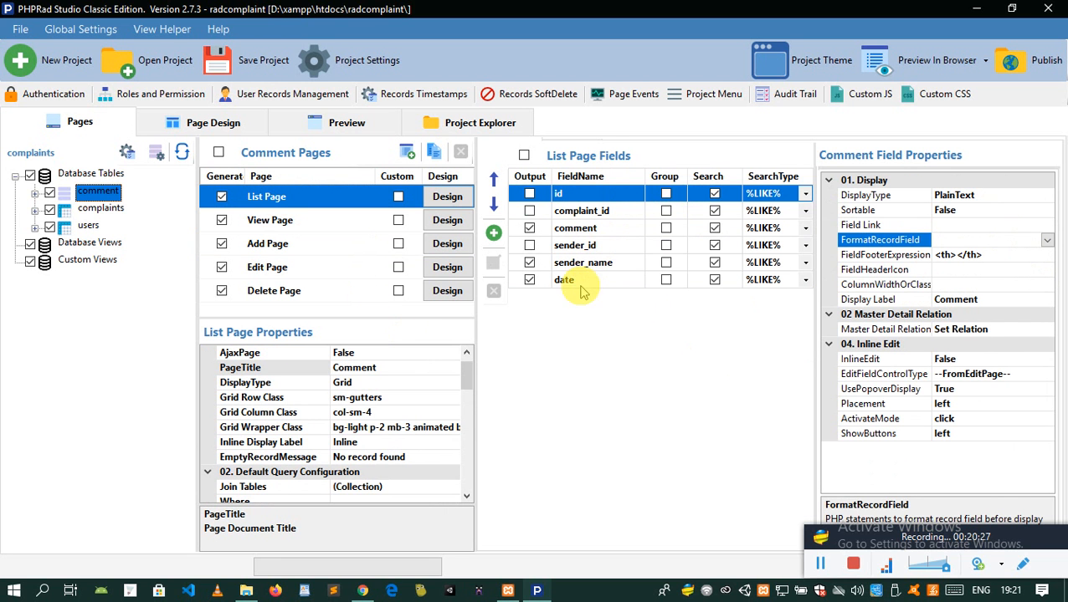
Set the date field's FormatRecordField to --relative_date-- on the comment List Page
click(586, 282)
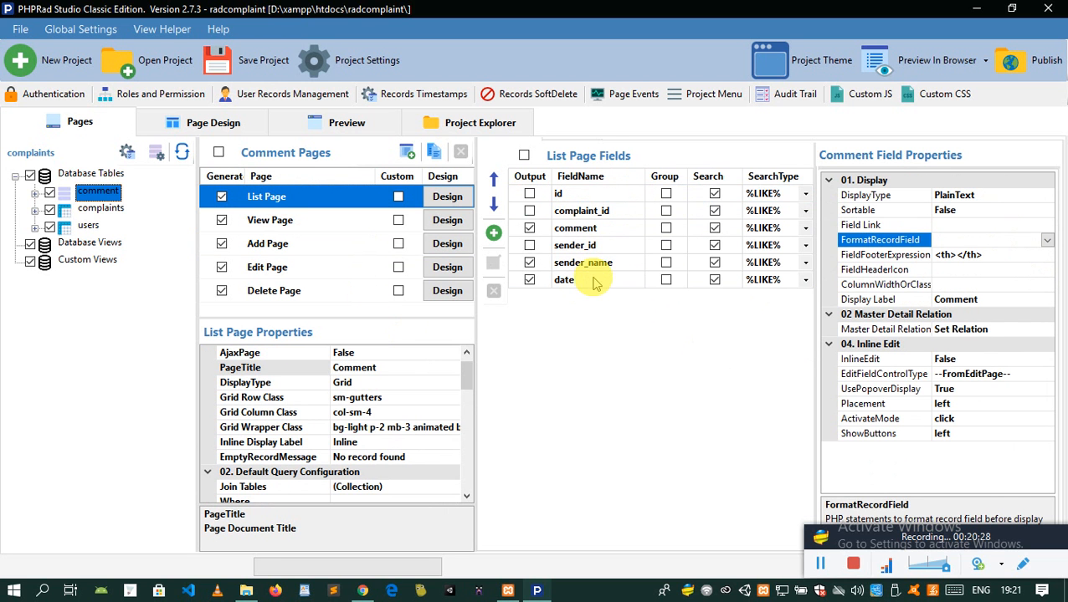
click(971, 239)
click(1047, 241)
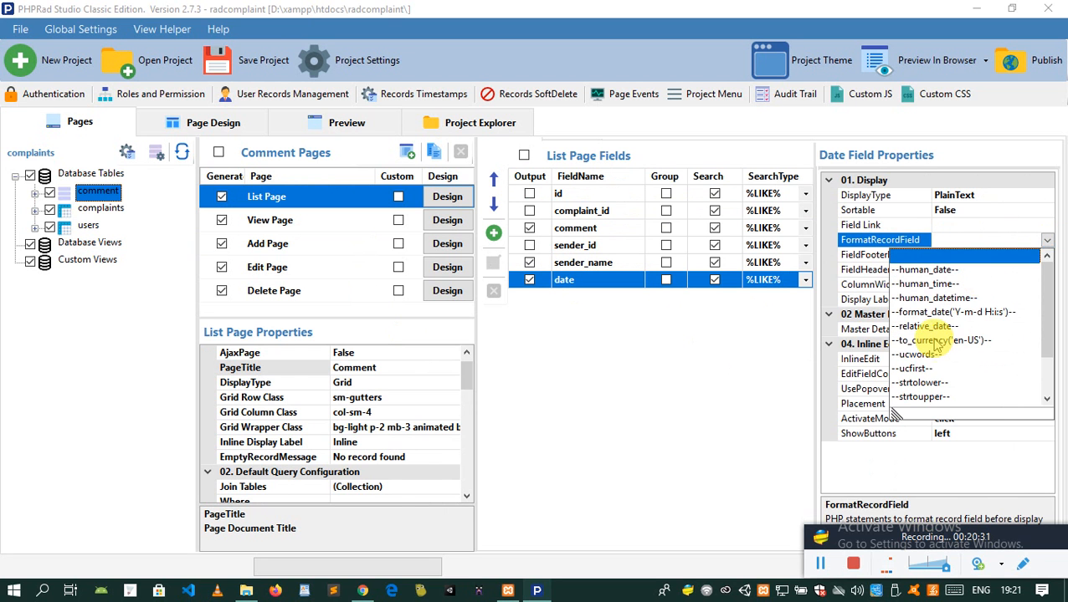
click(932, 330)
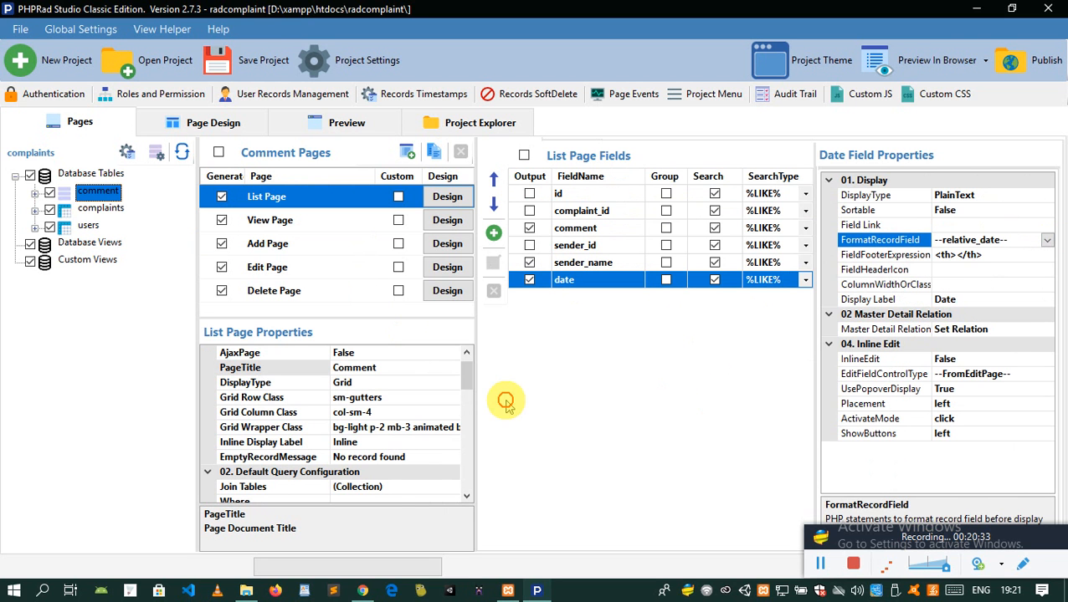
Set ActionButtonDisplayStyle to Dropdown and ActionButtonInFront to True
scroll(353, 414, down, 1)
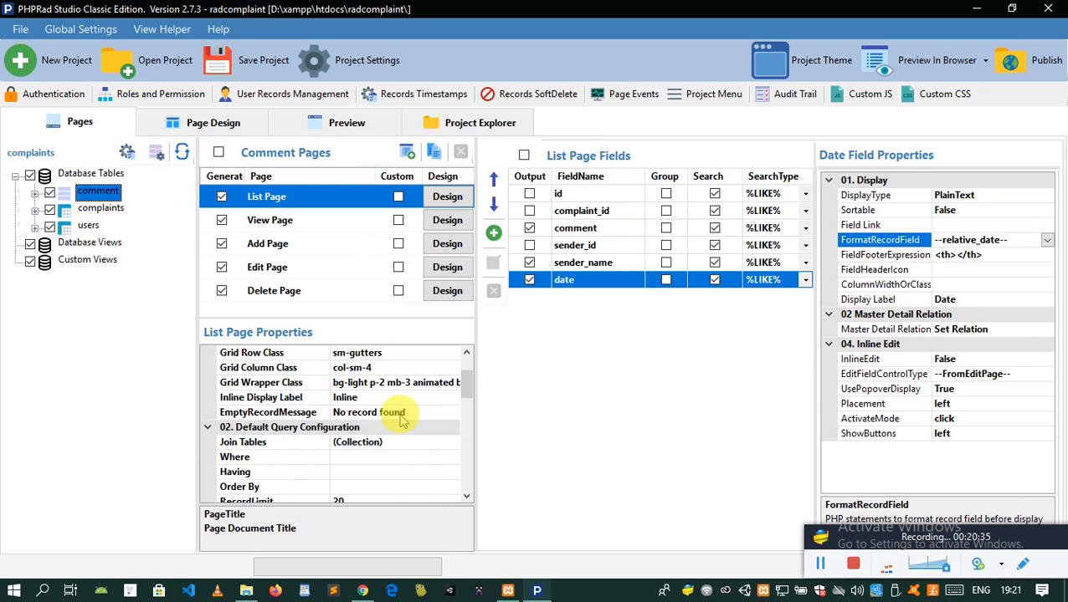
scroll(385, 439, down, 2)
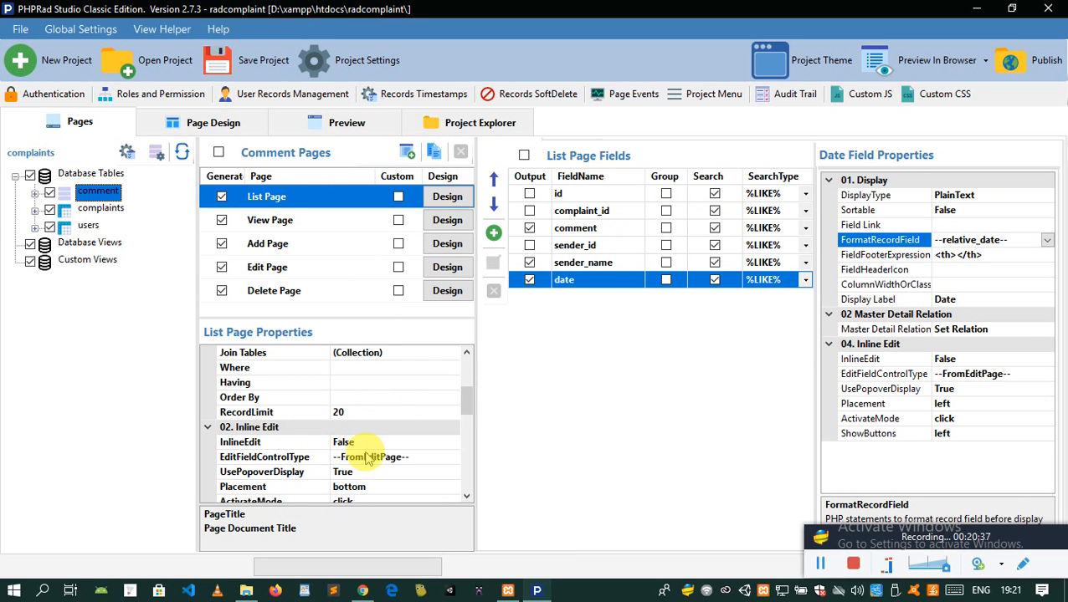
scroll(368, 462, down, 2)
double_click(377, 460)
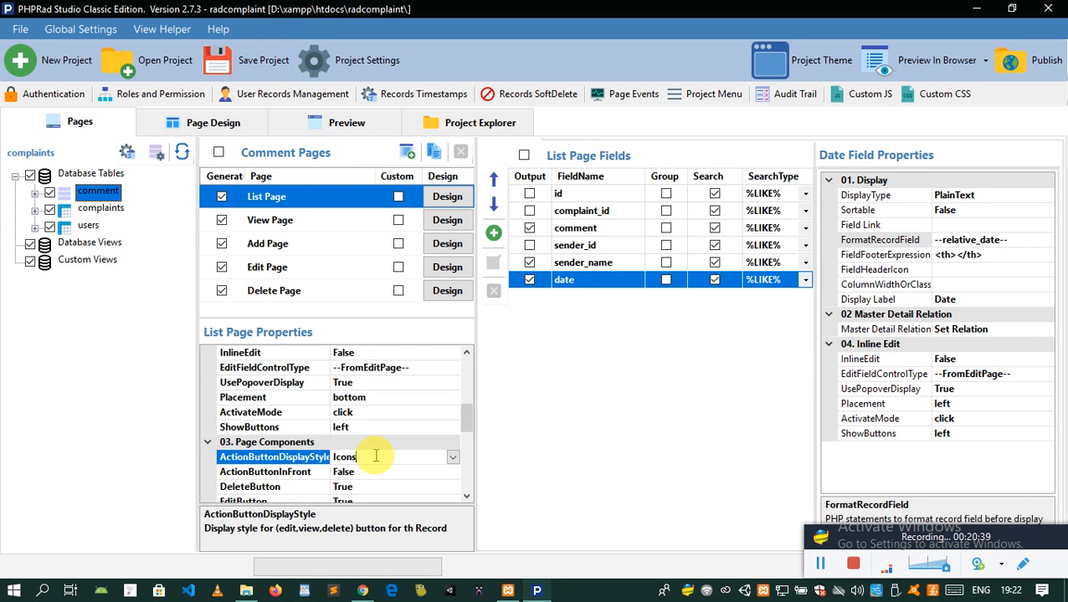
scroll(466, 426, down, 1)
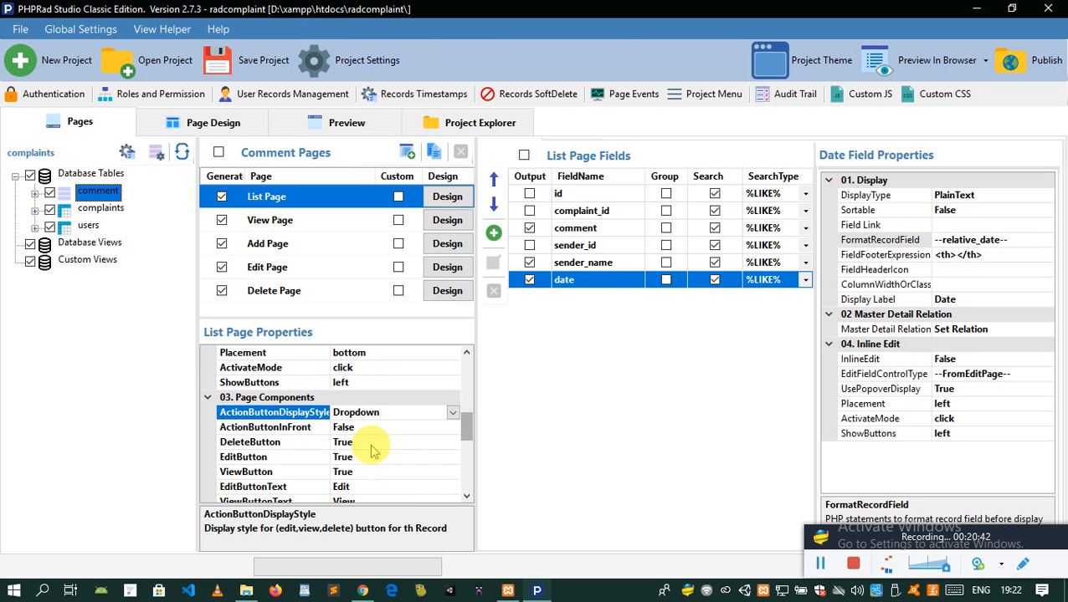
click(370, 436)
double_click(373, 428)
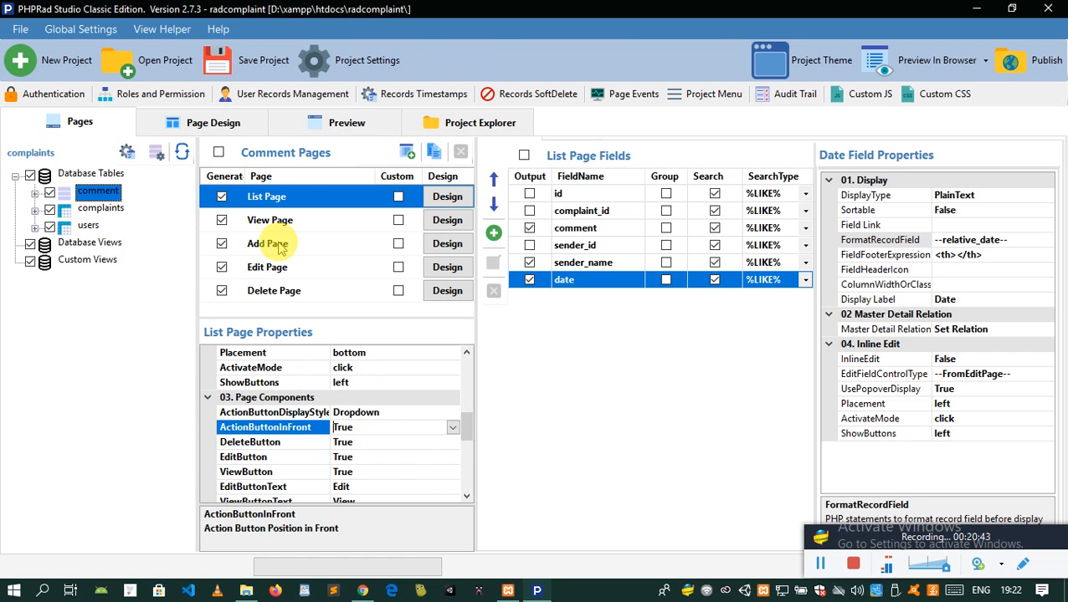
click(171, 122)
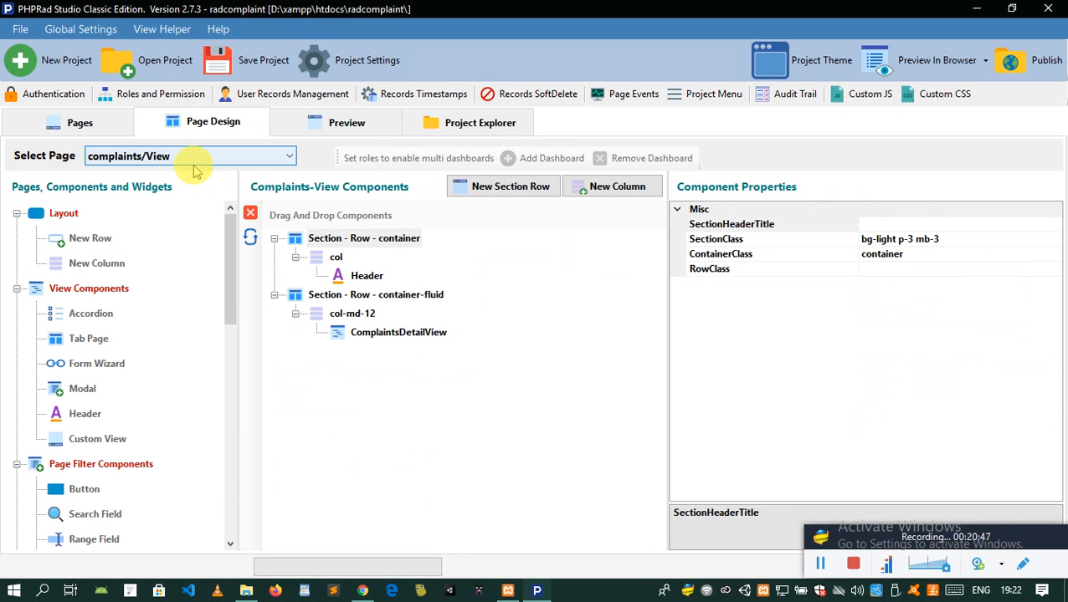
Delete the Header section row from the complaints/View layout
click(379, 363)
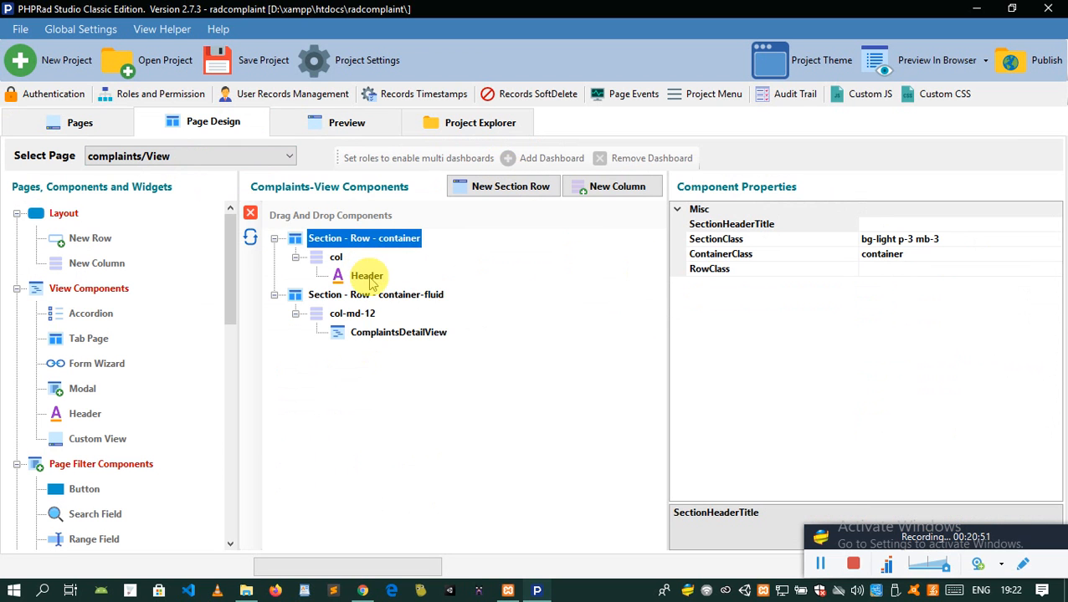
click(399, 301)
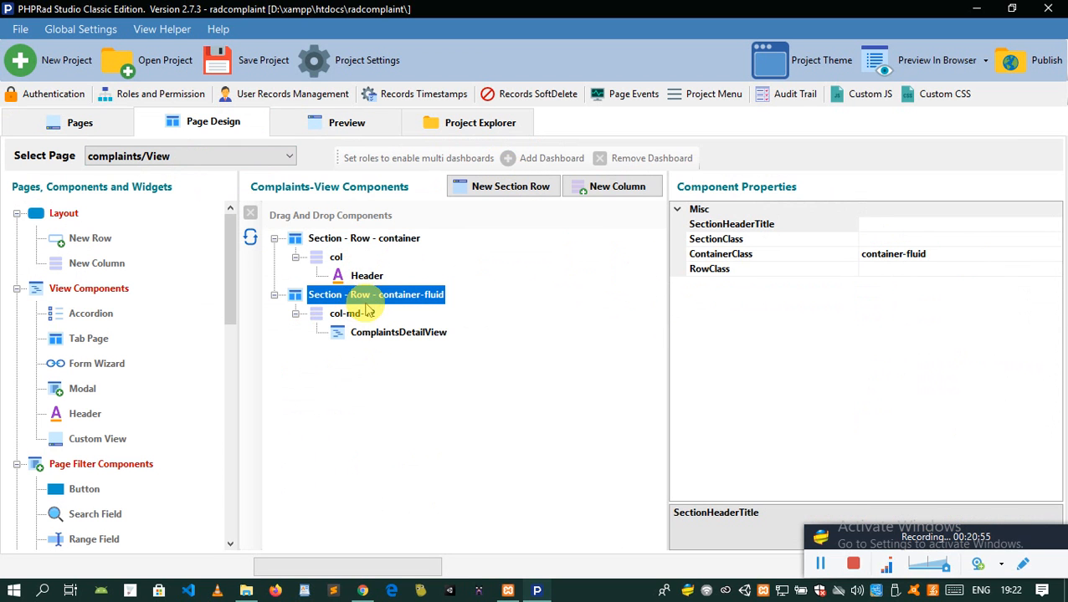
click(331, 240)
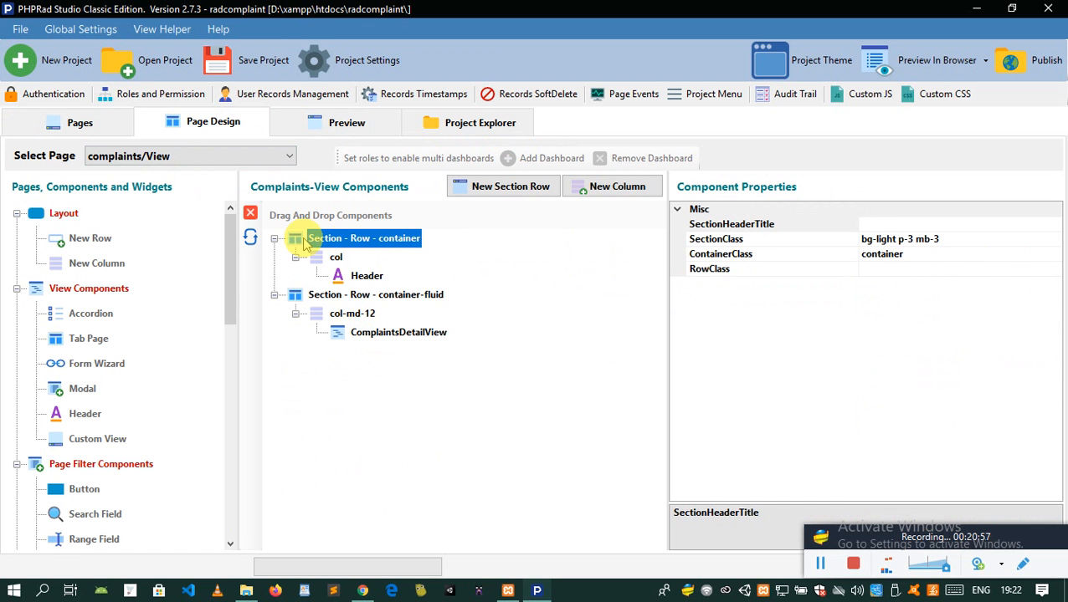
click(250, 214)
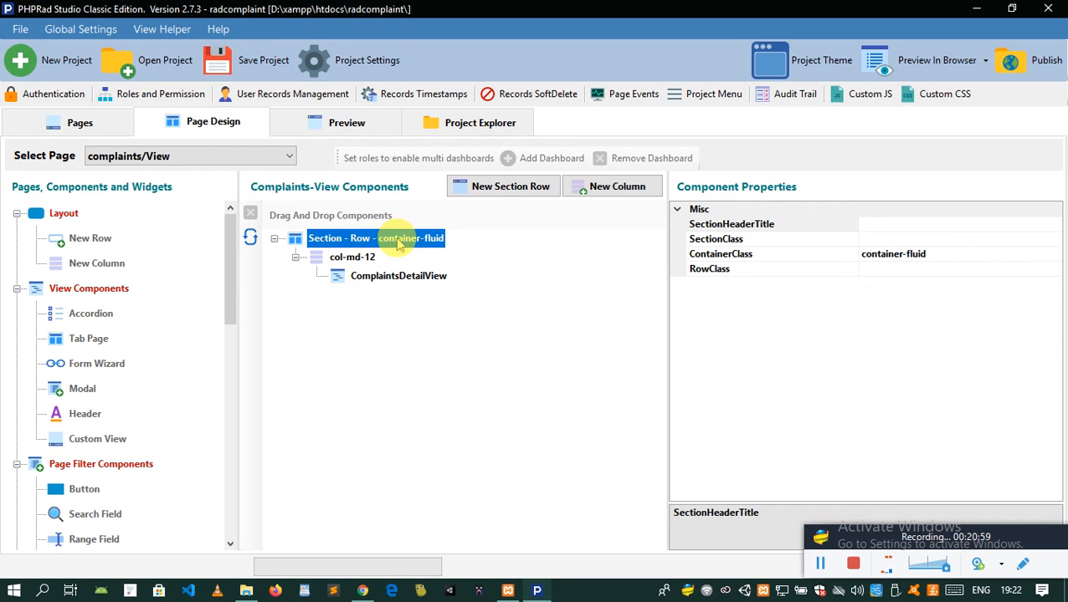
Add a new section row below the detail view and set its ContainerClass to container-fluid
click(502, 187)
click(347, 295)
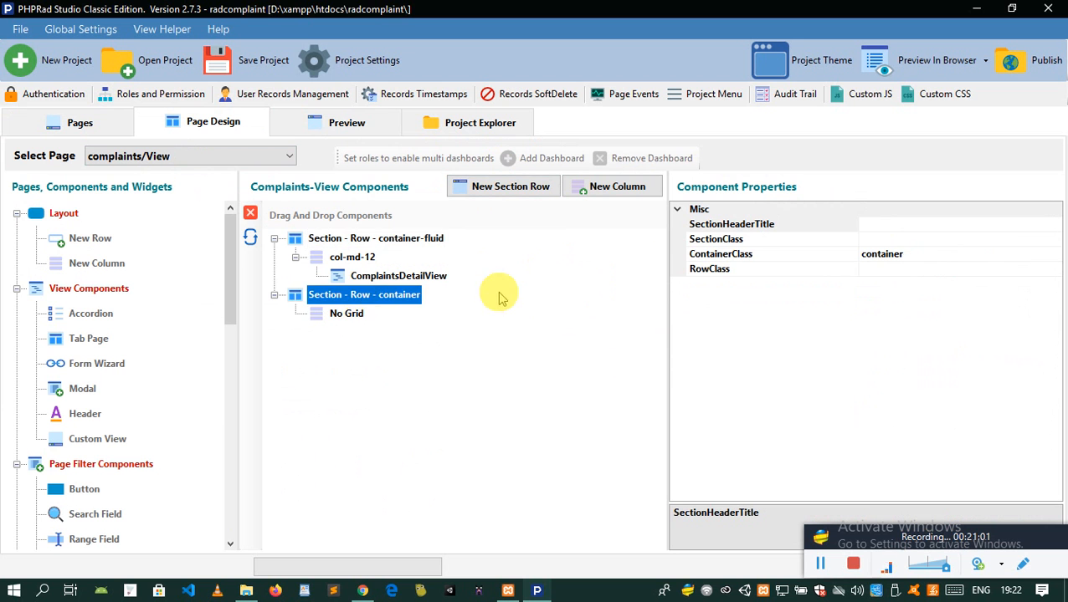
double_click(930, 254)
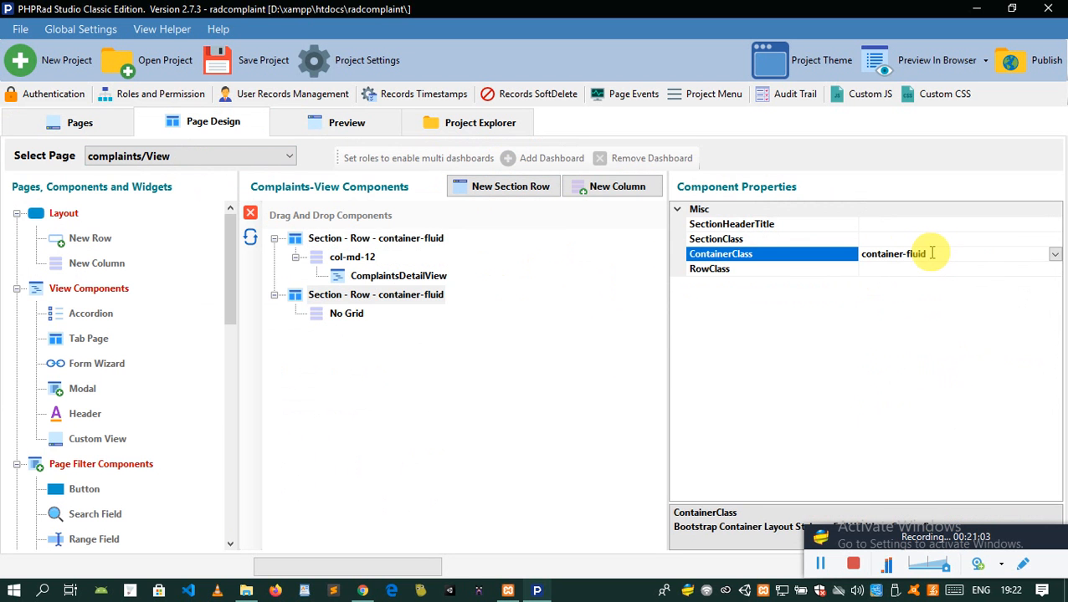
click(349, 312)
scroll(142, 489, down, 8)
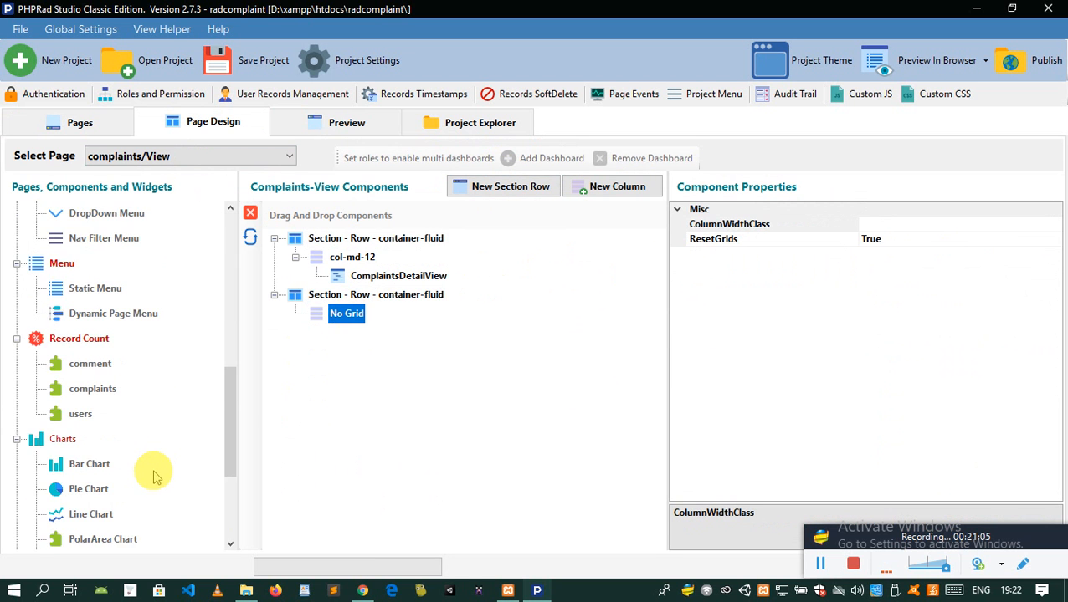
Place the comment/Add form in the new row's column and set that column to col-md-4
click(36, 490)
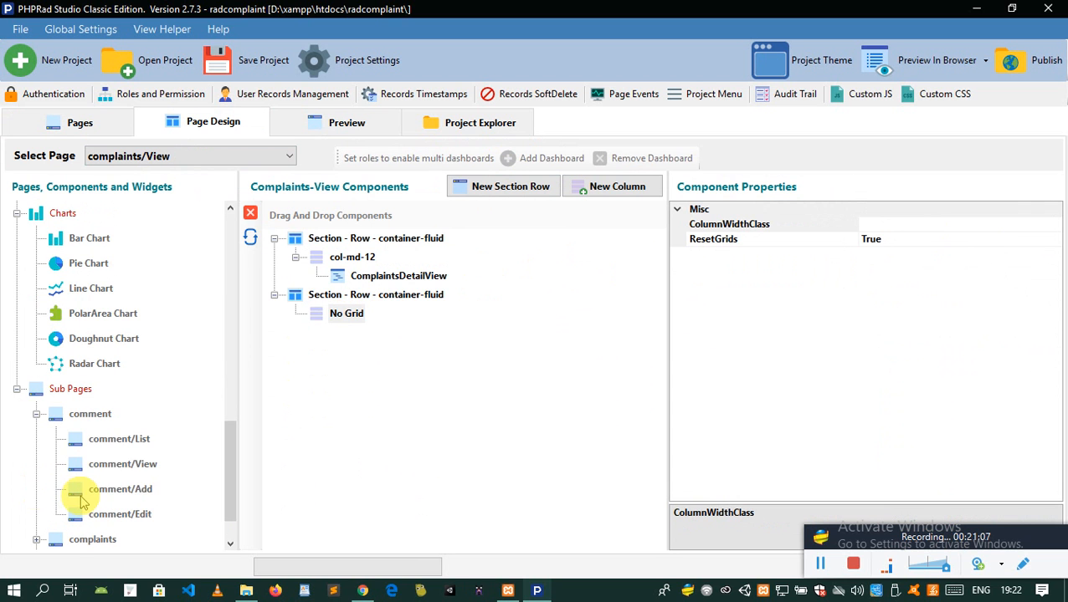
click(94, 494)
drag(94, 493, 319, 323)
click(347, 315)
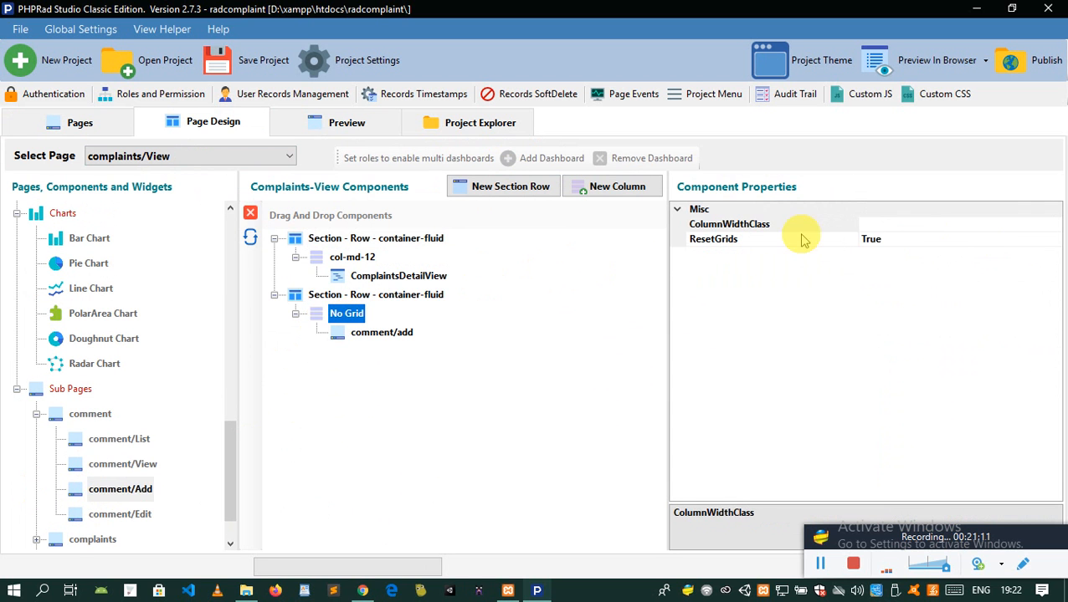
click(888, 224)
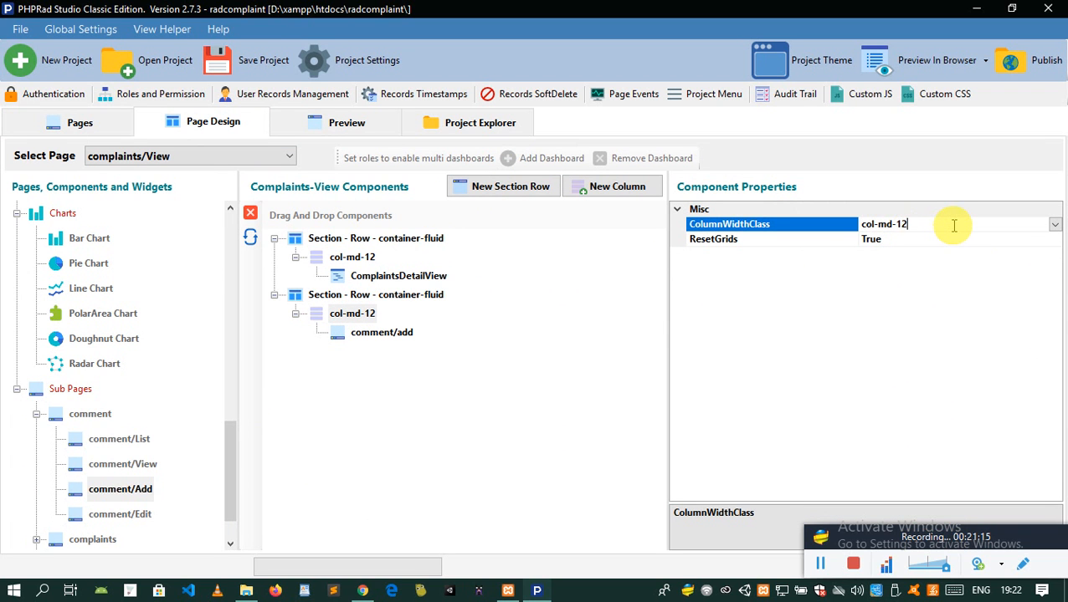
text(4)
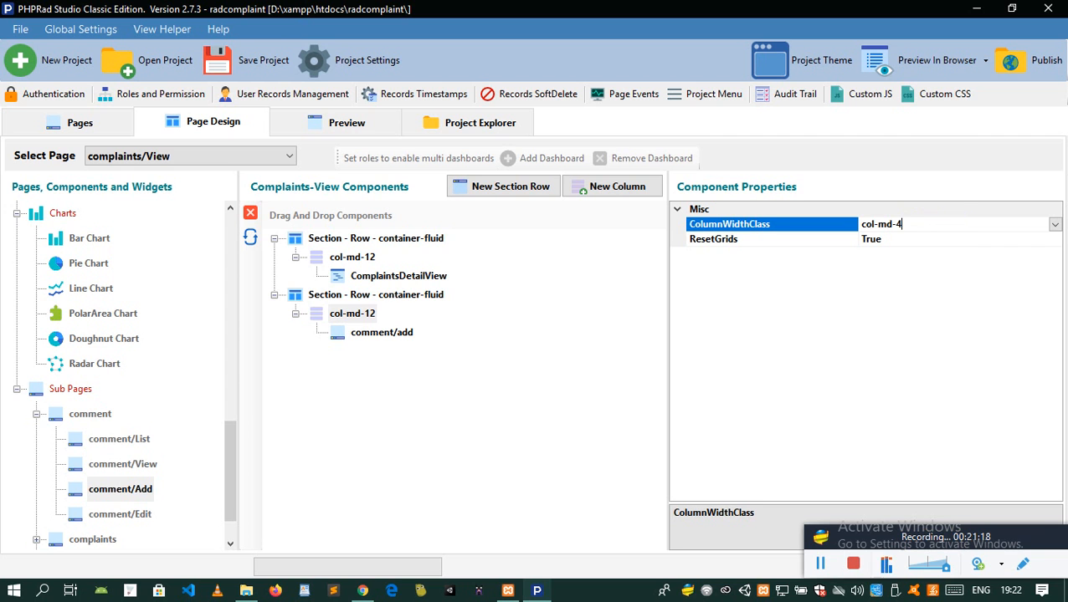
click(410, 476)
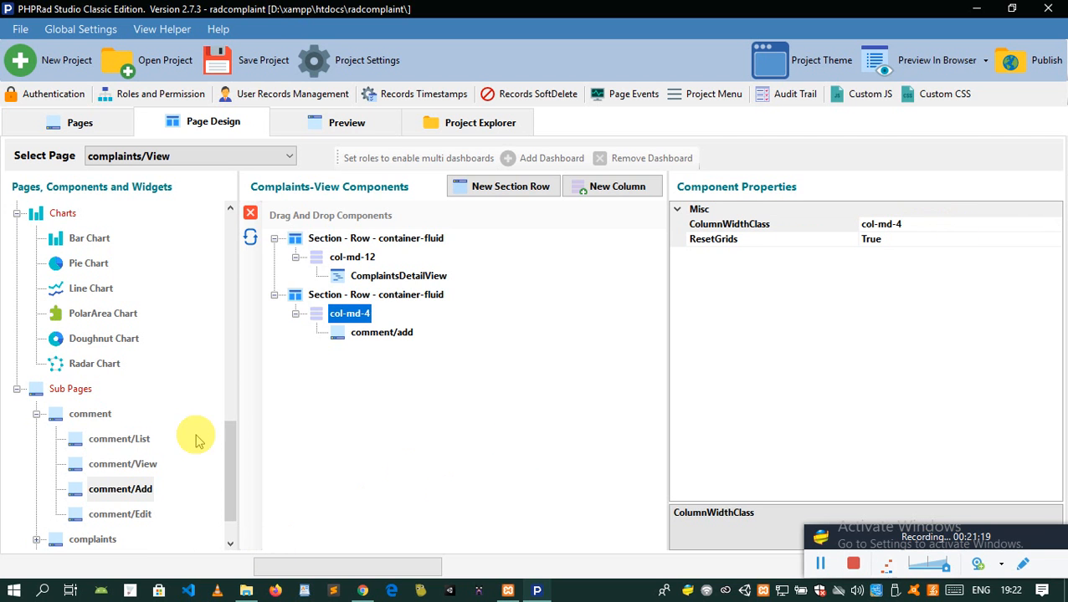
Add a second col-md-8 column and drop the comment/List page into it
click(590, 186)
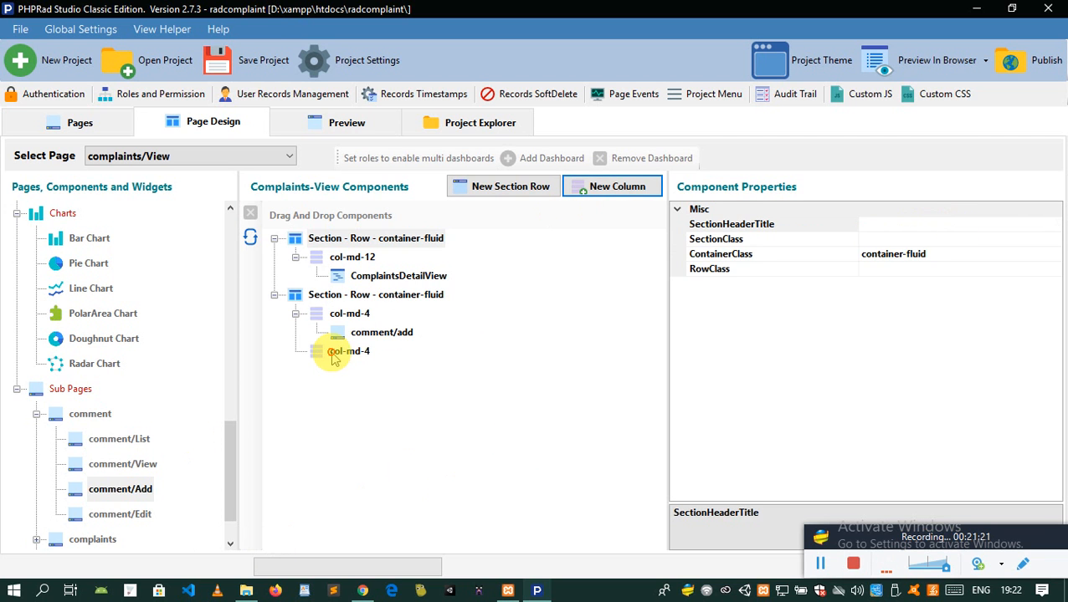
click(343, 351)
click(904, 225)
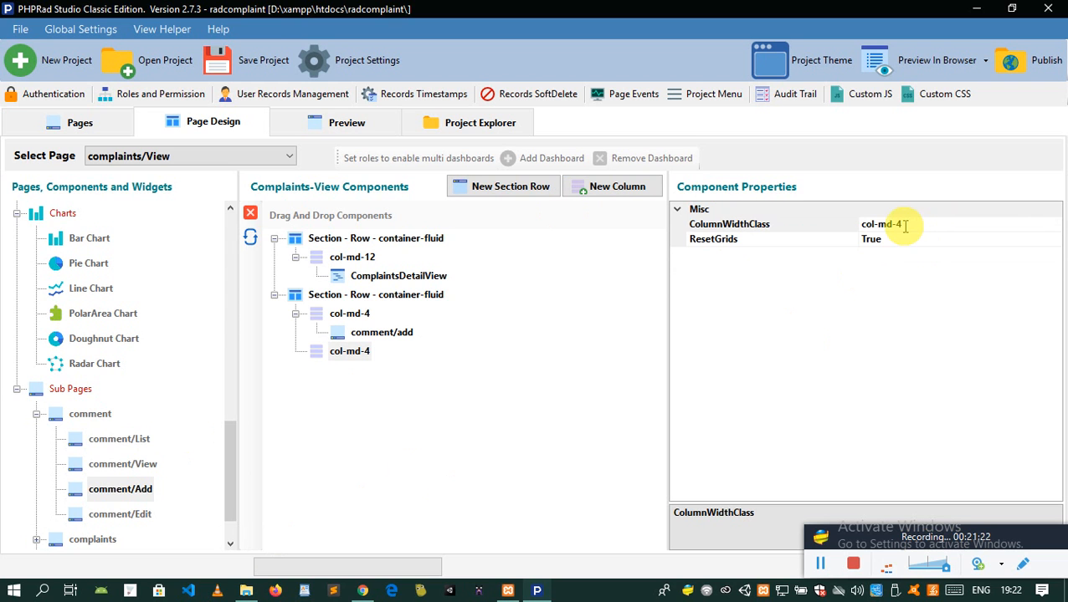
key(BackSpace)
text(8)
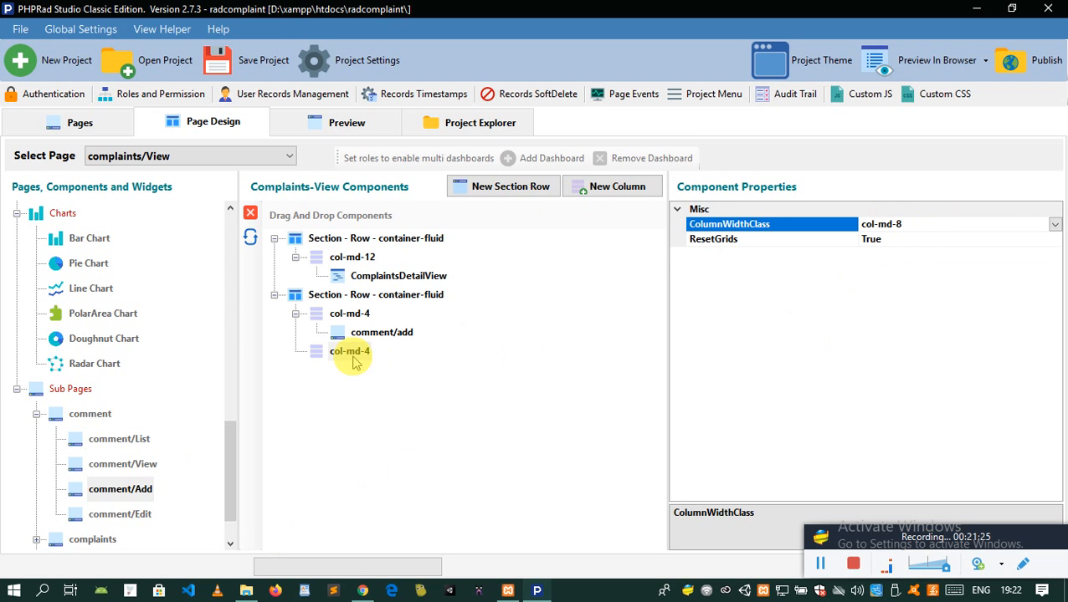
click(390, 381)
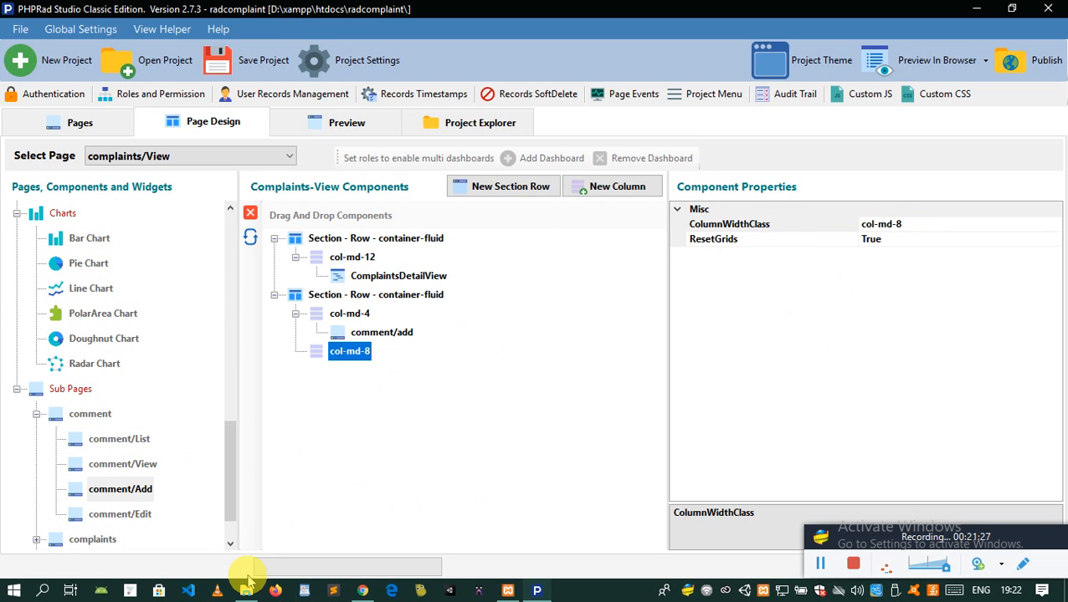
drag(115, 438, 363, 360)
click(372, 370)
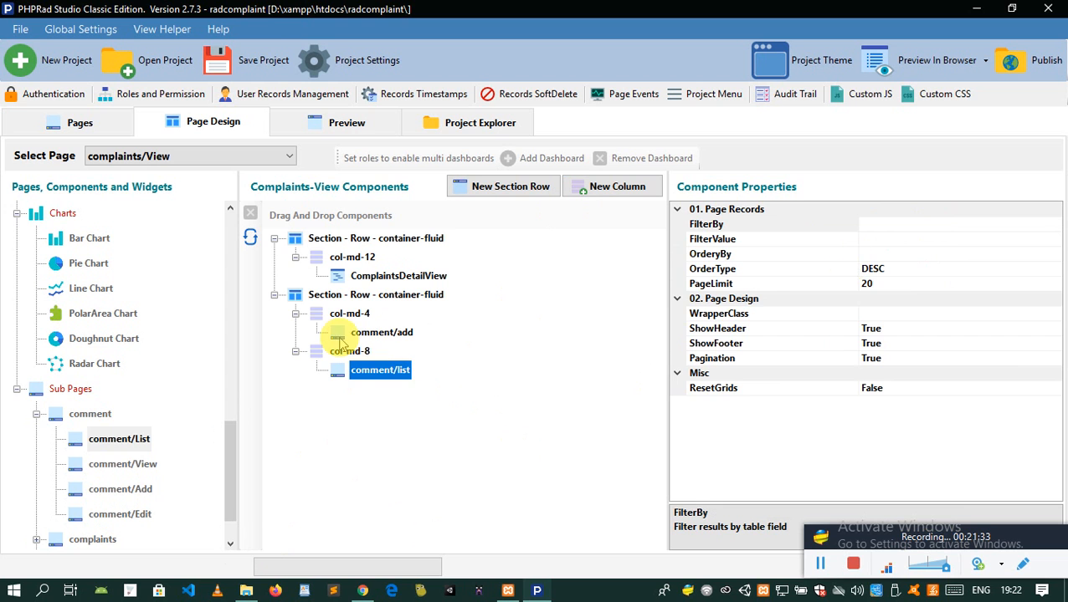
click(368, 332)
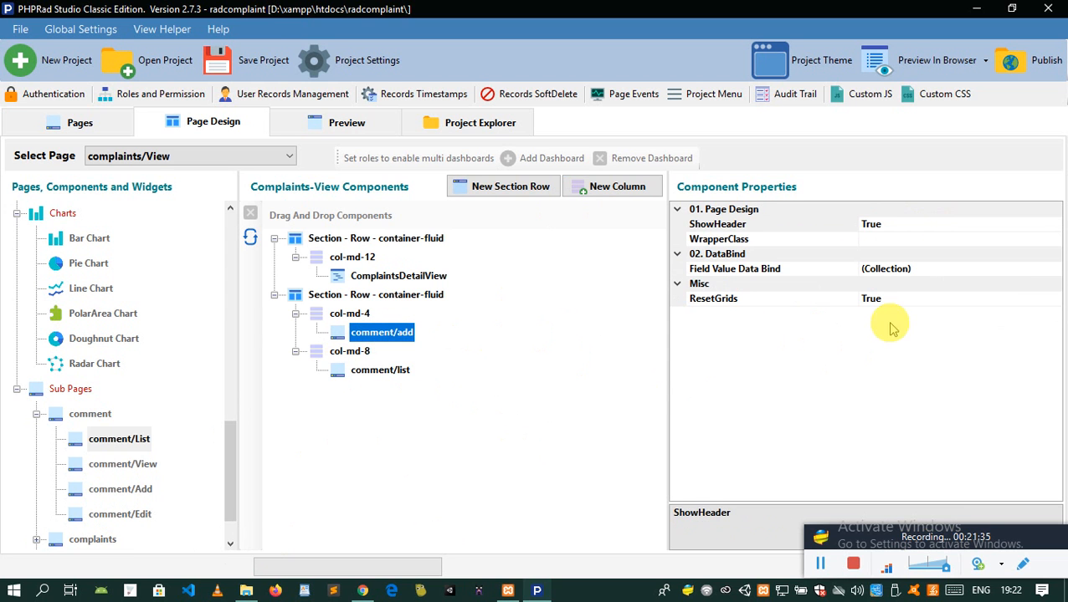
In Field Value Data Bind, set complaint_id's Bind Value to $data['id']
click(989, 256)
click(1056, 272)
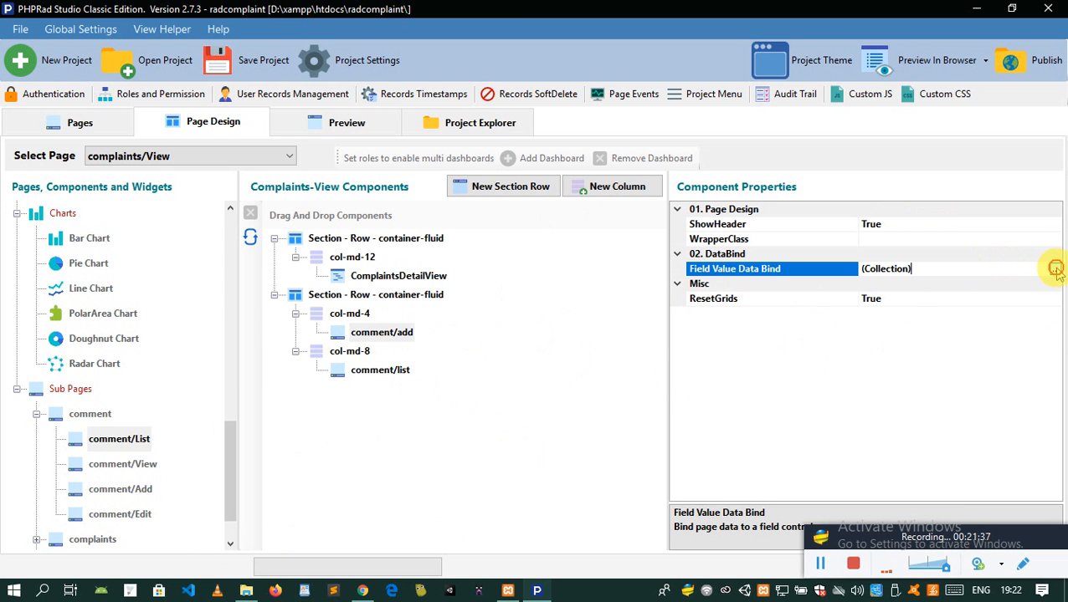
click(1055, 271)
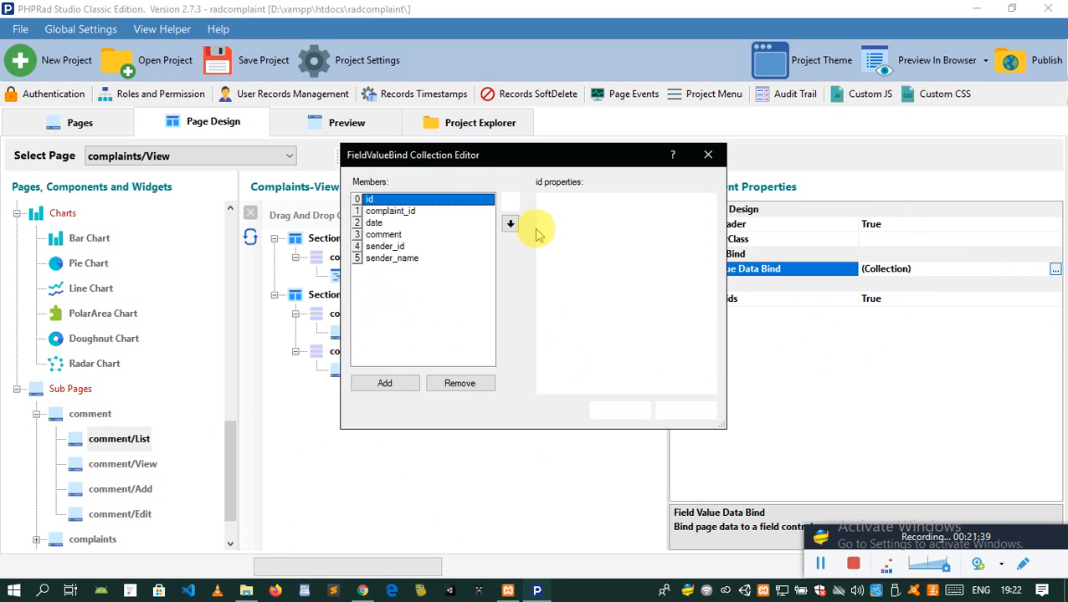
click(383, 211)
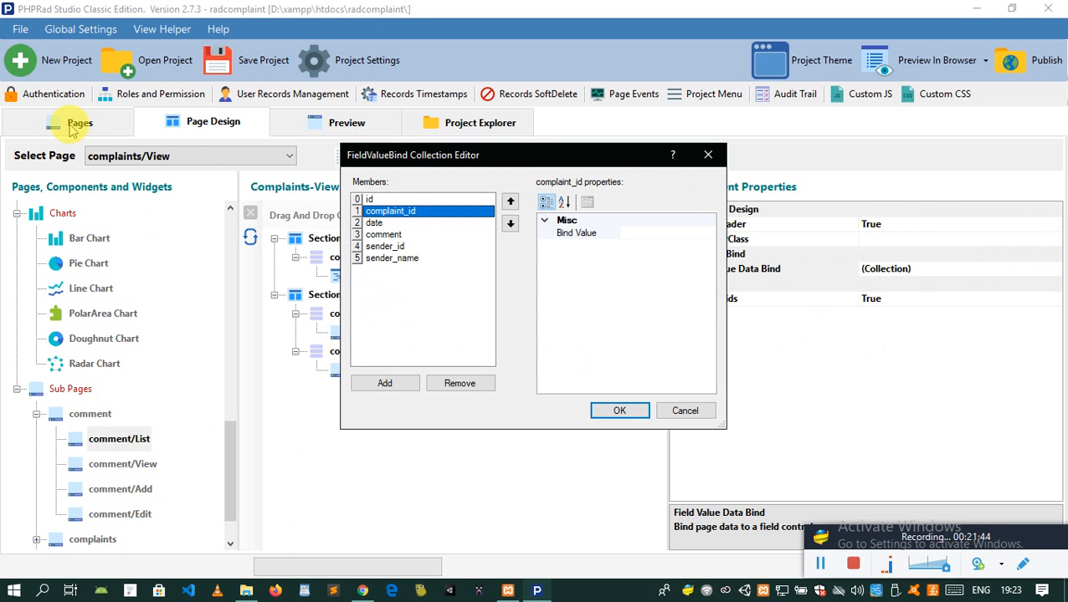
click(696, 232)
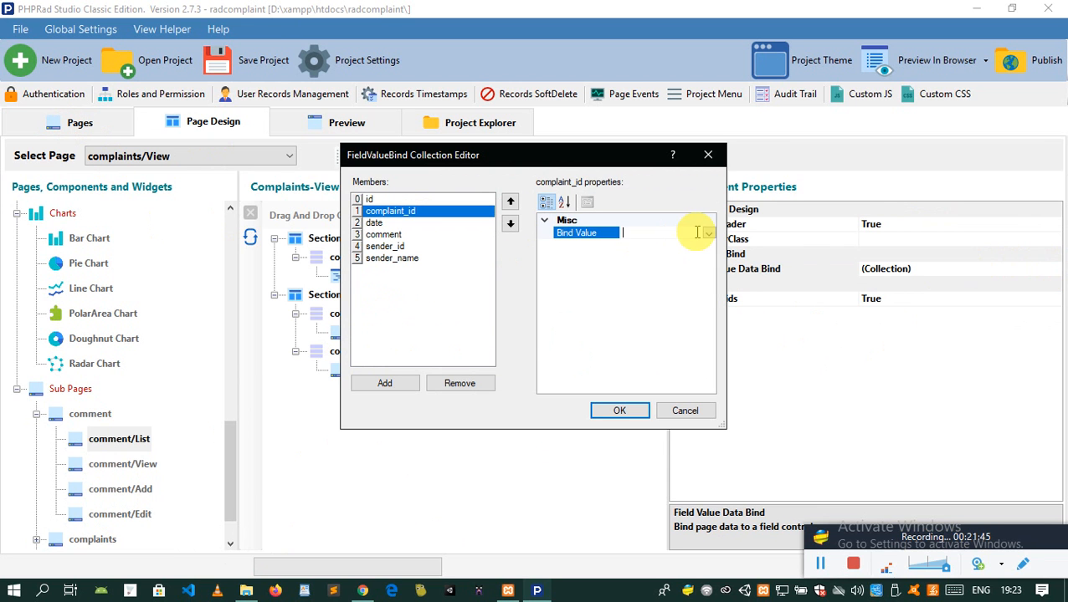
click(708, 235)
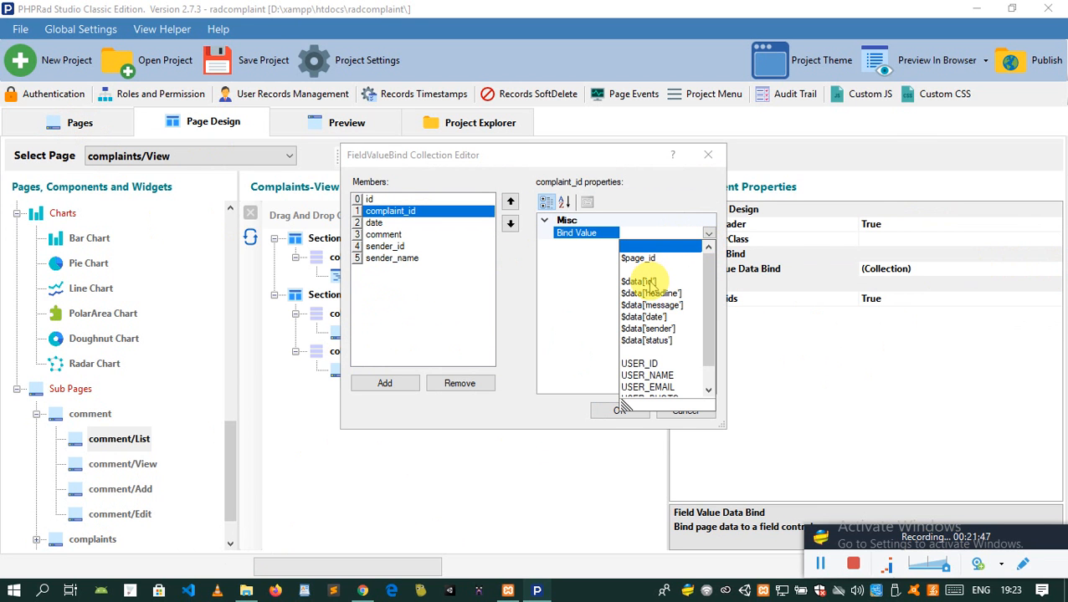
click(645, 282)
click(405, 303)
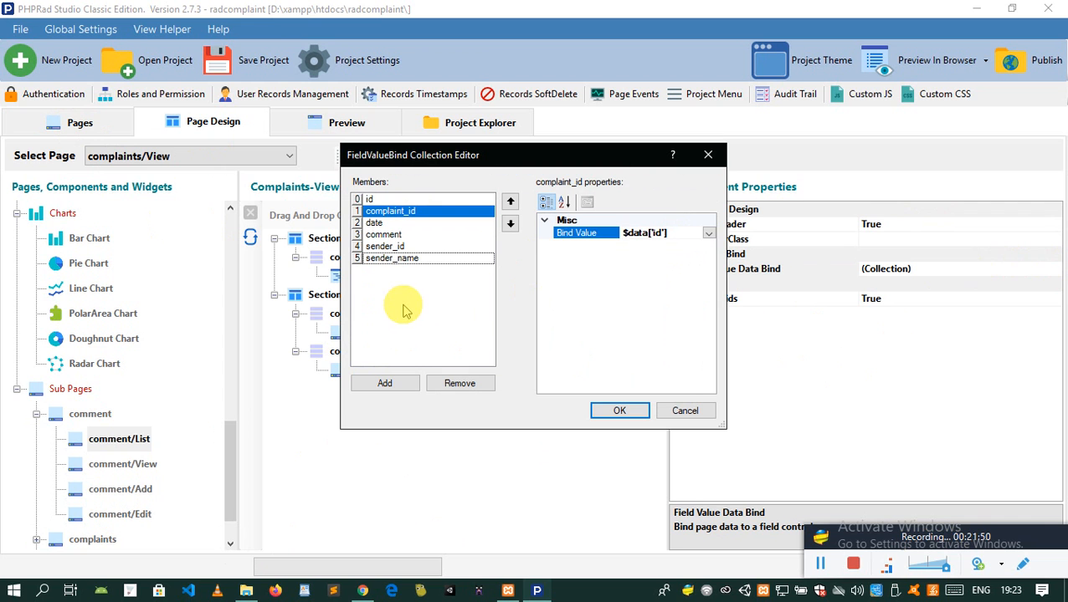
Leave sender_name's bind value unchanged and save the field bindings with OK
click(390, 258)
click(708, 232)
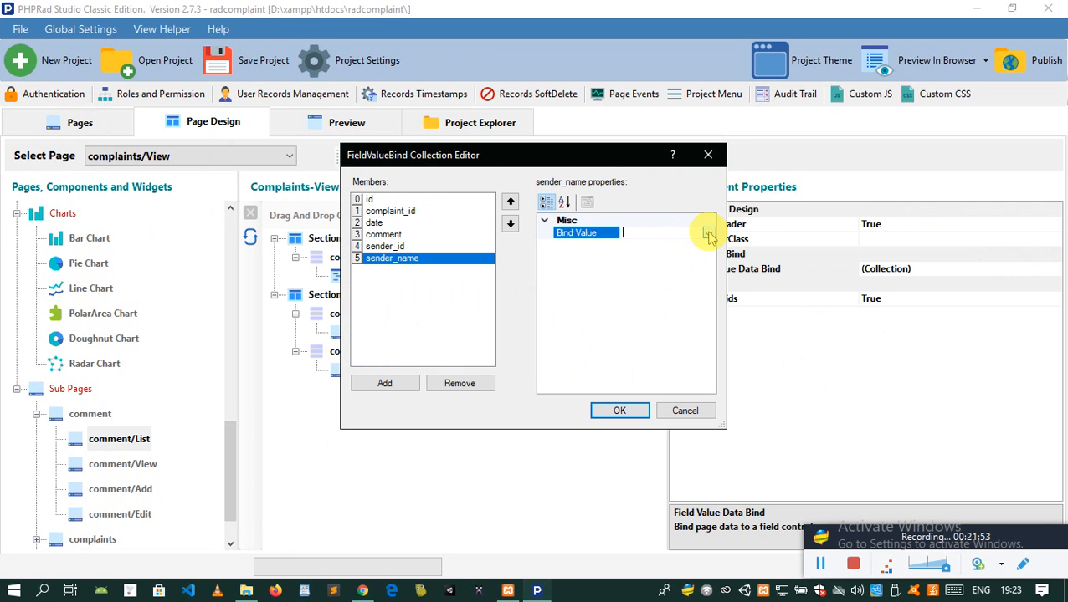
click(708, 235)
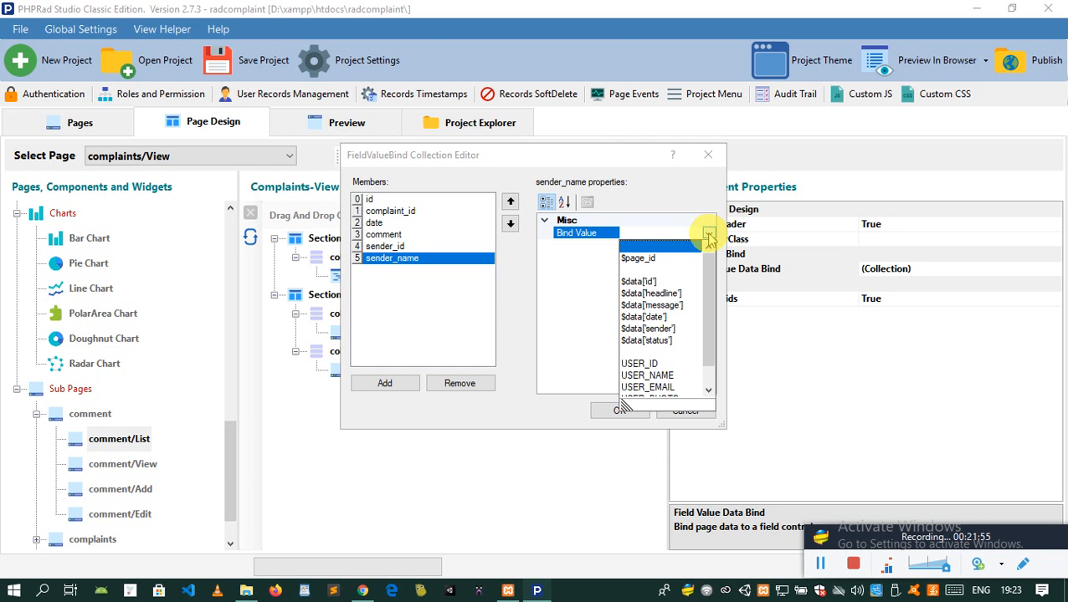
click(443, 311)
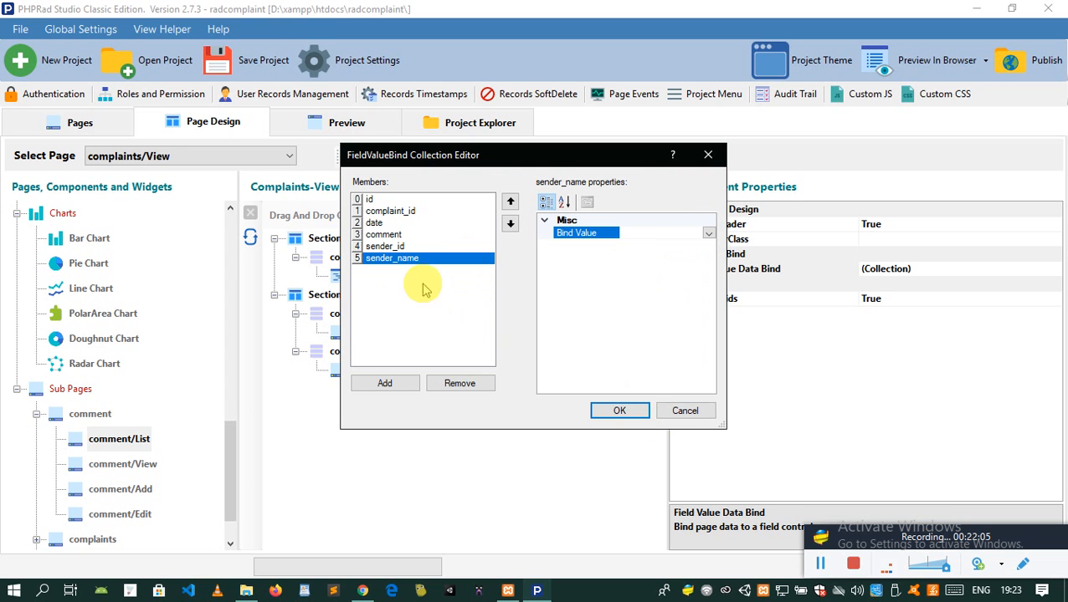
click(377, 223)
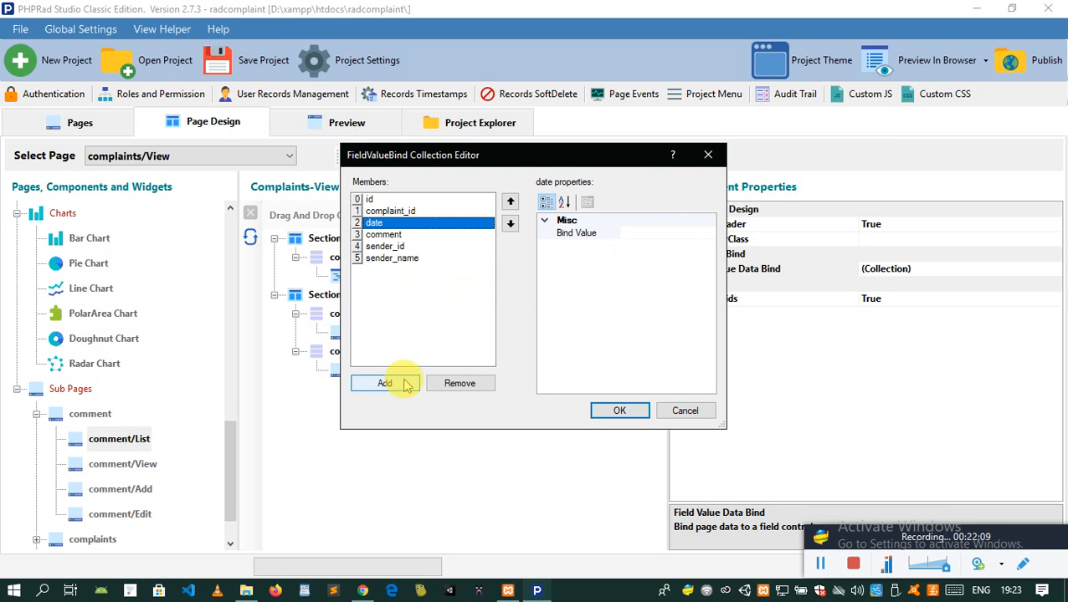
click(620, 411)
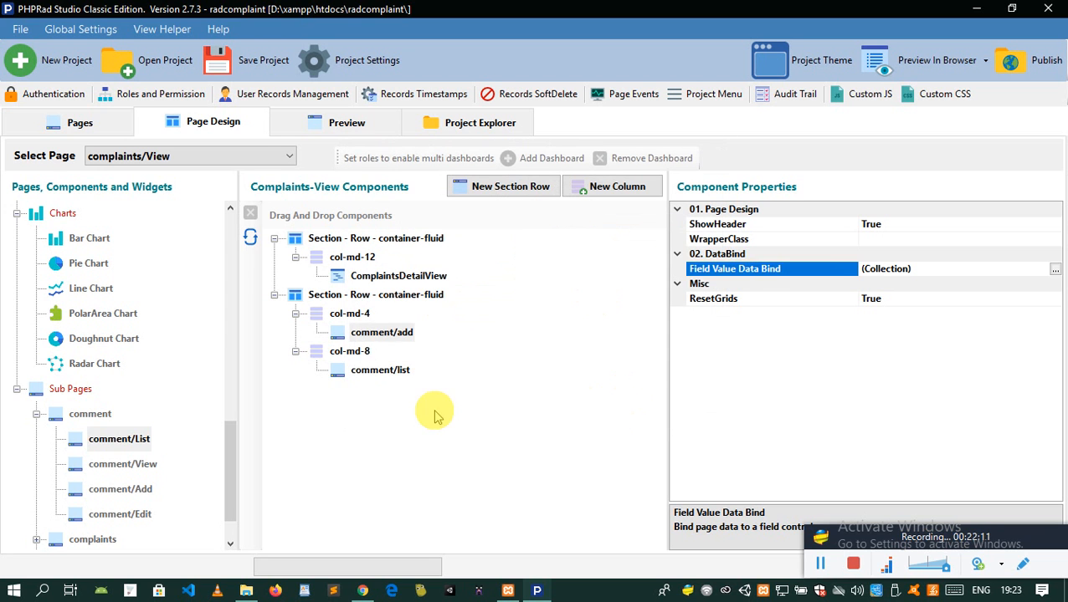
Filter the comment list by comment.complaint_id with FilterValue $data['id']
click(375, 371)
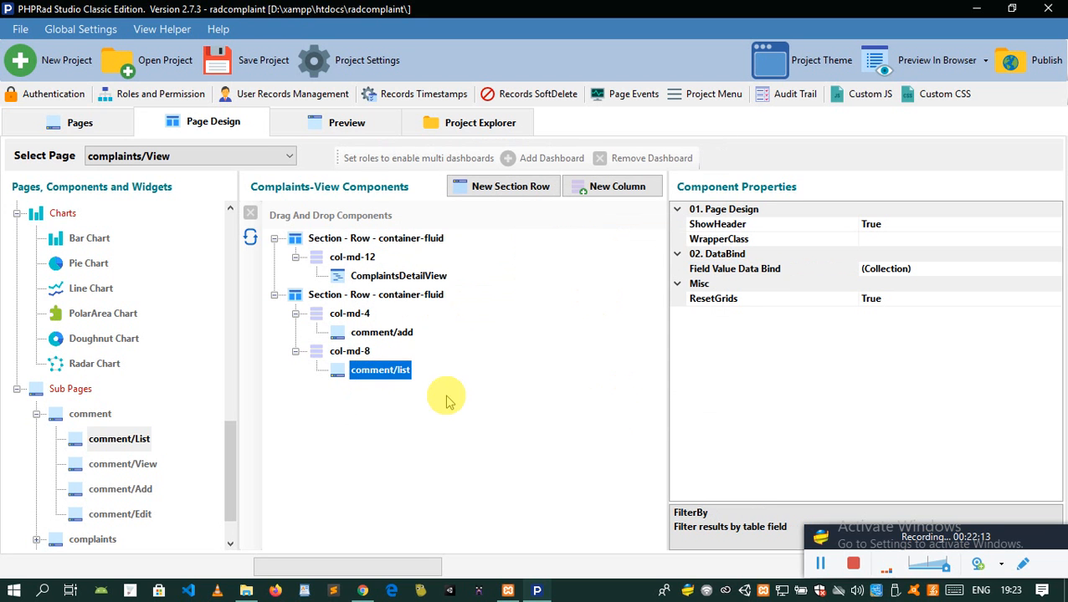
click(915, 227)
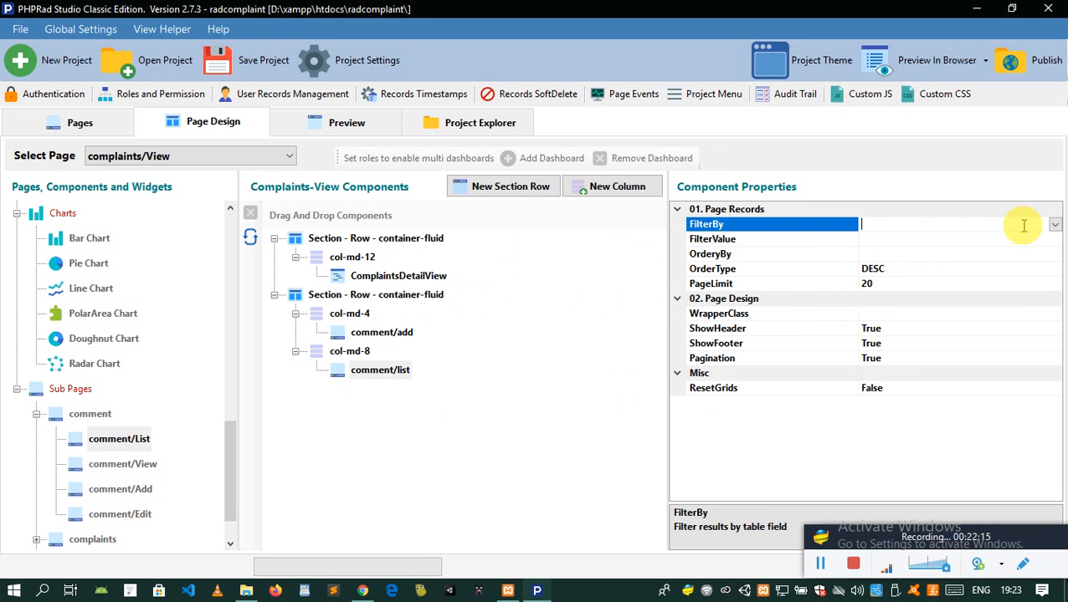
click(1055, 226)
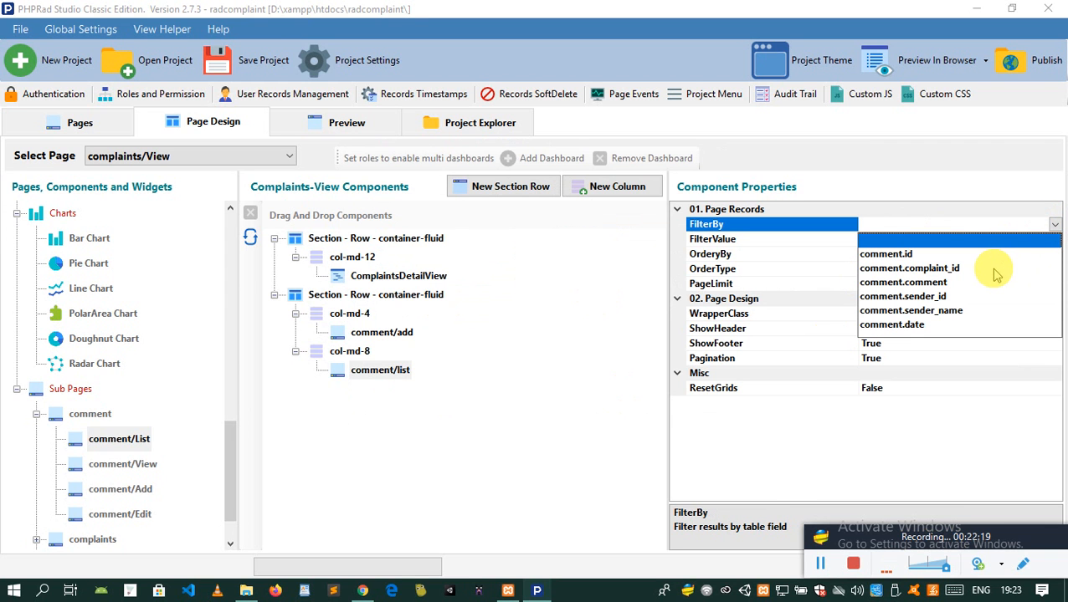
click(941, 269)
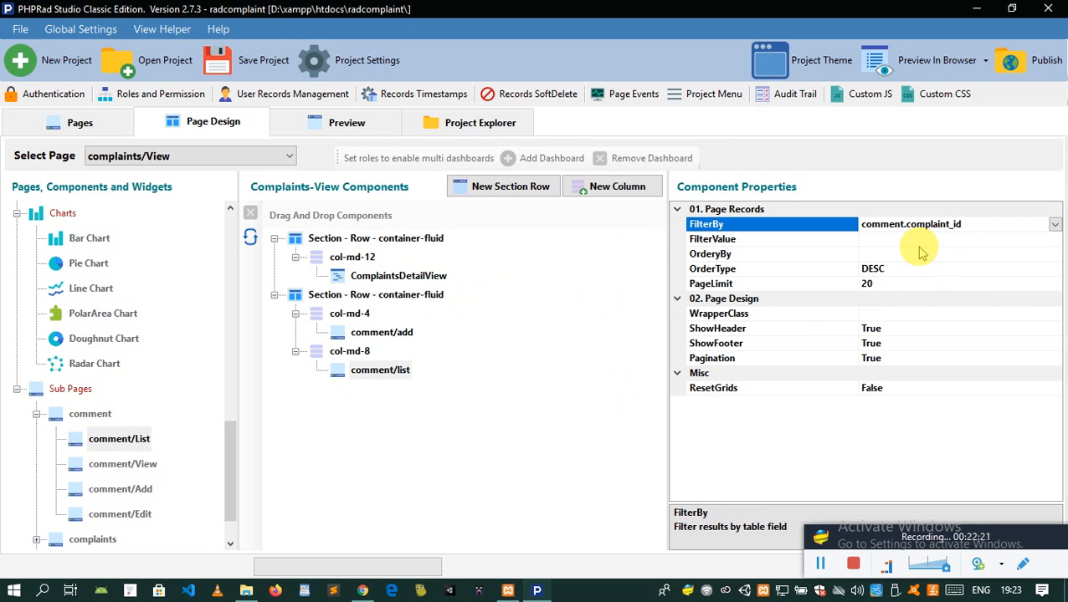
click(1050, 241)
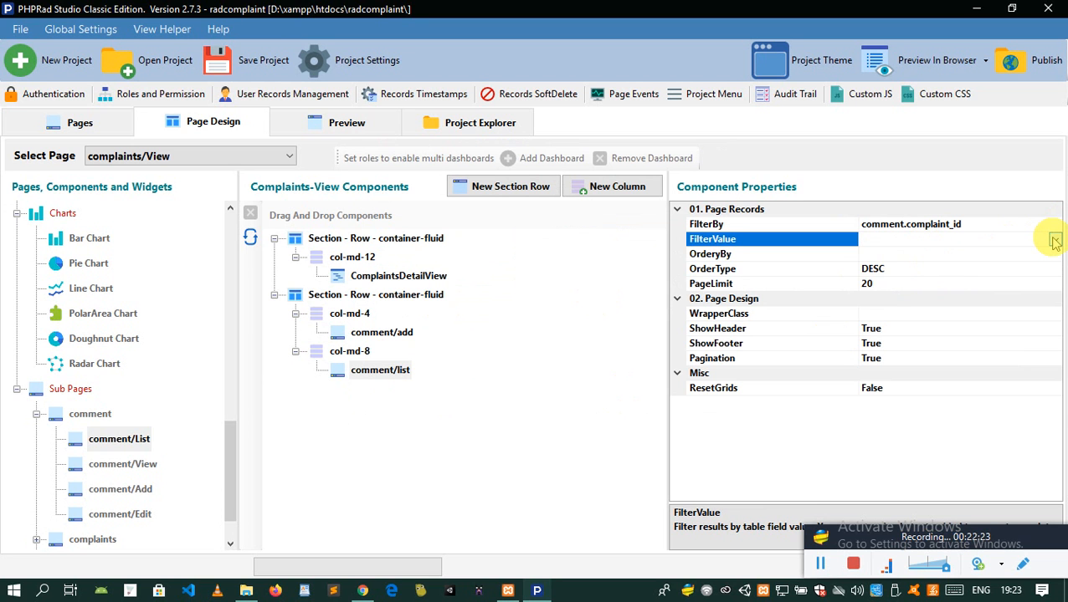
click(1055, 240)
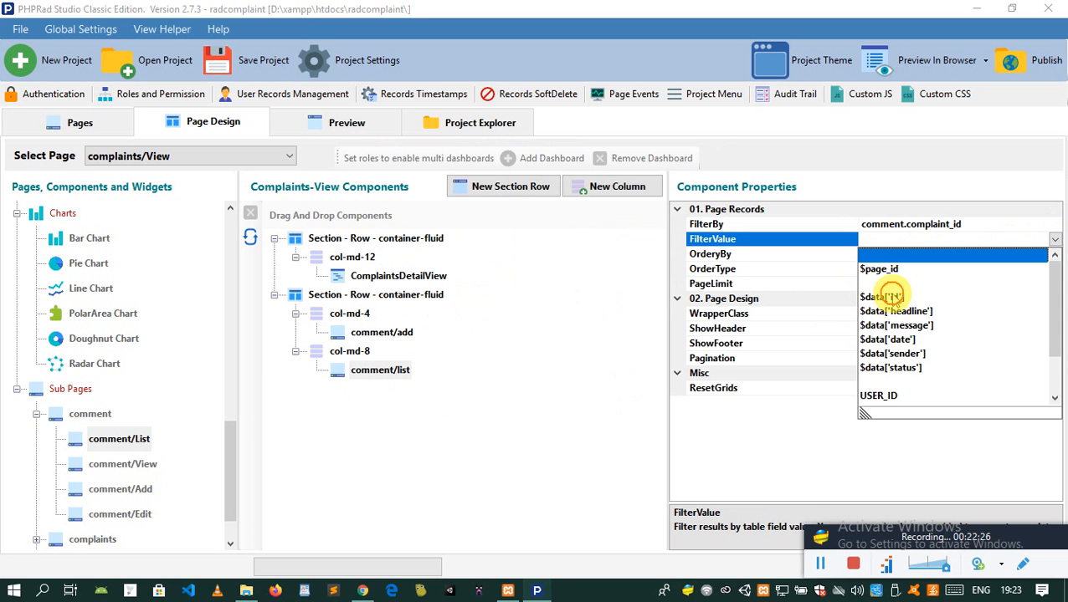
click(891, 297)
Order comments by comment.complaint_id, limit to 10 per page, hide header and footer, then preview
click(928, 255)
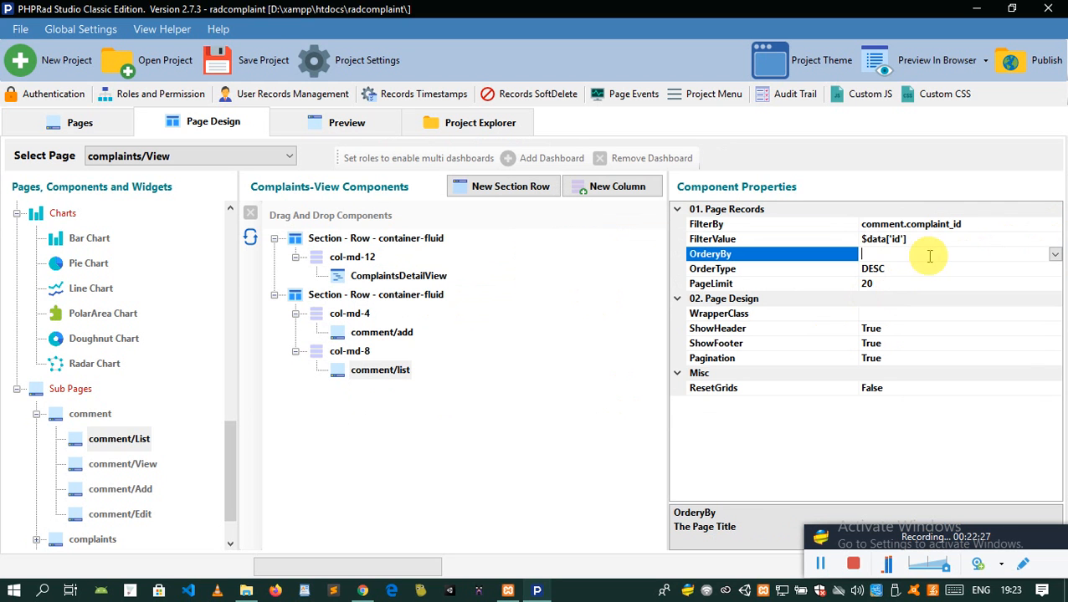
click(1054, 254)
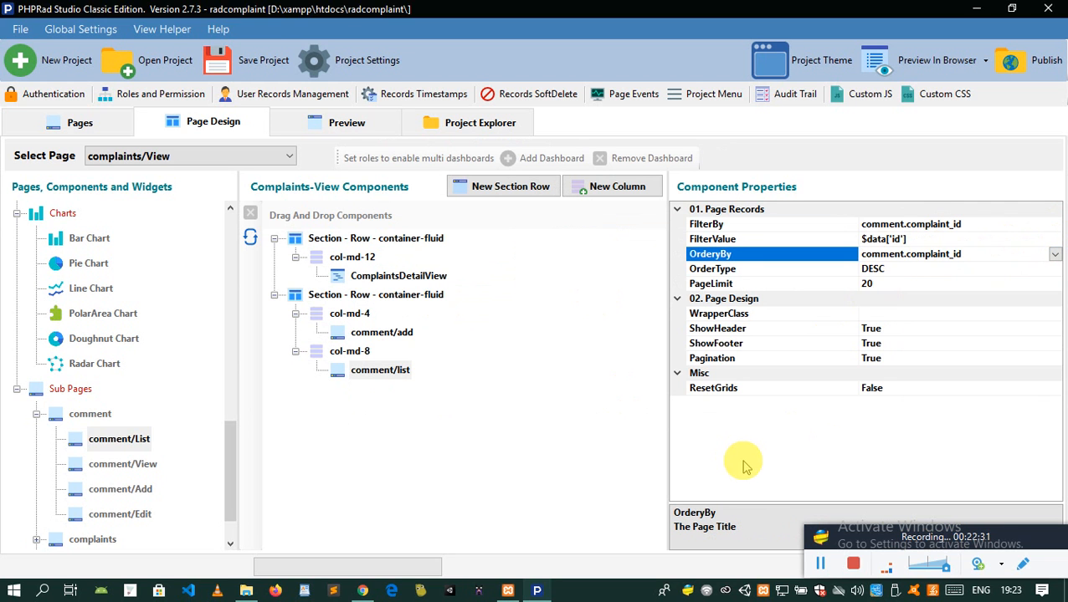
click(868, 285)
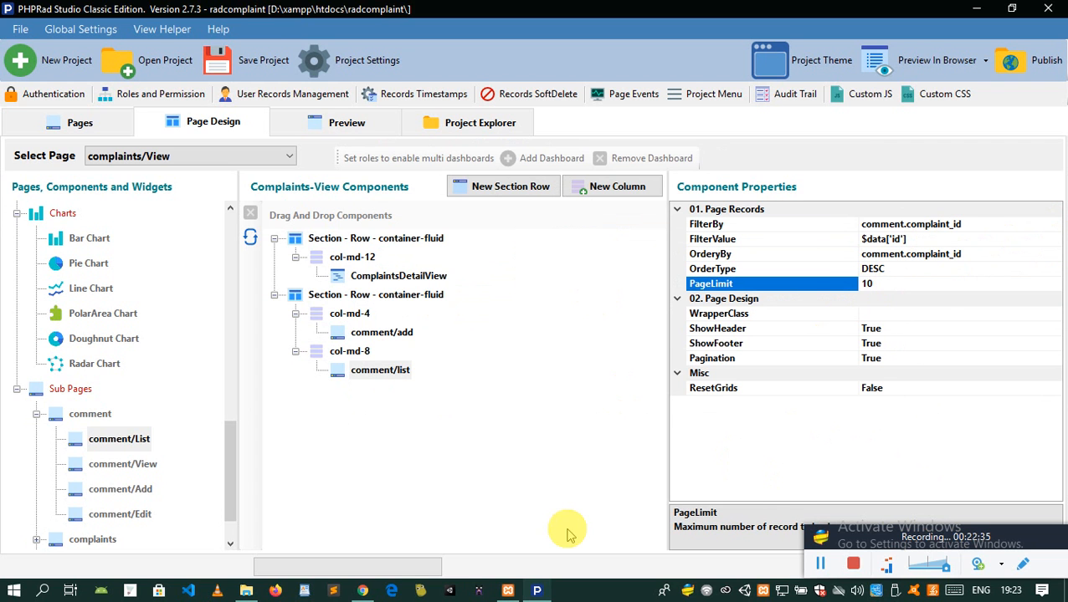
click(937, 328)
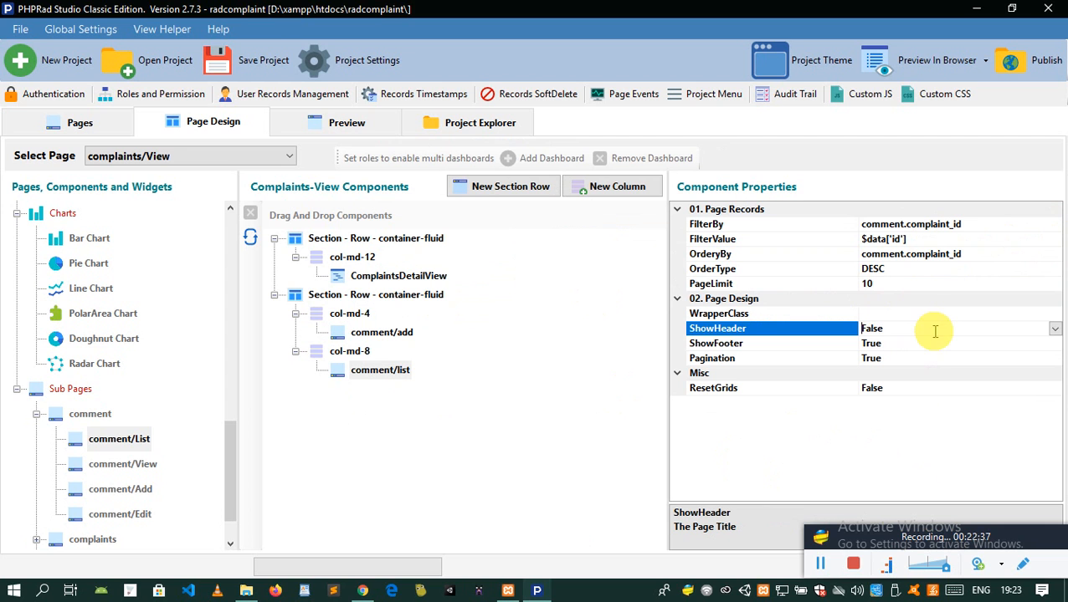
click(915, 345)
double_click(915, 344)
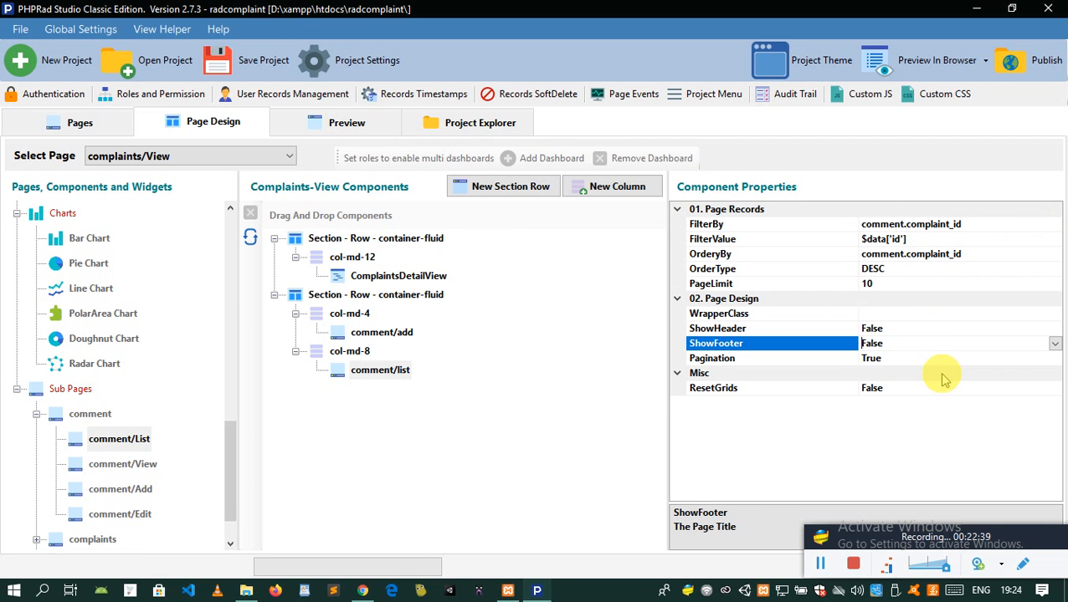
click(441, 435)
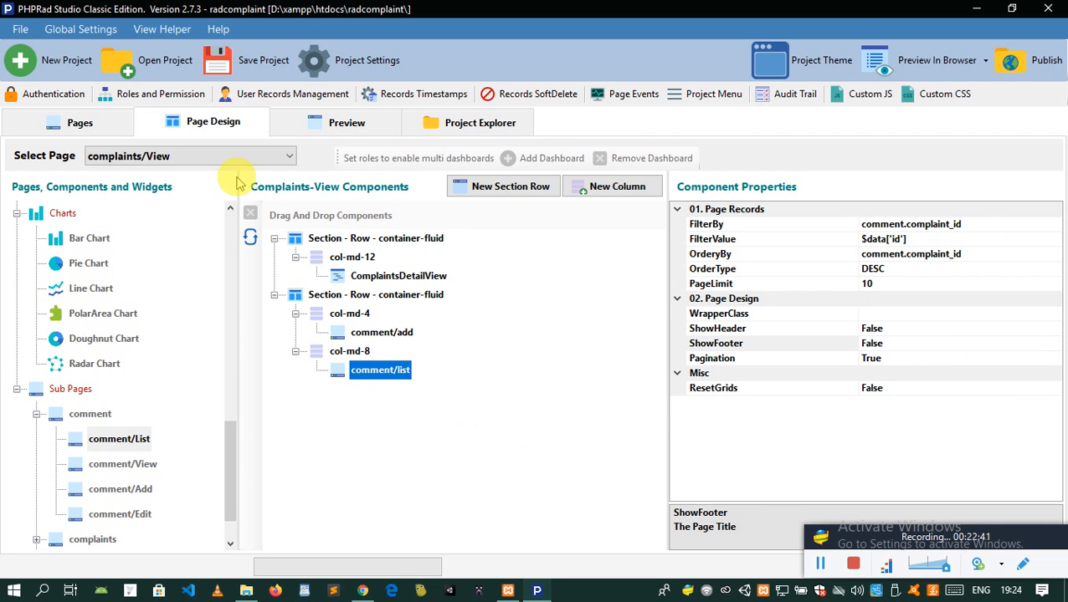
click(315, 129)
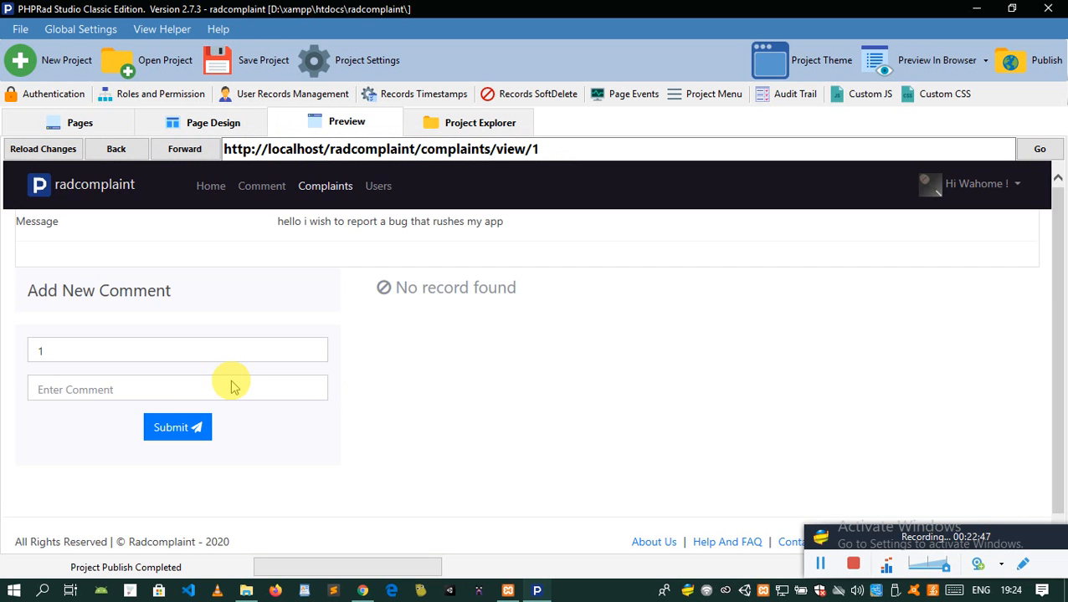
Set the comment Add Page's complaint_id field to a Hidden textbox with Required False, then preview
scroll(197, 364, down, 1)
click(143, 341)
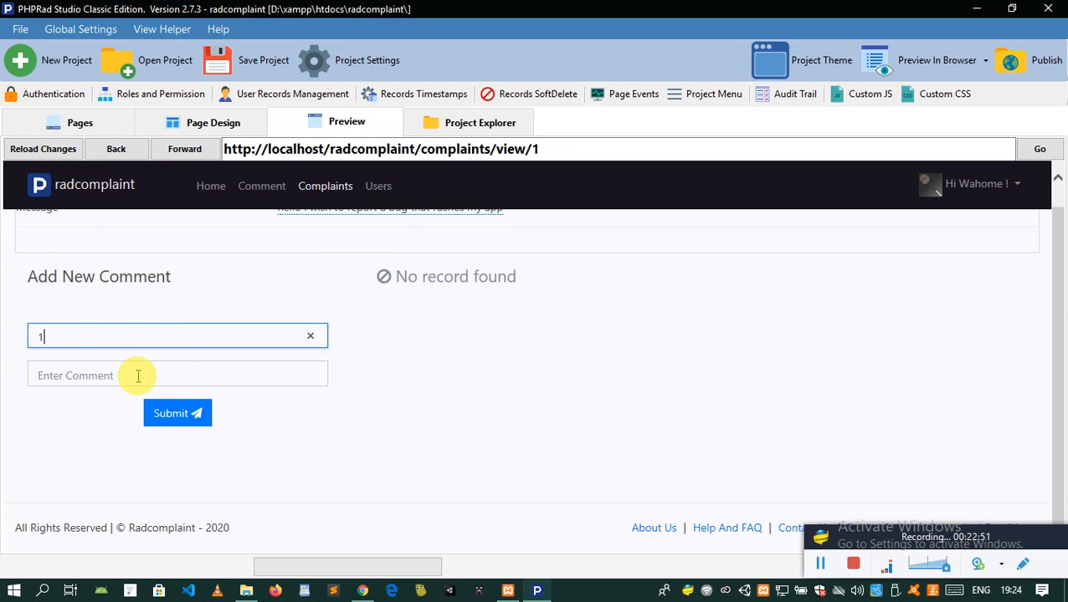
click(72, 130)
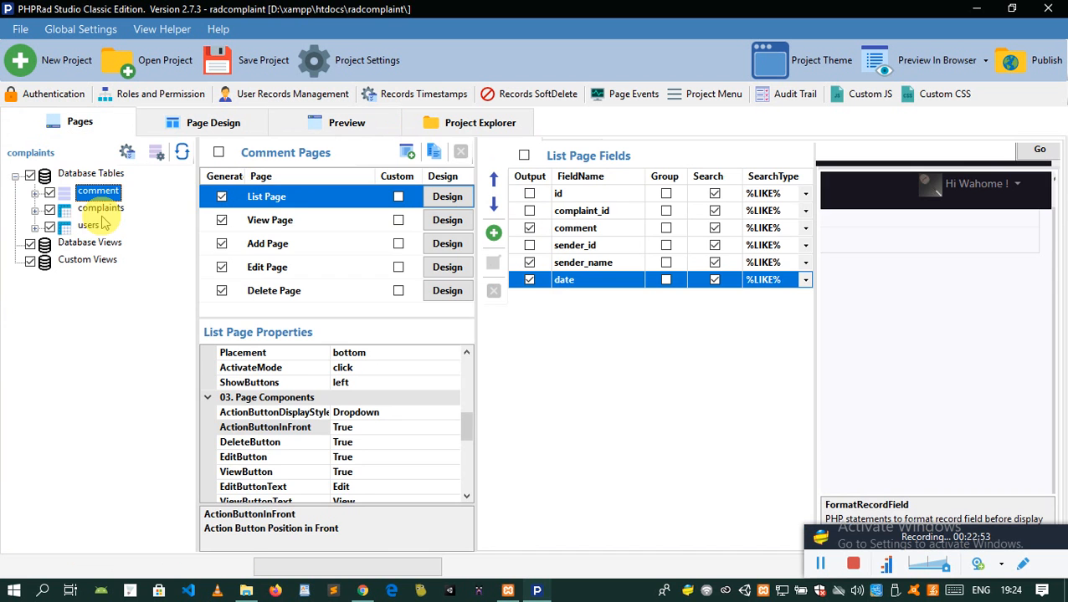
click(274, 248)
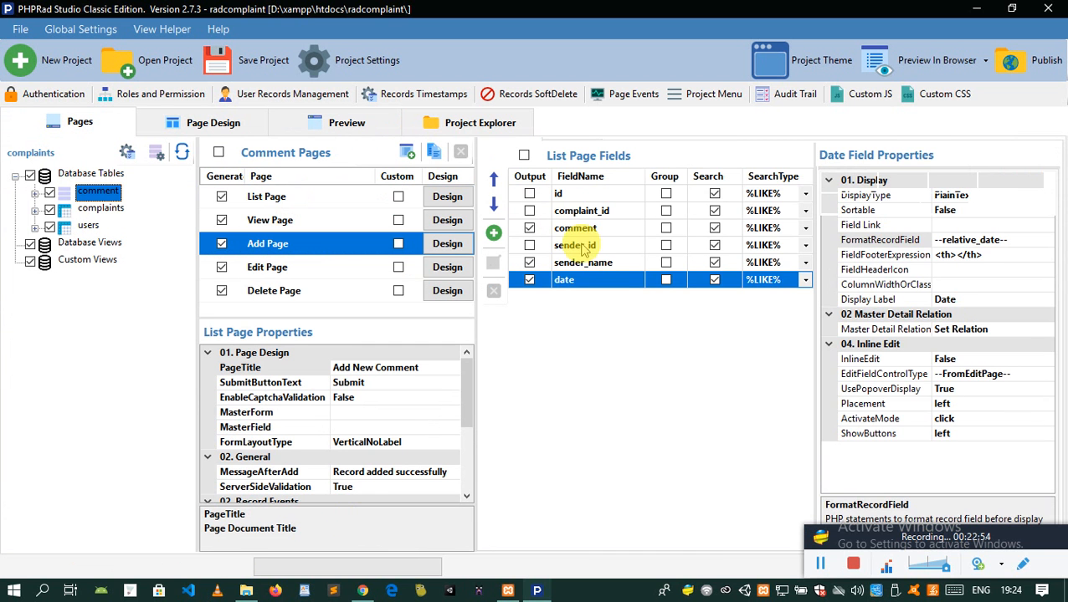
click(586, 247)
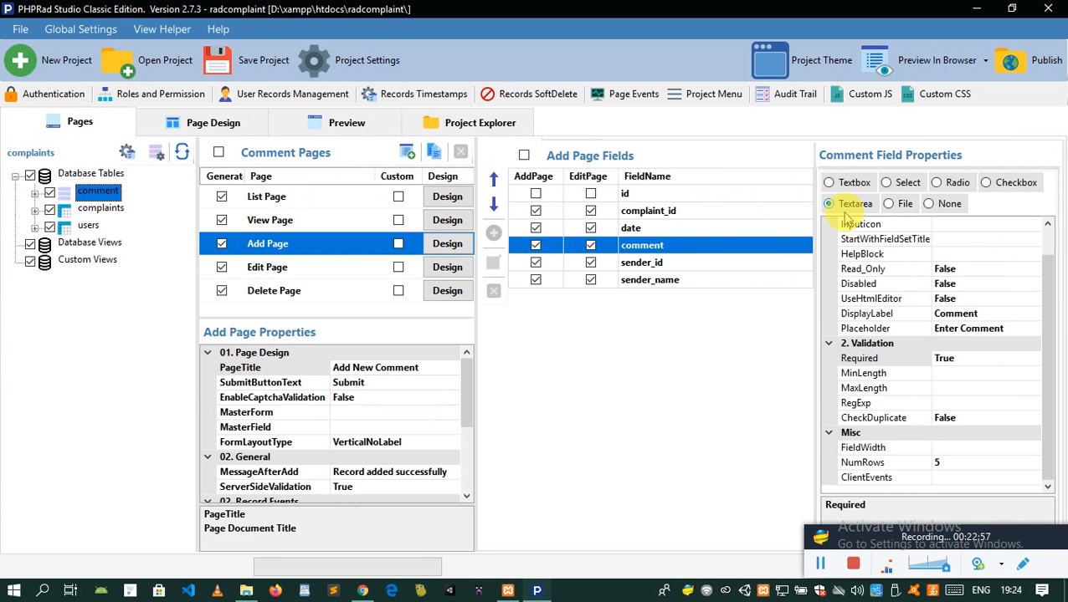
click(670, 214)
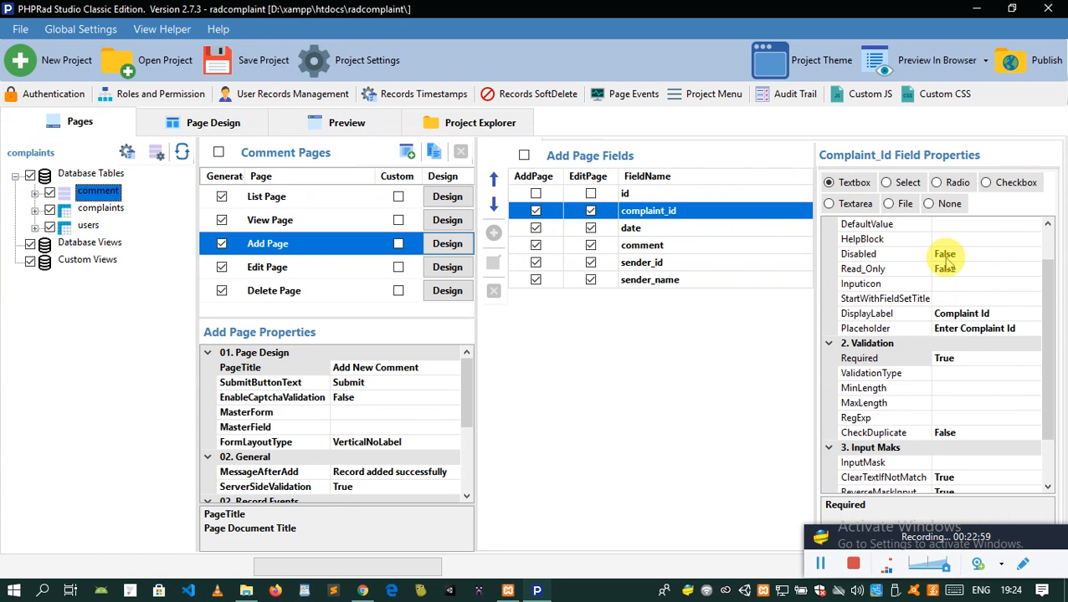
click(1000, 240)
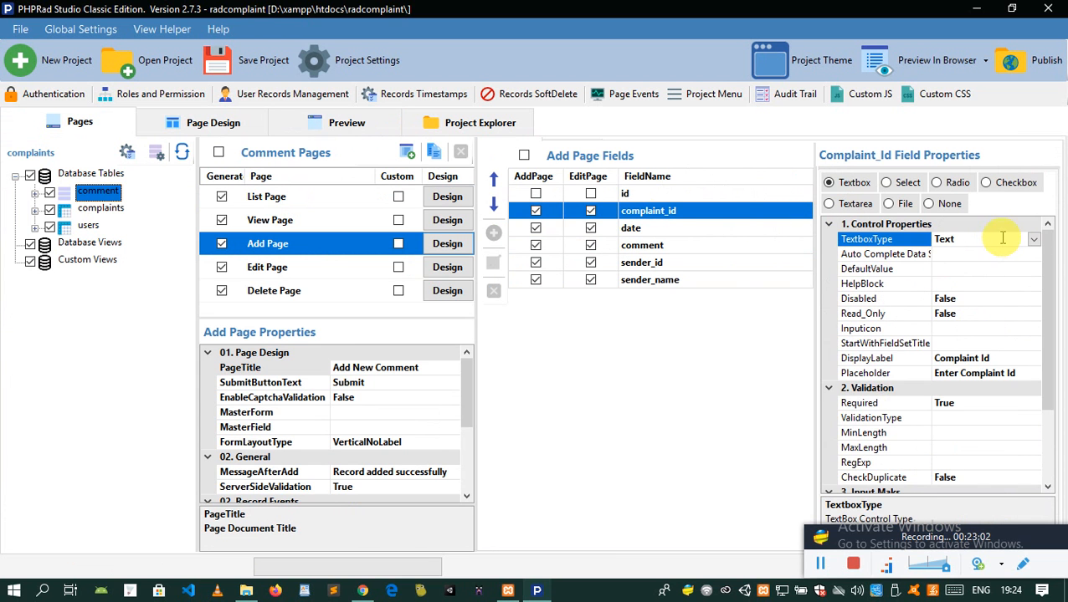
key(h)
click(960, 284)
key(f)
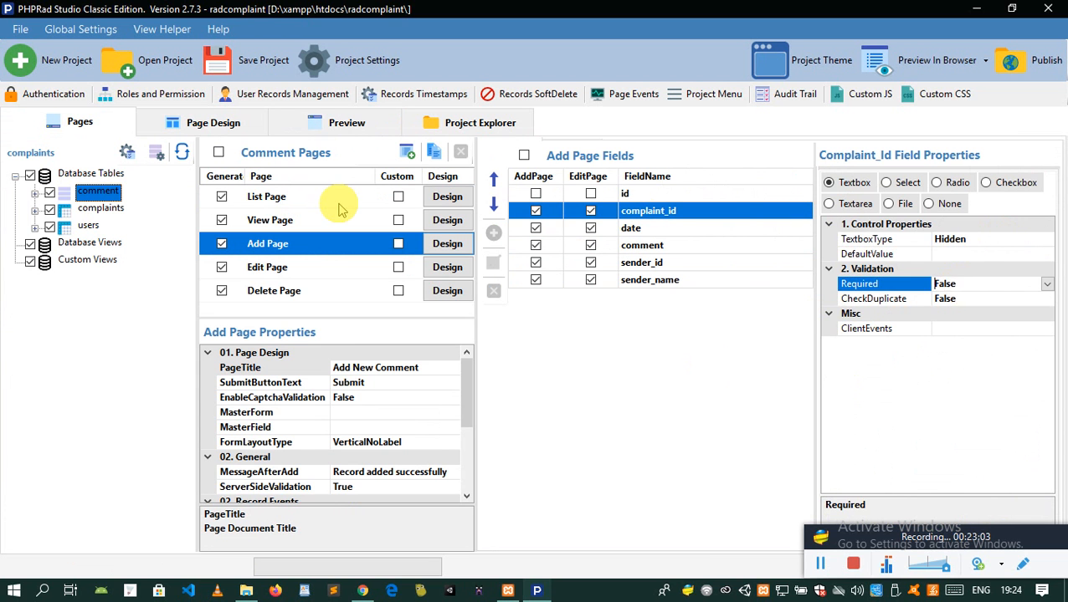
click(320, 127)
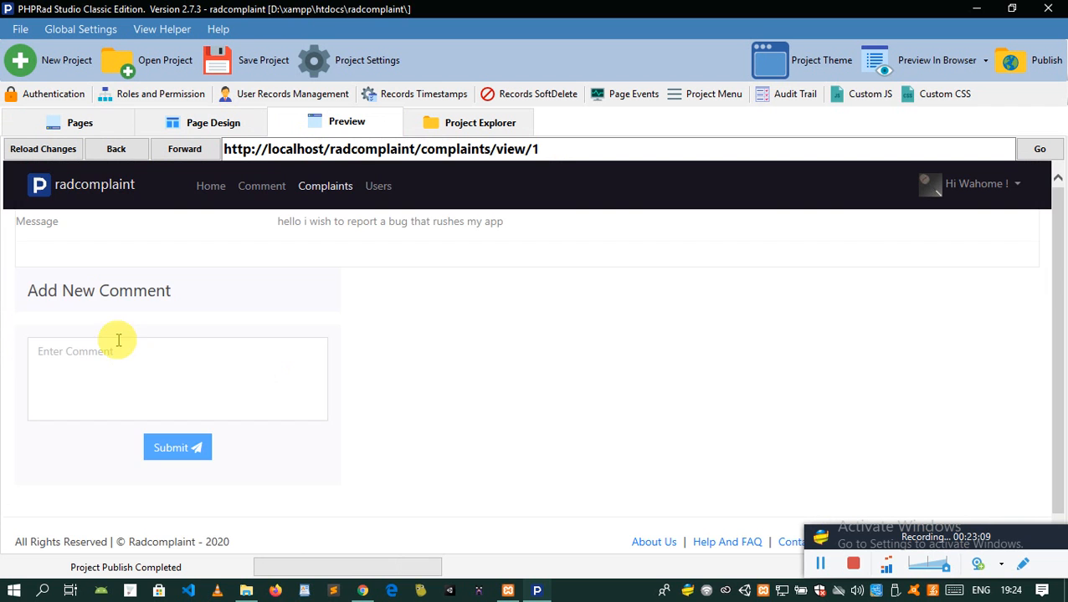
Submit the comment 'THIS IS NICE WILLOOK INTO IT' from the preview's comment form
click(119, 369)
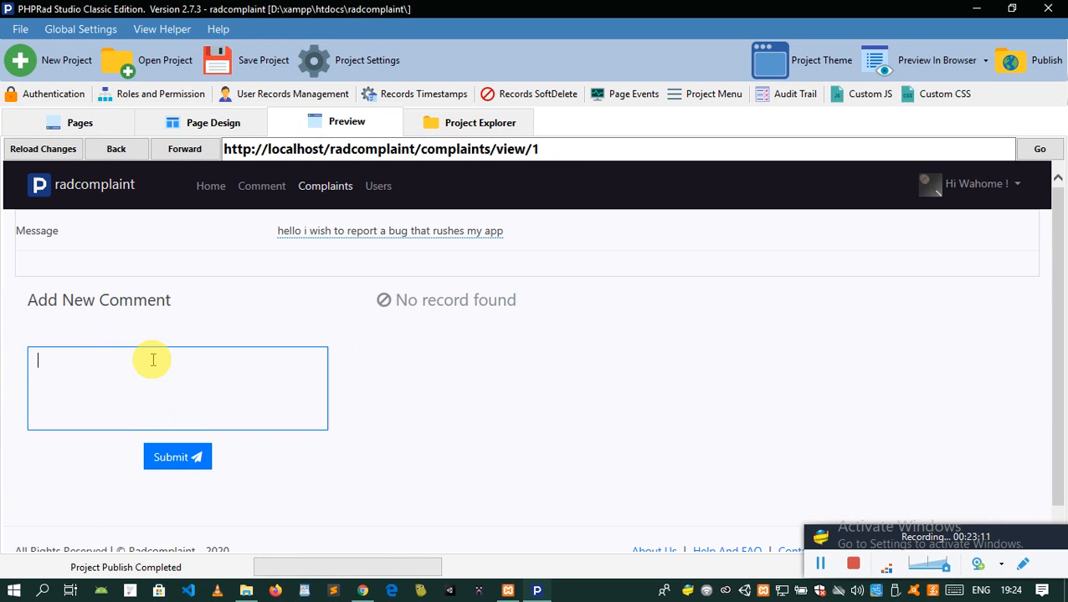
text(THIS IS NICE)
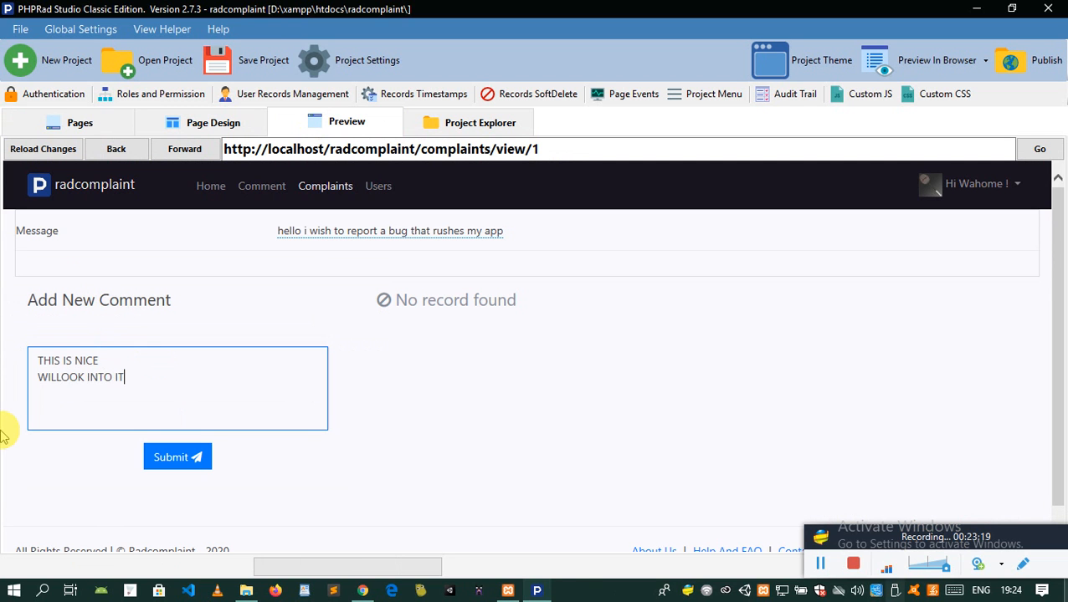
click(168, 457)
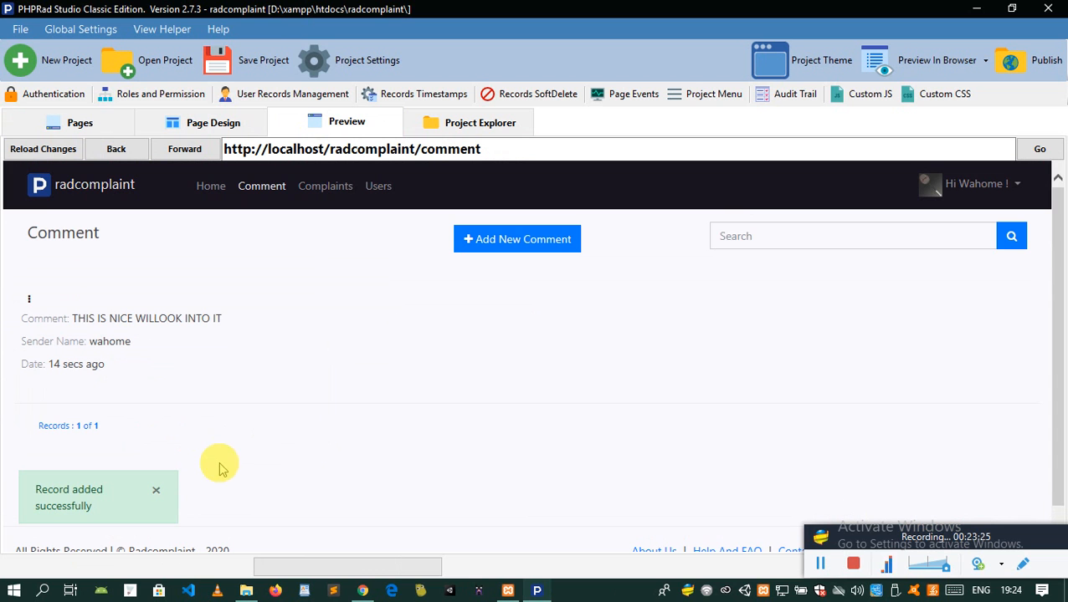
click(29, 299)
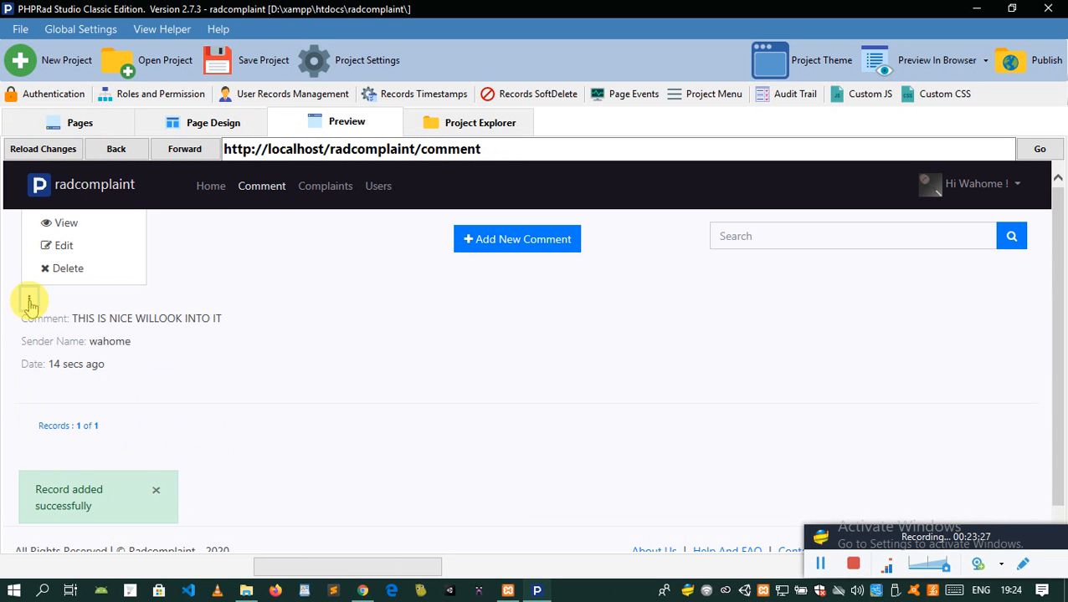
click(272, 307)
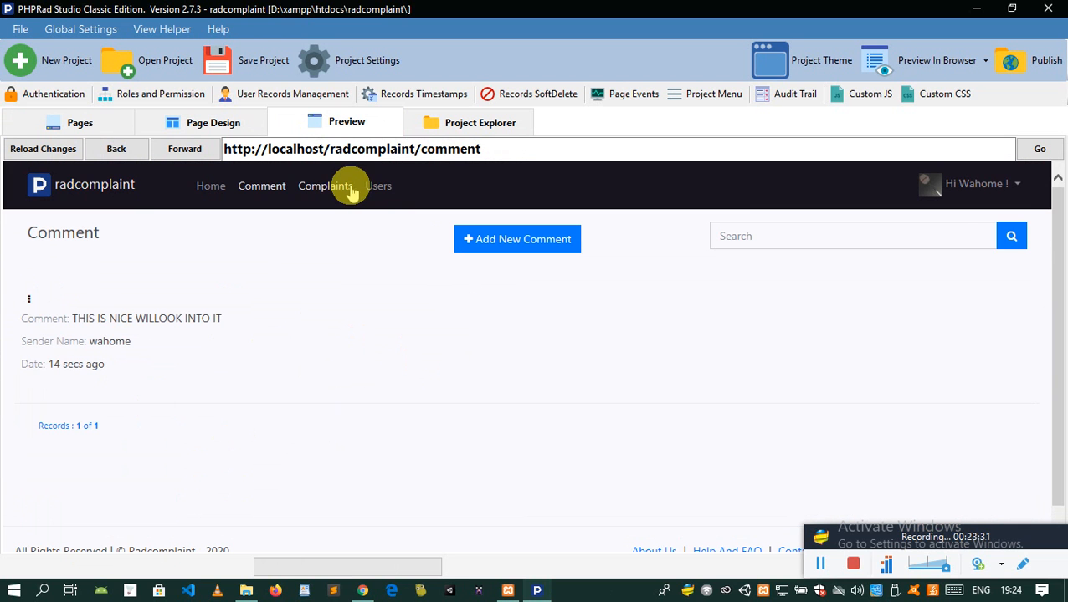
Go to Complaints and open complaint 1's View page showing the posted comment
click(325, 186)
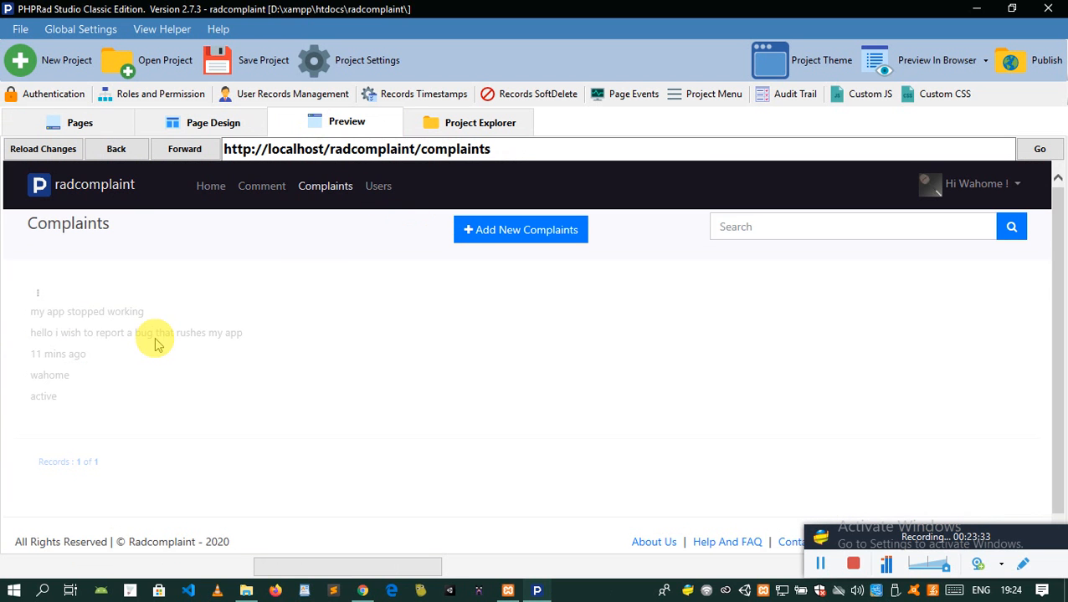
click(29, 300)
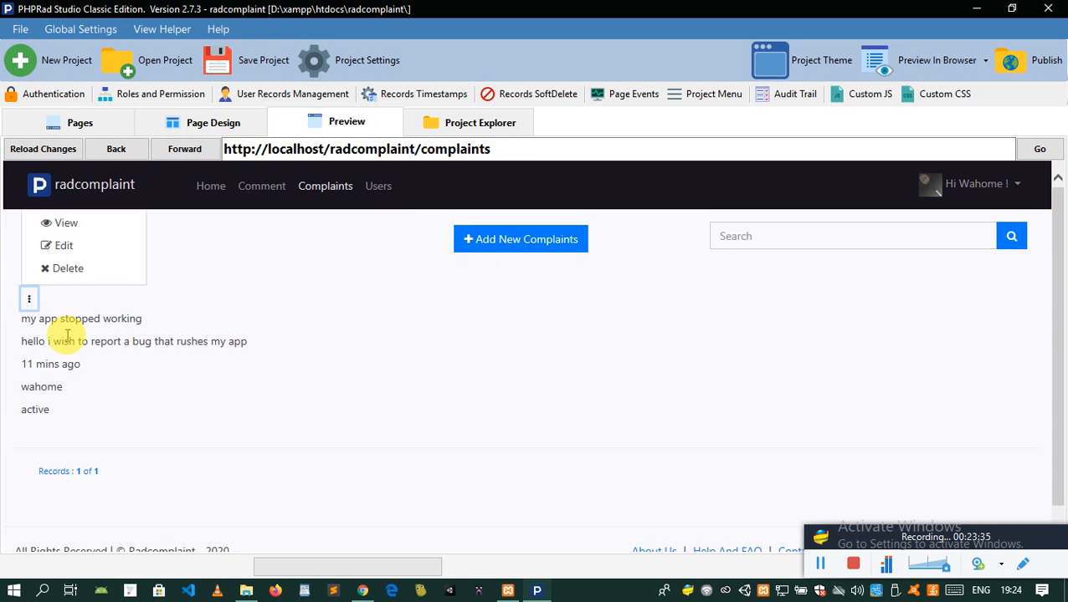
click(67, 226)
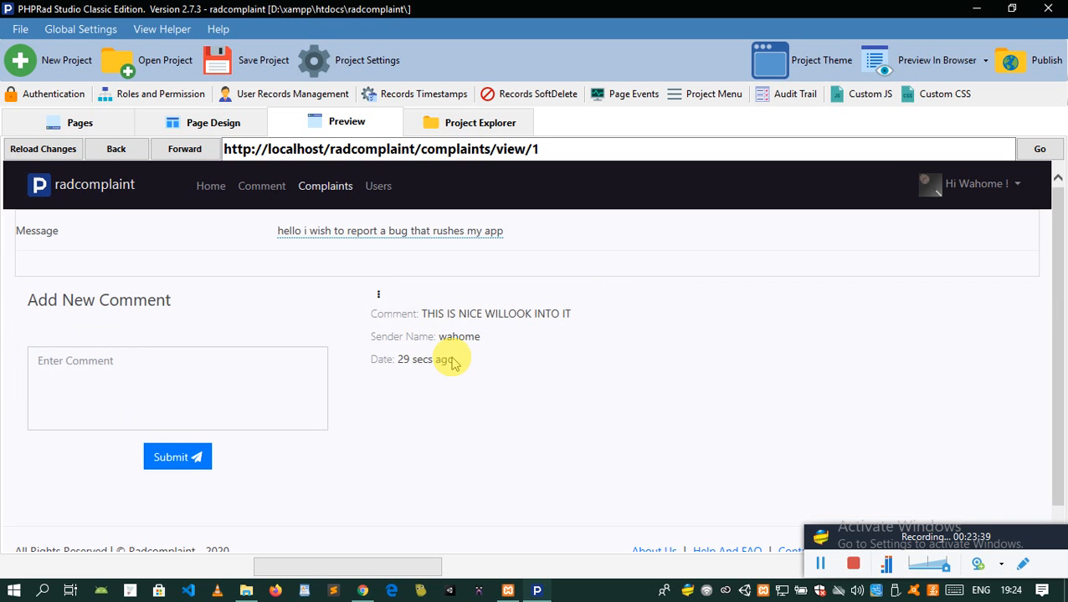
click(379, 300)
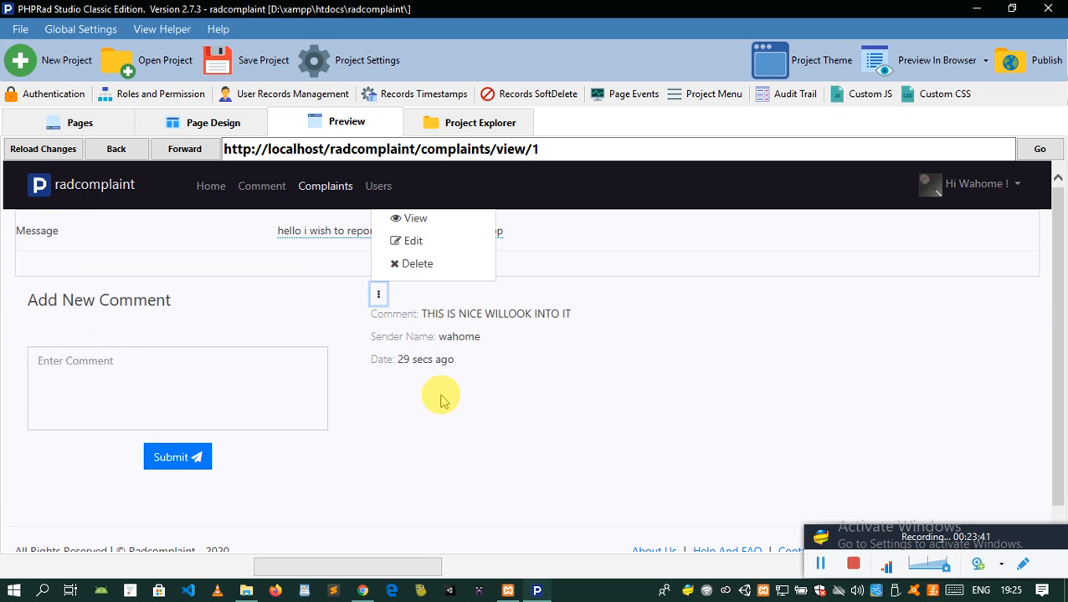
click(269, 372)
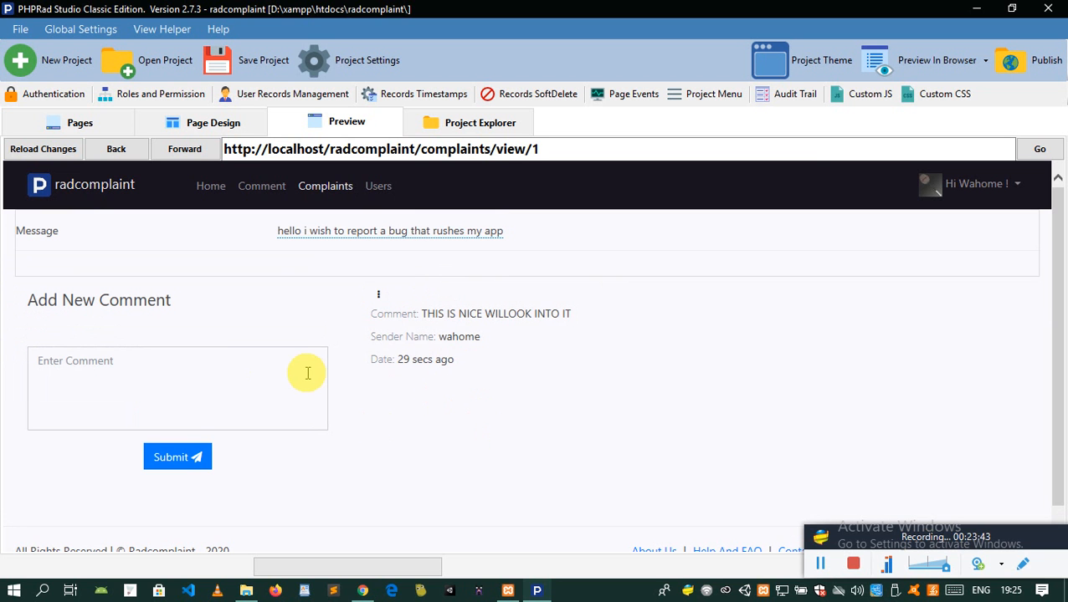
Select the complaints View page in the page configuration and preview complaint 1
click(59, 123)
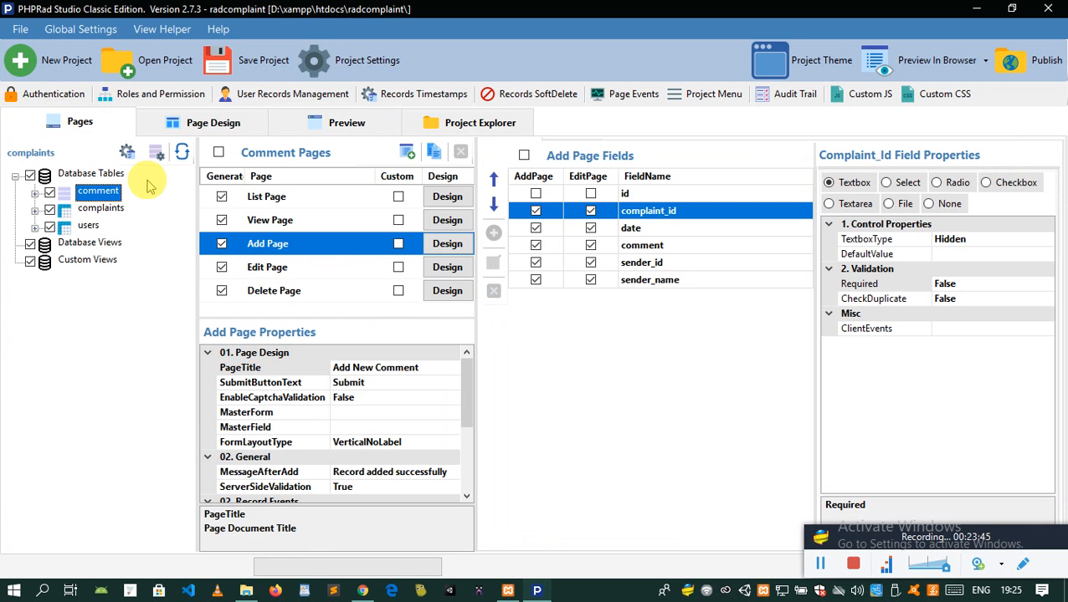
click(104, 209)
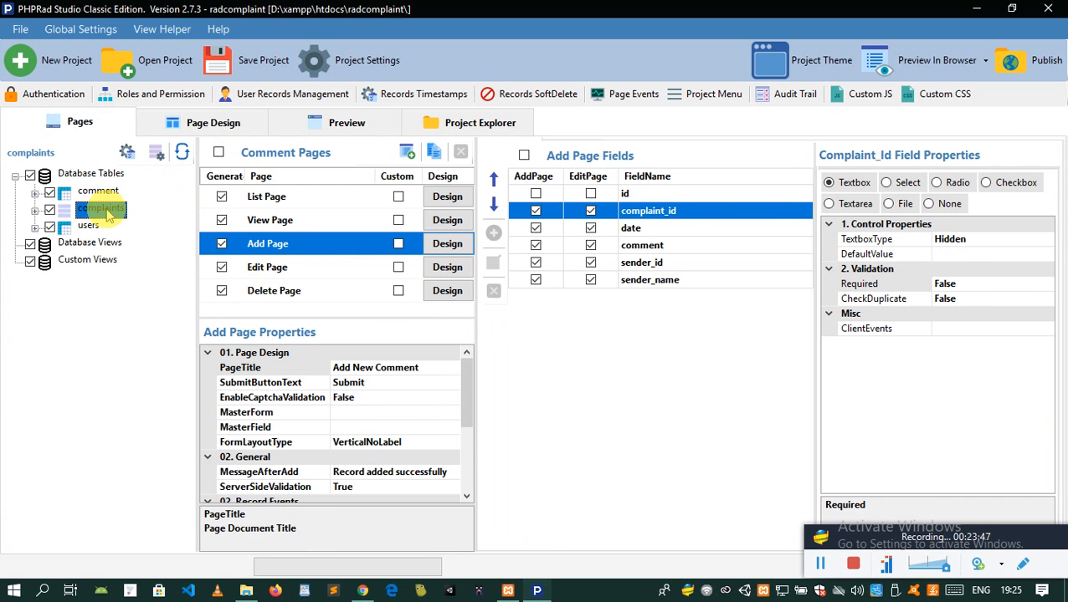
click(303, 227)
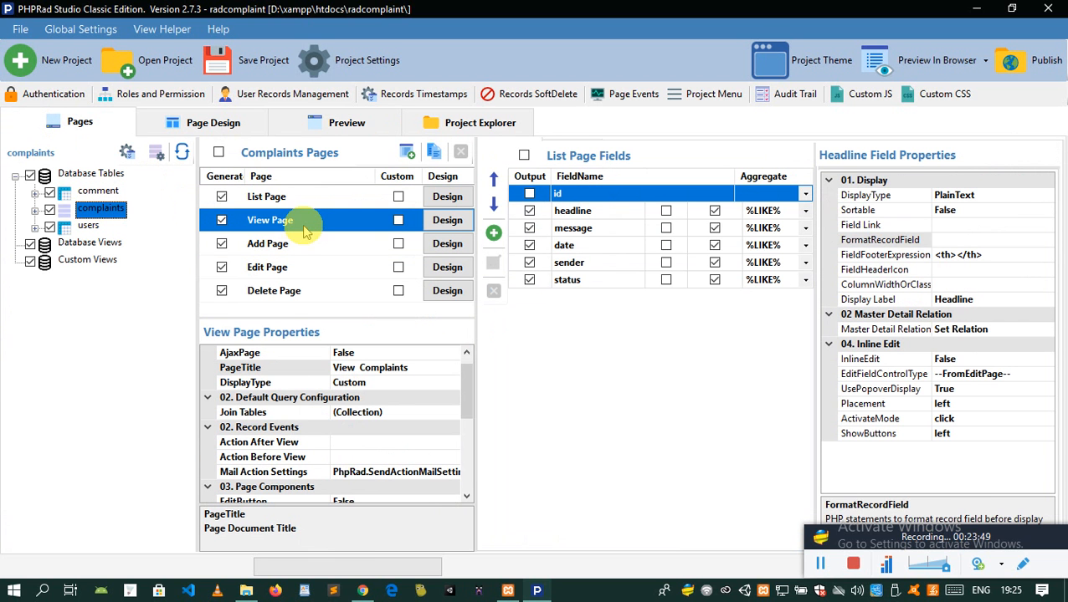
click(407, 353)
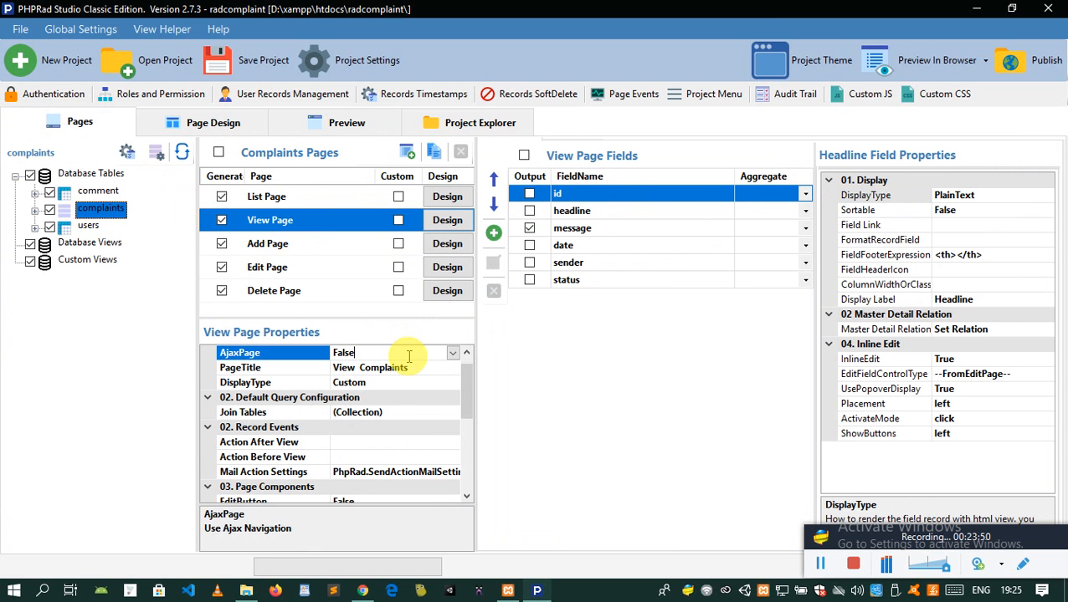
click(328, 122)
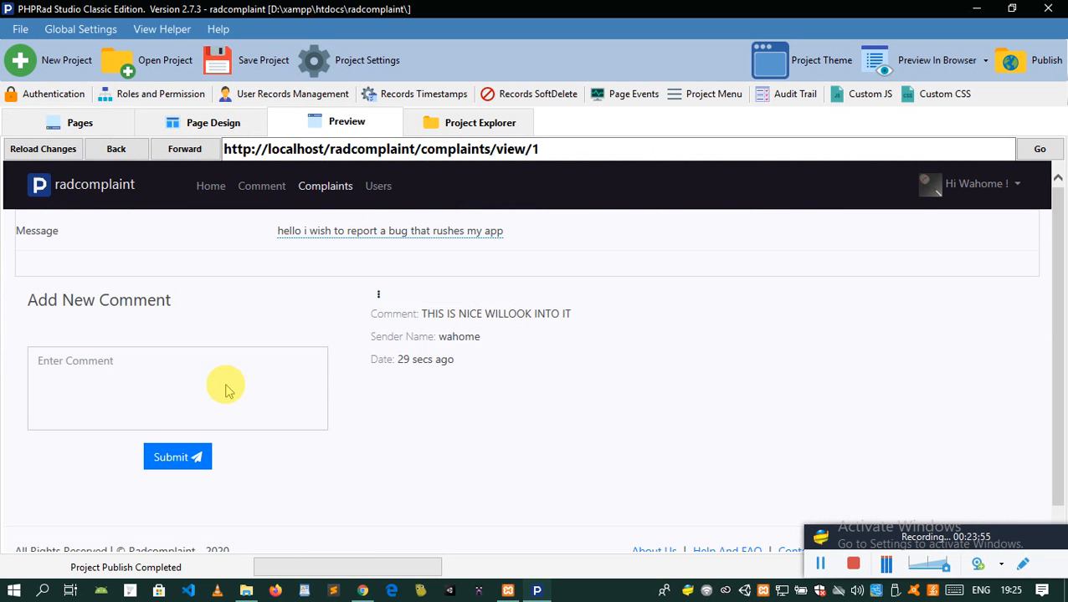
Submit the comments TEST and NIXE on complaint 1, then return to Complaints
click(139, 352)
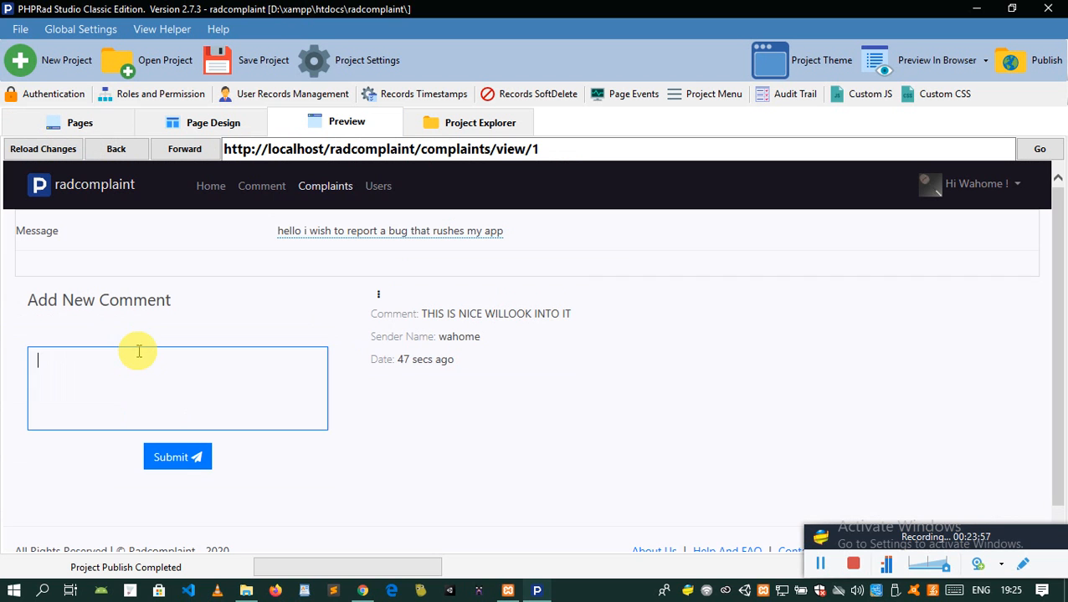
text(T)
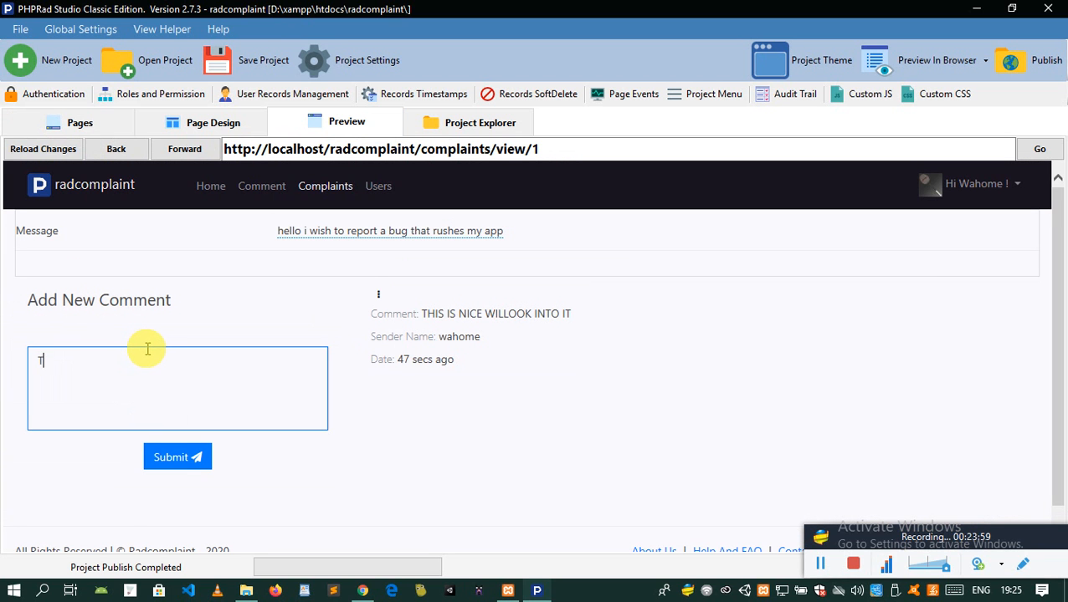
text(EST)
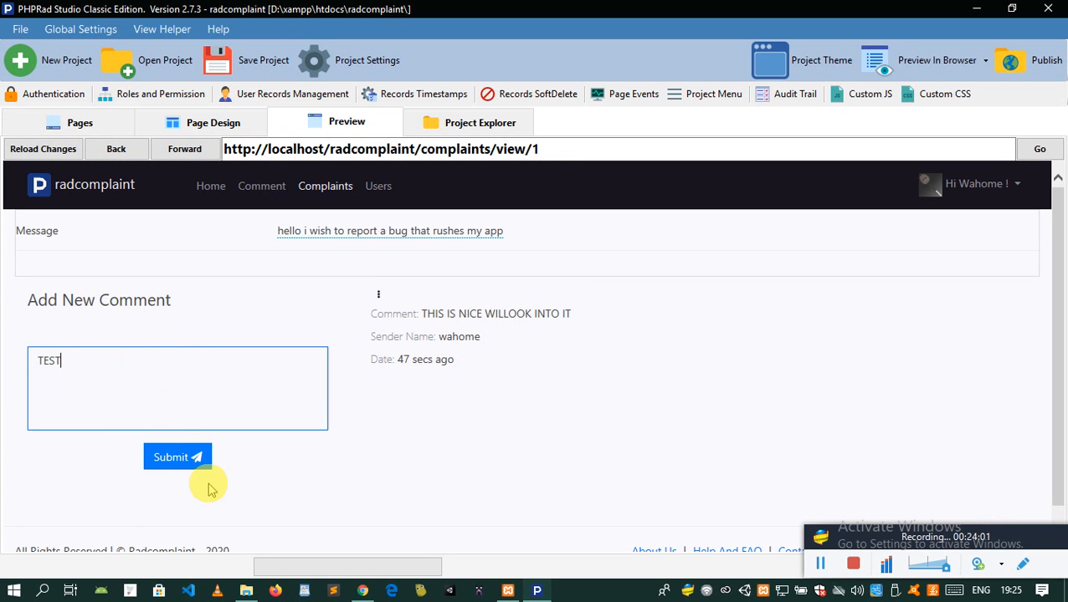
click(209, 456)
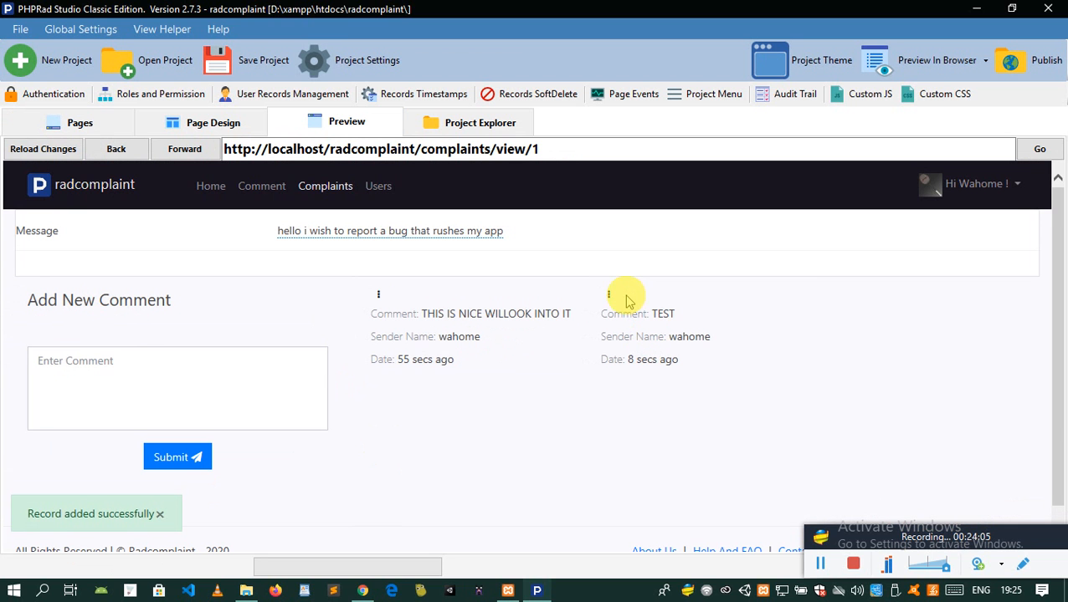
click(609, 295)
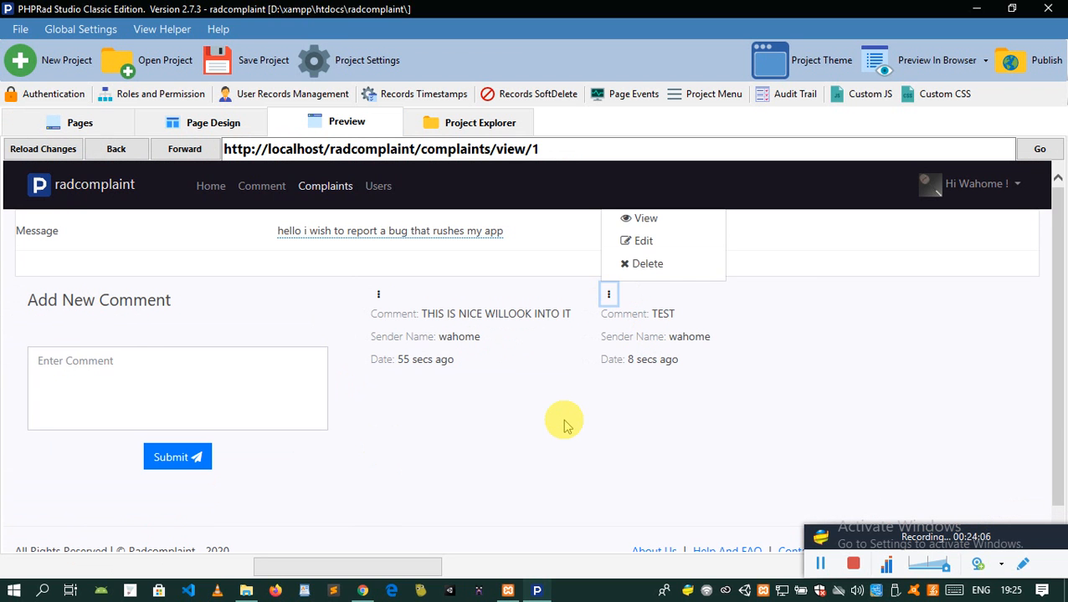
click(378, 294)
click(398, 399)
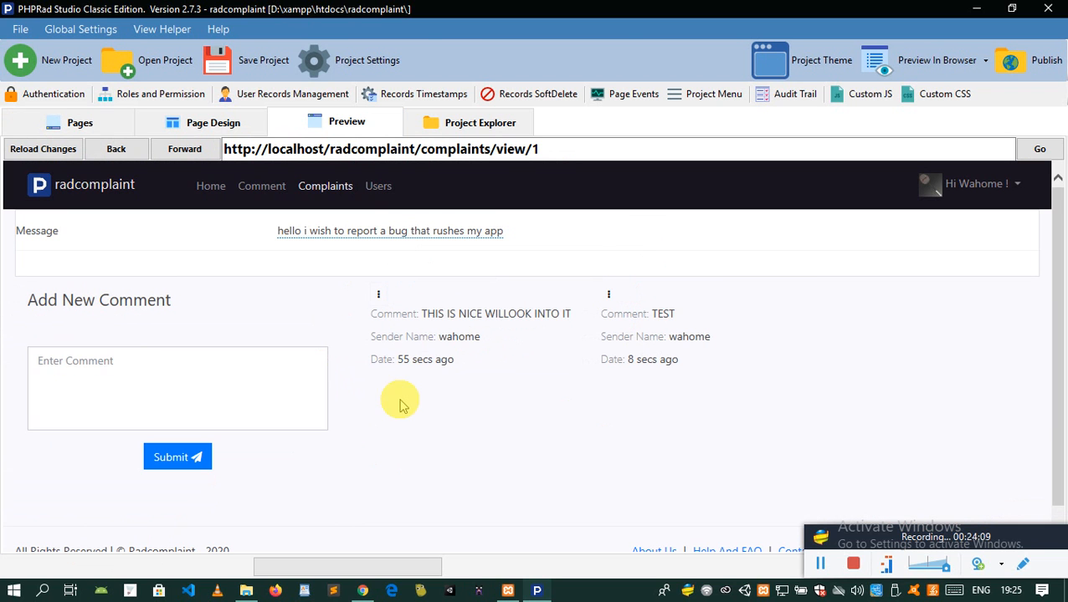
click(238, 378)
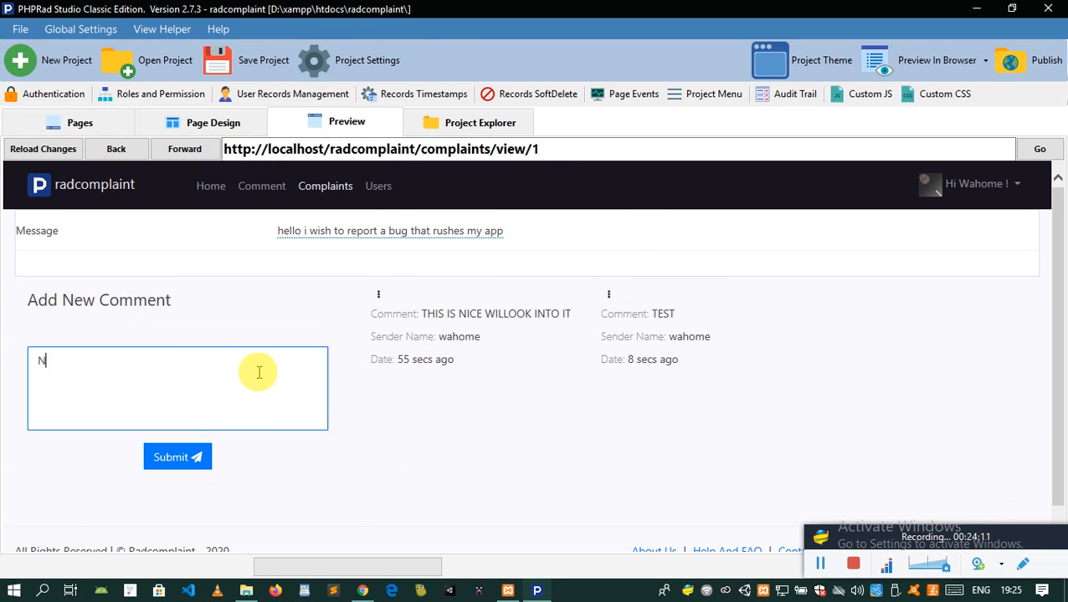
click(193, 459)
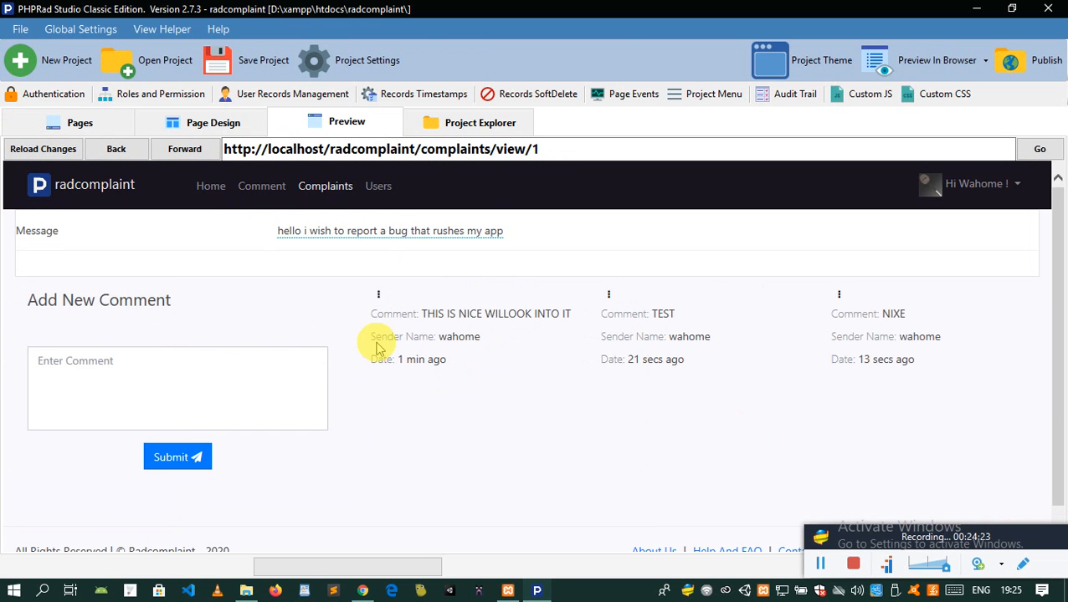
click(324, 187)
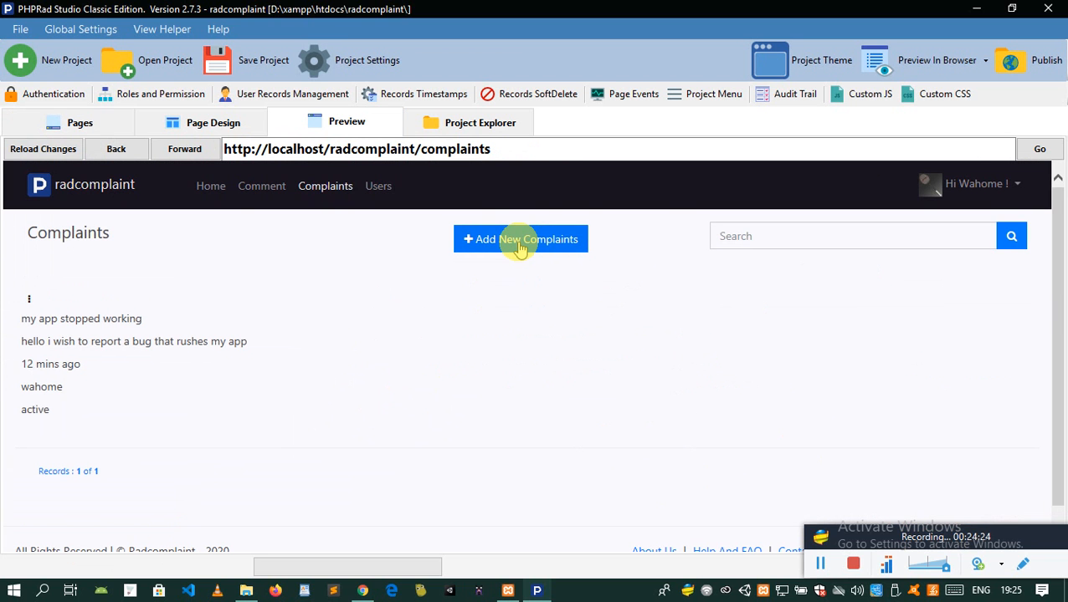
Add complaint 'COMPLAINT TWO' with a message and Active status, then reload the list
click(519, 243)
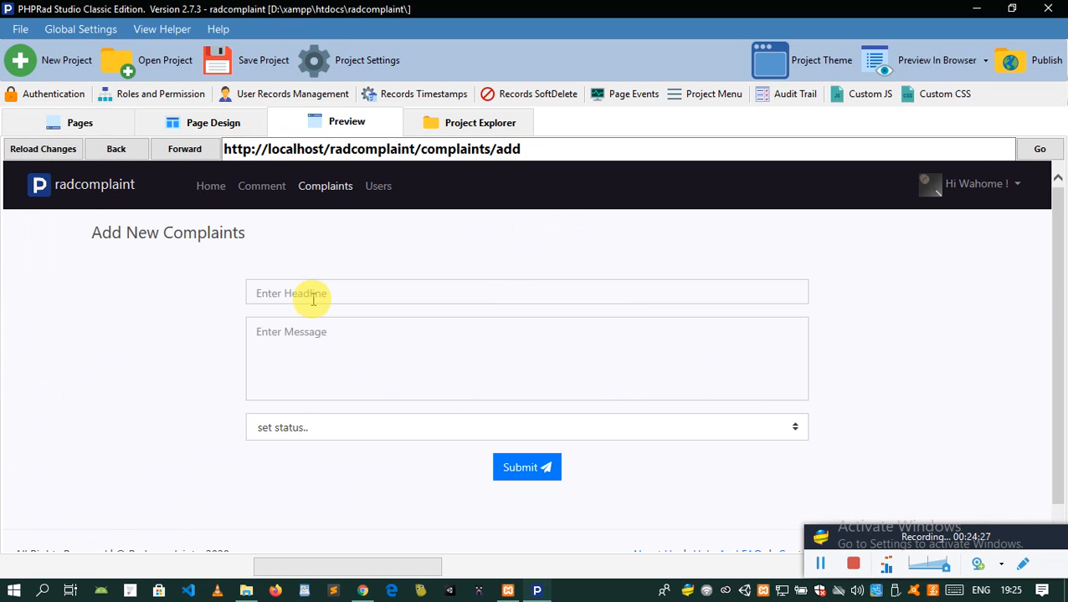
click(312, 295)
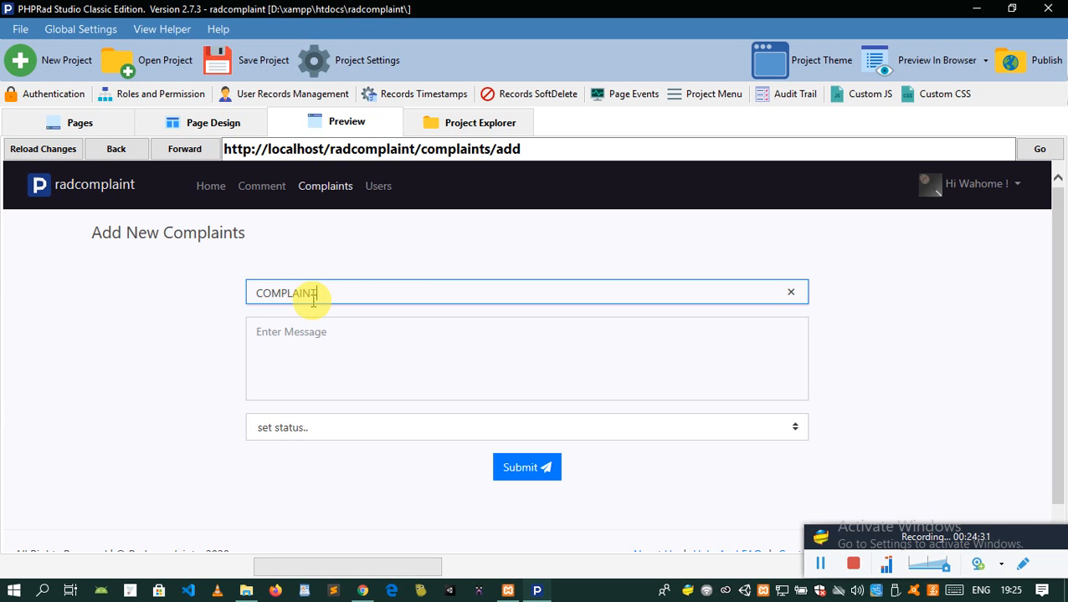
click(318, 350)
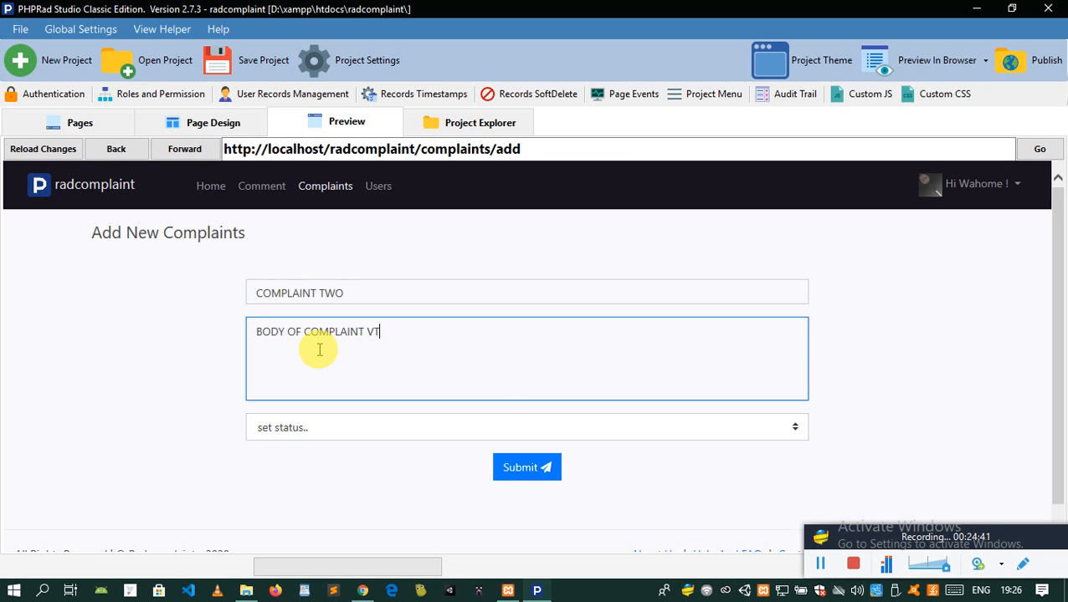
click(497, 429)
click(520, 468)
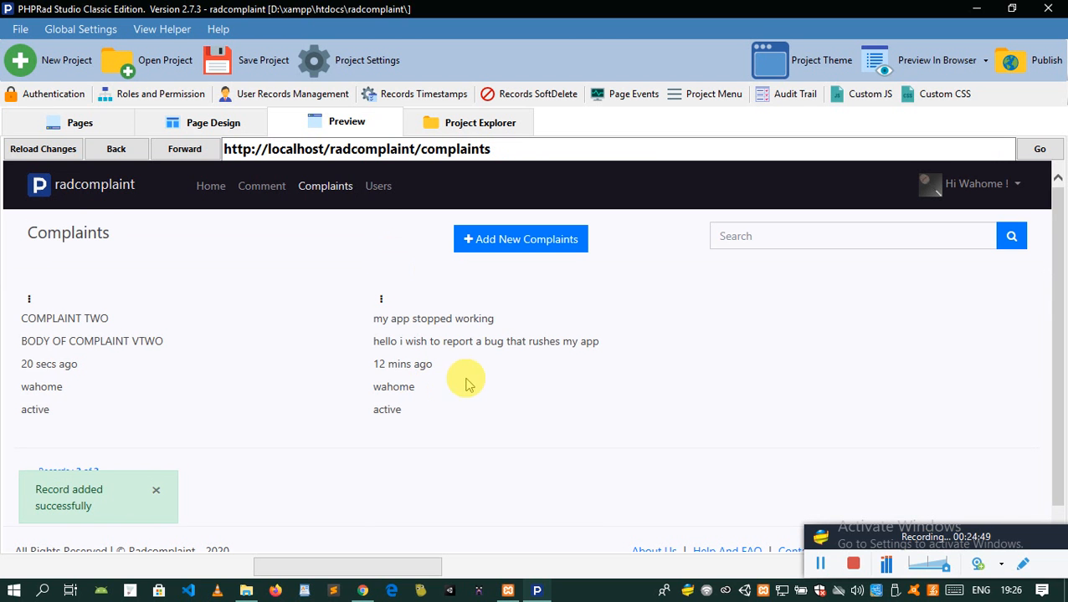
click(321, 195)
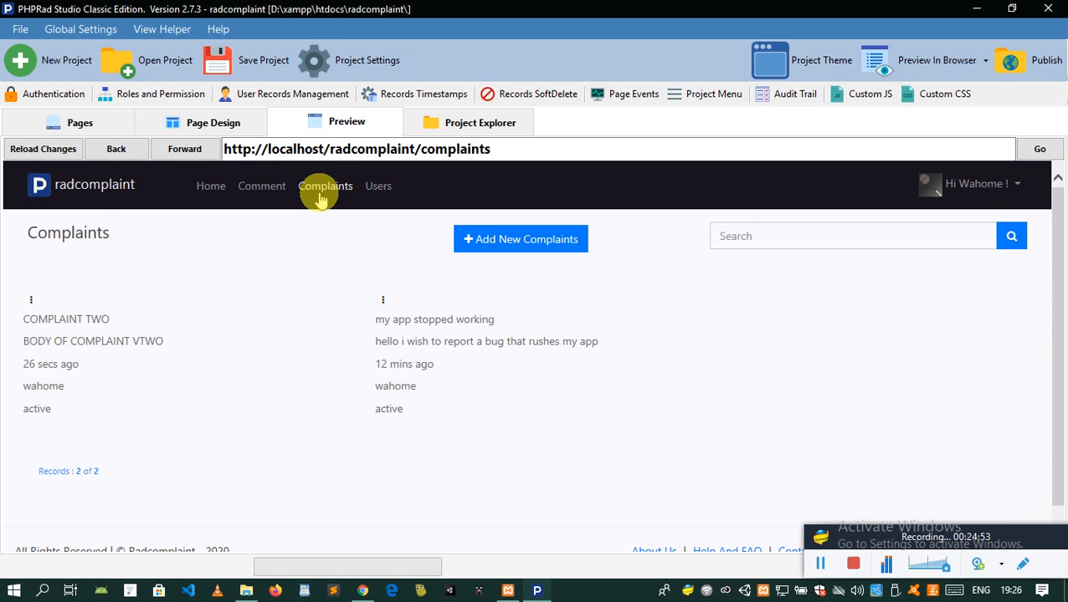
Open COMPLAINT TWO's View page and submit the comment HELLO
click(30, 301)
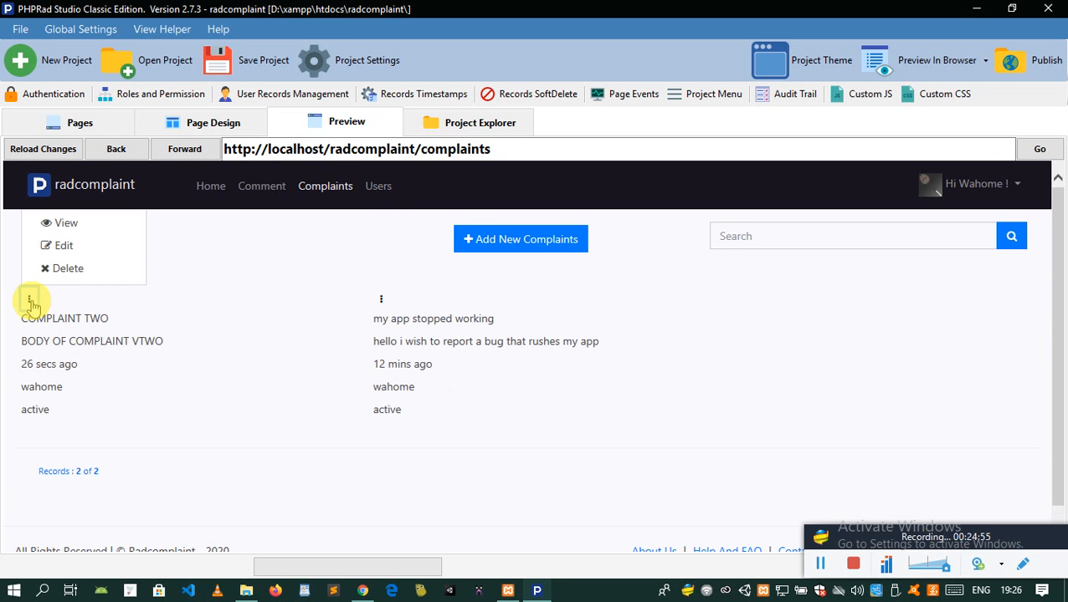
click(73, 226)
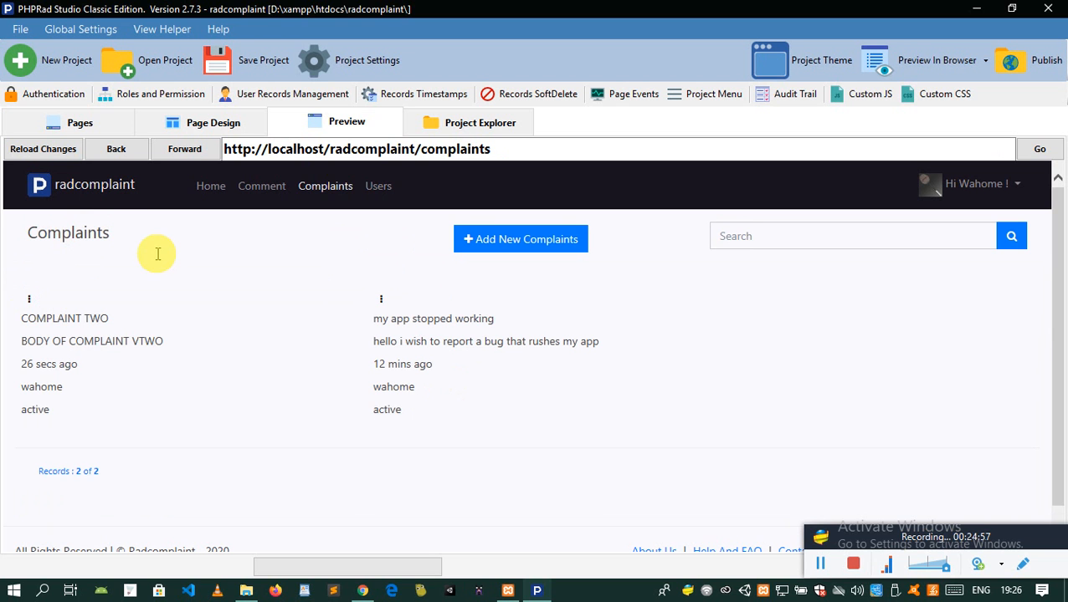
scroll(429, 419, up, 1)
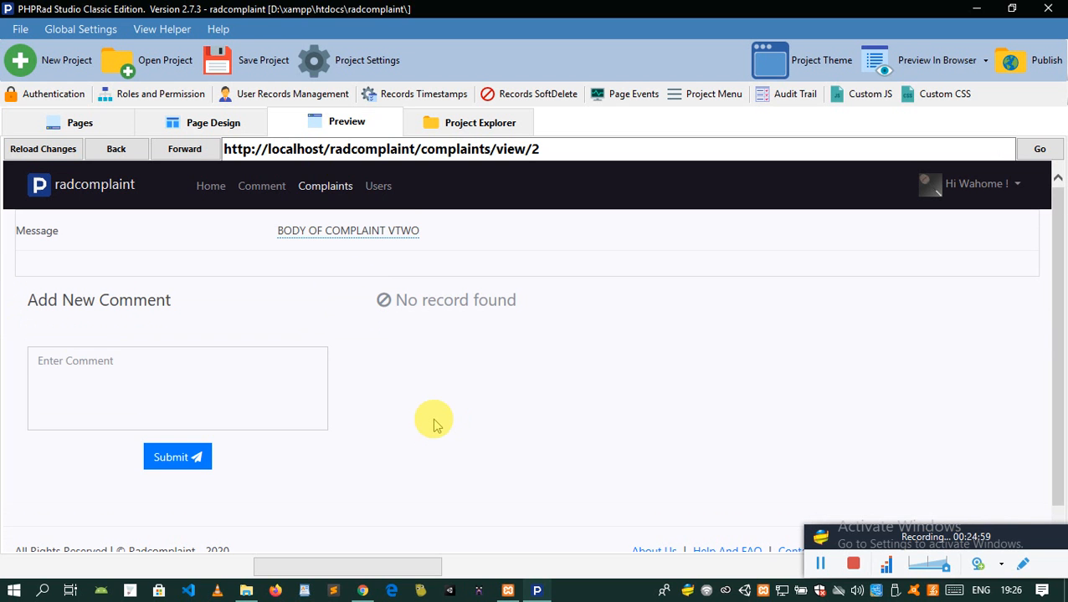
drag(382, 300, 584, 321)
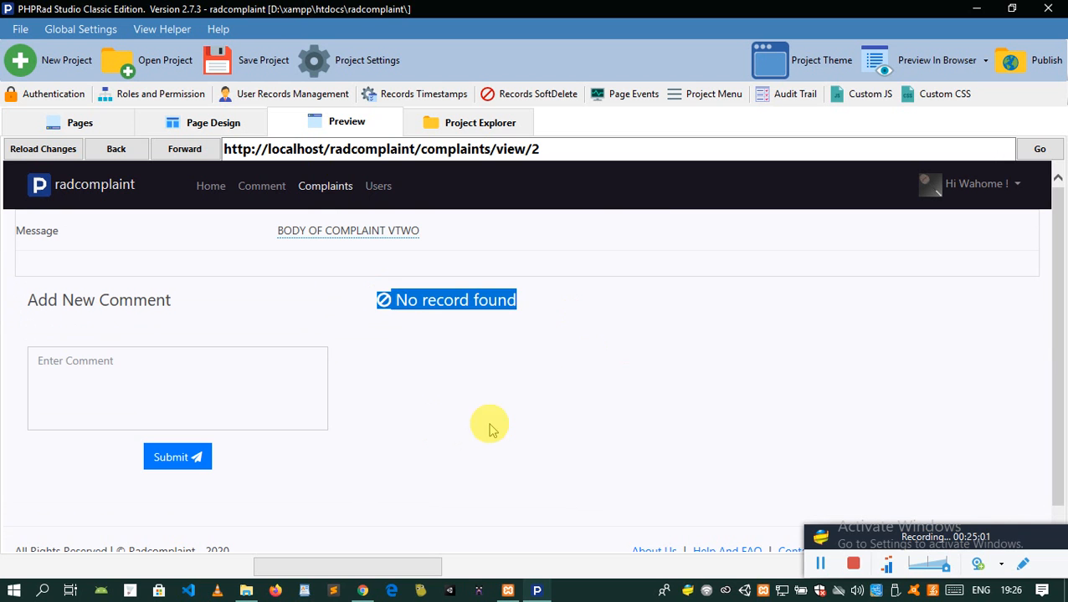
click(96, 393)
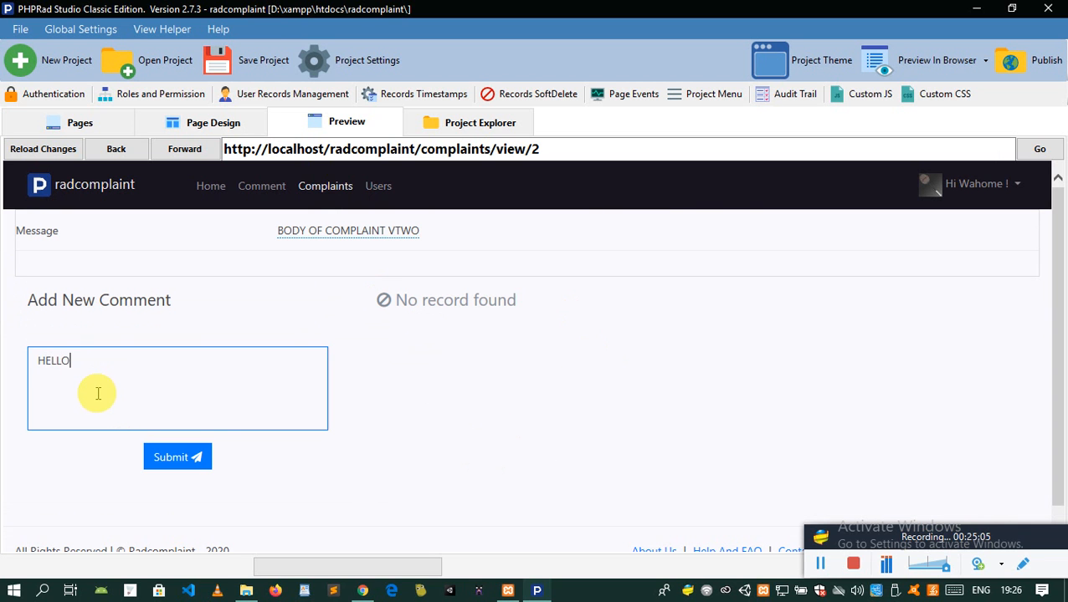
click(194, 453)
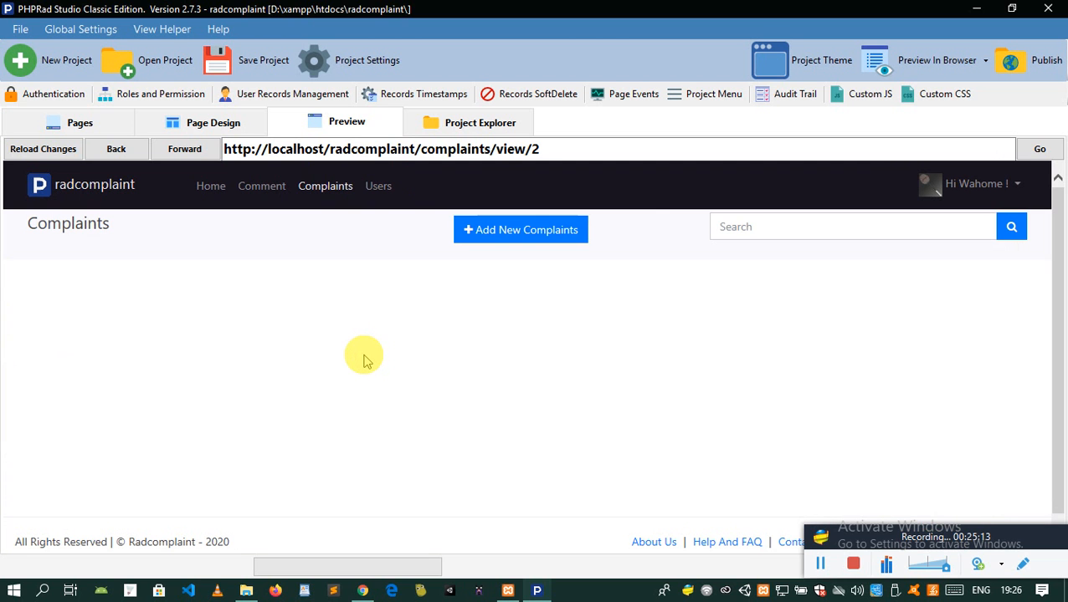
Open the first complaint's View page to check its three comments
click(380, 299)
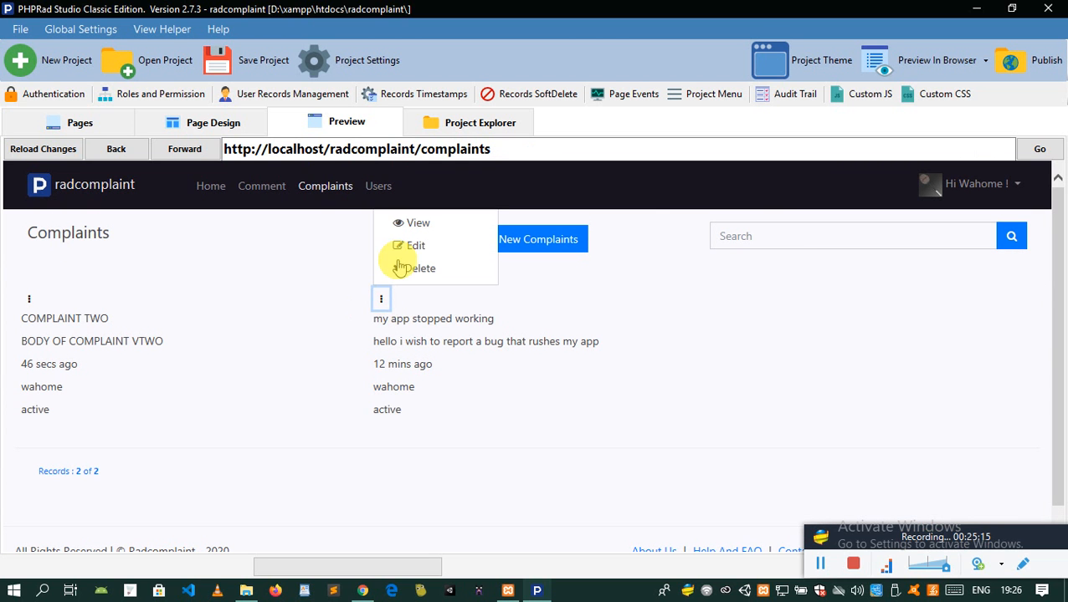
click(421, 225)
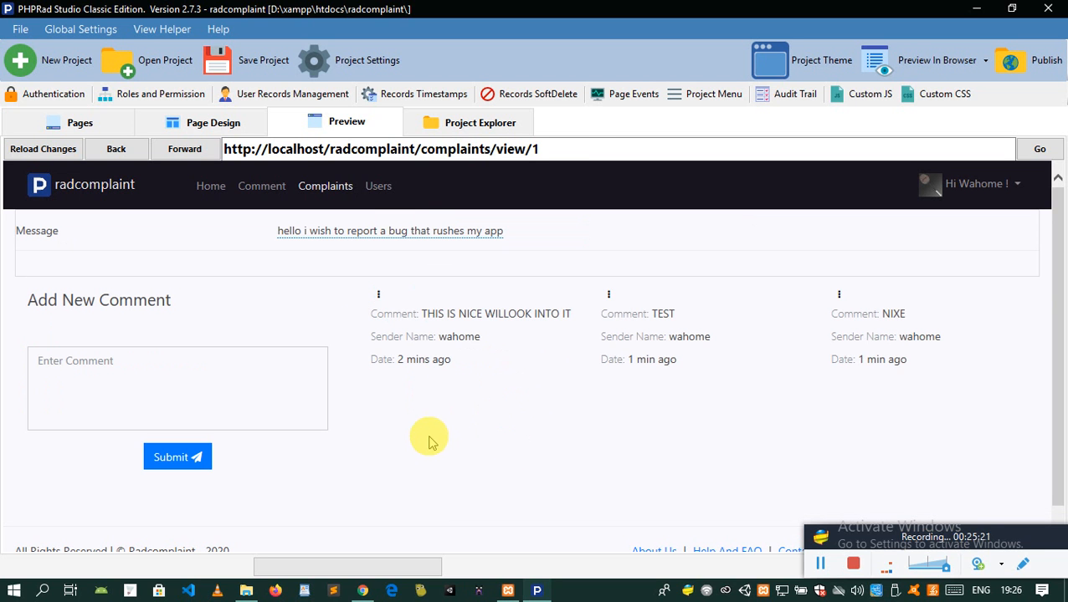
click(609, 298)
click(465, 394)
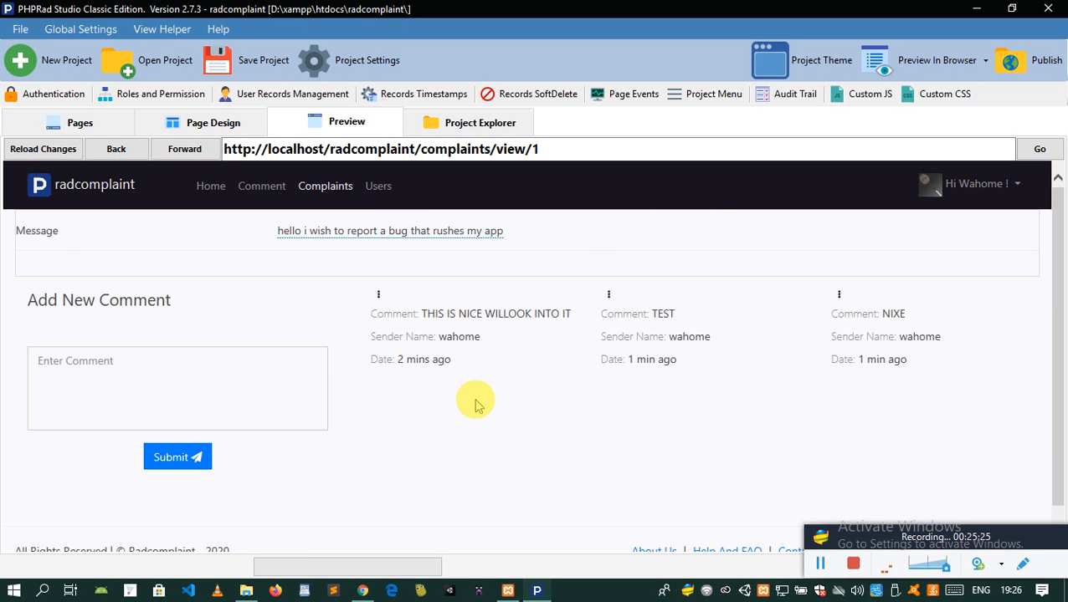
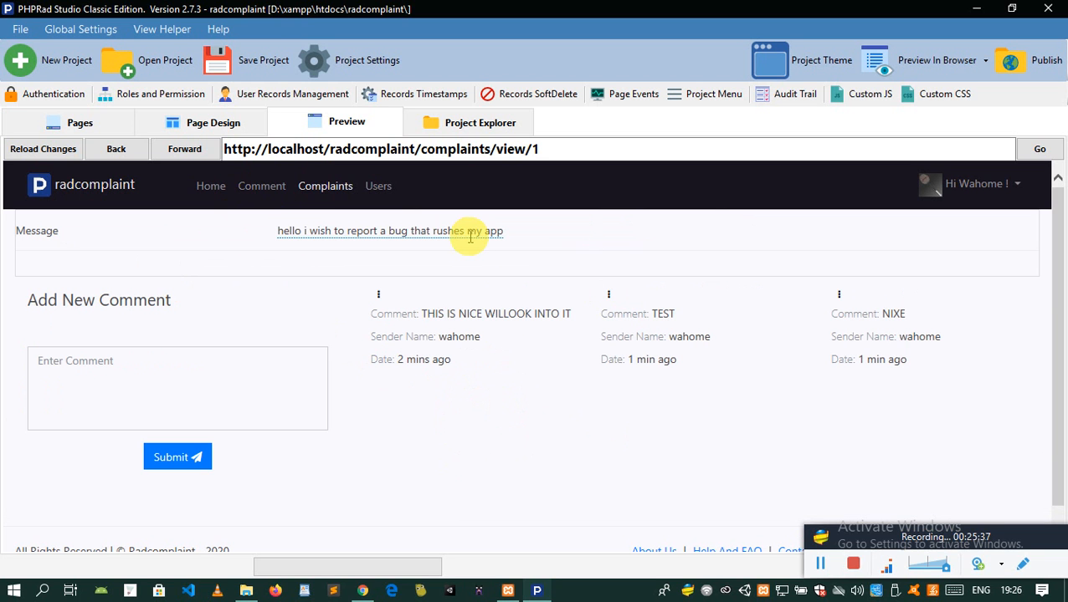
Try the action menus on the previewed complaint's comments, including the NIXE comment
click(608, 294)
click(378, 295)
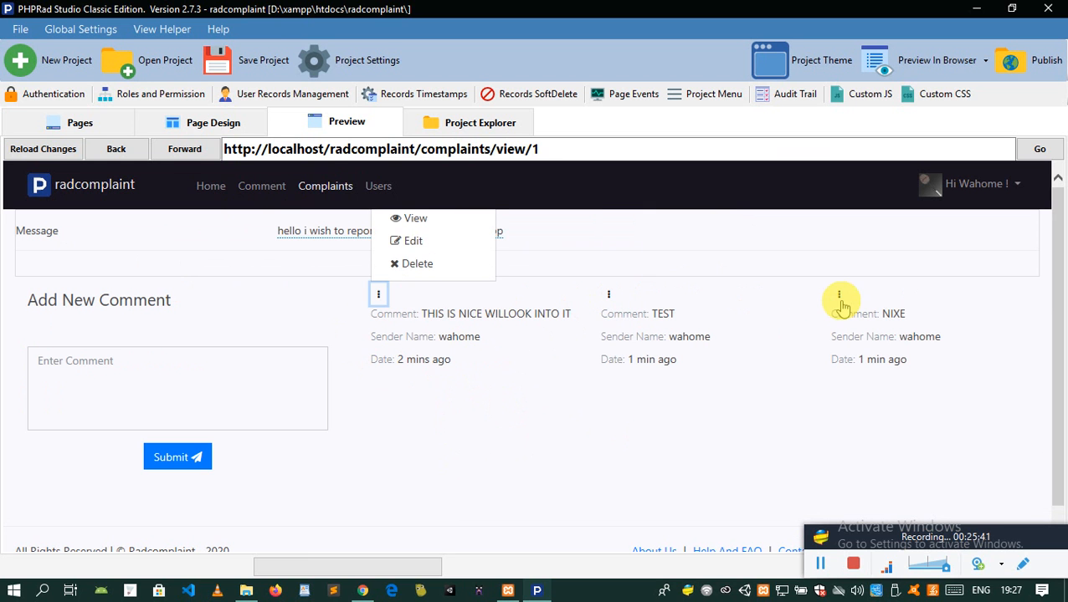
click(838, 295)
click(489, 445)
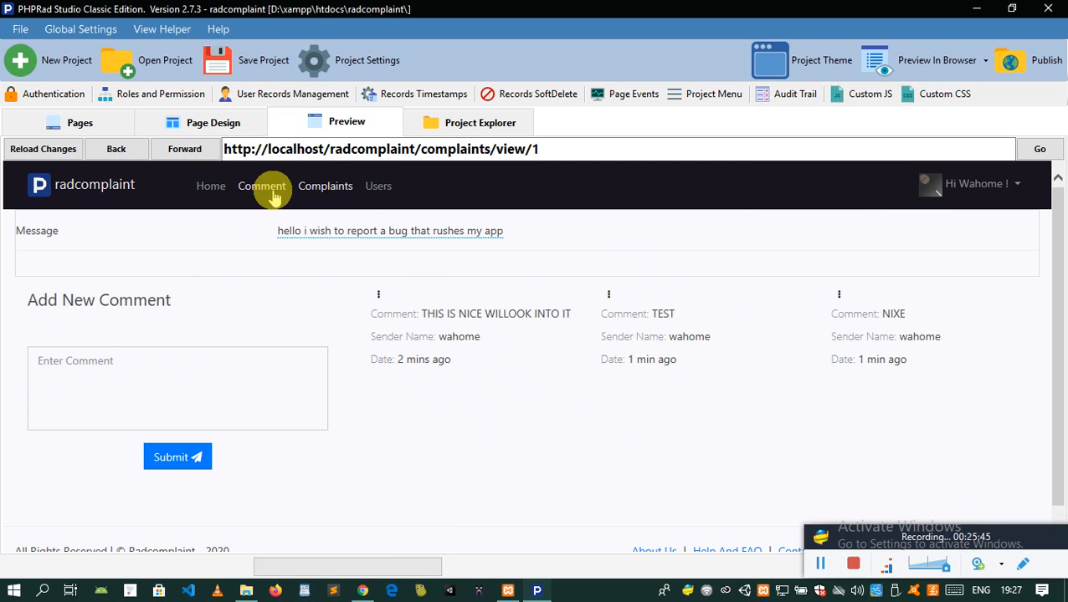
click(378, 294)
click(456, 314)
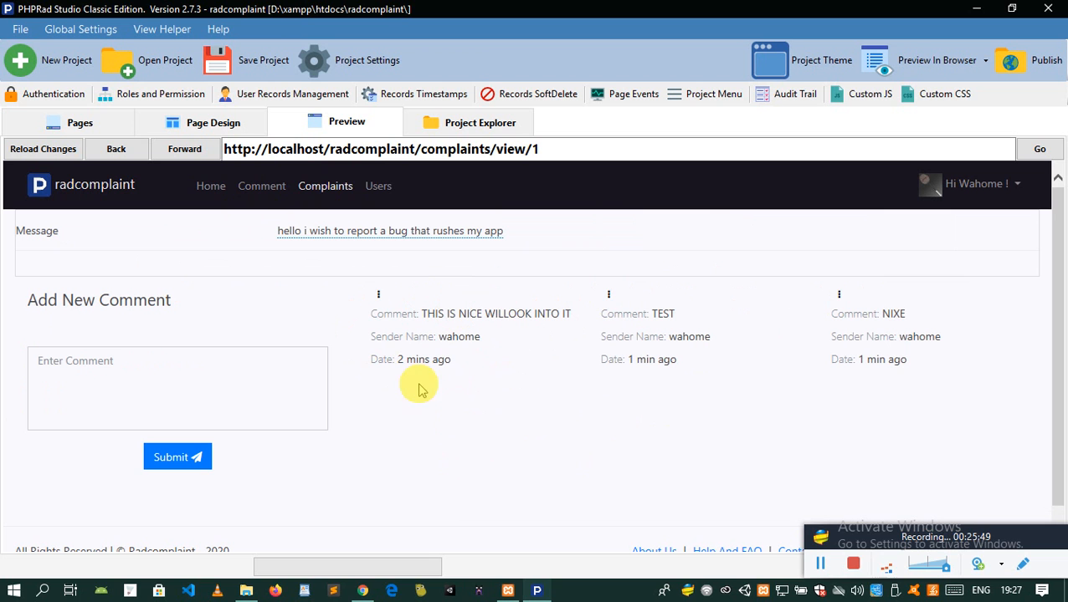
mouse_move(372, 295)
mouse_down()
mouse_move(415, 362)
mouse_move(515, 368)
mouse_up()
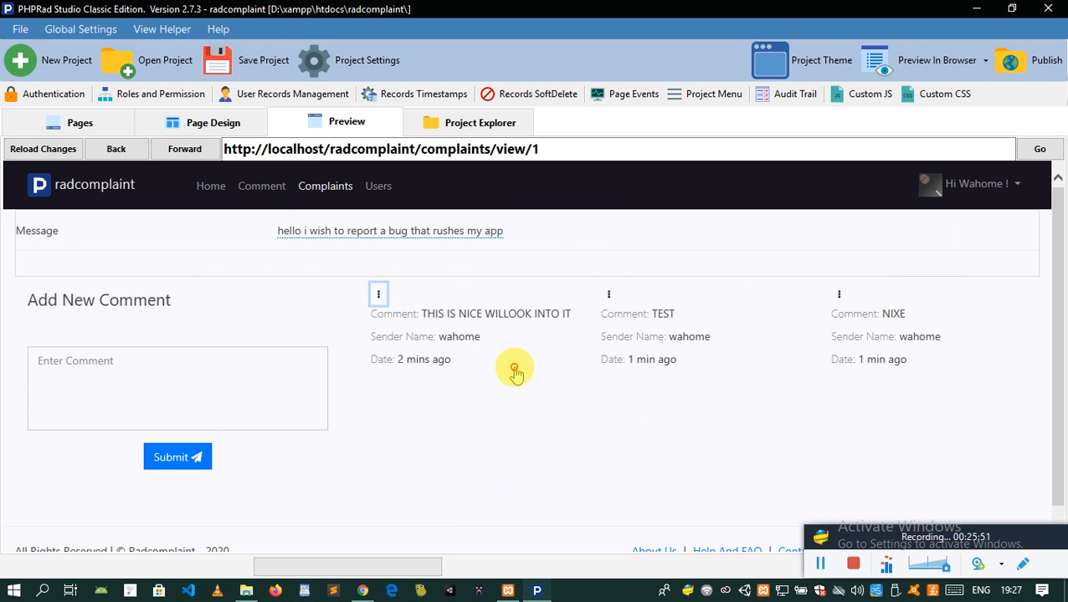
click(608, 295)
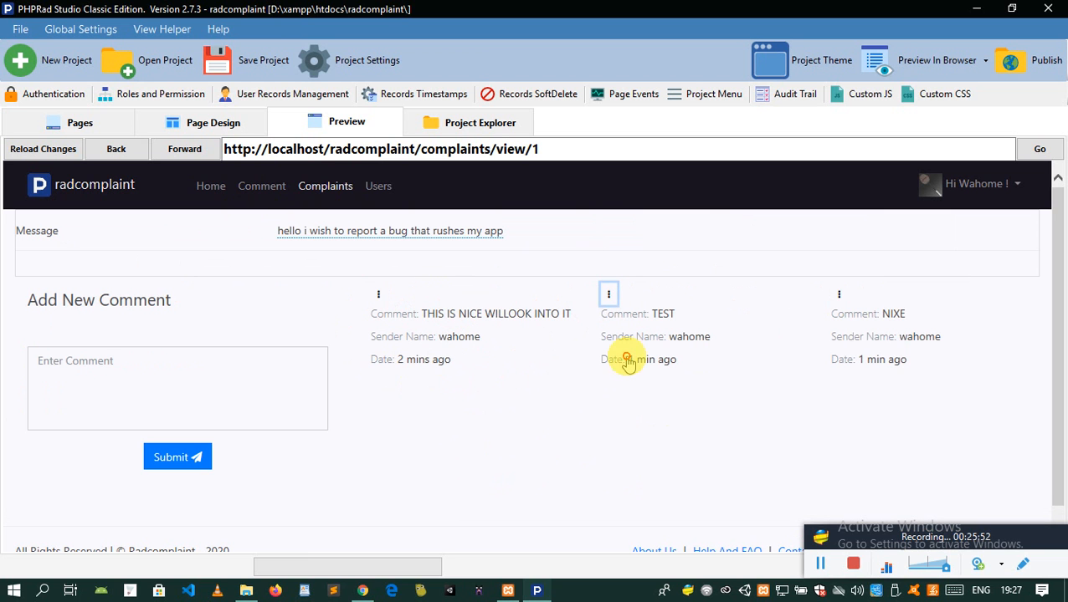
click(838, 294)
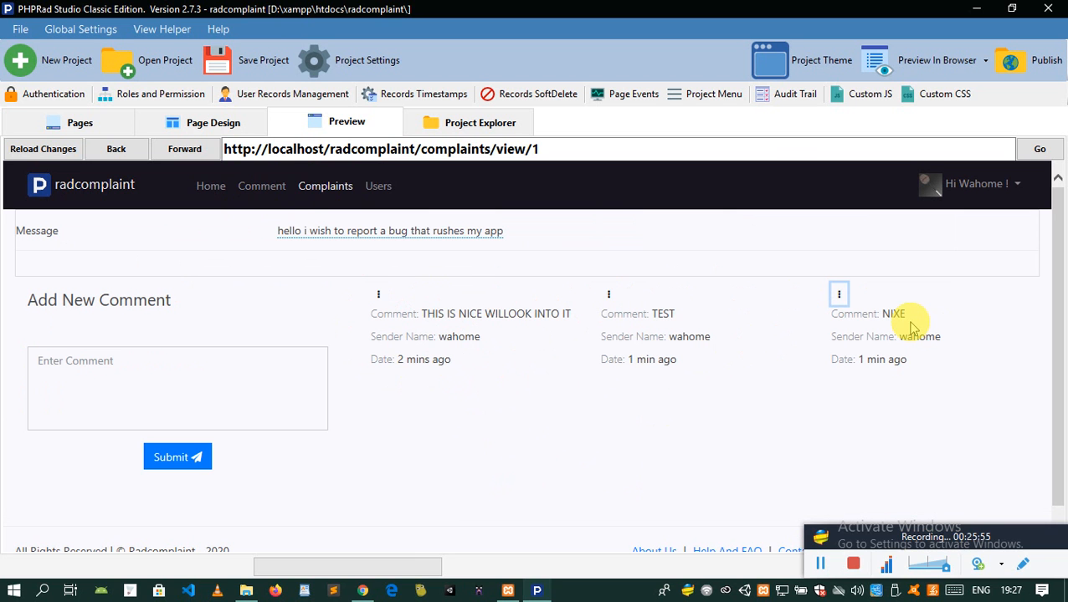
Check the HELLO comment's actions on the Comment page, then return to the Pages tab
click(272, 189)
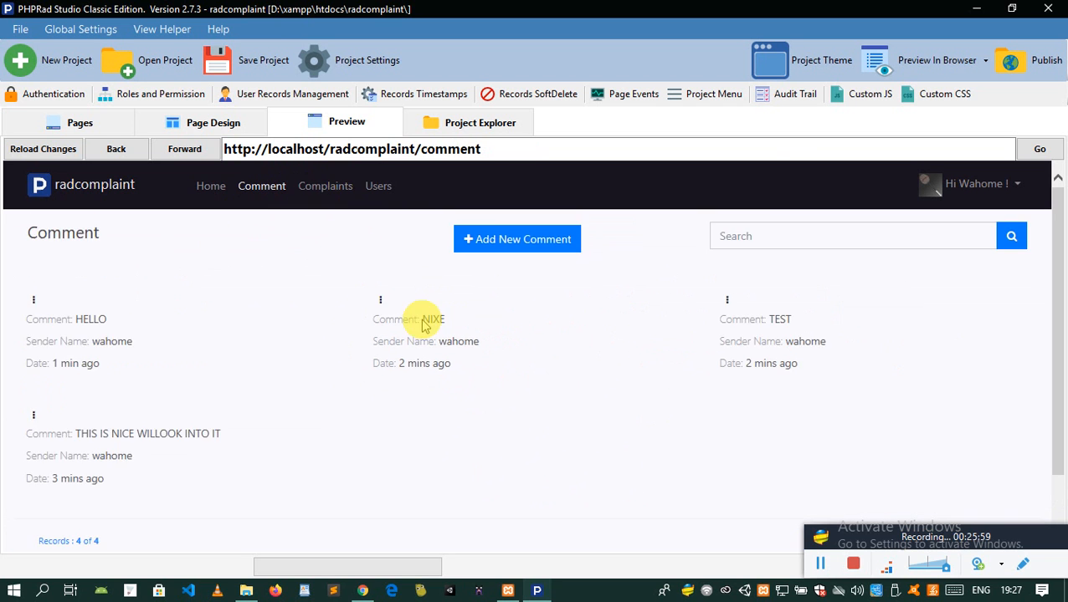
click(29, 299)
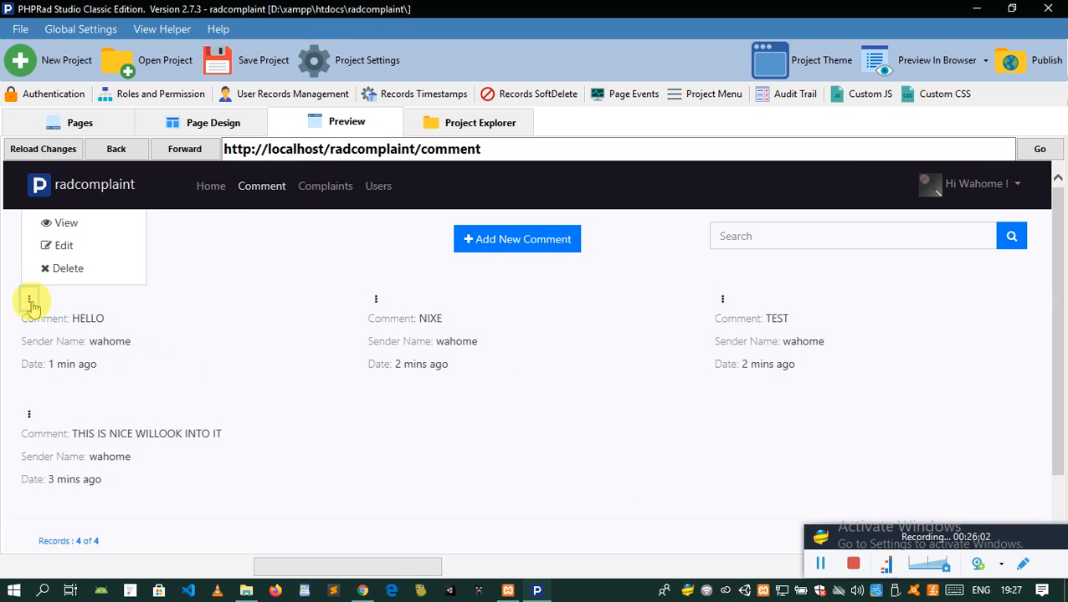
click(339, 188)
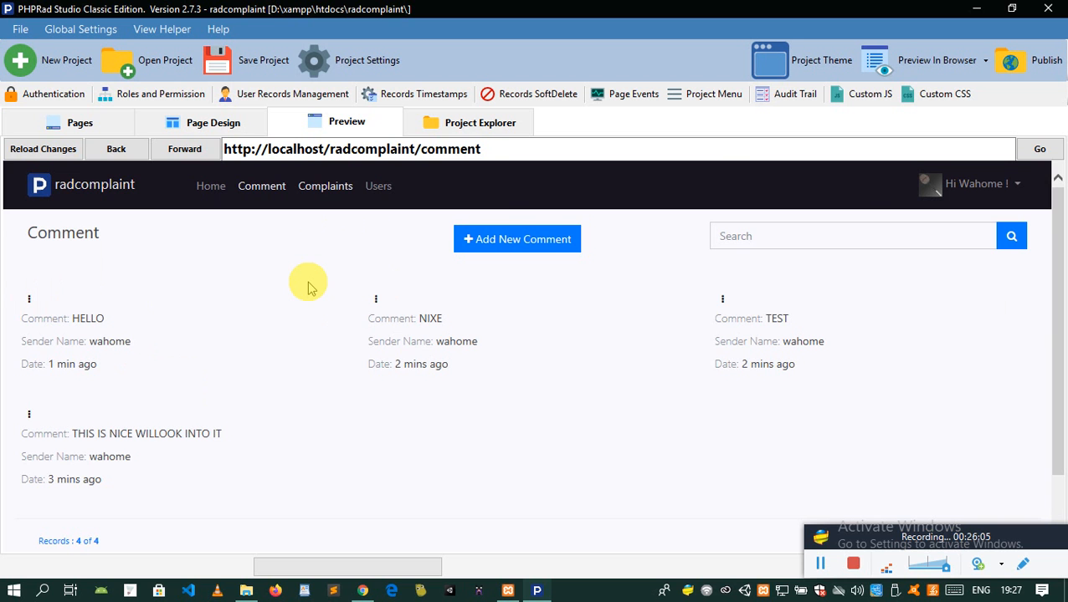
click(51, 132)
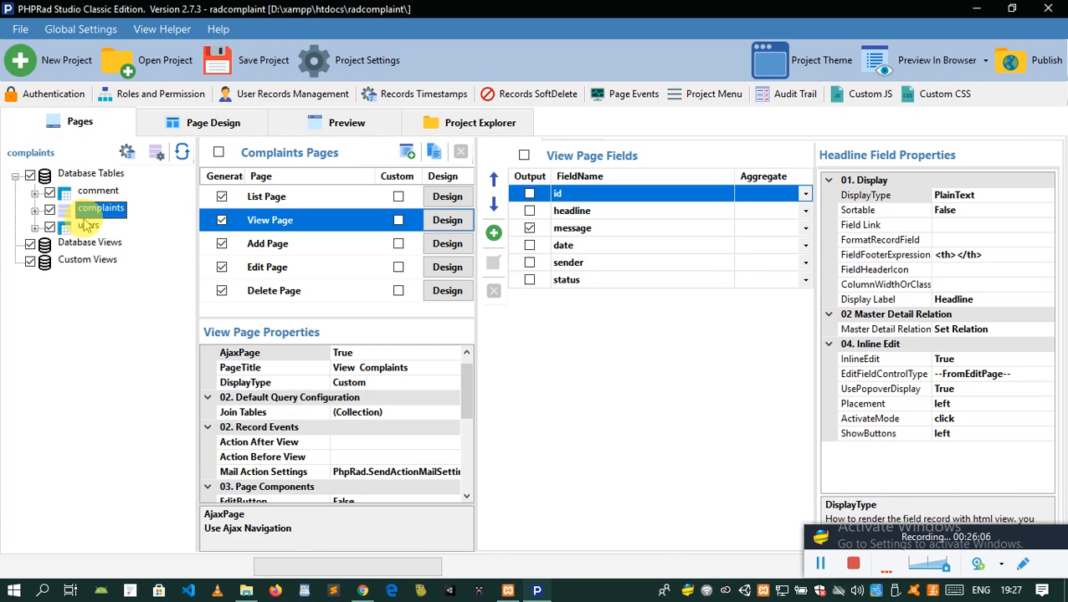
Open the complaints/List page design and select its No Grid column
click(195, 132)
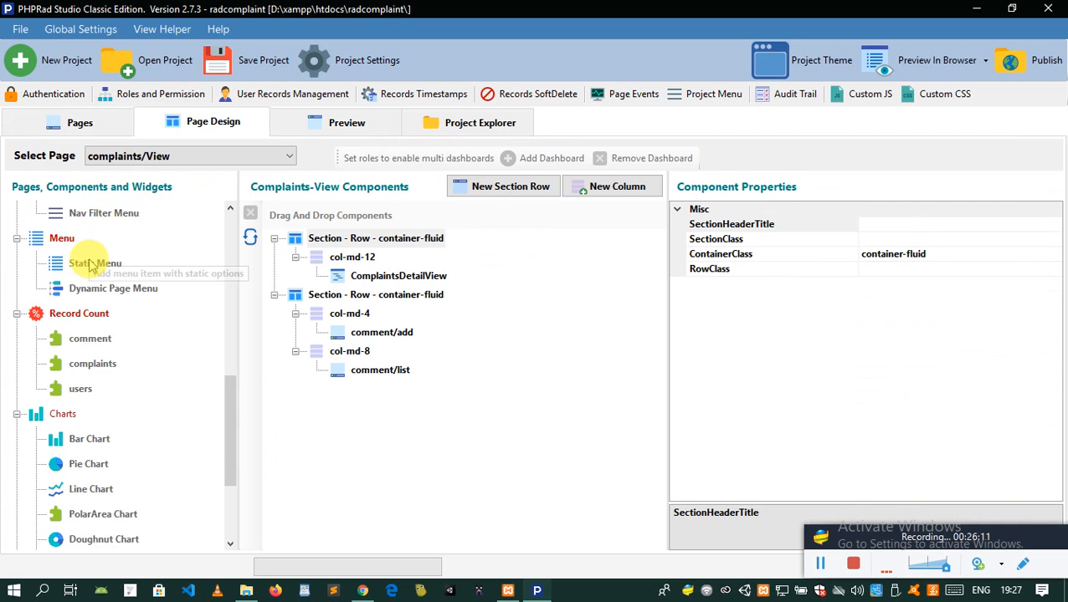
click(155, 159)
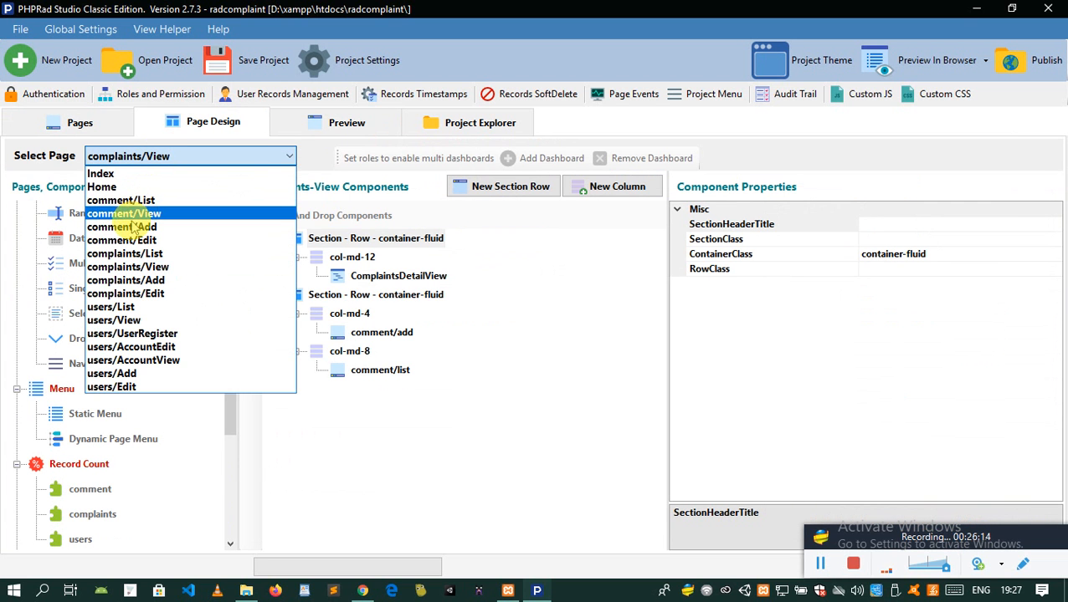
click(126, 255)
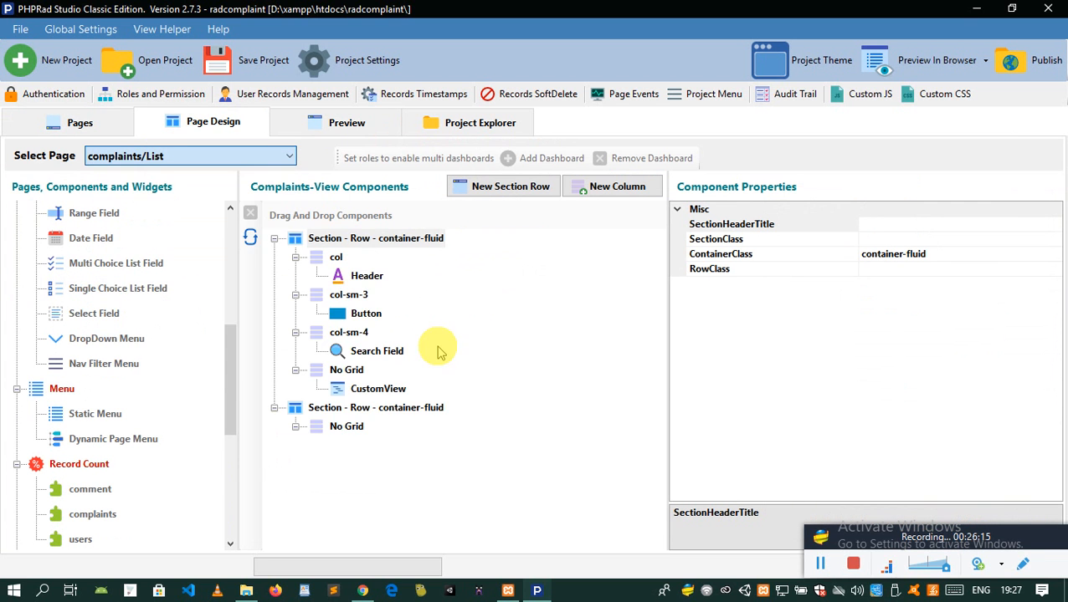
click(366, 276)
click(378, 350)
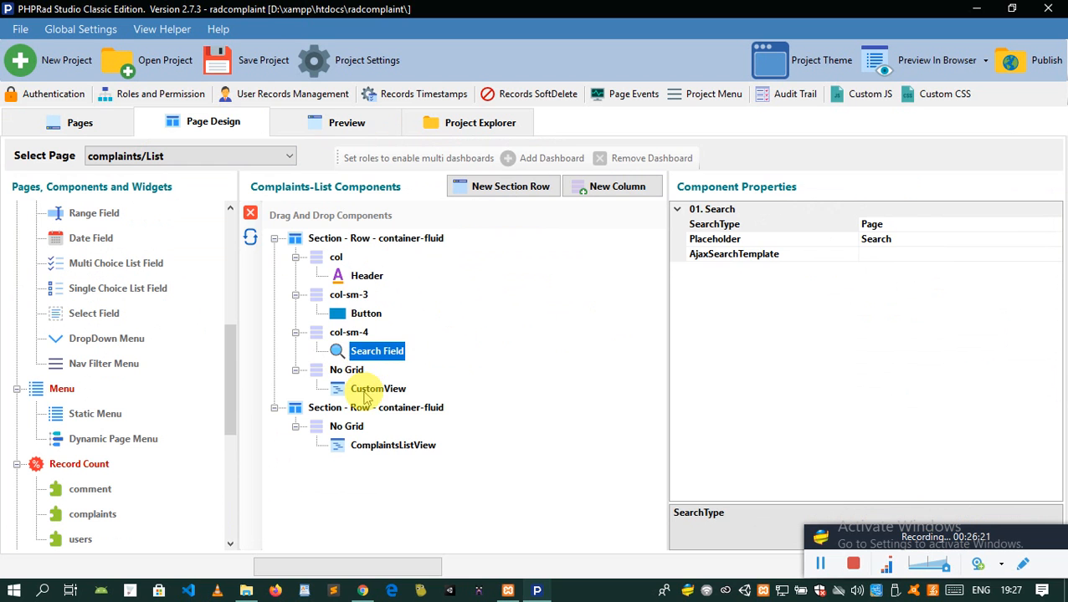
click(350, 294)
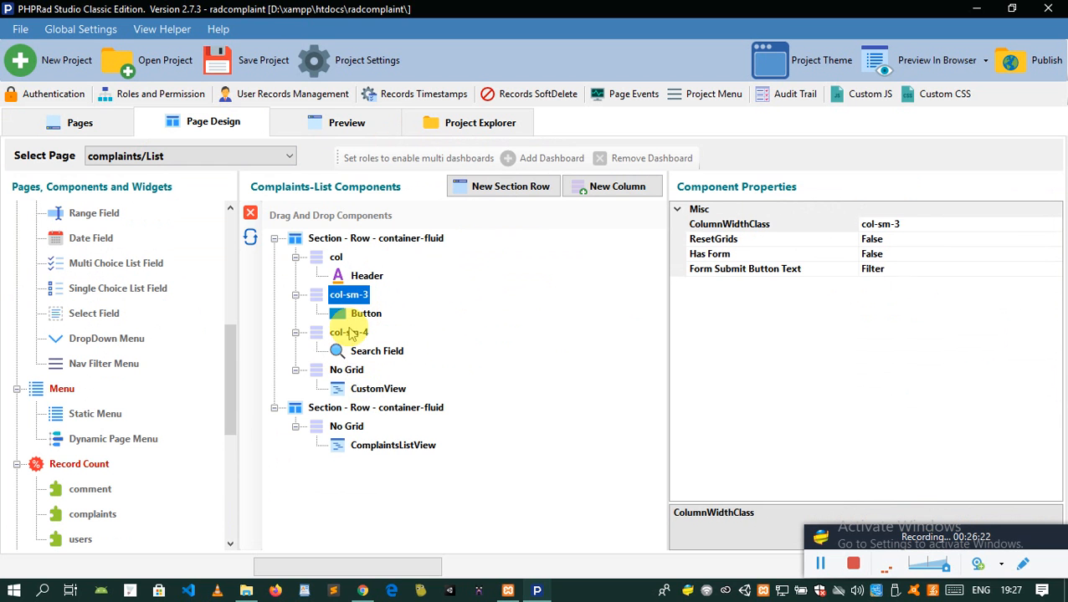
click(346, 372)
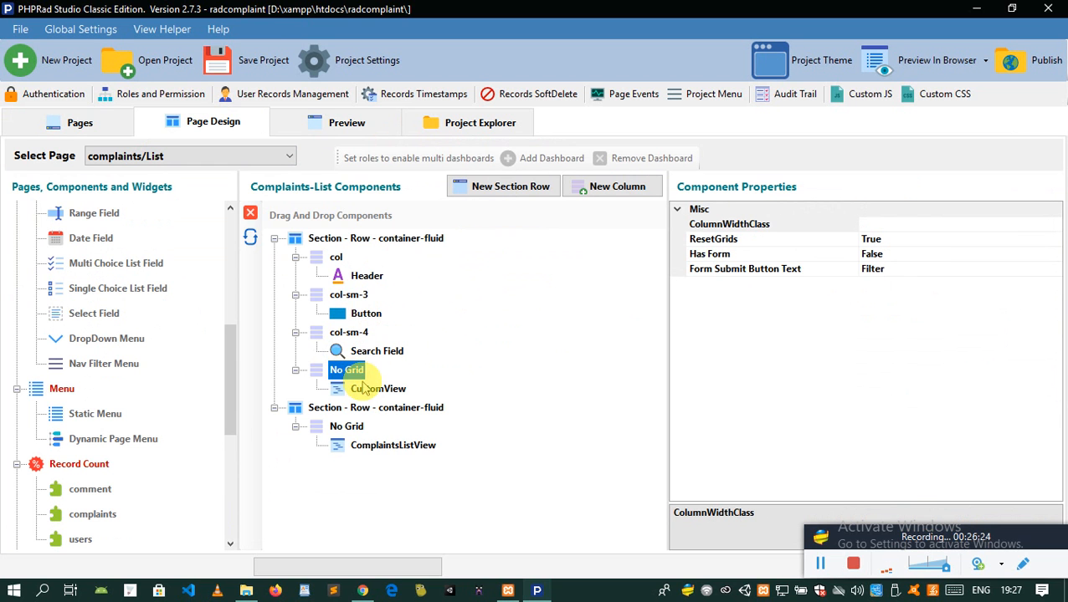
Add a new col-md-12 column and drag a DropDown Menu into it
click(615, 189)
click(348, 408)
click(942, 219)
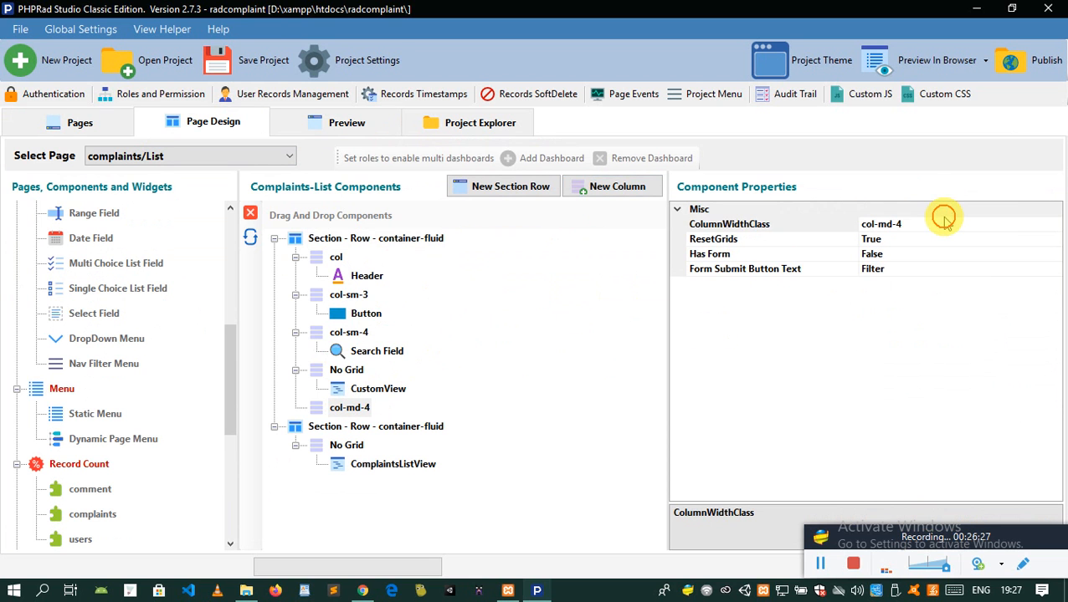
text(12)
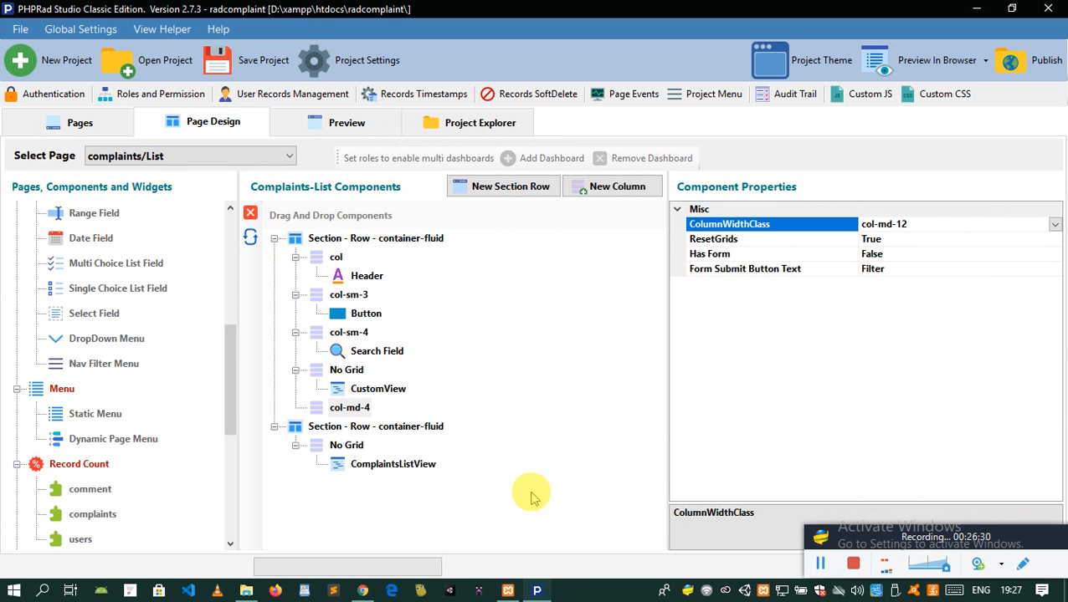
click(585, 481)
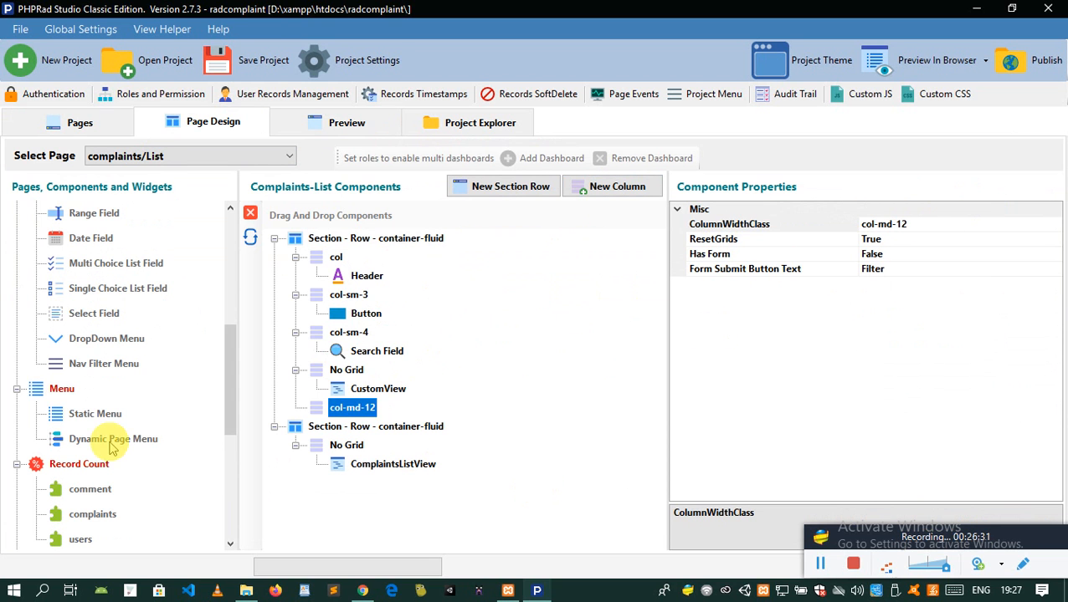
click(905, 224)
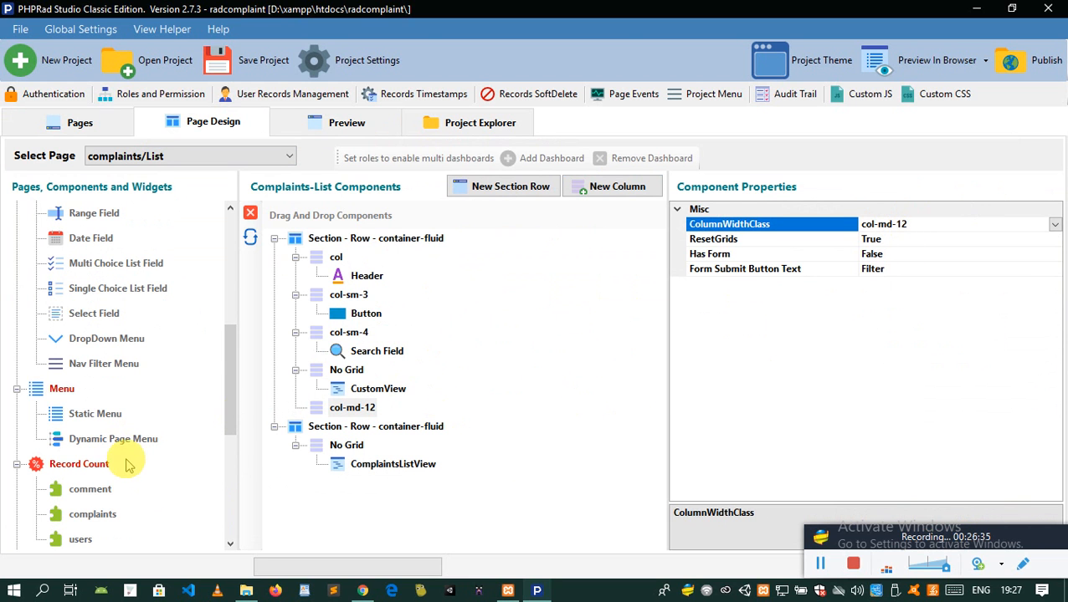
drag(84, 339, 353, 409)
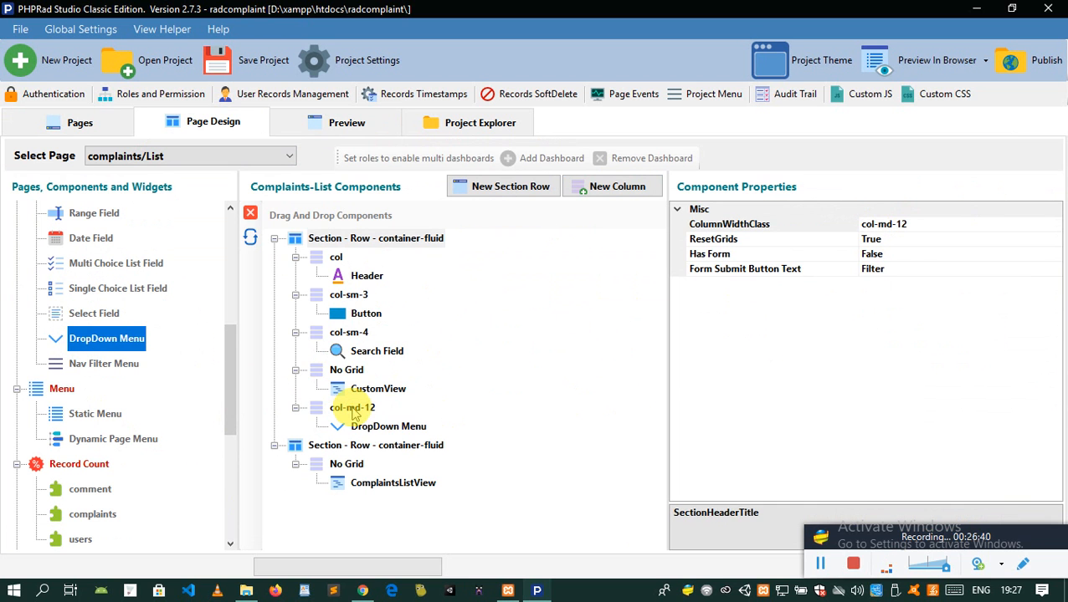
Place the DropDown Menu in col-md-12 and bind it to complaints.status
click(369, 426)
click(907, 224)
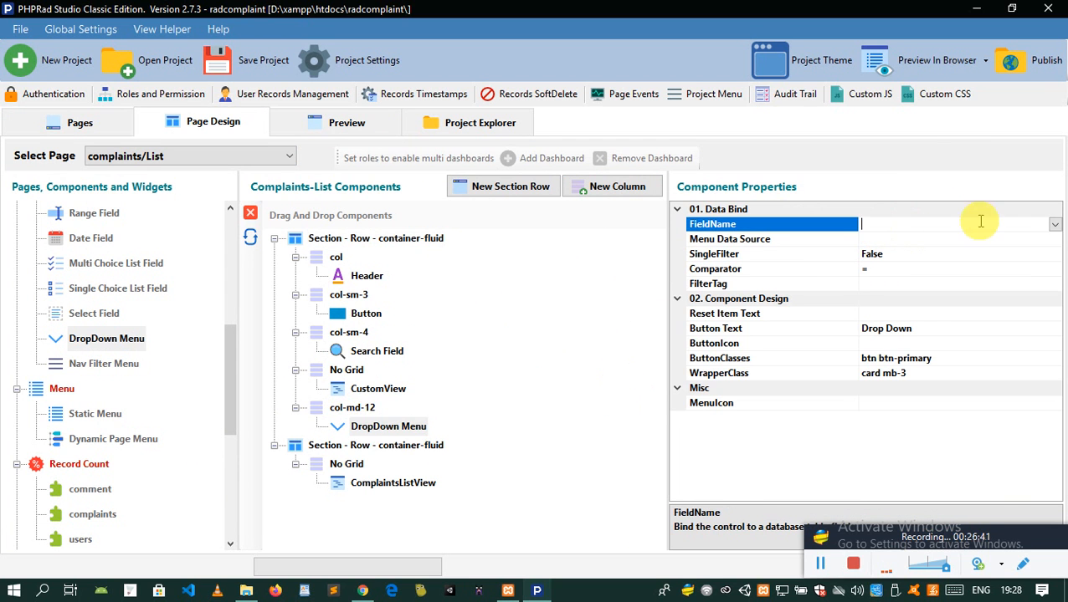
click(1055, 224)
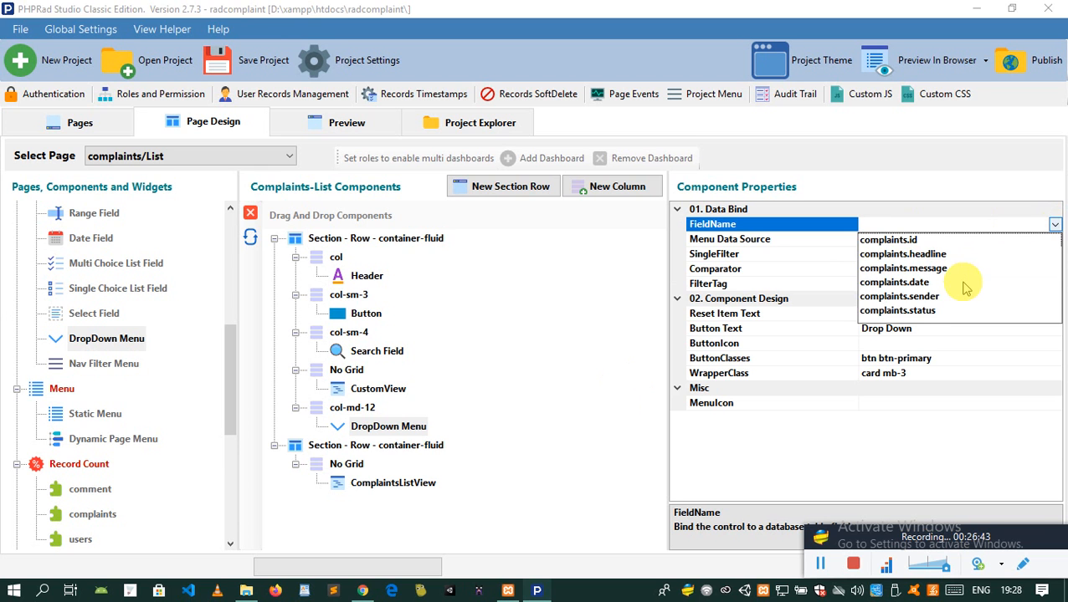
click(913, 306)
click(923, 255)
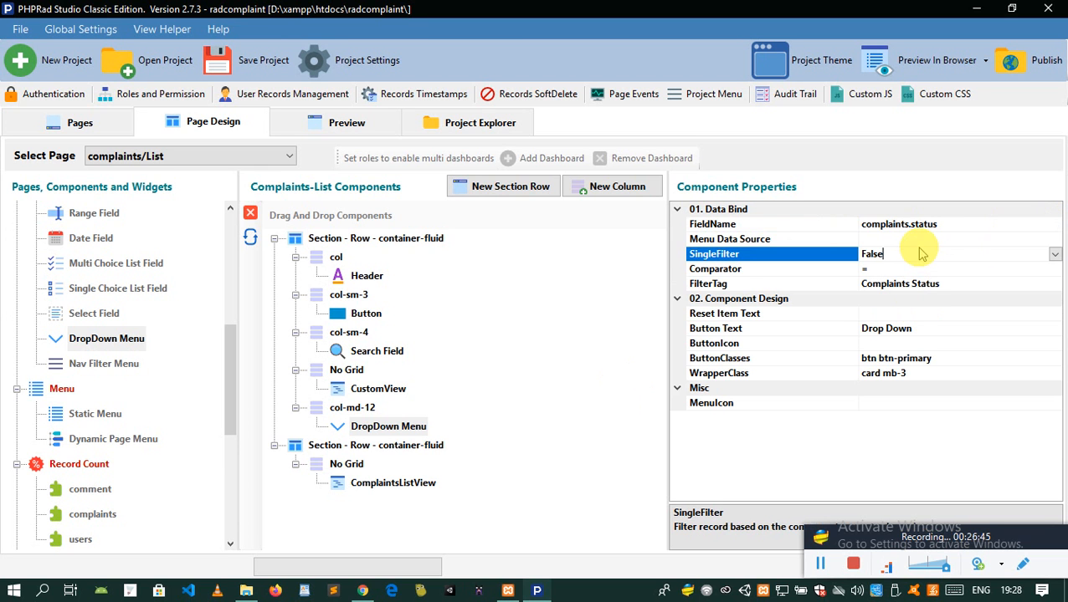
Enter the menu values Active and complete by hand and confirm
click(1000, 239)
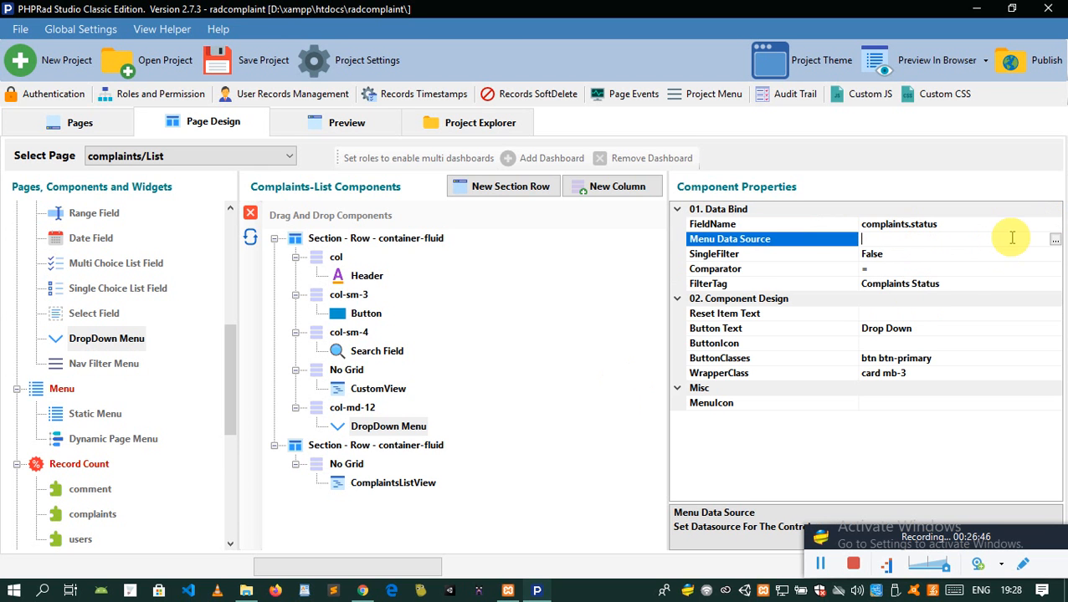
click(1056, 240)
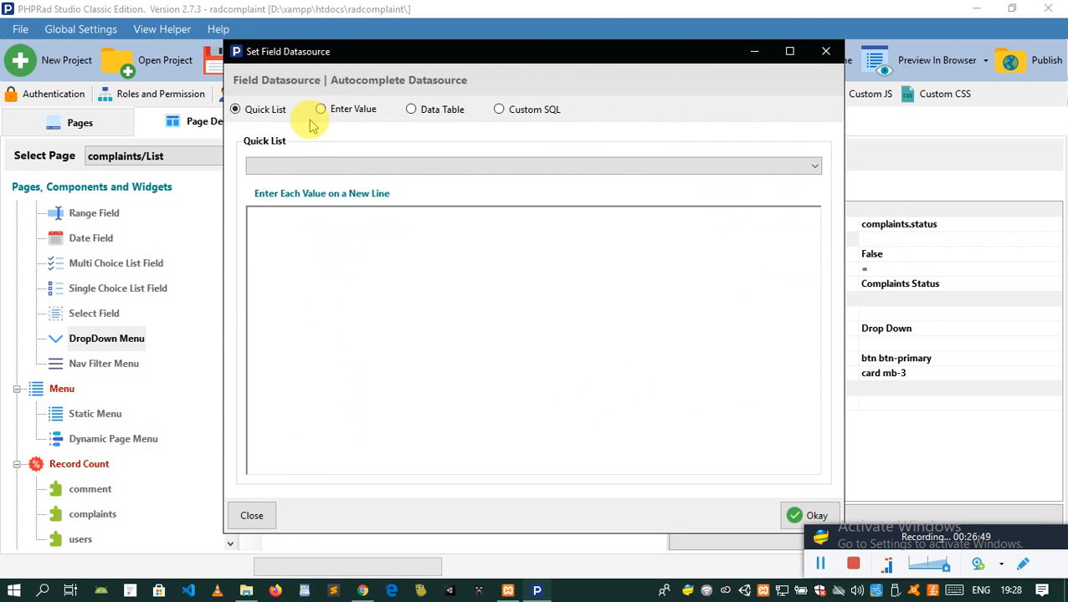
click(330, 112)
click(324, 183)
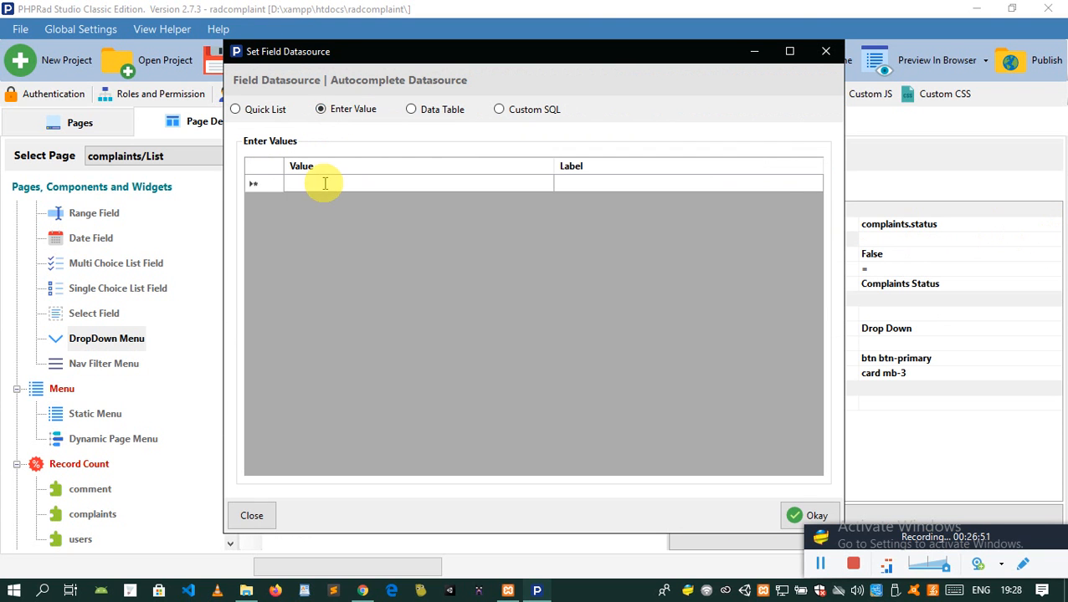
text(Active)
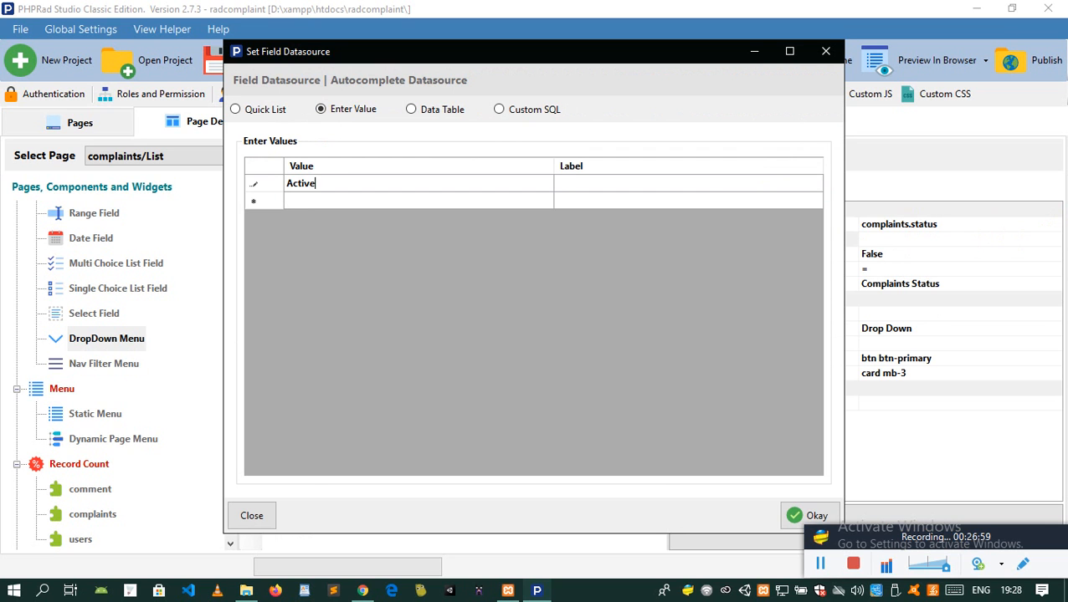
key(Return)
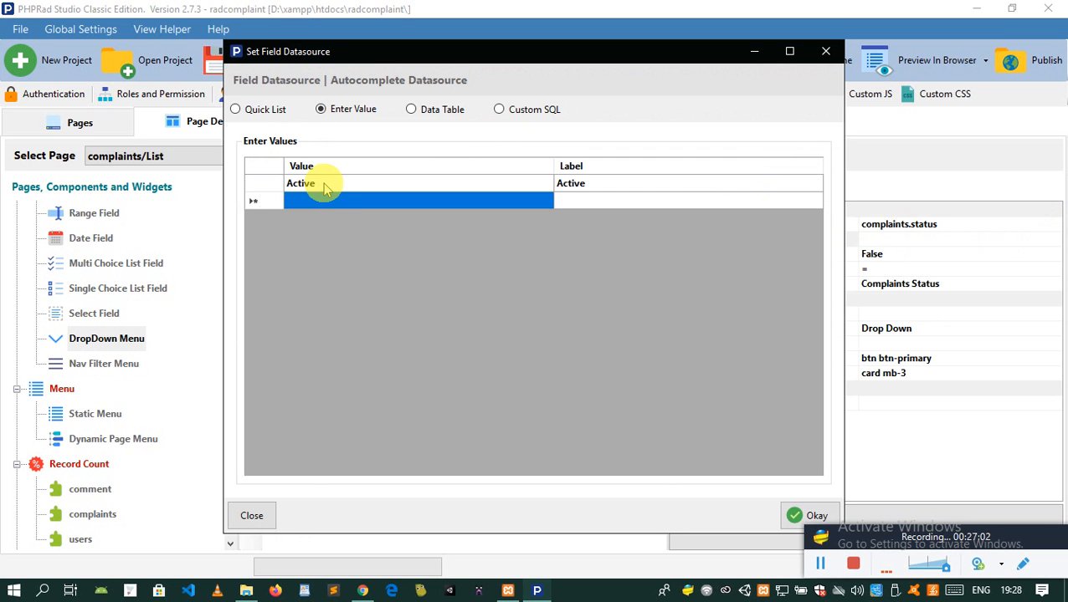
text(complete)
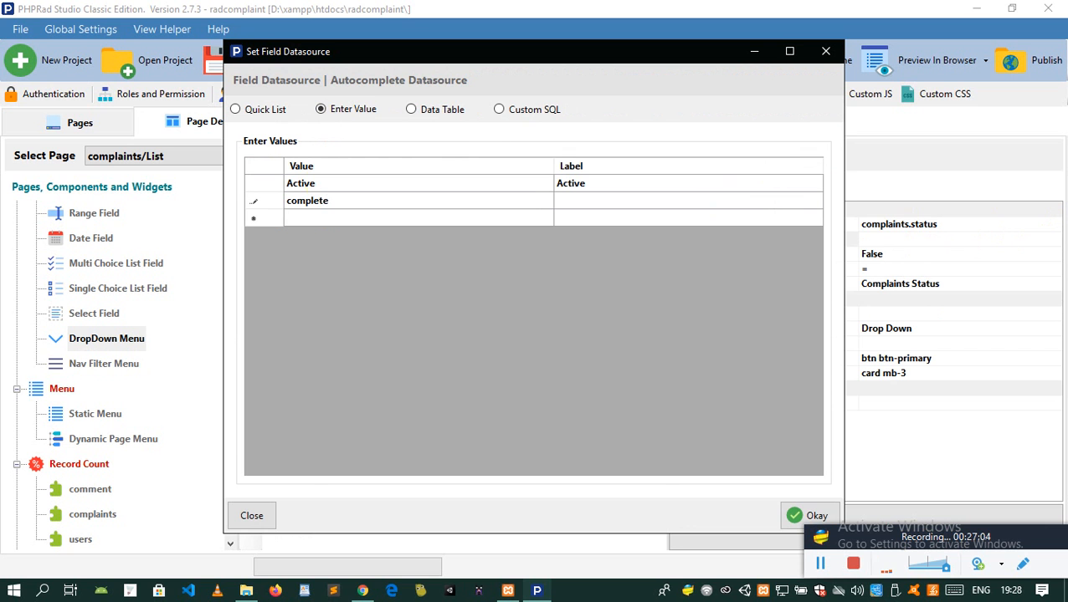
key(Return)
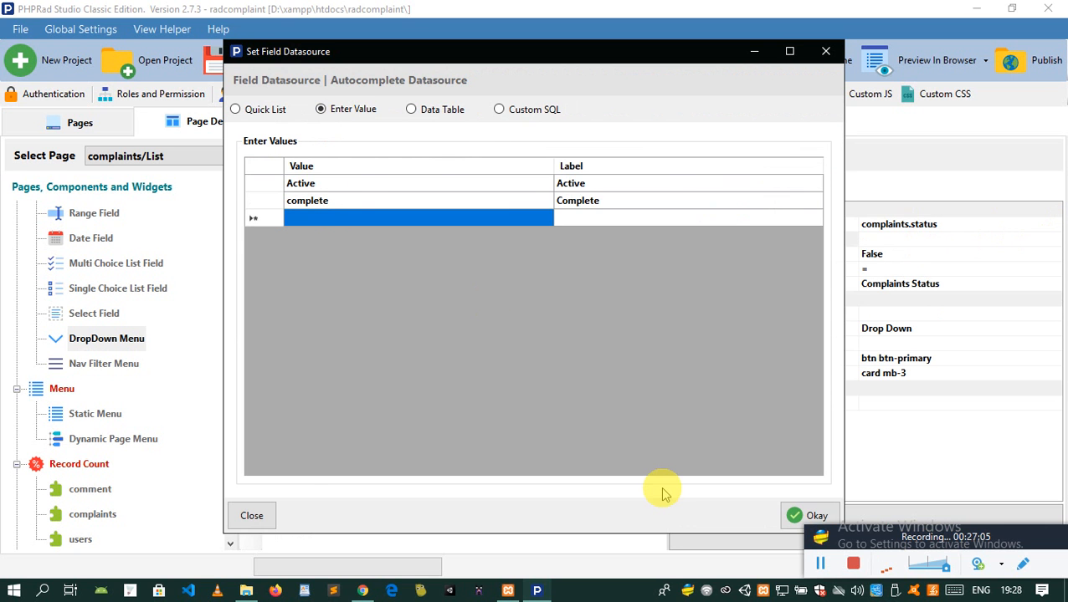
click(805, 515)
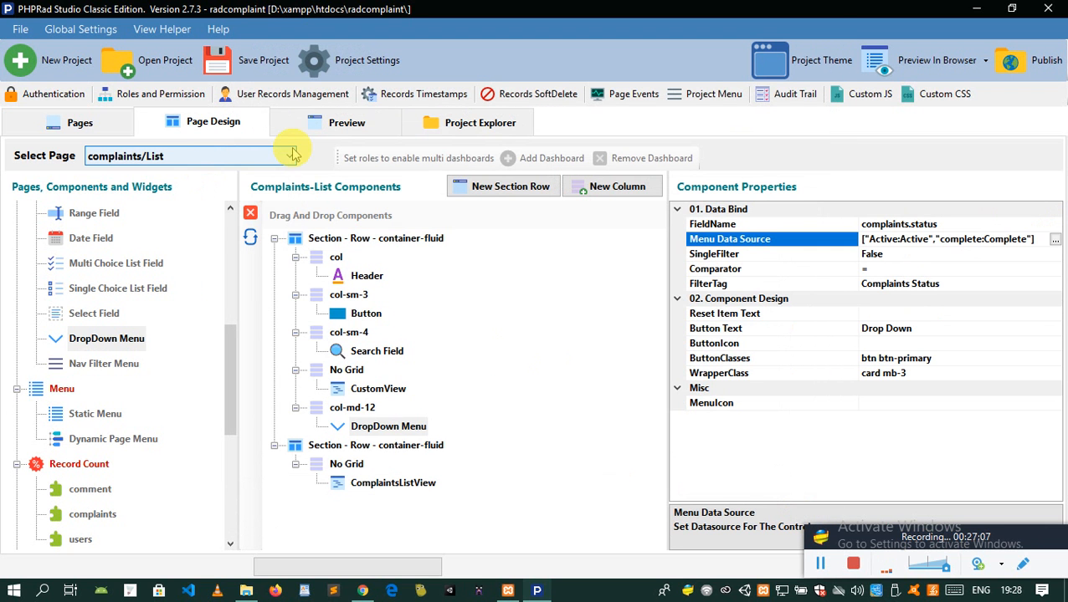
Change the dropdown's column width to col-md-4 and preview the complaints page
click(390, 426)
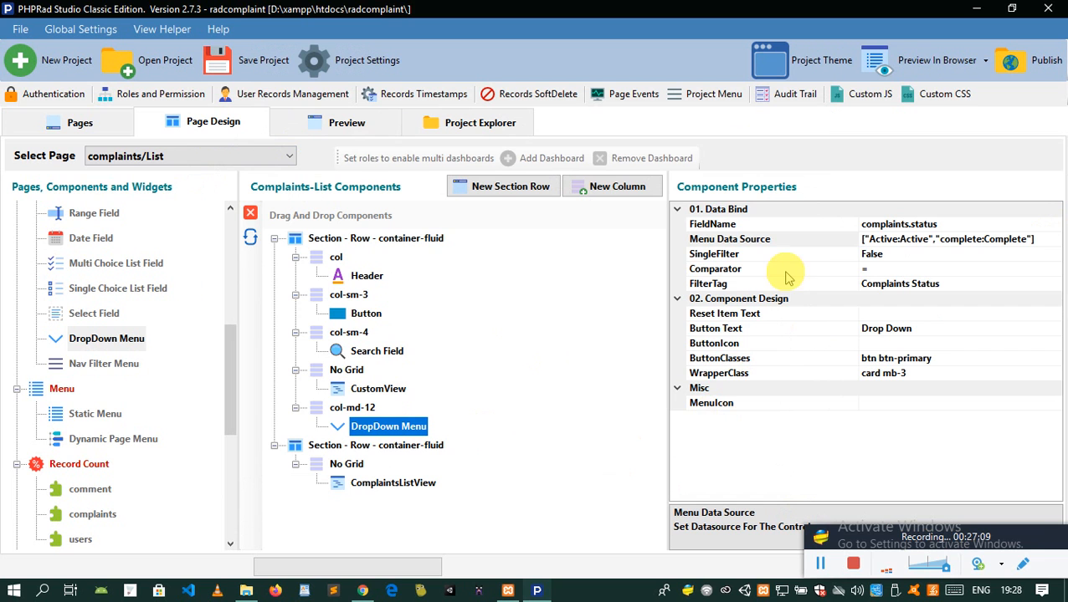
click(358, 408)
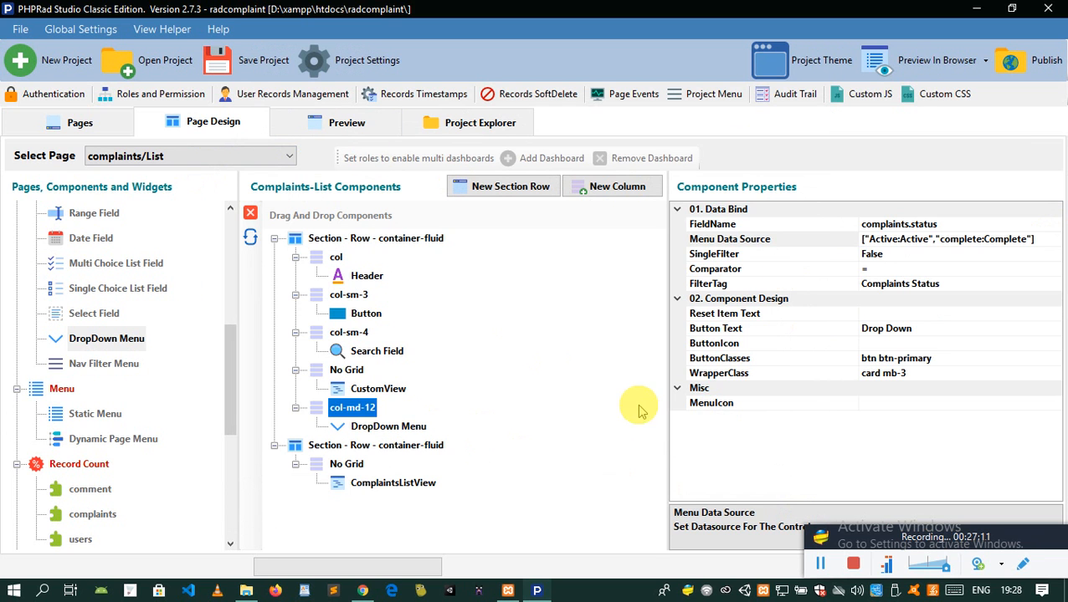
click(914, 224)
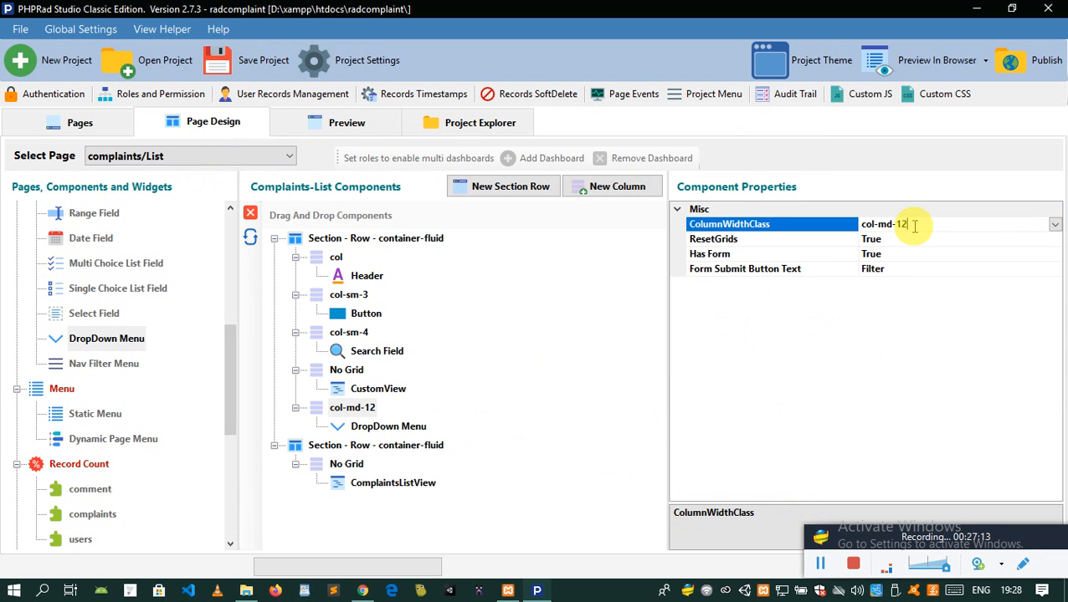
key(BackSpace)
key(BackSpace)
text(4)
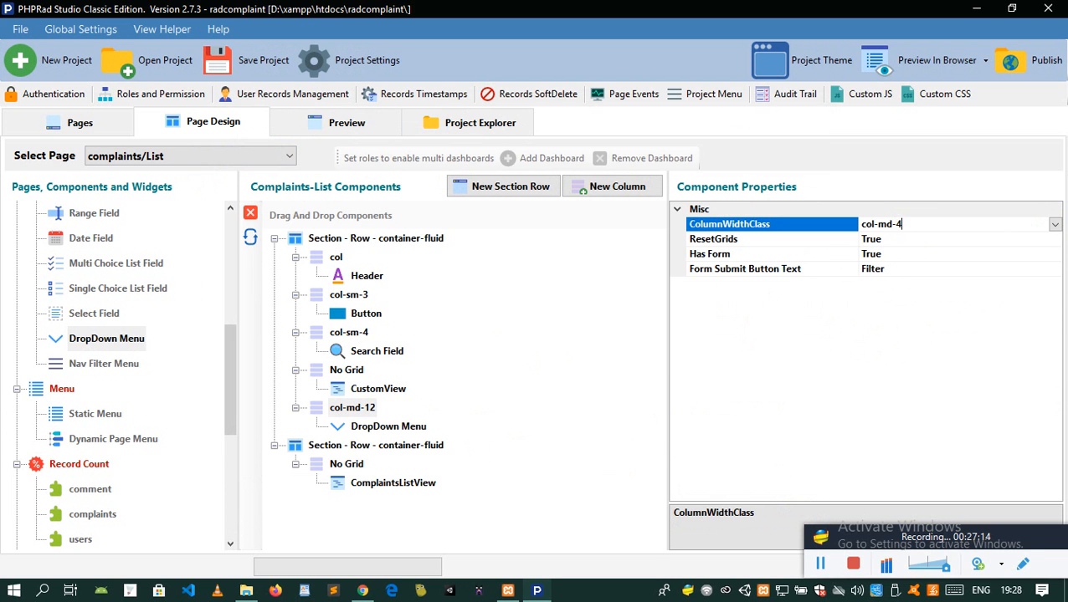
click(359, 124)
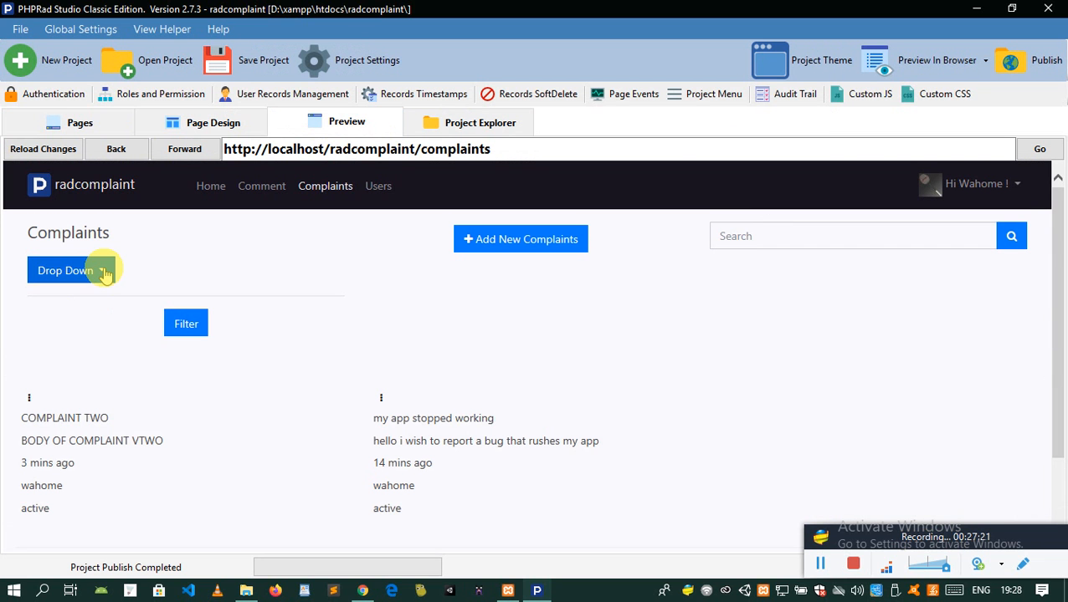
click(103, 273)
click(61, 306)
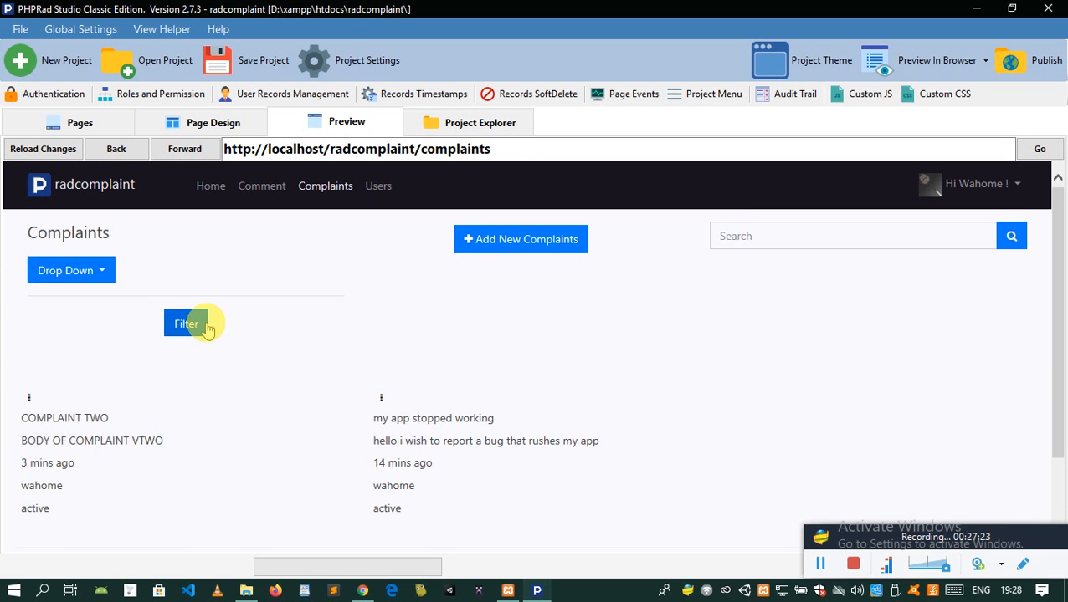
click(197, 330)
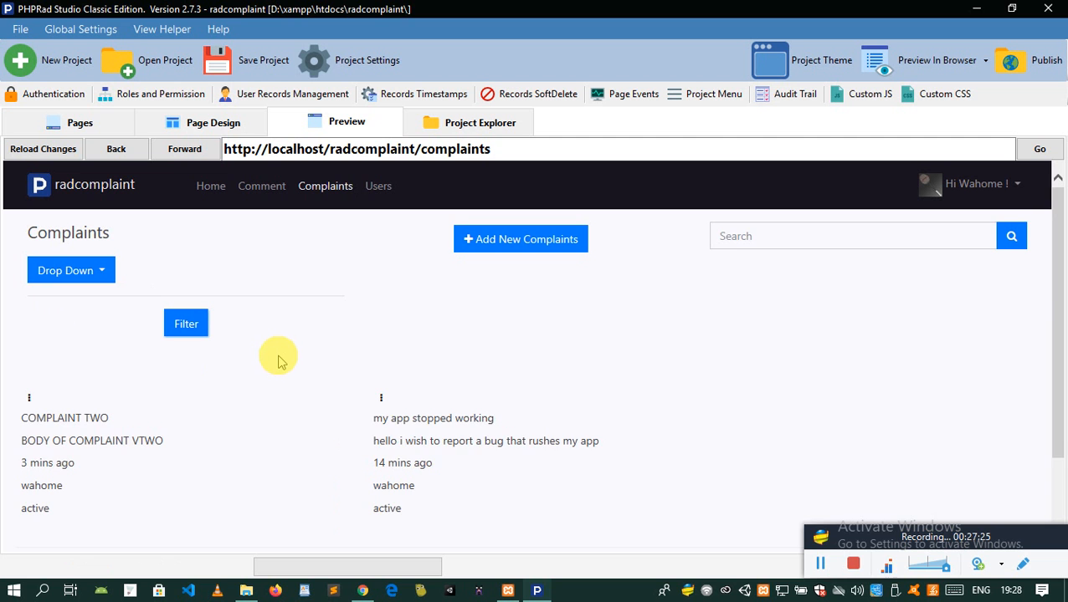
scroll(301, 395, down, 3)
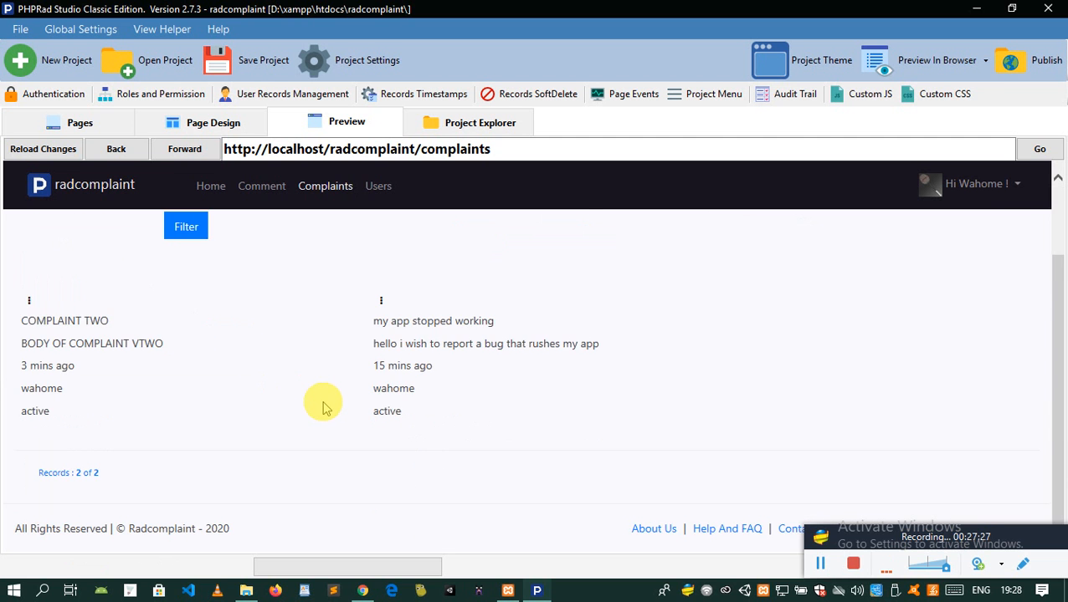
scroll(322, 402, up, 3)
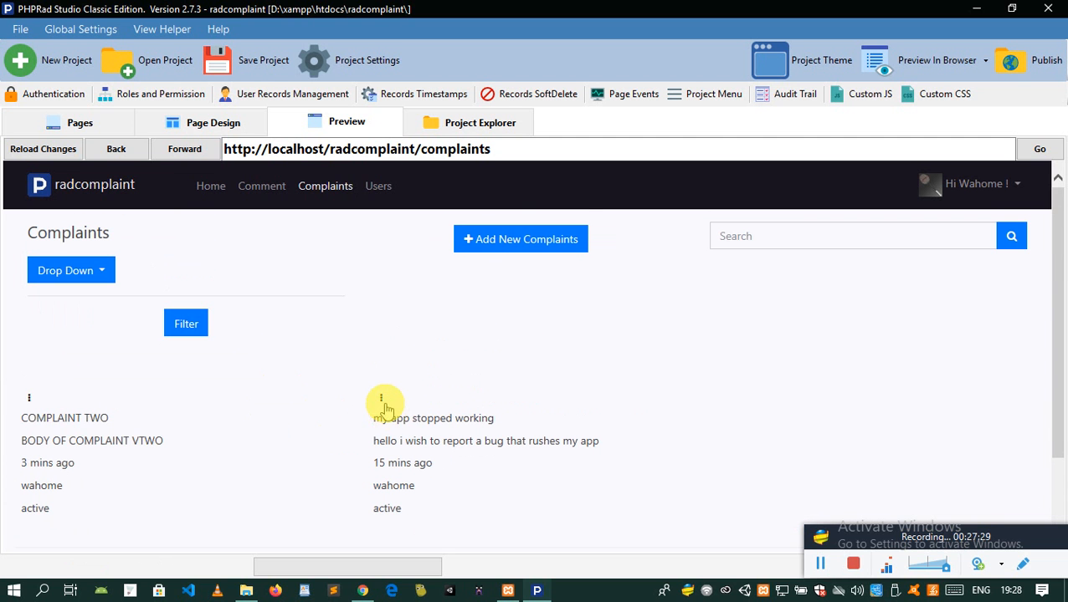
click(99, 268)
click(59, 324)
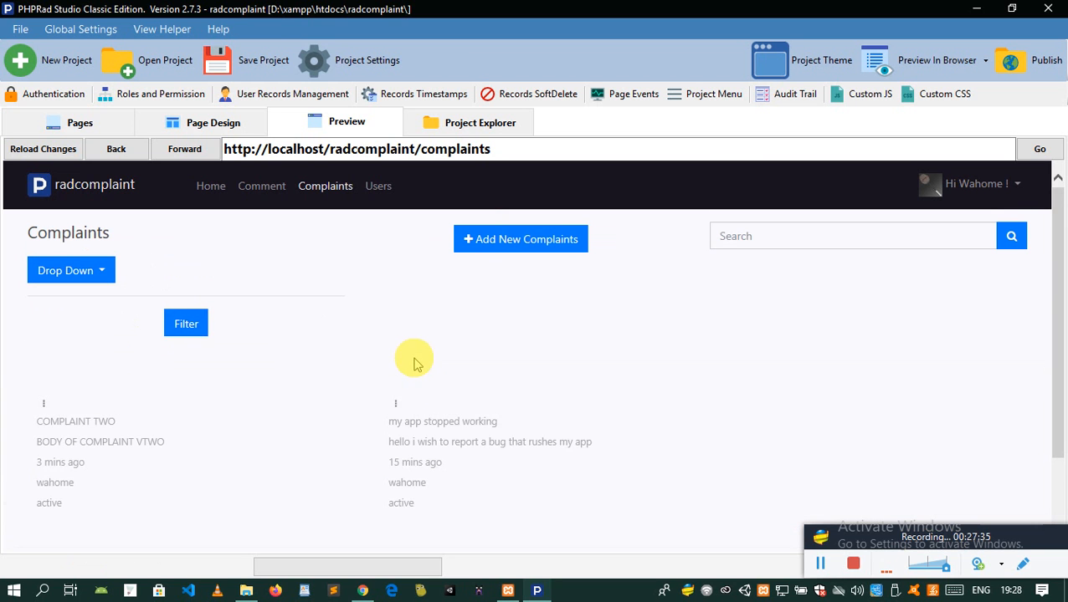
scroll(387, 443, down, 2)
scroll(386, 448, up, 2)
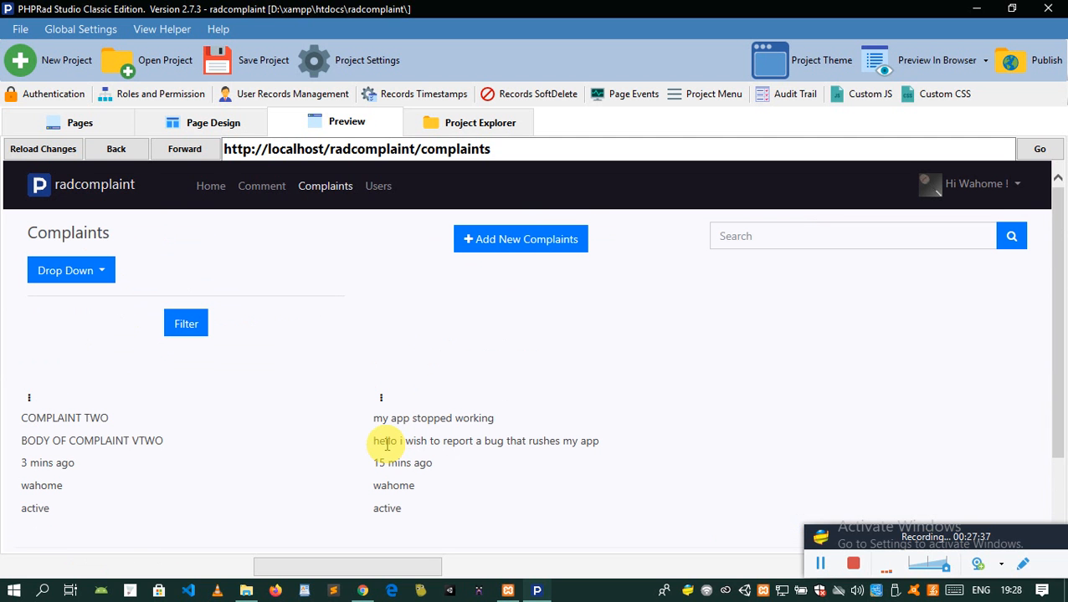
click(147, 125)
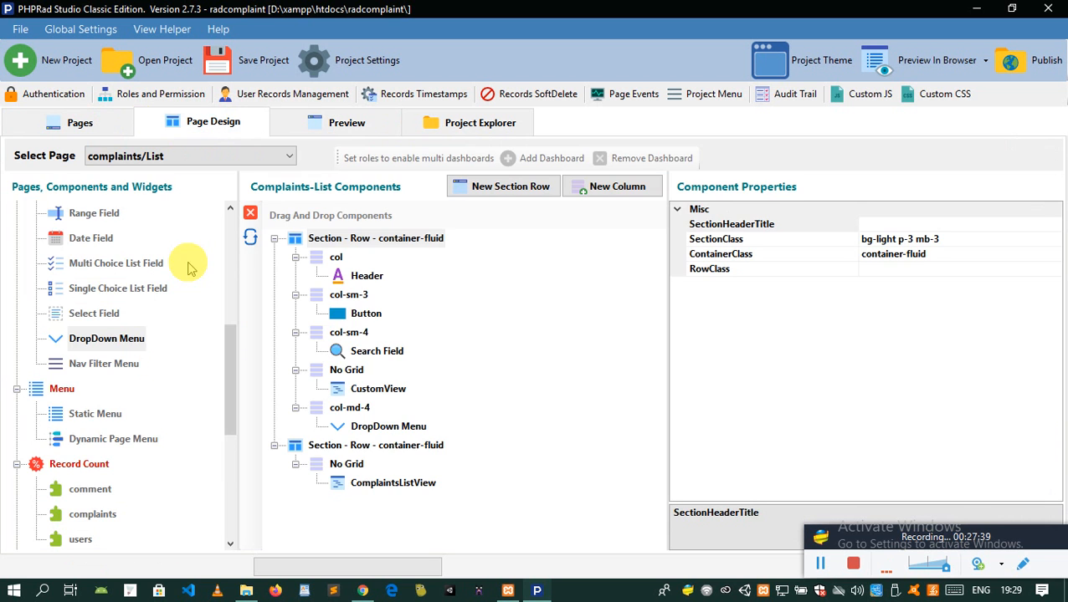
Delete the DropDown Menu and drop a Select Field into col-md-4
click(355, 425)
click(250, 213)
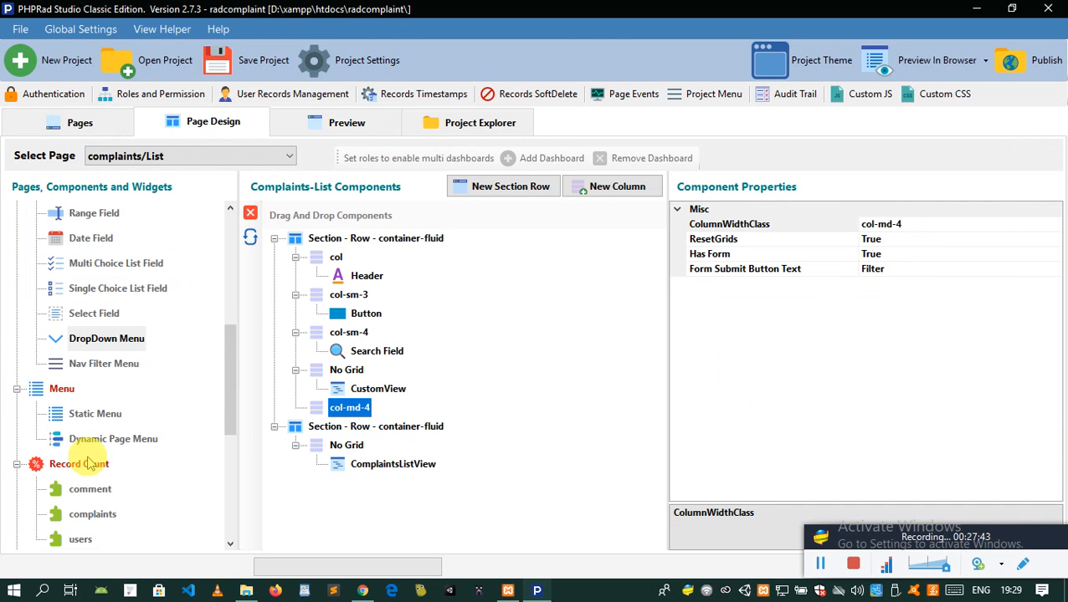
click(100, 313)
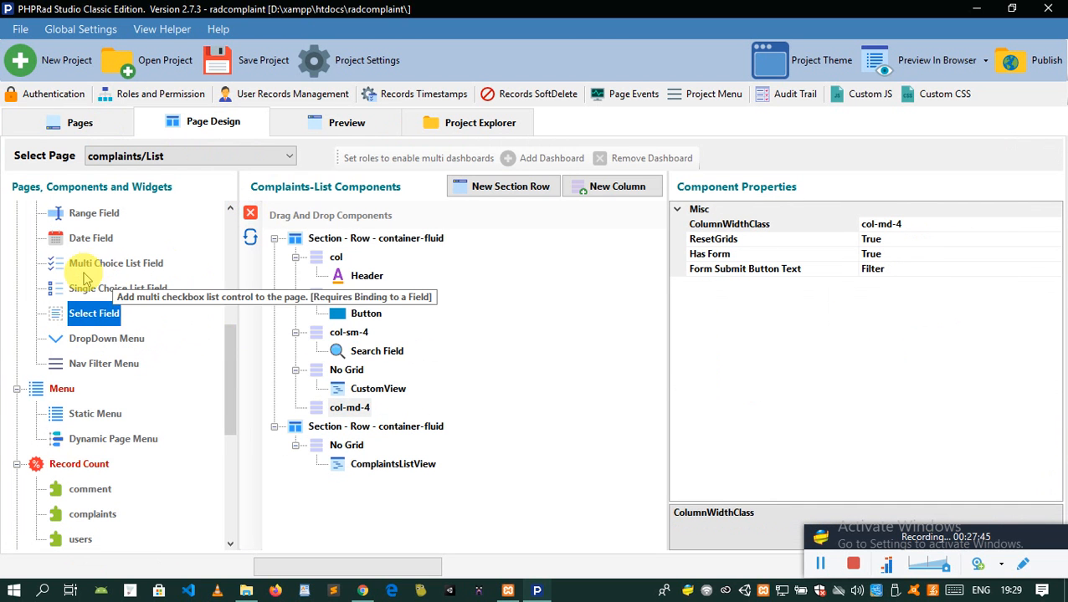
drag(83, 313, 353, 411)
click(356, 425)
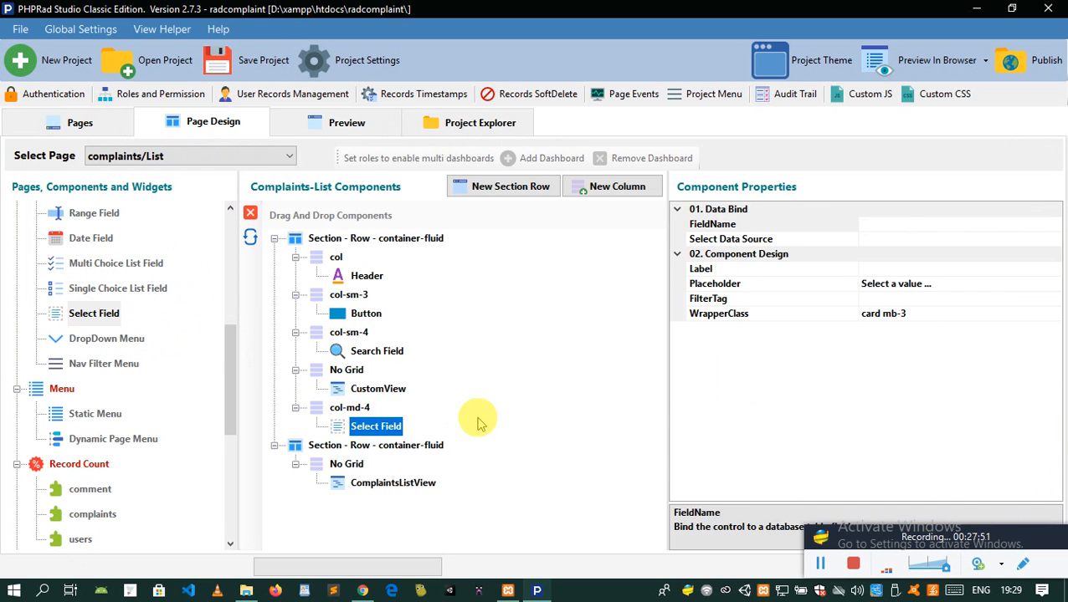
Bind the Select Field to complaints.status and open its data source settings
click(1049, 223)
click(1053, 223)
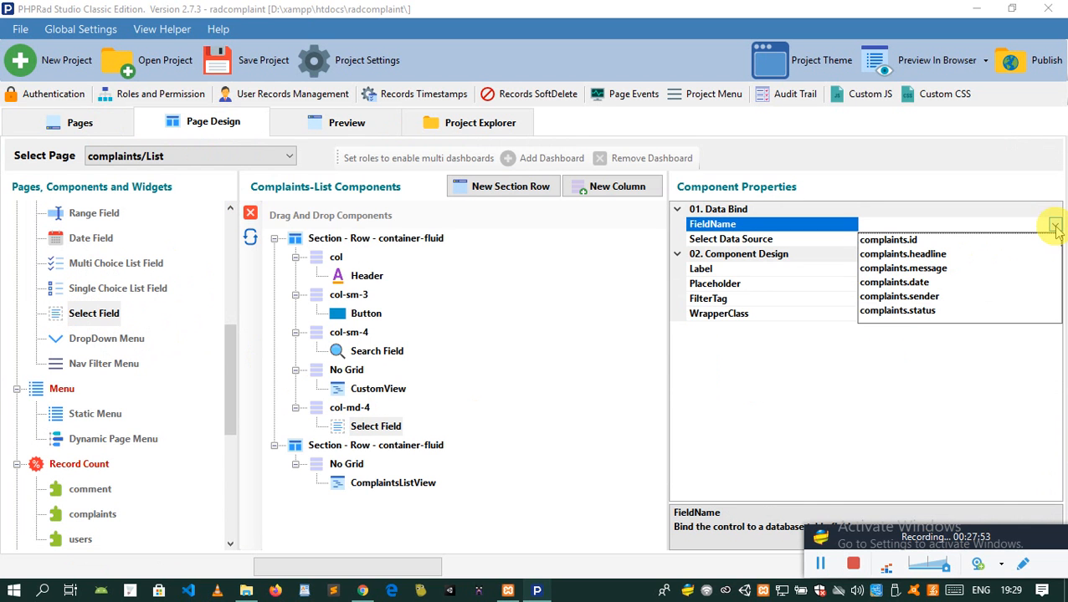
click(905, 311)
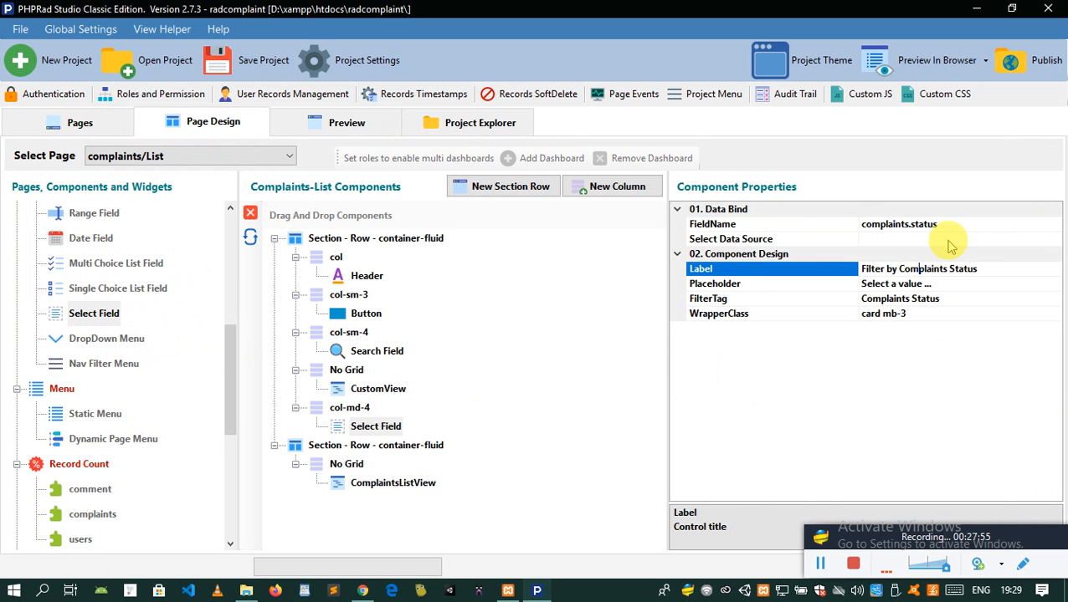
click(946, 239)
click(1055, 240)
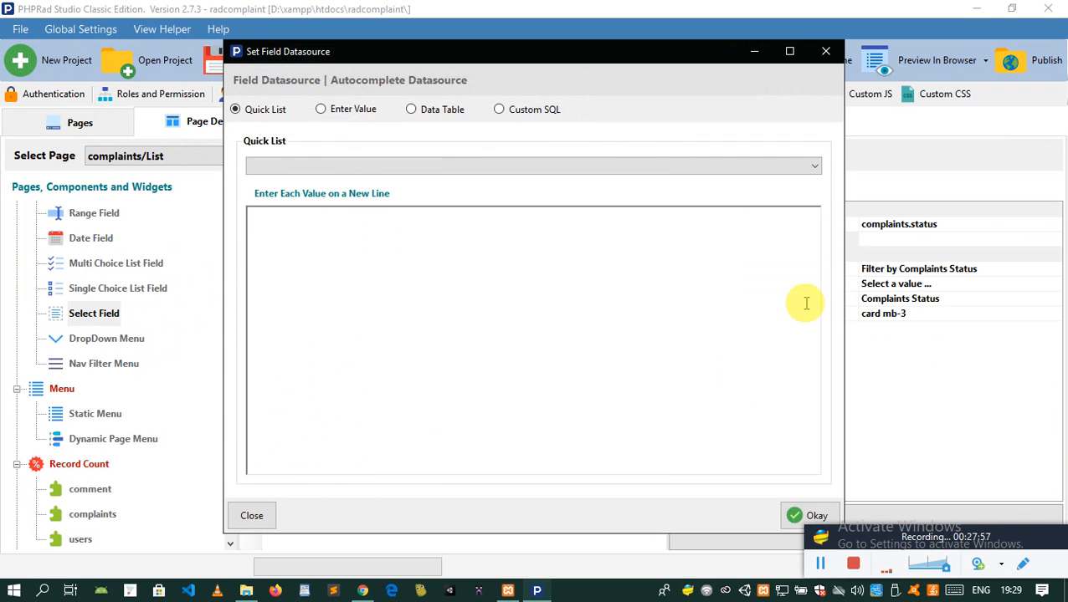
Enter the values active and complete as the select's options and confirm
click(323, 110)
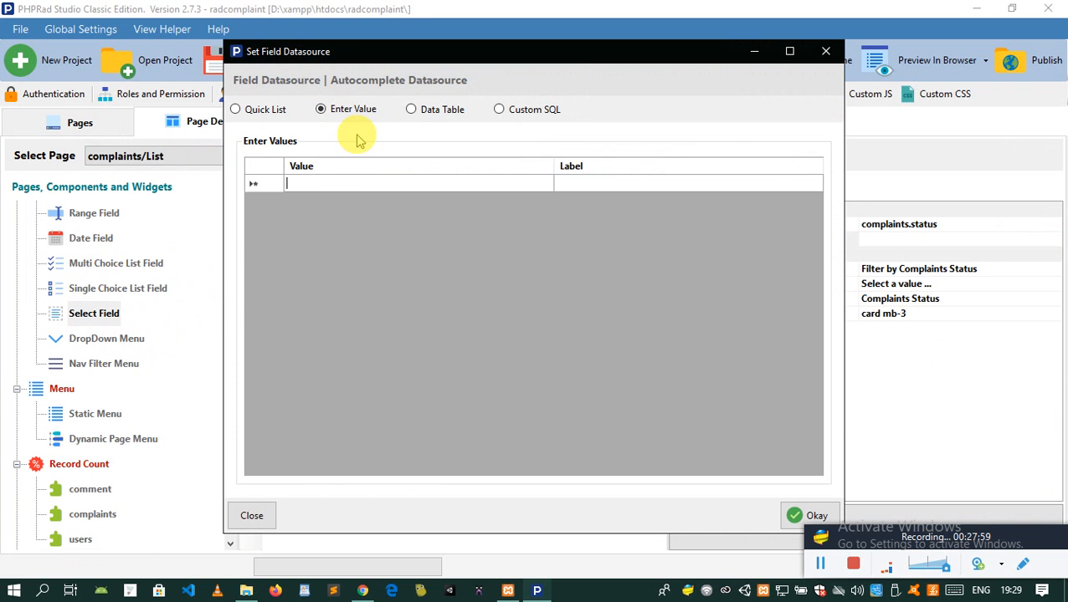
text(acti)
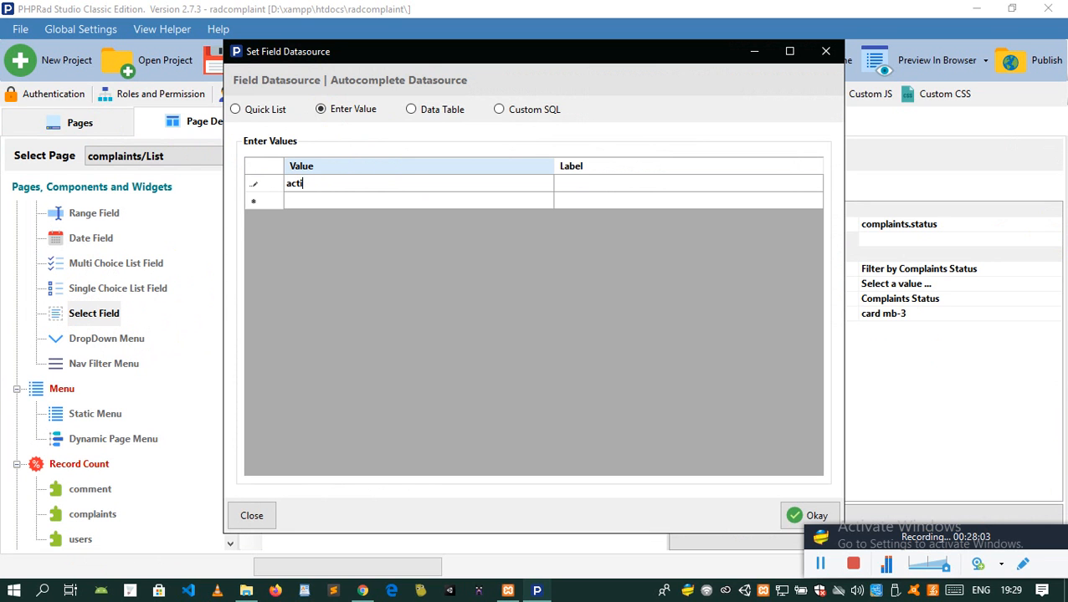
text(ve)
key(Return)
text(comp)
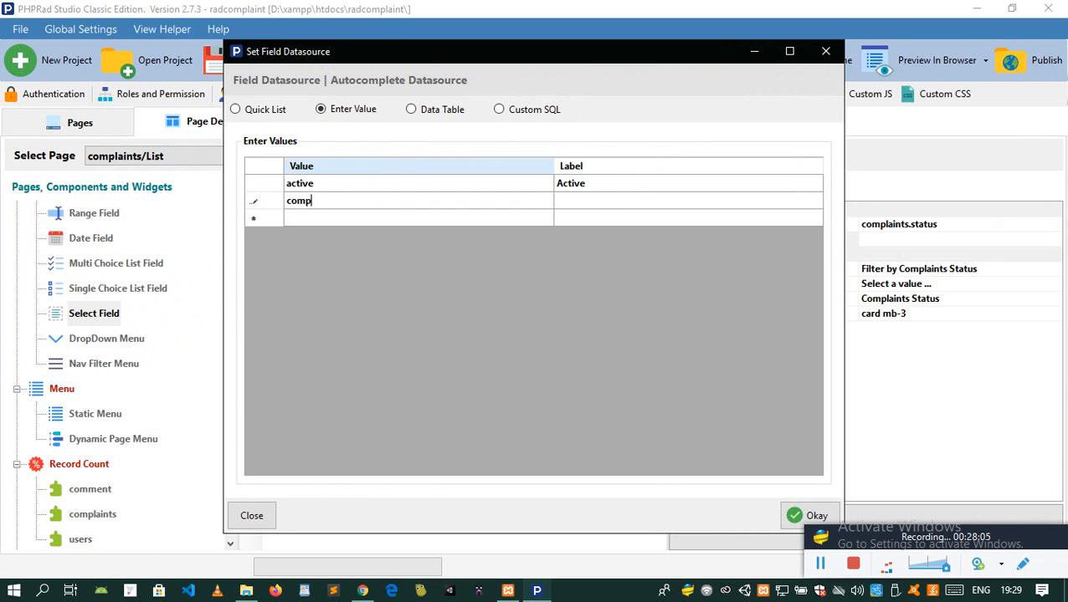
text(lete)
key(Return)
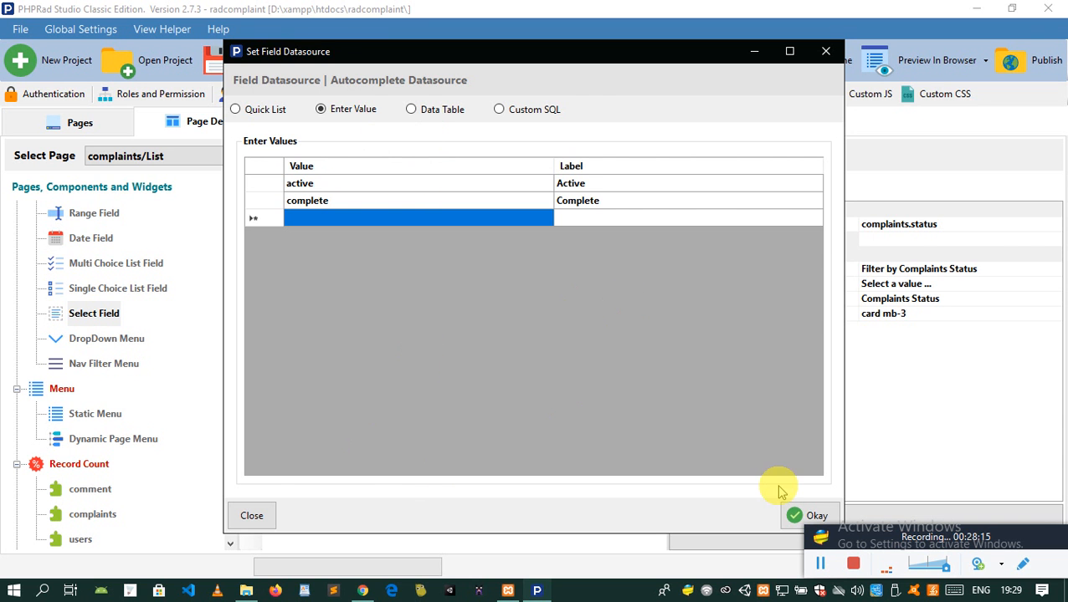
click(797, 515)
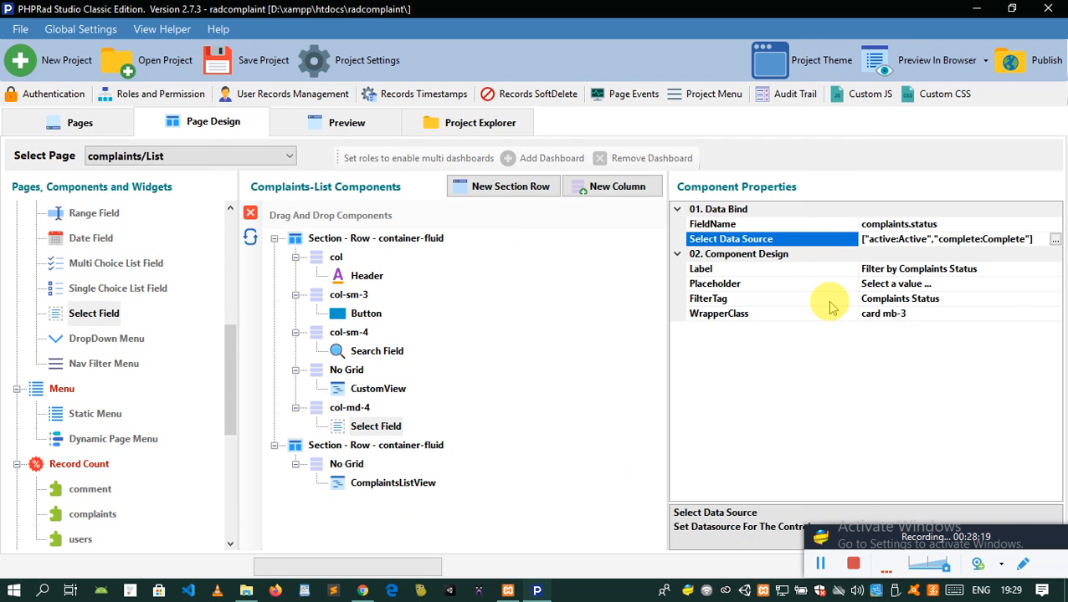
Preview the complaints page and filter it by Active status
click(347, 124)
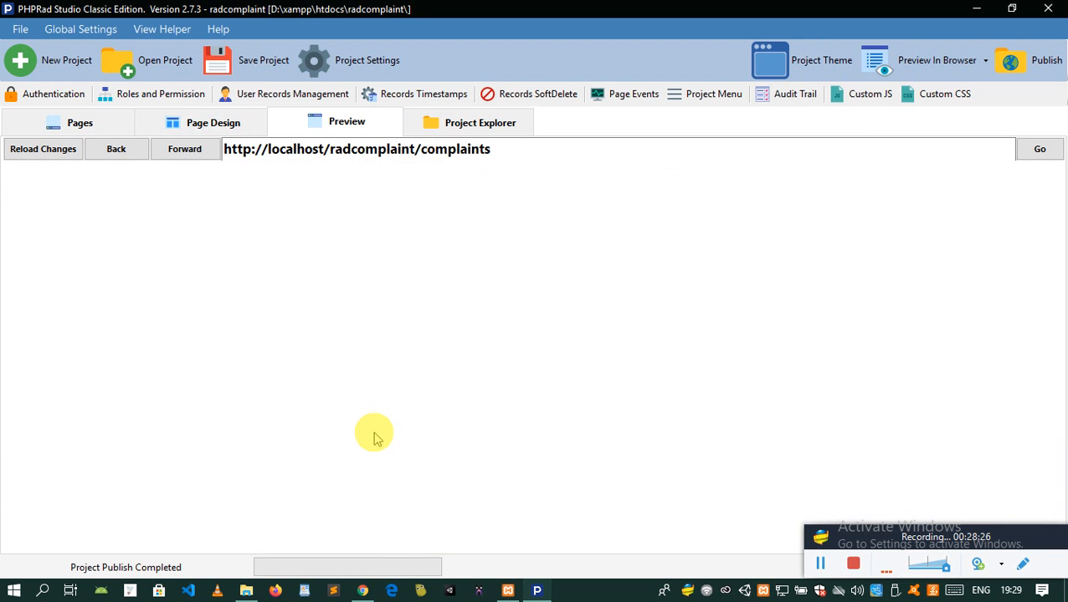
click(230, 309)
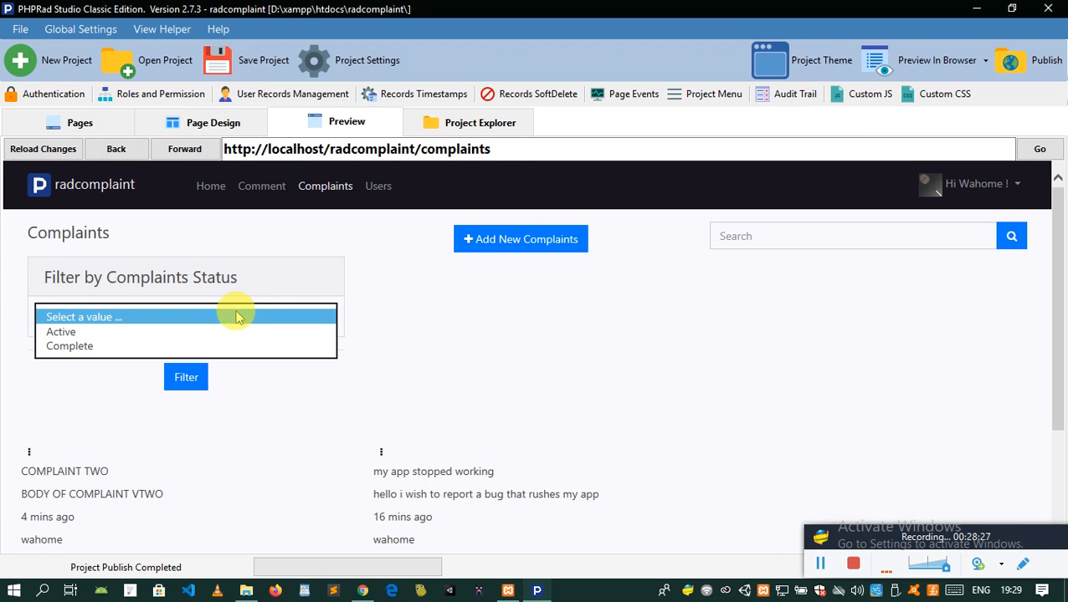
click(70, 333)
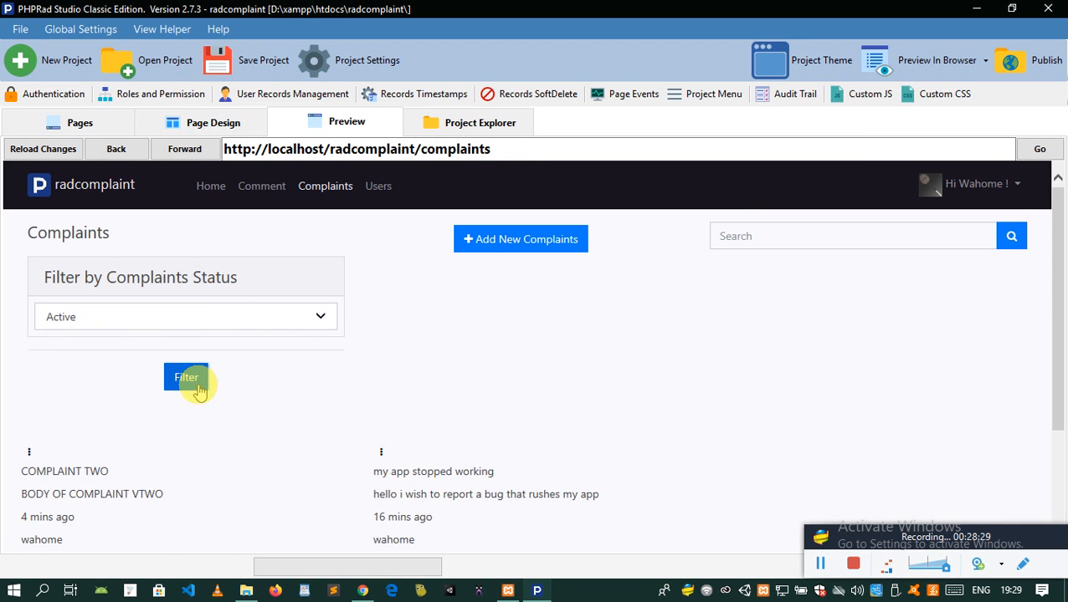
click(198, 389)
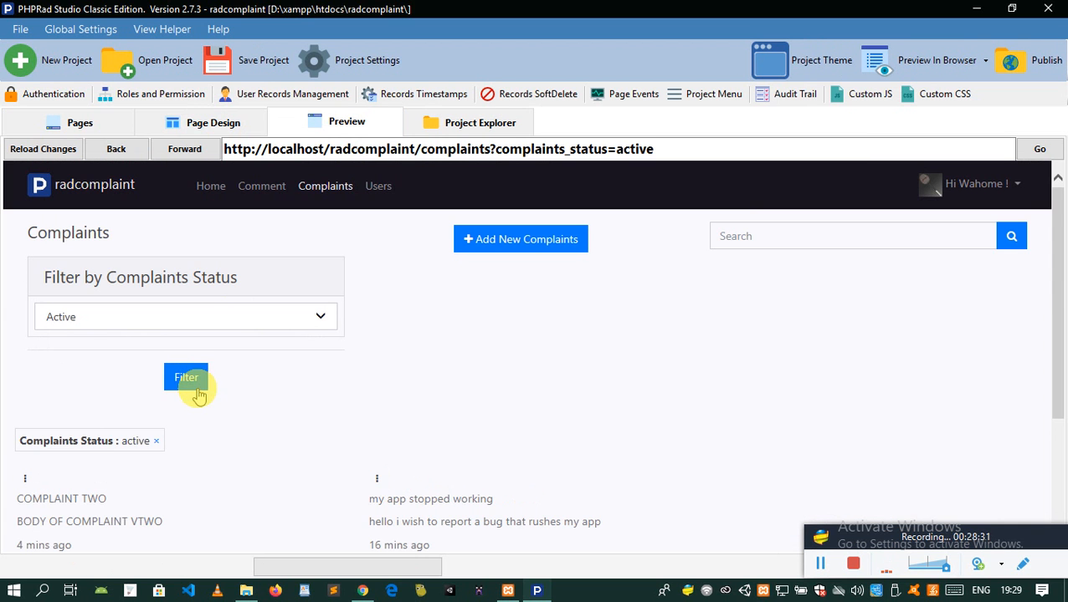
scroll(245, 419, down, 3)
scroll(190, 351, up, 3)
Filter by Complete status, which shows no records, then remove the status filter
click(186, 324)
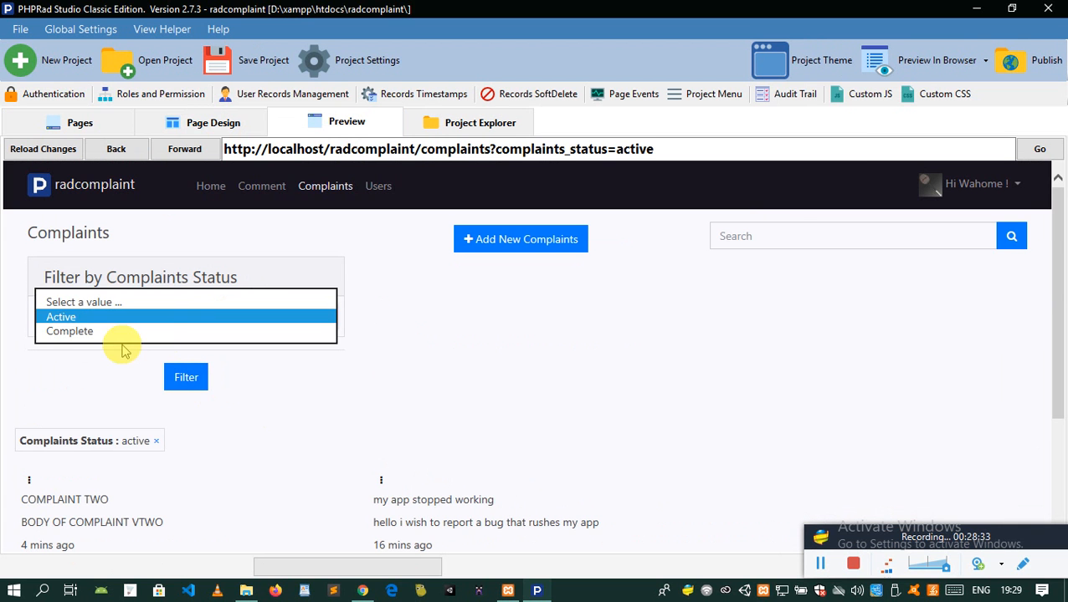
click(66, 331)
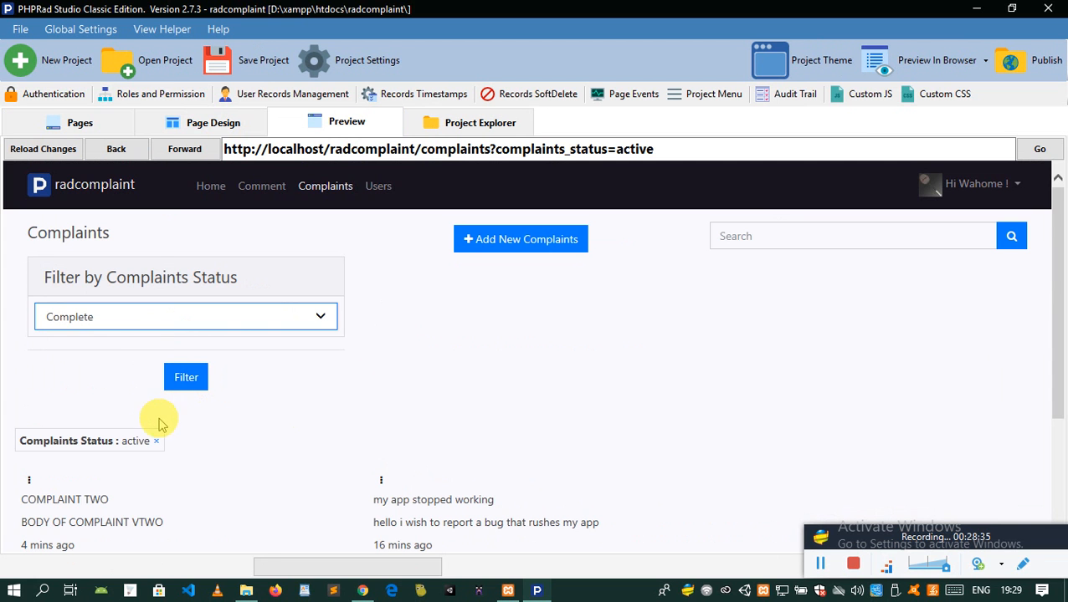
click(179, 383)
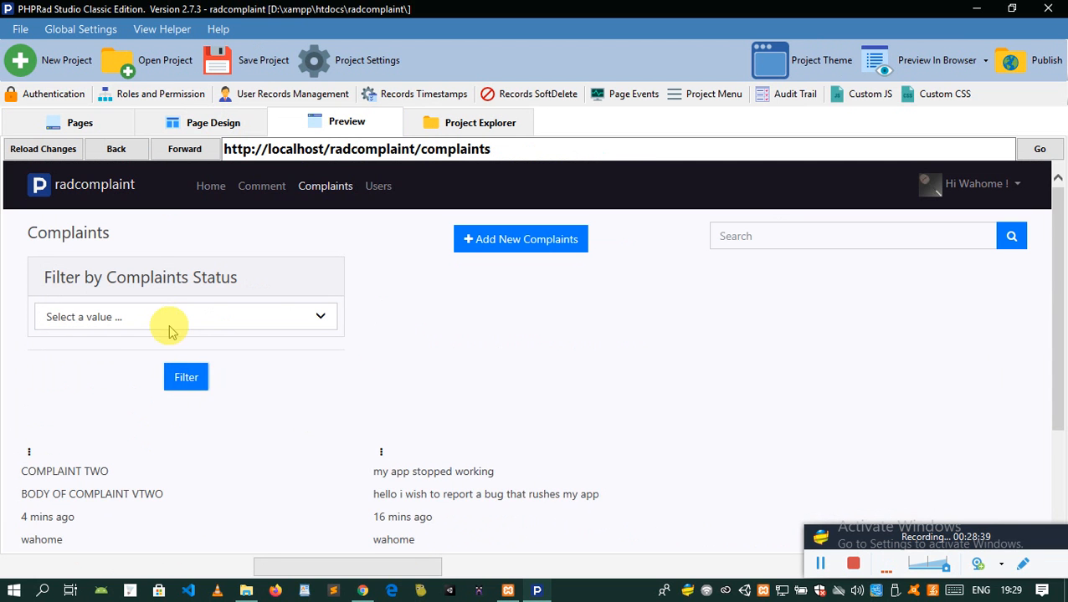
click(266, 318)
click(261, 316)
click(106, 323)
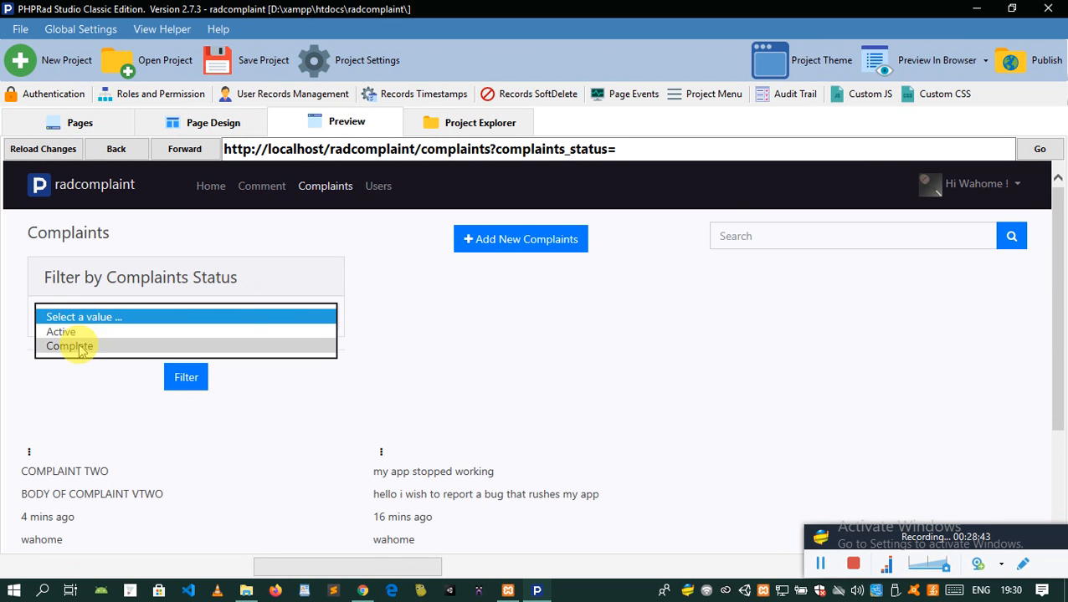
click(161, 371)
click(186, 379)
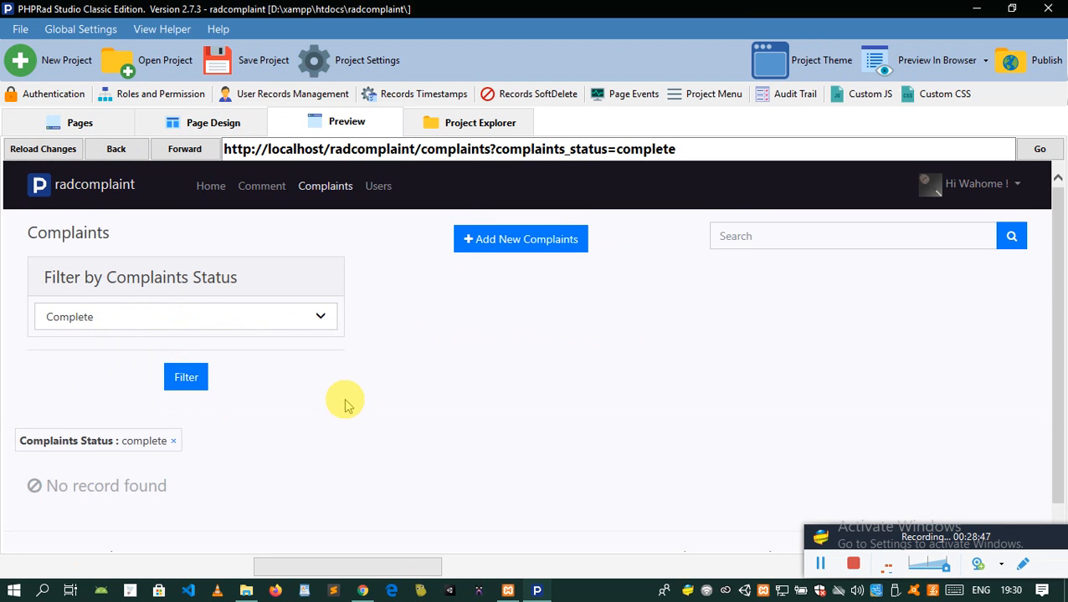
scroll(192, 443, down, 1)
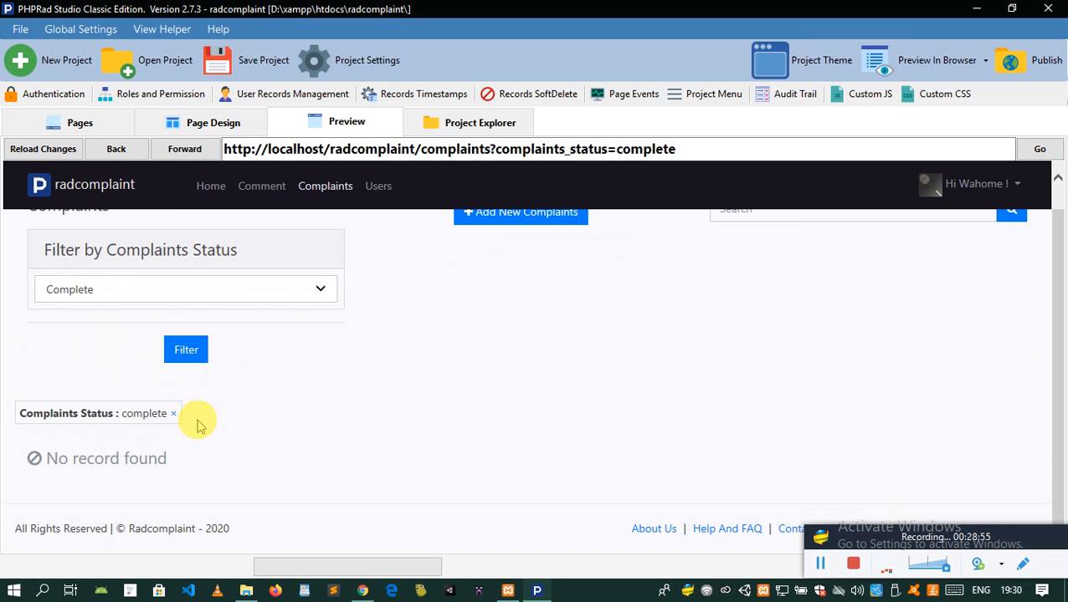
click(174, 413)
scroll(131, 399, down, 1)
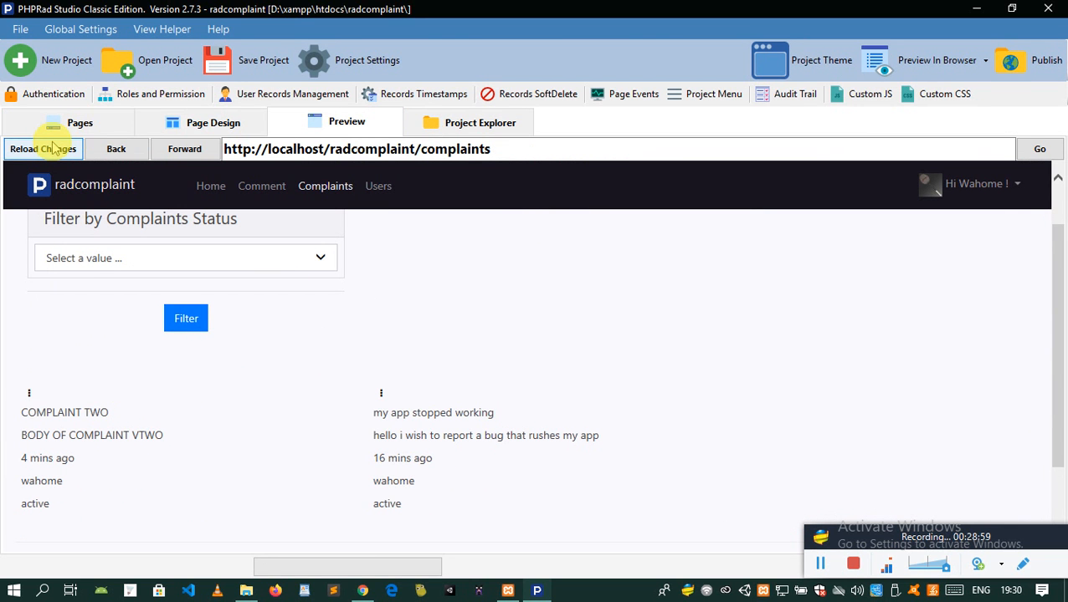
click(164, 127)
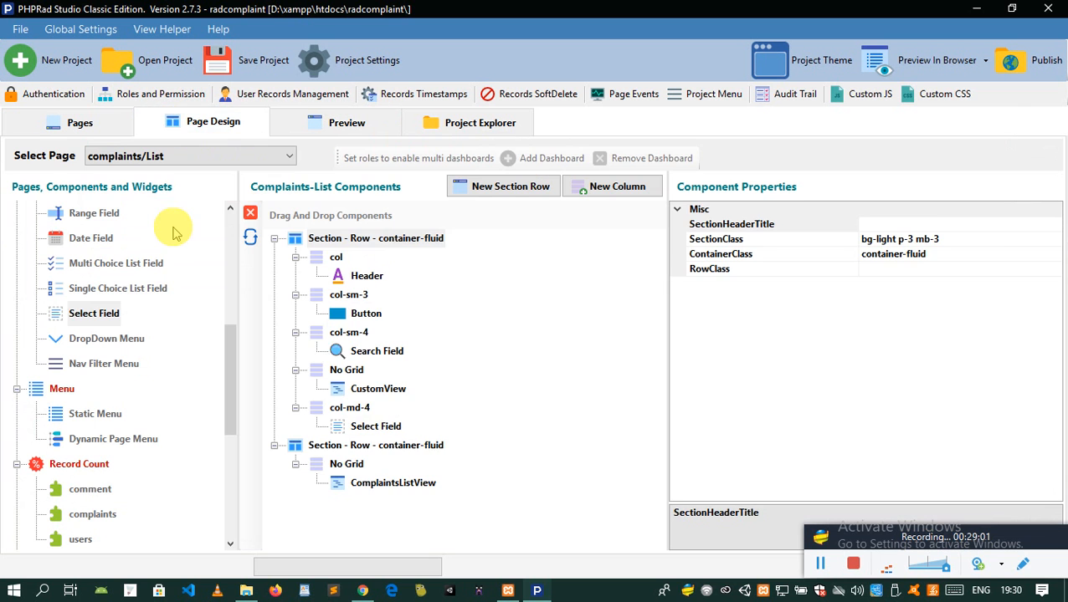
Add a Date Field below the status filter and bind it to complaints.date
click(368, 428)
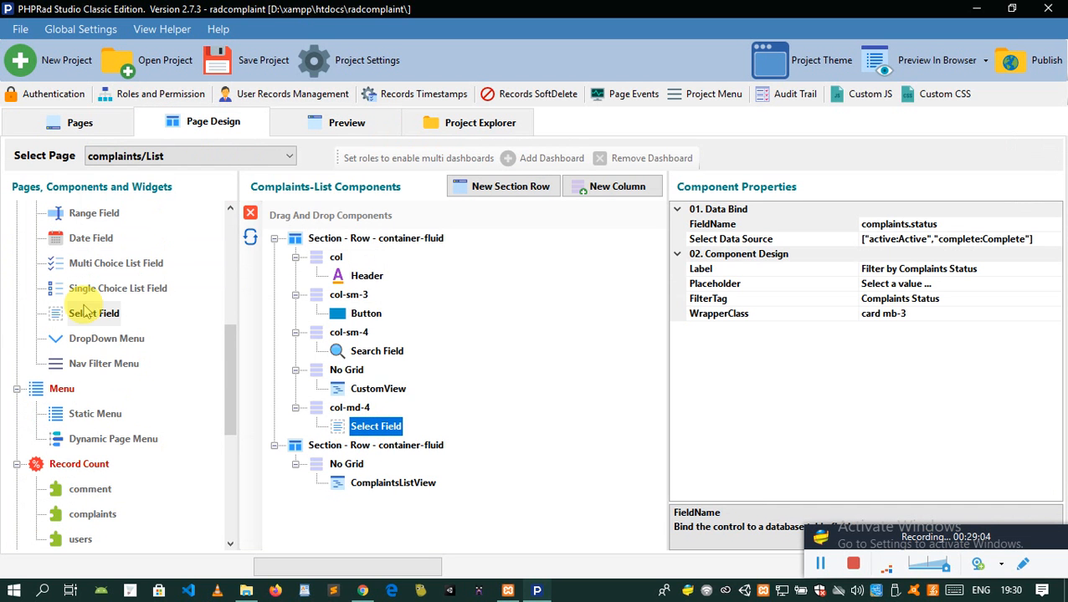
click(81, 240)
drag(81, 240, 366, 428)
click(376, 447)
click(874, 224)
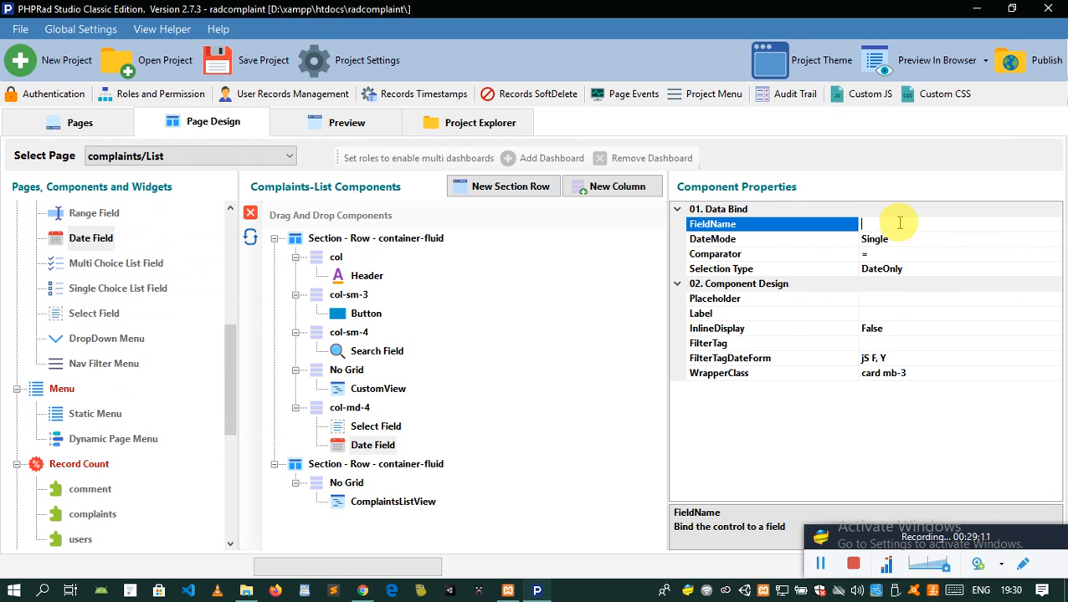
click(1054, 224)
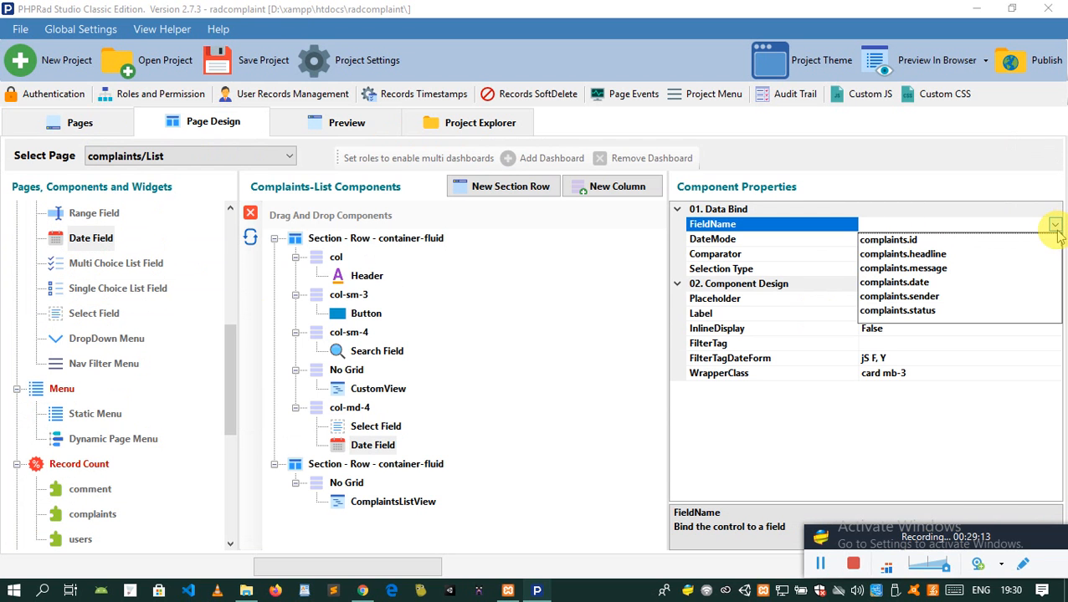
click(895, 281)
Set the date filter's DateMode to Range and preview the complaints page
click(908, 252)
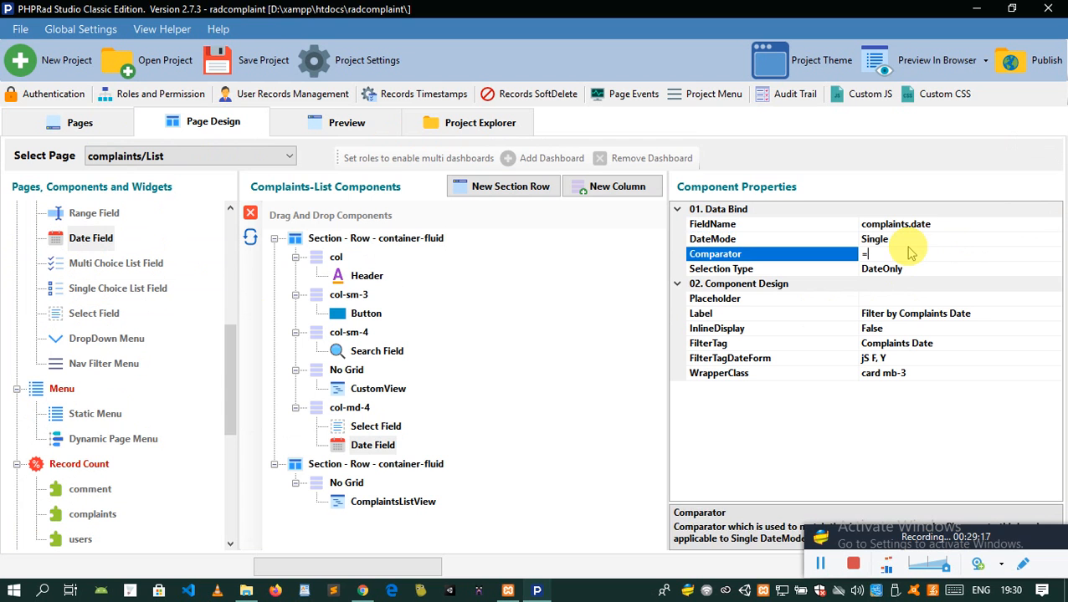
click(945, 239)
click(1053, 240)
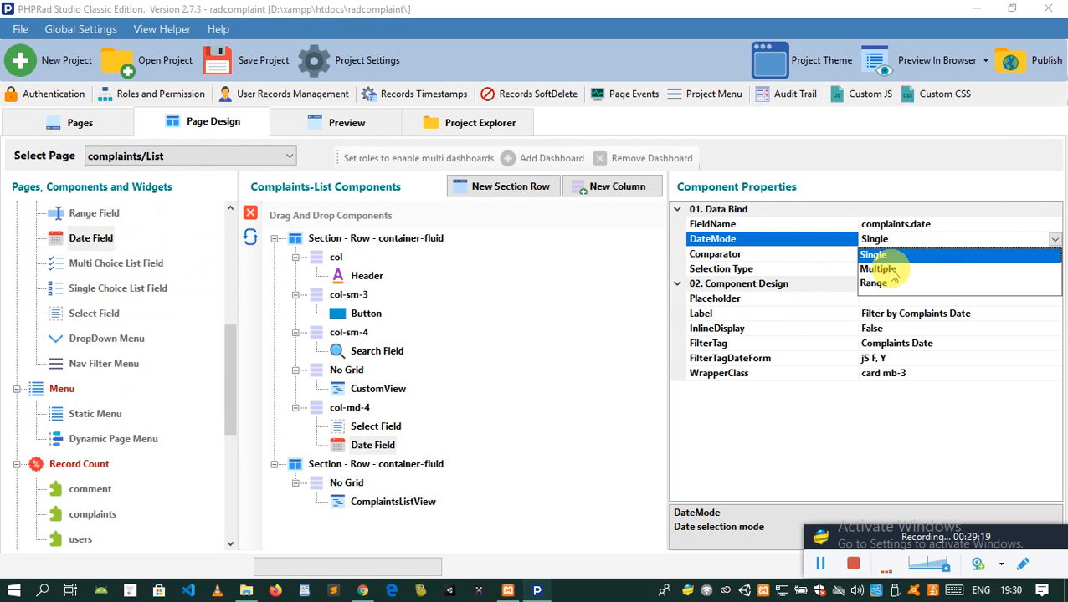
click(855, 456)
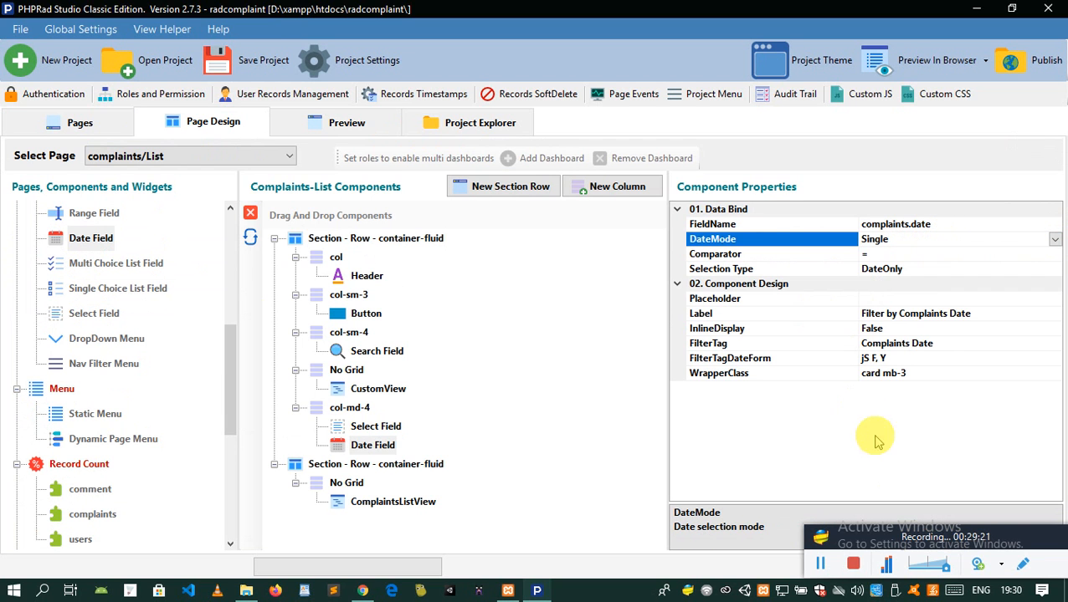
click(1054, 239)
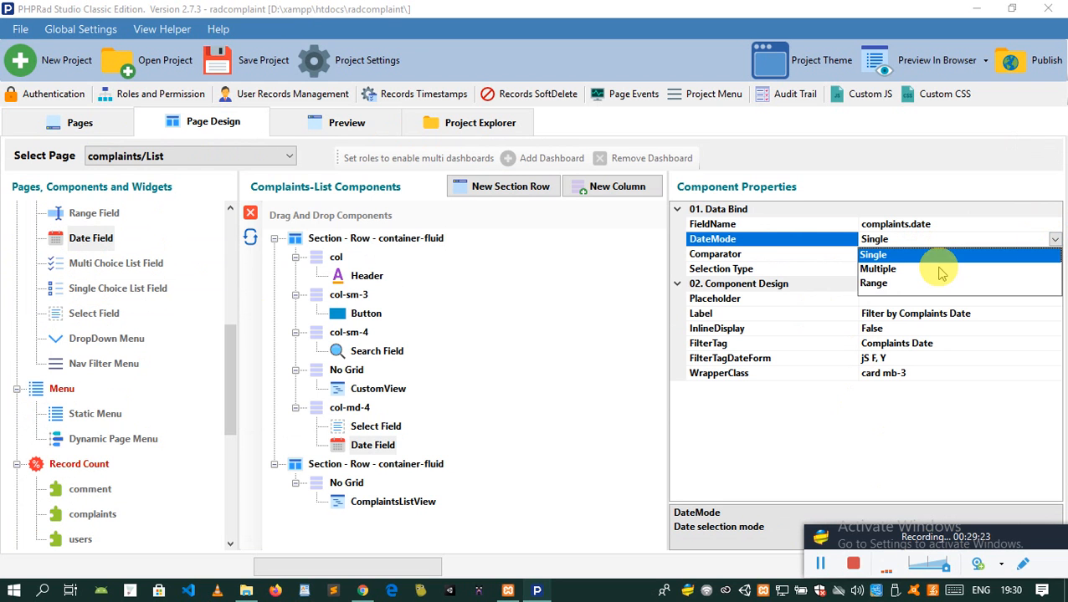
click(874, 284)
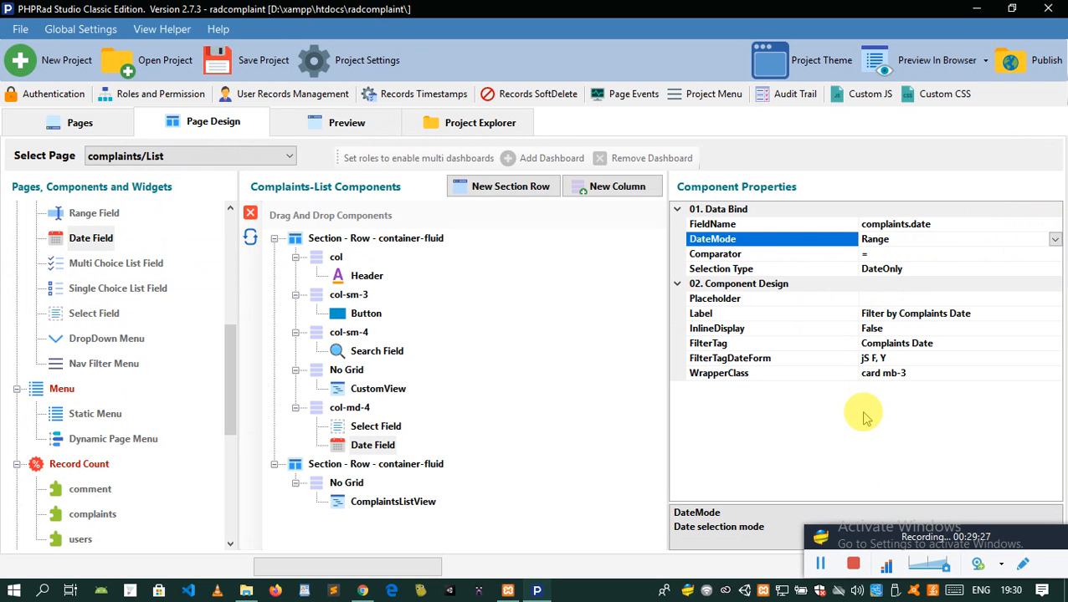
click(387, 122)
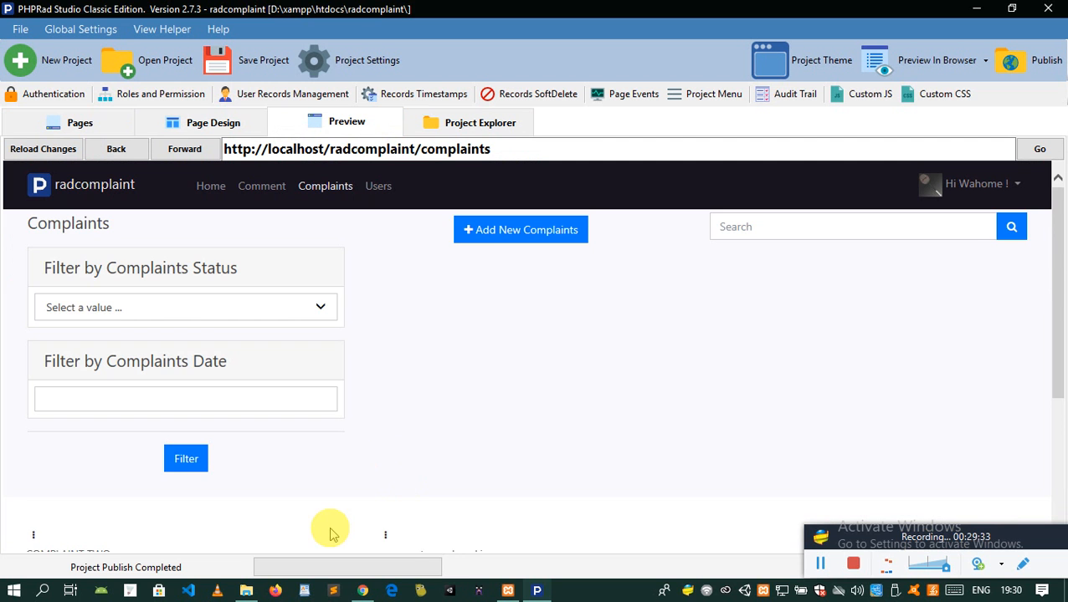
Change the List Page date field's format from --relative_date-- to --human_datetime--, then preview
scroll(330, 532, down, 3)
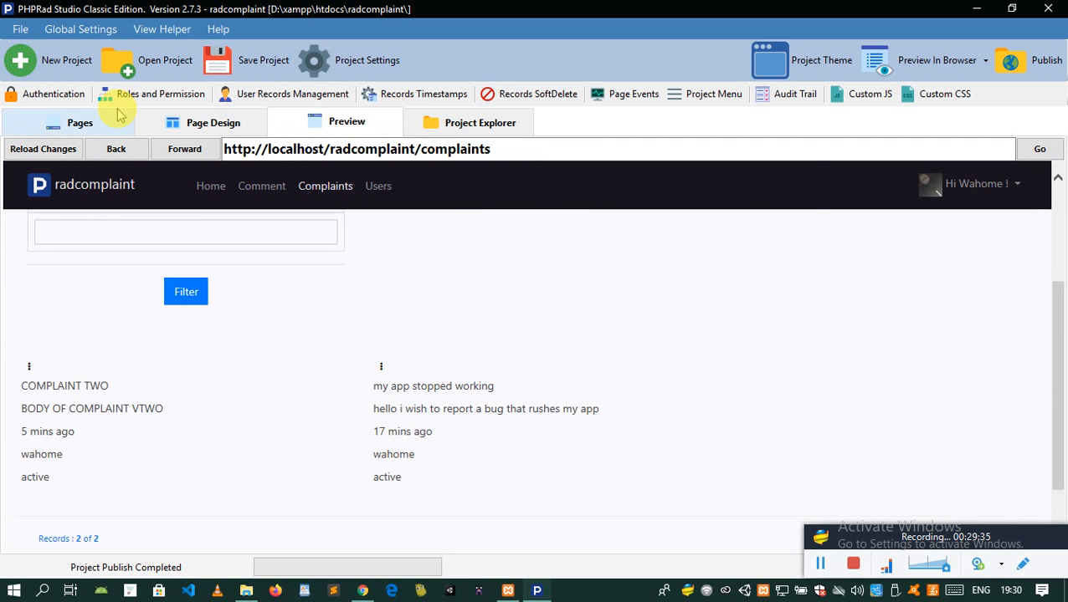
click(62, 127)
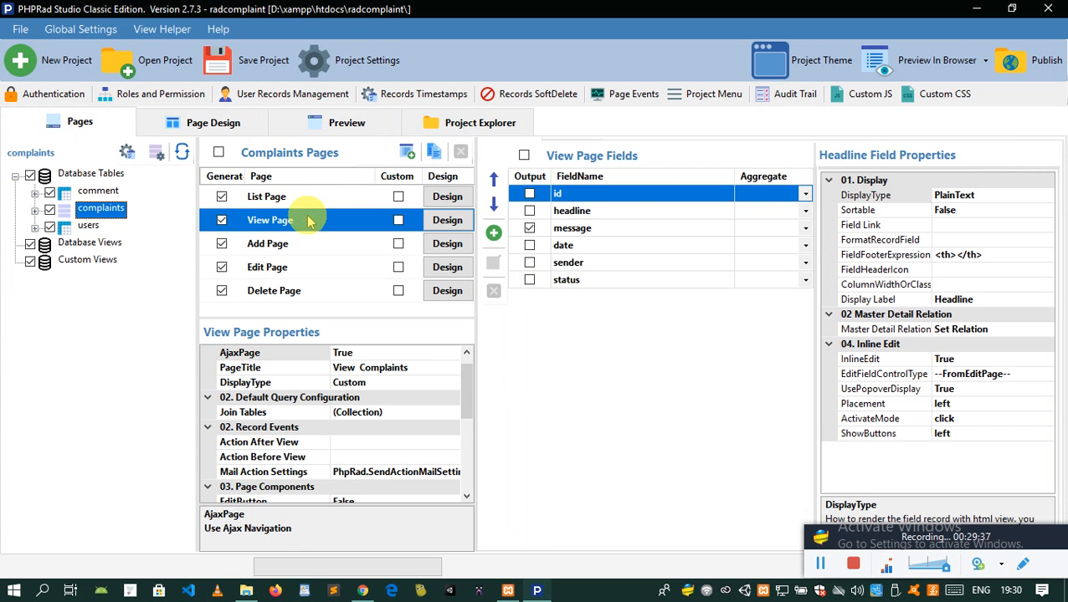
click(307, 202)
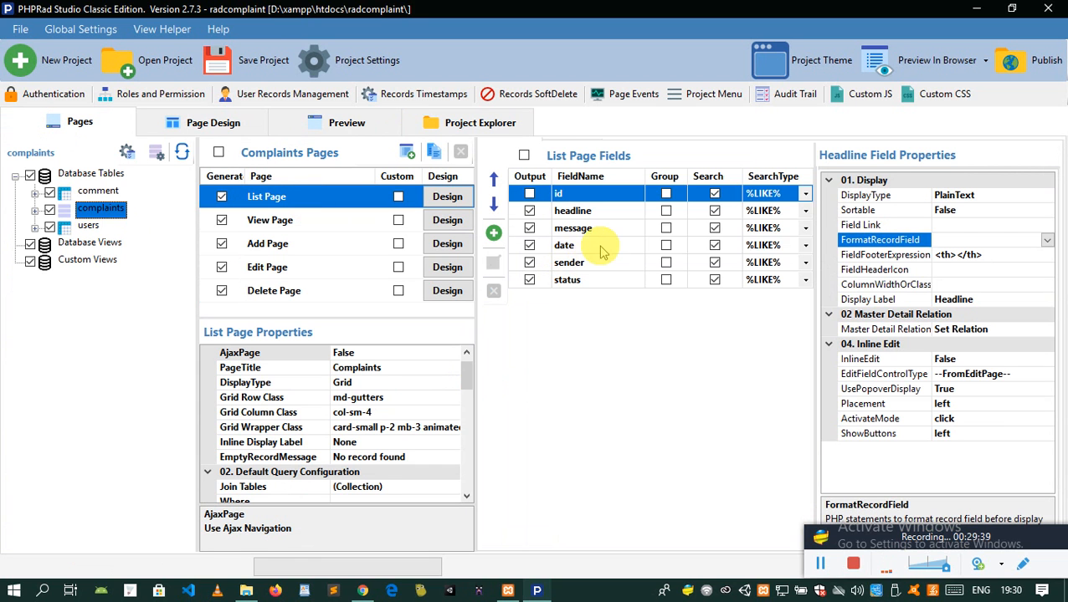
click(577, 244)
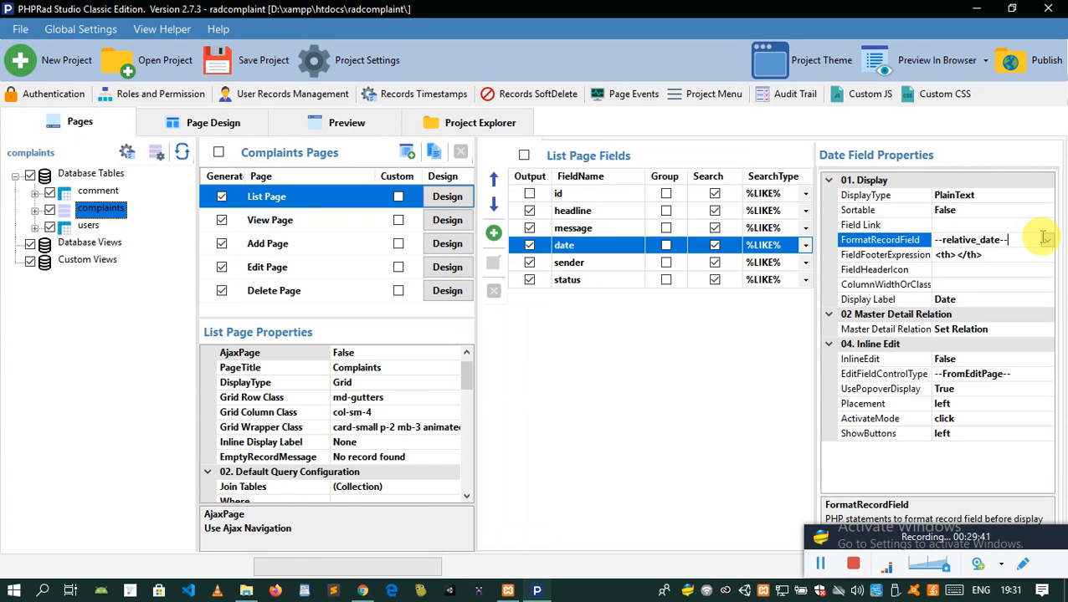
click(1047, 240)
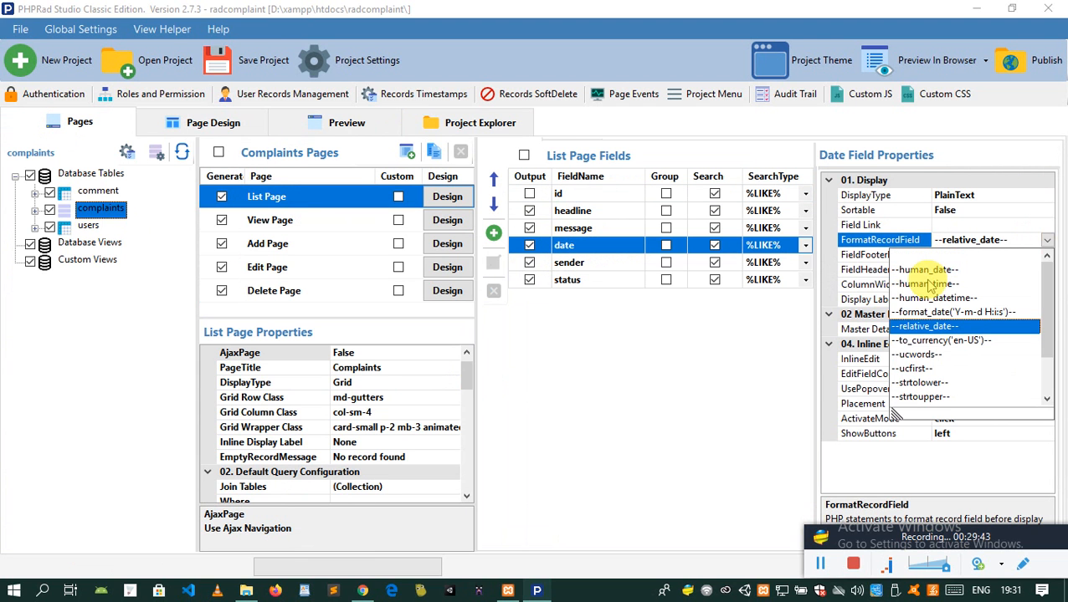
click(928, 284)
click(1046, 240)
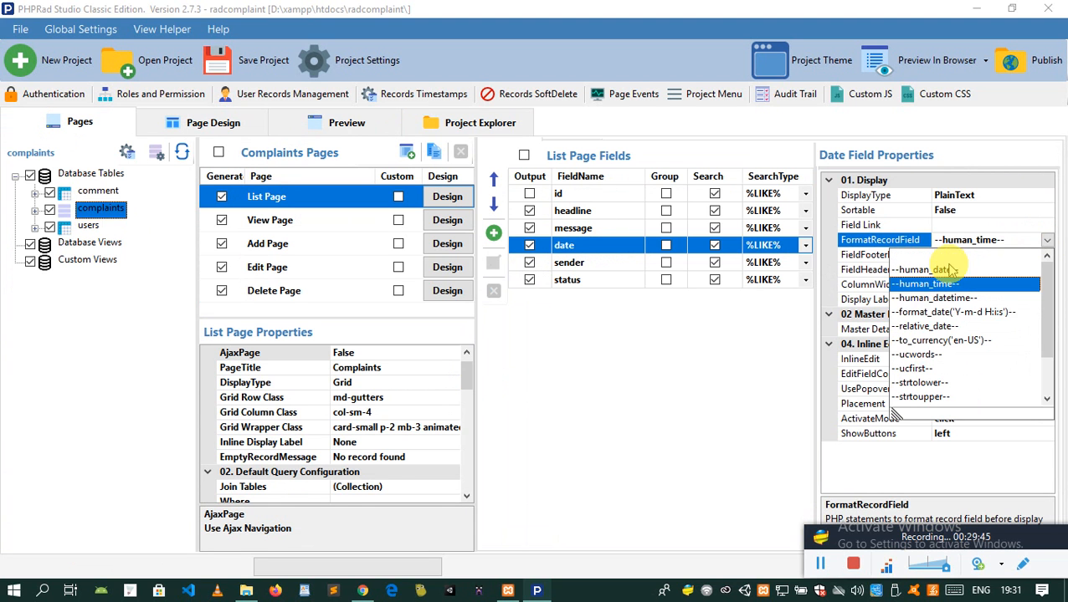
click(930, 298)
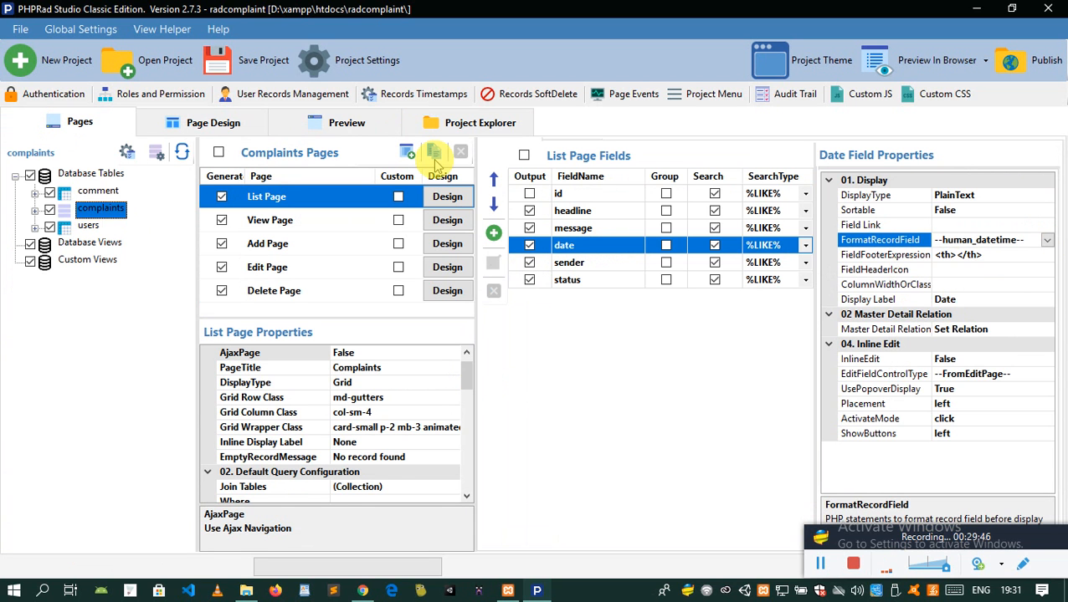
click(317, 125)
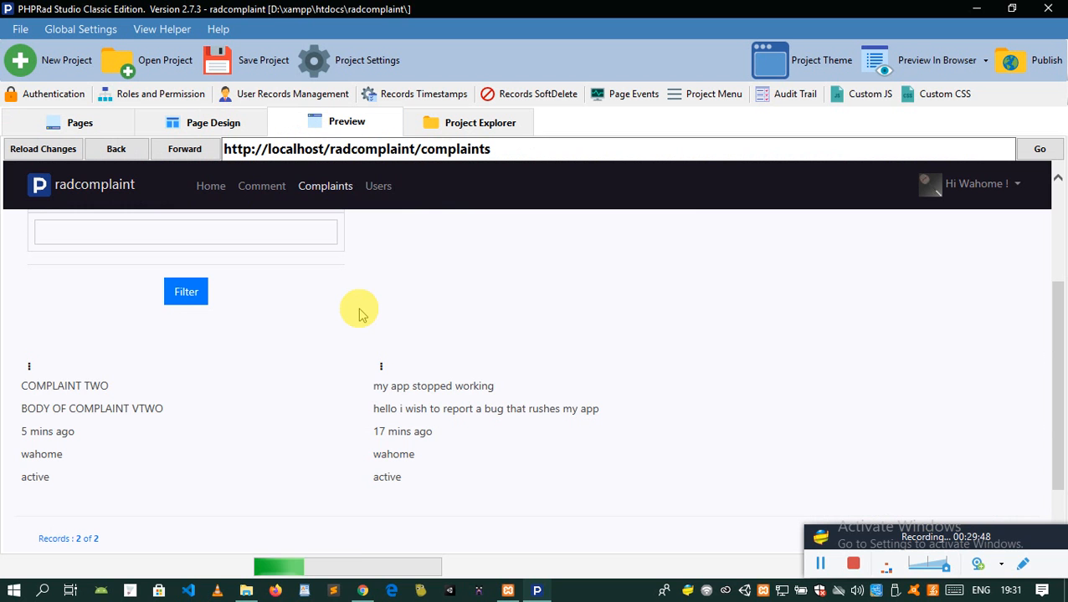
Filter the preview by Active status, try the date filter, then switch to the Chrome login page
scroll(366, 374, up, 2)
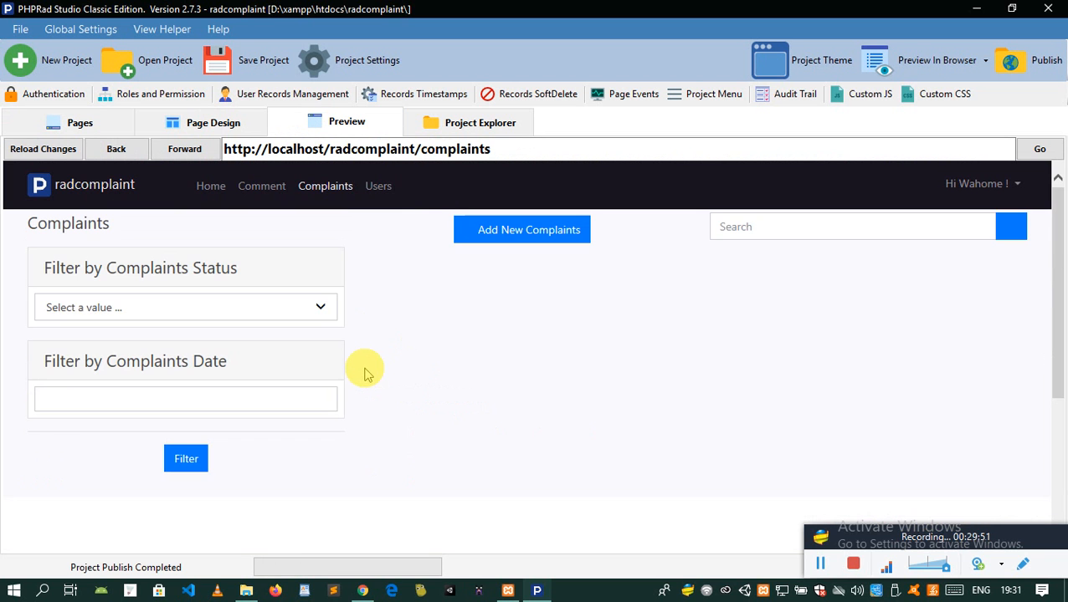
scroll(366, 374, down, 2)
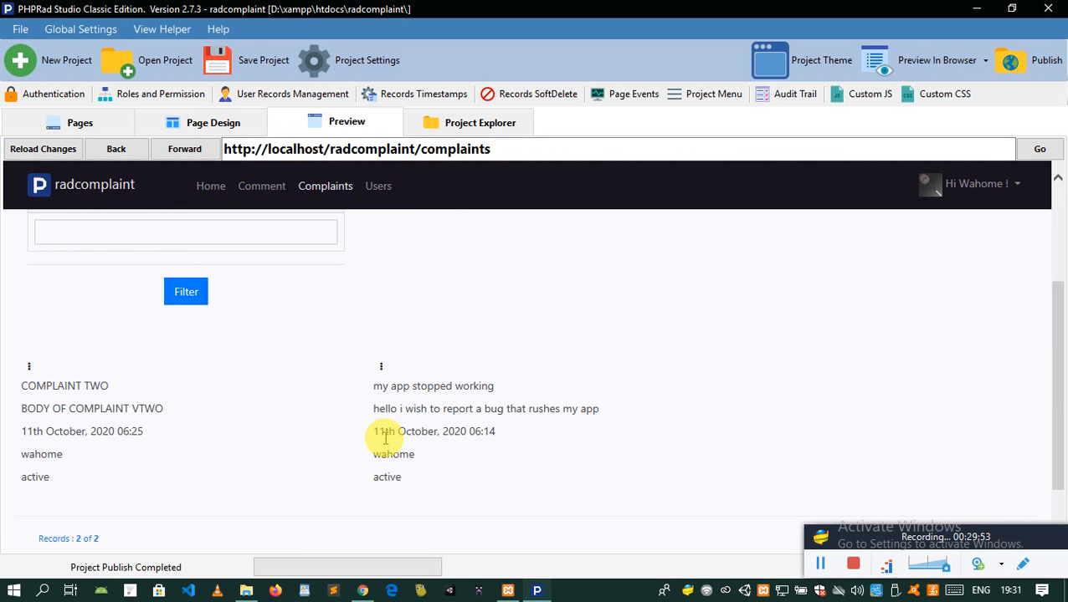
drag(370, 431, 494, 433)
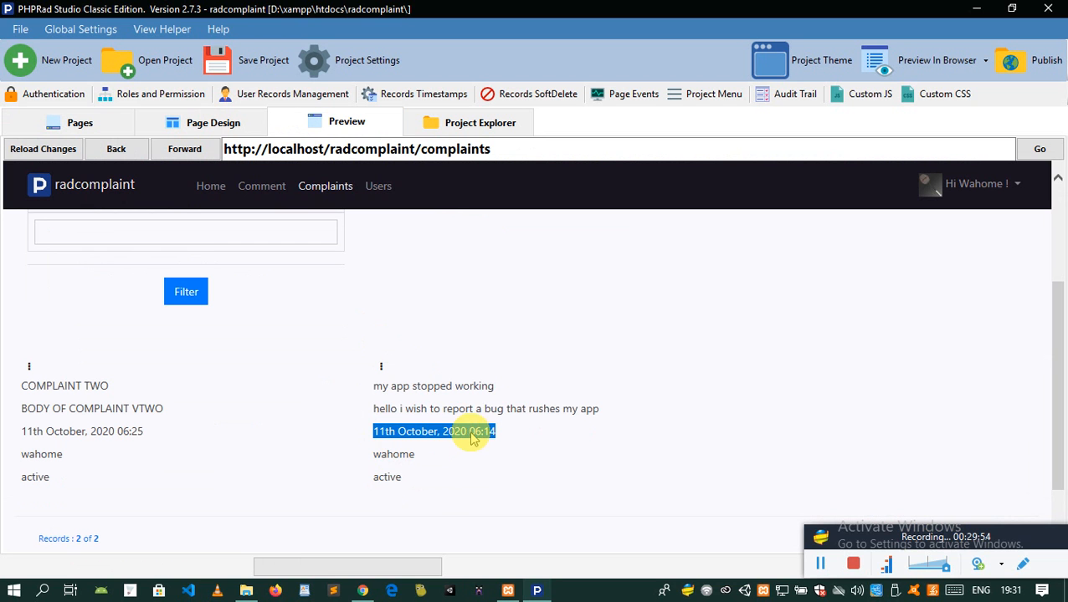
drag(21, 432, 143, 432)
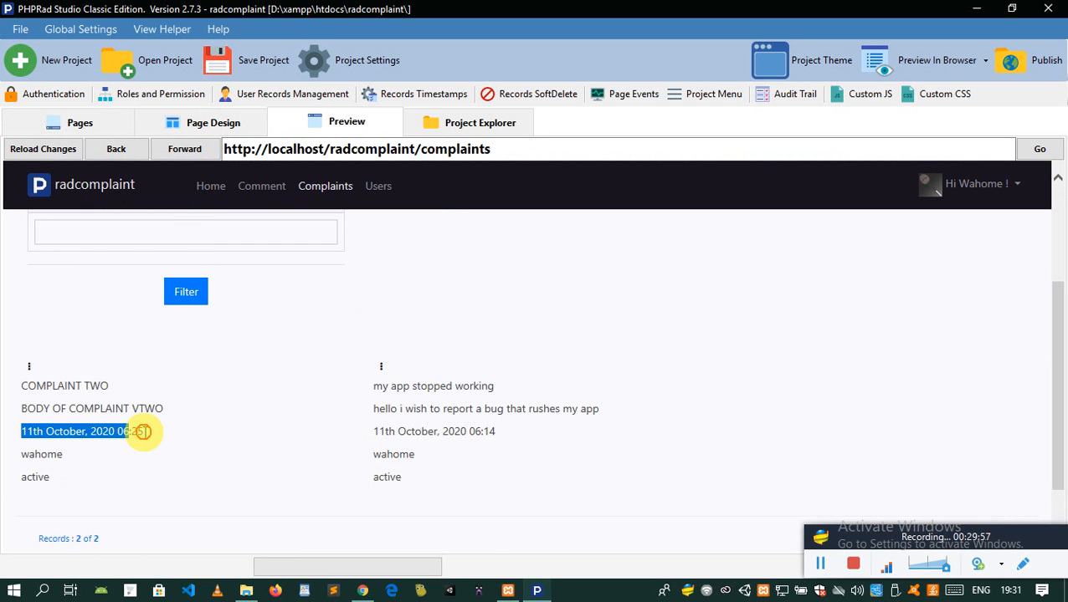
scroll(143, 432, up, 1)
click(174, 259)
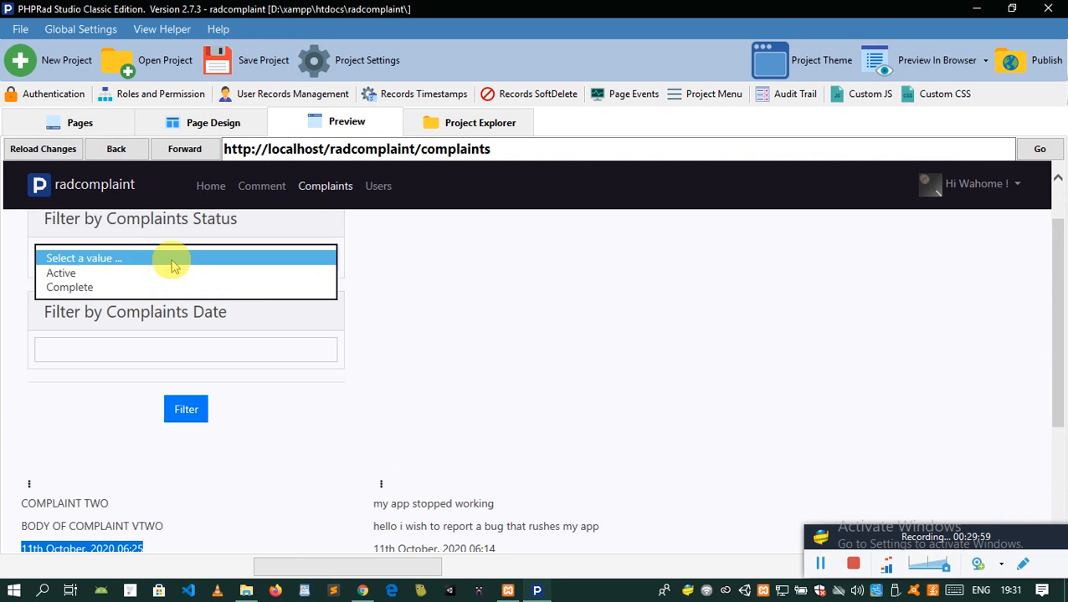
click(82, 278)
scroll(148, 295, down, 1)
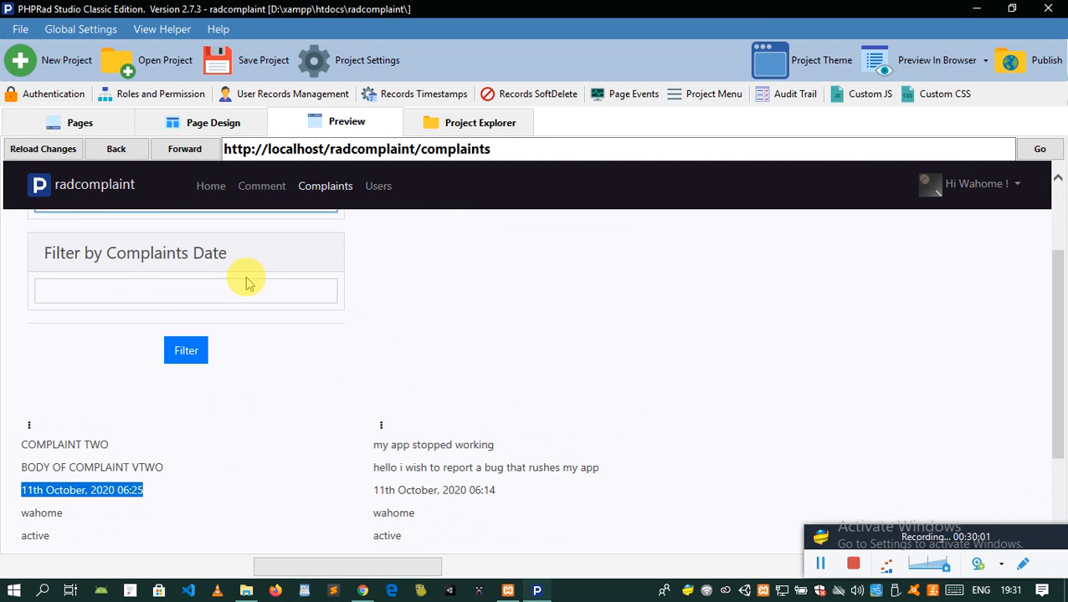
click(142, 288)
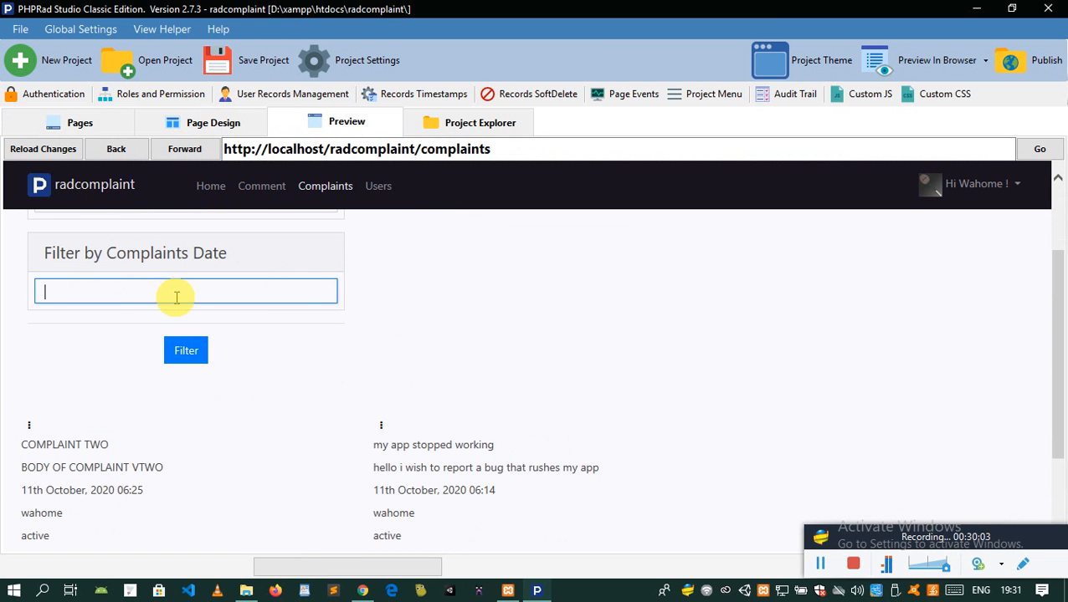
click(362, 591)
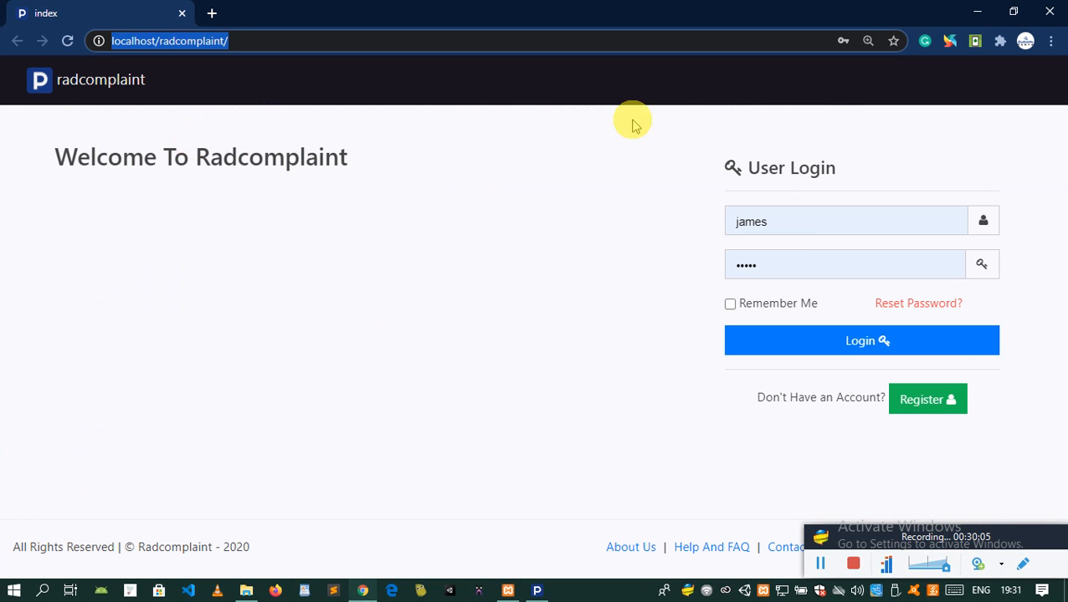
Replace the username with a different saved account's login and sign in to radcomplaint
click(801, 221)
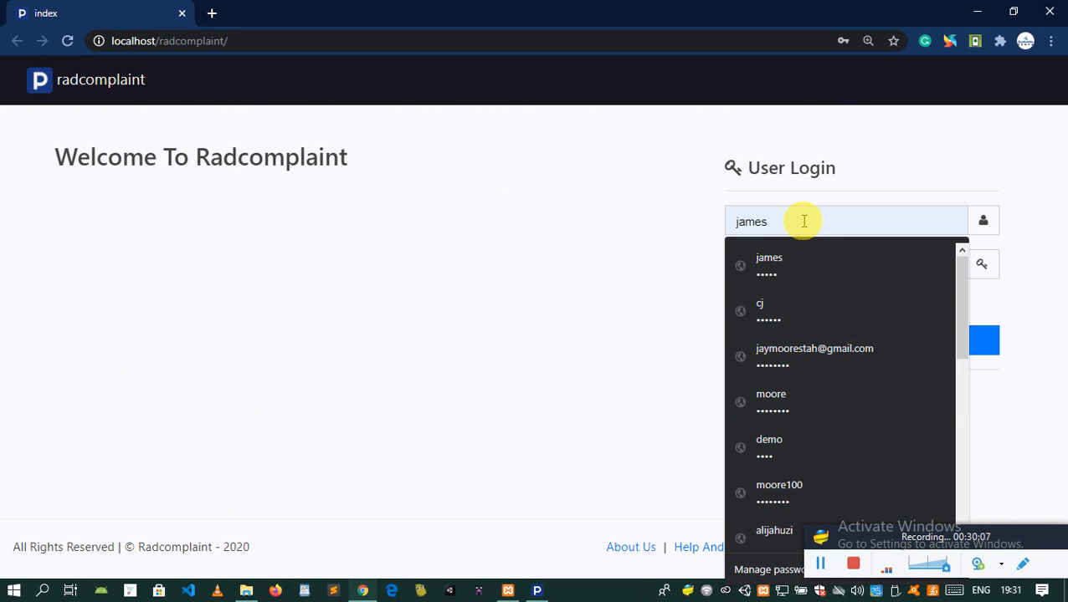
drag(803, 220, 734, 219)
key(BackSpace)
text(user)
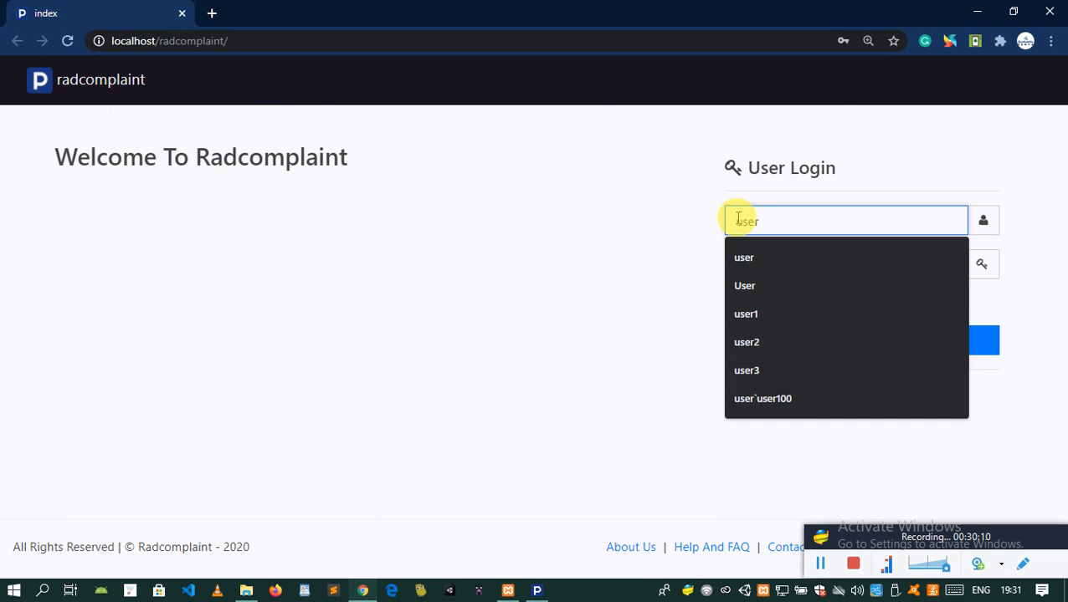
key(Return)
key(Tab)
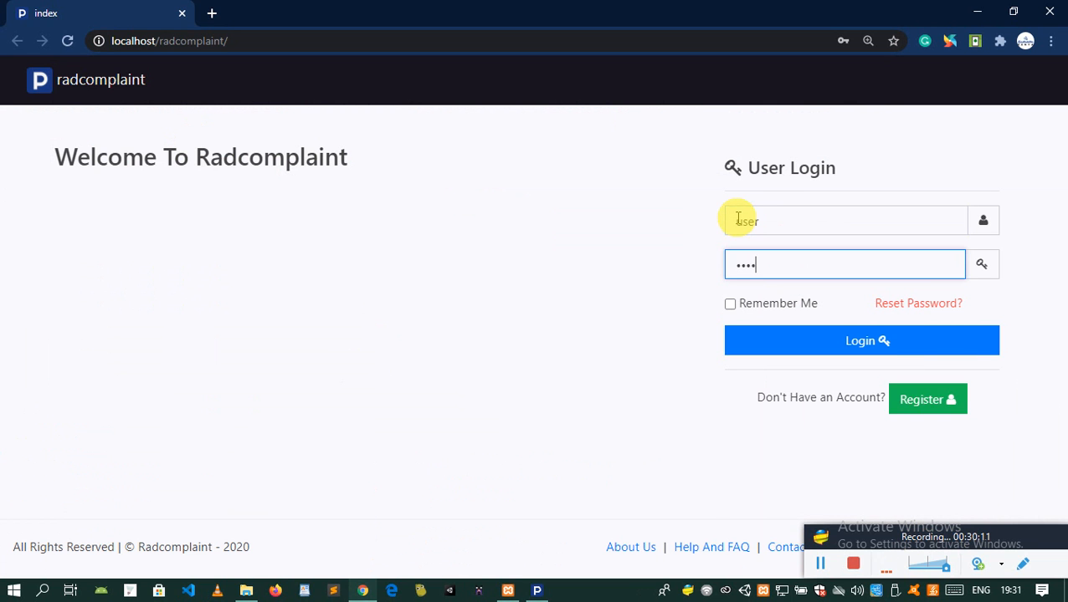
click(857, 350)
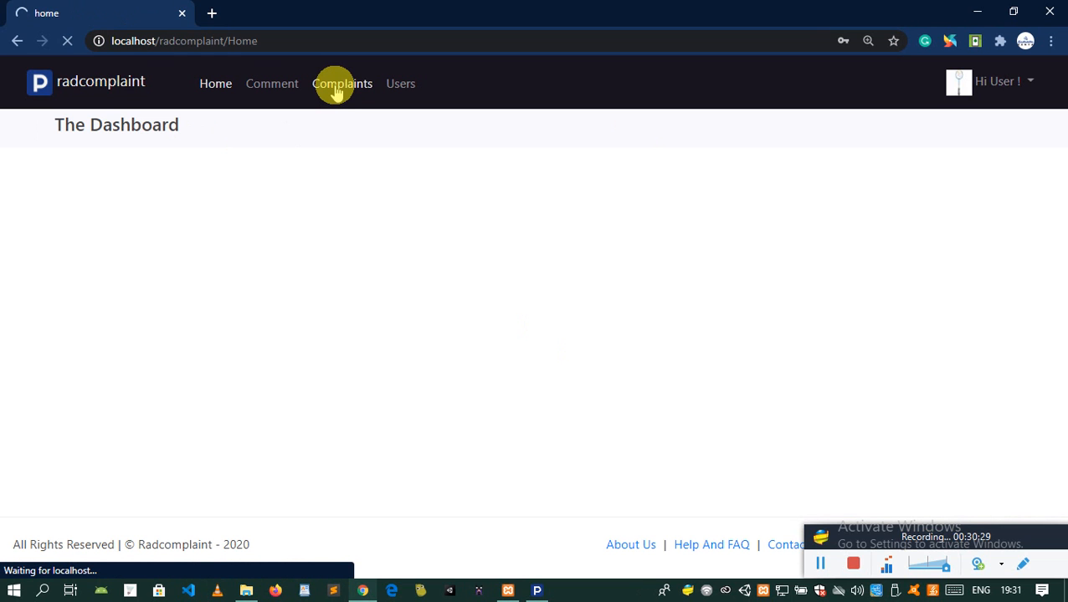
Open the radcomplaint Complaints page and set its status filter to Active
click(337, 86)
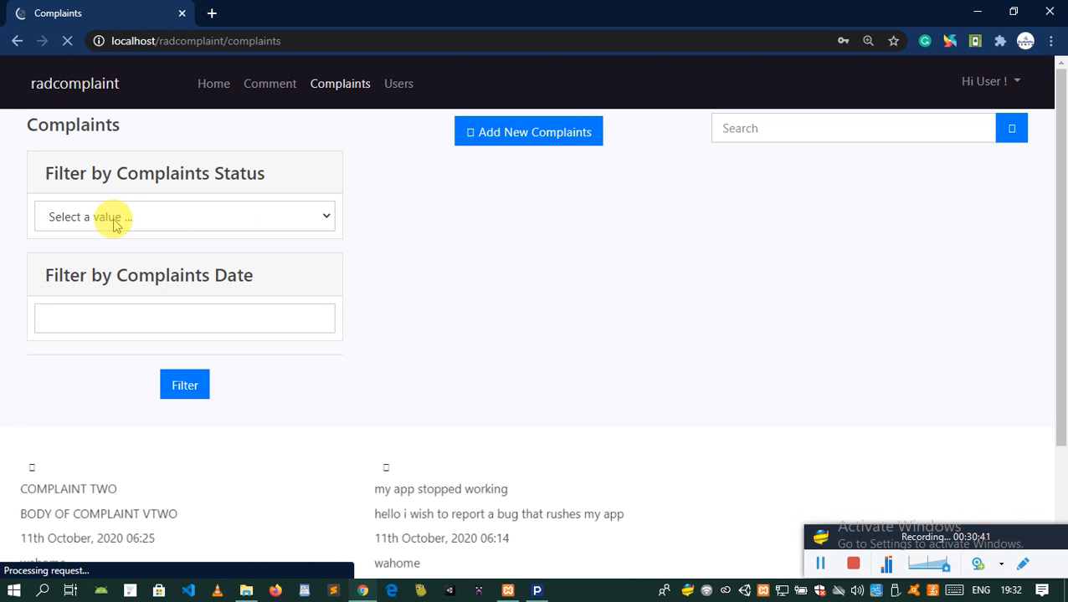
click(117, 221)
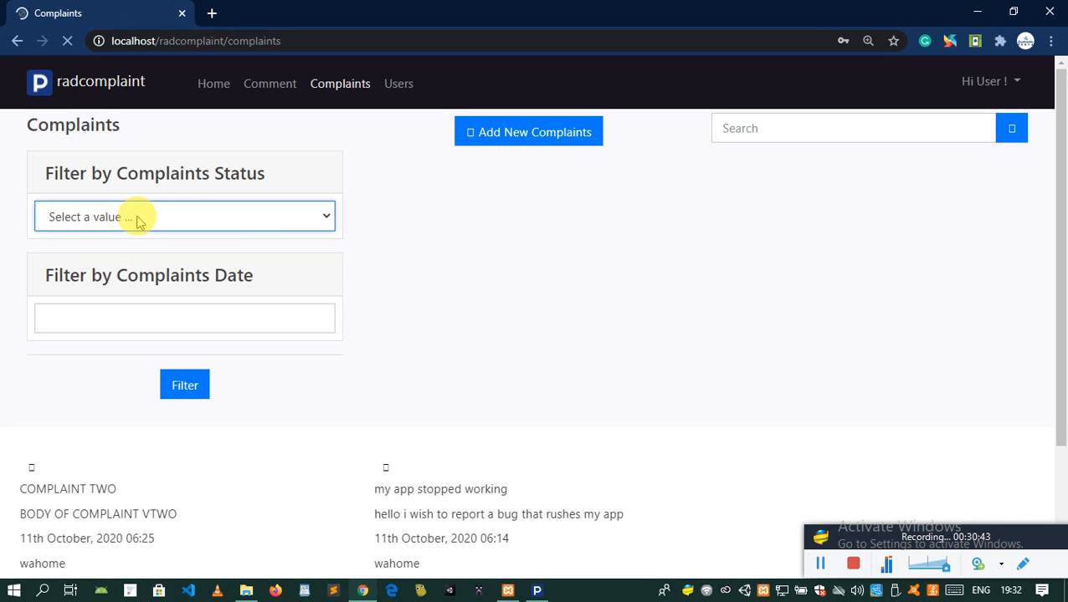
click(139, 223)
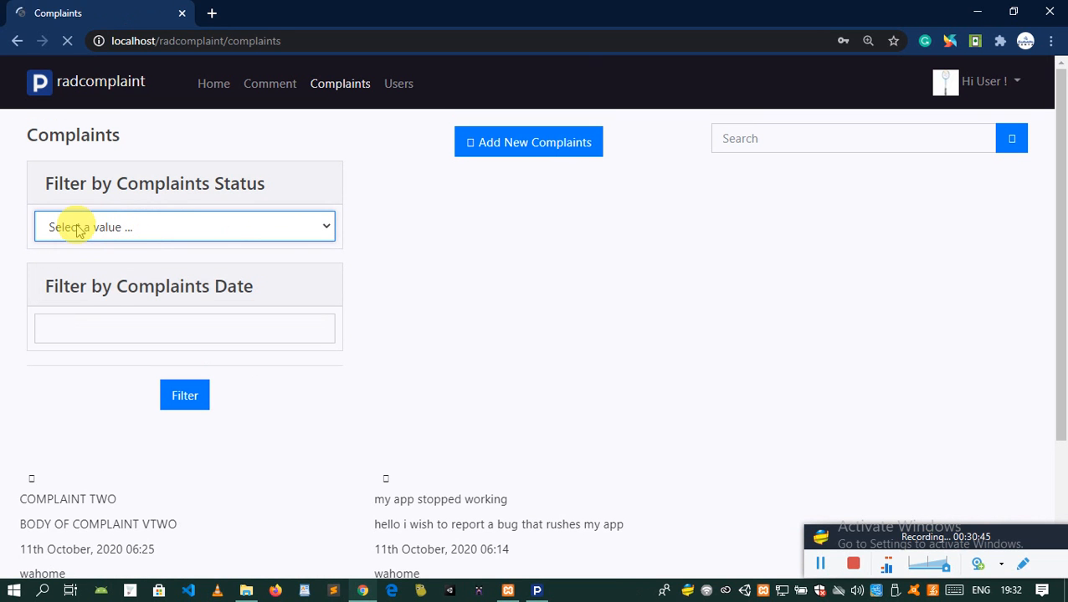
click(117, 230)
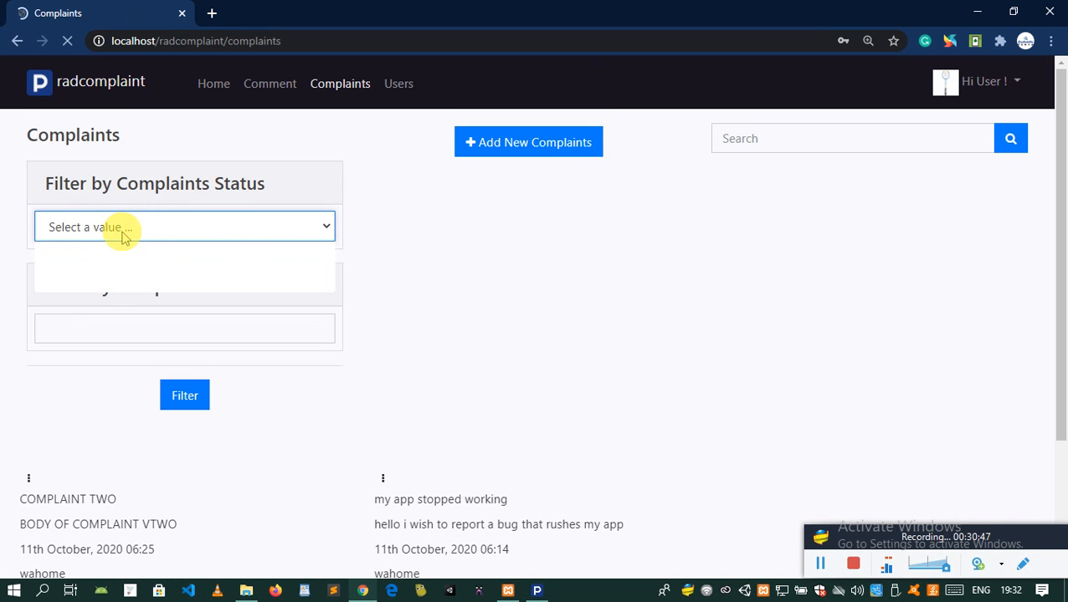
click(68, 268)
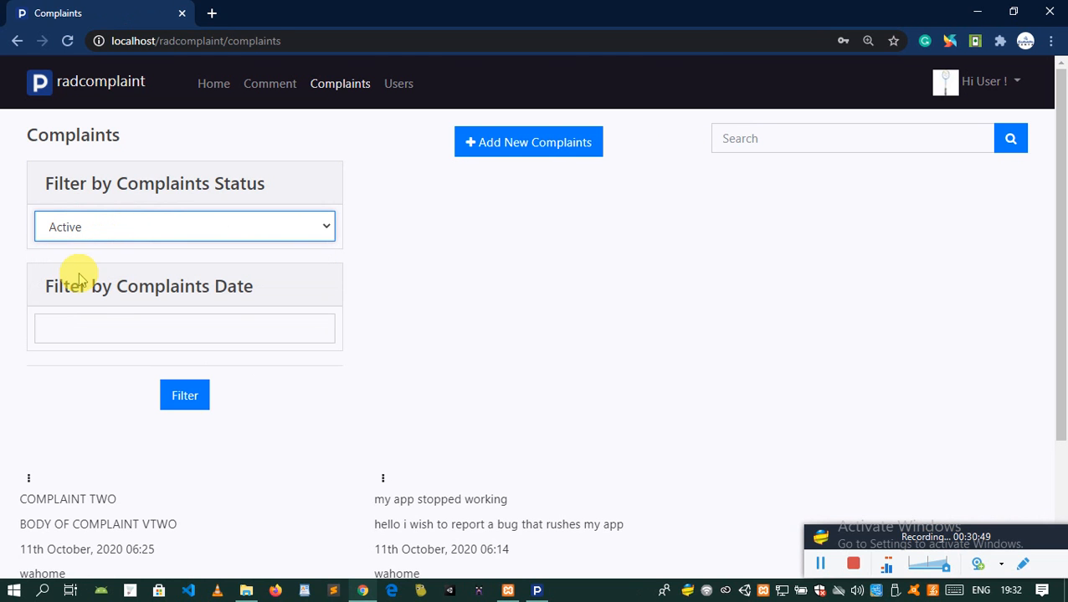
Dismiss Chrome's password warning, check the empty date filter, and return to PHPRad Studio
click(100, 334)
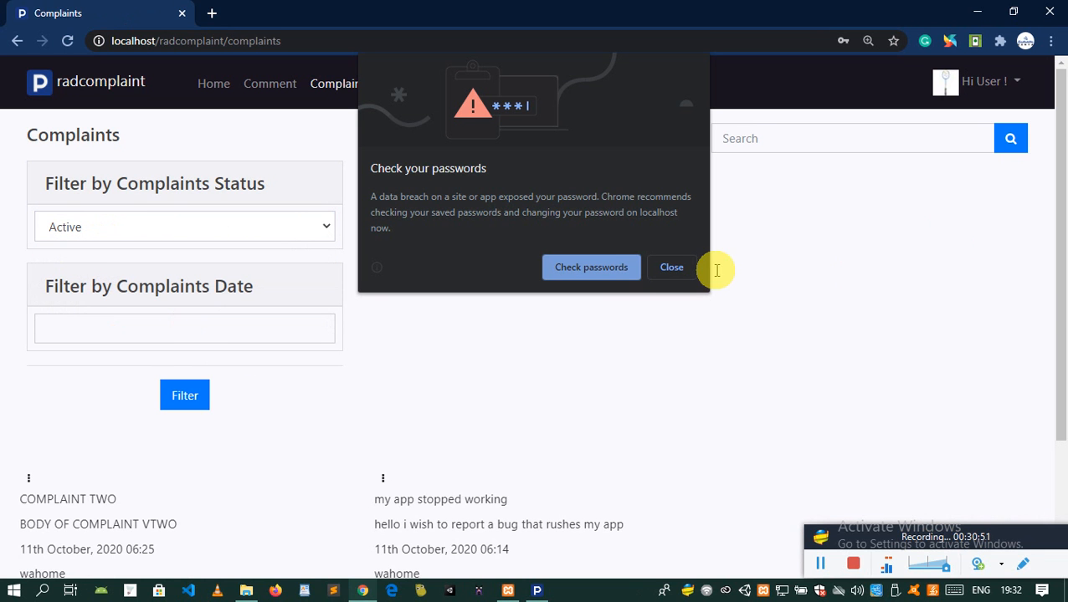
click(661, 269)
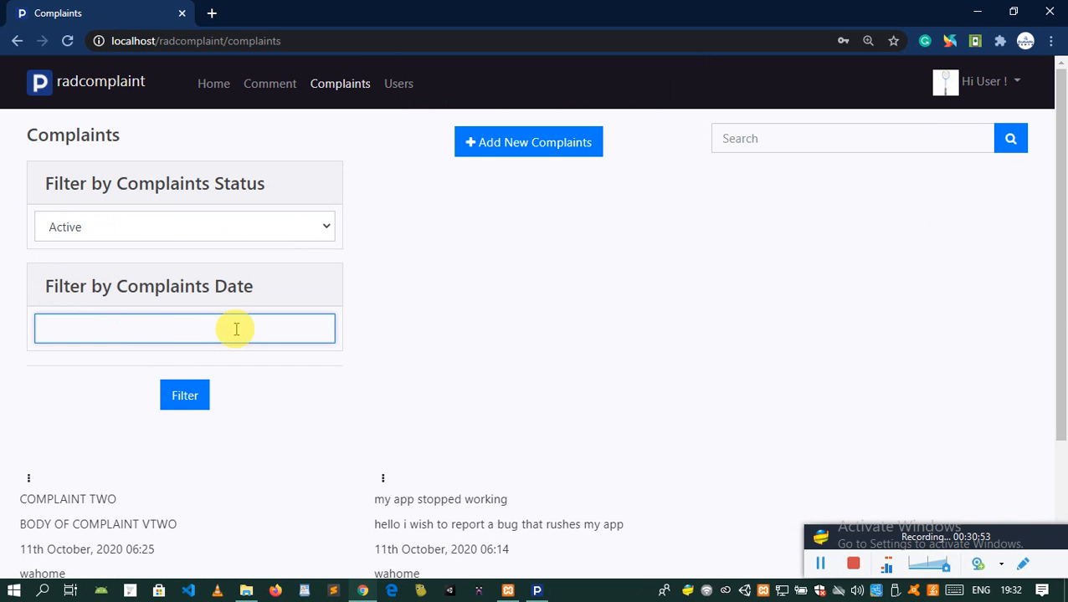
click(365, 384)
click(146, 327)
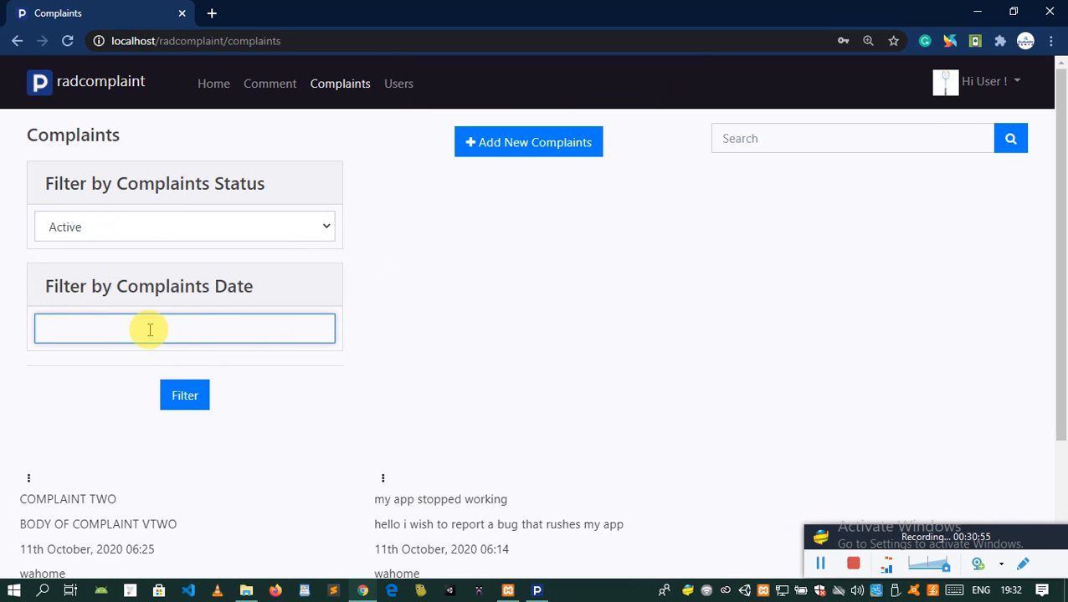
click(538, 591)
Change the complaints Date Field's DateMode from Range to Single and publish the preview
click(149, 124)
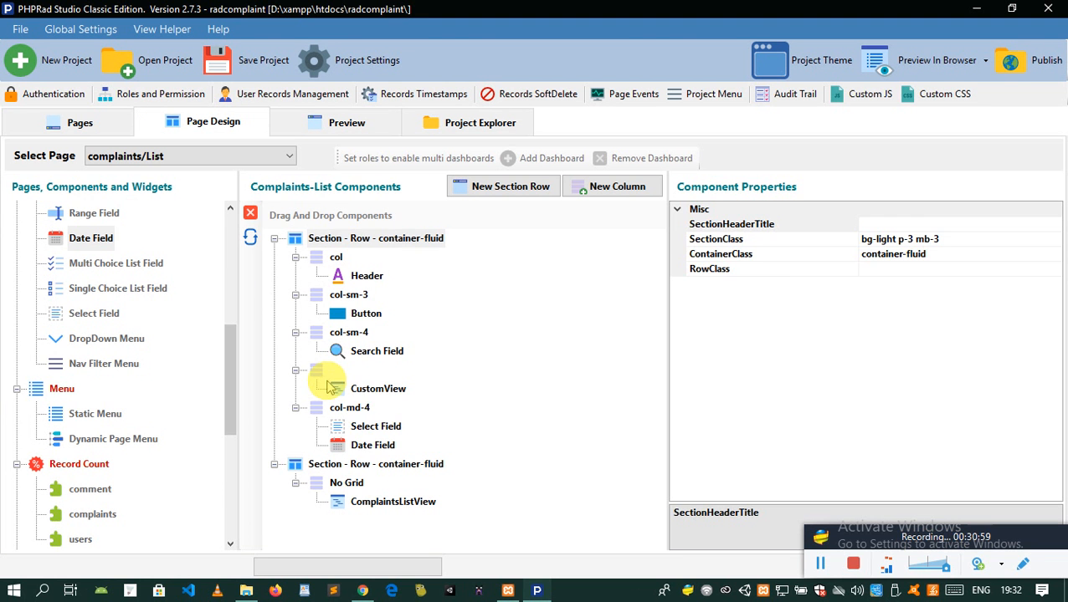
click(368, 443)
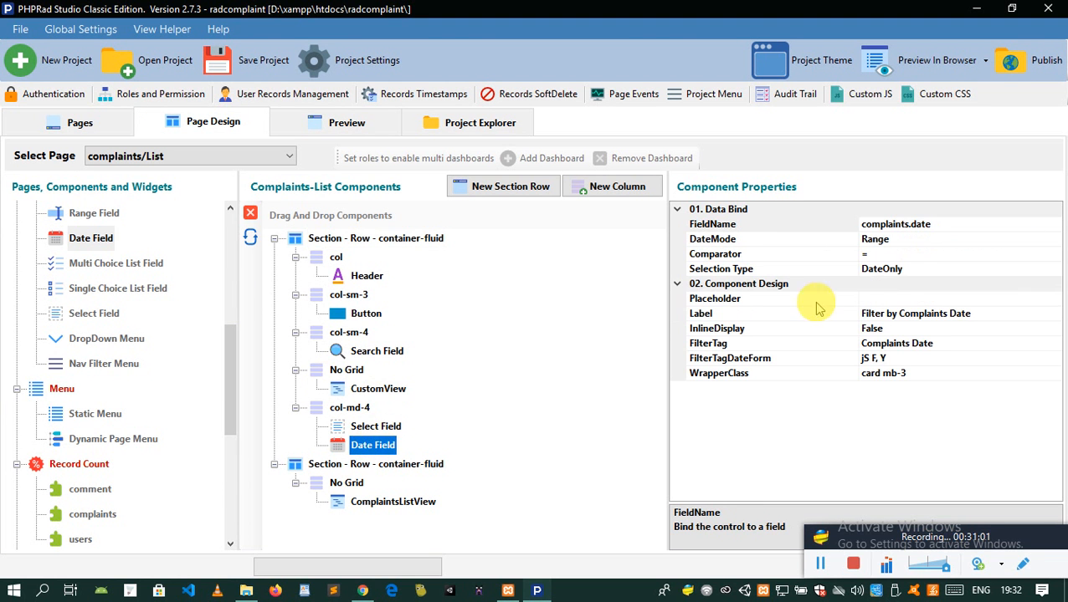
click(929, 226)
click(910, 252)
double_click(907, 241)
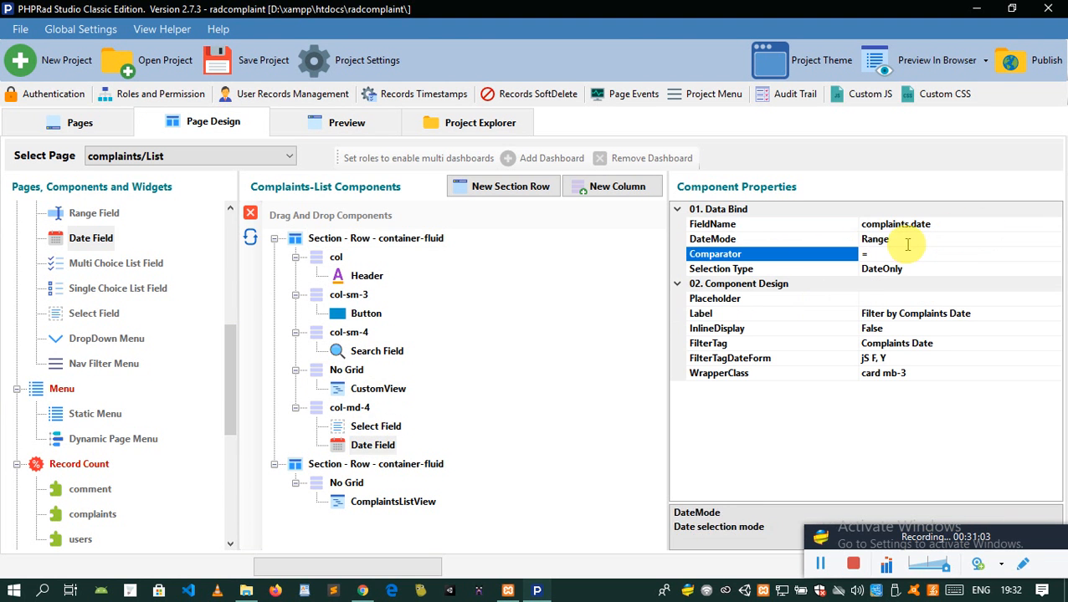
double_click(907, 241)
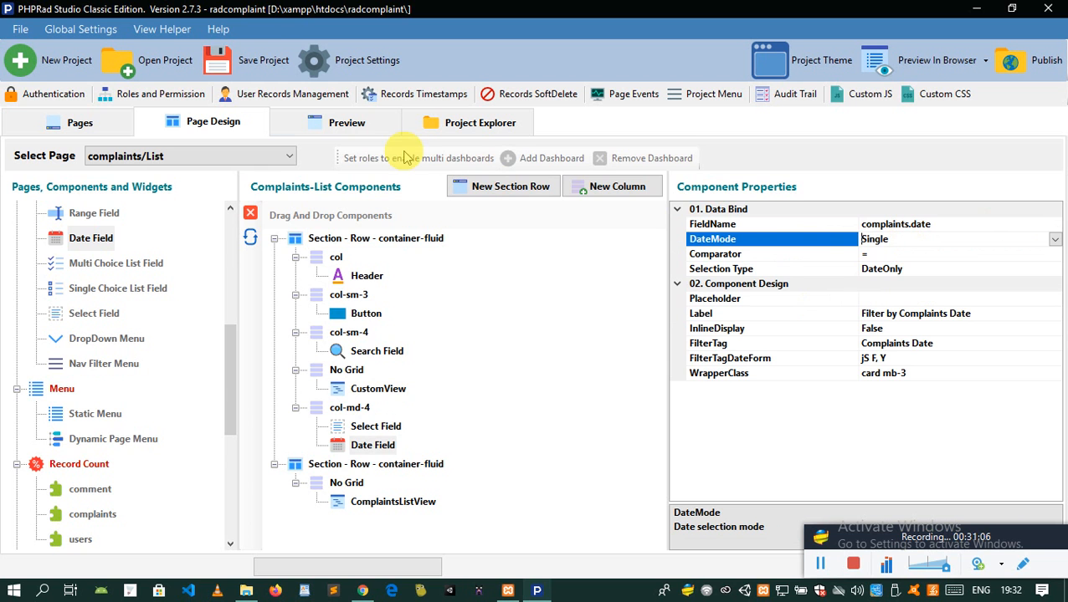
click(342, 123)
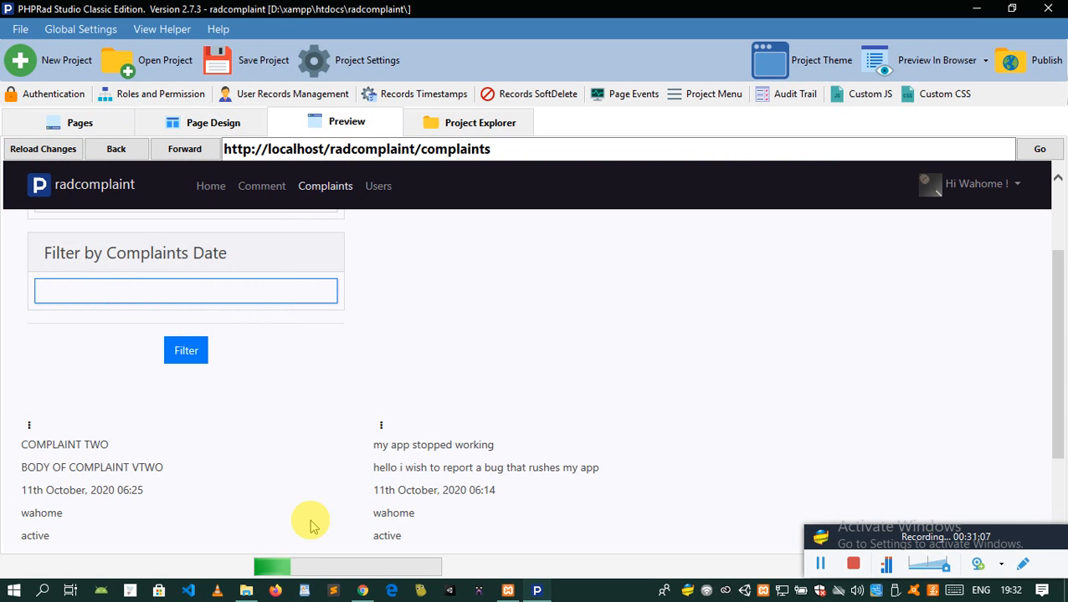
Reload the Complaints page in Chrome, test the single-date field, then reopen the complaints/List design
click(363, 591)
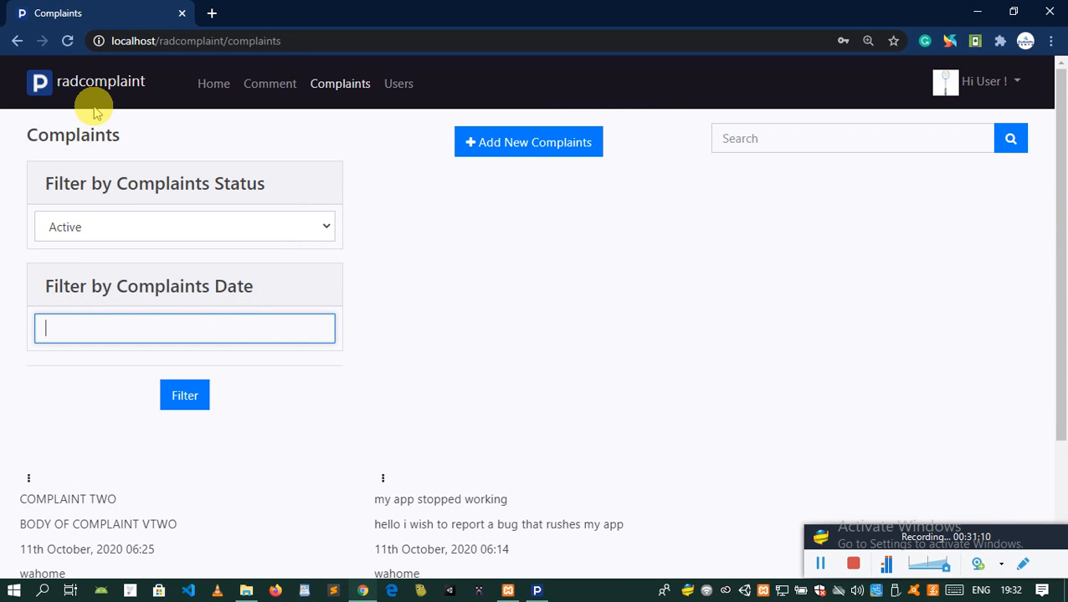
click(67, 41)
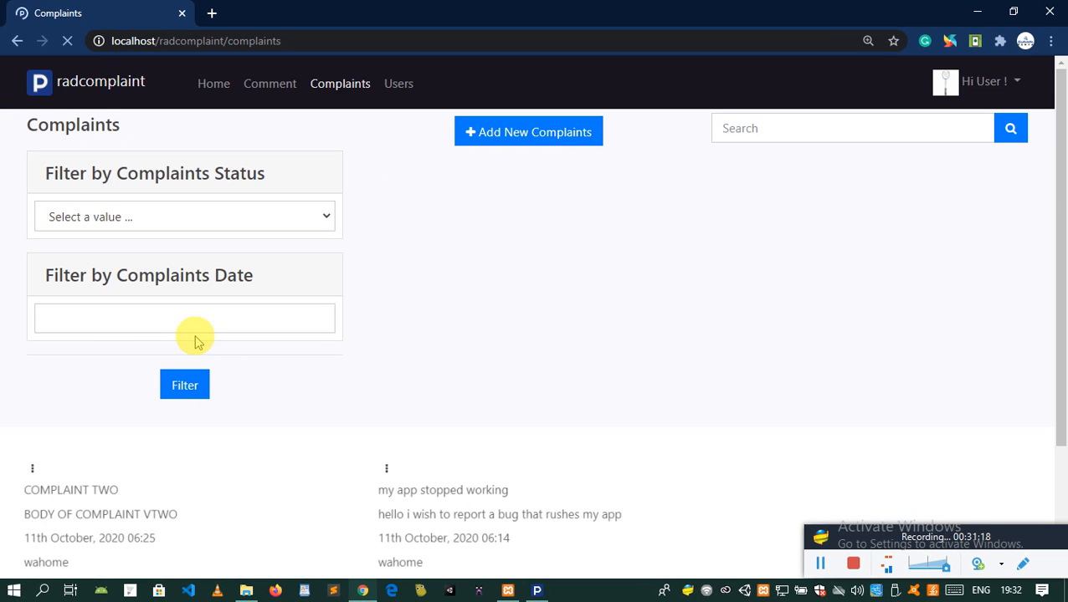
click(189, 323)
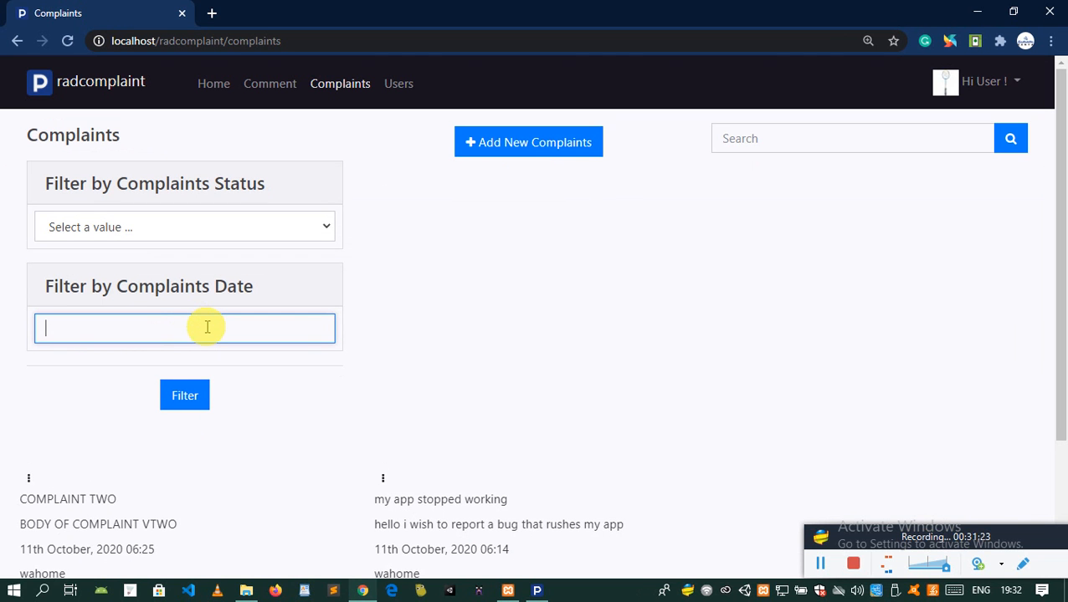
click(206, 327)
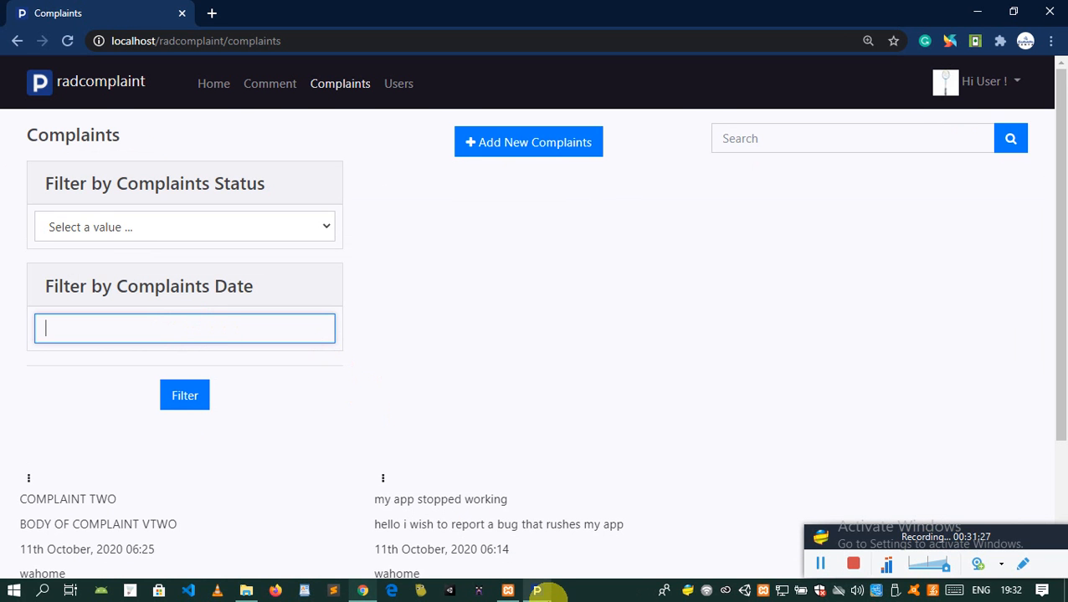
click(538, 591)
click(213, 122)
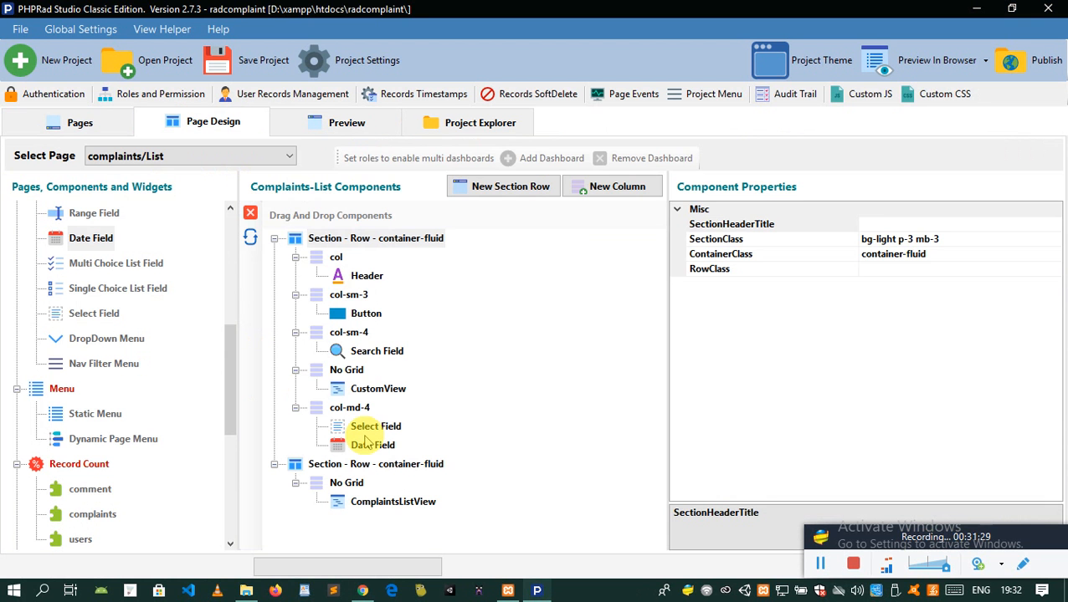
Change the Date Field's Selection Type from DateOnly to DateTime
click(373, 445)
click(933, 224)
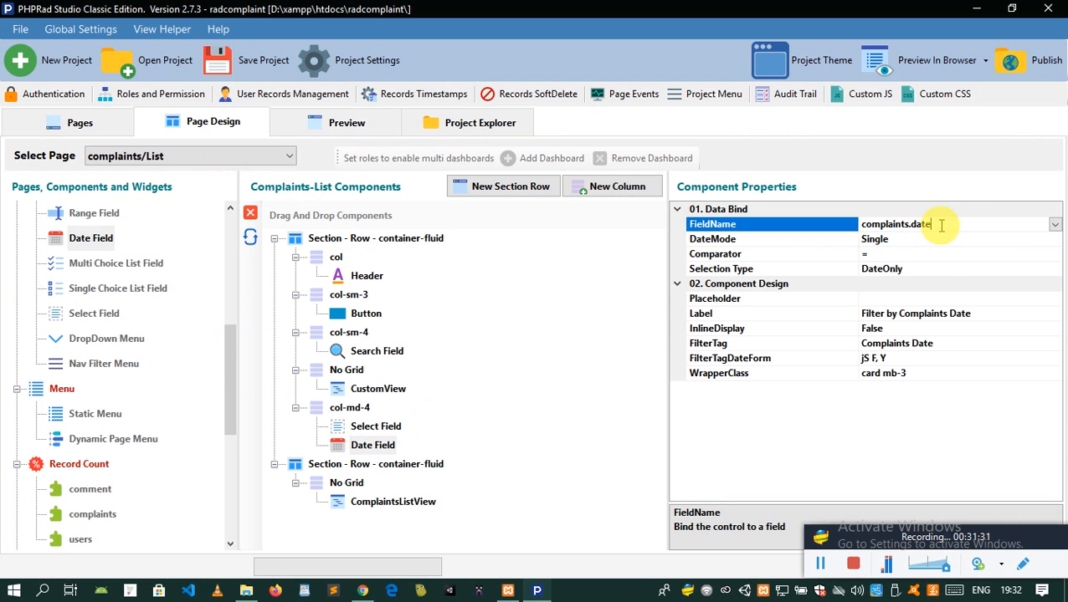
click(923, 265)
double_click(925, 266)
double_click(924, 265)
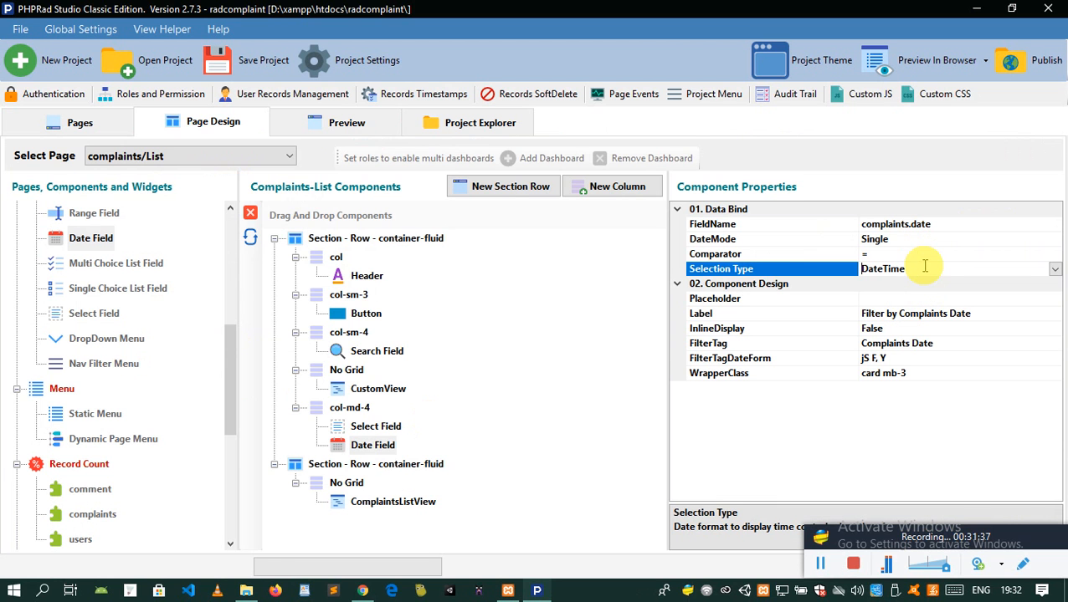
Publish the preview, test the Complaints Date input, and switch to Chrome
click(367, 117)
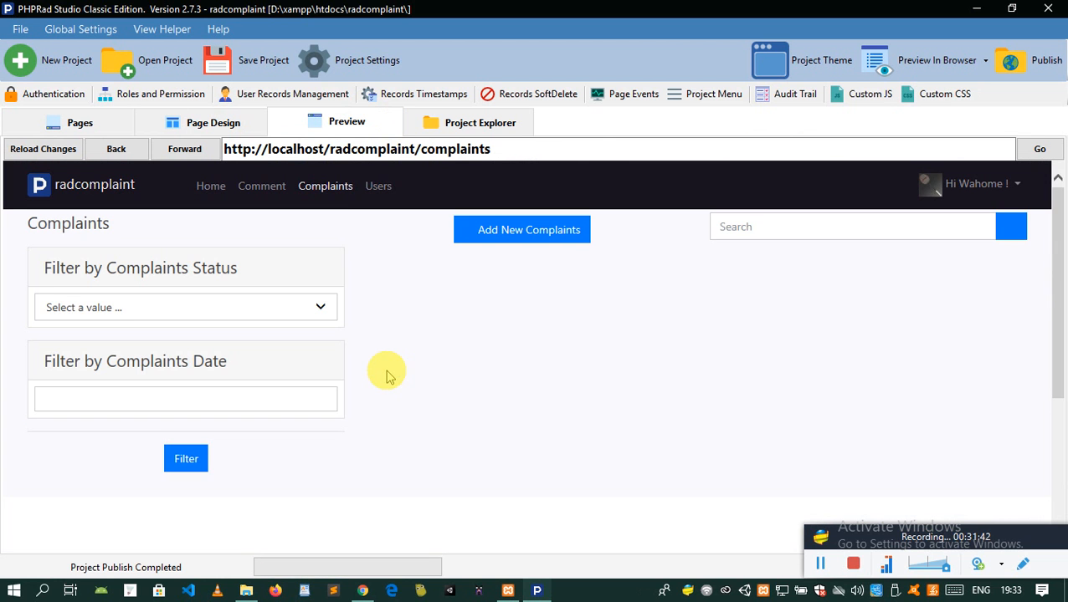
click(214, 406)
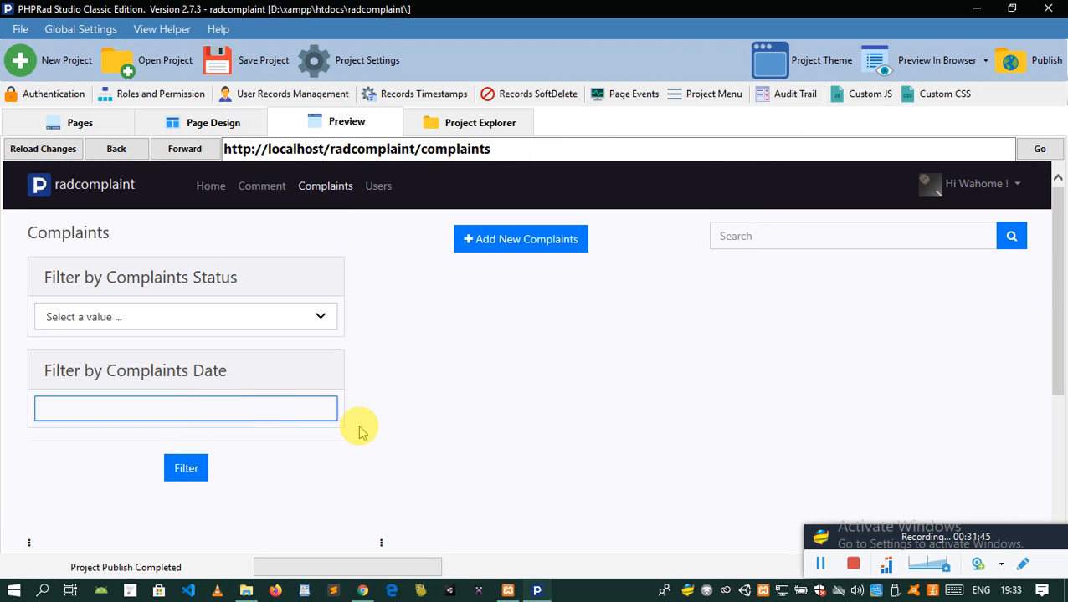
click(362, 592)
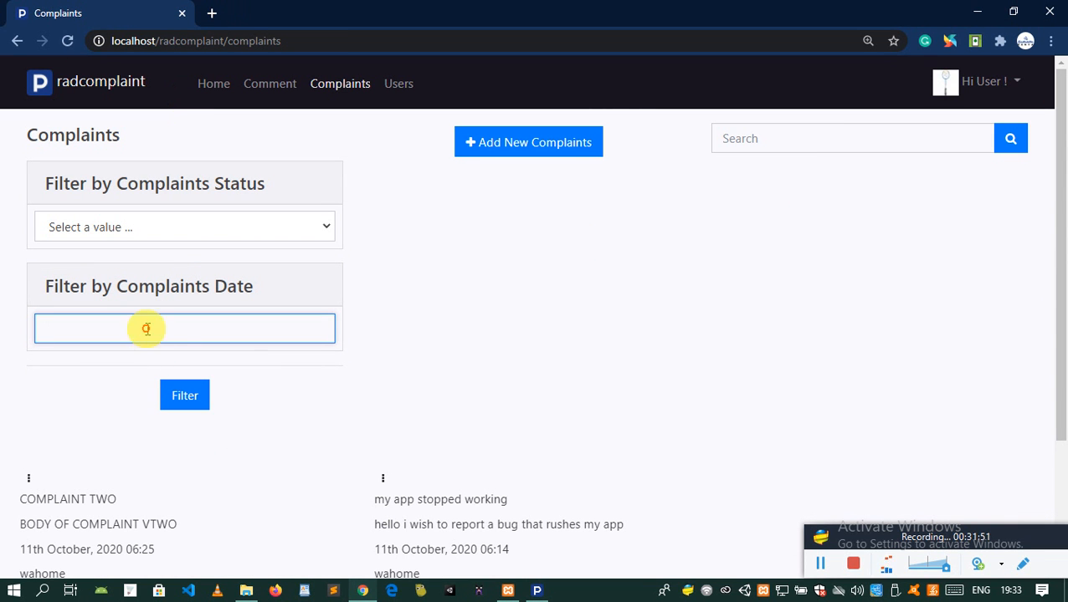
Reload the Complaints page, test the date field and status choices, then return to PHPRad
click(66, 42)
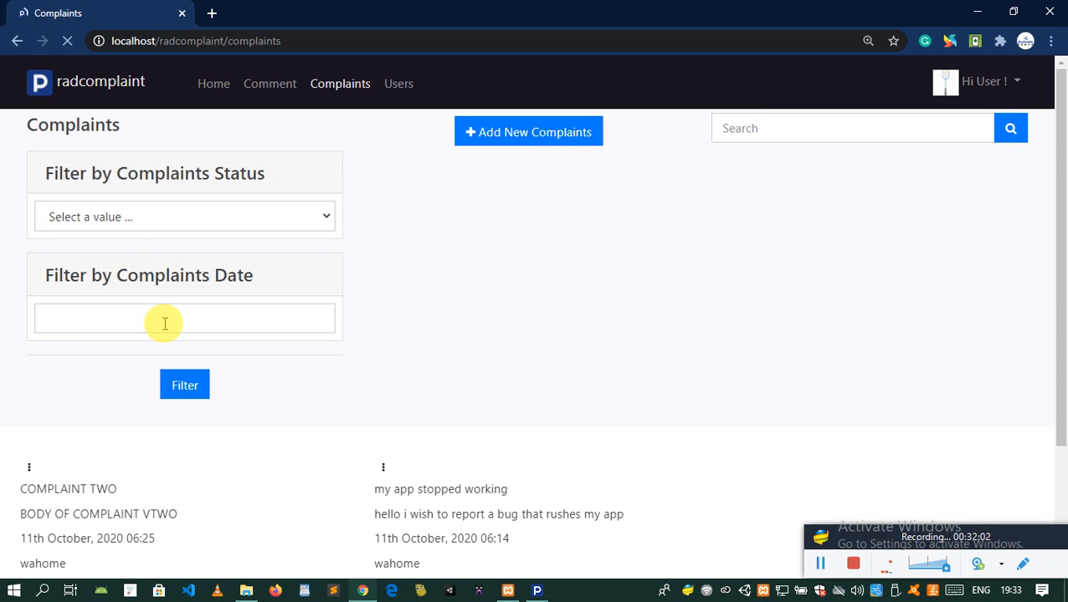
click(200, 322)
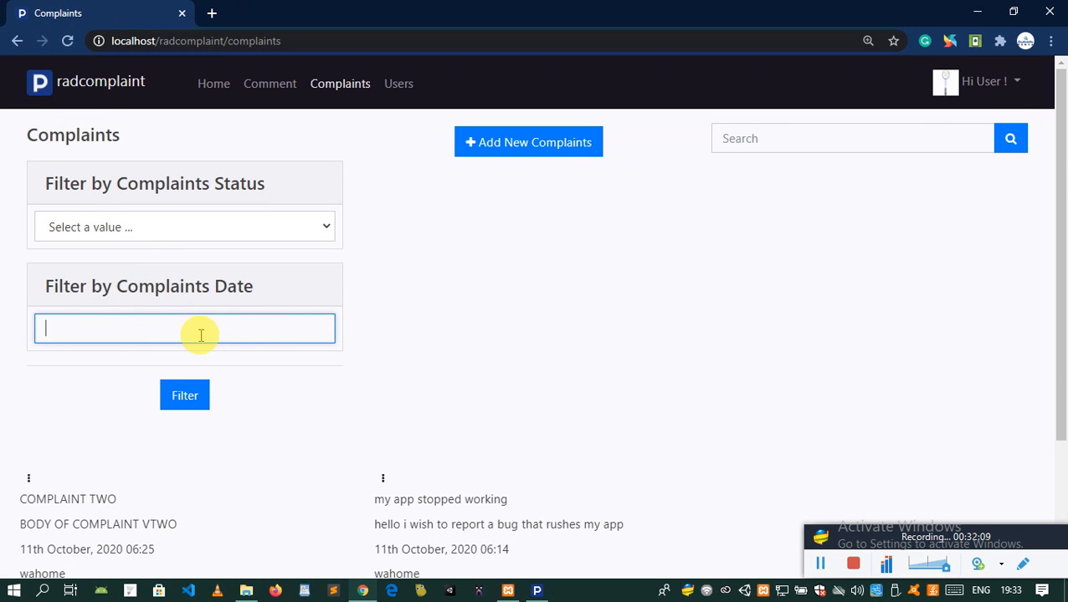
click(159, 239)
click(166, 326)
click(167, 327)
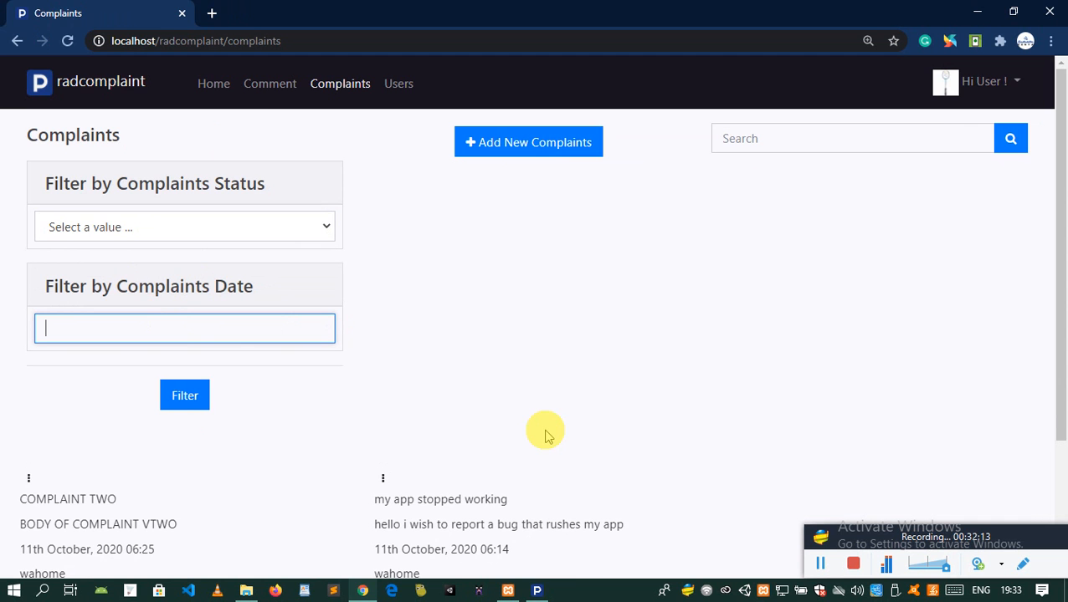
click(536, 590)
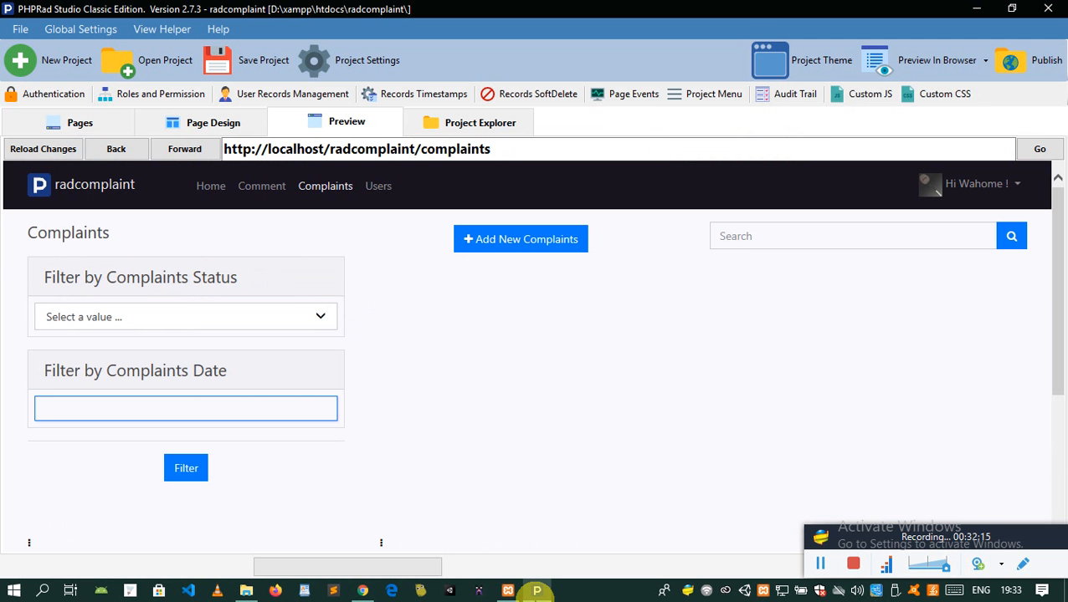
Delete the Date Field from the complaints/List design and republish the preview
click(162, 124)
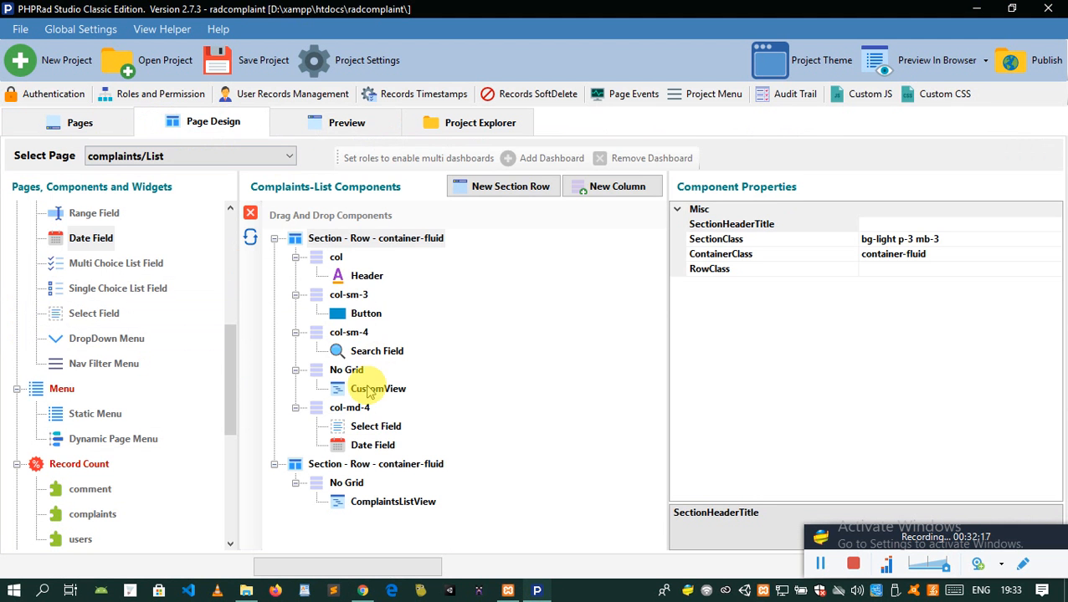
click(369, 444)
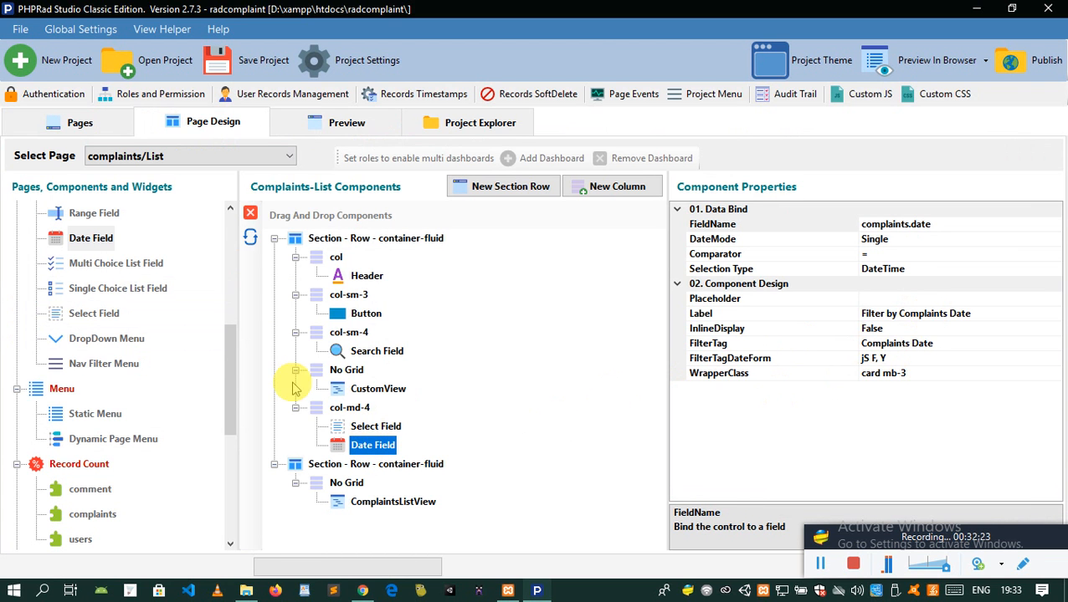
click(250, 213)
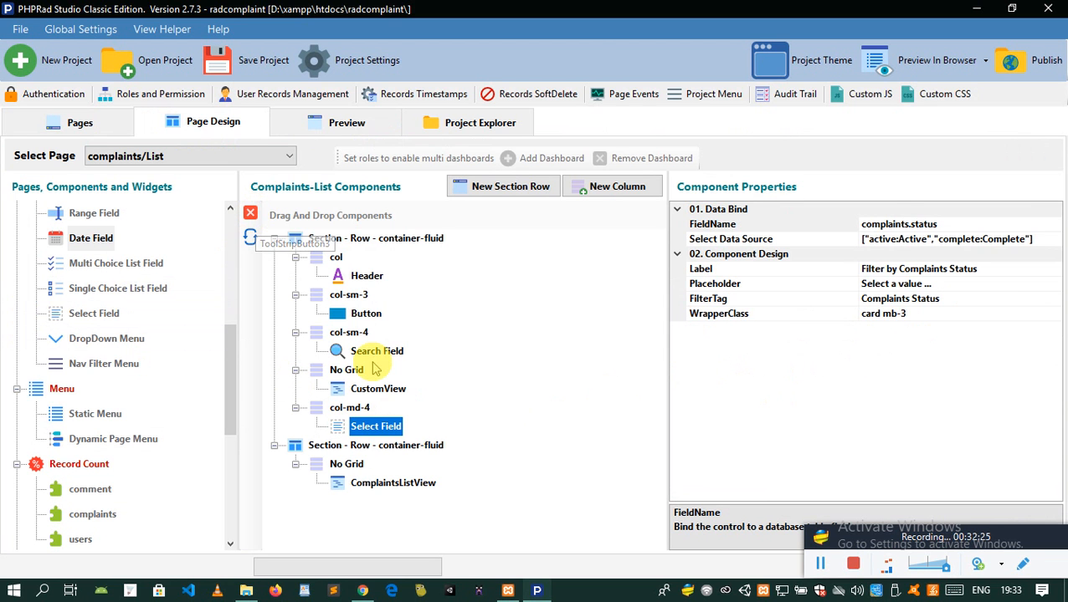
click(316, 127)
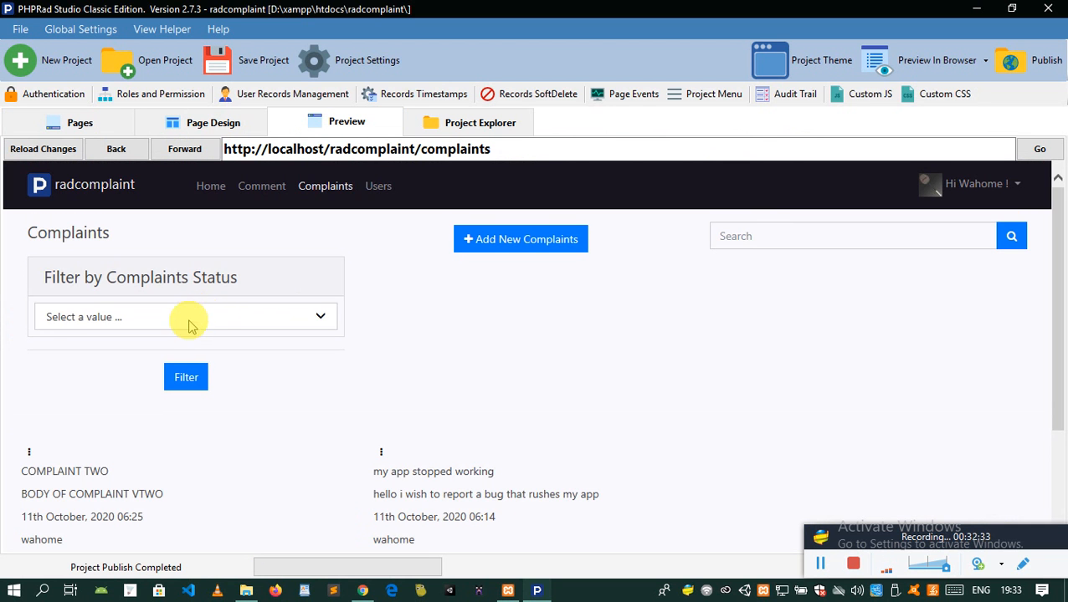
Edit the 'my app stopped working' complaint and update its status to Complete
click(186, 321)
click(382, 329)
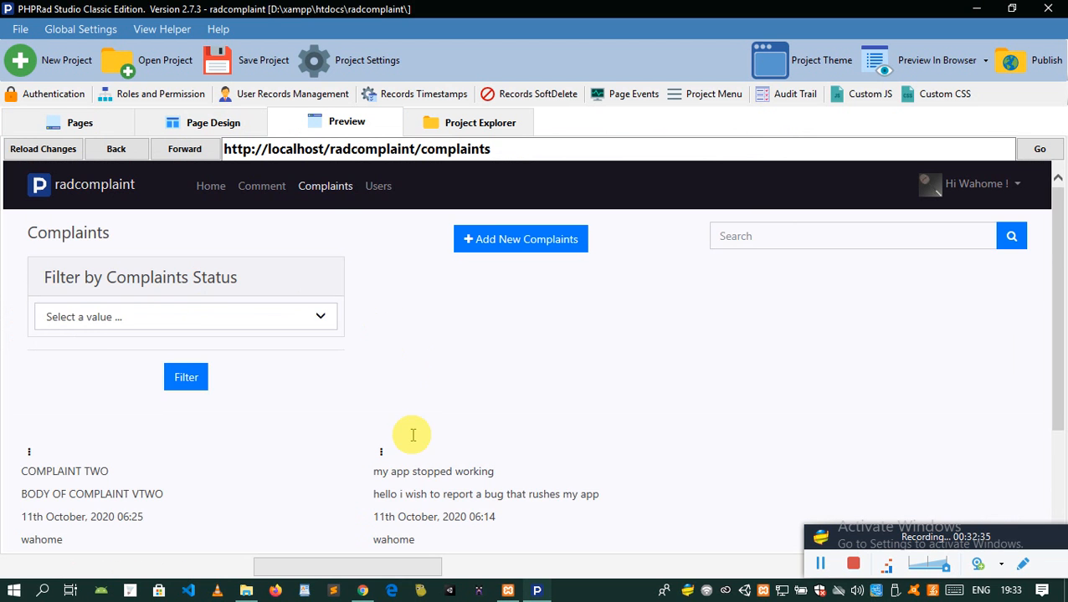
scroll(381, 345, down, 2)
click(381, 334)
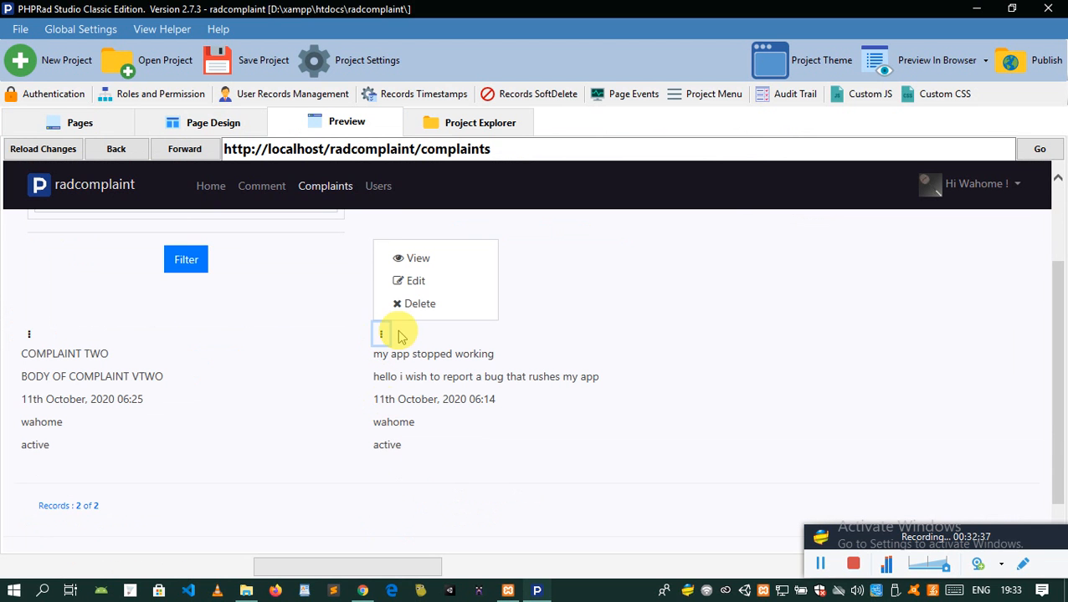
click(408, 285)
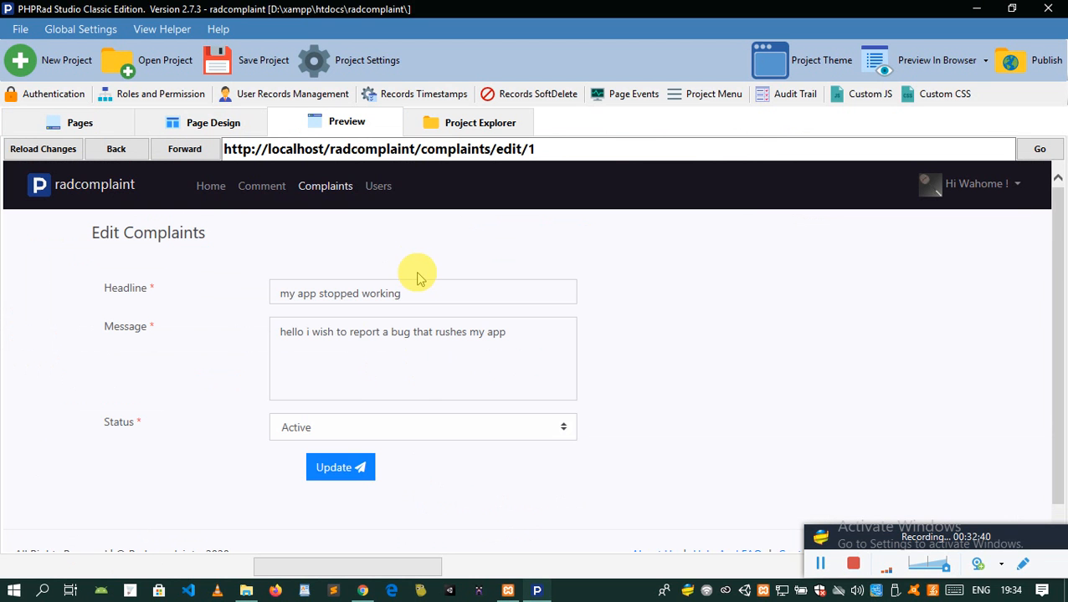
click(348, 426)
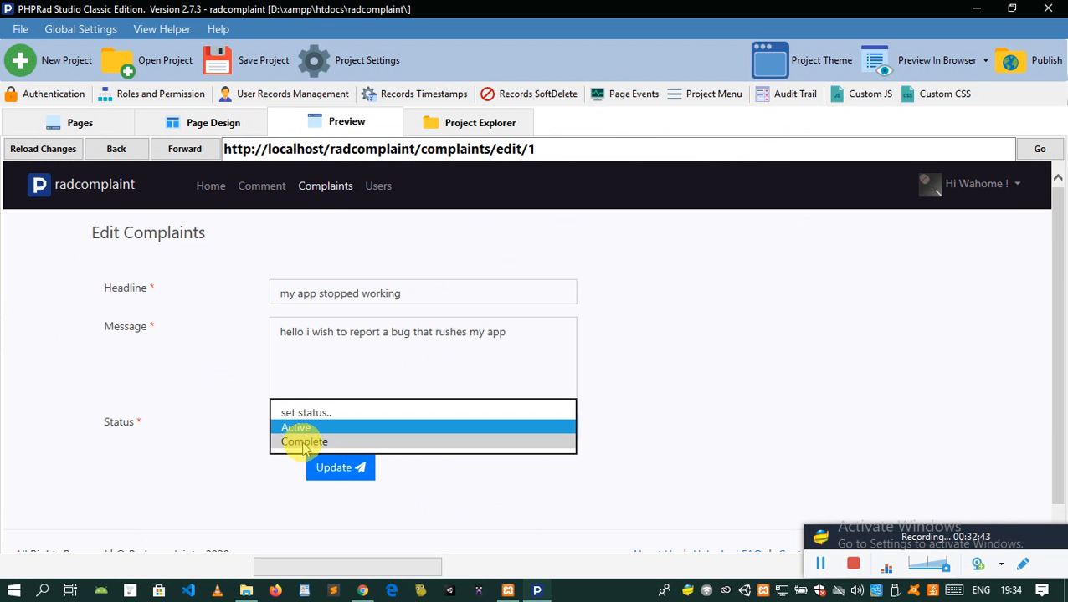
click(305, 441)
click(340, 467)
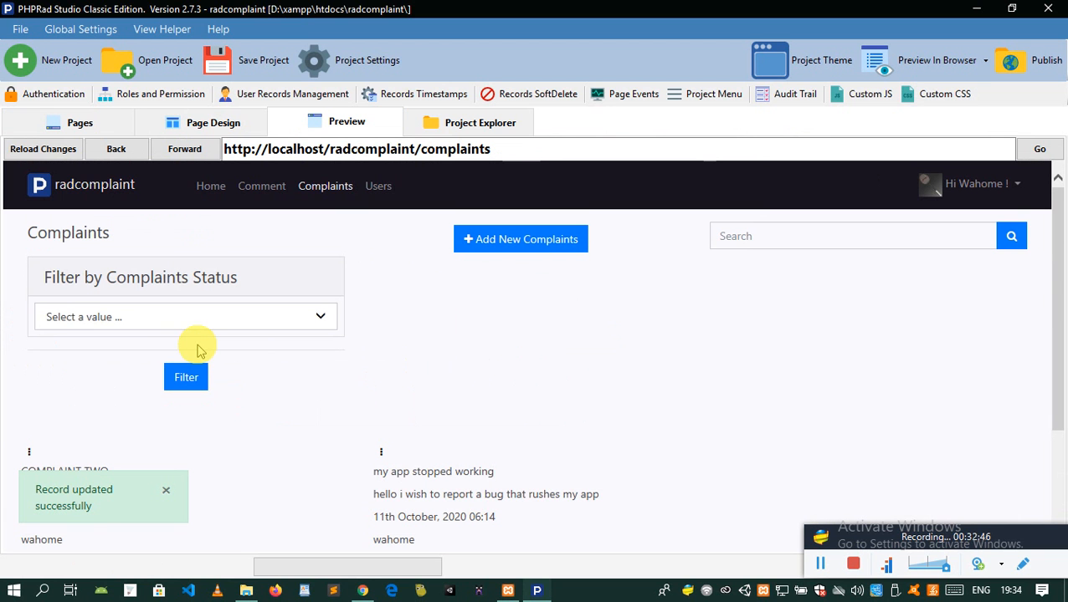
Filter the complaints list by the Complete status and review the results
click(188, 322)
click(84, 346)
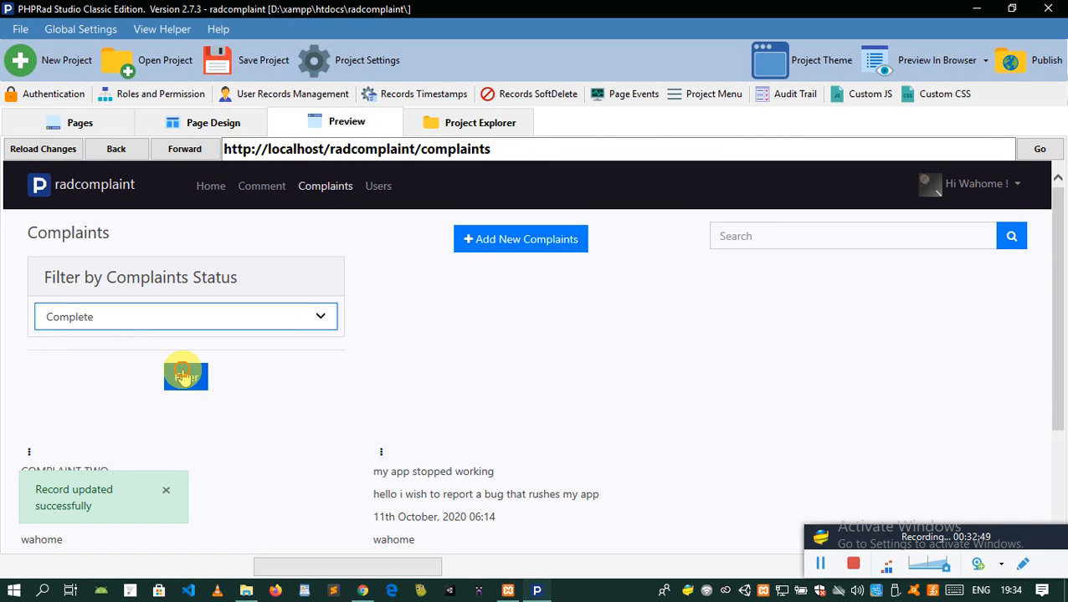
scroll(465, 398, down, 2)
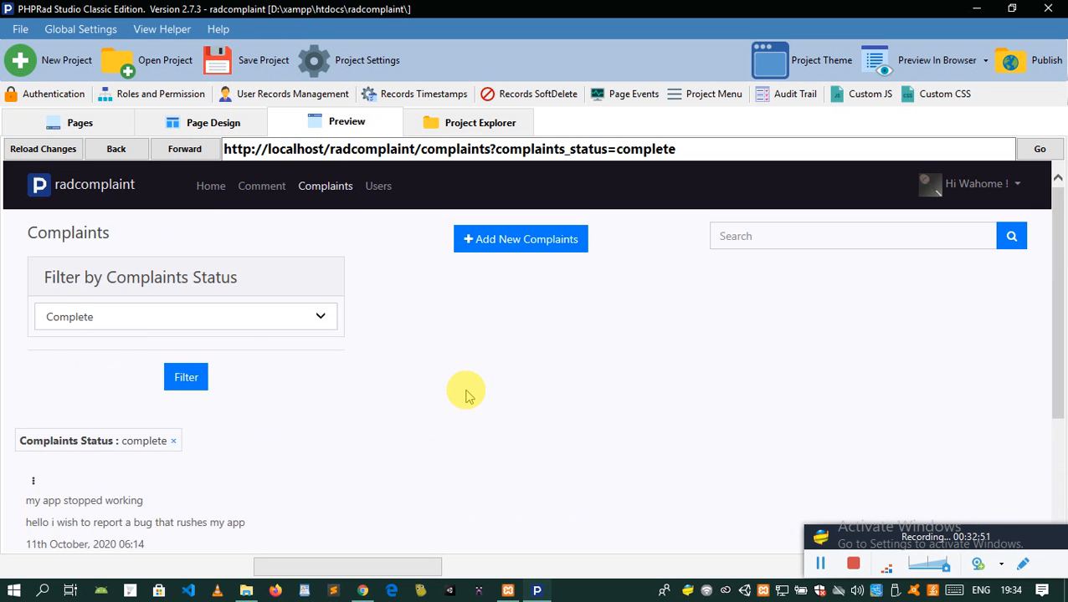
scroll(191, 441, down, 2)
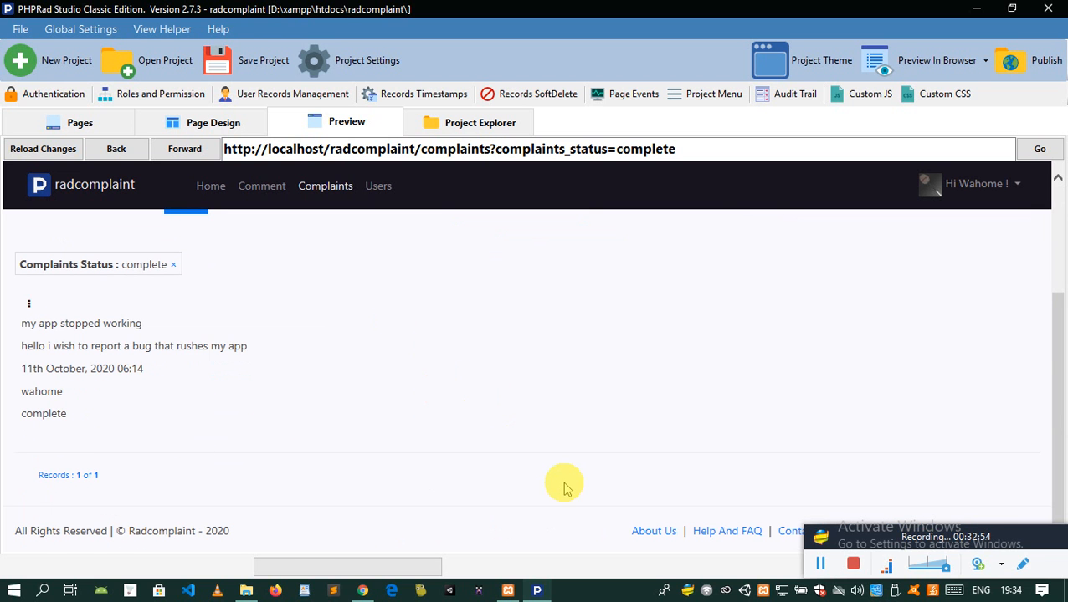
scroll(582, 457, up, 2)
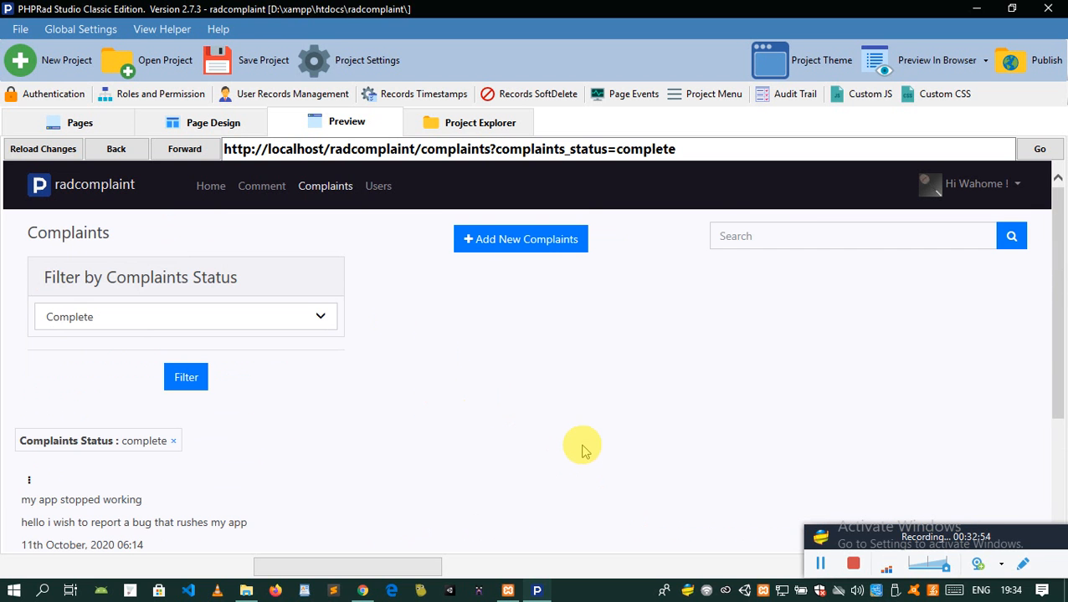
Save the project and clear the status filter to show all complaints
click(262, 67)
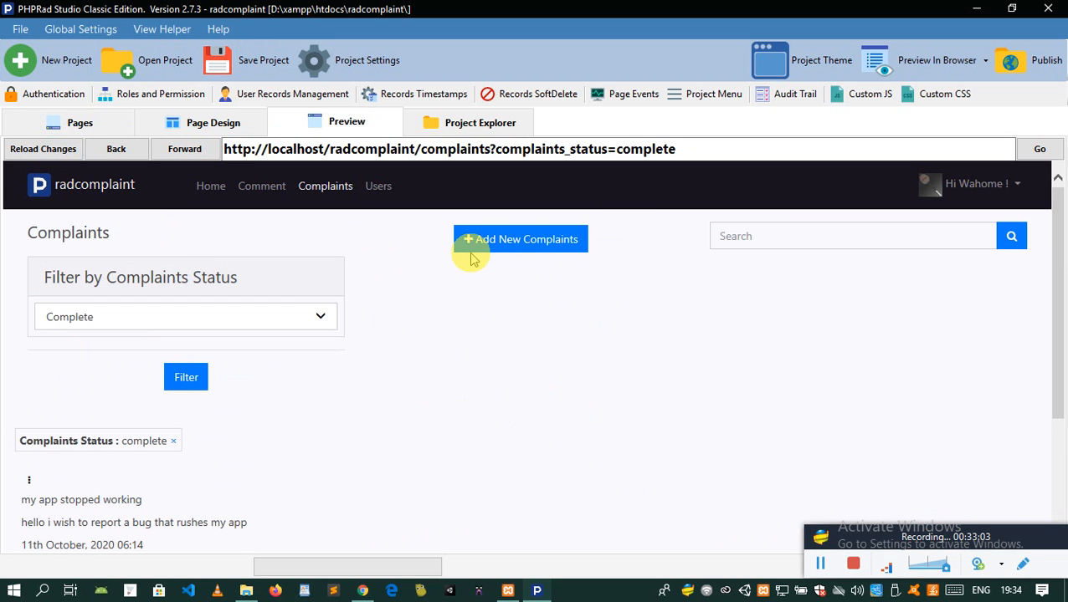
click(173, 444)
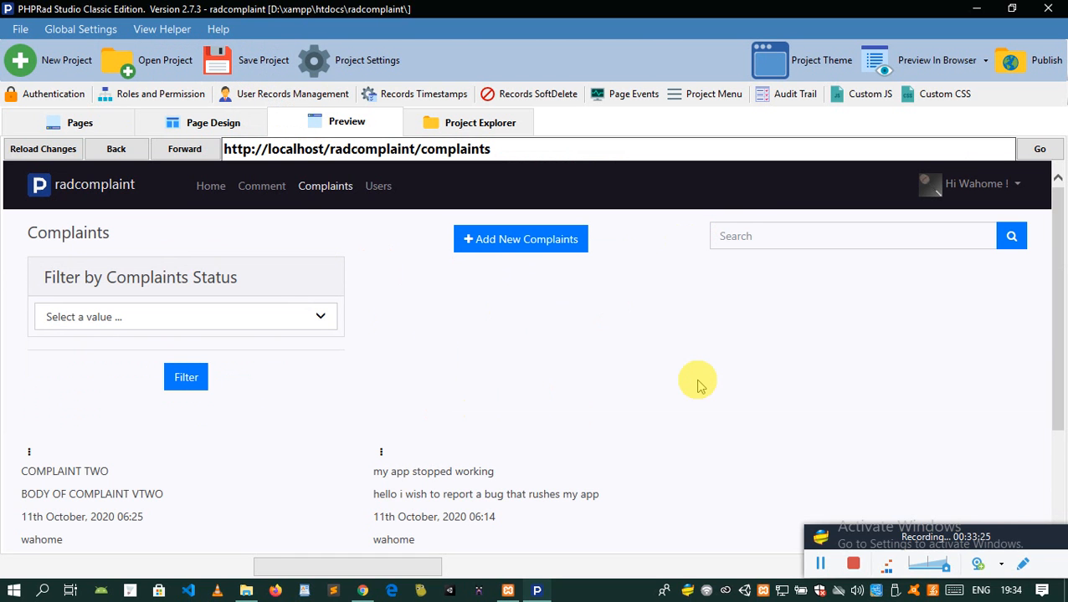
click(854, 565)
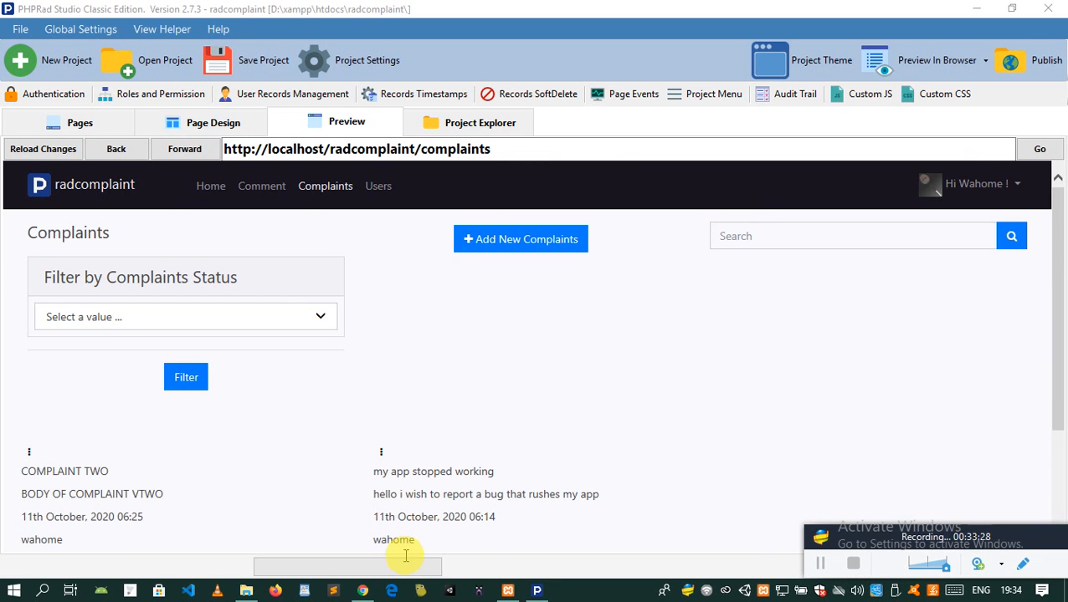
Open a new Chrome tab and enter youtube as the address
click(362, 591)
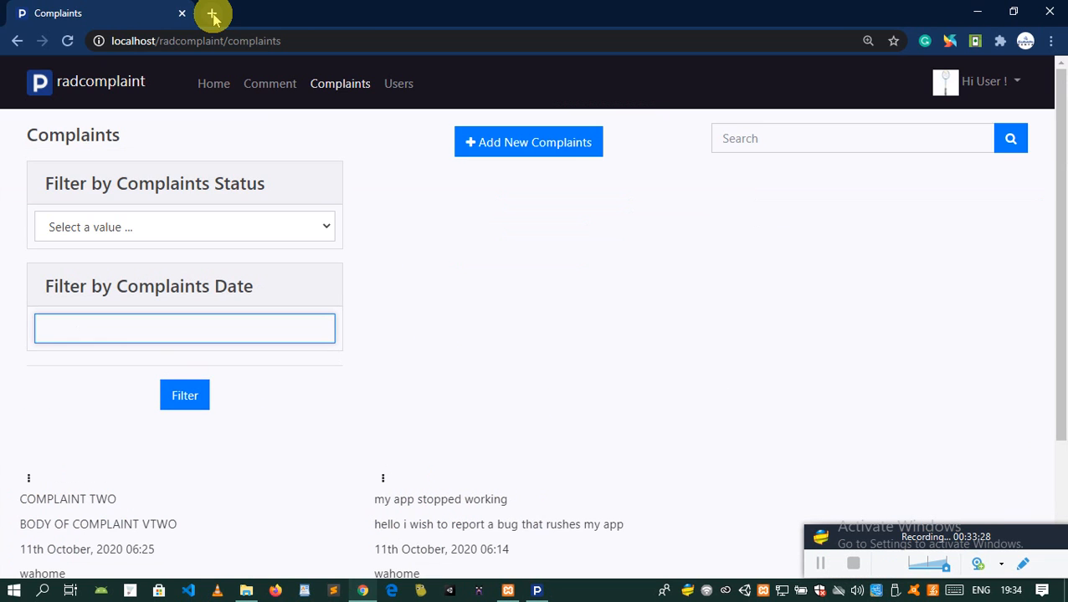
click(212, 14)
text(youtube.com)
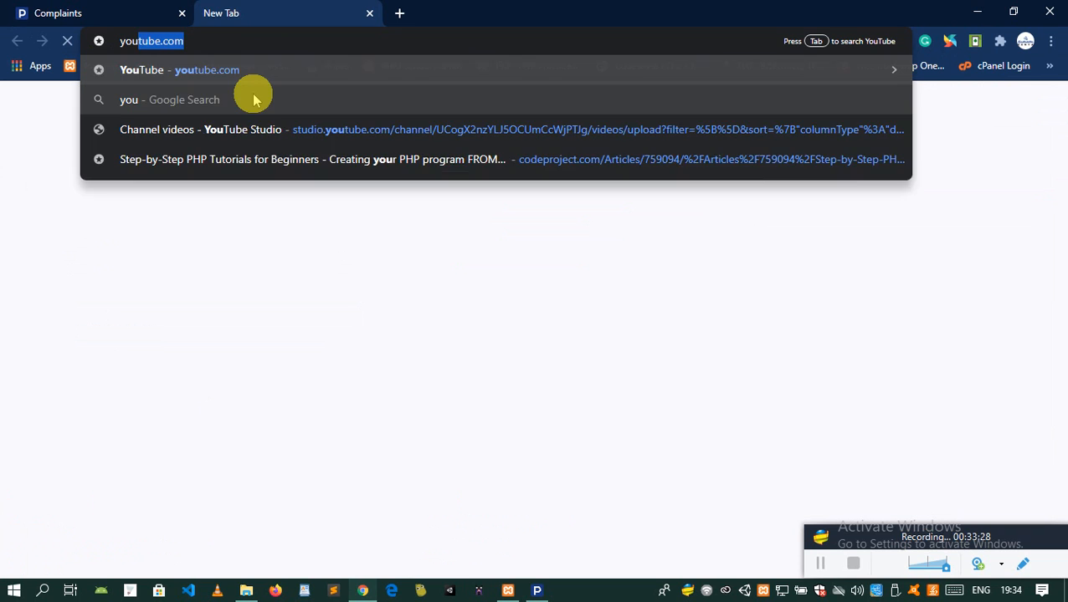